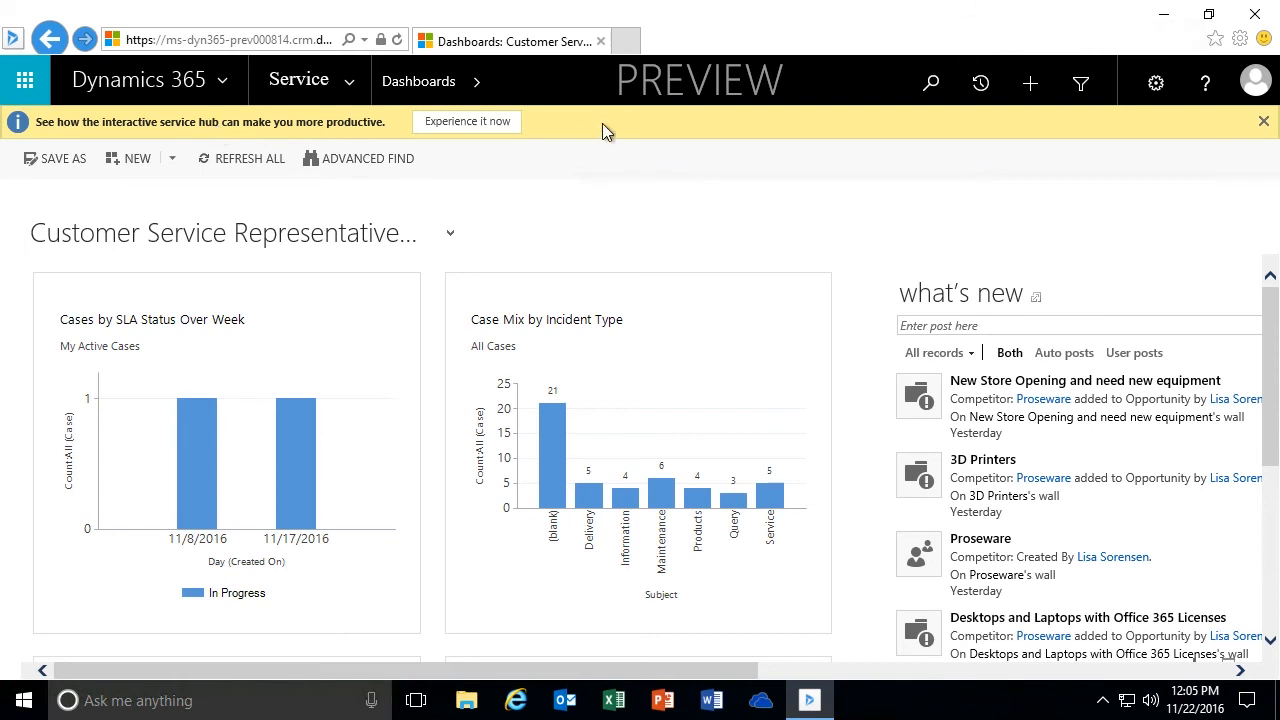
- Open the interactive service hub from the dashboard notification and dismiss the browser resolution warning
{"action": "left_click", "coordinate": [467, 124]}
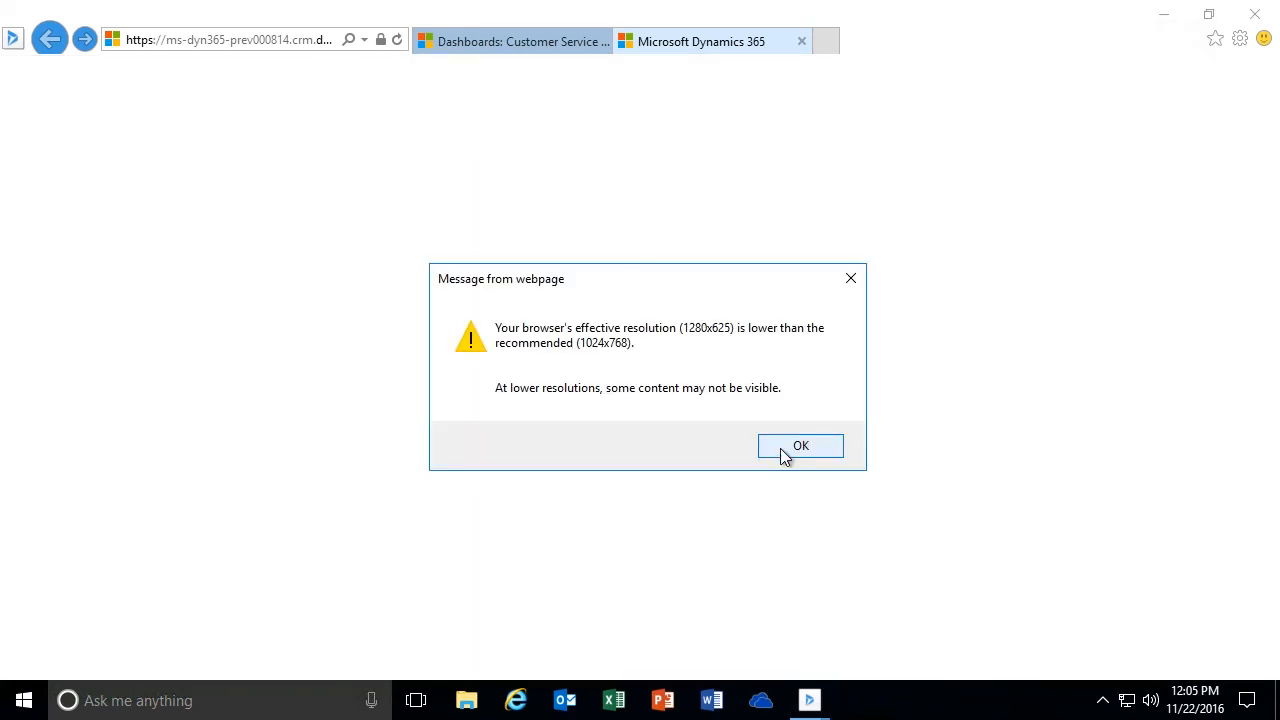
{"action": "left_click", "coordinate": [785, 453]}
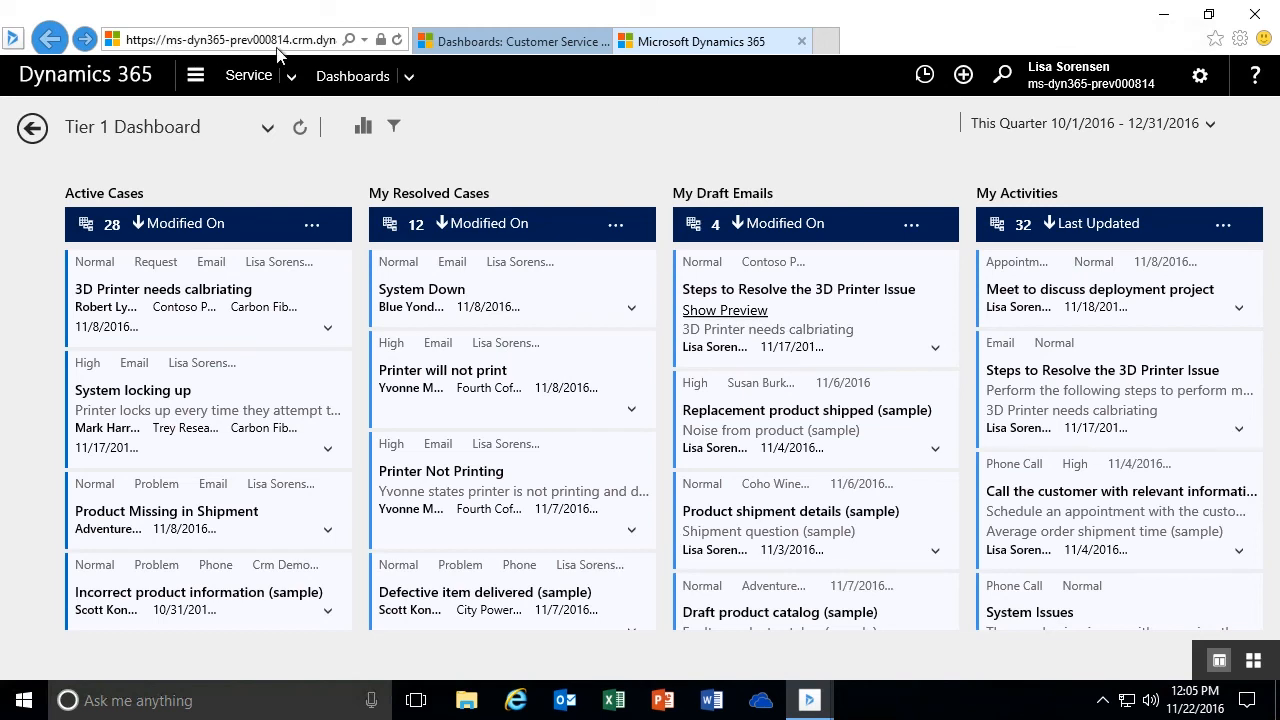
- Return to the Customer Service Representative dashboard and close the Preview Program and Insights notifications
{"action": "left_click", "coordinate": [512, 46]}
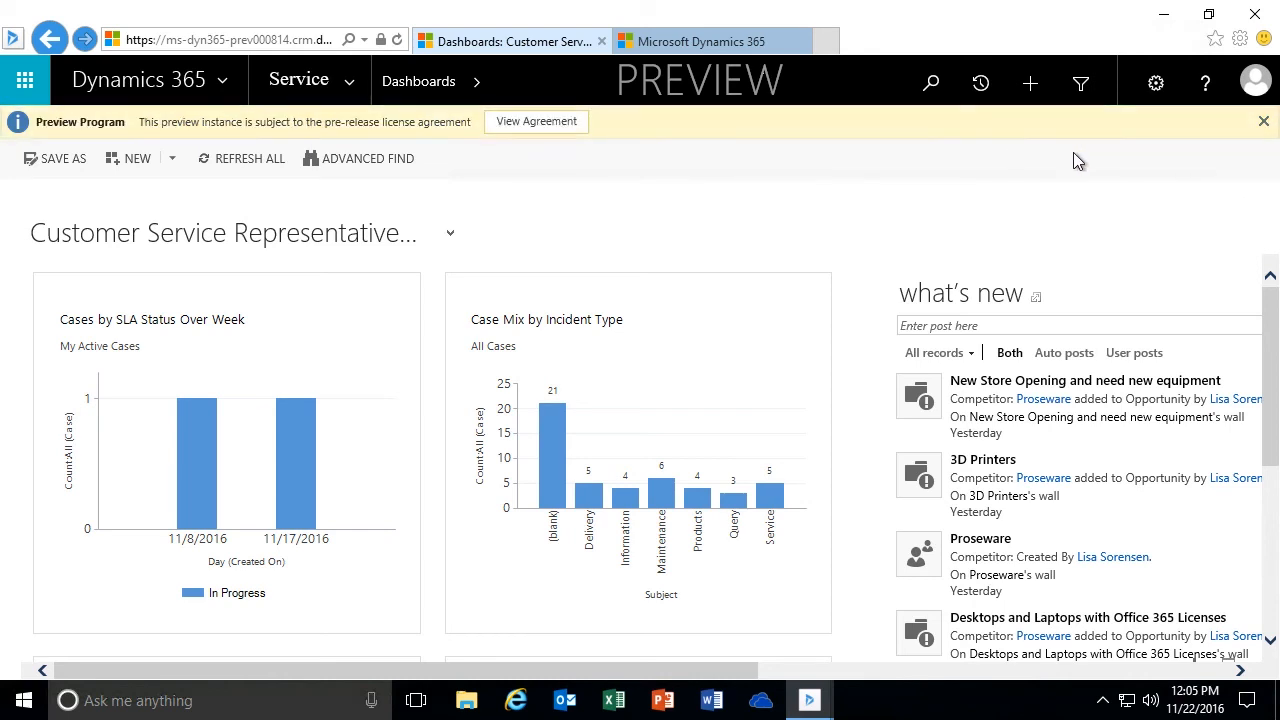
{"action": "left_click", "coordinate": [1263, 122]}
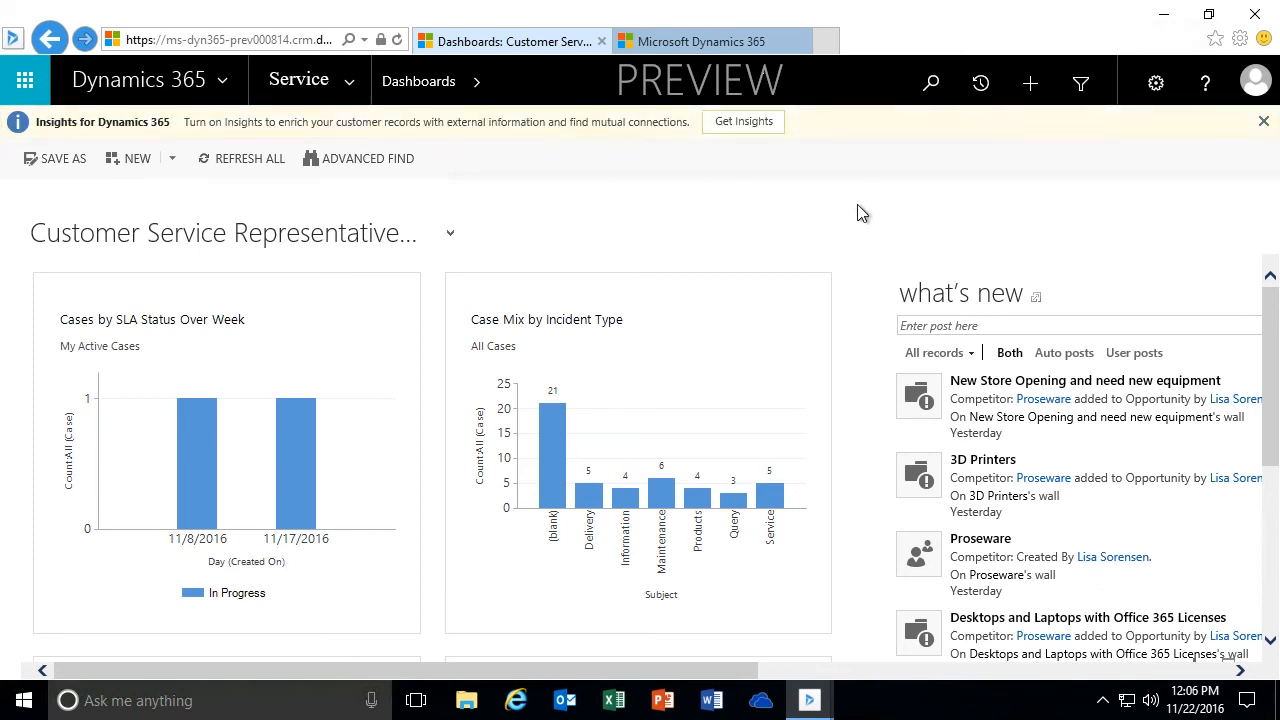
{"action": "left_click", "coordinate": [1264, 122]}
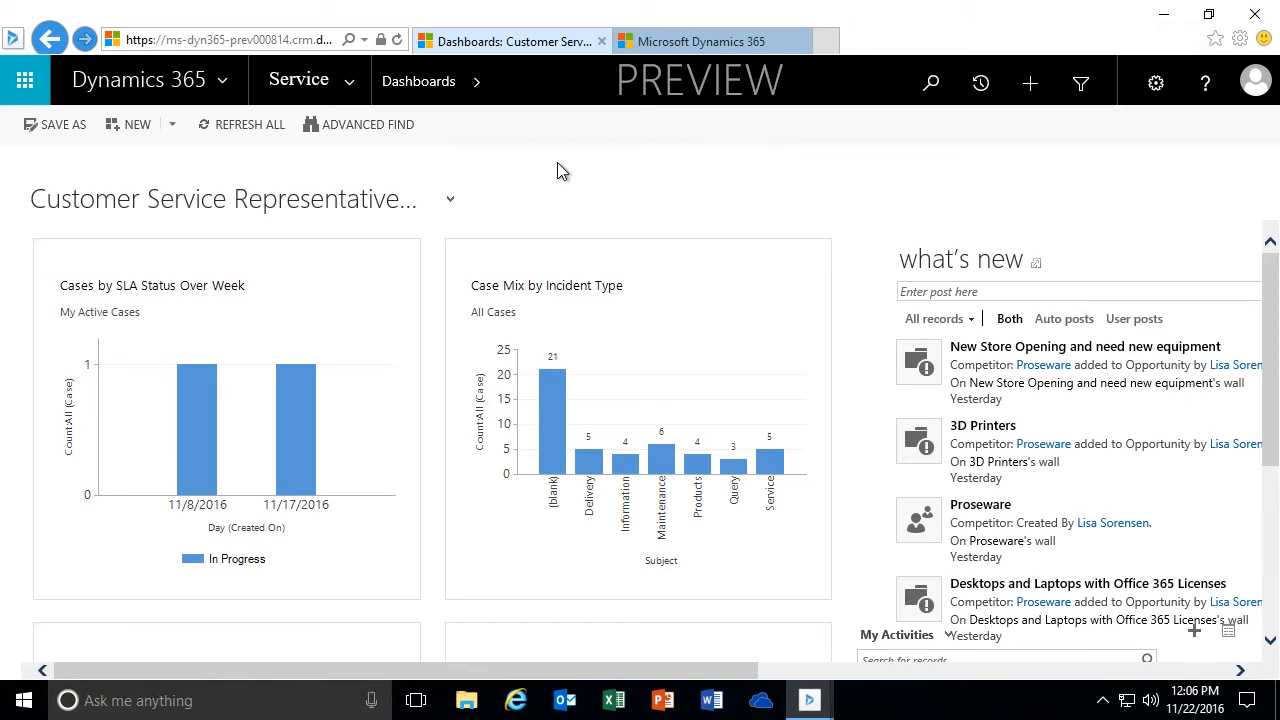
- Compare the service hub with the web client, view the web client's Settings area entries, and return to the hub
{"action": "left_click", "coordinate": [692, 45]}
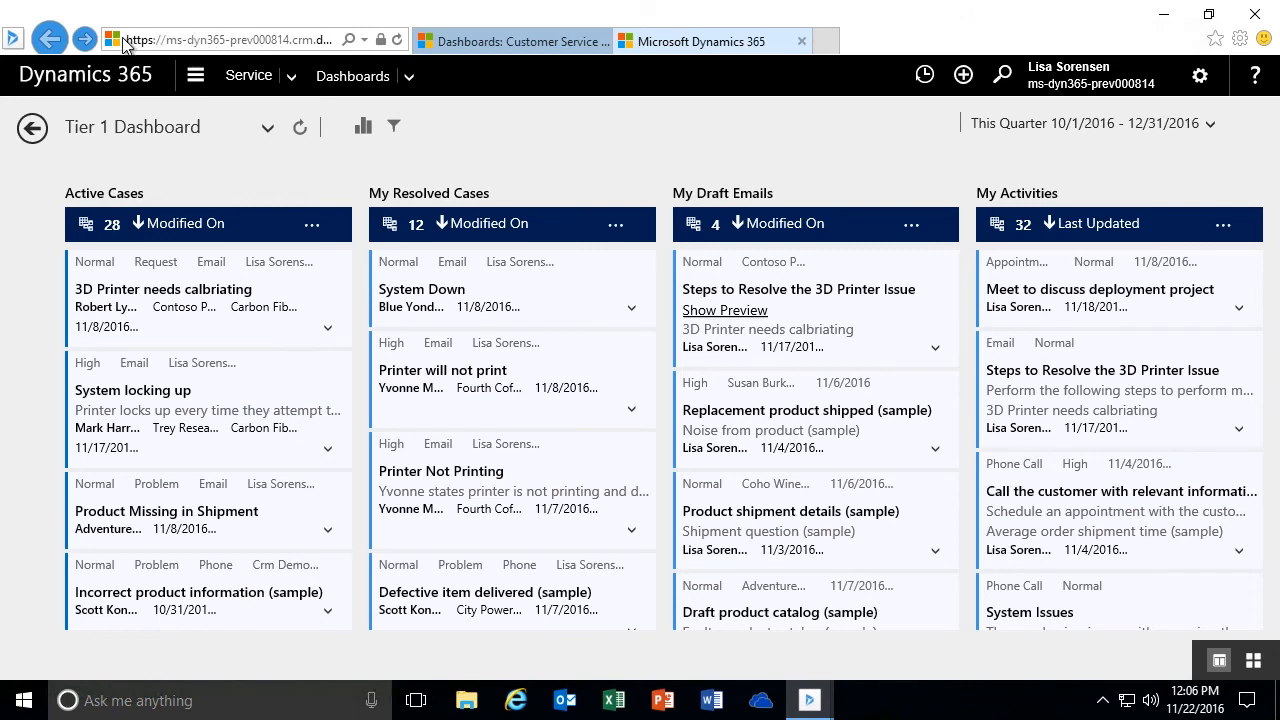
{"action": "left_click", "coordinate": [463, 44]}
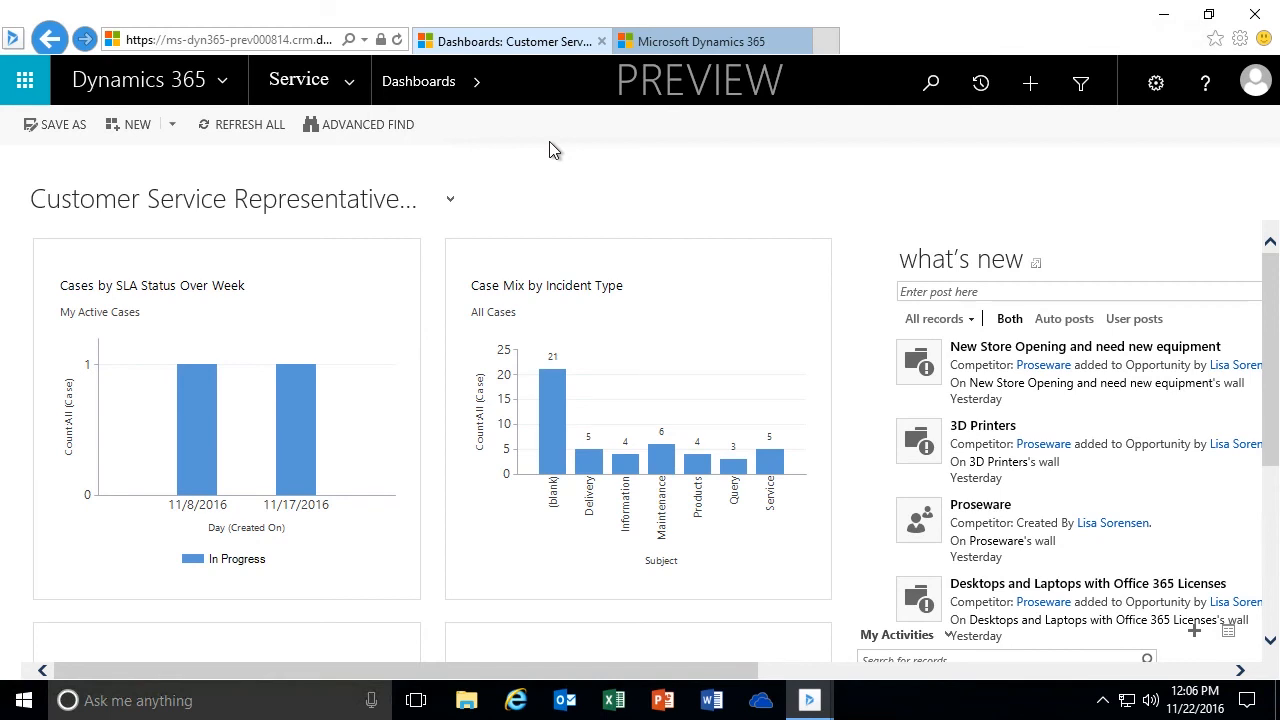
{"action": "left_click", "coordinate": [349, 82]}
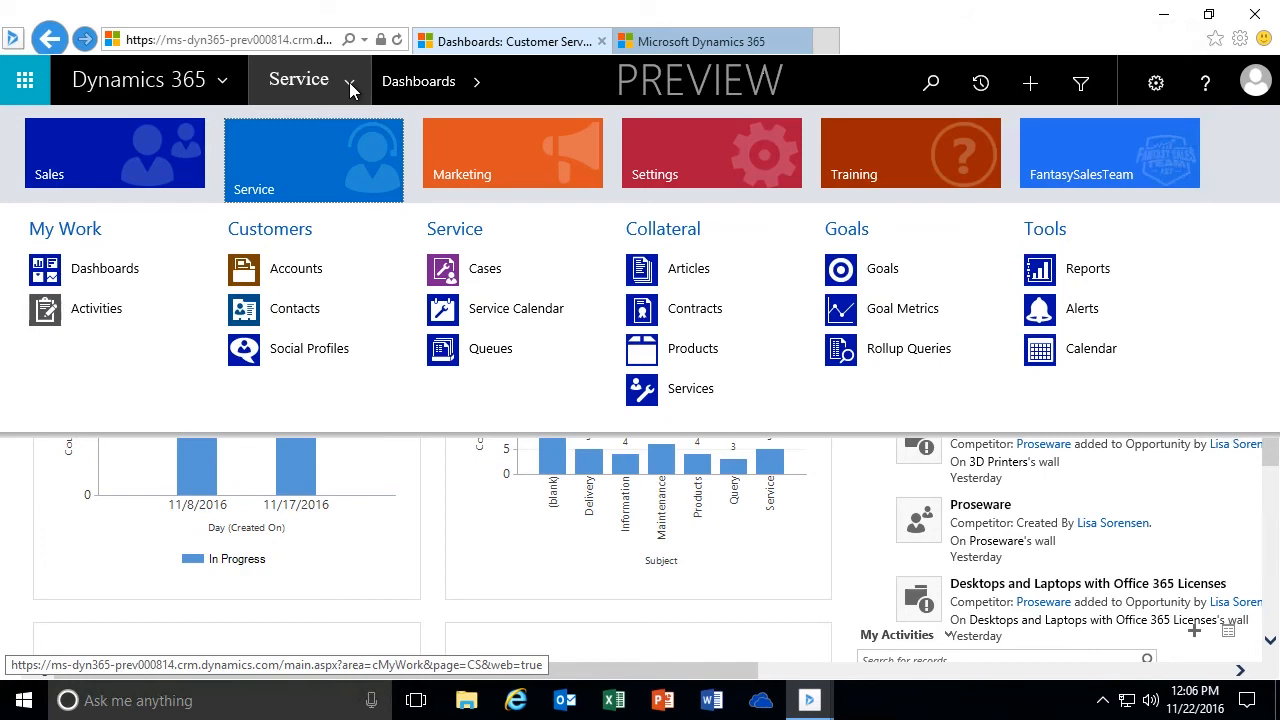
{"action": "left_click", "coordinate": [736, 154]}
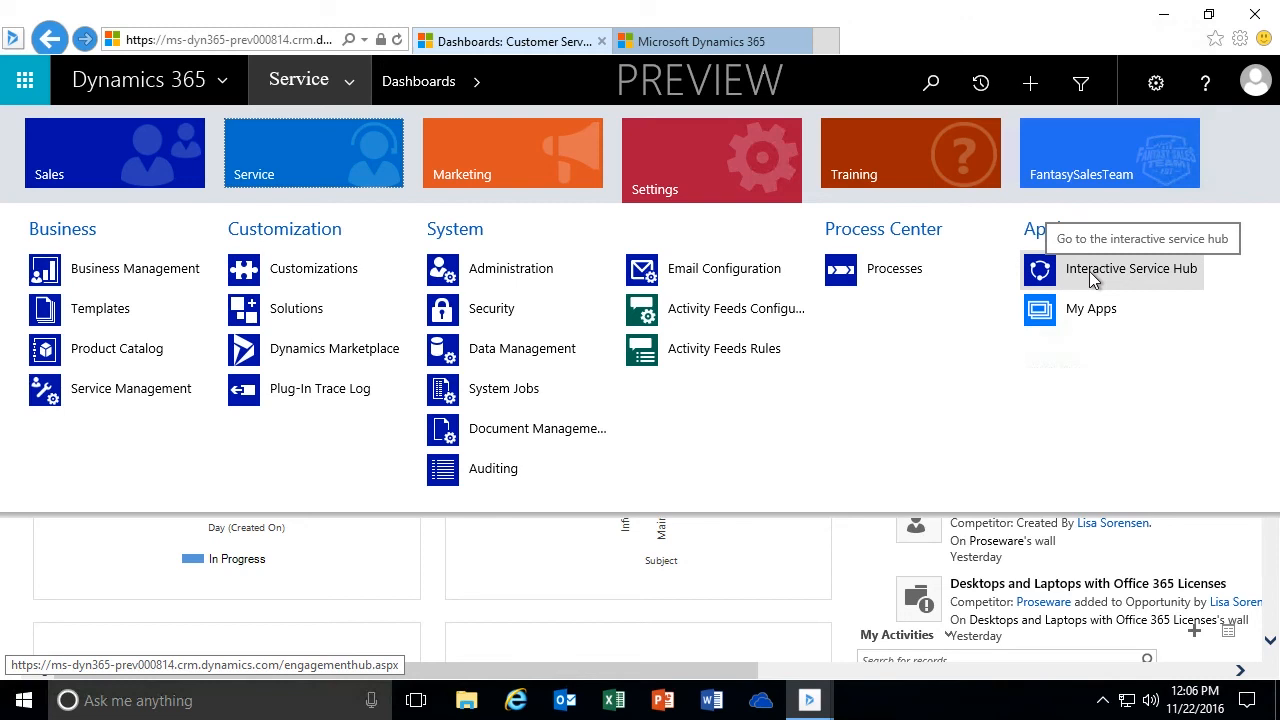
{"action": "left_click", "coordinate": [729, 45]}
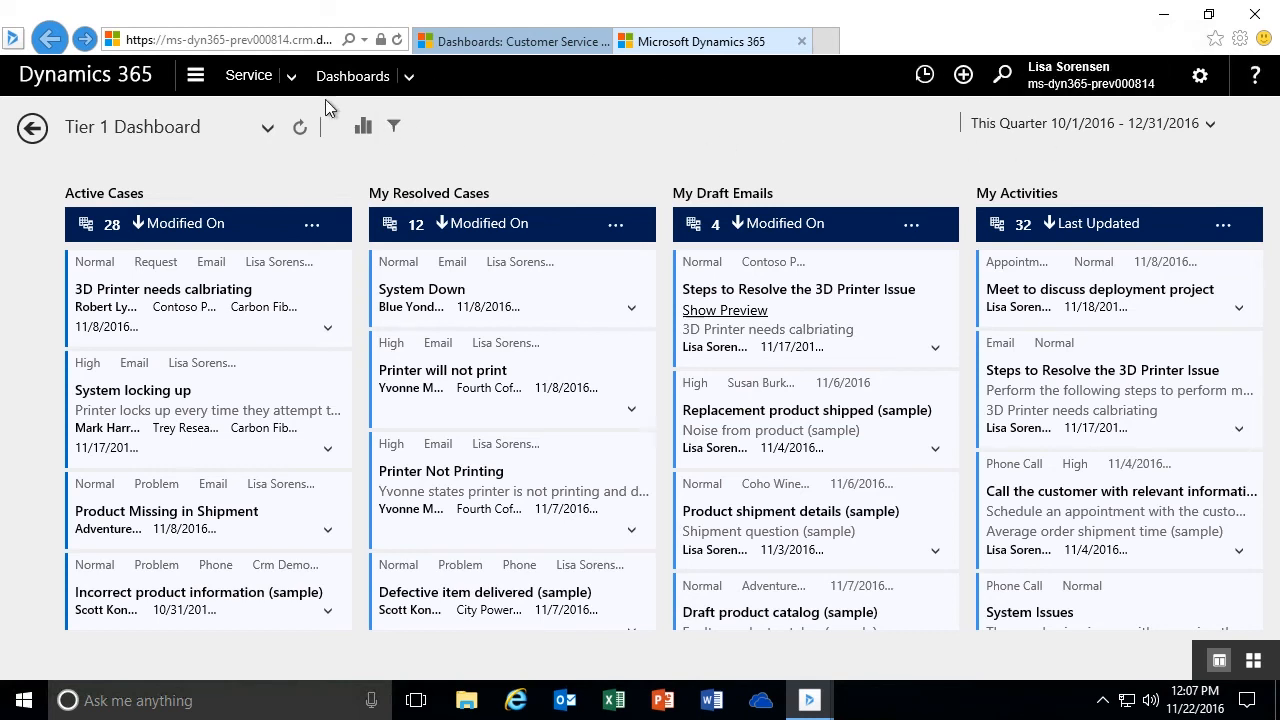
- Examine the hub's Service and Dashboards navigation and the list of available dashboards, staying on the Tier 1 Dashboard
{"action": "left_click", "coordinate": [291, 77]}
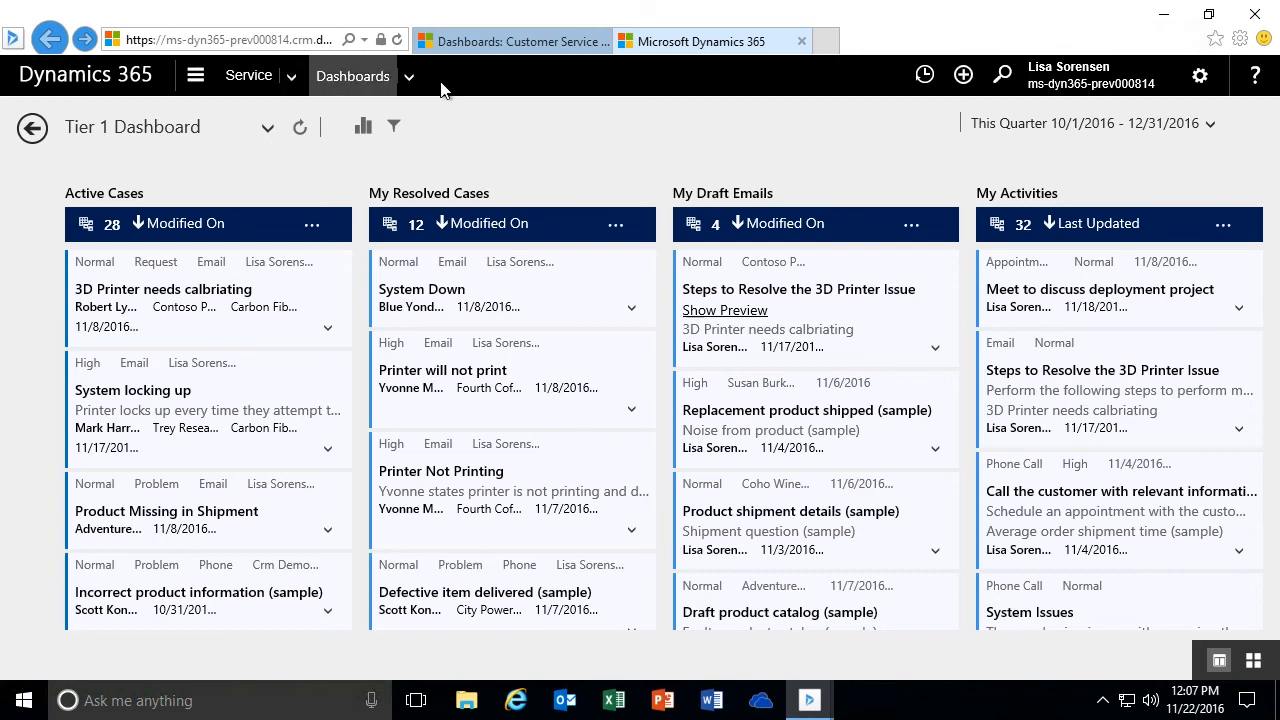
{"action": "left_click", "coordinate": [408, 77]}
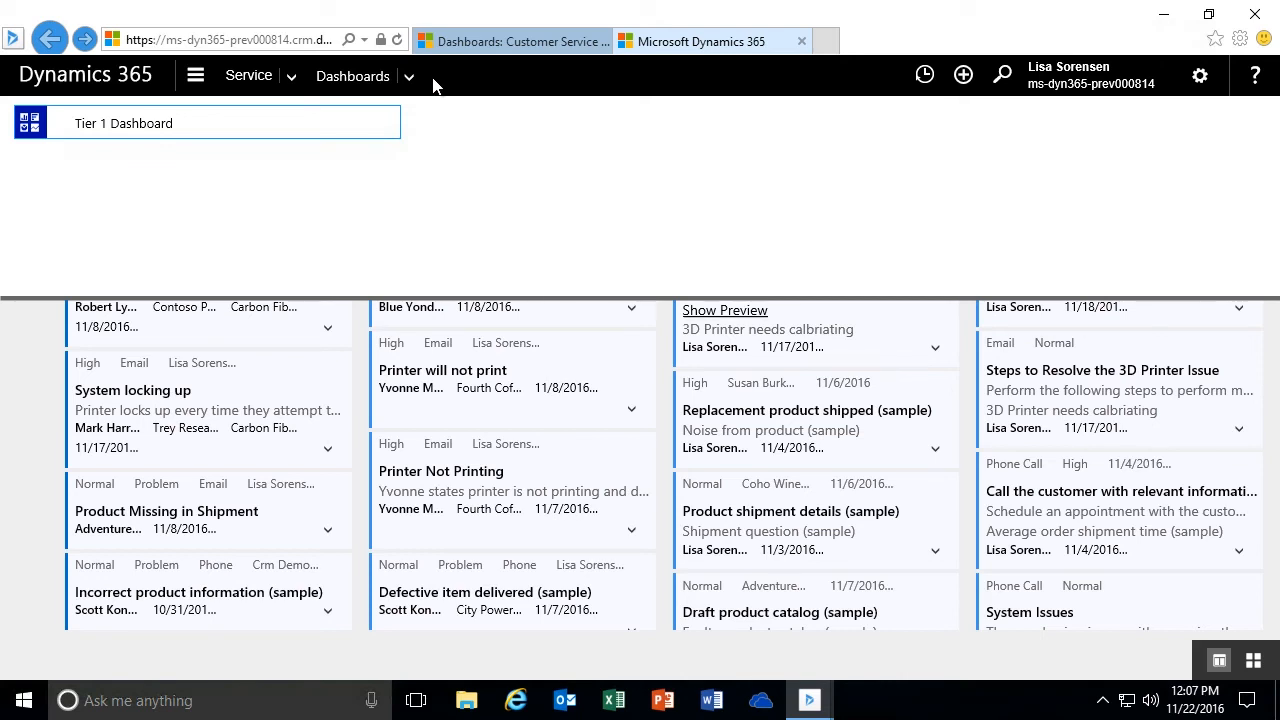
{"action": "left_click", "coordinate": [410, 78]}
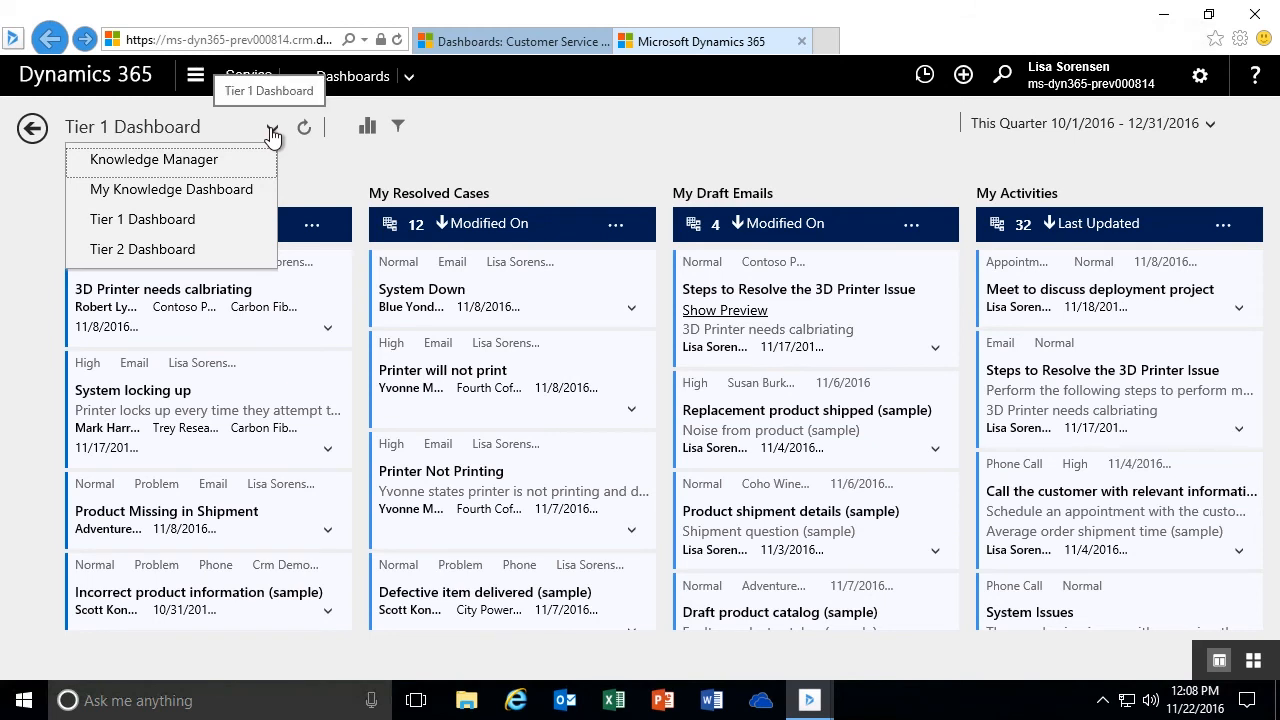
{"action": "left_click", "coordinate": [271, 130]}
{"action": "left_click", "coordinate": [268, 133]}
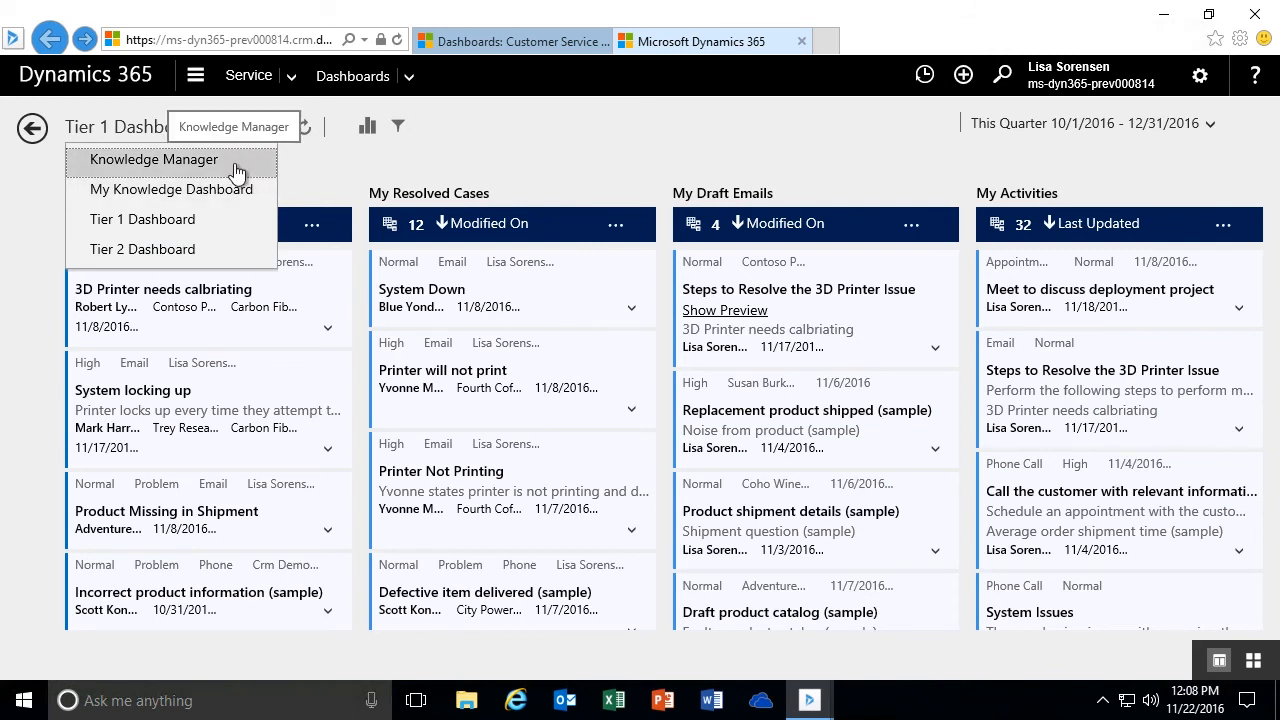
{"action": "left_click", "coordinate": [334, 168]}
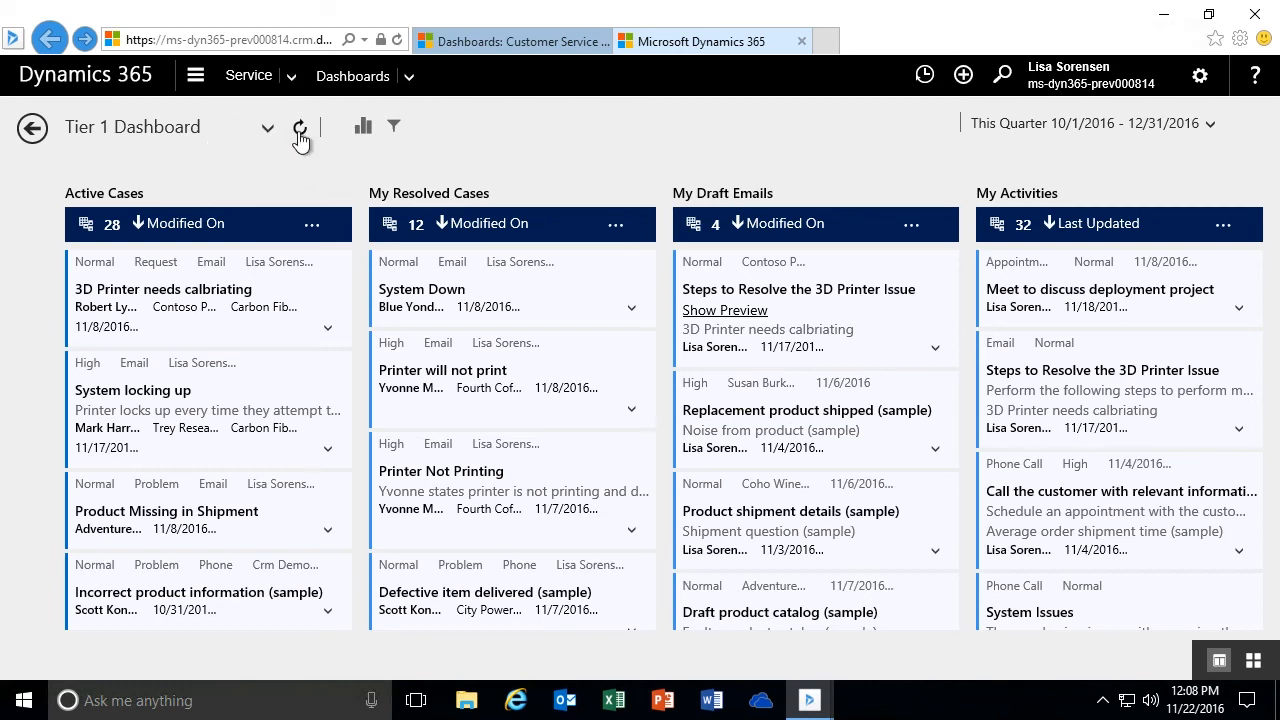
- Refresh the Tier 1 Dashboard and browse the Active Cases and My Resolved Cases streams
{"action": "left_click", "coordinate": [300, 139]}
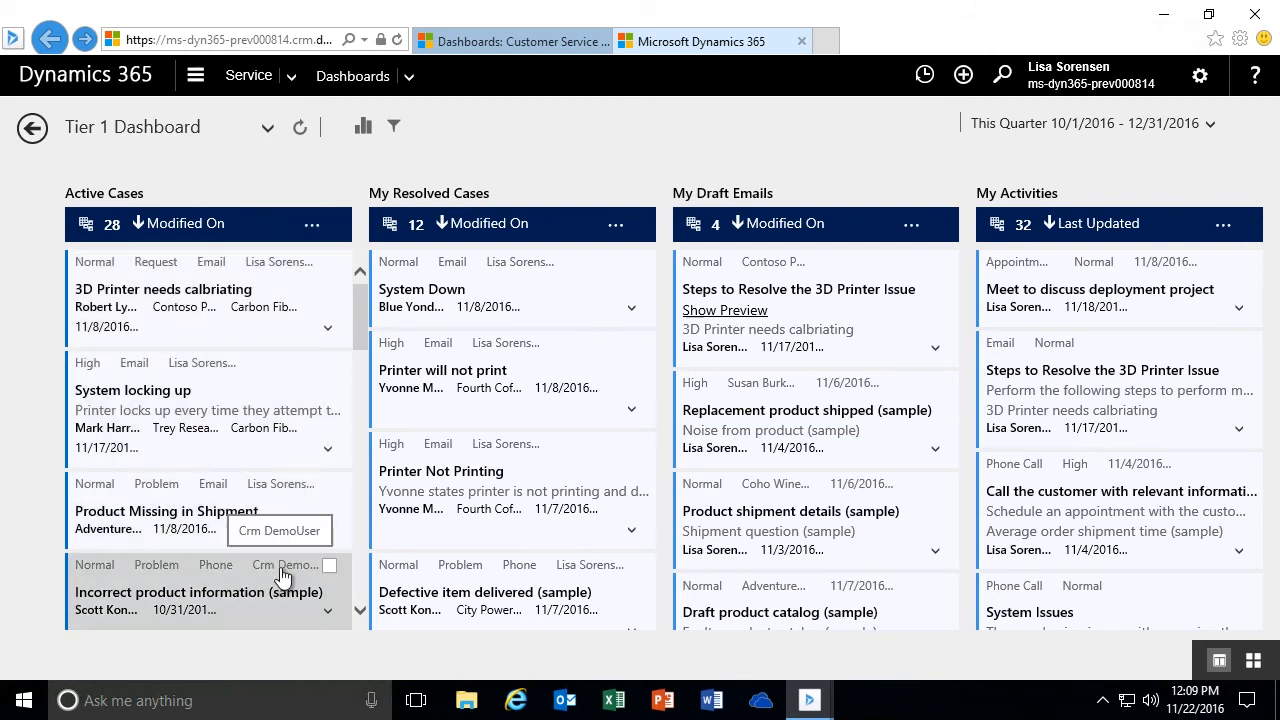
{"action": "left_click_drag", "start_coordinate": [362, 330], "coordinate": [374, 186]}
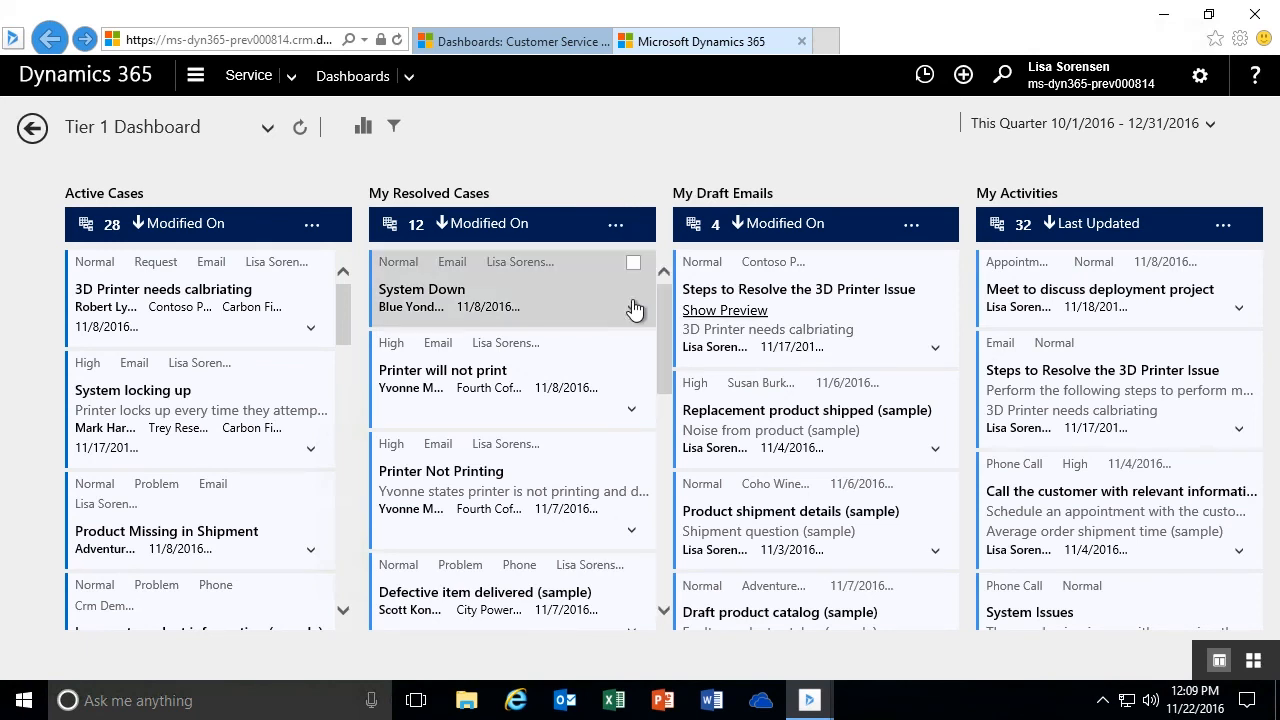
{"action": "mouse_move", "coordinate": [666, 323]}
{"action": "left_mouse_down"}
{"action": "mouse_move", "coordinate": [666, 372]}
{"action": "mouse_move", "coordinate": [660, 307]}
{"action": "left_mouse_up"}
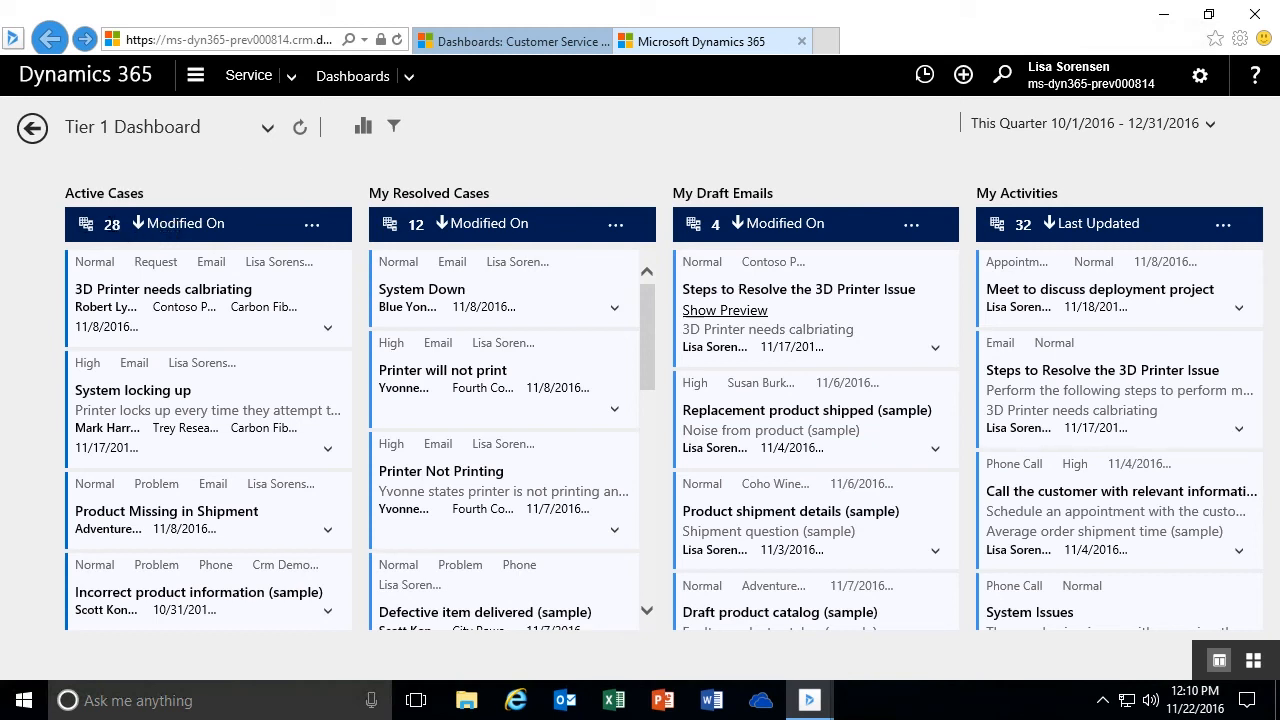
- Toggle the Active Cases stream's Modified On sorting between ascending and descending, ending on descending
{"action": "left_click", "coordinate": [179, 224]}
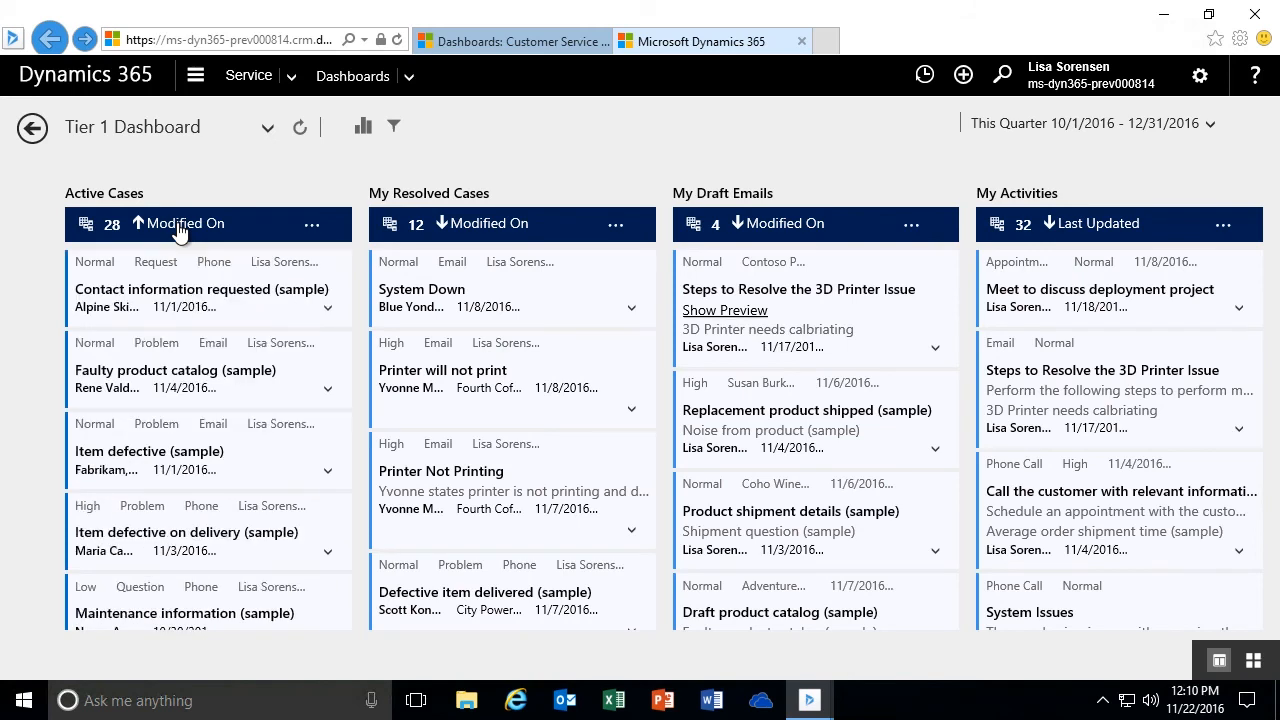
{"action": "left_click", "coordinate": [179, 224]}
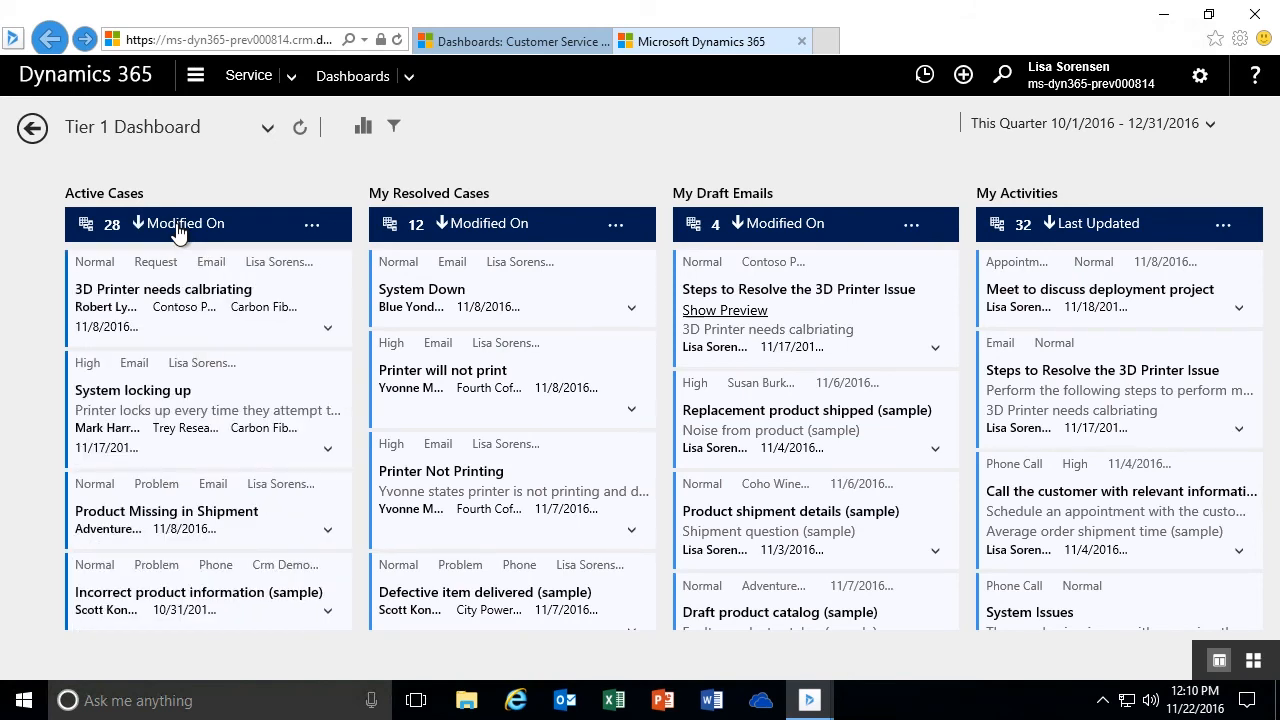
{"action": "left_click", "coordinate": [179, 224]}
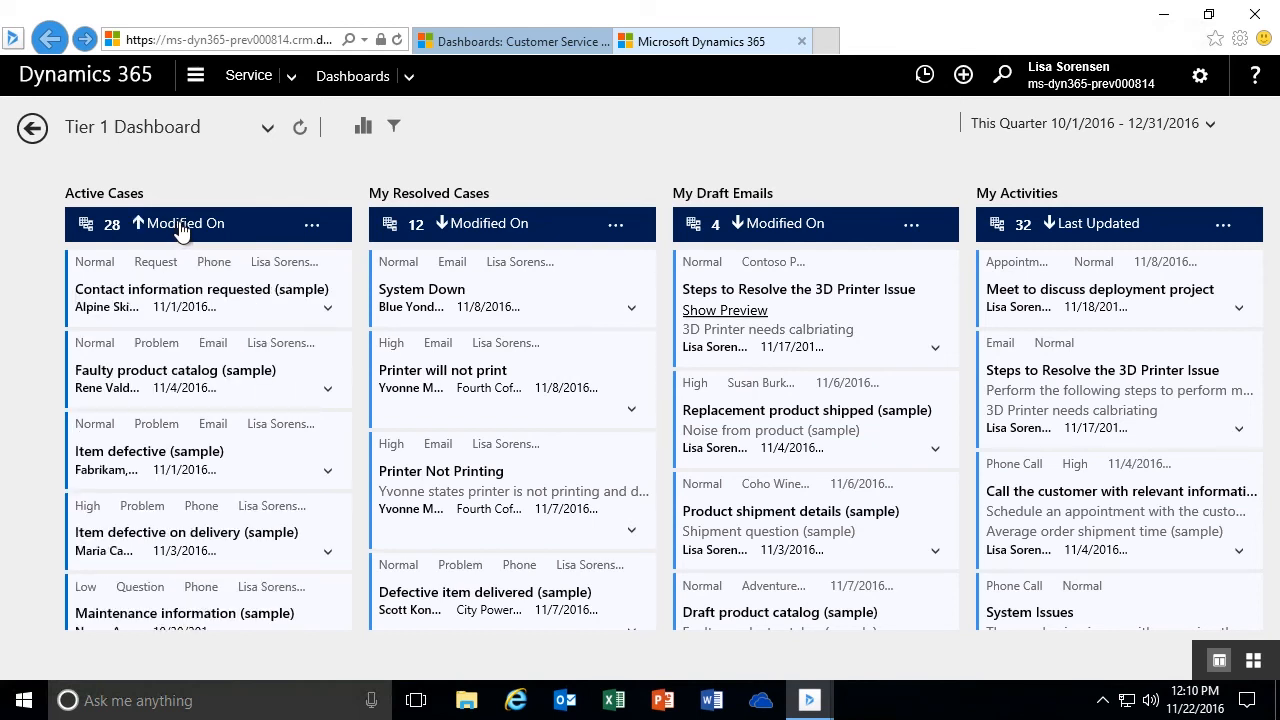
{"action": "left_click", "coordinate": [179, 224]}
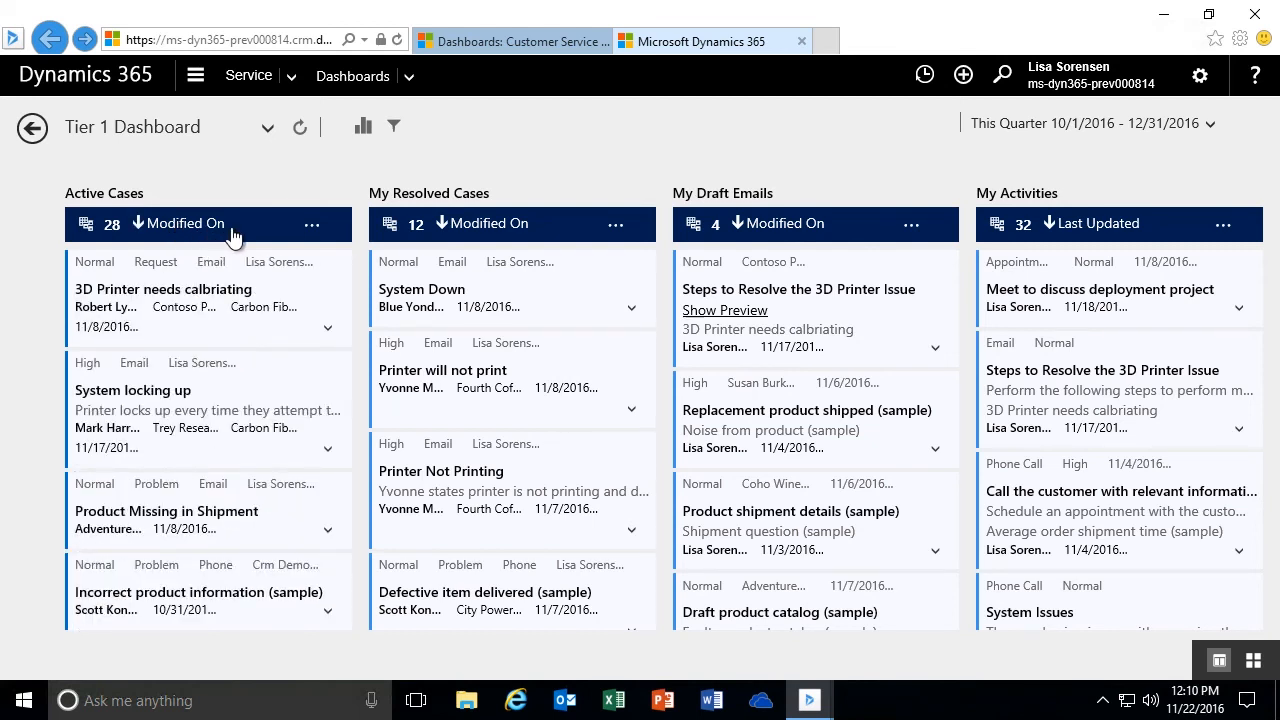
- Sort the Active Cases stream by Owner through its stream properties and toggle the order to ascending and back
{"action": "left_click", "coordinate": [312, 230]}
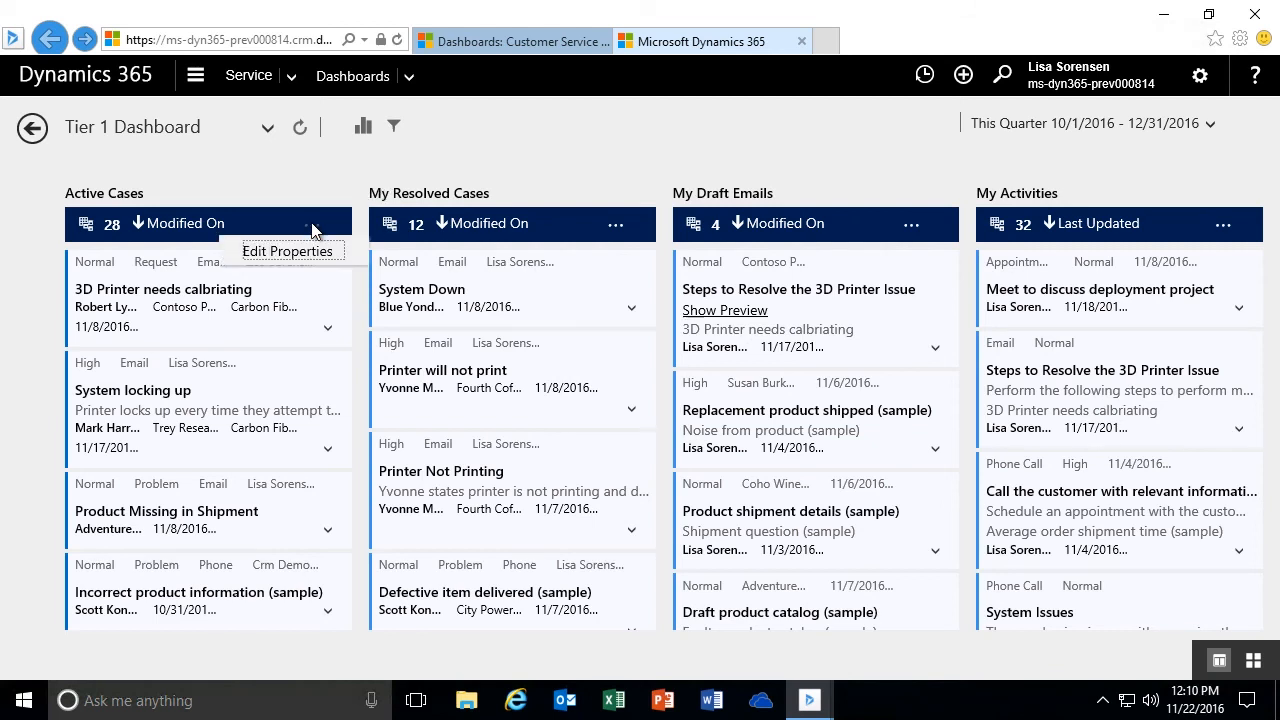
{"action": "left_click", "coordinate": [290, 255]}
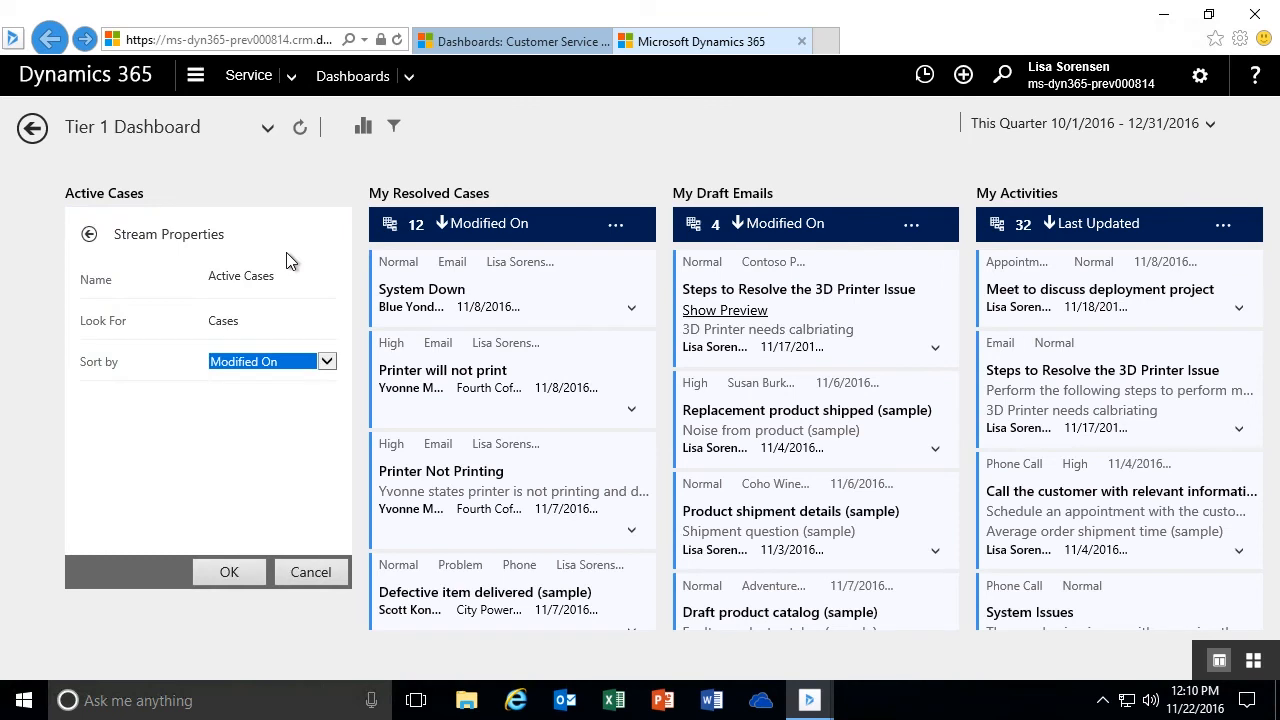
{"action": "left_click", "coordinate": [326, 362]}
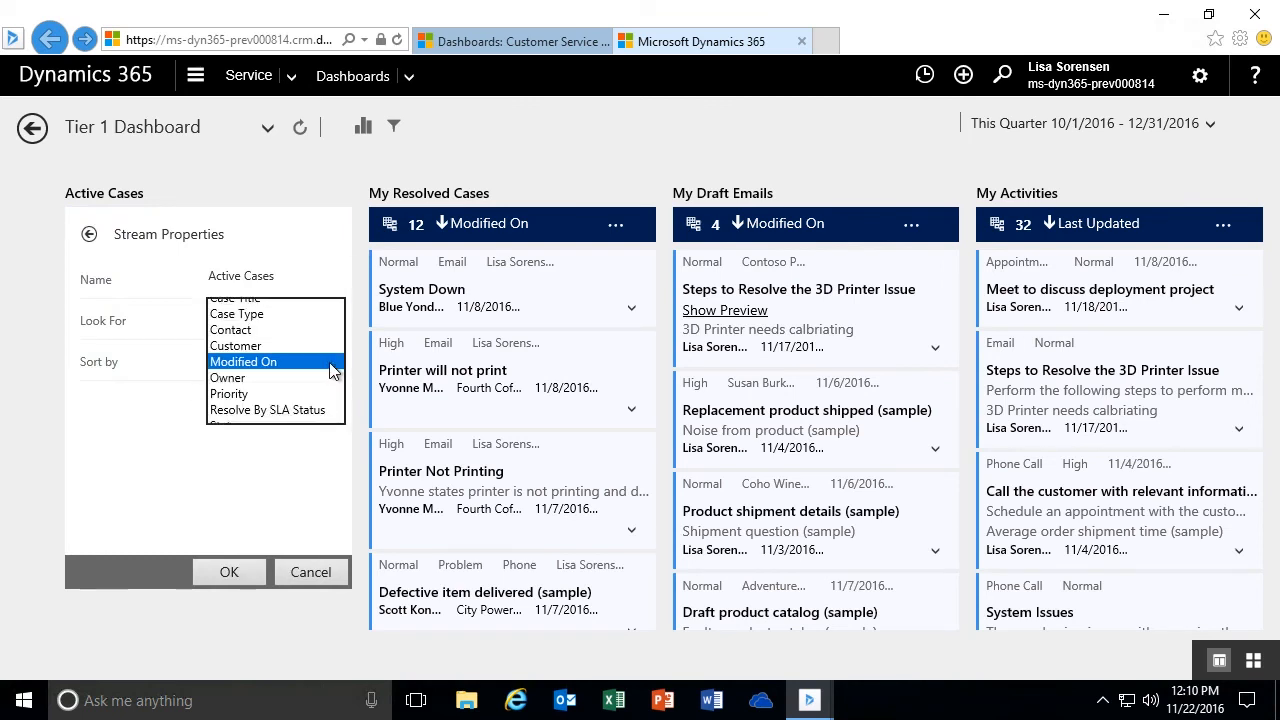
{"action": "left_click", "coordinate": [228, 380]}
{"action": "left_click", "coordinate": [229, 575]}
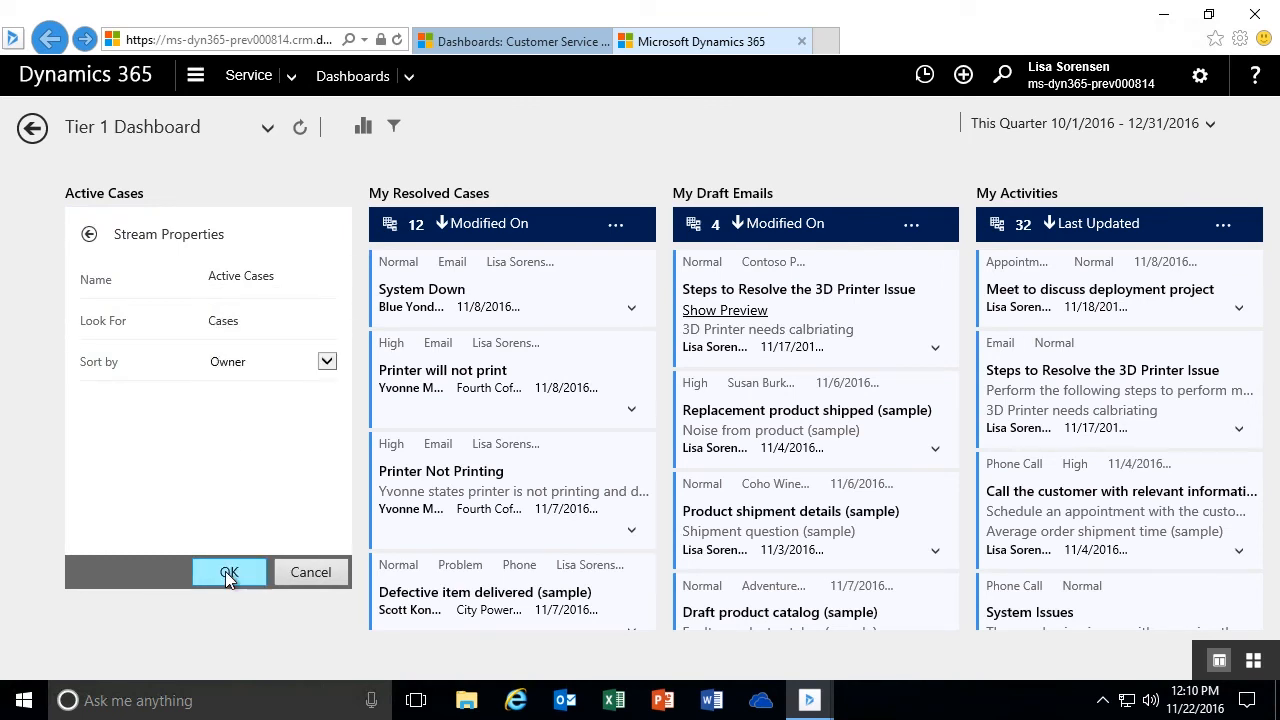
{"action": "left_click_drag", "start_coordinate": [362, 312], "coordinate": [363, 286]}
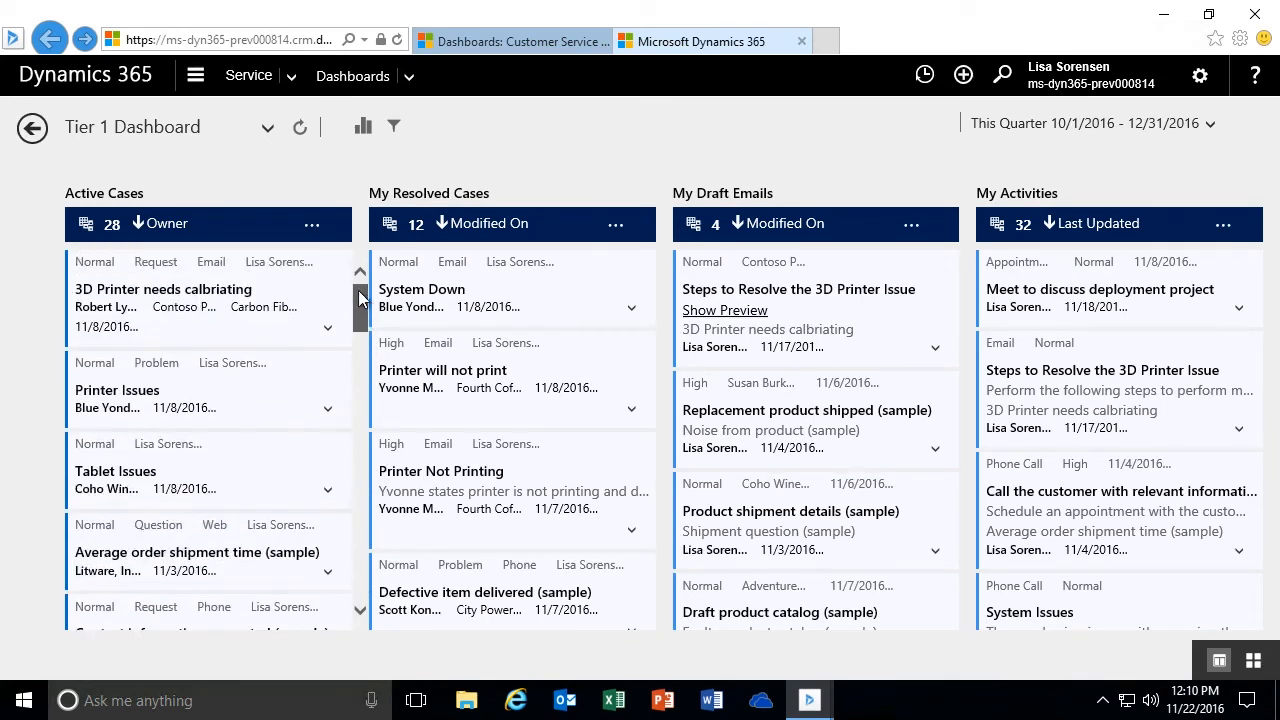
{"action": "left_click", "coordinate": [152, 227]}
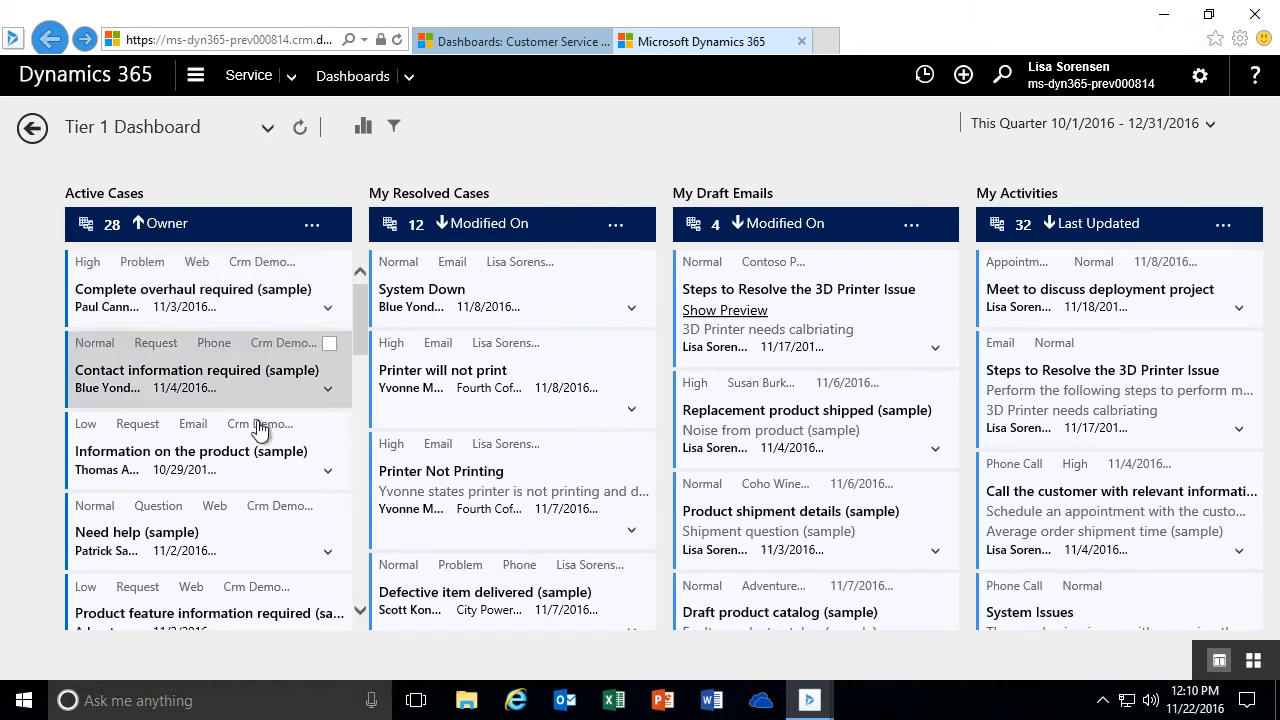
{"action": "left_click", "coordinate": [148, 228]}
- Set the Active Cases stream's sort field back to Modified On
{"action": "left_click", "coordinate": [313, 230]}
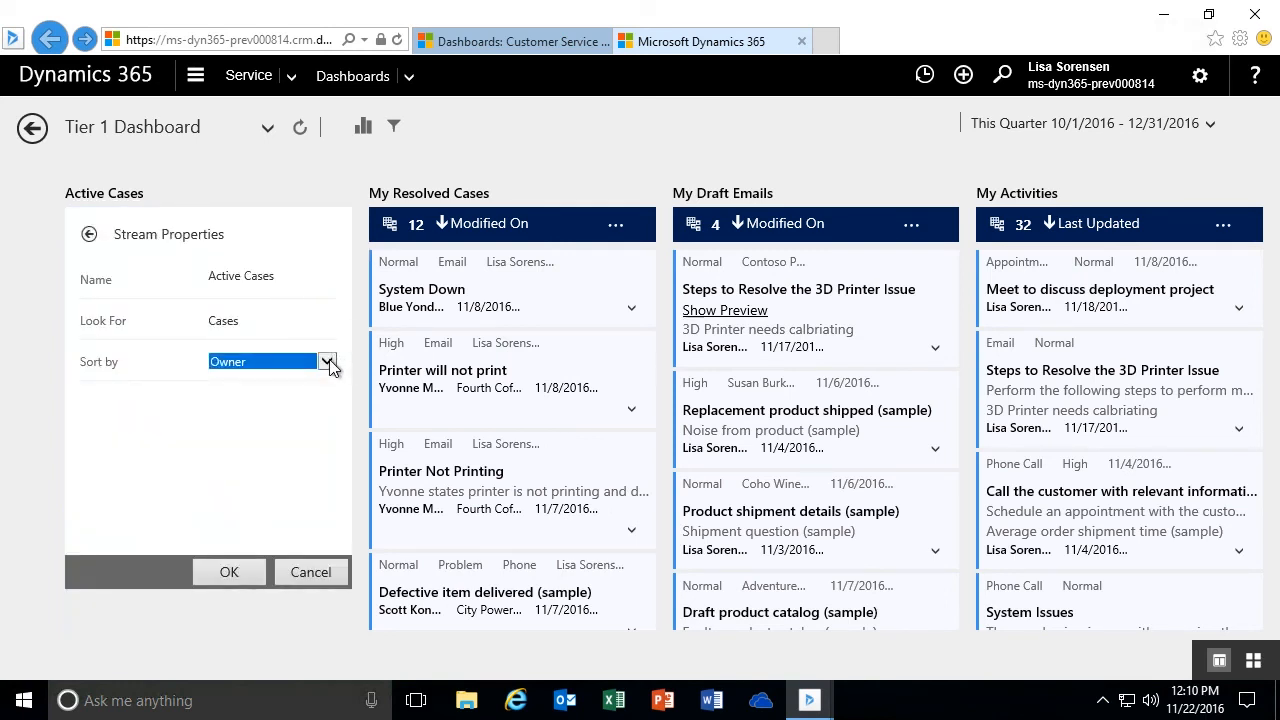
{"action": "left_click", "coordinate": [332, 365]}
{"action": "left_click", "coordinate": [273, 345]}
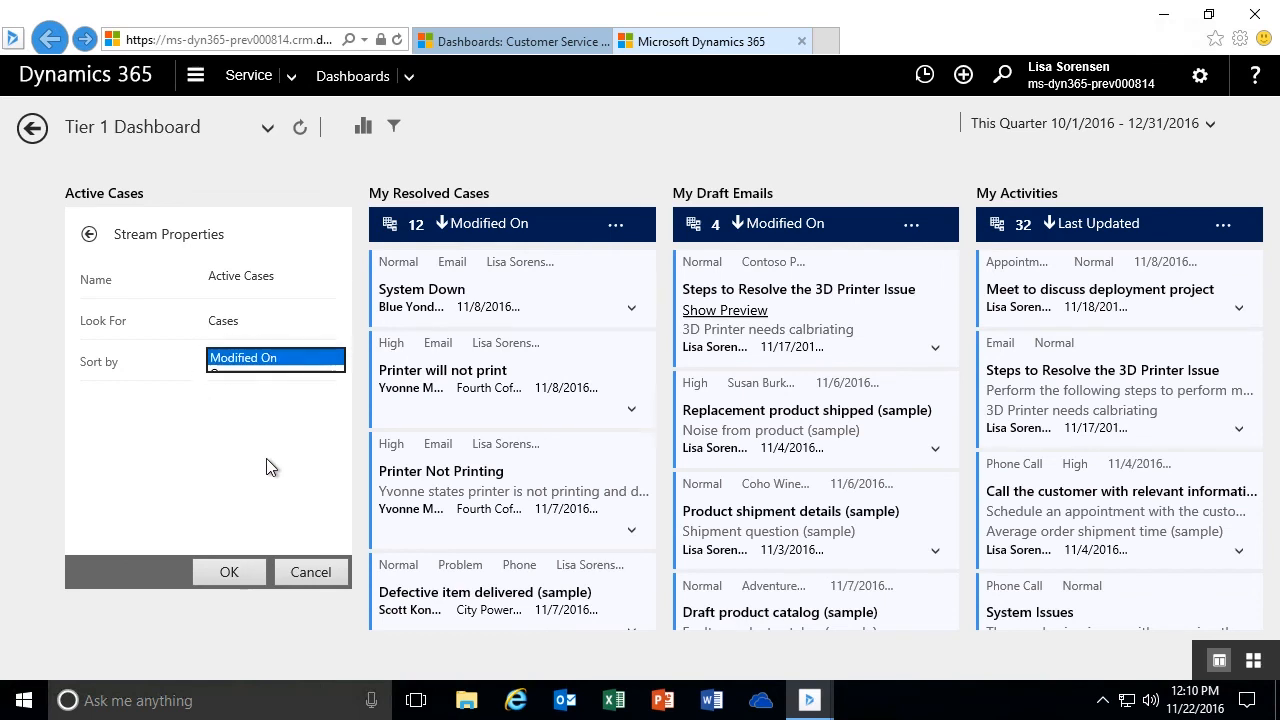
{"action": "left_click", "coordinate": [228, 574]}
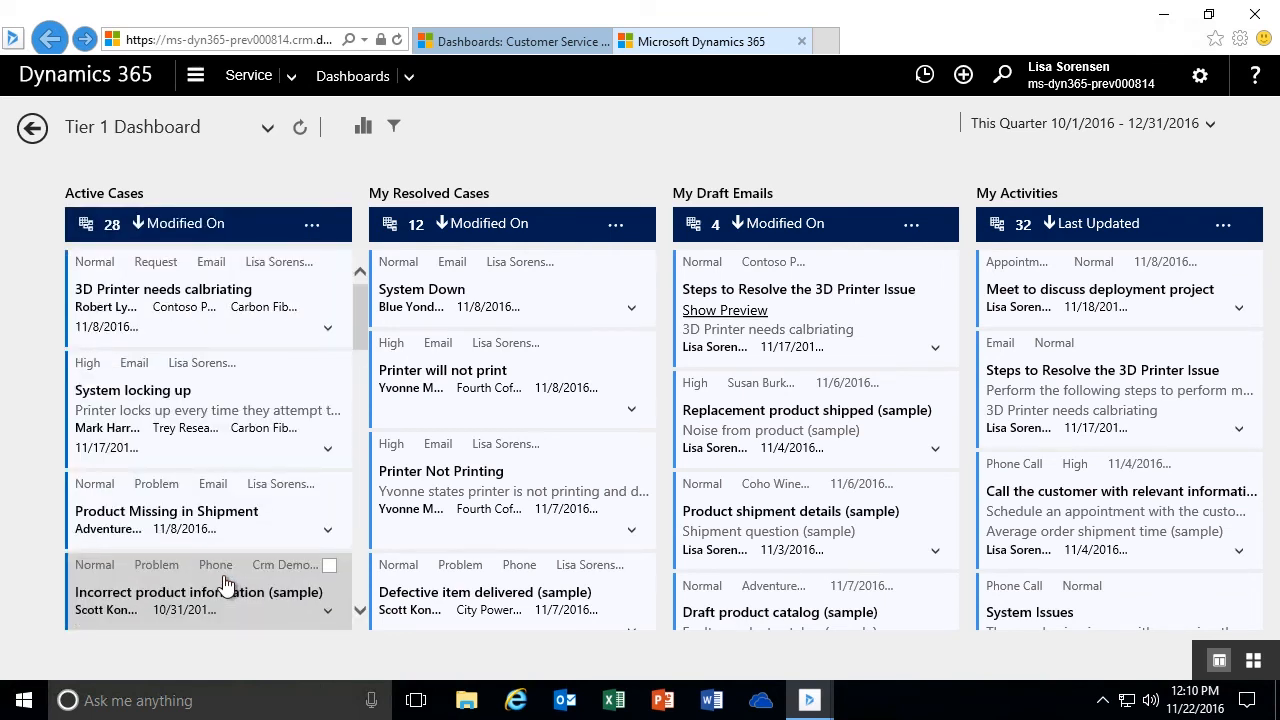
- View the sort options in the My Resolved Cases stream properties and leave them without applying a change
{"action": "left_click", "coordinate": [614, 226]}
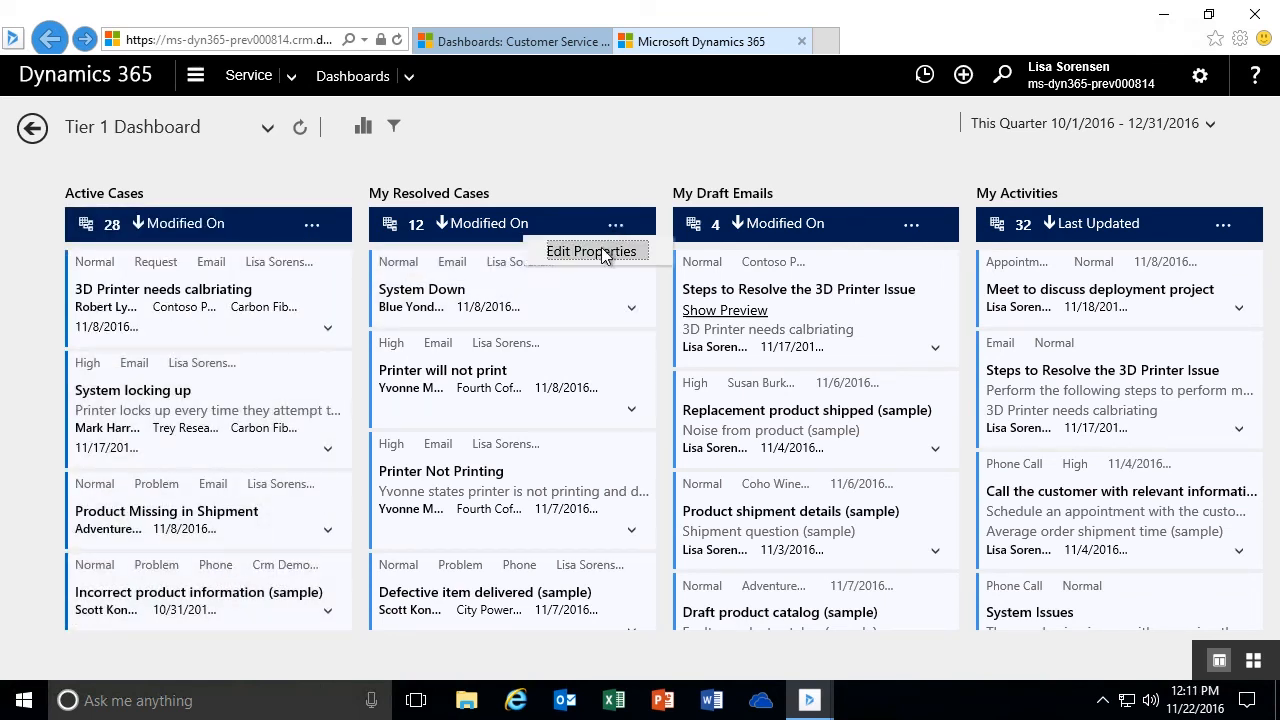
{"action": "left_click", "coordinate": [594, 249]}
{"action": "left_click", "coordinate": [630, 362]}
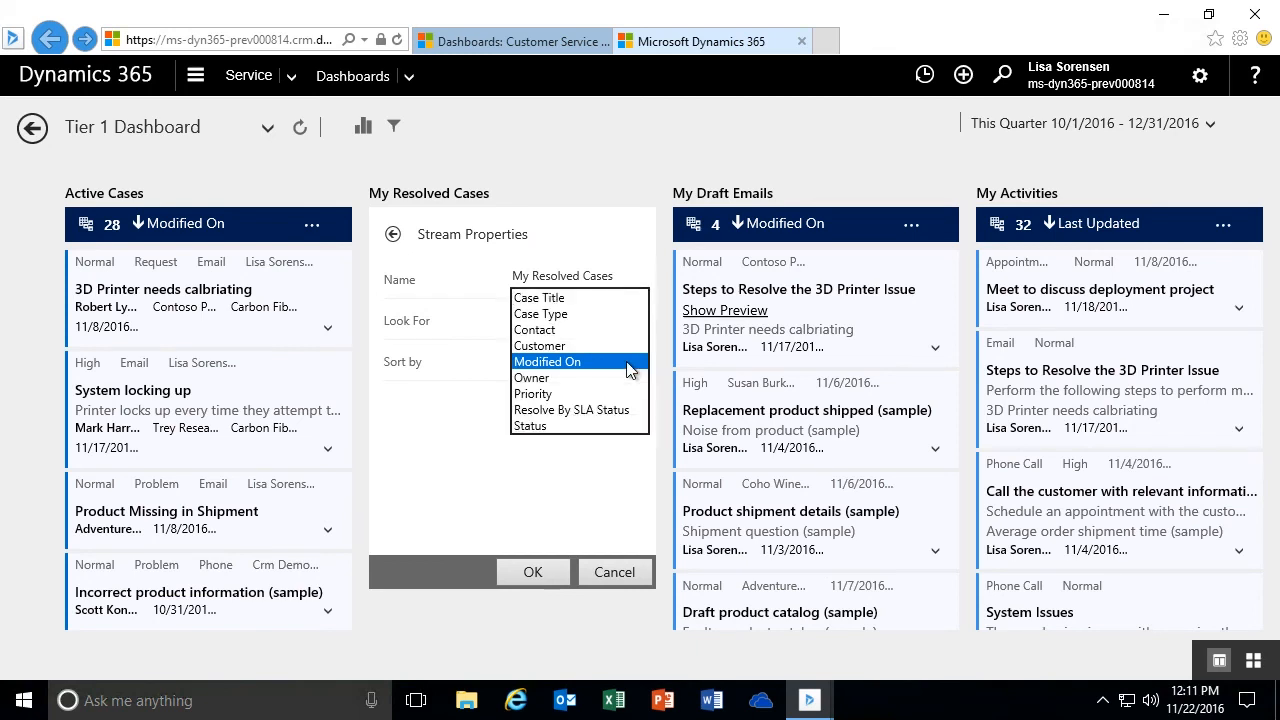
{"action": "left_click", "coordinate": [634, 367]}
{"action": "left_click", "coordinate": [613, 576]}
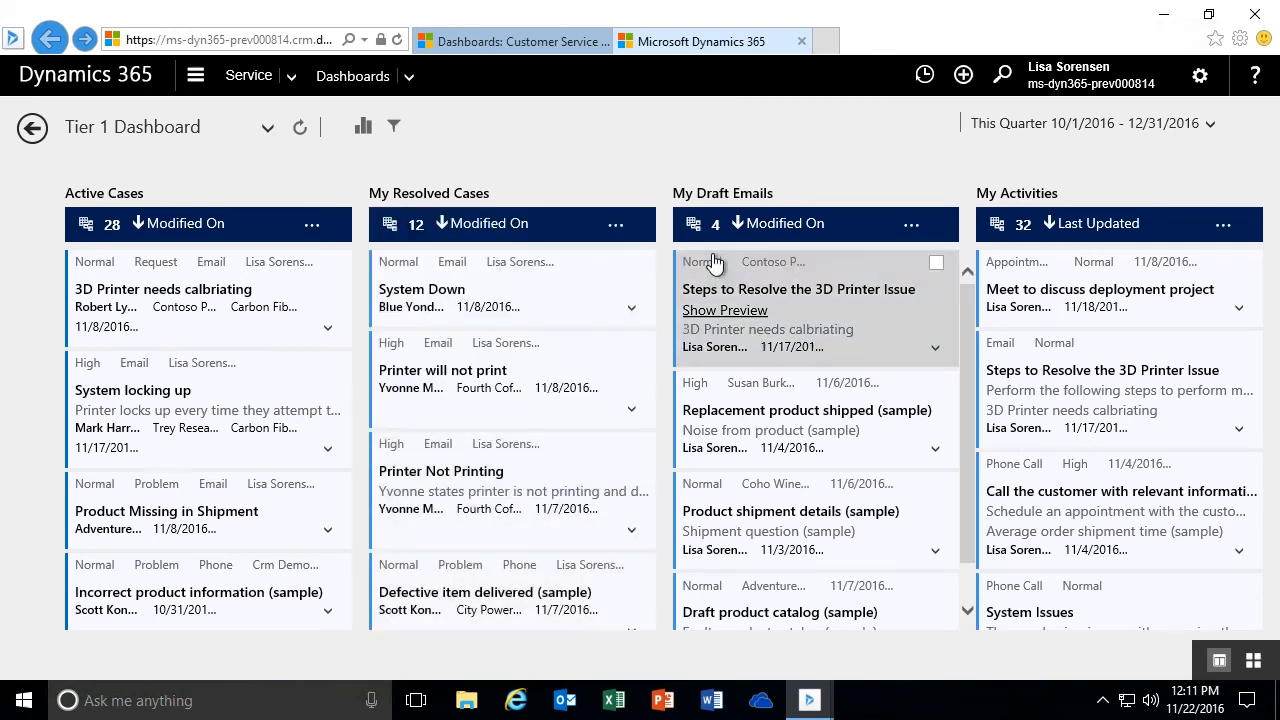
- View the sort options in the My Activities stream properties and leave them without applying a change
{"action": "left_click", "coordinate": [1226, 228]}
{"action": "left_click", "coordinate": [1212, 254]}
{"action": "left_click", "coordinate": [1244, 370]}
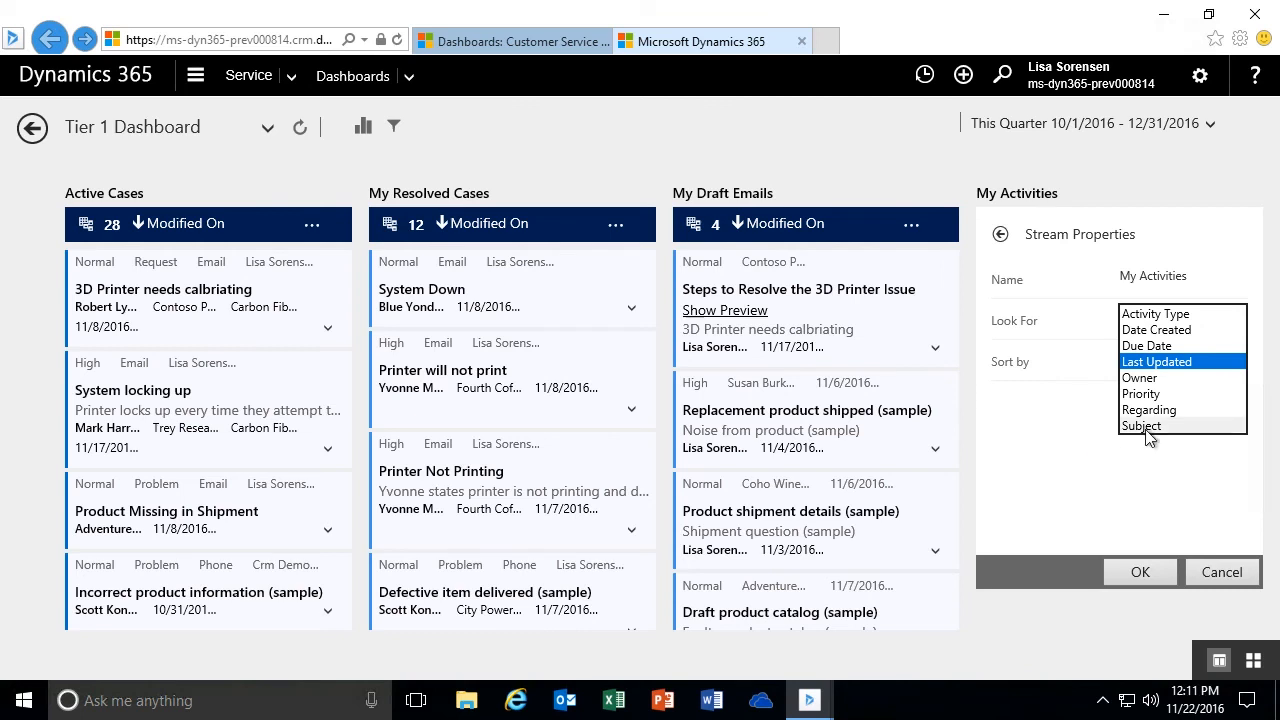
{"action": "left_click", "coordinate": [1222, 575]}
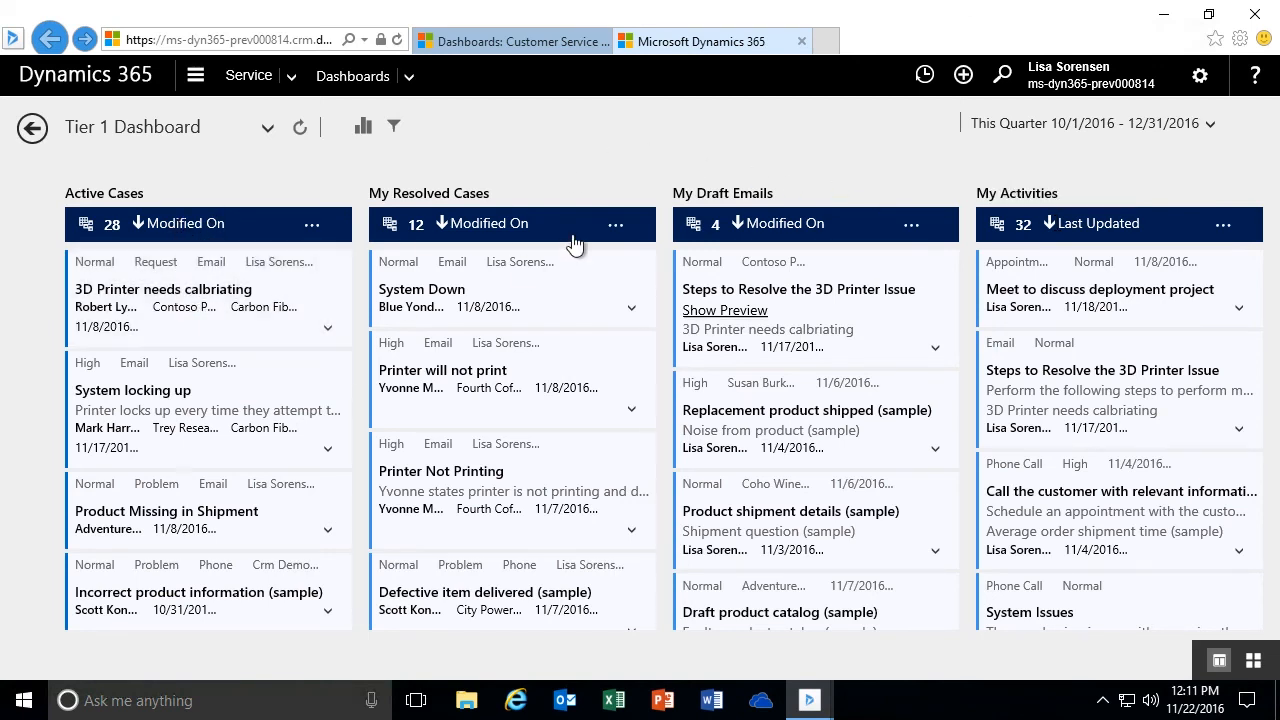
- Show the dashboard's visual filters and filter the cases to High priority and Phone origin
{"action": "left_click", "coordinate": [363, 132]}
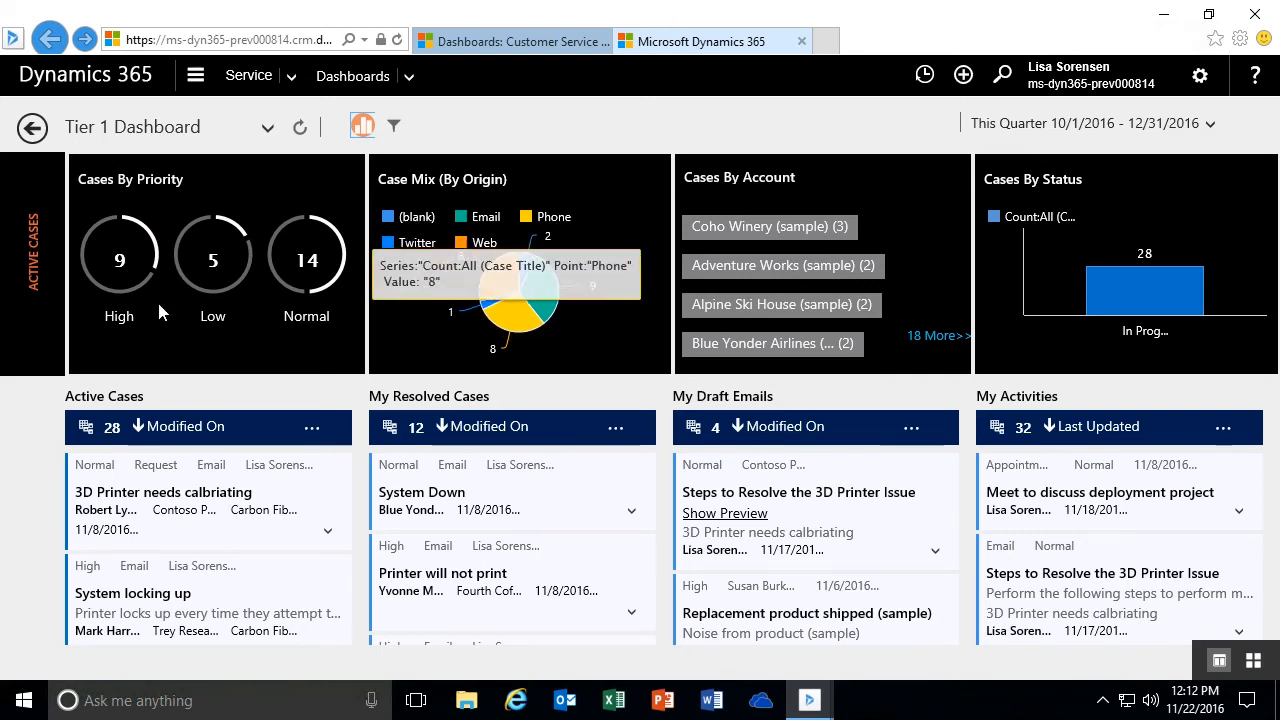
{"action": "mouse_move", "coordinate": [146, 238]}
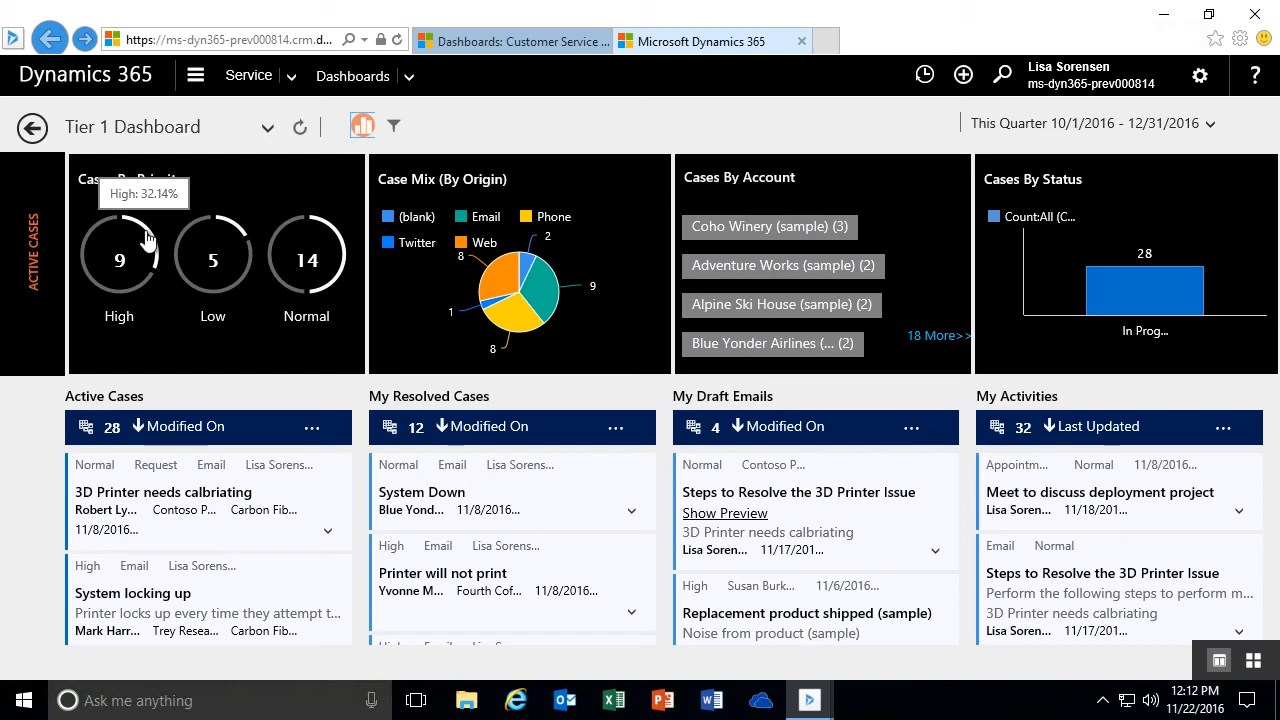
{"action": "left_click", "coordinate": [146, 238]}
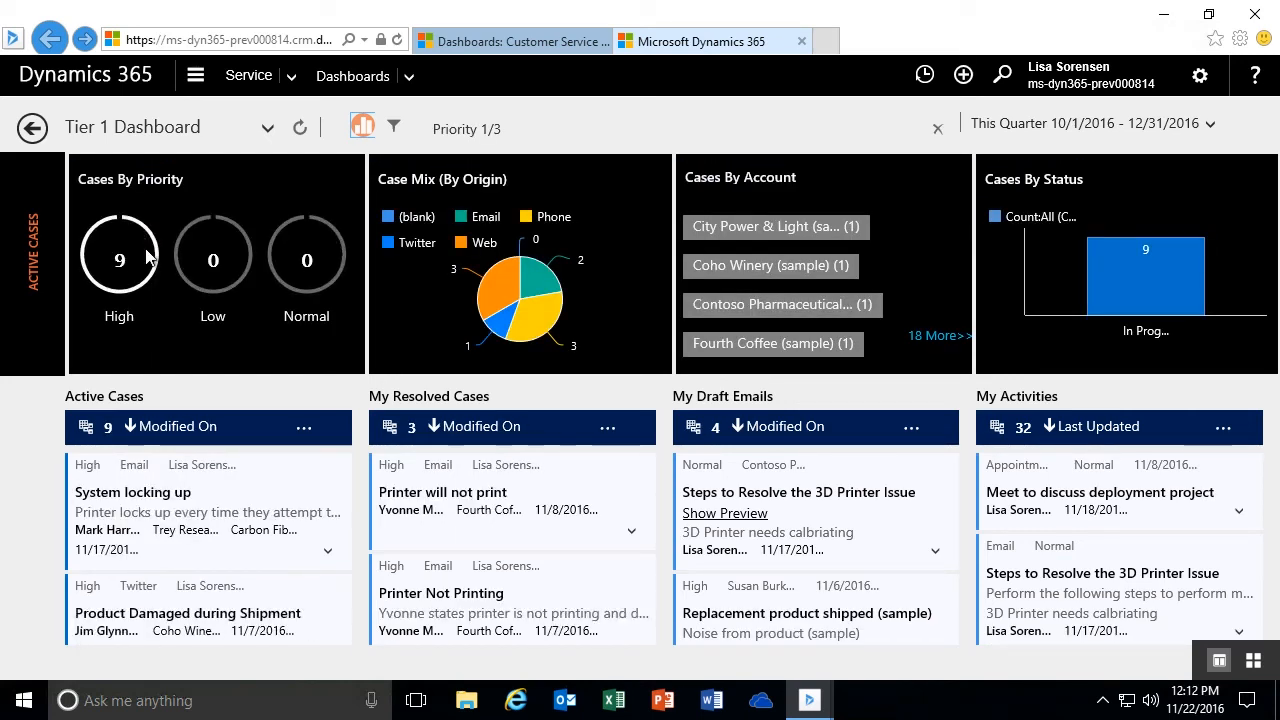
{"action": "mouse_move", "coordinate": [180, 254]}
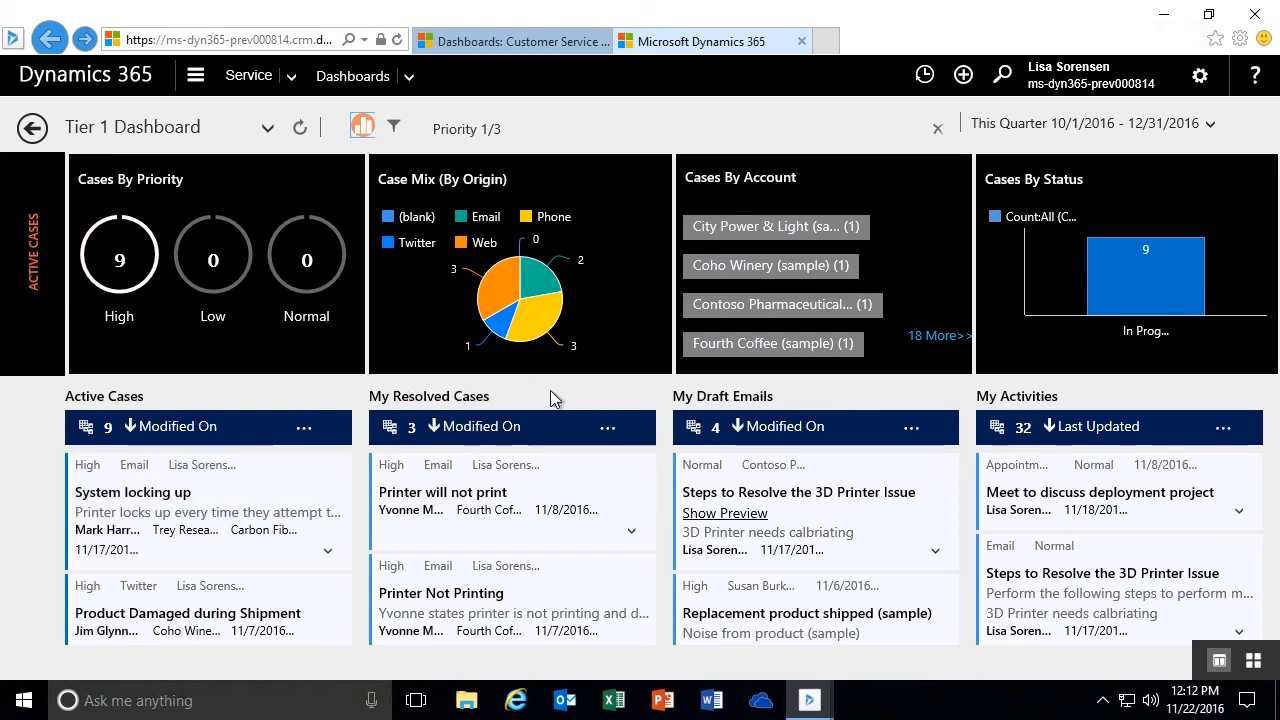
{"action": "mouse_move", "coordinate": [538, 328]}
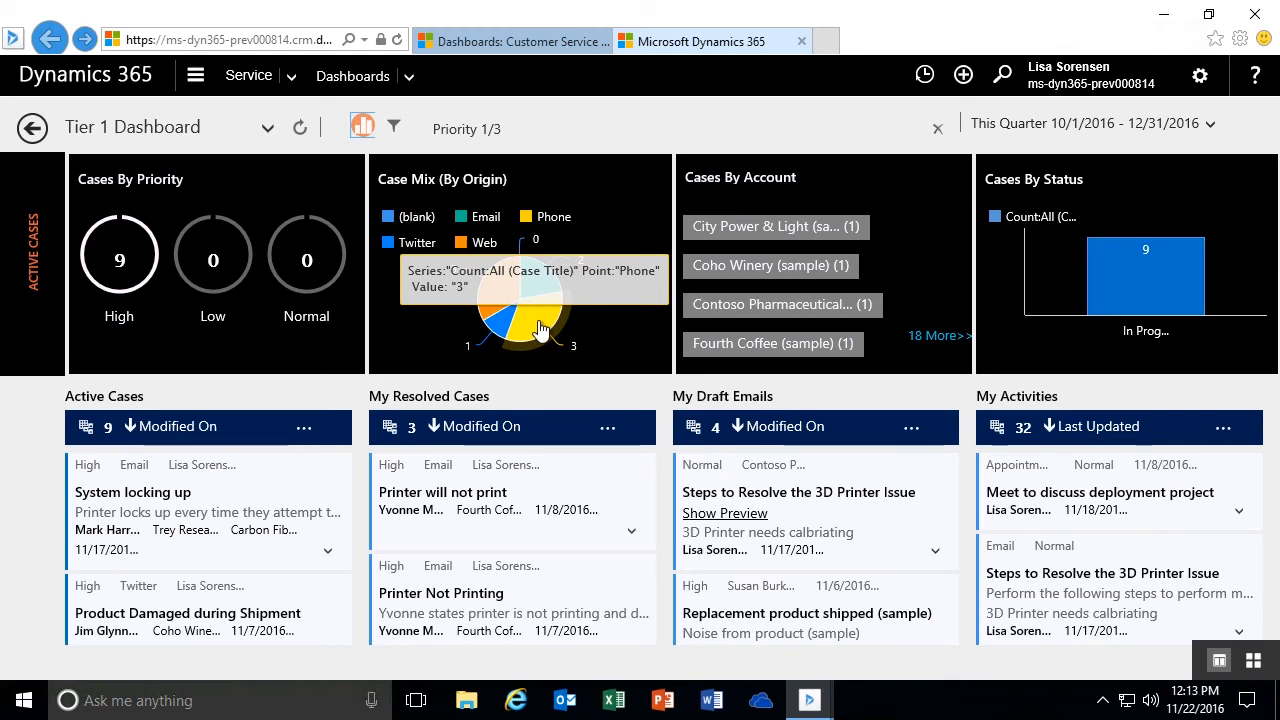
{"action": "left_click", "coordinate": [540, 328]}
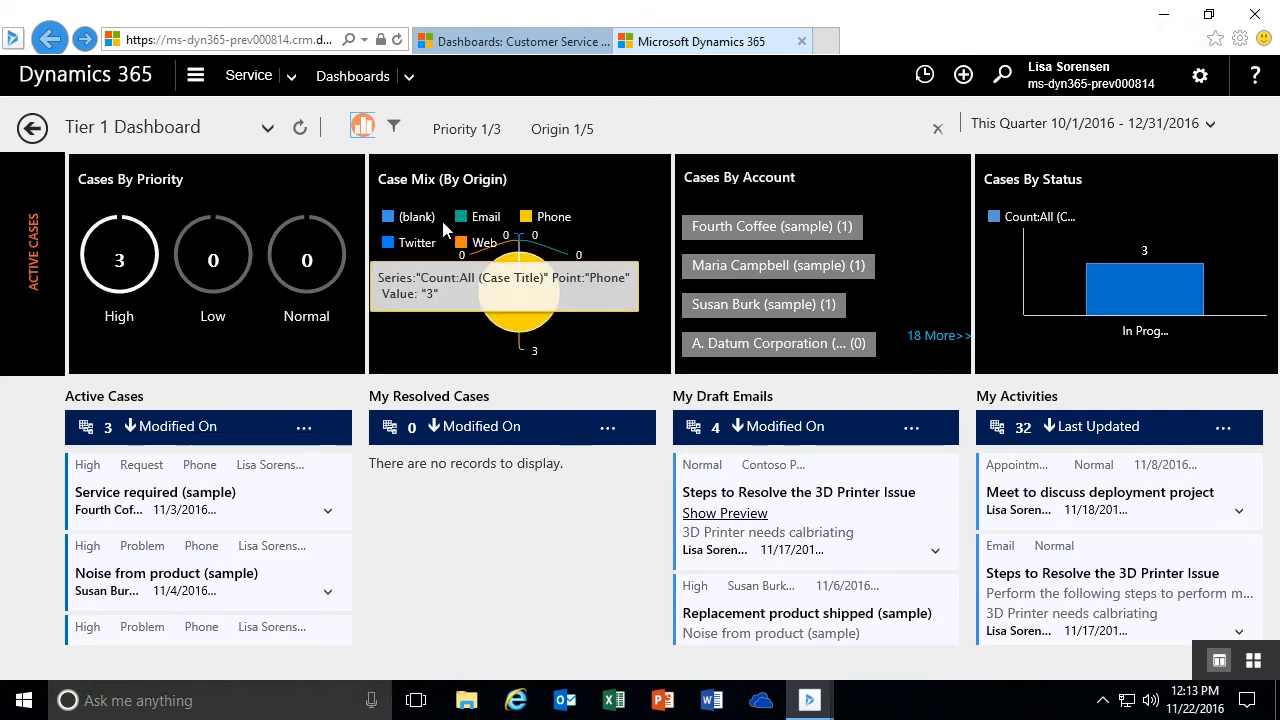
- Replace the Origin filter with the Contoso Pharmaceuticals account from Cases By Account, and clear all filters
{"action": "mouse_move", "coordinate": [456, 128]}
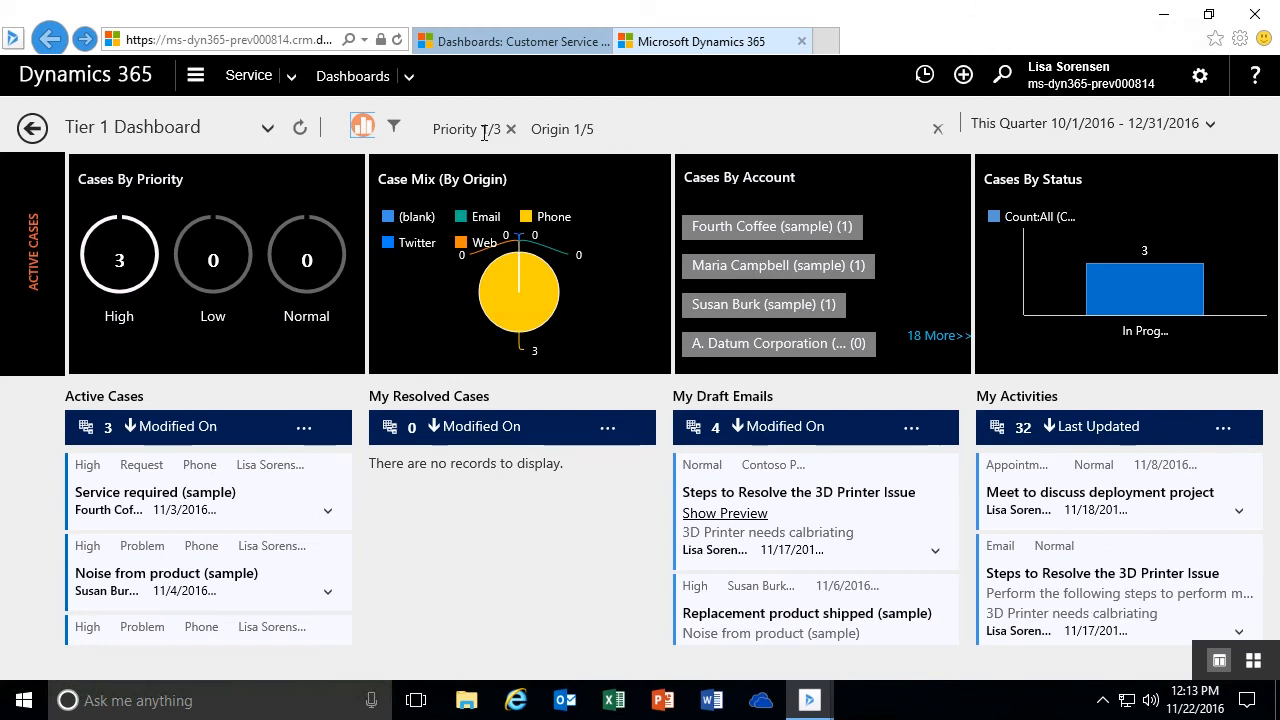
{"action": "mouse_move", "coordinate": [565, 130]}
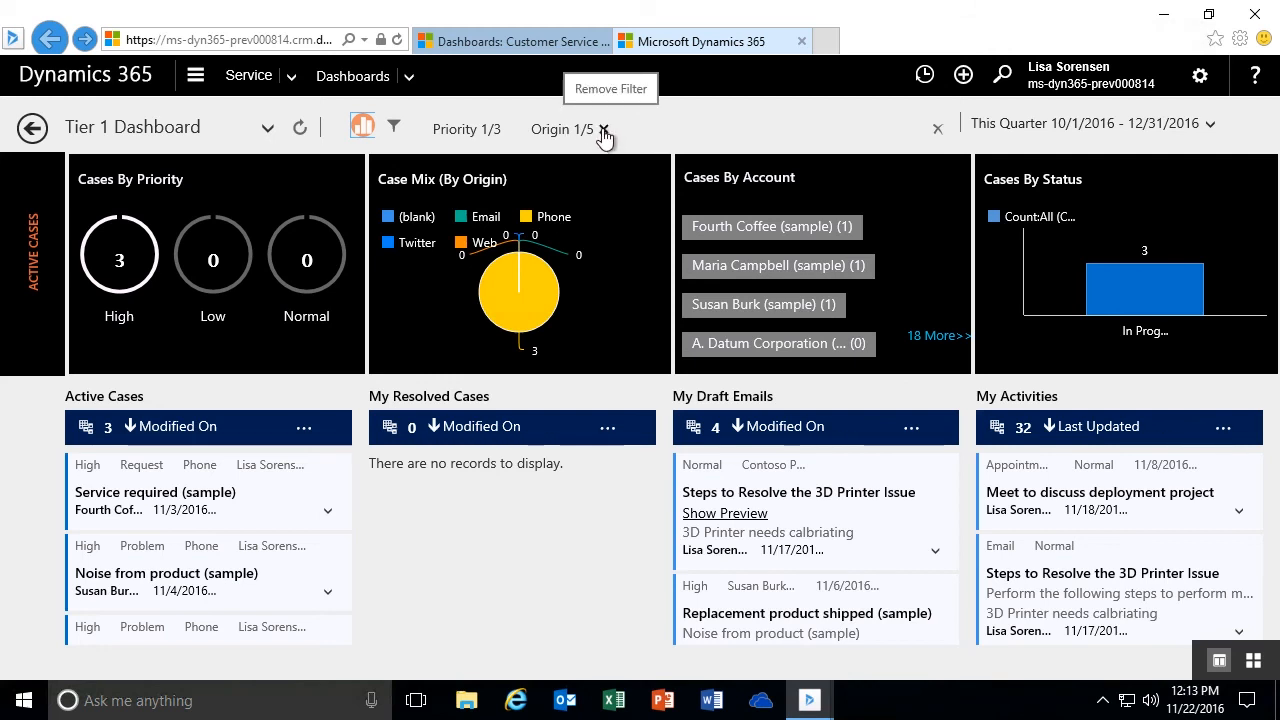
{"action": "left_click", "coordinate": [604, 130]}
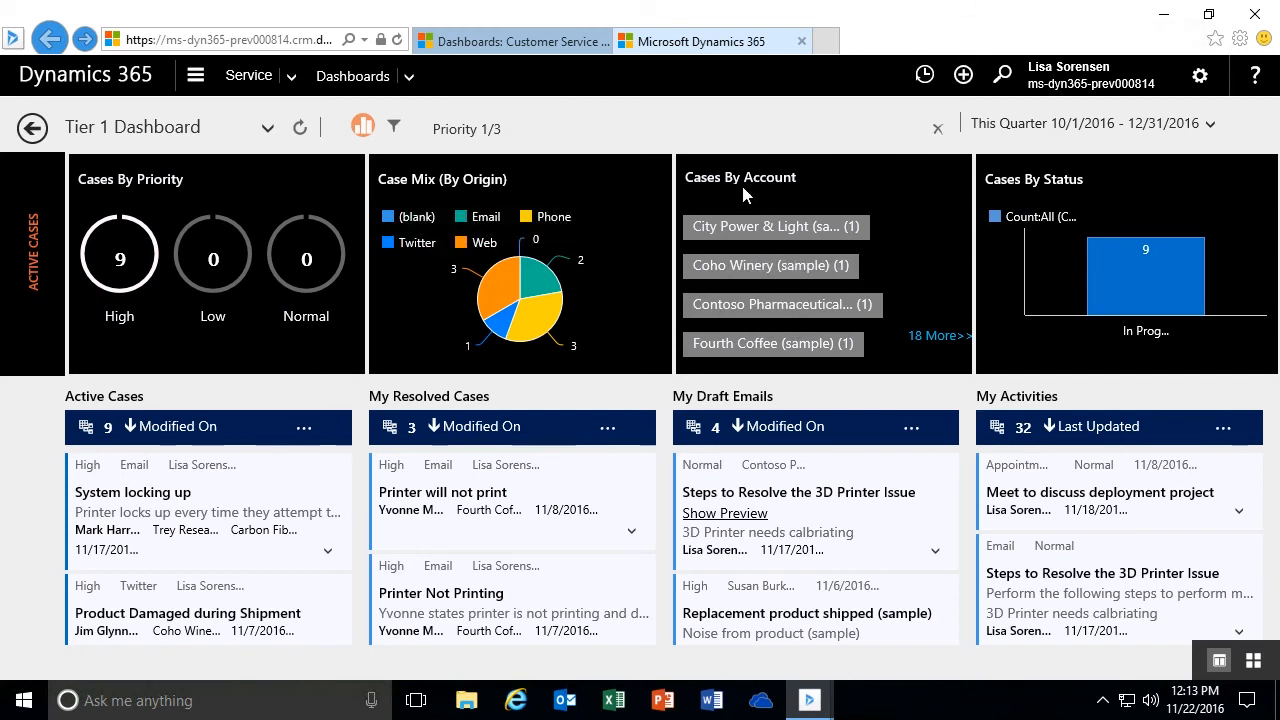
{"action": "left_click", "coordinate": [757, 304]}
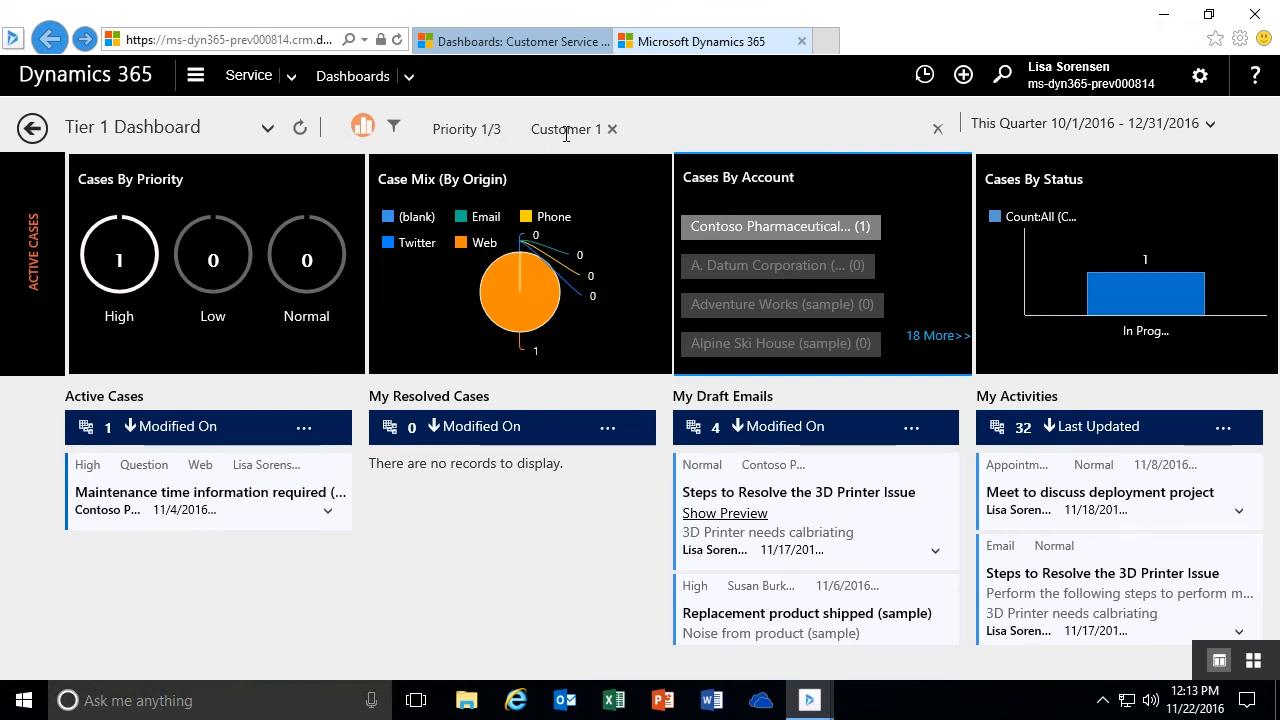
{"action": "left_click", "coordinate": [937, 132]}
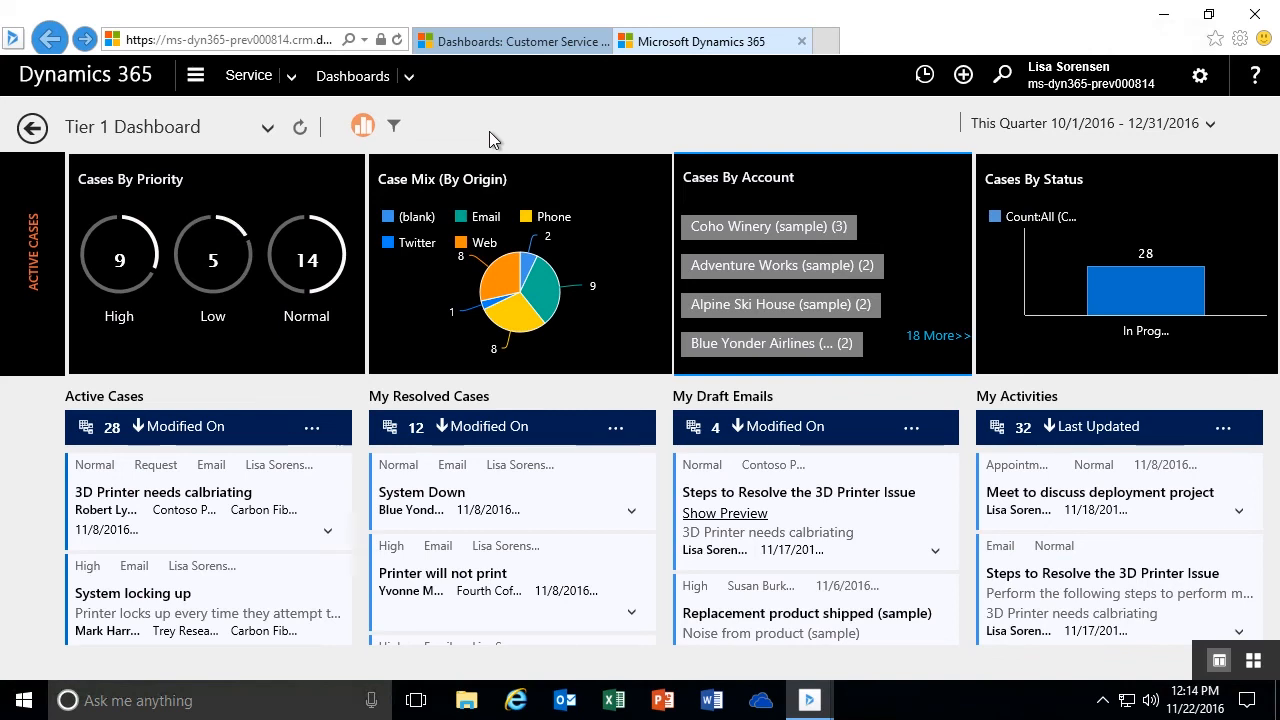
- Filter the cases to Normal priority and Phone origin through the visual filters, hiding the charts to view the filtered streams
{"action": "left_click", "coordinate": [362, 125]}
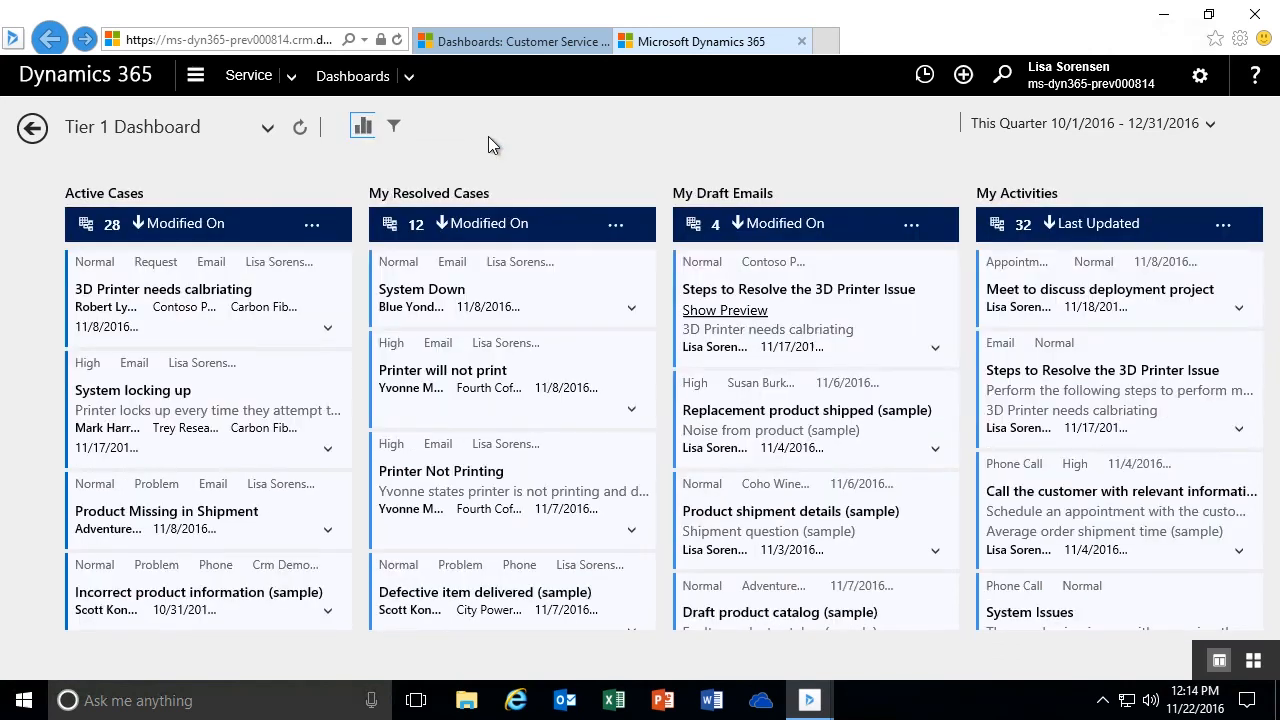
{"action": "left_click", "coordinate": [363, 127]}
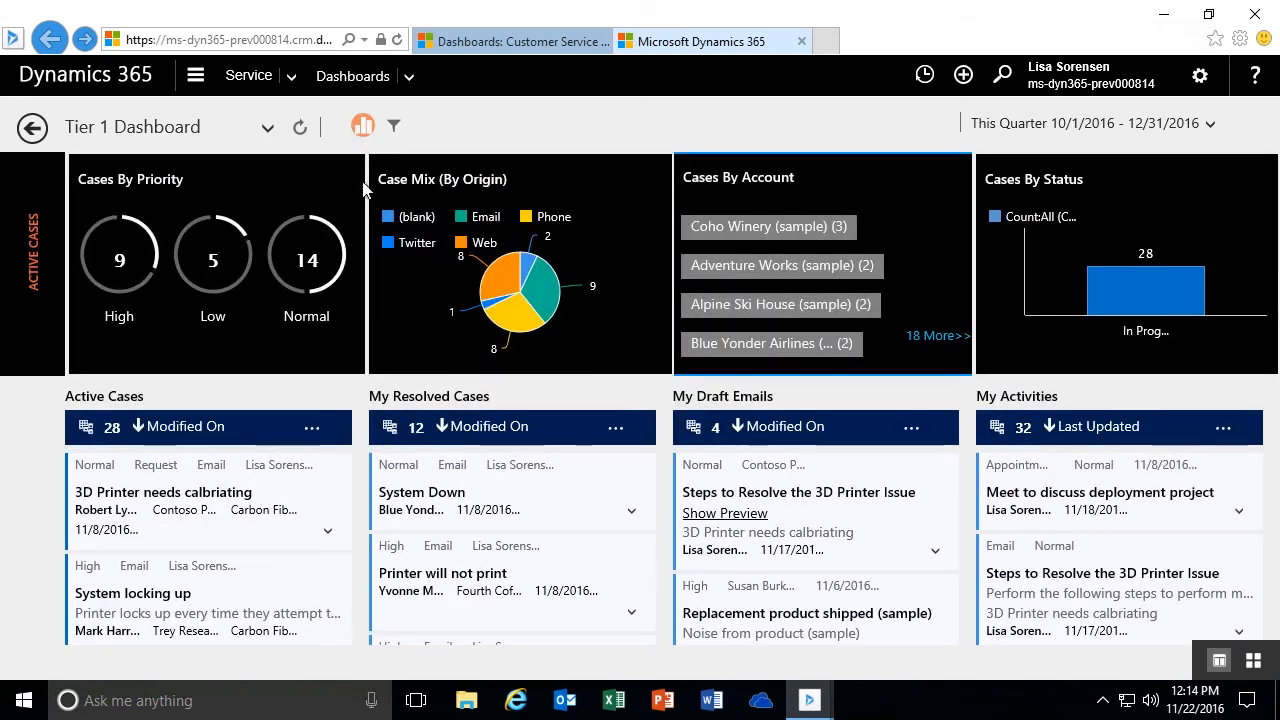
{"action": "left_click", "coordinate": [340, 243]}
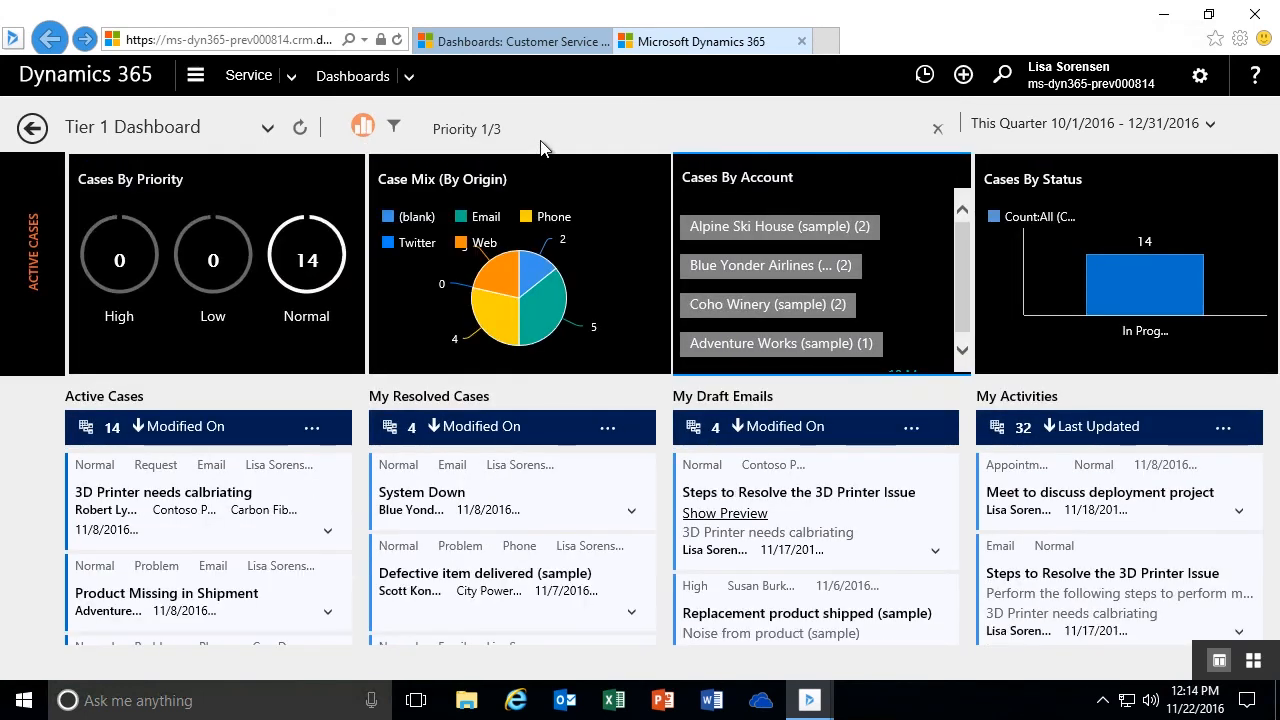
{"action": "left_click", "coordinate": [364, 130]}
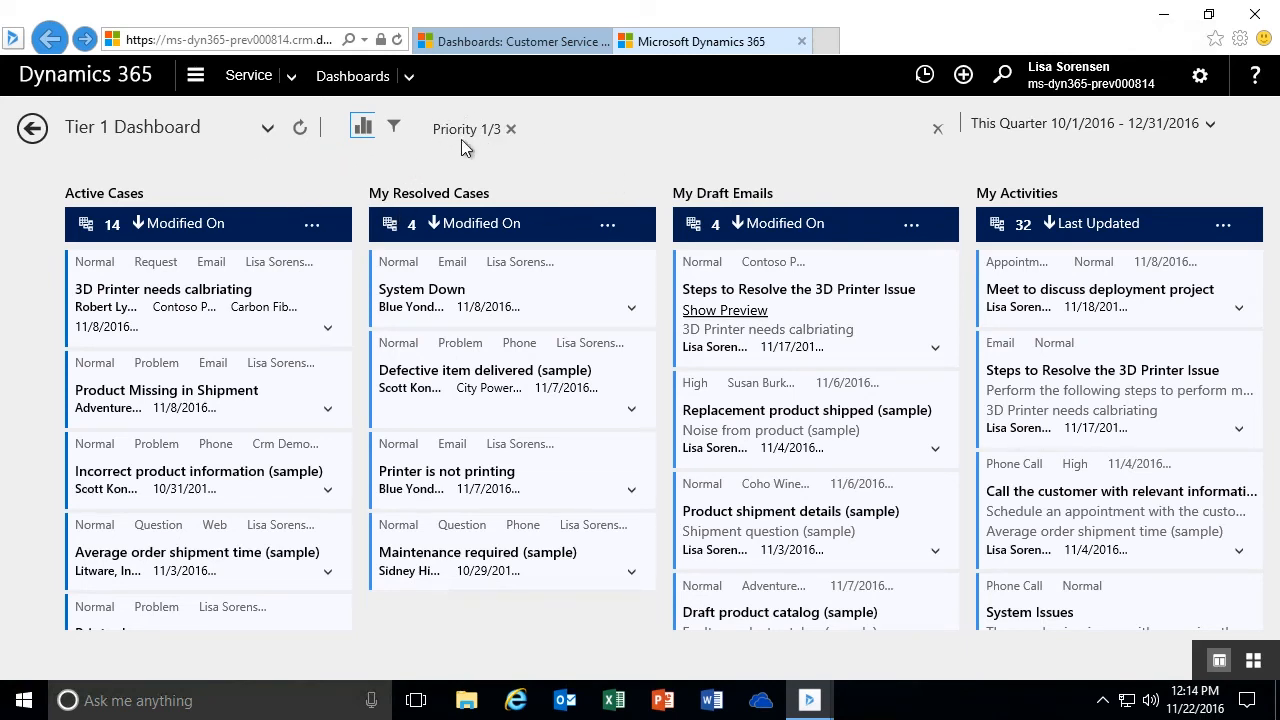
{"action": "left_click", "coordinate": [363, 127]}
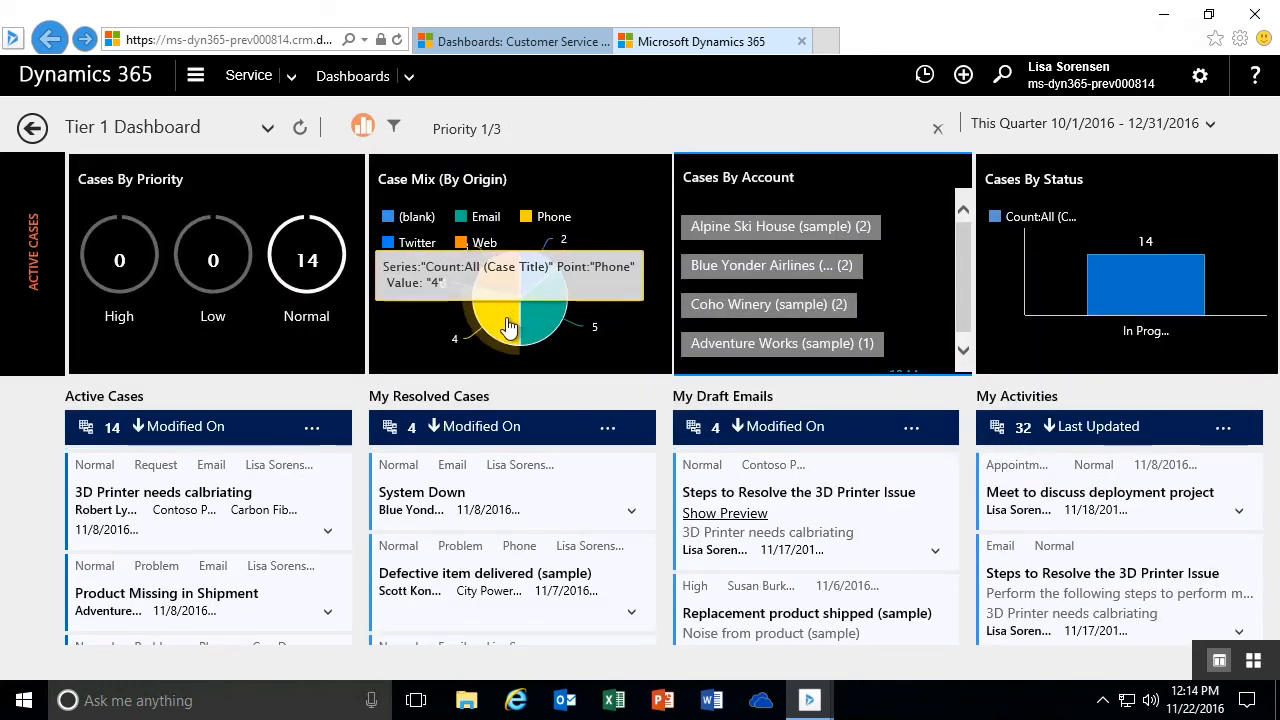
{"action": "left_click", "coordinate": [510, 335]}
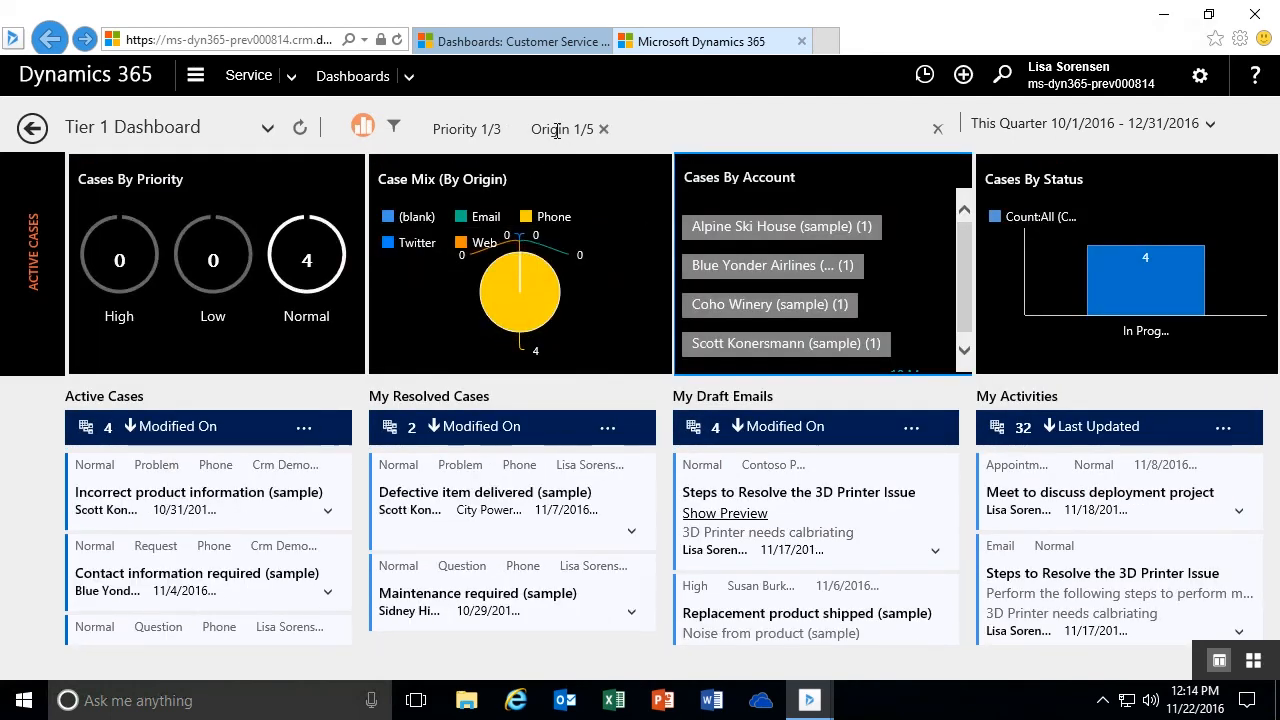
{"action": "left_click", "coordinate": [363, 130]}
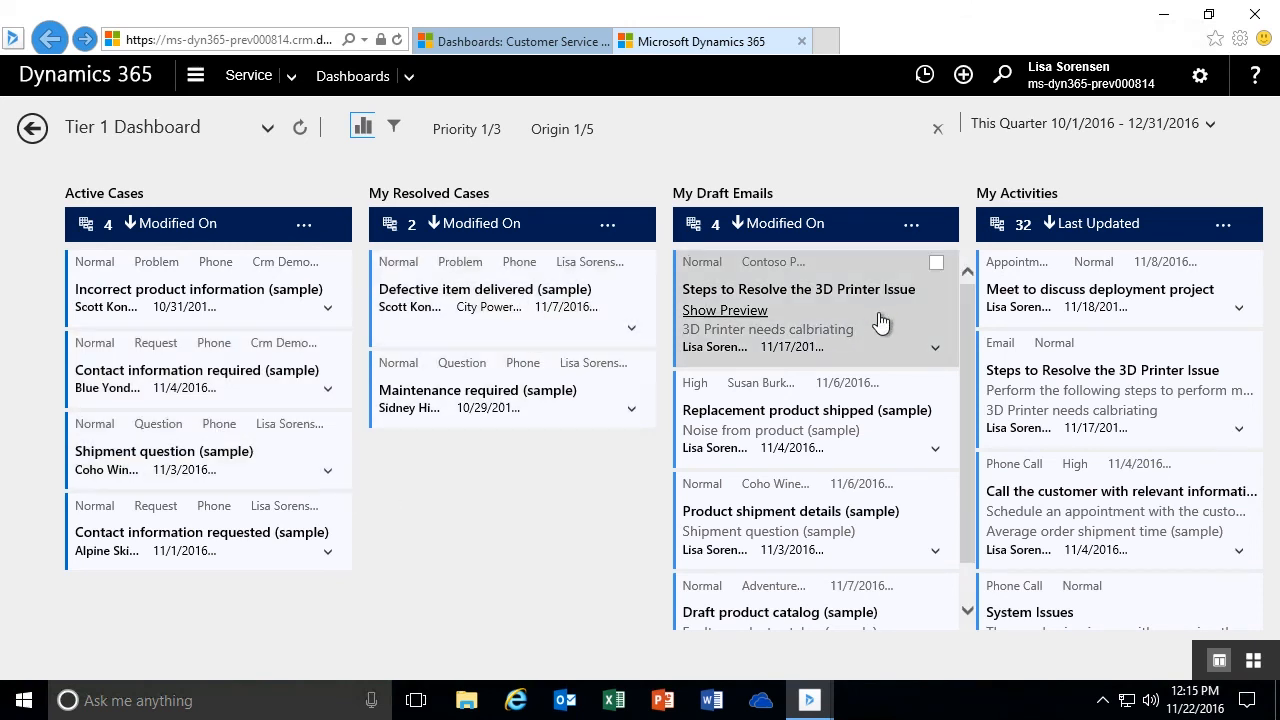
- Open the draft email "Replacement product shipped (sample)" and return to the Tier 1 Dashboard
{"action": "left_click", "coordinate": [875, 427]}
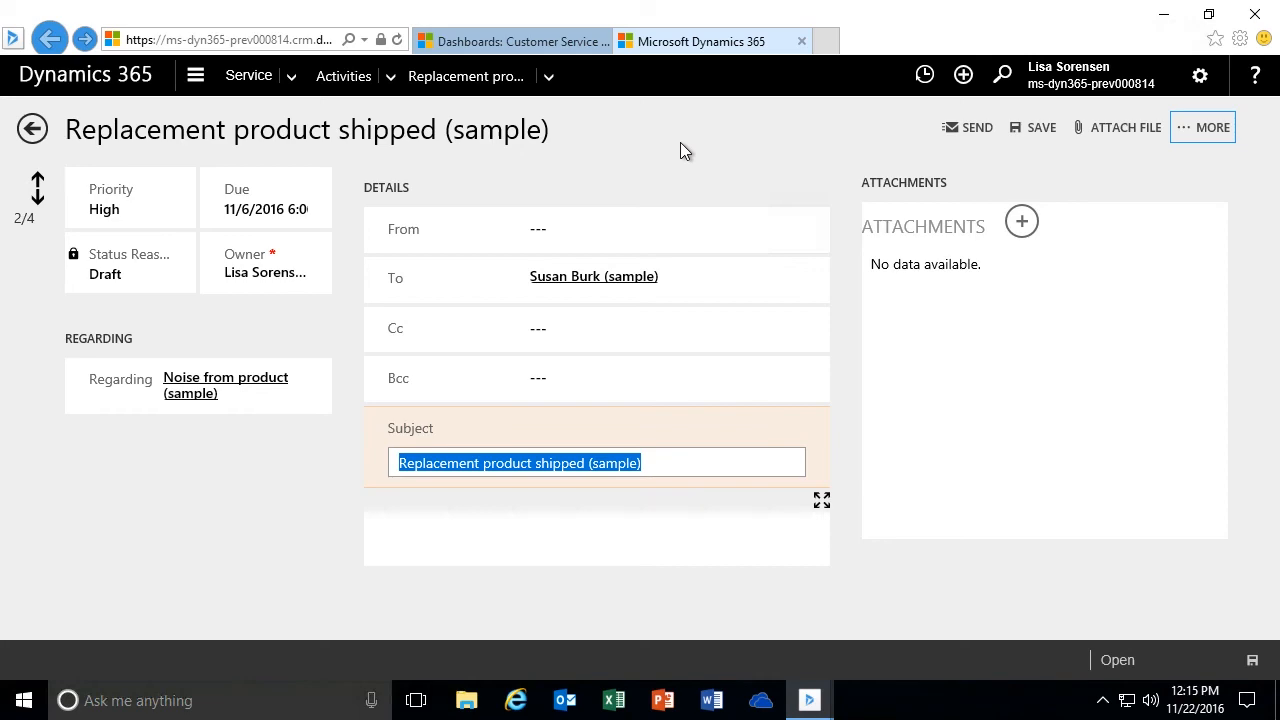
{"action": "left_click", "coordinate": [32, 130]}
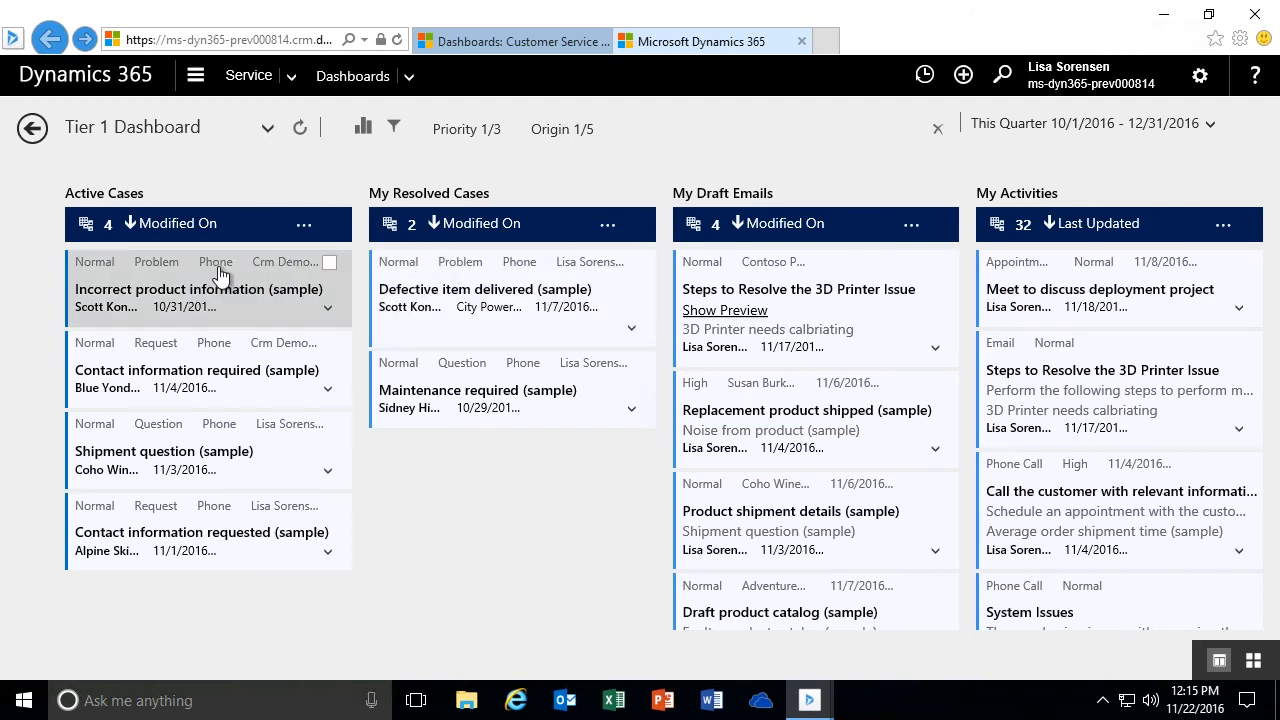
- Expand and collapse the "Incorrect product information (sample)" case card, and preview the "Steps to Resolve the 3D Printer Issue" draft email before hiding it again
{"action": "left_click", "coordinate": [327, 310]}
{"action": "left_click", "coordinate": [328, 310]}
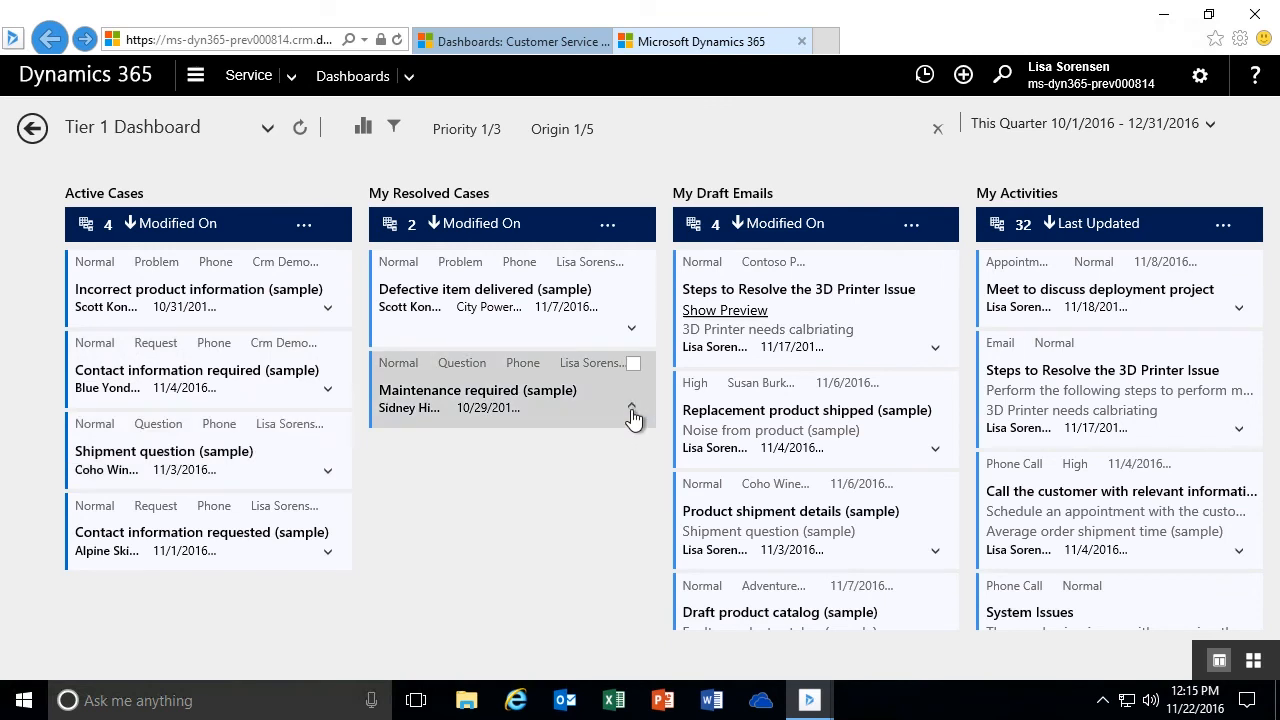
{"action": "left_click", "coordinate": [718, 312]}
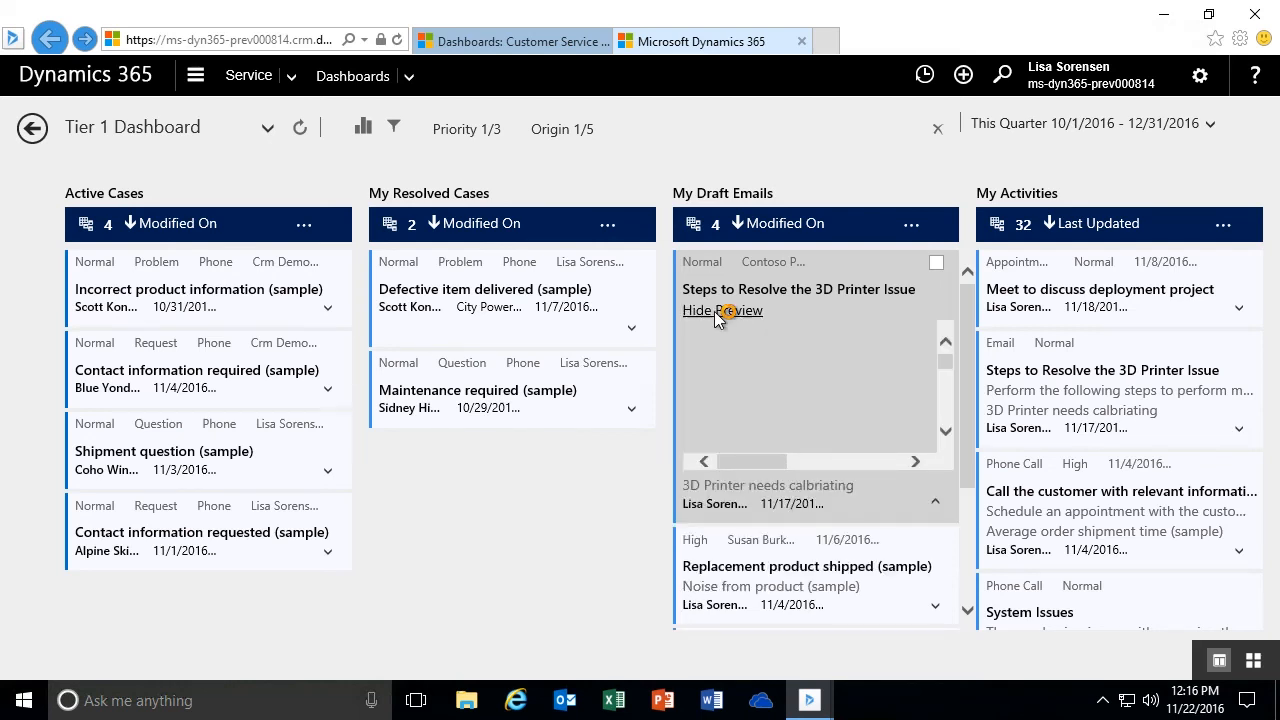
{"action": "mouse_move", "coordinate": [945, 359]}
{"action": "left_mouse_down"}
{"action": "mouse_move", "coordinate": [951, 420]}
{"action": "mouse_move", "coordinate": [951, 340]}
{"action": "left_mouse_up"}
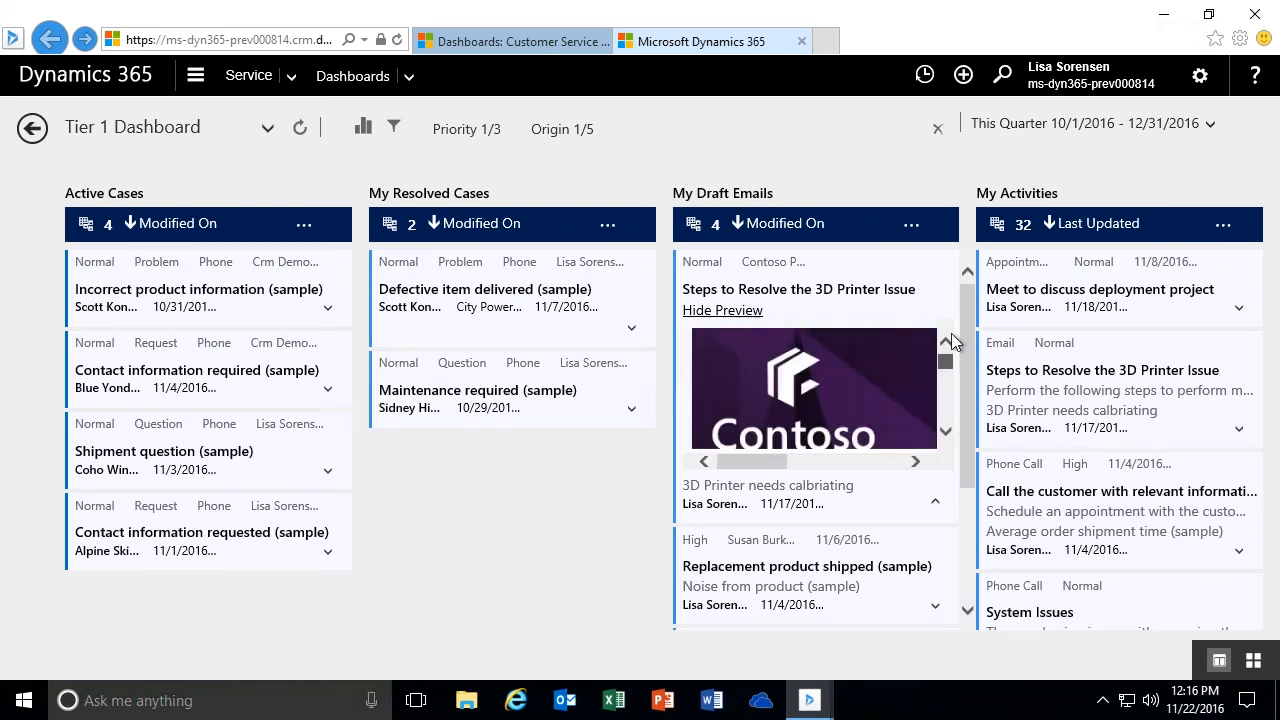
{"action": "left_click", "coordinate": [724, 311]}
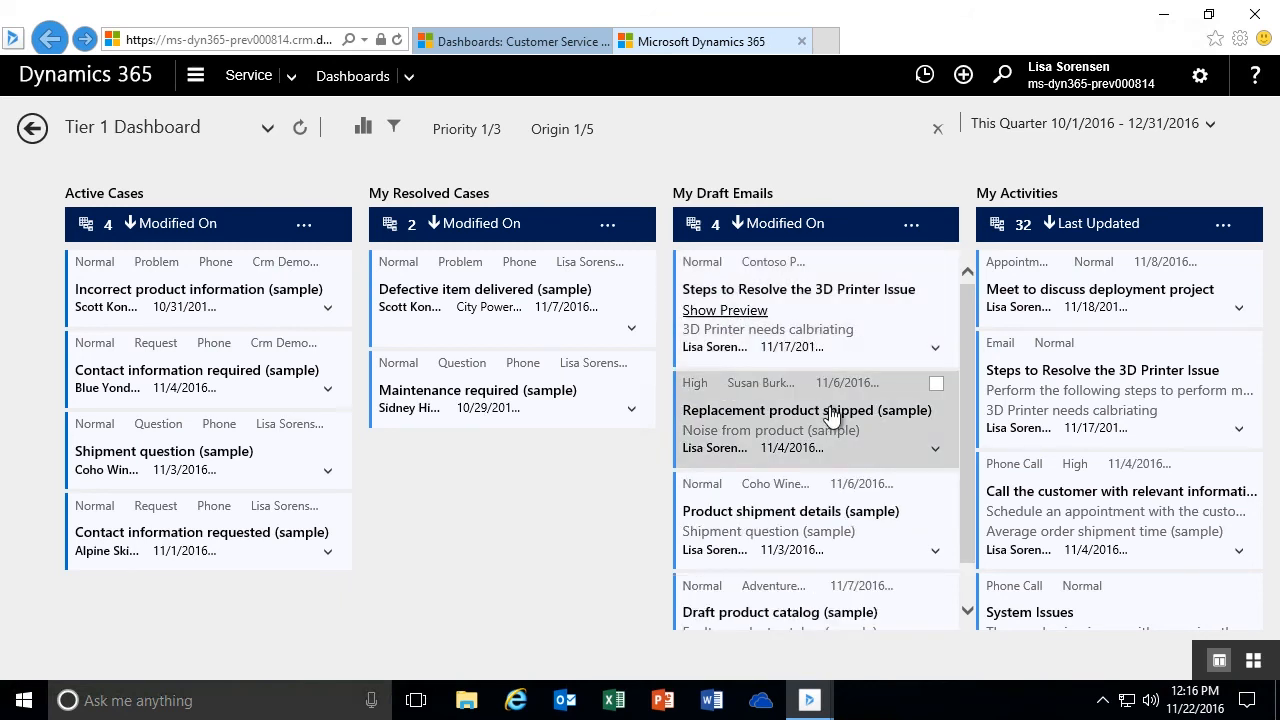
{"action": "left_click", "coordinate": [935, 349]}
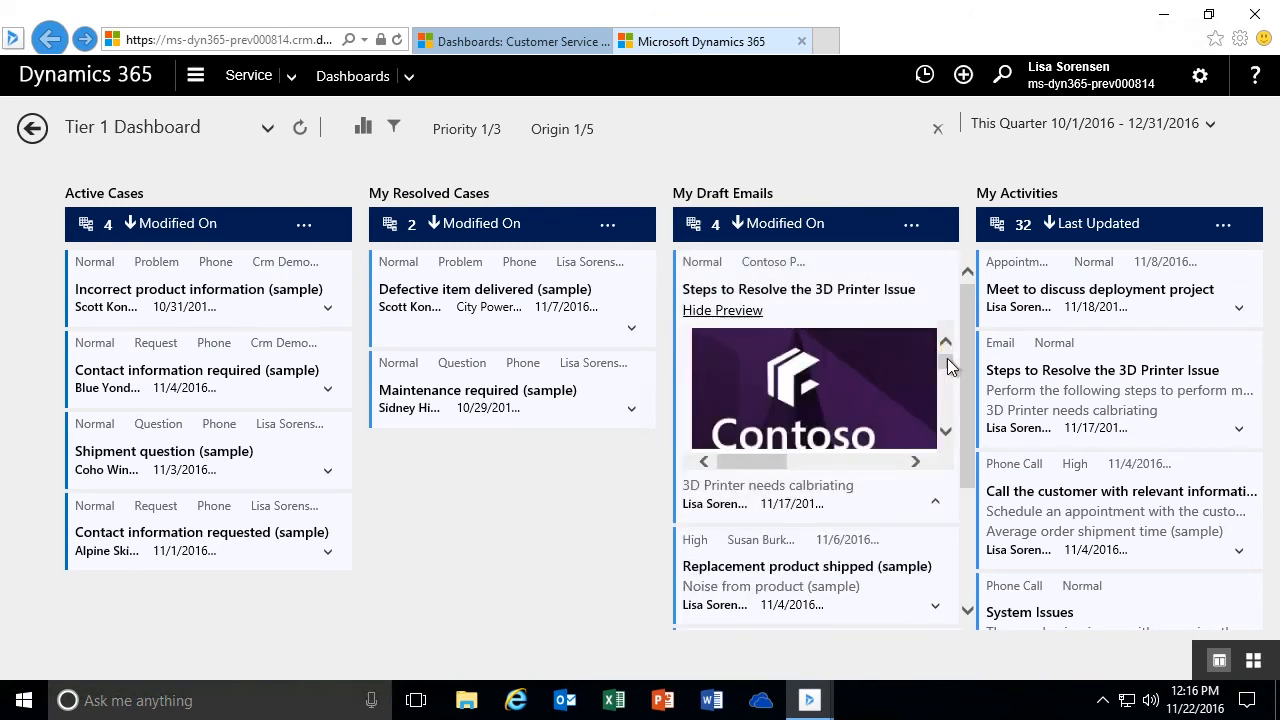
{"action": "left_click", "coordinate": [936, 509]}
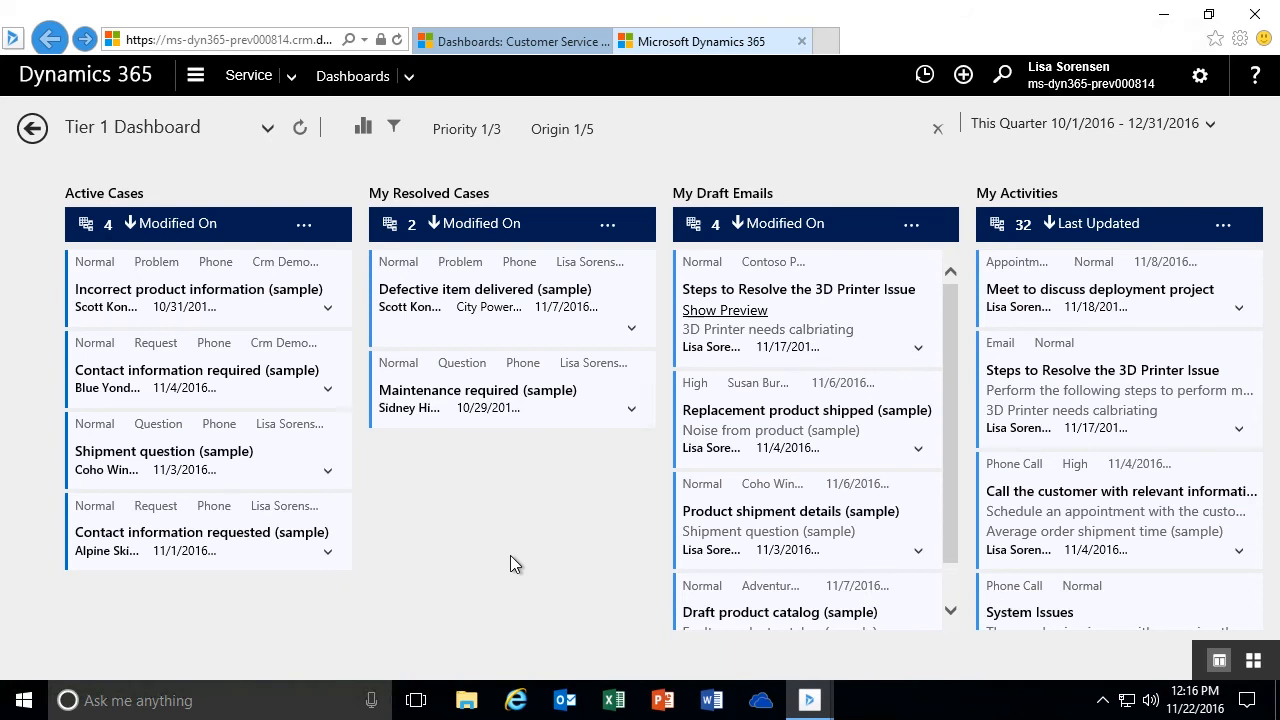
- Clear the existing dashboard filters, and select Email and Phone as Origin values in the global filter
{"action": "left_click", "coordinate": [937, 133]}
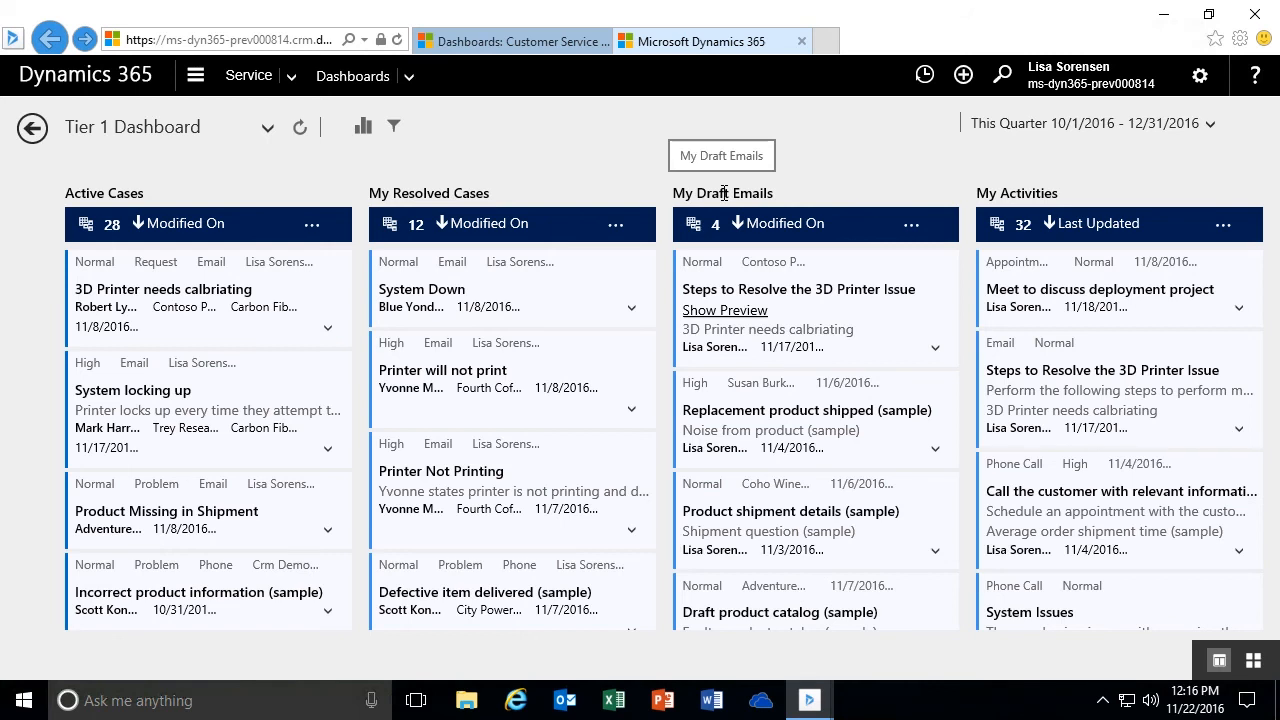
{"action": "left_click", "coordinate": [396, 130]}
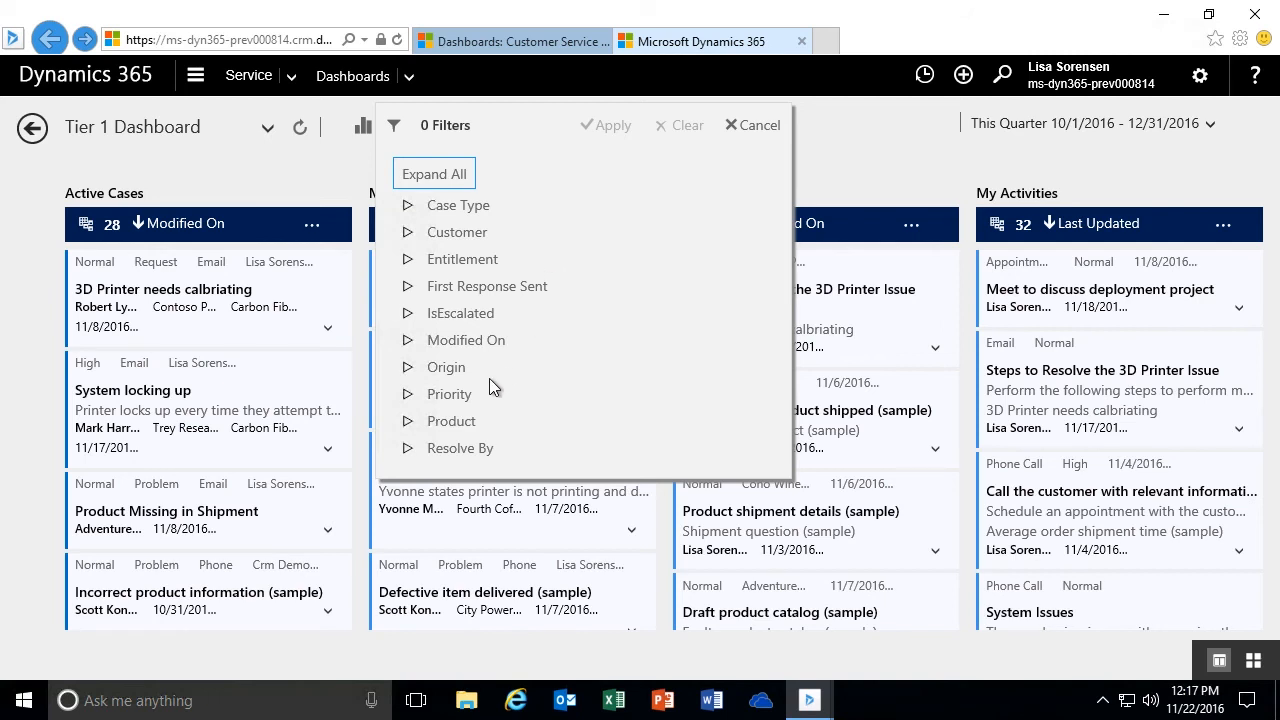
{"action": "left_click", "coordinate": [408, 368]}
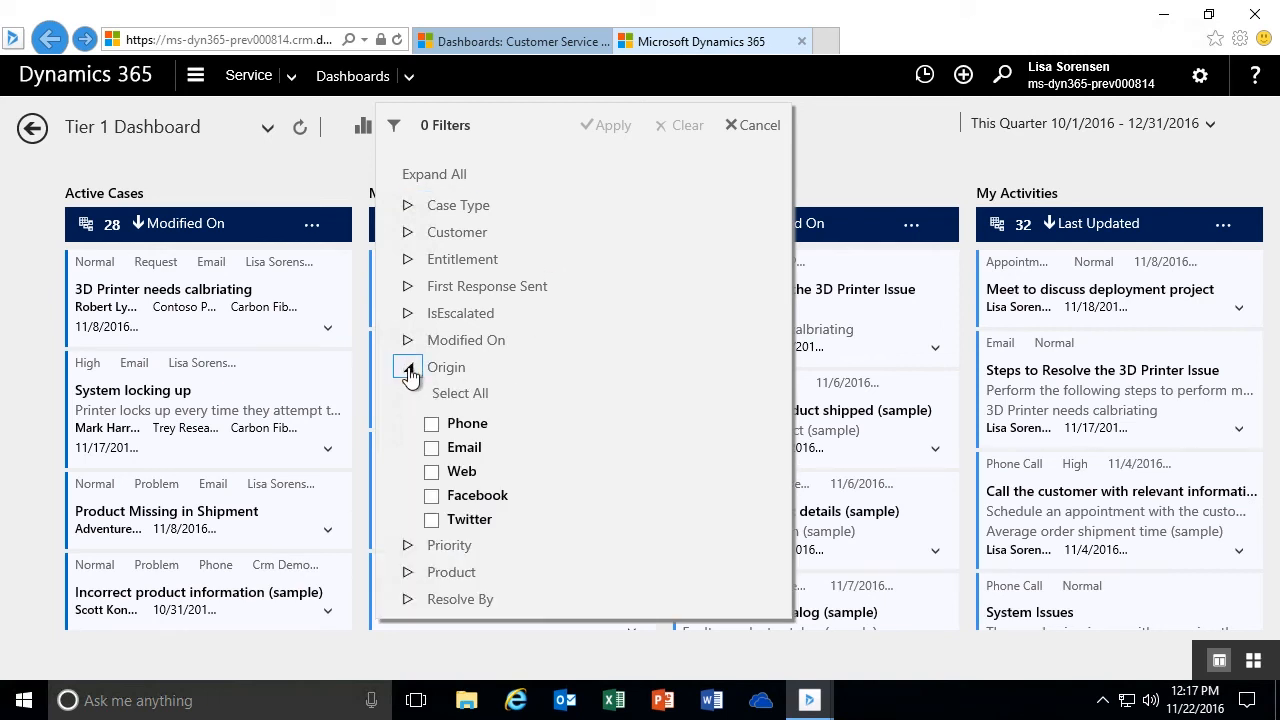
{"action": "left_click", "coordinate": [431, 448]}
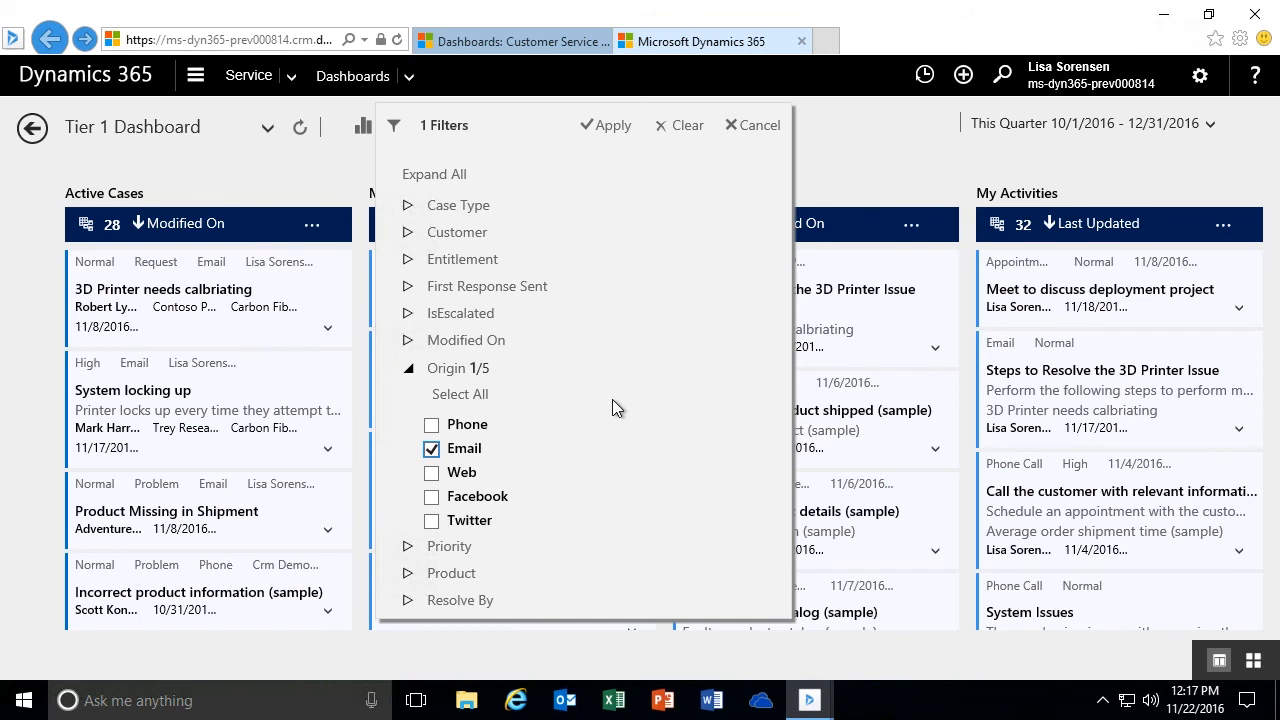
{"action": "left_click", "coordinate": [431, 424]}
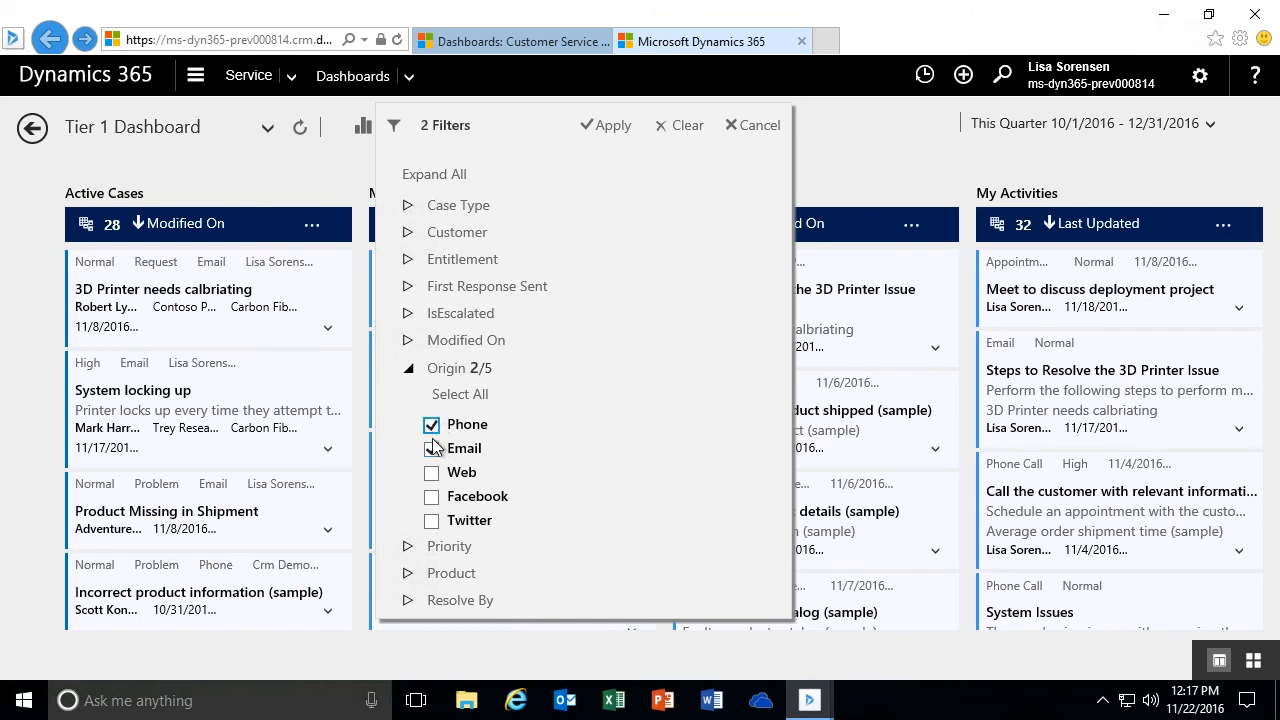
{"action": "left_click", "coordinate": [408, 368]}
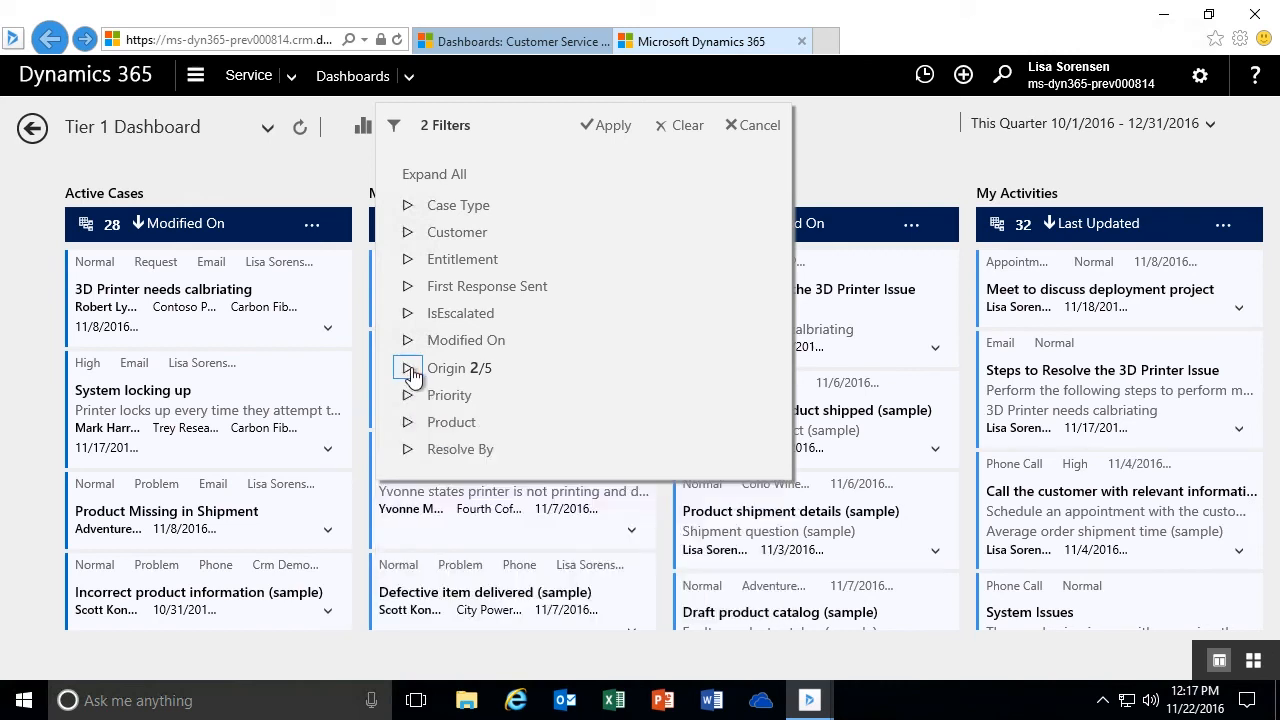
{"action": "left_click", "coordinate": [410, 369]}
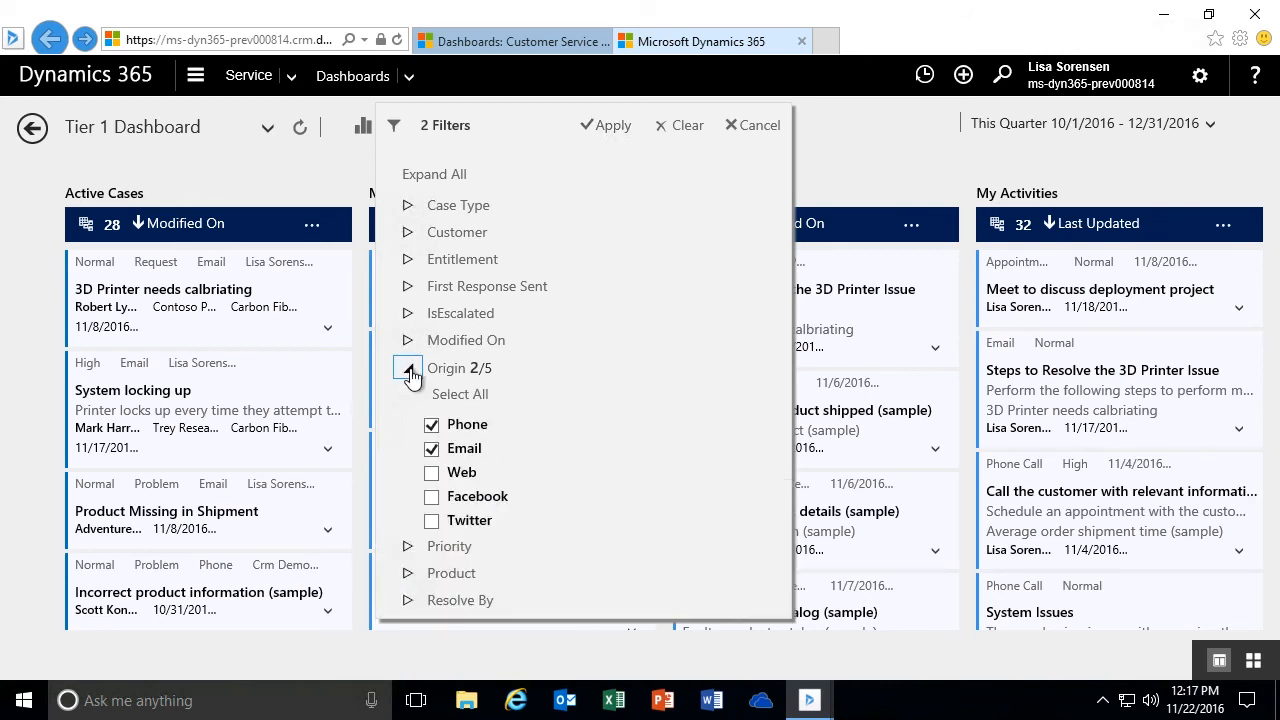
{"action": "left_click", "coordinate": [408, 372]}
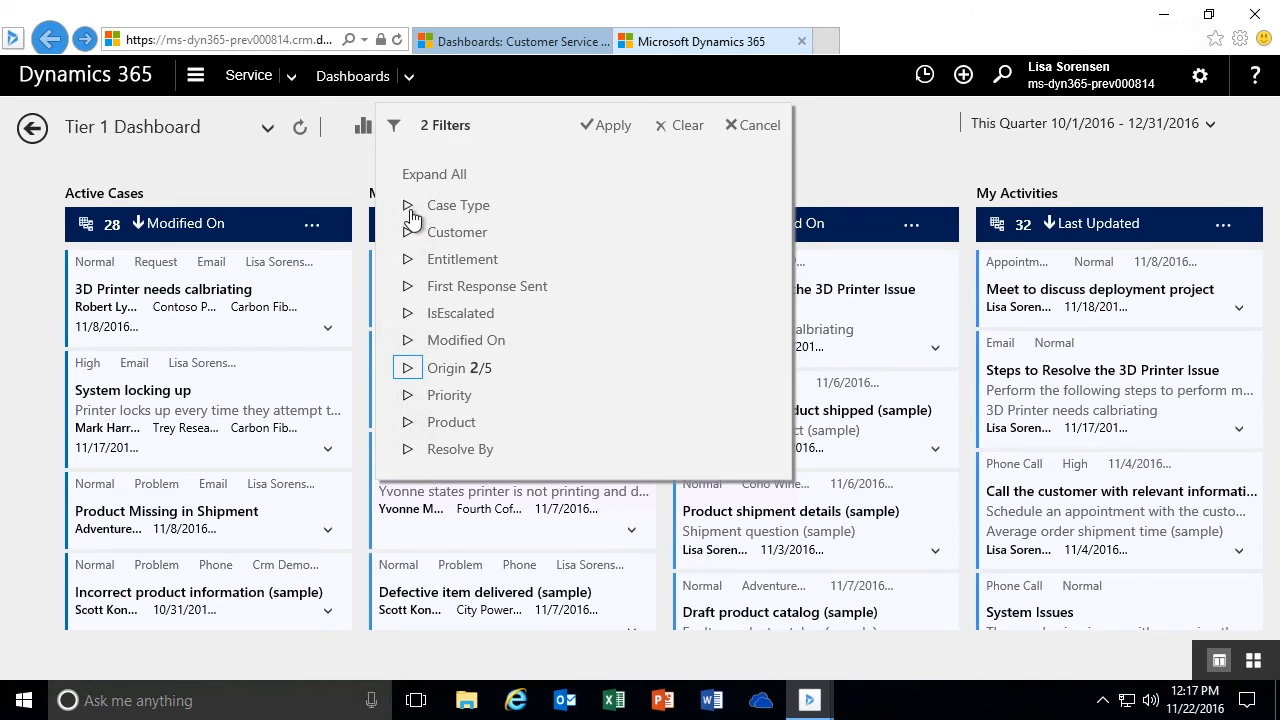
{"action": "left_click", "coordinate": [410, 371]}
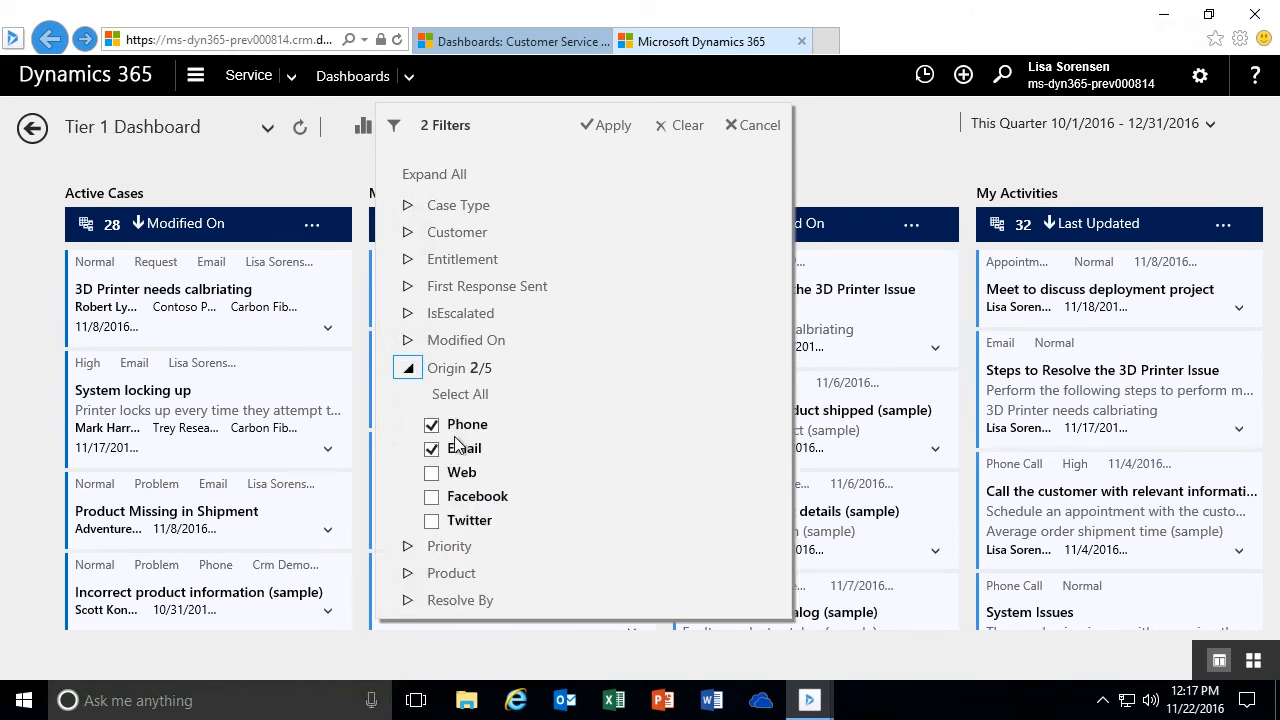
{"action": "left_click", "coordinate": [410, 371]}
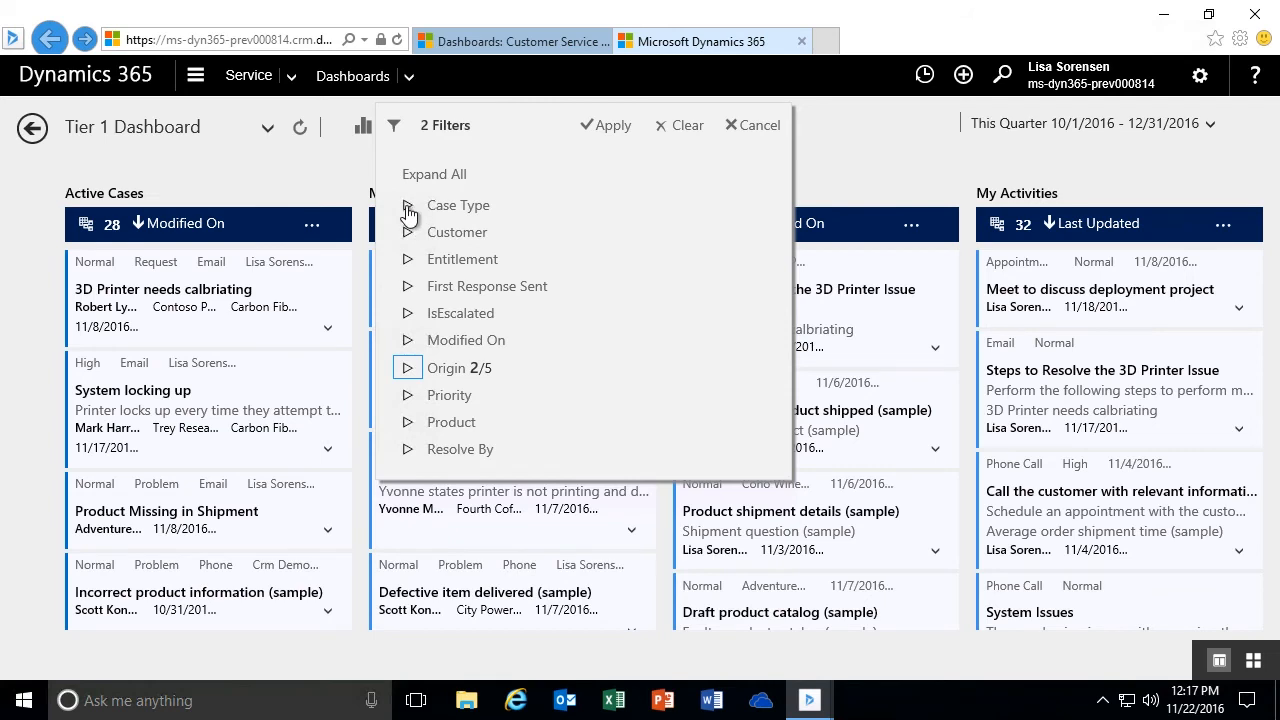
- Add the Problem case type to the global filter selections and apply them to the dashboard
{"action": "left_click", "coordinate": [408, 205]}
{"action": "left_click", "coordinate": [431, 286]}
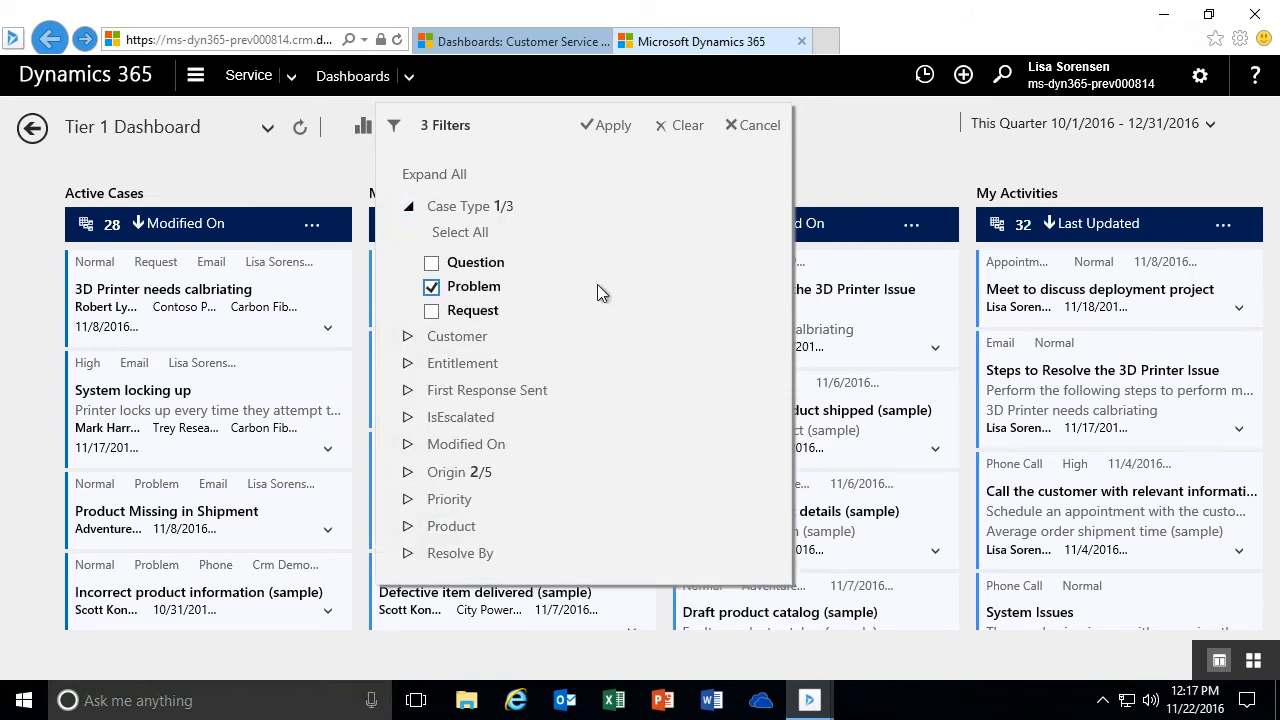
{"action": "left_click", "coordinate": [411, 208]}
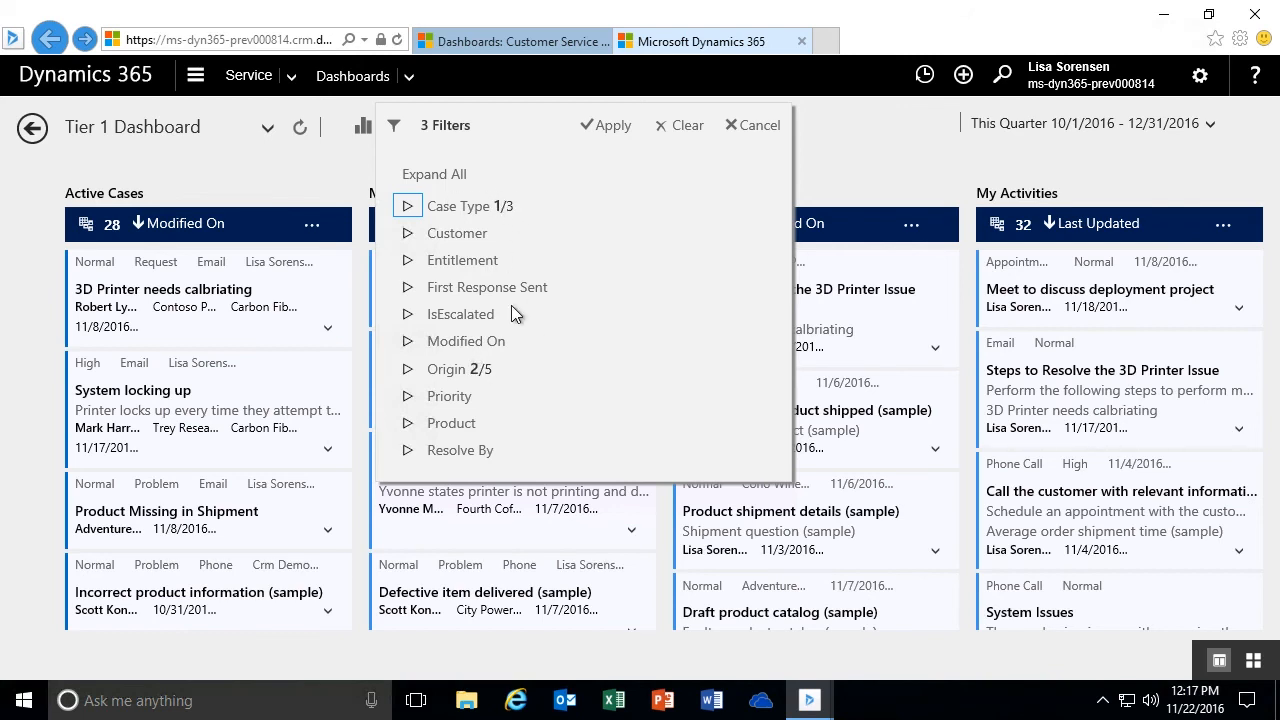
{"action": "left_click", "coordinate": [608, 128]}
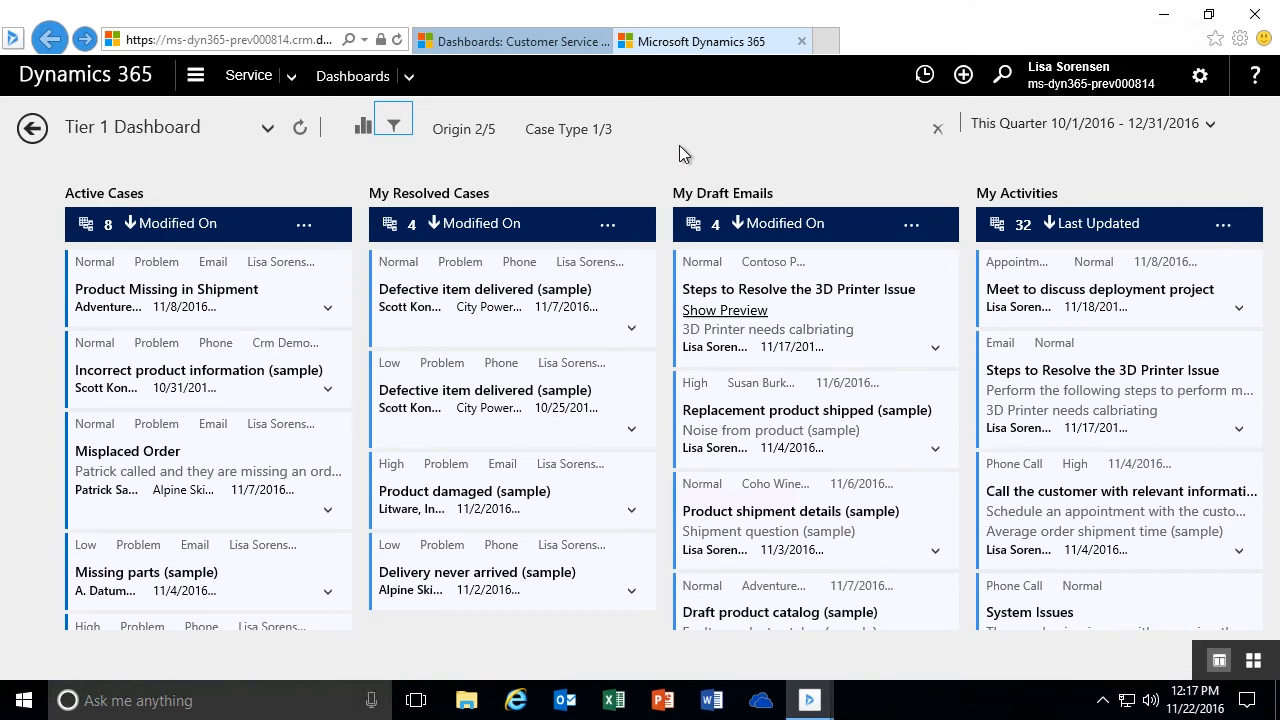
- Apply the Coho Winery Annual Support entitlement as an additional global filter, and remove it along with all the other filters
{"action": "left_click", "coordinate": [394, 127]}
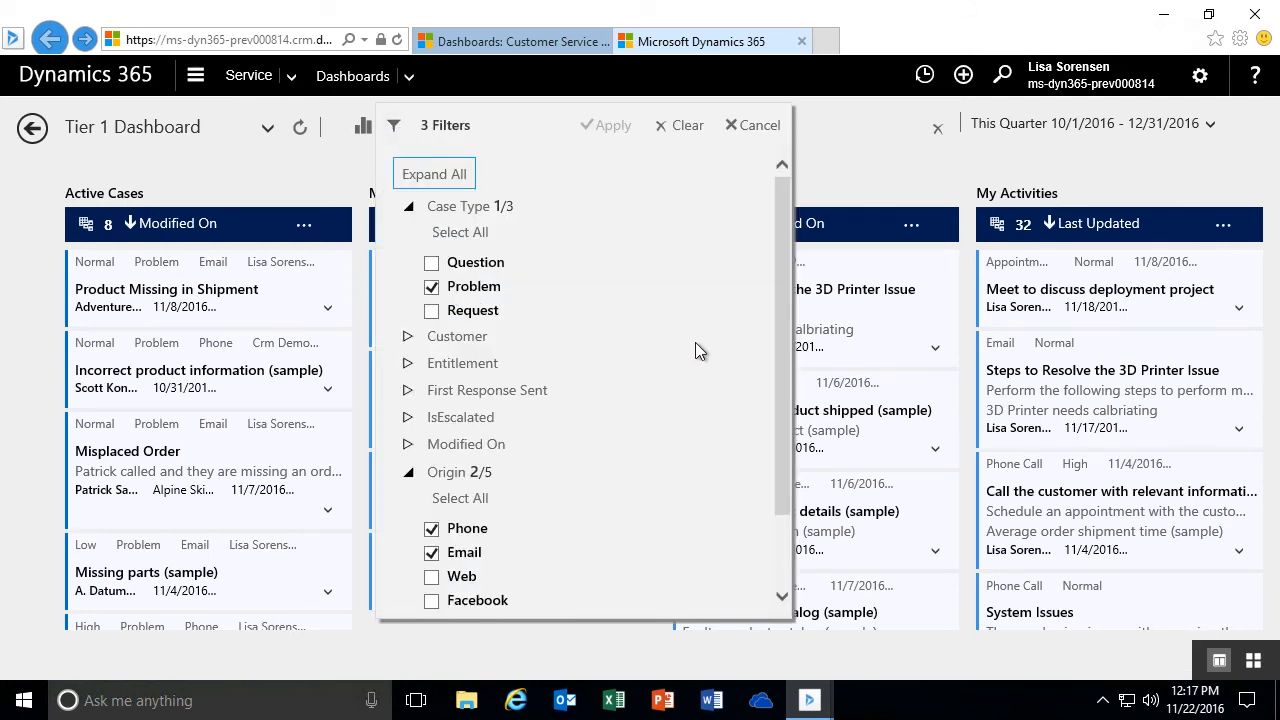
{"action": "left_click", "coordinate": [408, 363]}
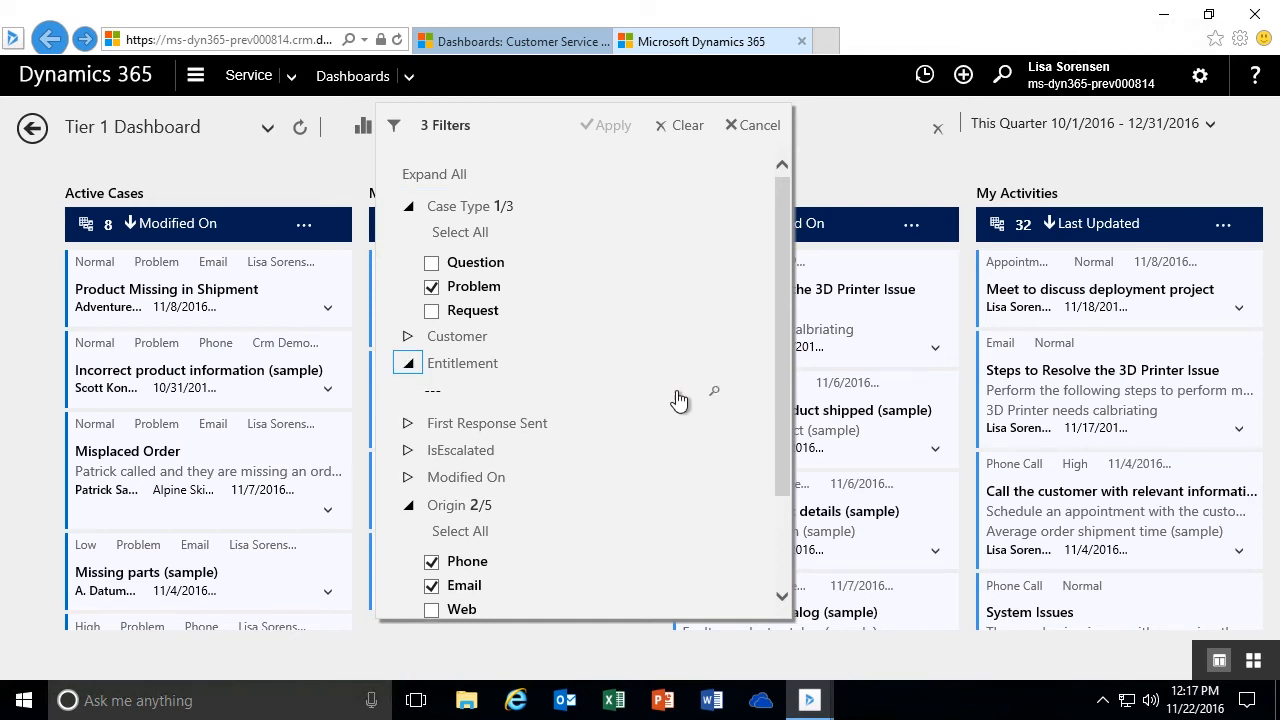
{"action": "left_click", "coordinate": [716, 397]}
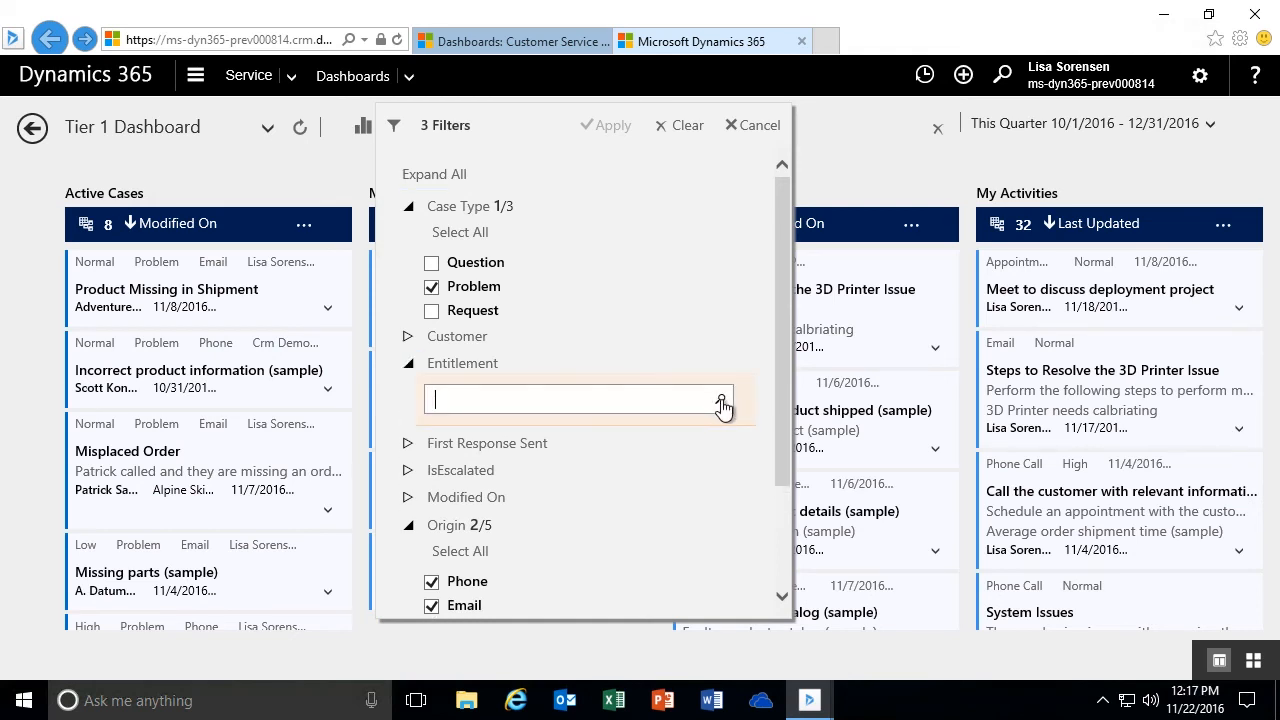
{"action": "left_click", "coordinate": [720, 401]}
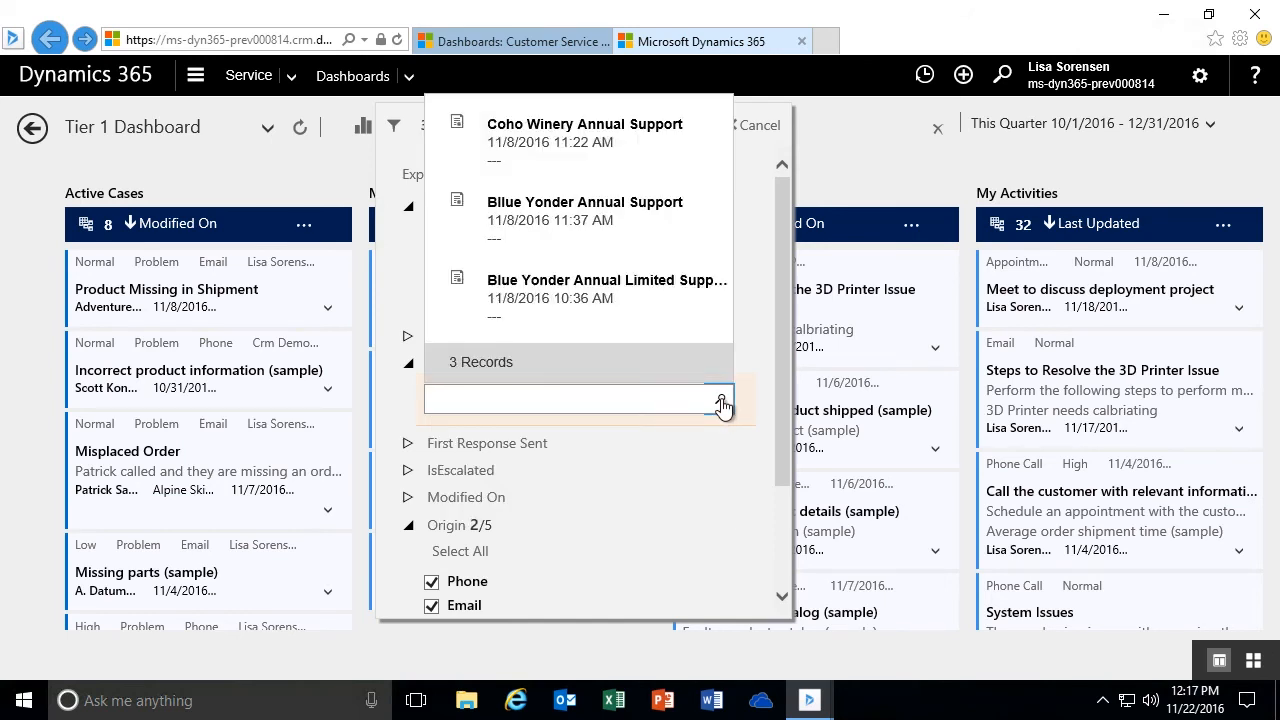
{"action": "left_click", "coordinate": [570, 130]}
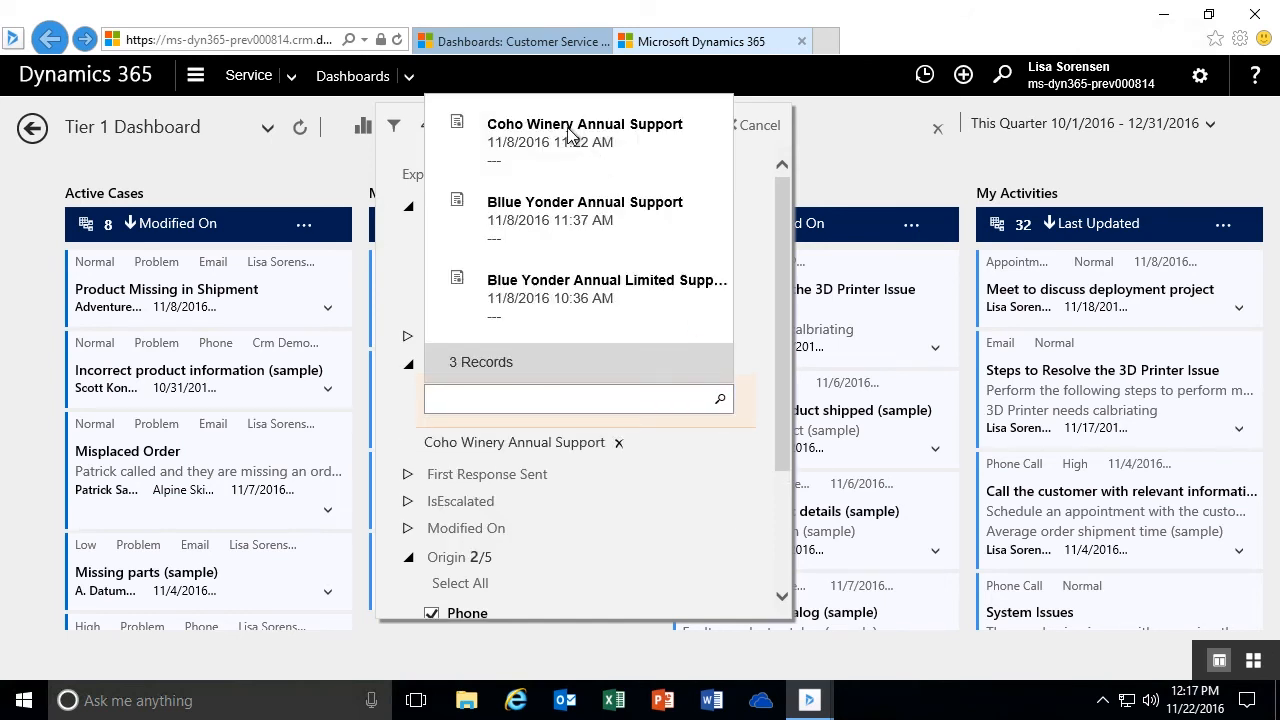
{"action": "left_click", "coordinate": [742, 426]}
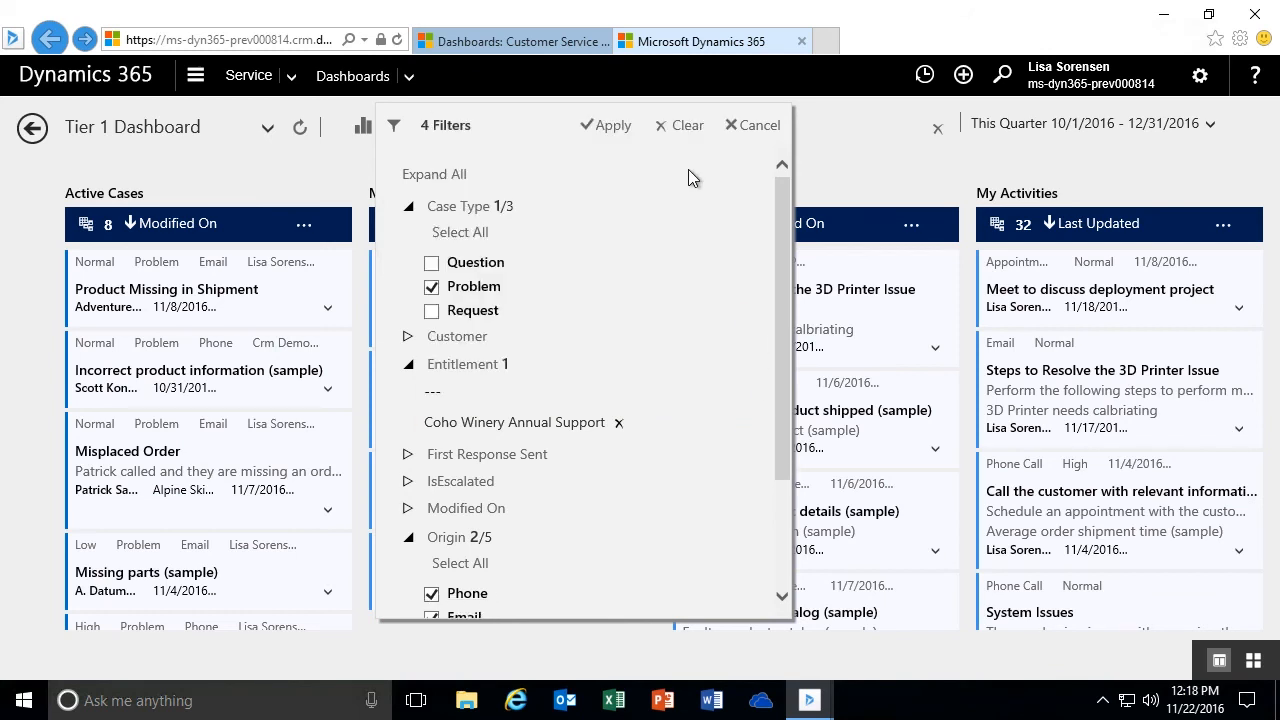
{"action": "left_click", "coordinate": [612, 128]}
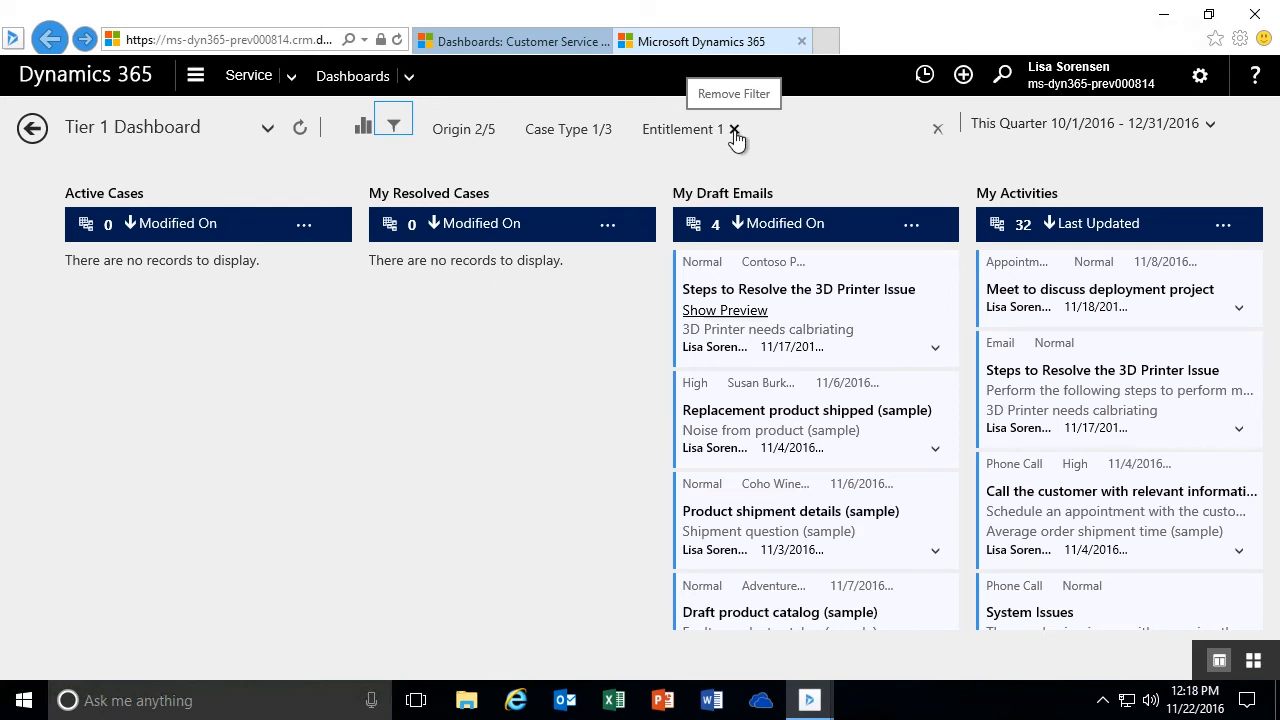
{"action": "left_click", "coordinate": [734, 131]}
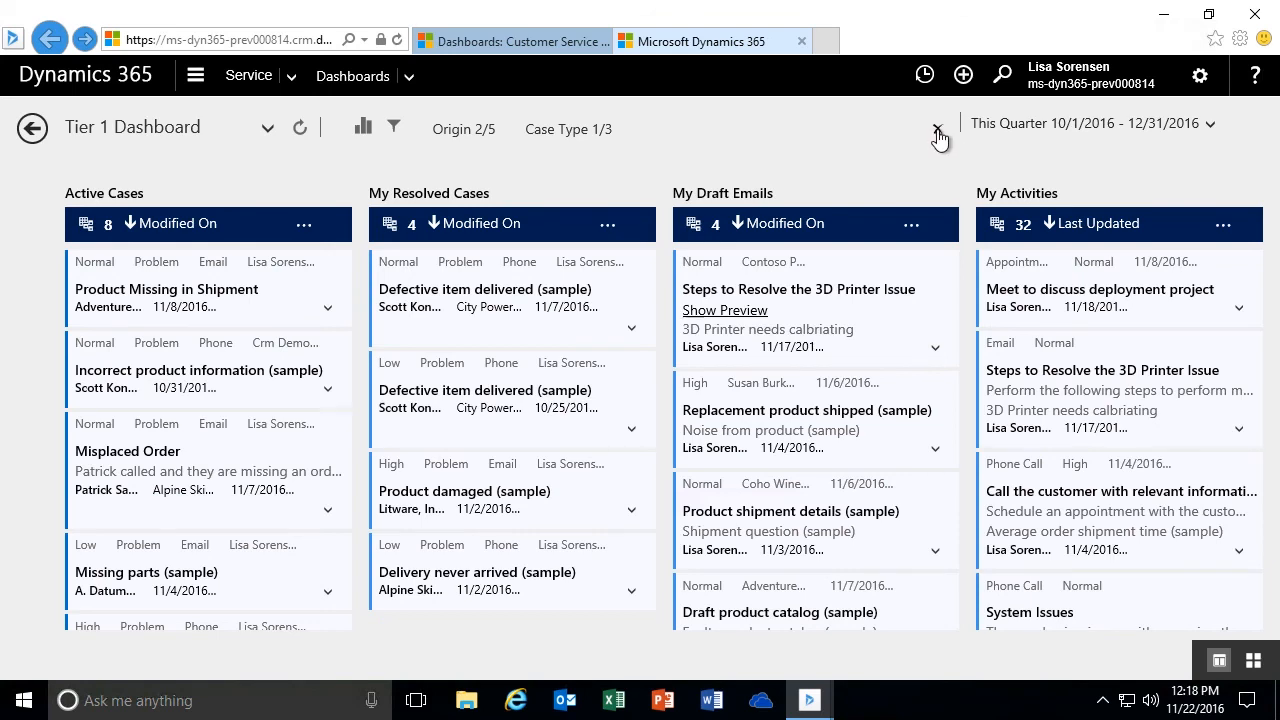
{"action": "left_click", "coordinate": [937, 130]}
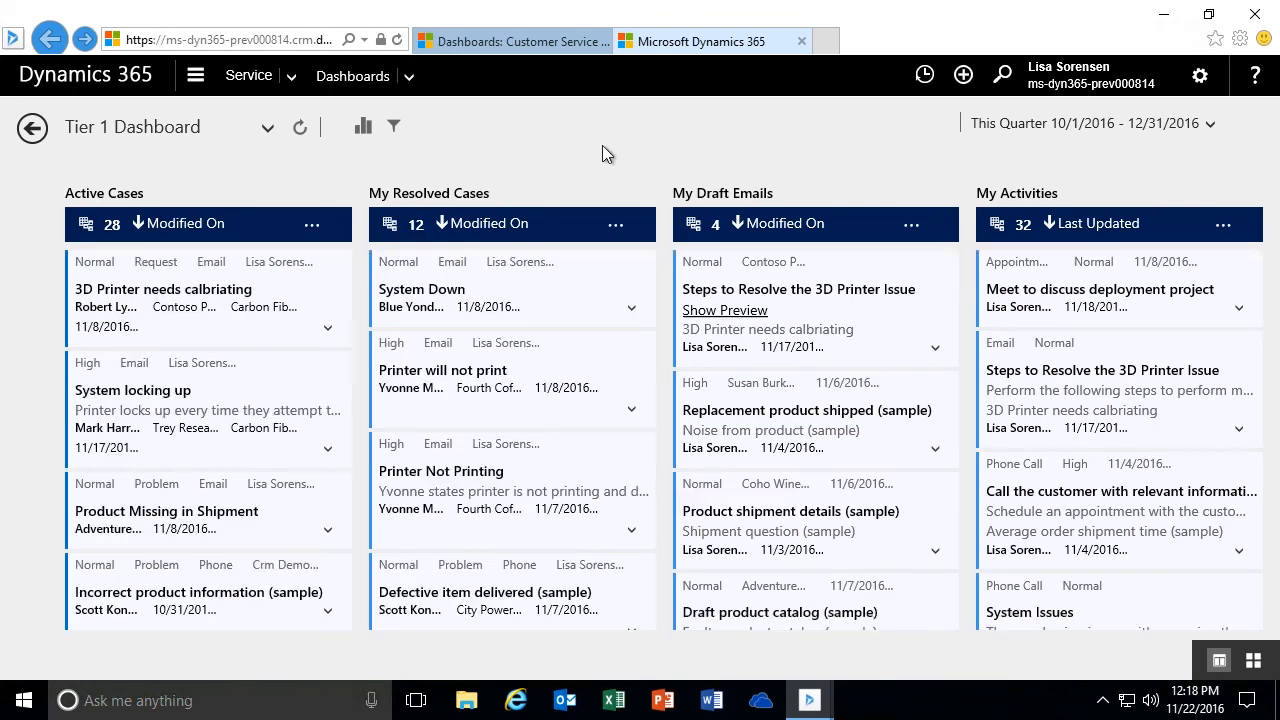
- Find products matching 3D in the global filter, apply Carbon Fiber 3D Printer 20", and remove the Product filter again
{"action": "left_click", "coordinate": [395, 130]}
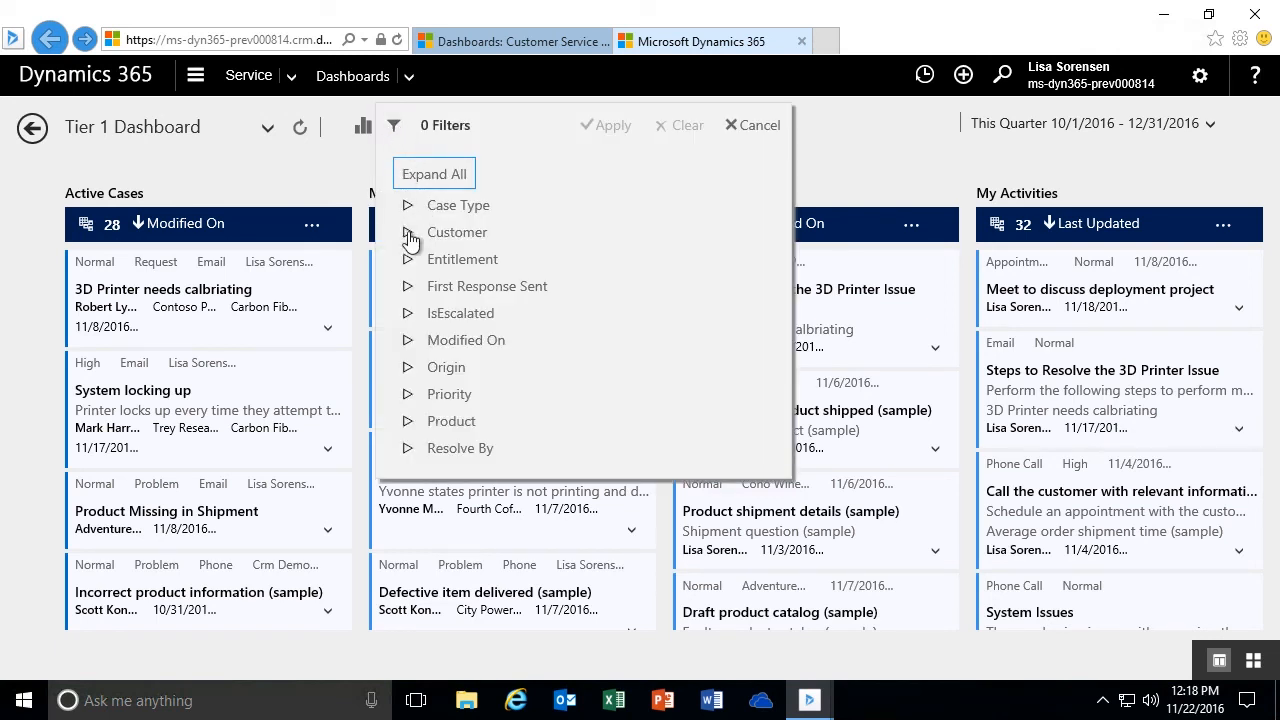
{"action": "left_click", "coordinate": [408, 421]}
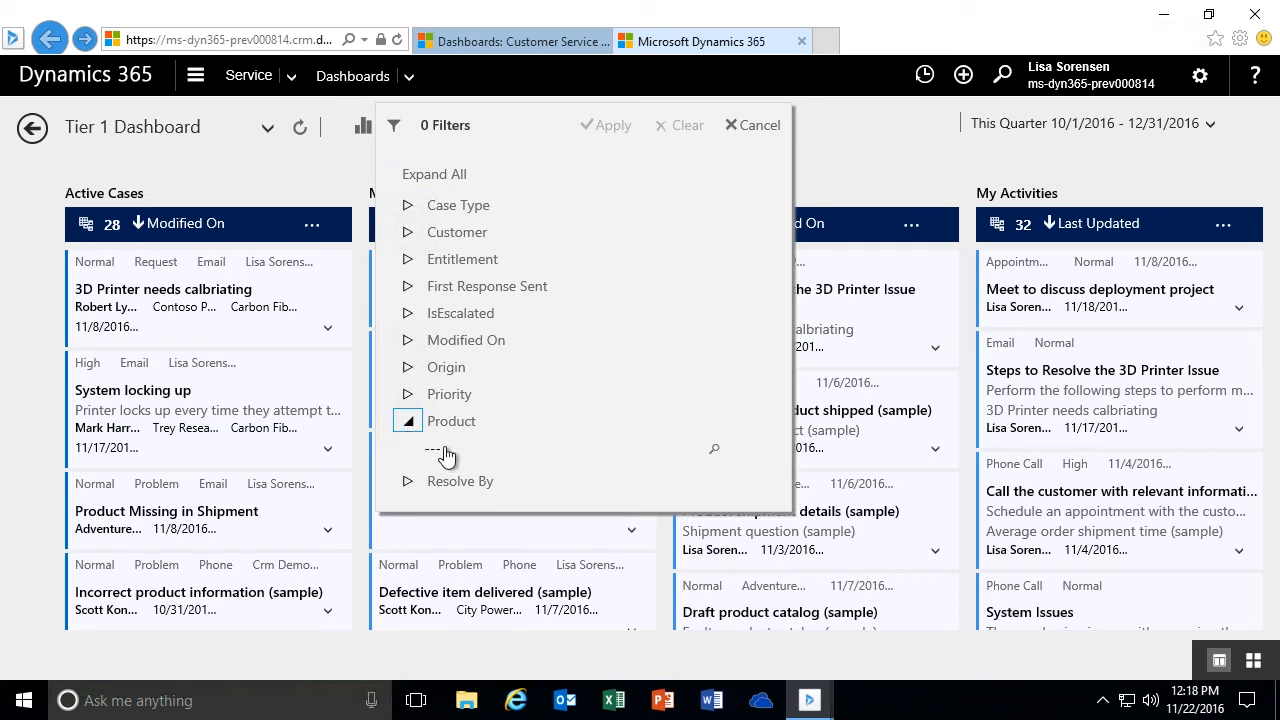
{"action": "type", "text": "3D"}
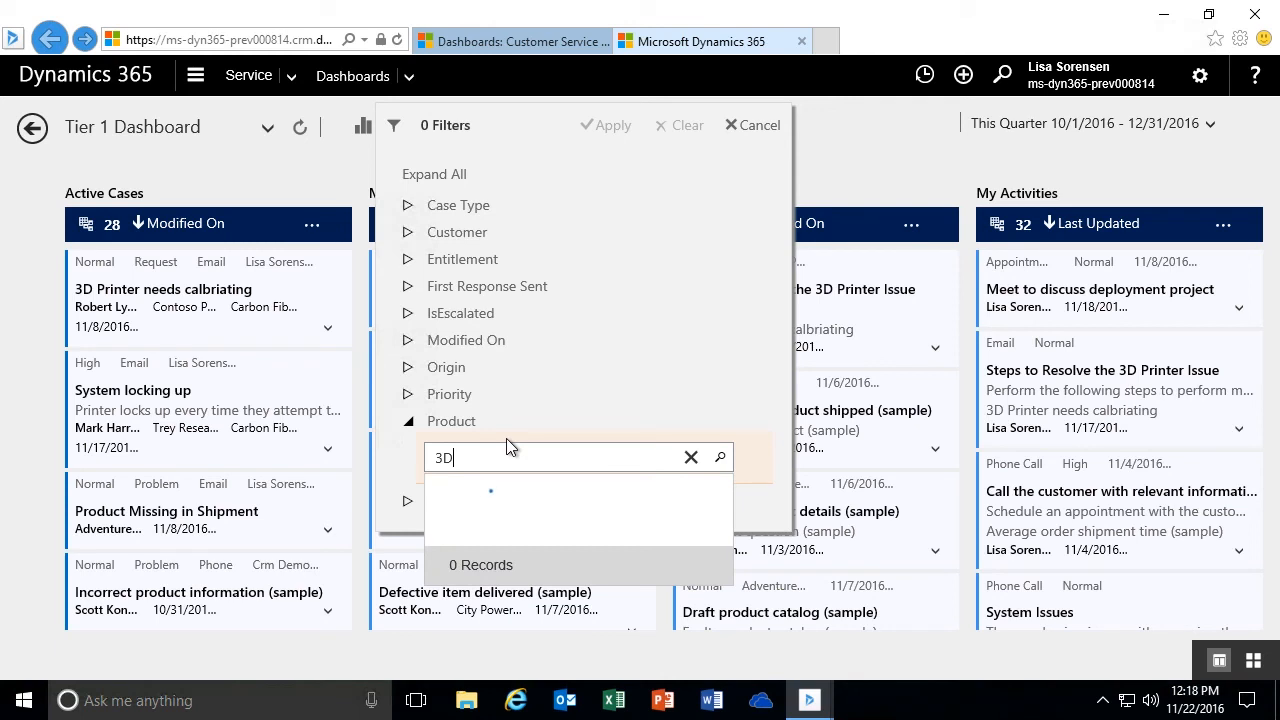
{"action": "left_click", "coordinate": [548, 190]}
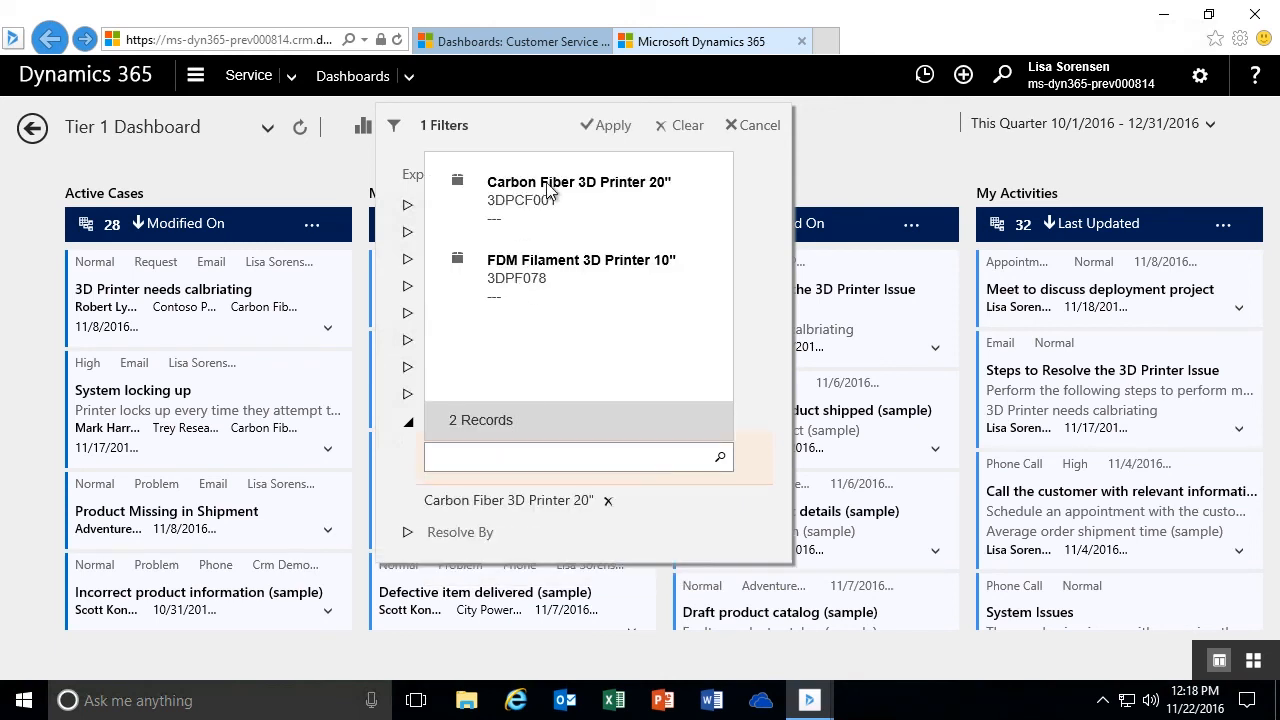
{"action": "left_click", "coordinate": [615, 128]}
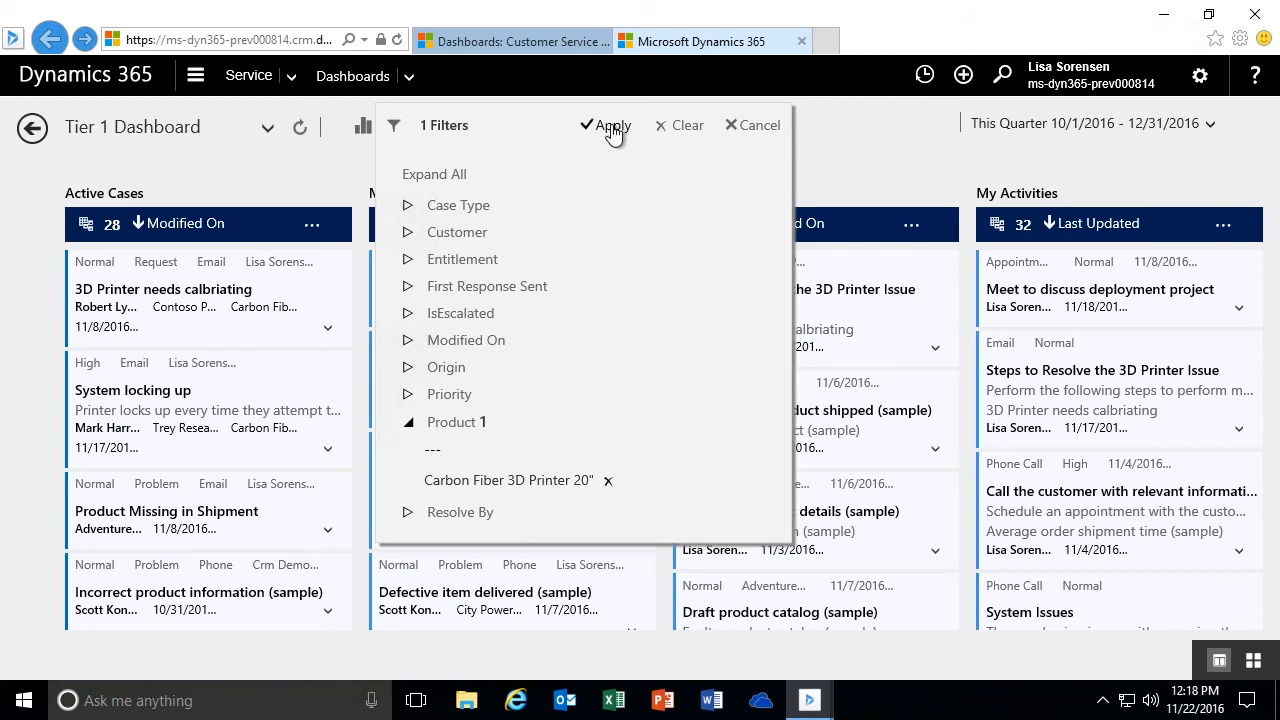
{"action": "left_click", "coordinate": [612, 126]}
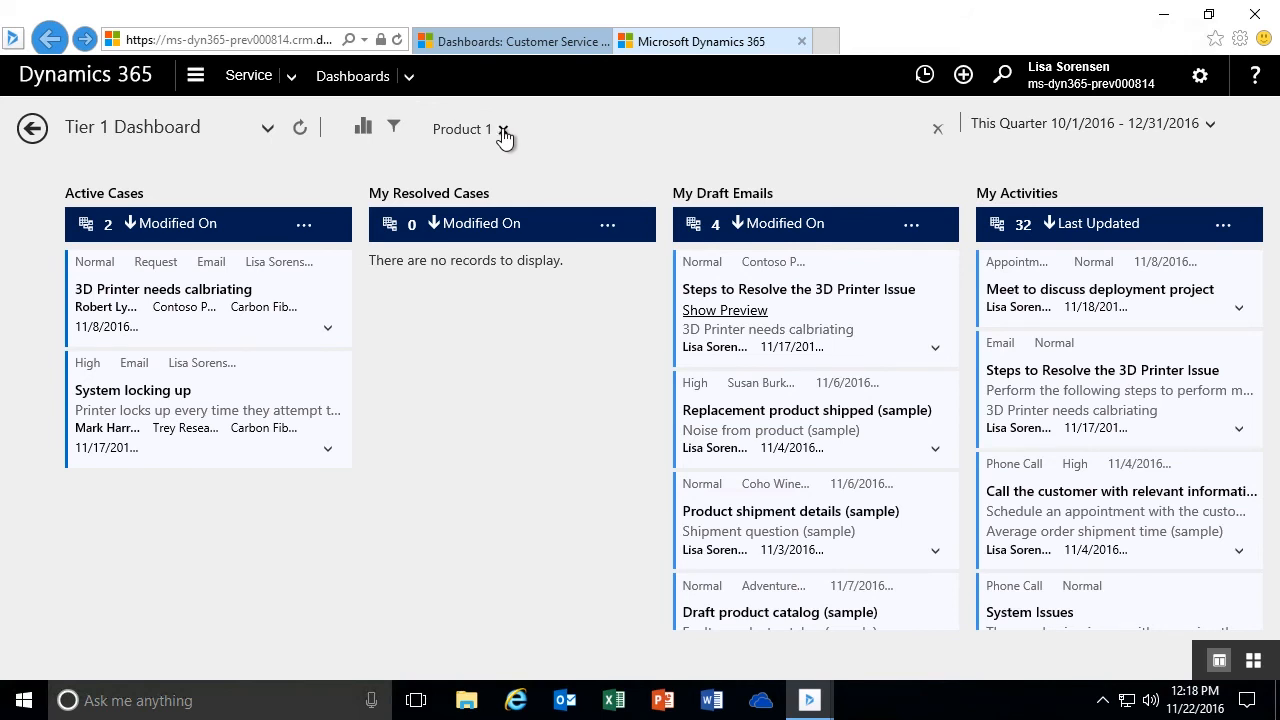
{"action": "left_click", "coordinate": [500, 129]}
- Filter the dashboard globally to cases with First Response Sent set to Yes, and clear that filter again
{"action": "left_click", "coordinate": [396, 127]}
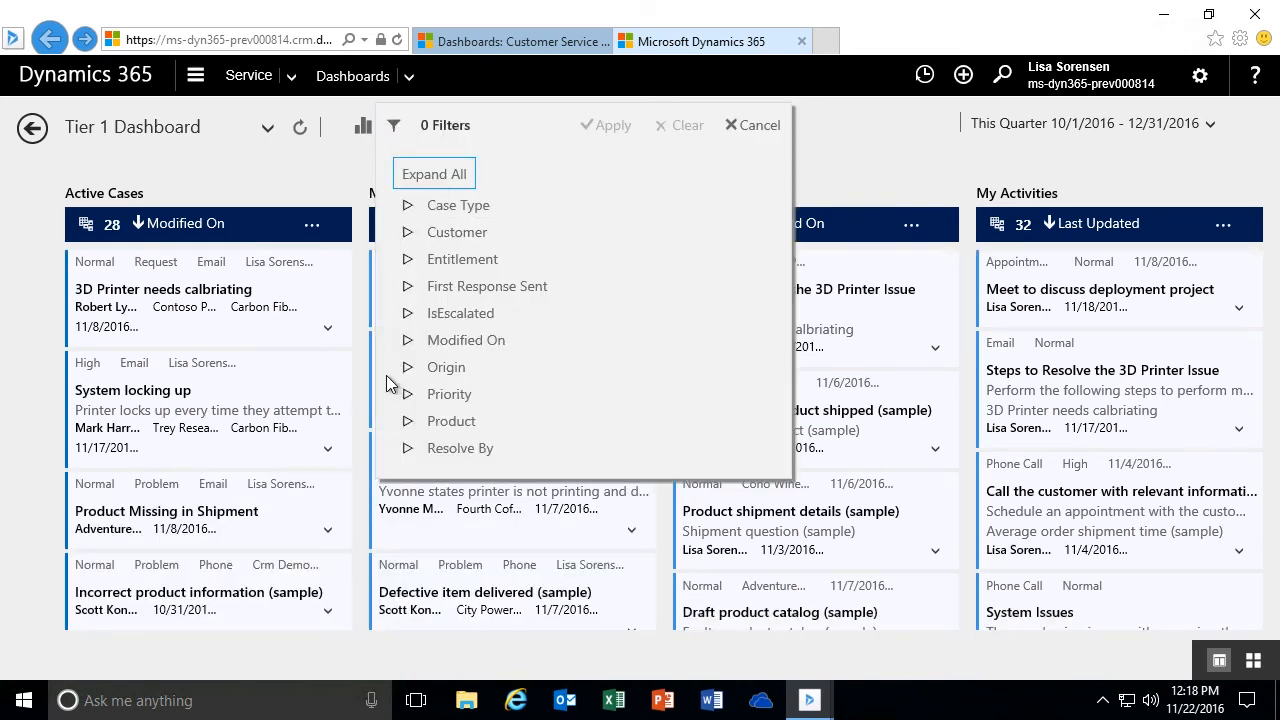
{"action": "left_click", "coordinate": [408, 286]}
{"action": "left_click", "coordinate": [431, 345]}
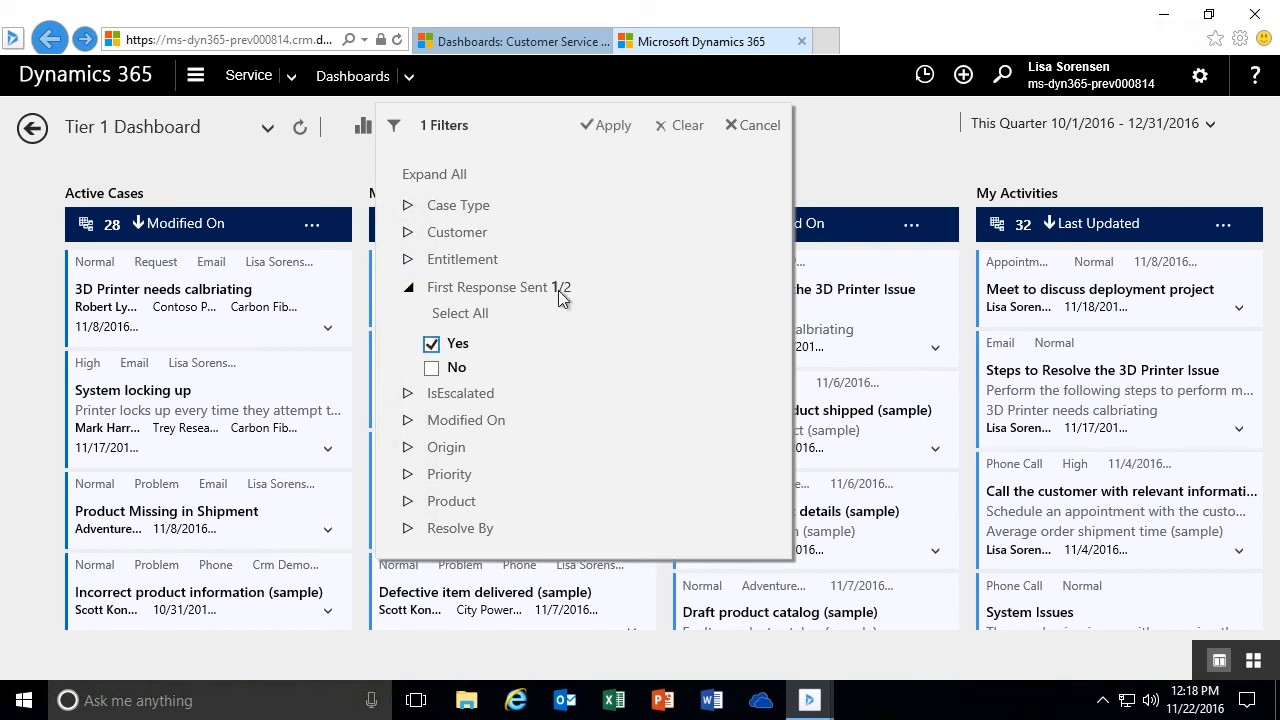
{"action": "left_click", "coordinate": [612, 127]}
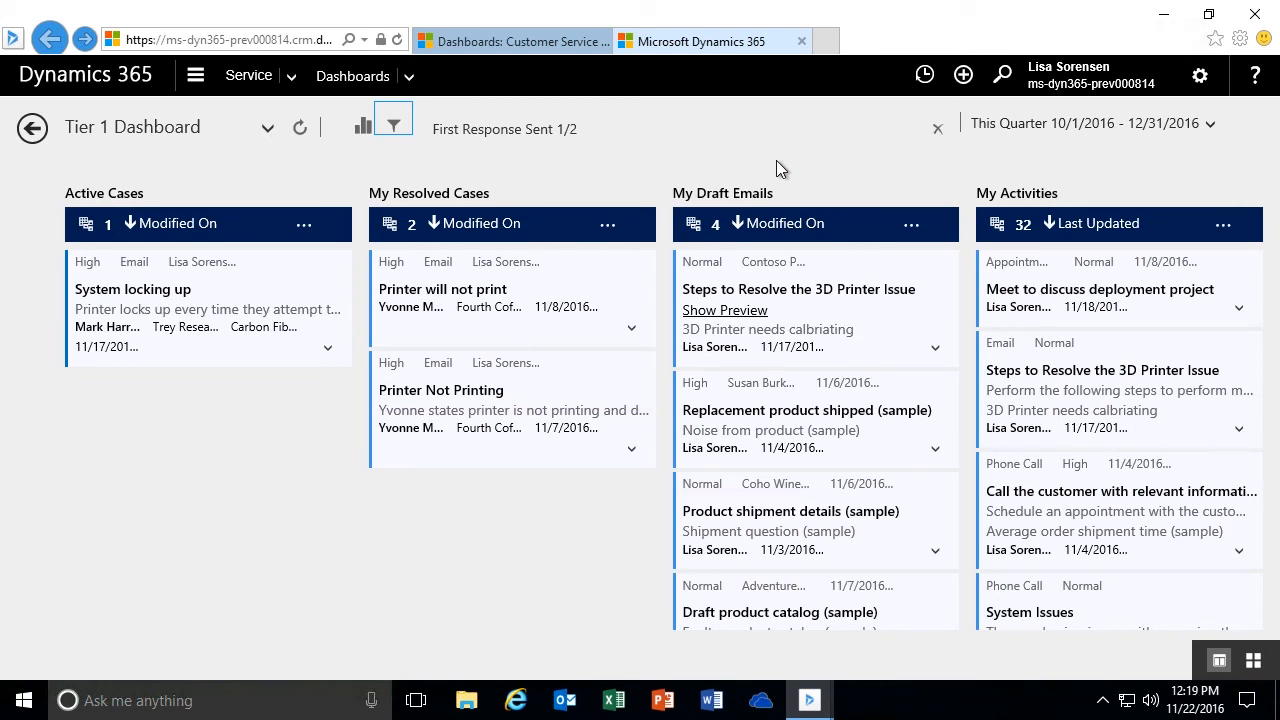
{"action": "left_click", "coordinate": [937, 133]}
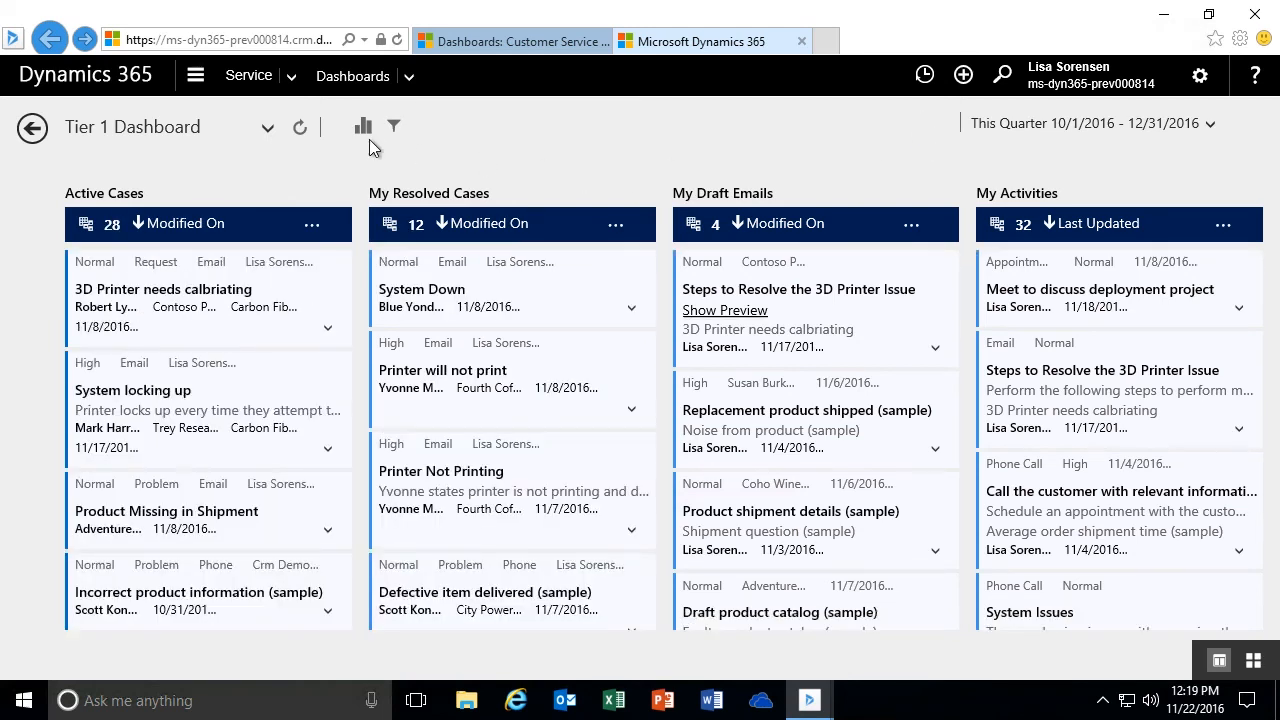
- Filter the dashboard globally to cases with First Response Sent set to No
{"action": "left_click", "coordinate": [396, 130]}
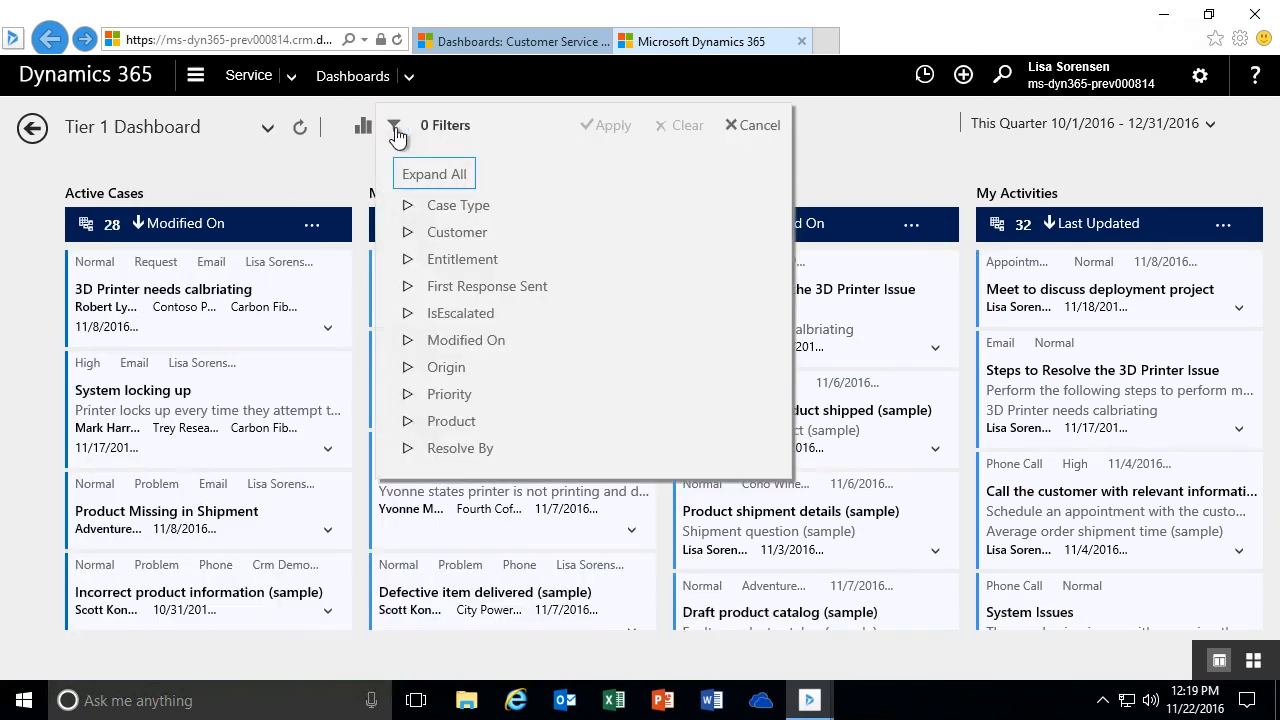
{"action": "left_click", "coordinate": [408, 290]}
{"action": "left_click", "coordinate": [431, 367]}
{"action": "left_click", "coordinate": [614, 127]}
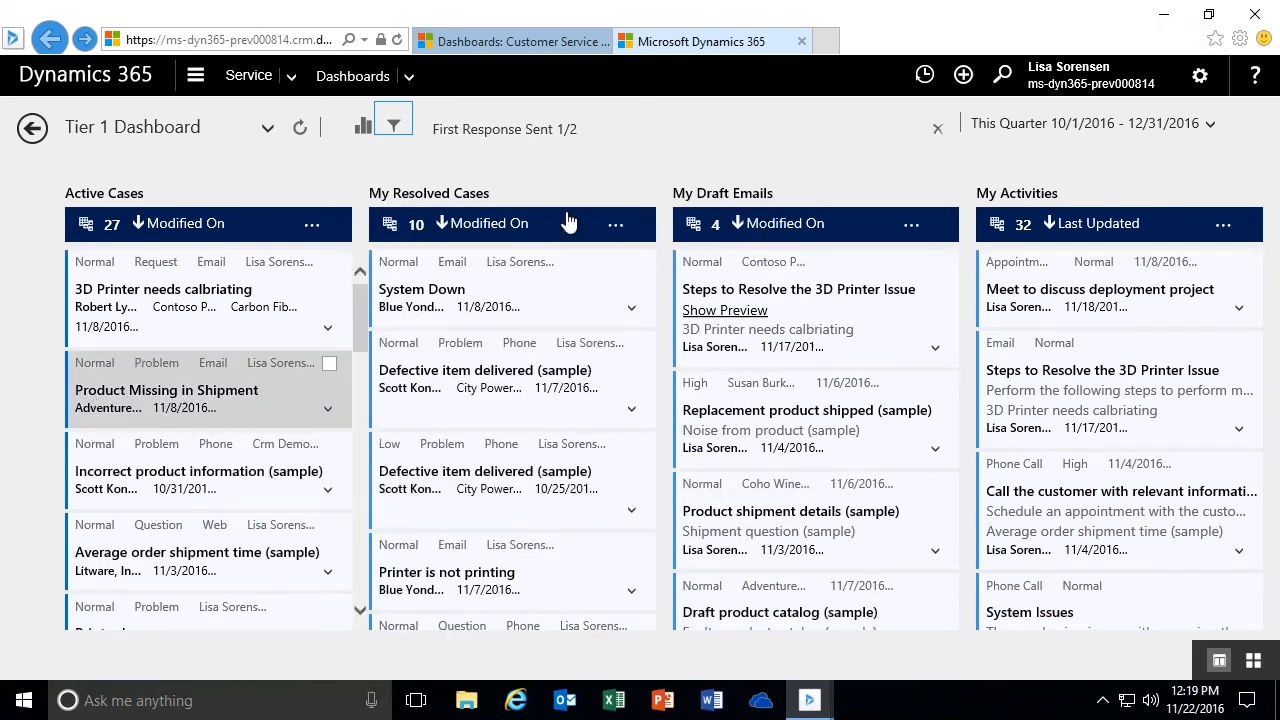
- Add a Resolve By condition of This Week to the global filter, apply it, and clear all the dashboard's filters
{"action": "left_click", "coordinate": [393, 126]}
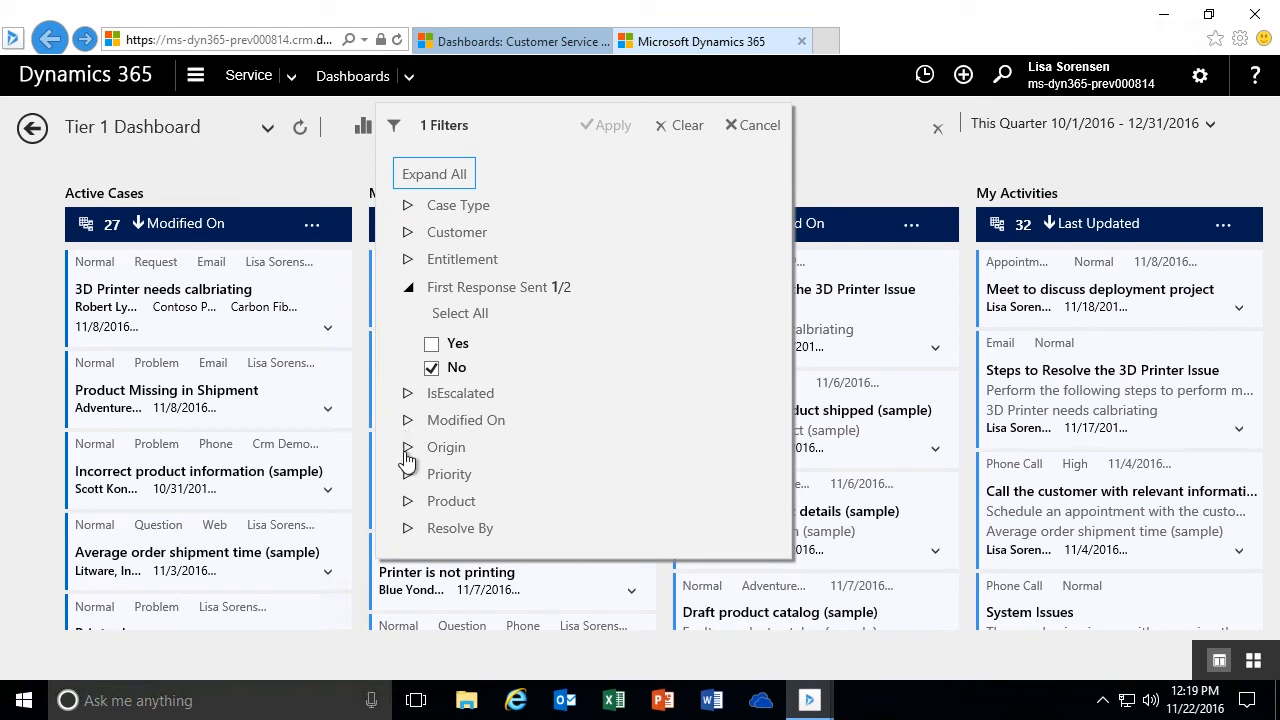
{"action": "left_click", "coordinate": [407, 528]}
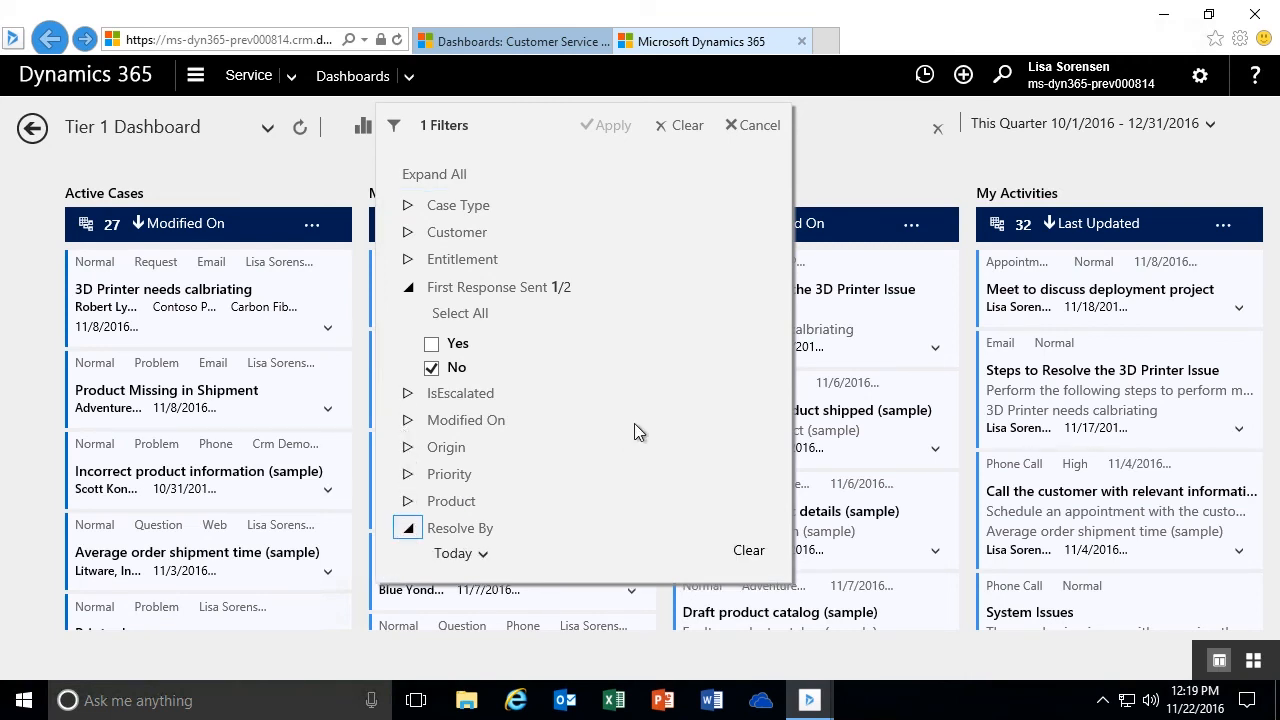
{"action": "left_click", "coordinate": [483, 558]}
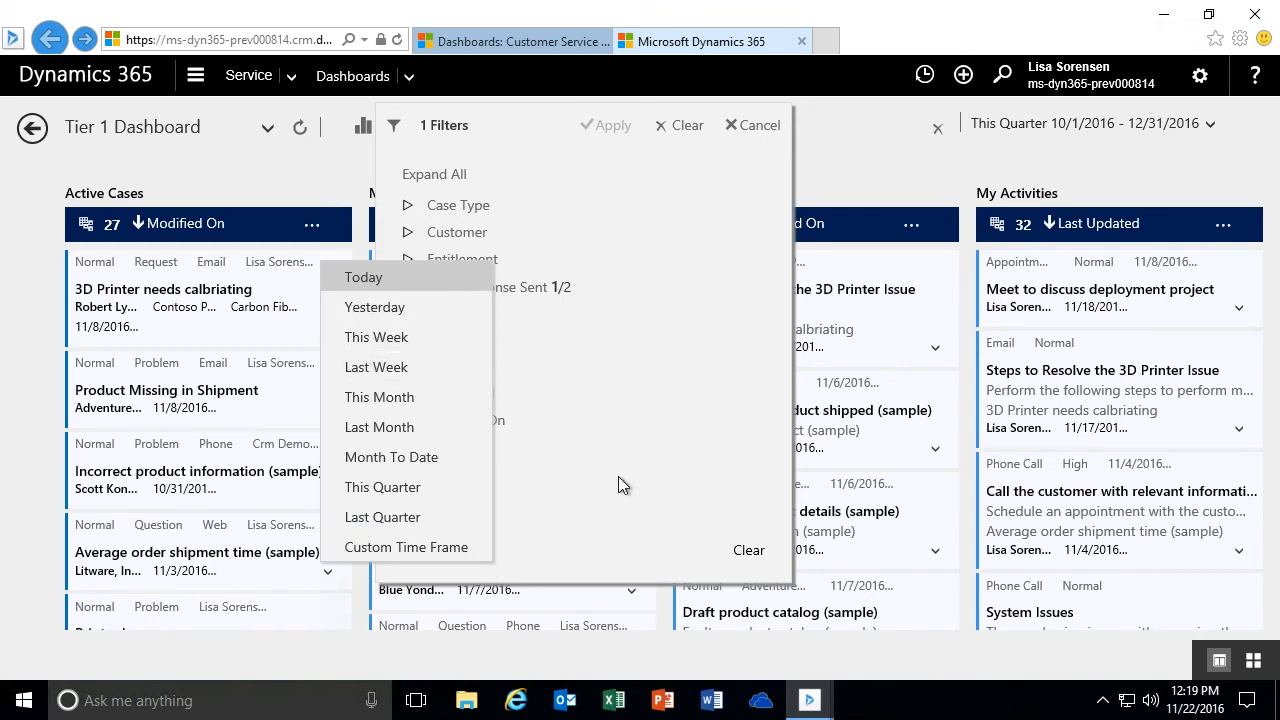
{"action": "left_click", "coordinate": [390, 338]}
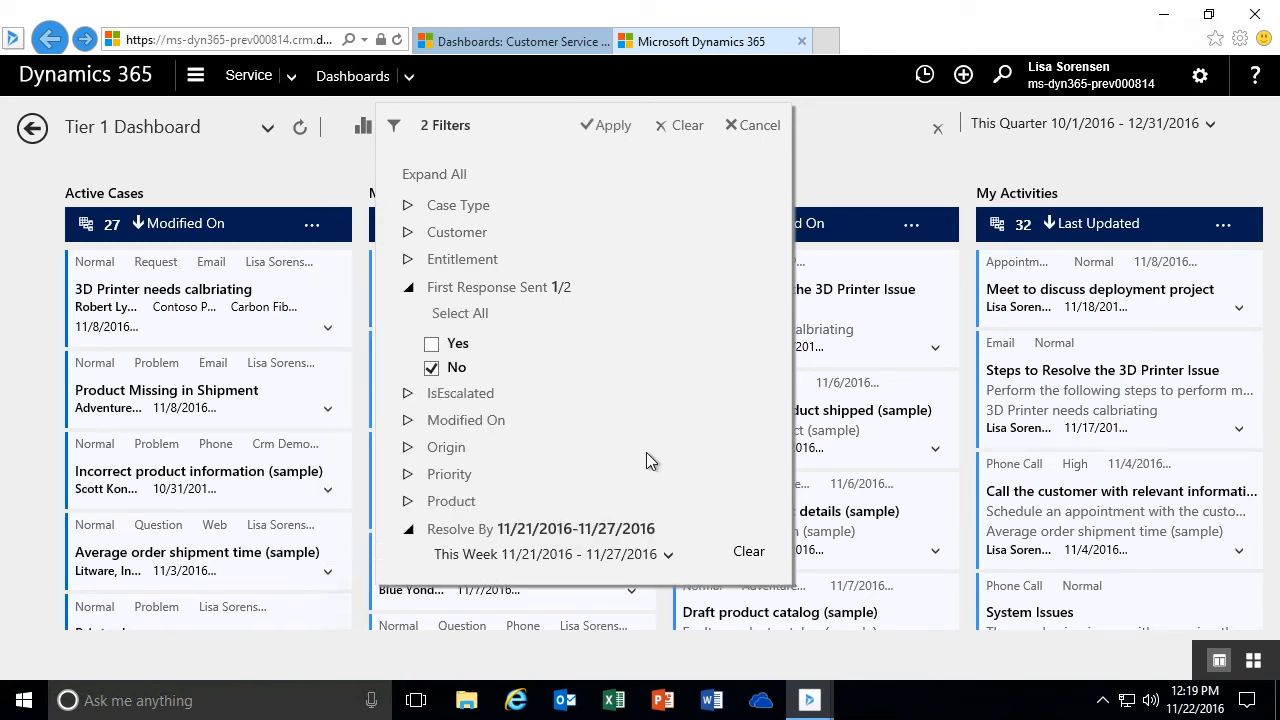
{"action": "left_click", "coordinate": [608, 130]}
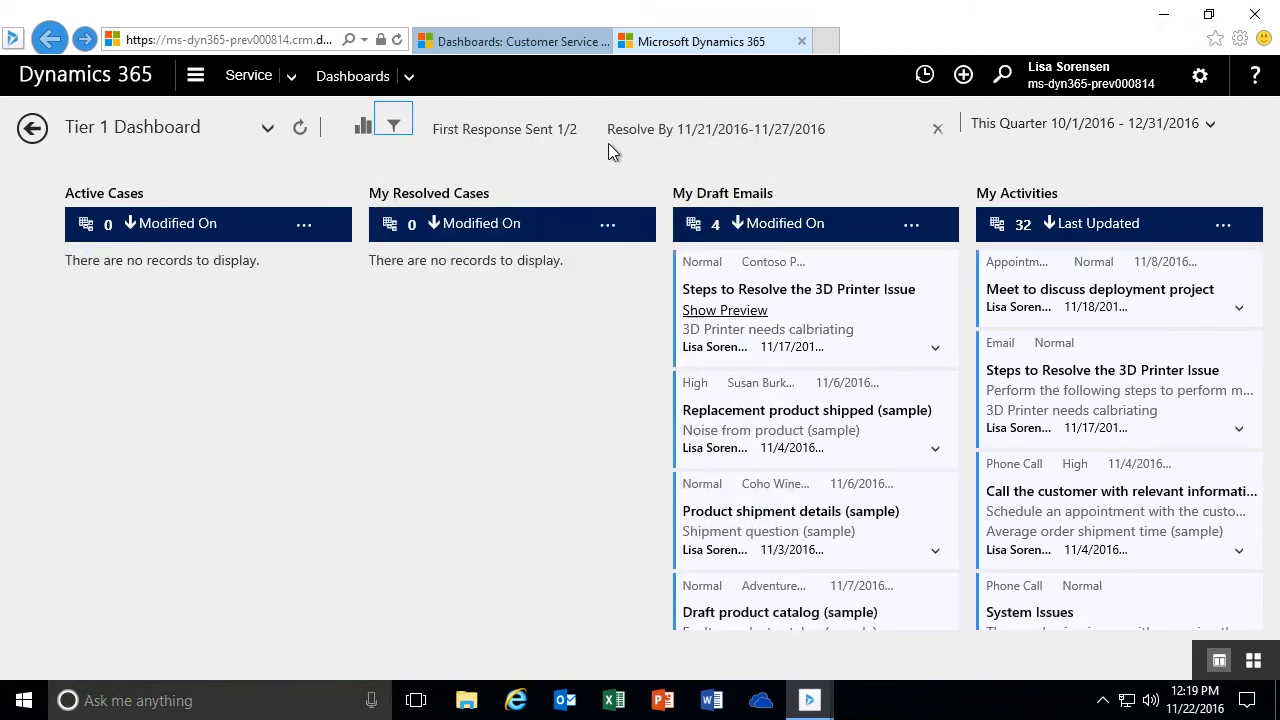
{"action": "left_click", "coordinate": [937, 128]}
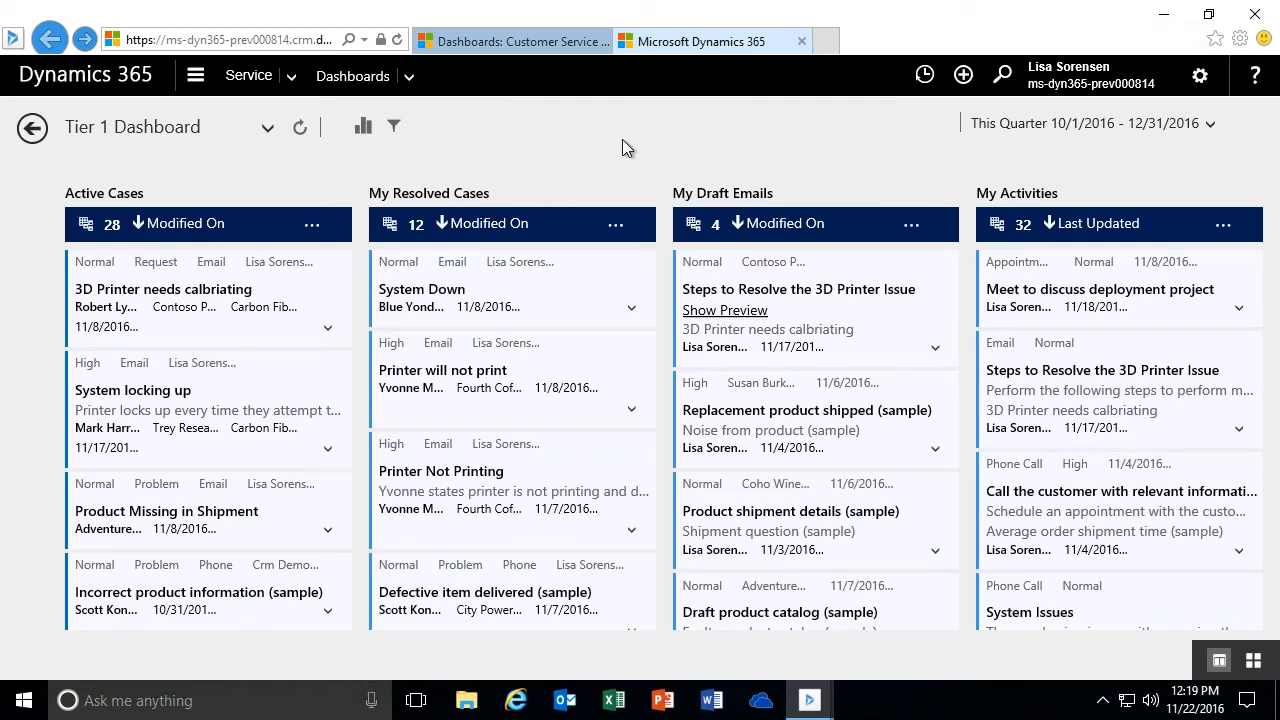
- Review the fields available for global filtering, and leave the filter settings without applying any
{"action": "left_click", "coordinate": [395, 128]}
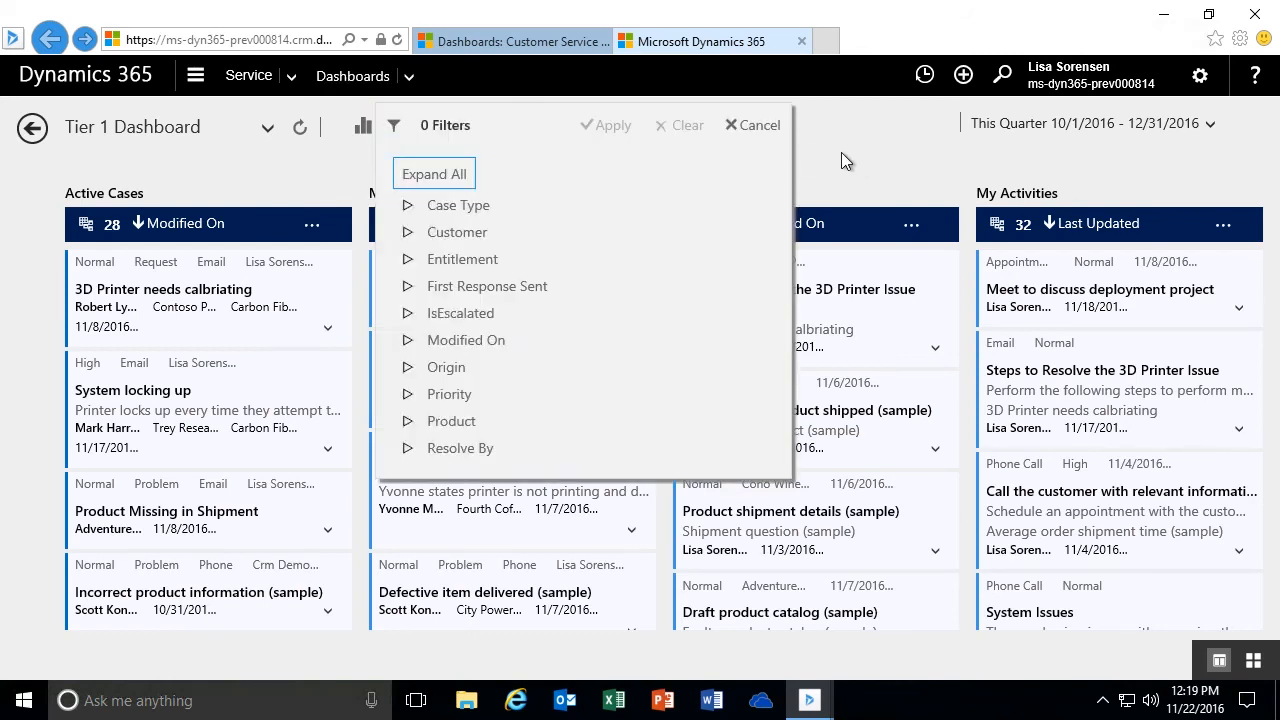
{"action": "left_click", "coordinate": [757, 127]}
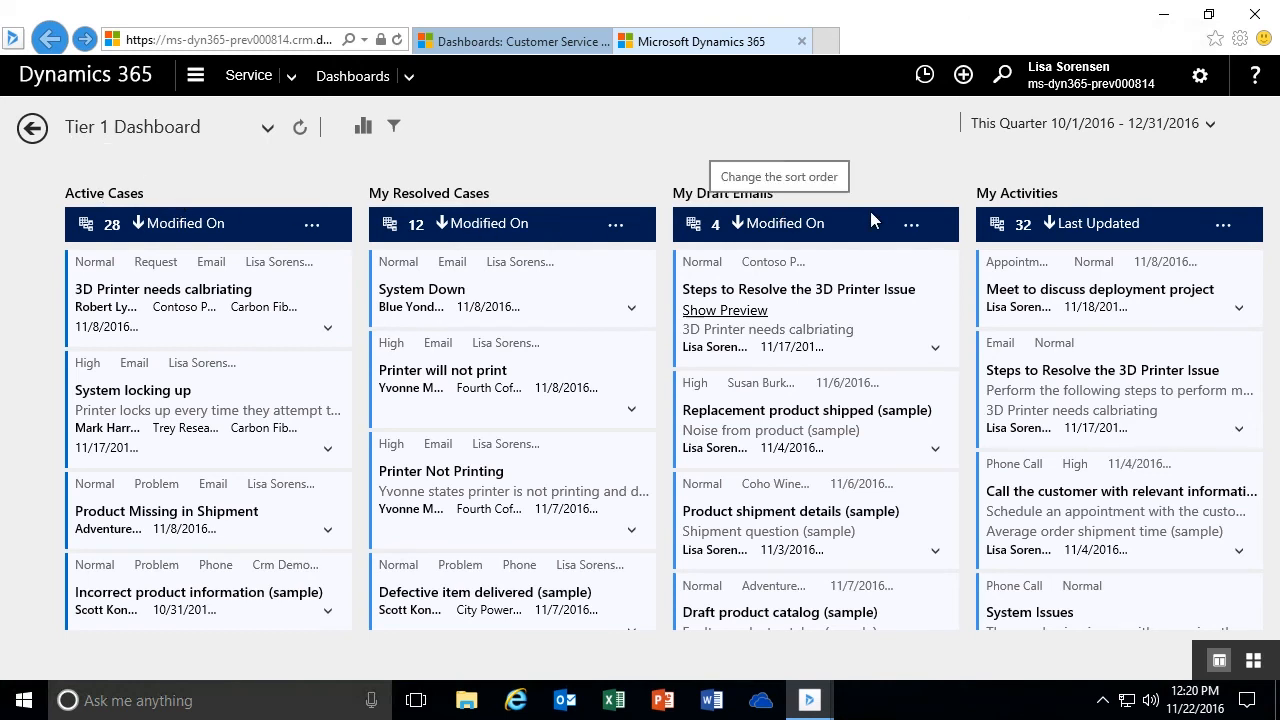
- View the dashboard's records for the Month To Date time frame, and set it back to This Quarter
{"action": "left_click", "coordinate": [1210, 126]}
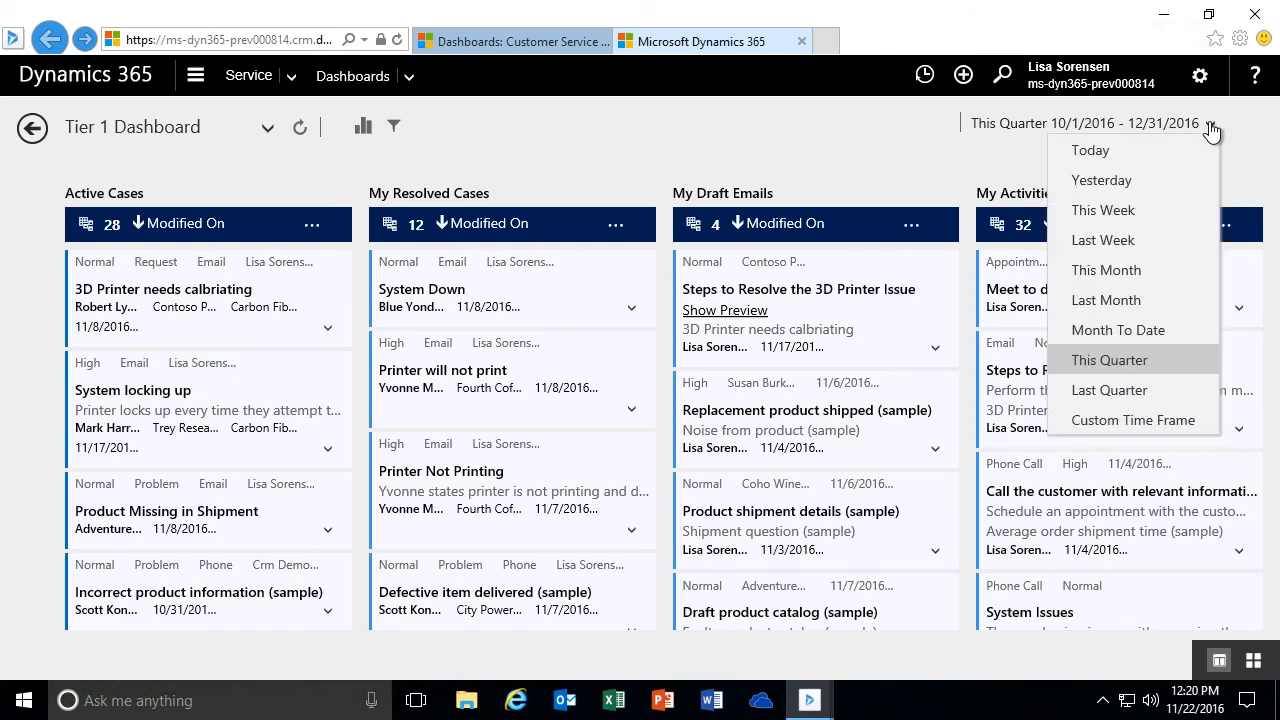
{"action": "left_click", "coordinate": [1118, 338]}
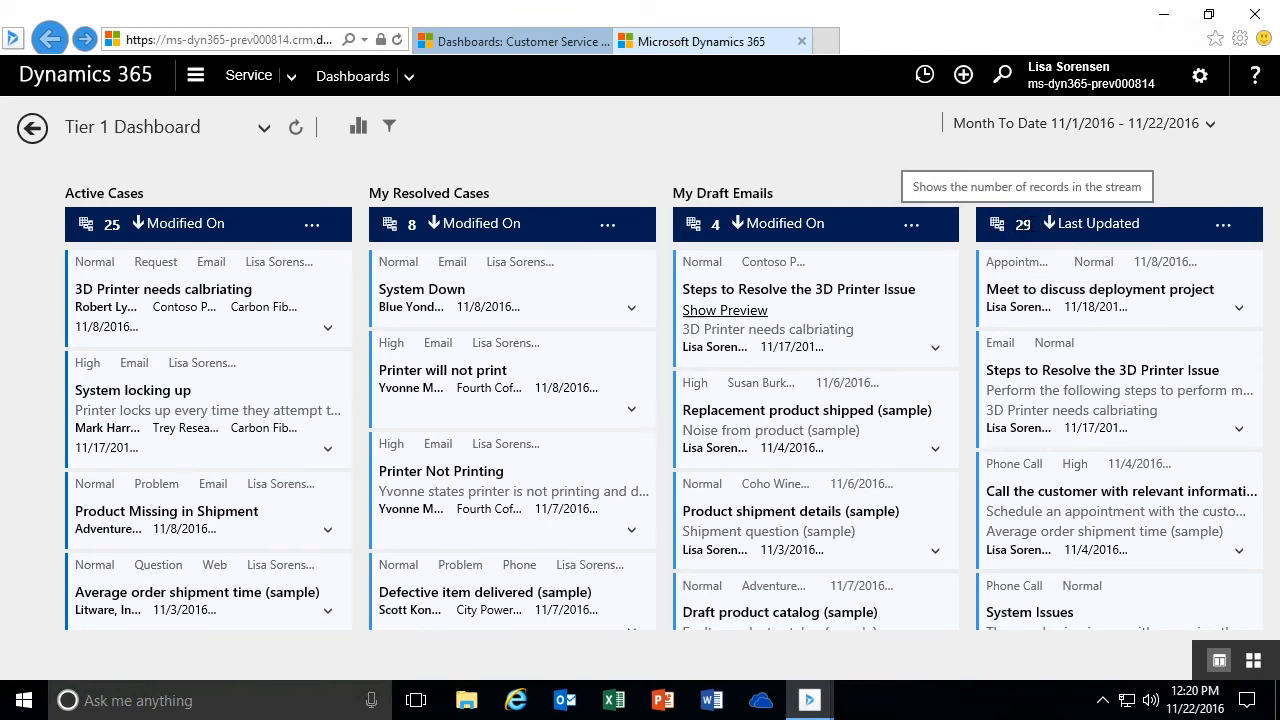
{"action": "left_click", "coordinate": [1210, 125]}
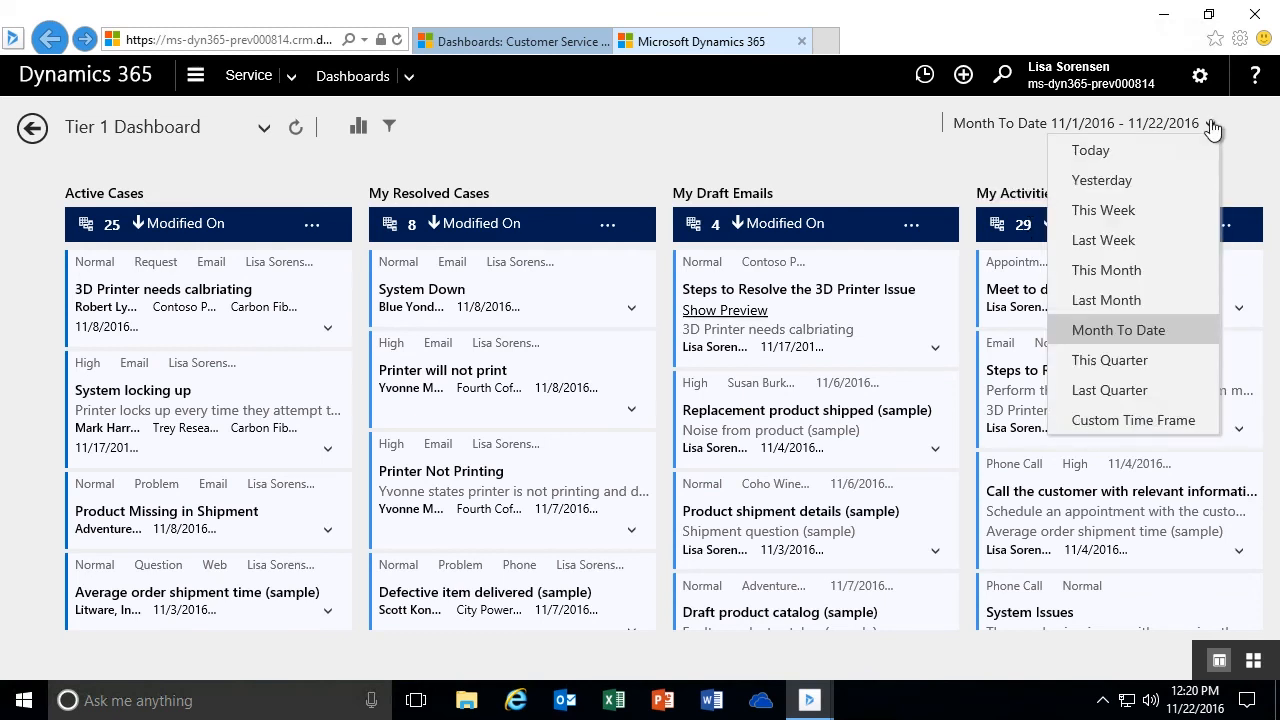
{"action": "left_click", "coordinate": [1108, 360]}
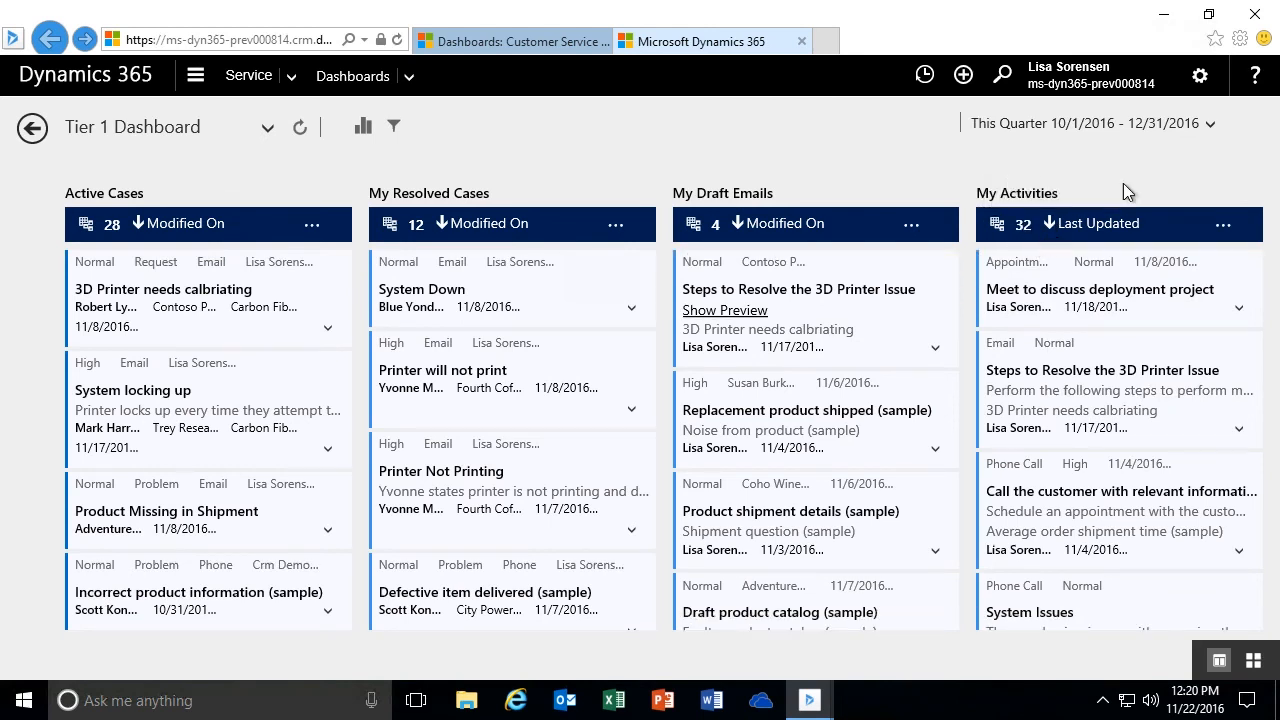
- View the dashboard's records for the Last Week time frame, and return to This Quarter
{"action": "left_click", "coordinate": [1212, 126]}
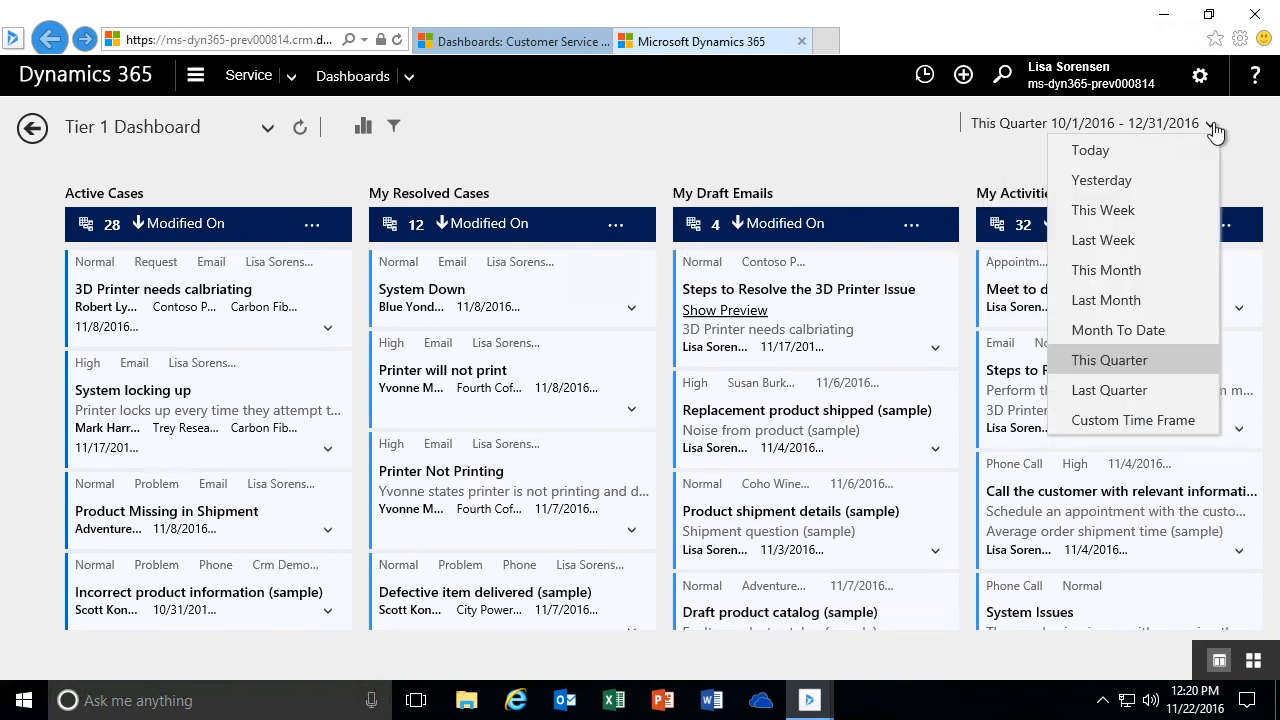
{"action": "left_click", "coordinate": [1102, 240]}
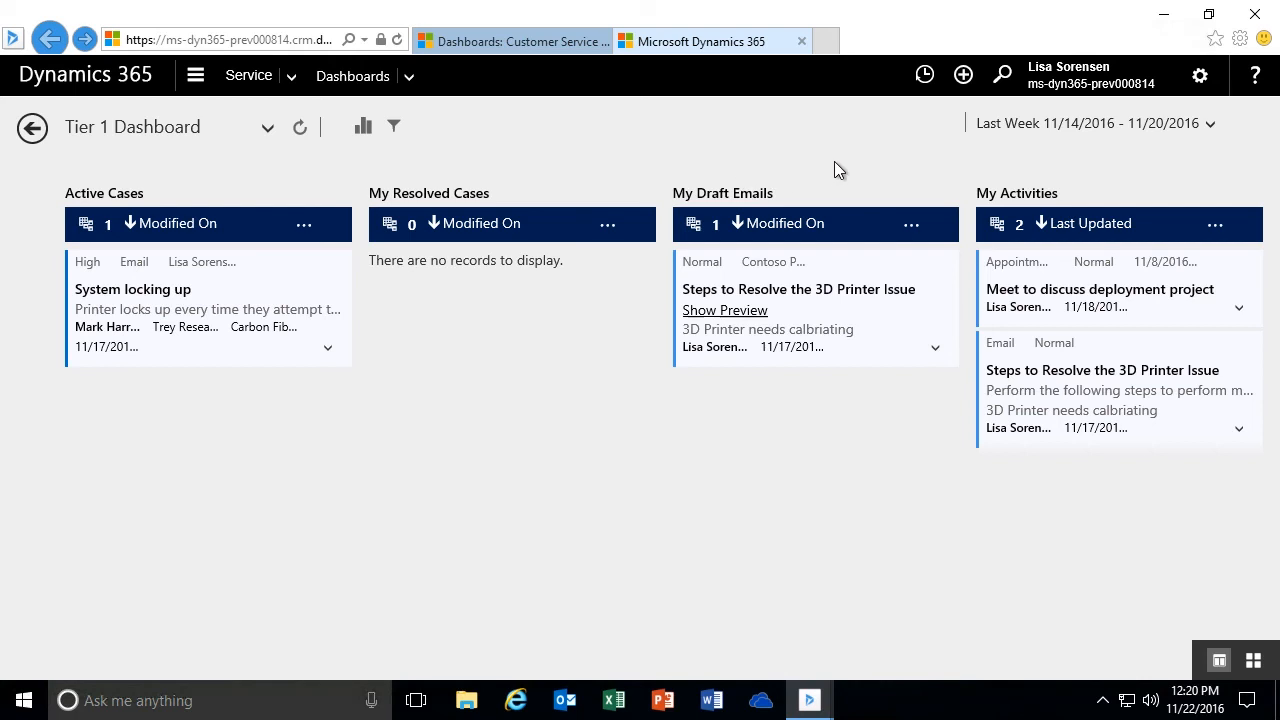
{"action": "left_click", "coordinate": [1215, 133]}
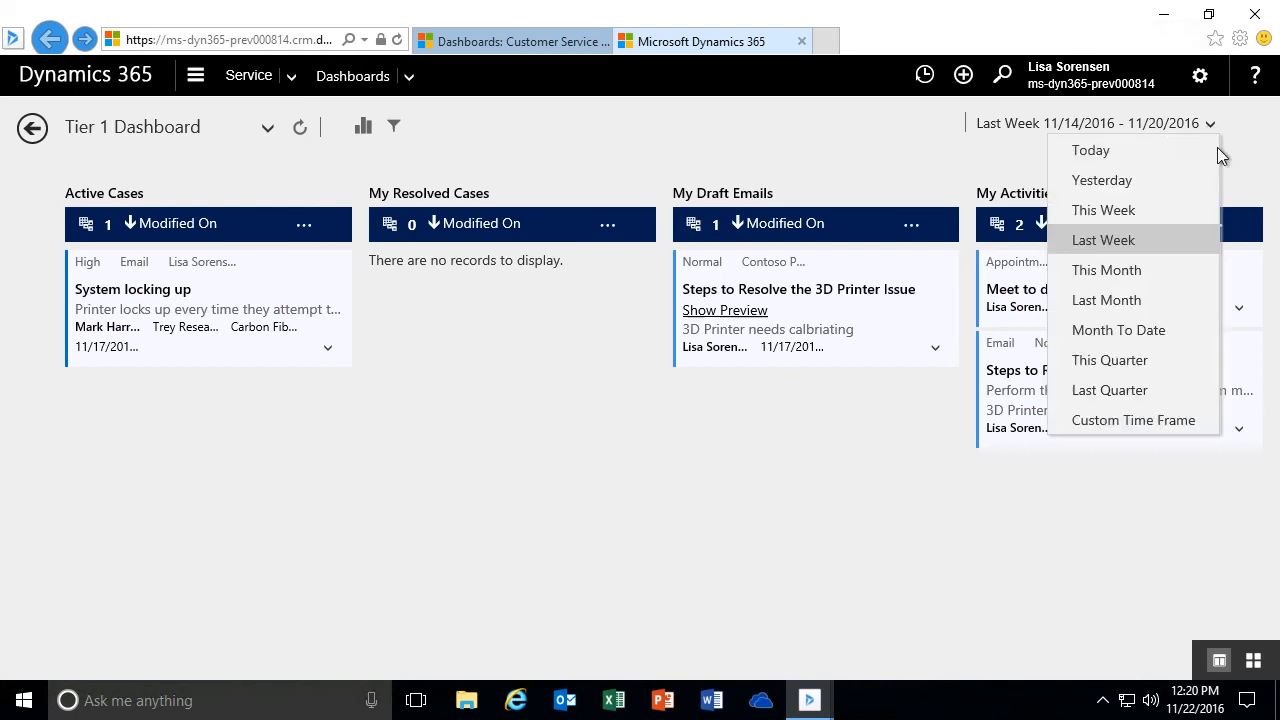
{"action": "left_click", "coordinate": [1143, 362]}
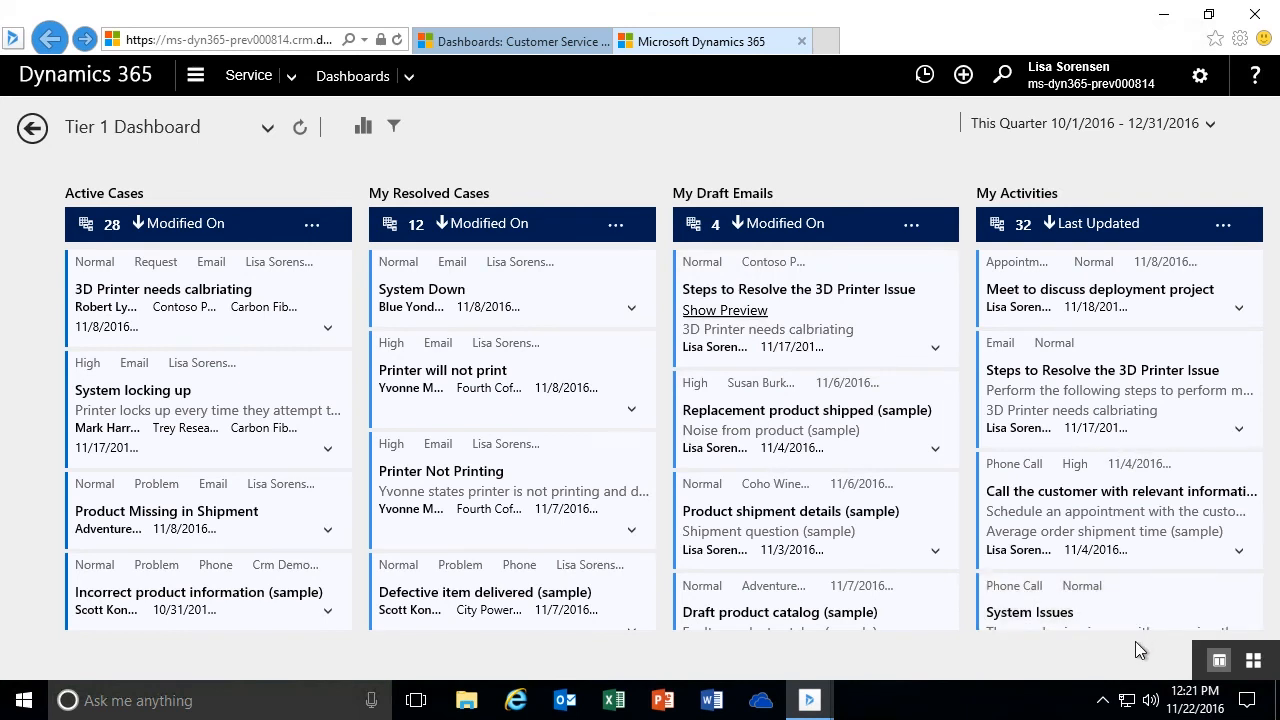
- Switch the dashboard to Tile View and show the visual filter charts above the tiles
{"action": "left_click", "coordinate": [1254, 662]}
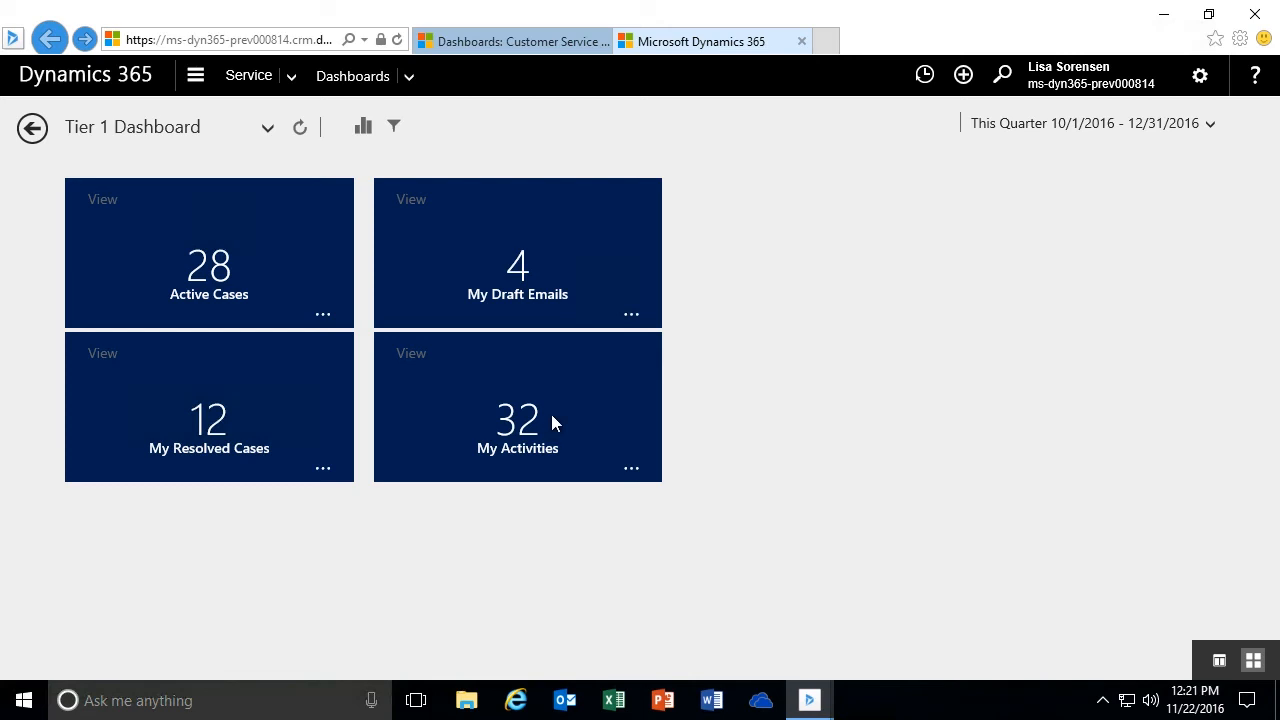
{"action": "left_click", "coordinate": [363, 127]}
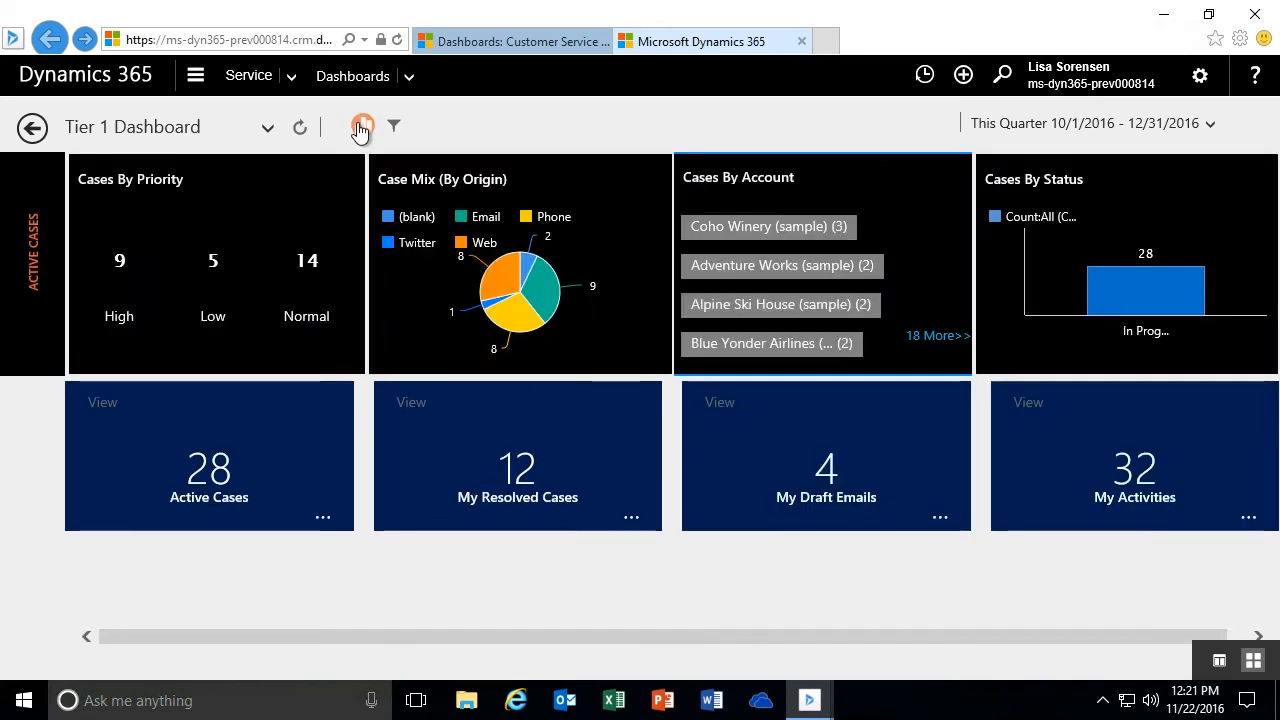
- Filter the tiles visually by Phone origin and the Blue Yonder Airlines account, clear both filters, and hide the charts
{"action": "left_click", "coordinate": [519, 326]}
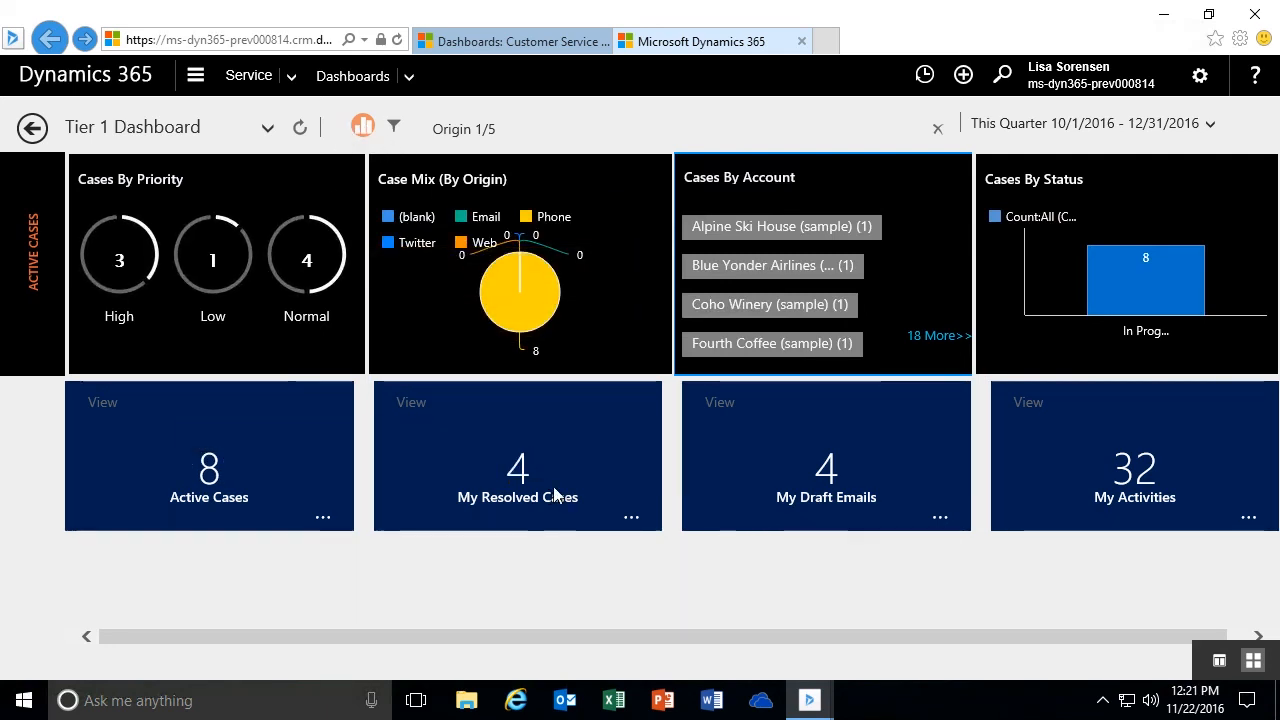
{"action": "mouse_move", "coordinate": [449, 129]}
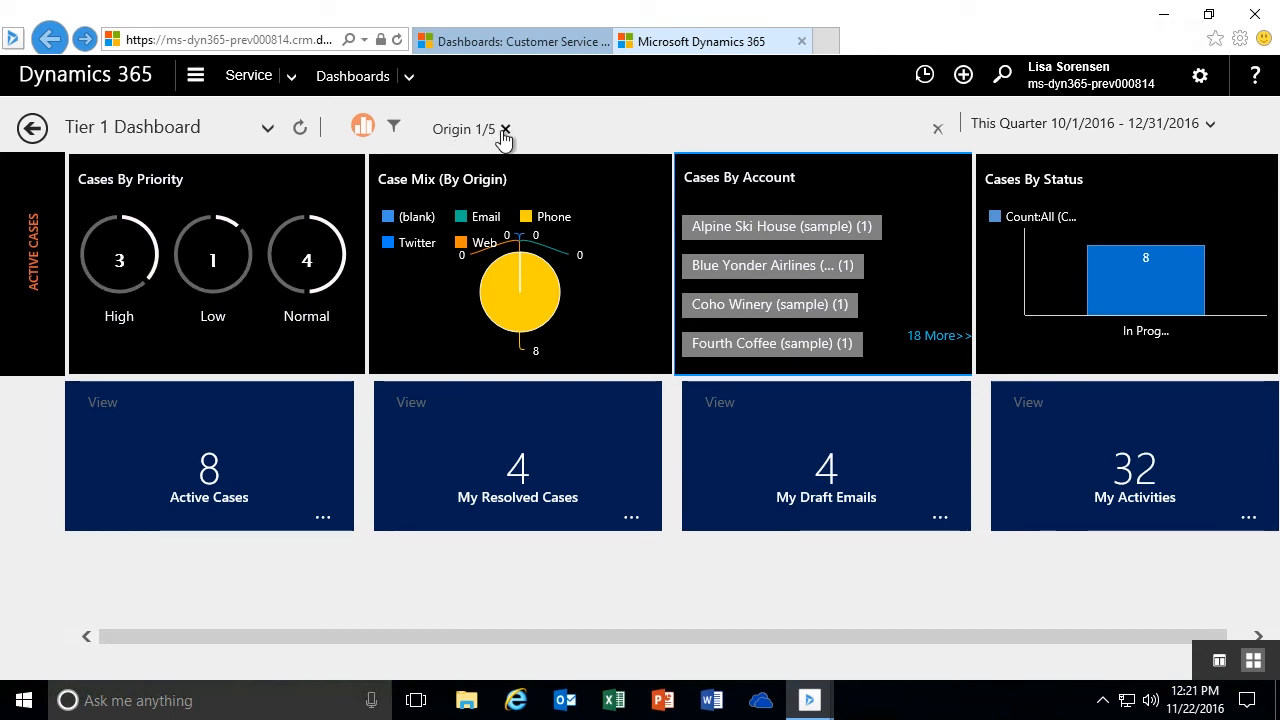
{"action": "left_click", "coordinate": [777, 268]}
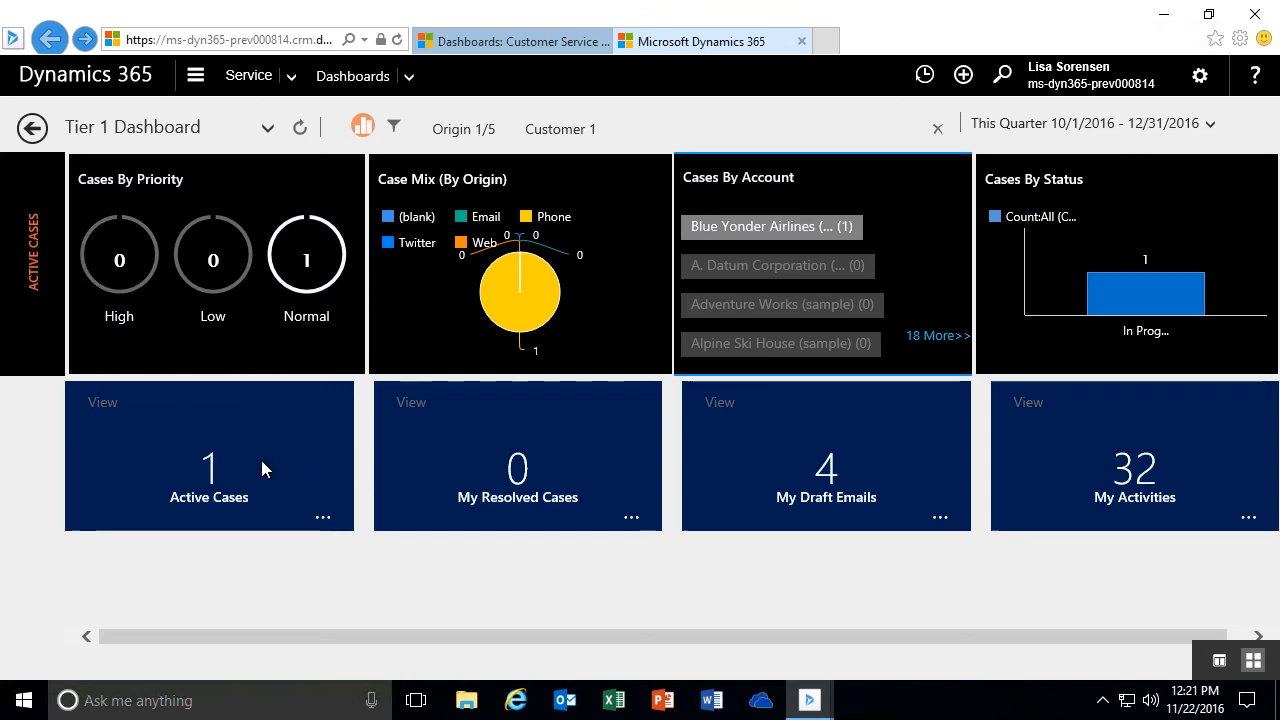
{"action": "left_click", "coordinate": [938, 133]}
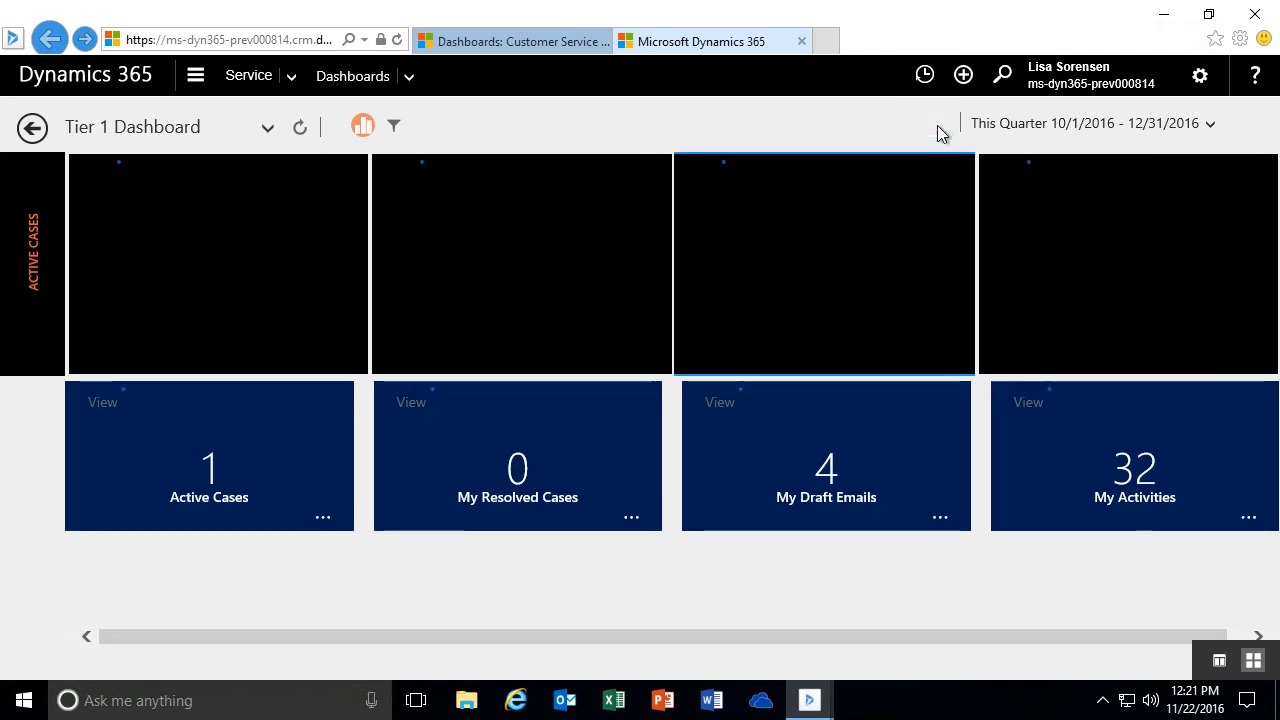
{"action": "left_click", "coordinate": [361, 127]}
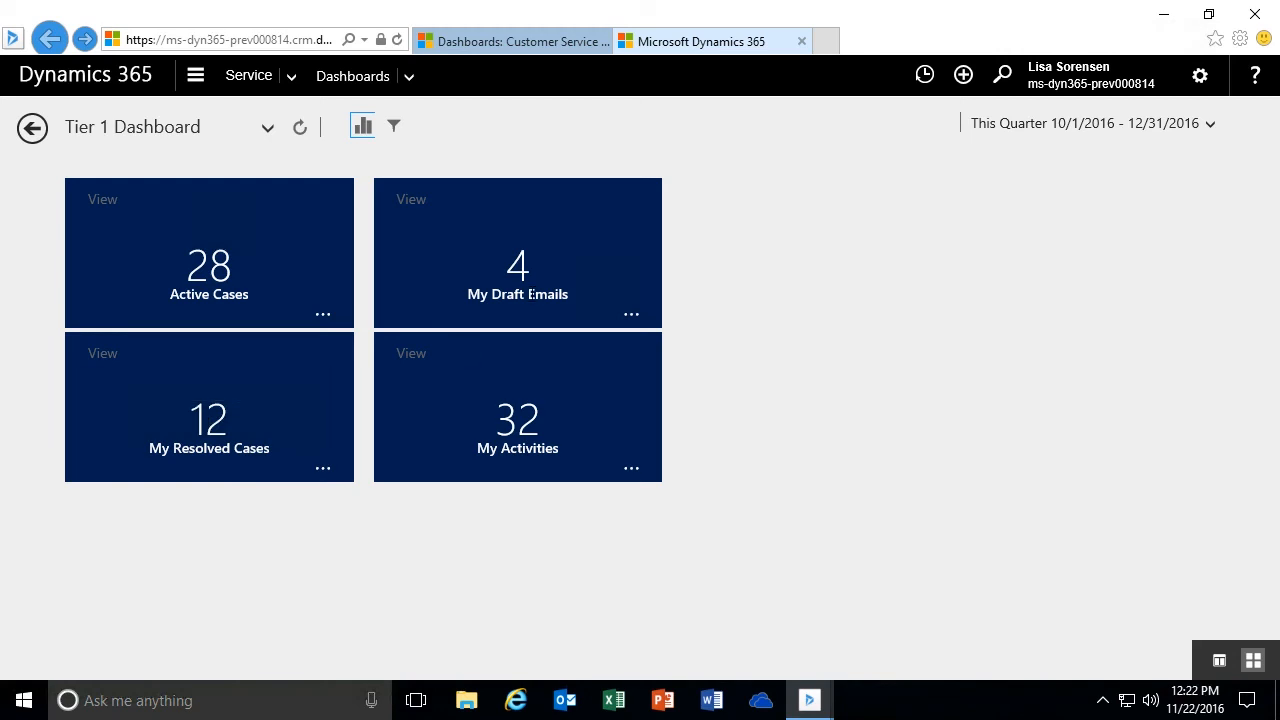
- Preview the records behind the My Draft Emails, My Activities and Active Cases tiles, browsing through the list of active cases
{"action": "left_click", "coordinate": [519, 265]}
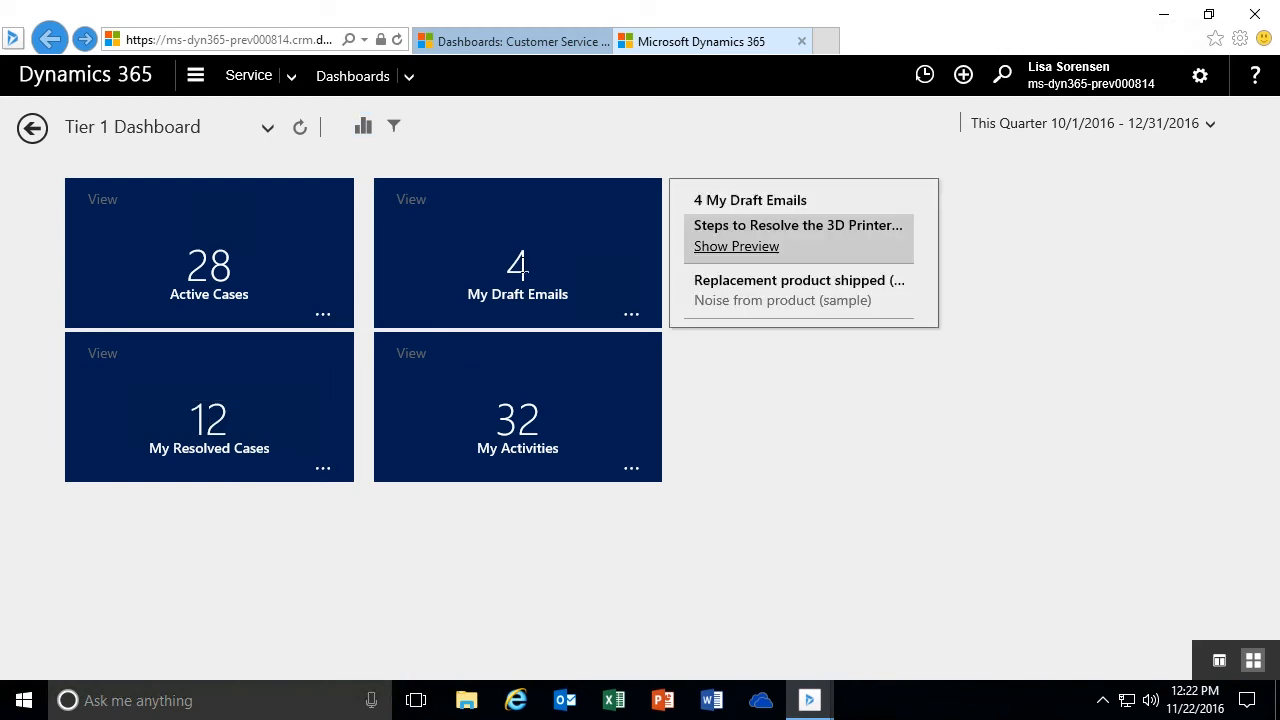
{"action": "left_click", "coordinate": [513, 428]}
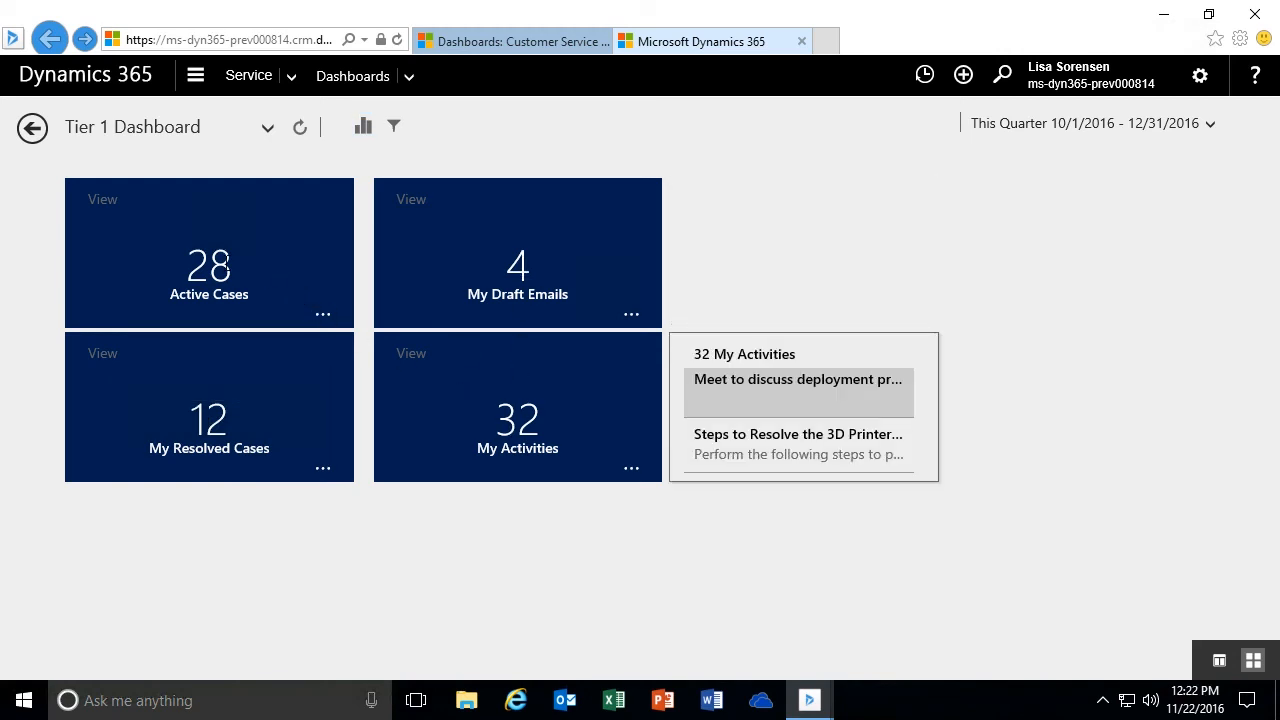
{"action": "left_click", "coordinate": [252, 274]}
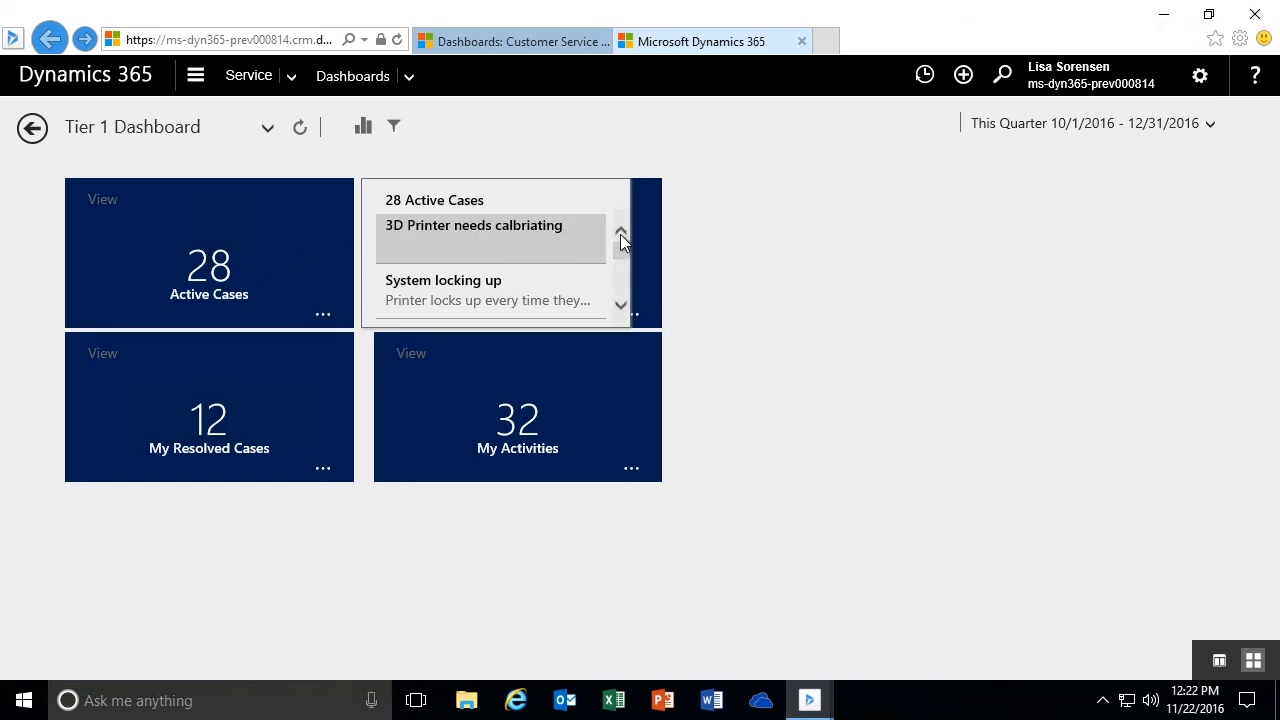
{"action": "left_click_drag", "start_coordinate": [624, 248], "coordinate": [626, 257]}
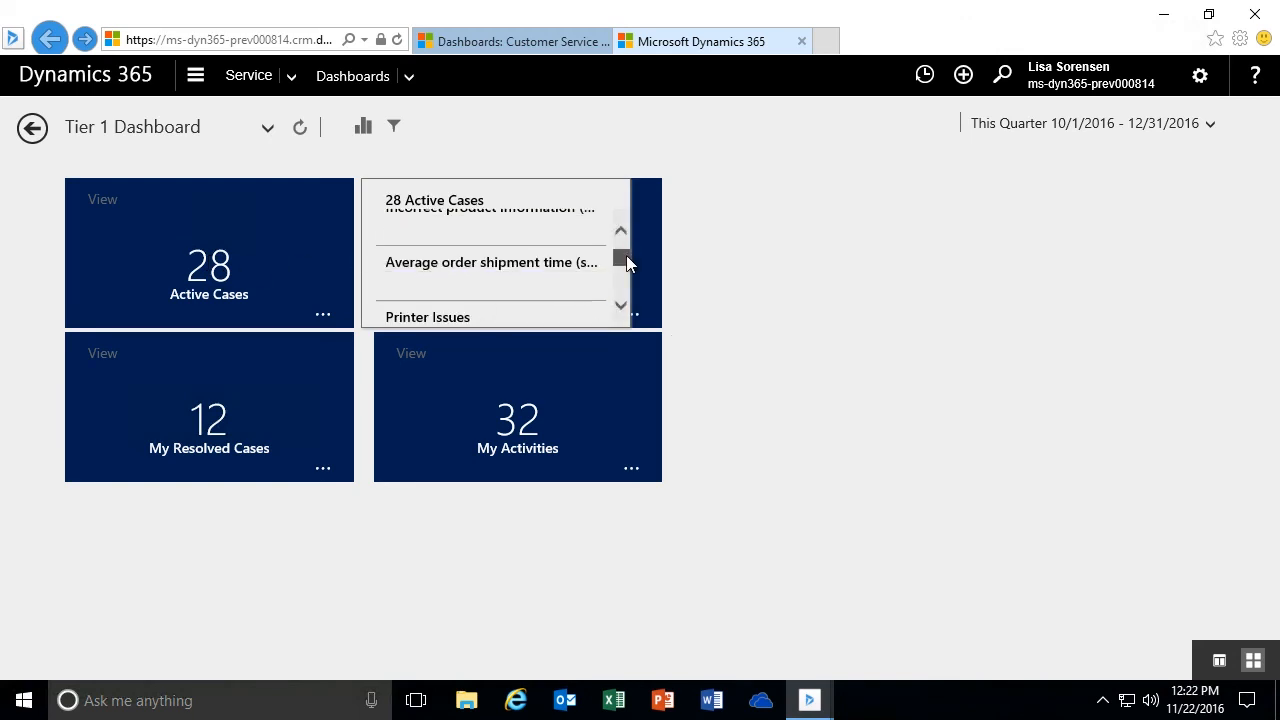
{"action": "left_click", "coordinate": [621, 307]}
{"action": "left_click", "coordinate": [621, 307]}
{"action": "left_click", "coordinate": [621, 307]}
{"action": "left_click", "coordinate": [621, 307]}
{"action": "left_click", "coordinate": [621, 307]}
{"action": "left_click", "coordinate": [621, 307]}
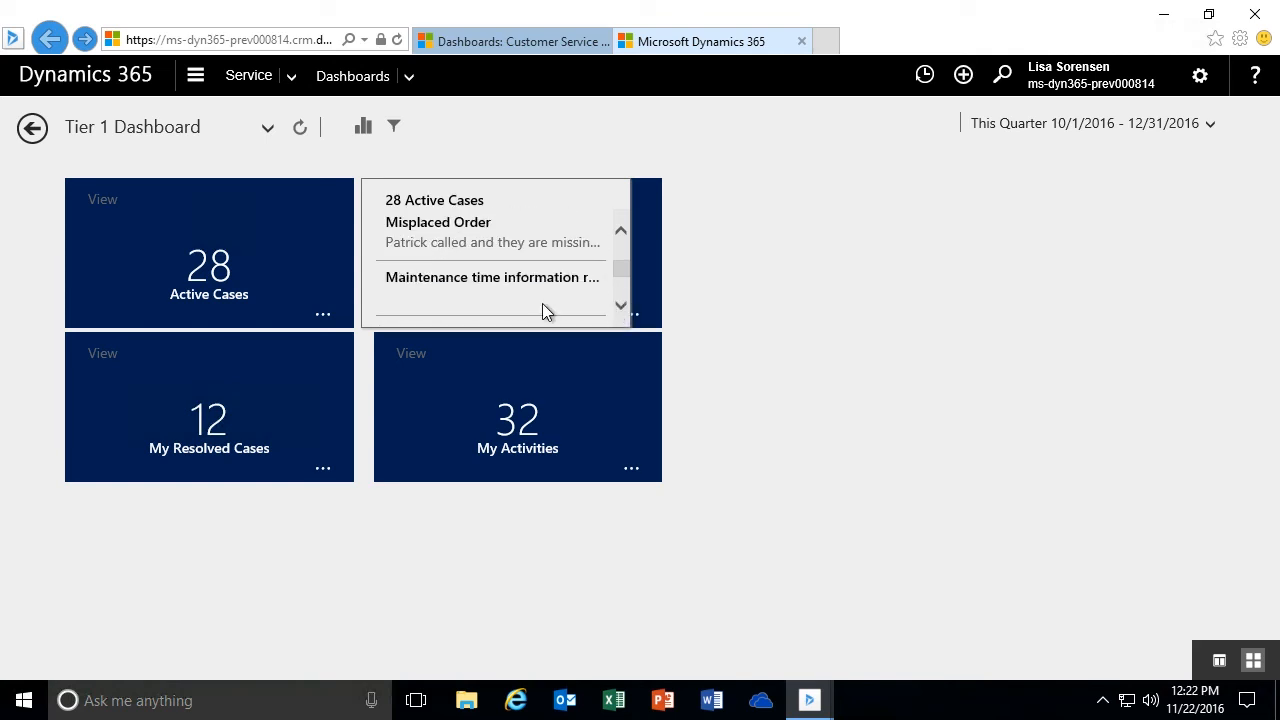
{"action": "scroll", "coordinate": [623, 257], "scroll_direction": "up", "scroll_amount": 5}
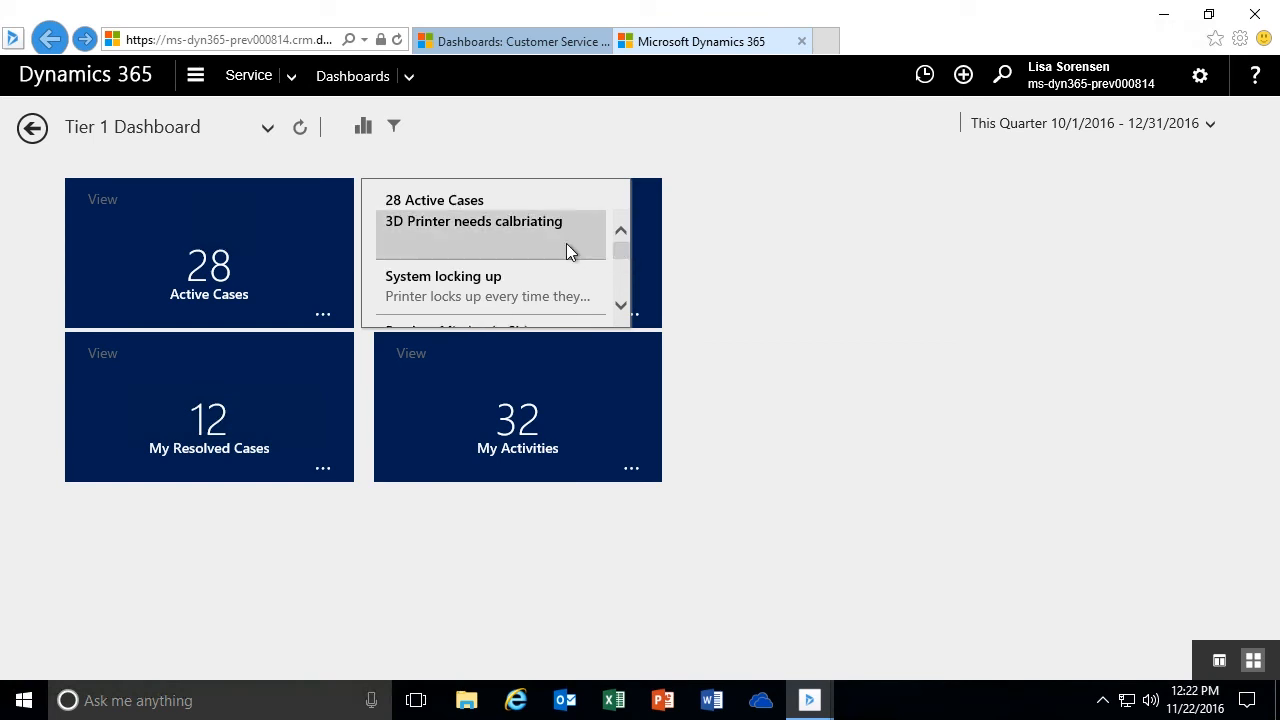
- Open the System locking up case from the Active Cases preview, decline to send the error report, and return to the dashboard
{"action": "left_click", "coordinate": [474, 287]}
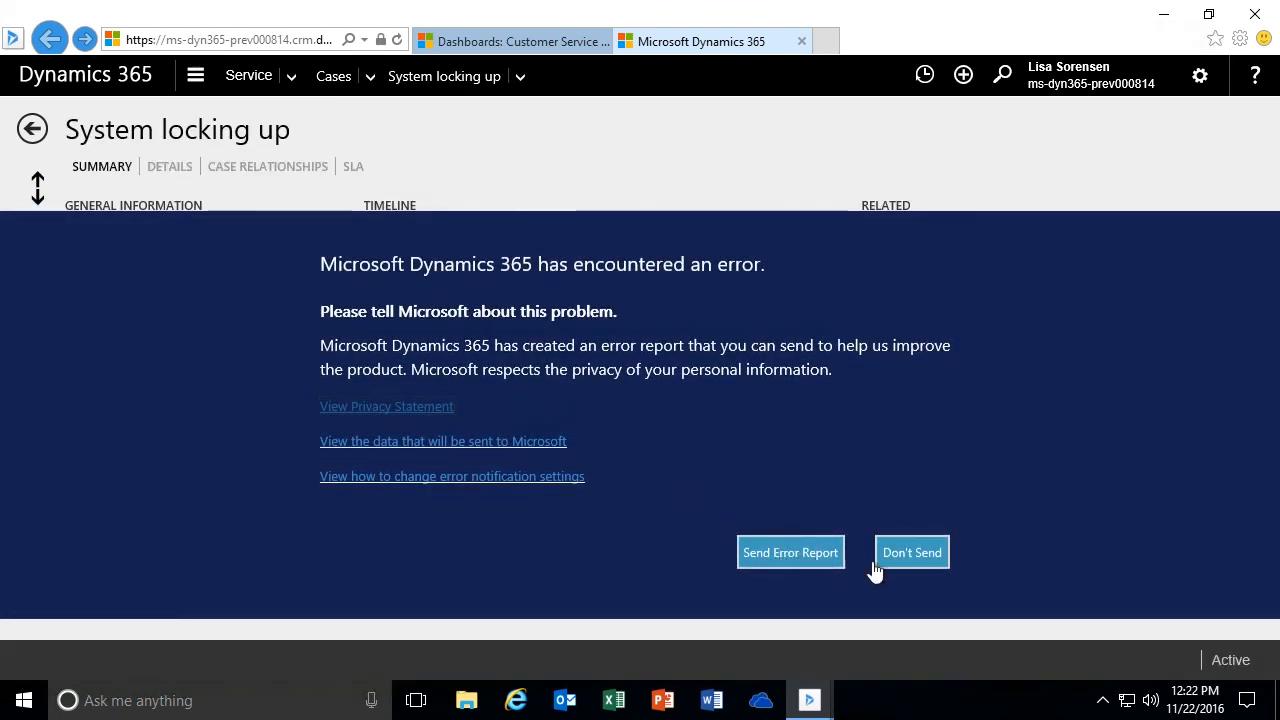
{"action": "left_click", "coordinate": [914, 562]}
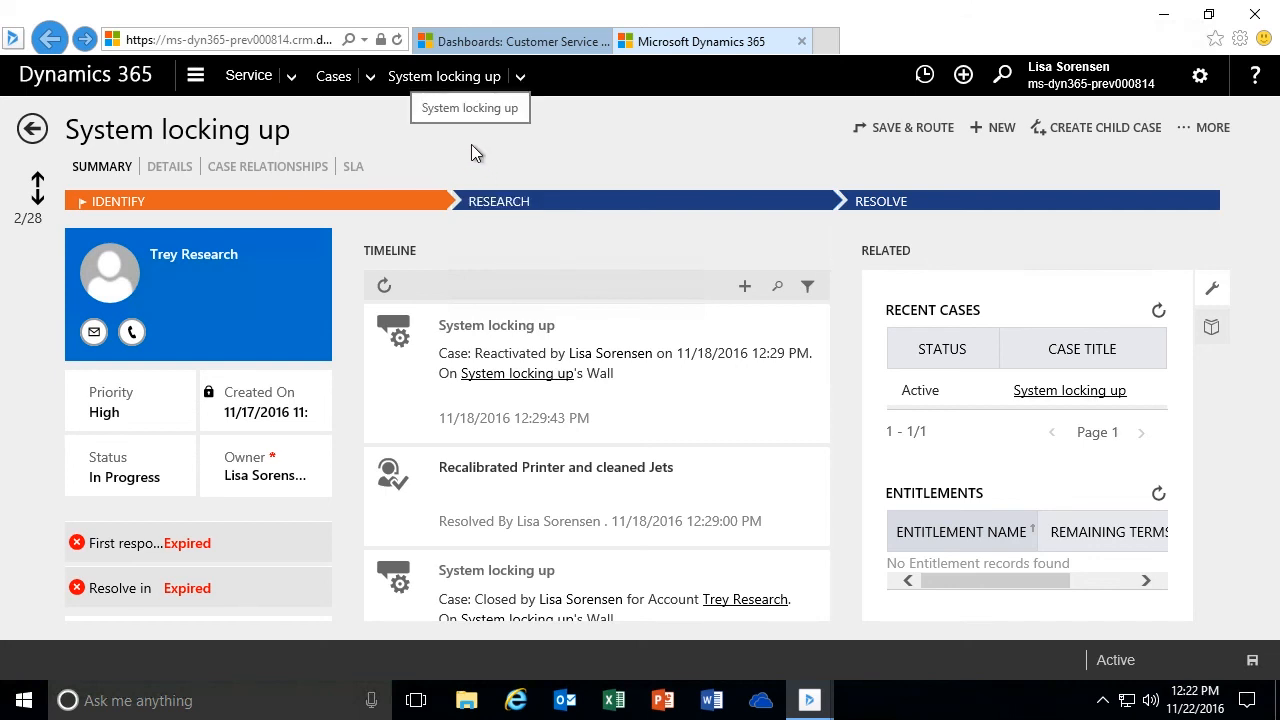
{"action": "left_click", "coordinate": [34, 138]}
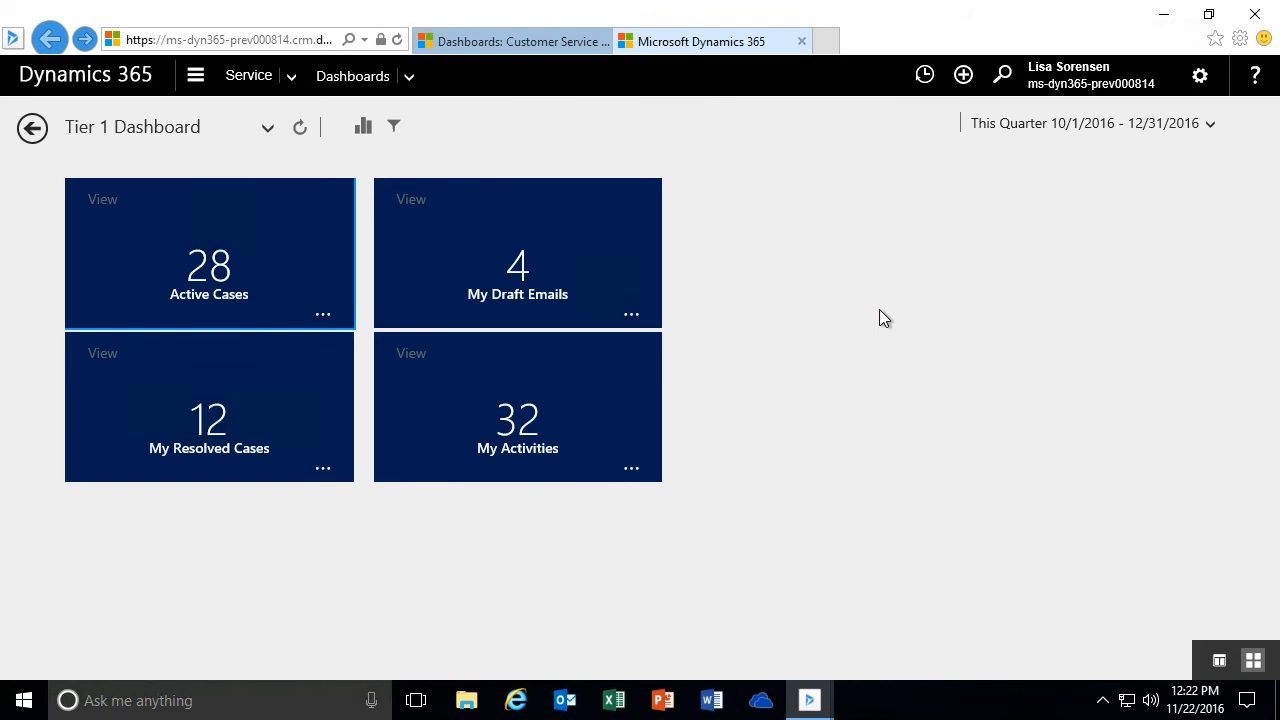
- Switch the dashboard back to stream view, and check which other dashboards are available while staying on Tier 1 Dashboard
{"action": "left_click", "coordinate": [1219, 661]}
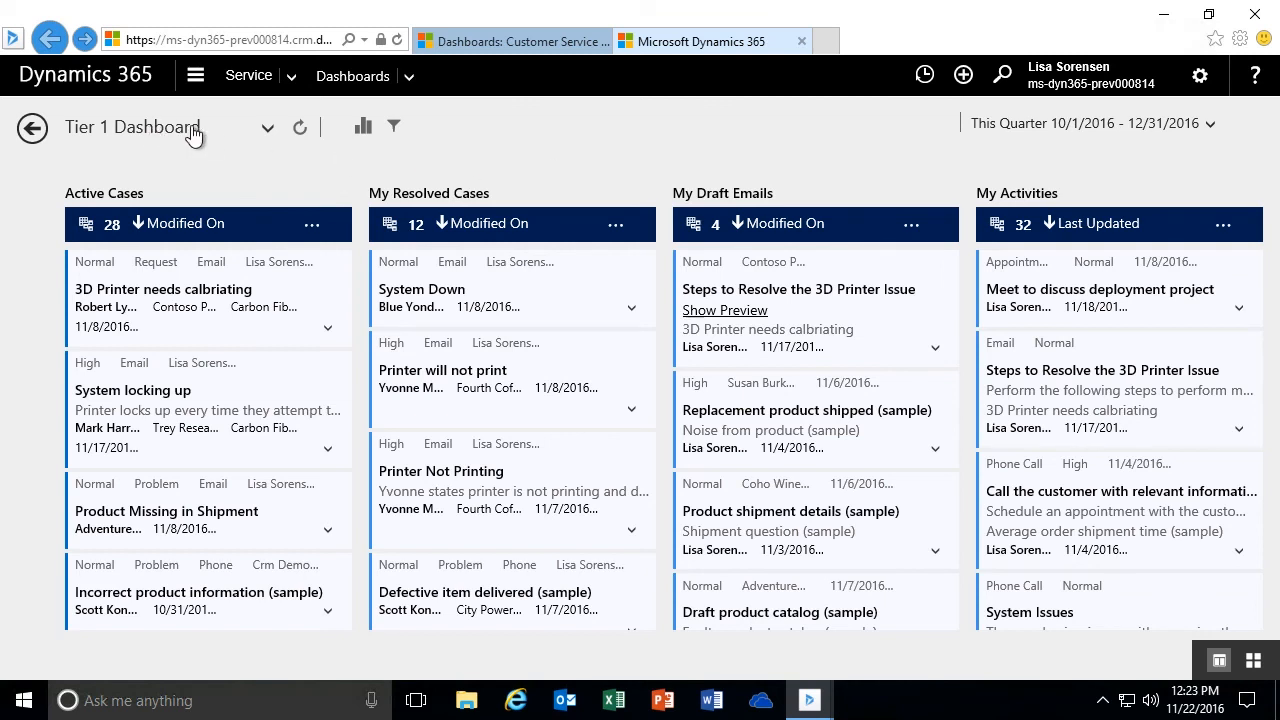
{"action": "left_click", "coordinate": [268, 132]}
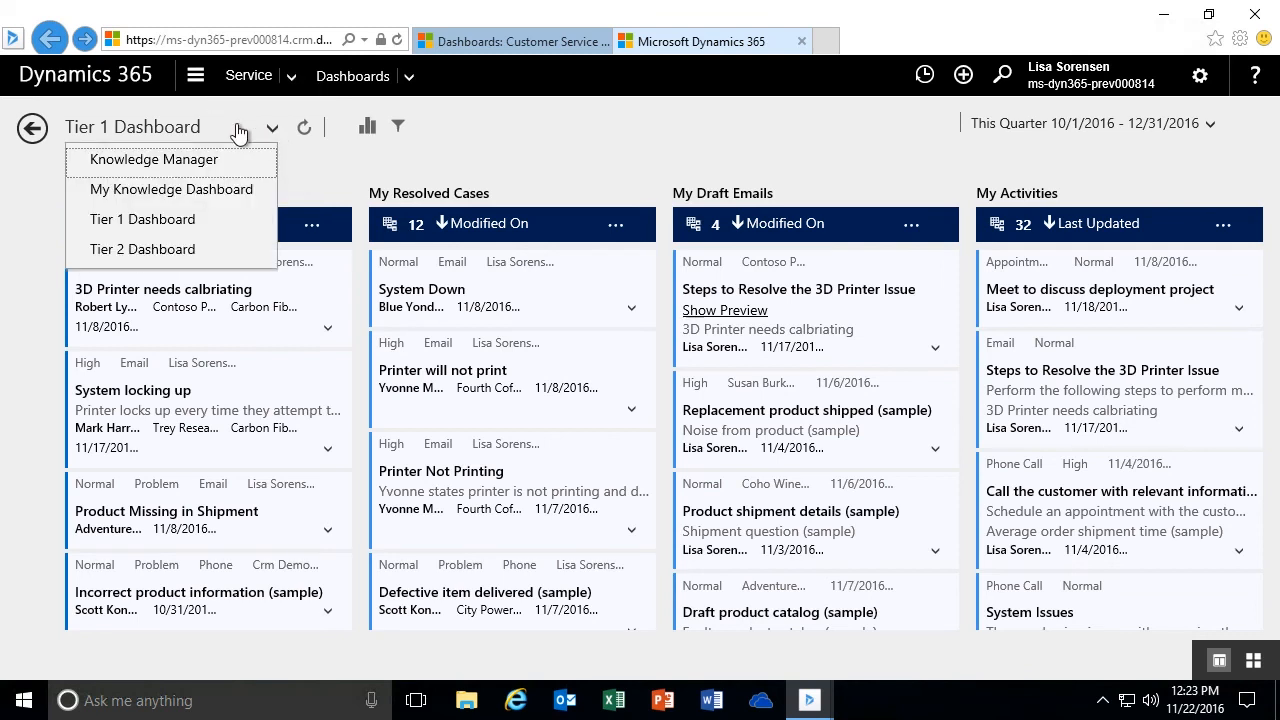
{"action": "left_click", "coordinate": [557, 166]}
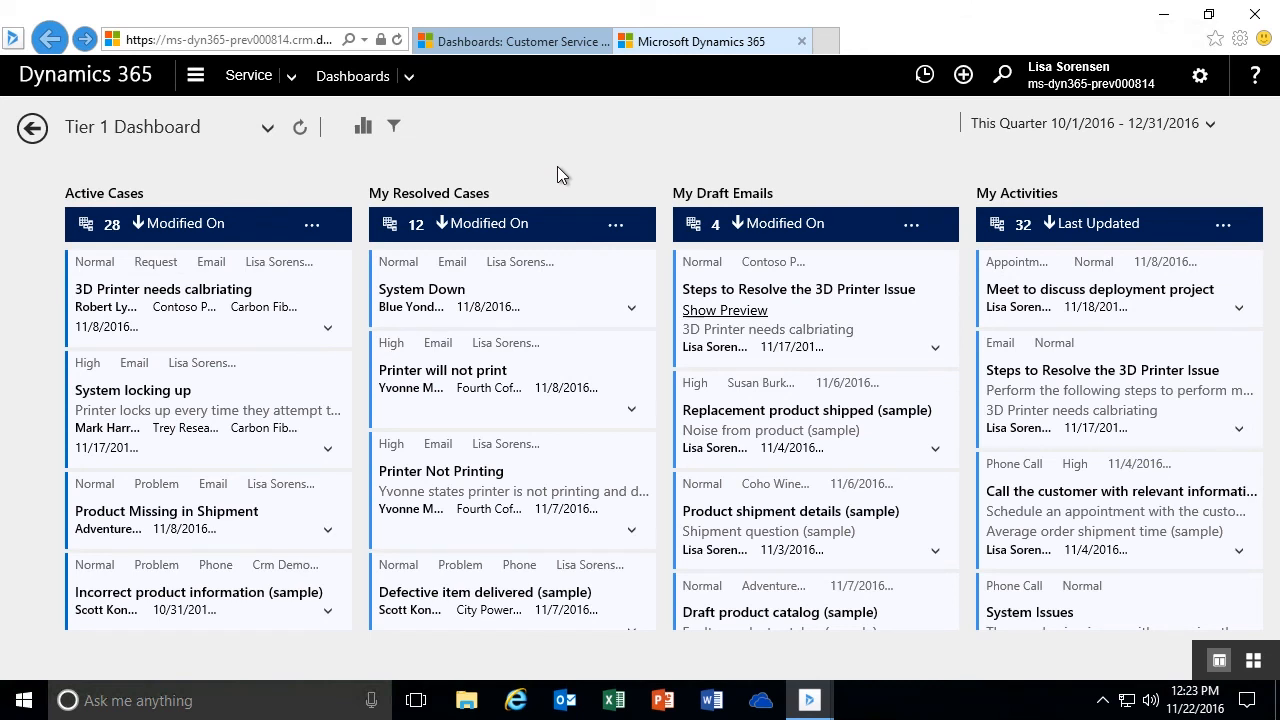
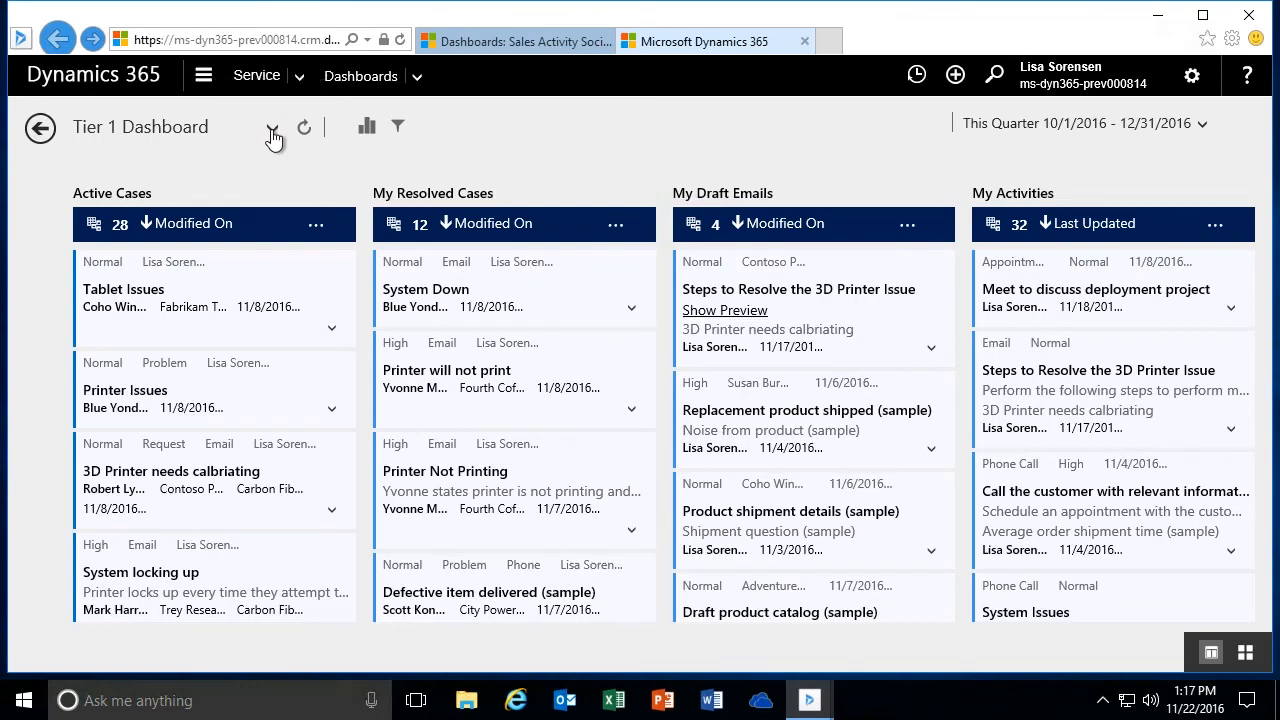
- Switch from Tier 1 Dashboard to Tier 2 Dashboard and look over its streams, charts and tiles
{"action": "left_click", "coordinate": [272, 135]}
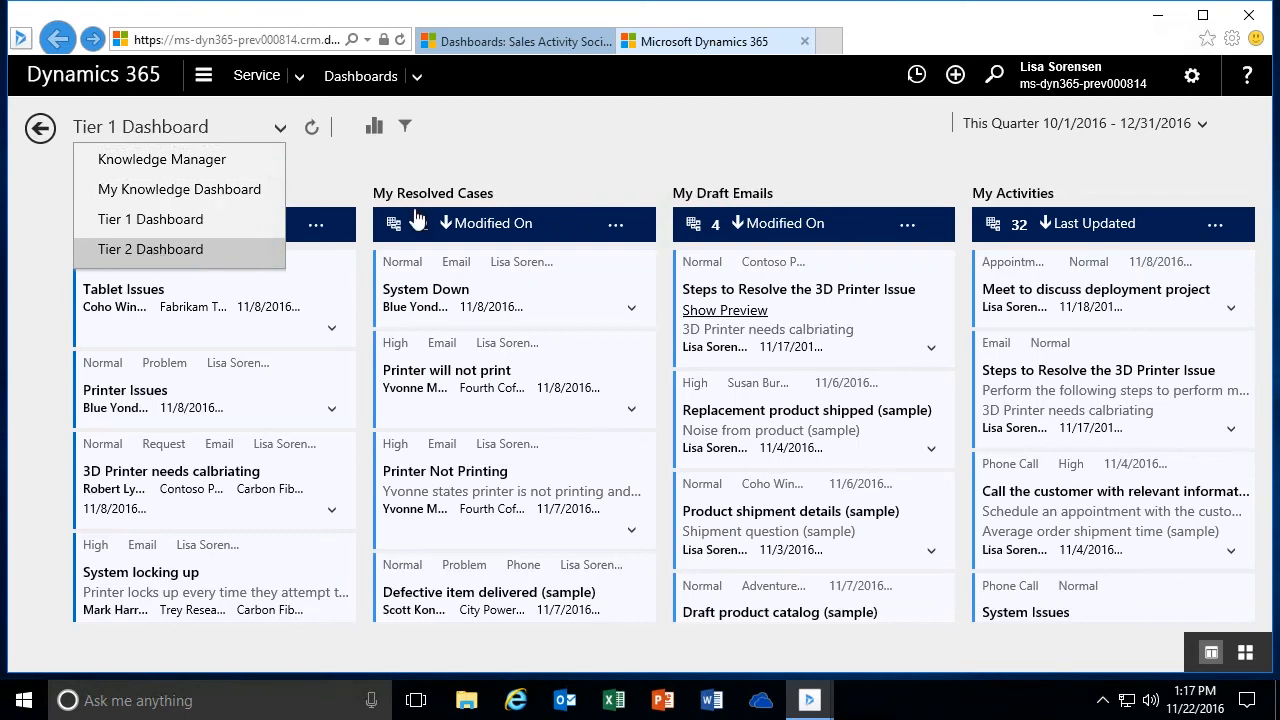
{"action": "left_click", "coordinate": [155, 252]}
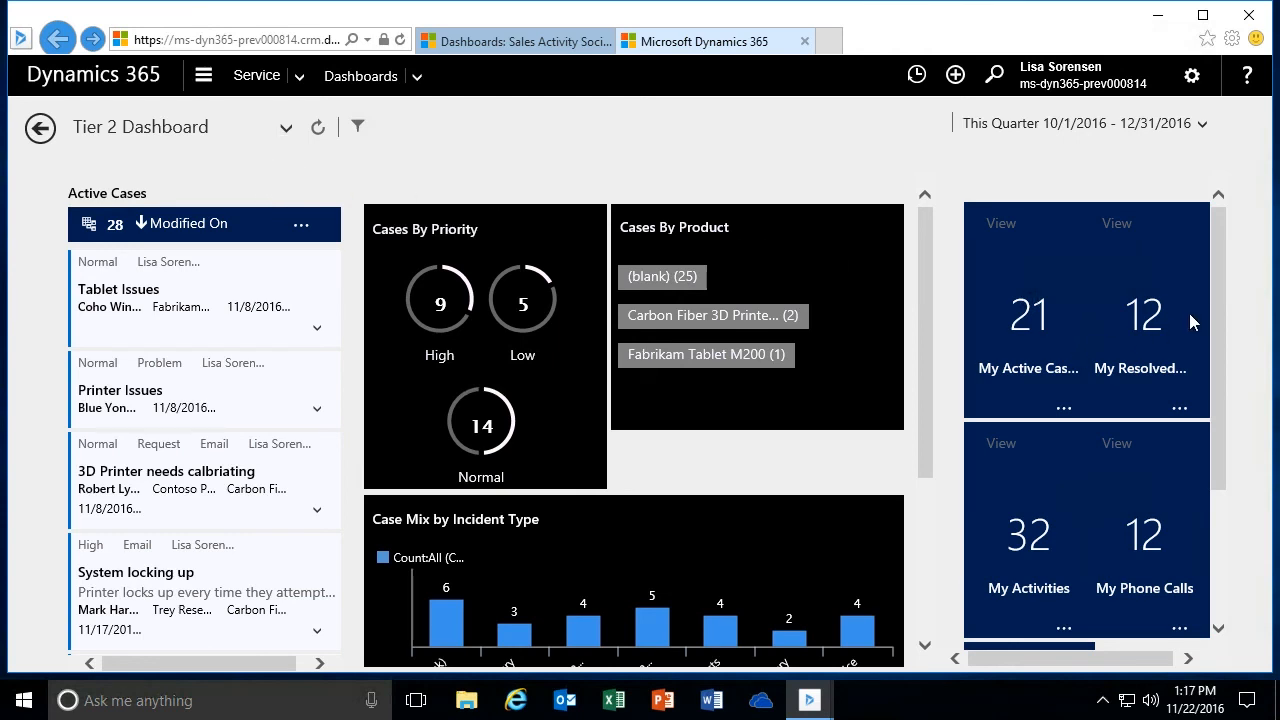
{"action": "mouse_move", "coordinate": [1217, 323]}
{"action": "left_mouse_down"}
{"action": "mouse_move", "coordinate": [1215, 475]}
{"action": "mouse_move", "coordinate": [1212, 317]}
{"action": "left_mouse_up"}
{"action": "mouse_move", "coordinate": [927, 234]}
{"action": "left_mouse_down"}
{"action": "mouse_move", "coordinate": [939, 428]}
{"action": "mouse_move", "coordinate": [926, 442]}
{"action": "mouse_move", "coordinate": [940, 252]}
{"action": "left_mouse_up"}
- Filter the dashboard visually by High priority, the Service incident type and Phone origin
{"action": "mouse_move", "coordinate": [509, 315]}
{"action": "mouse_move", "coordinate": [463, 290]}
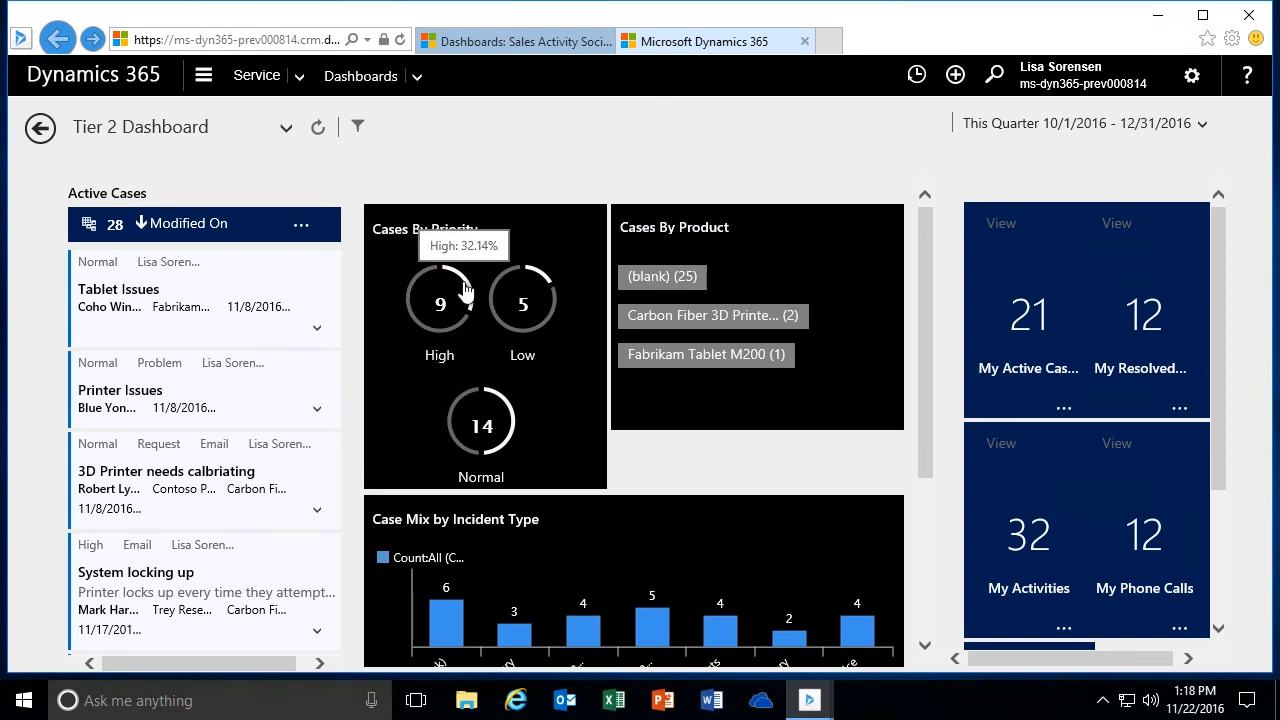
{"action": "left_click", "coordinate": [463, 287]}
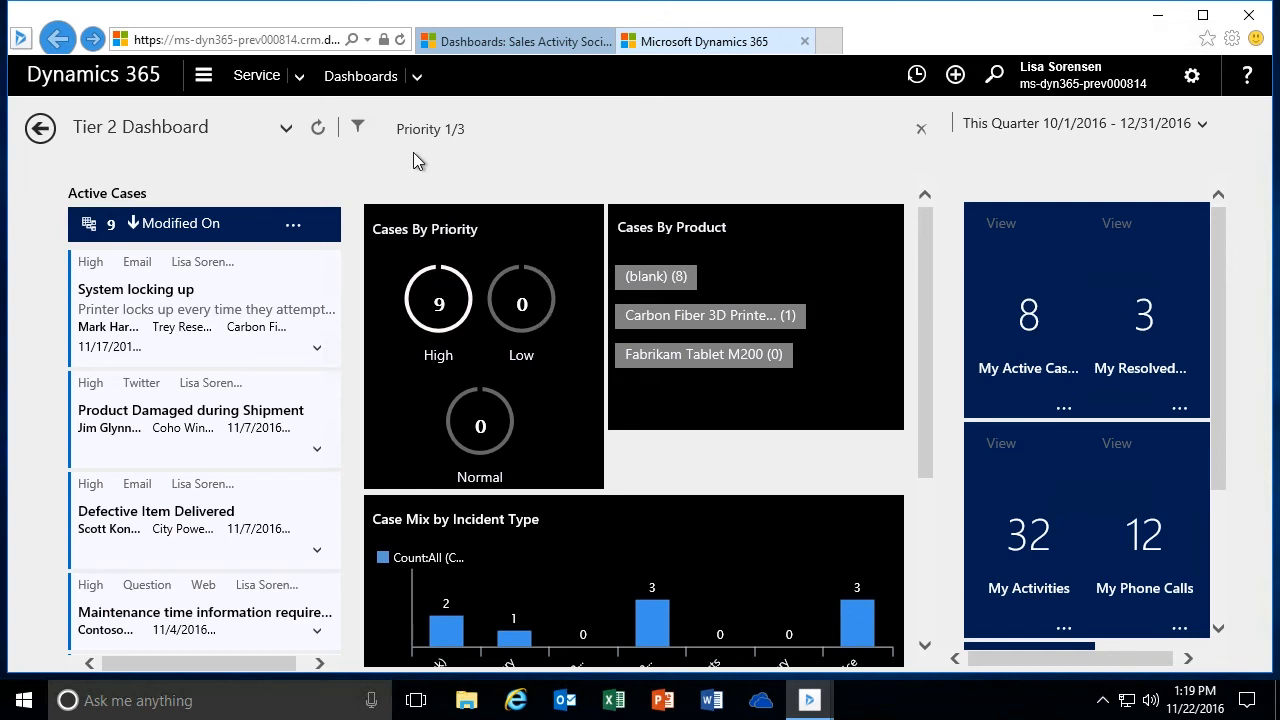
{"action": "left_click_drag", "start_coordinate": [923, 242], "coordinate": [921, 330]}
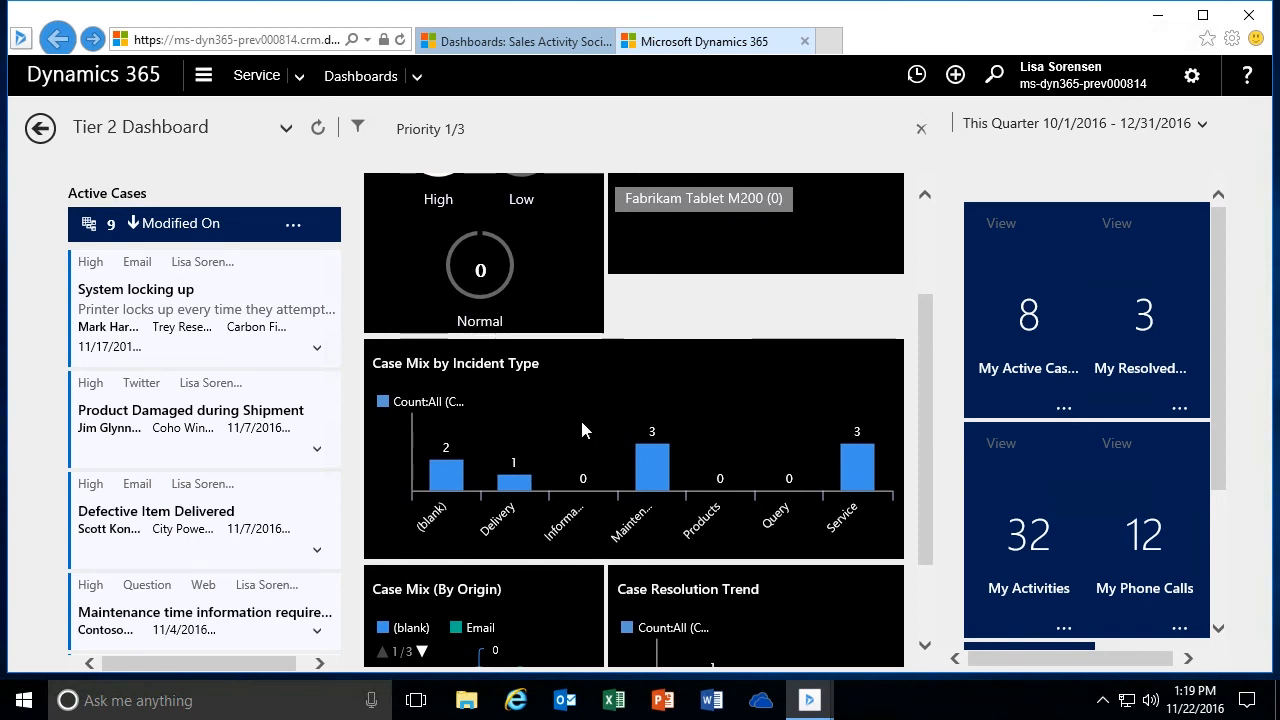
{"action": "left_click", "coordinate": [857, 476]}
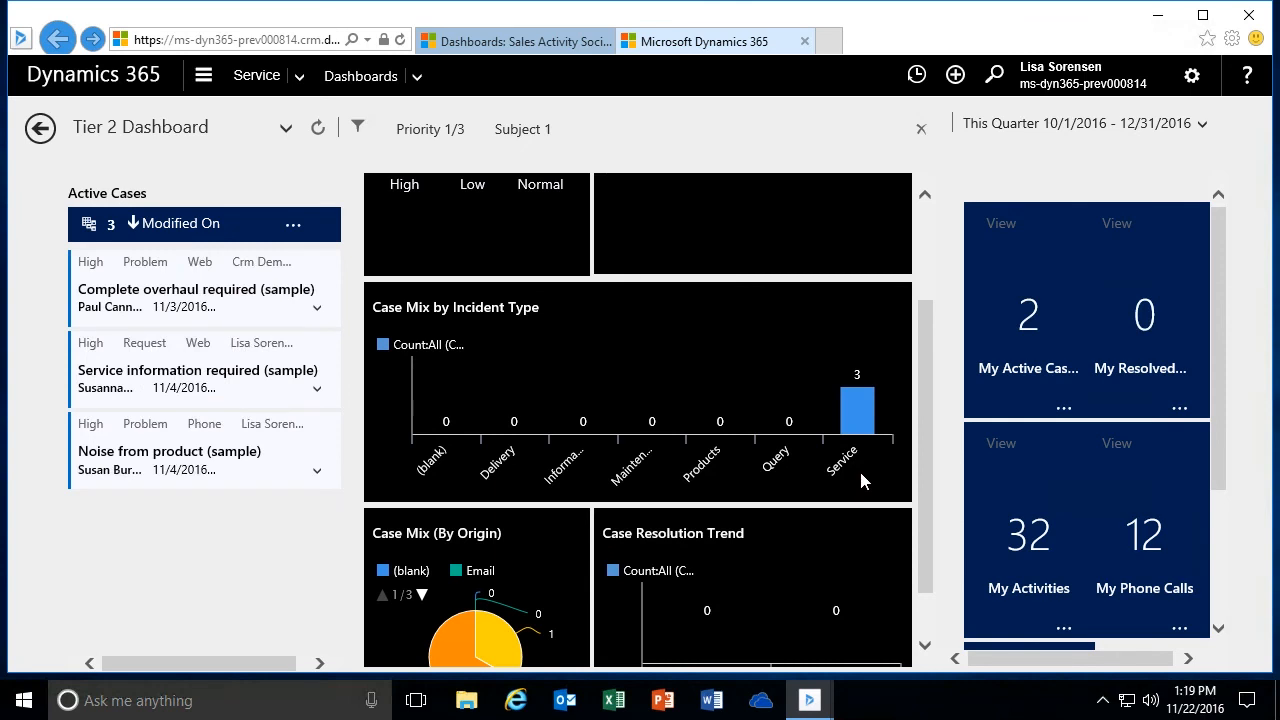
{"action": "scroll", "coordinate": [925, 395], "scroll_direction": "down", "scroll_amount": 1}
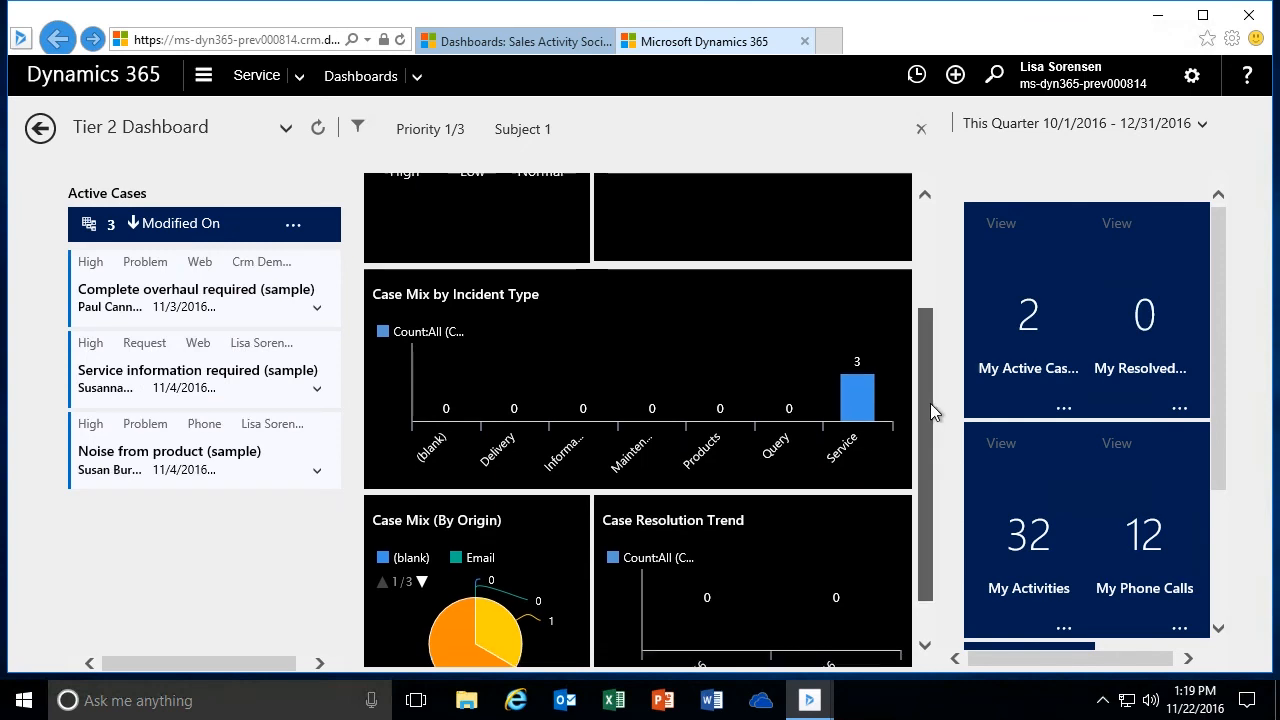
{"action": "mouse_move", "coordinate": [493, 578]}
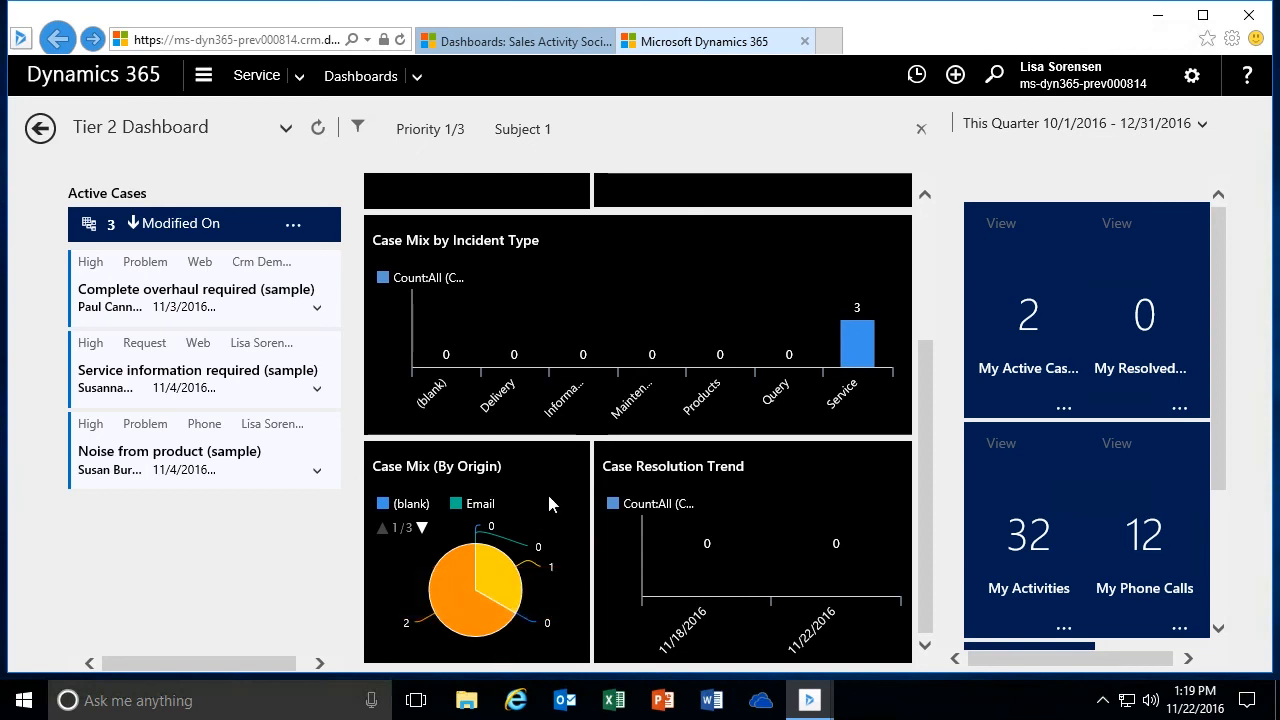
{"action": "left_click", "coordinate": [500, 580]}
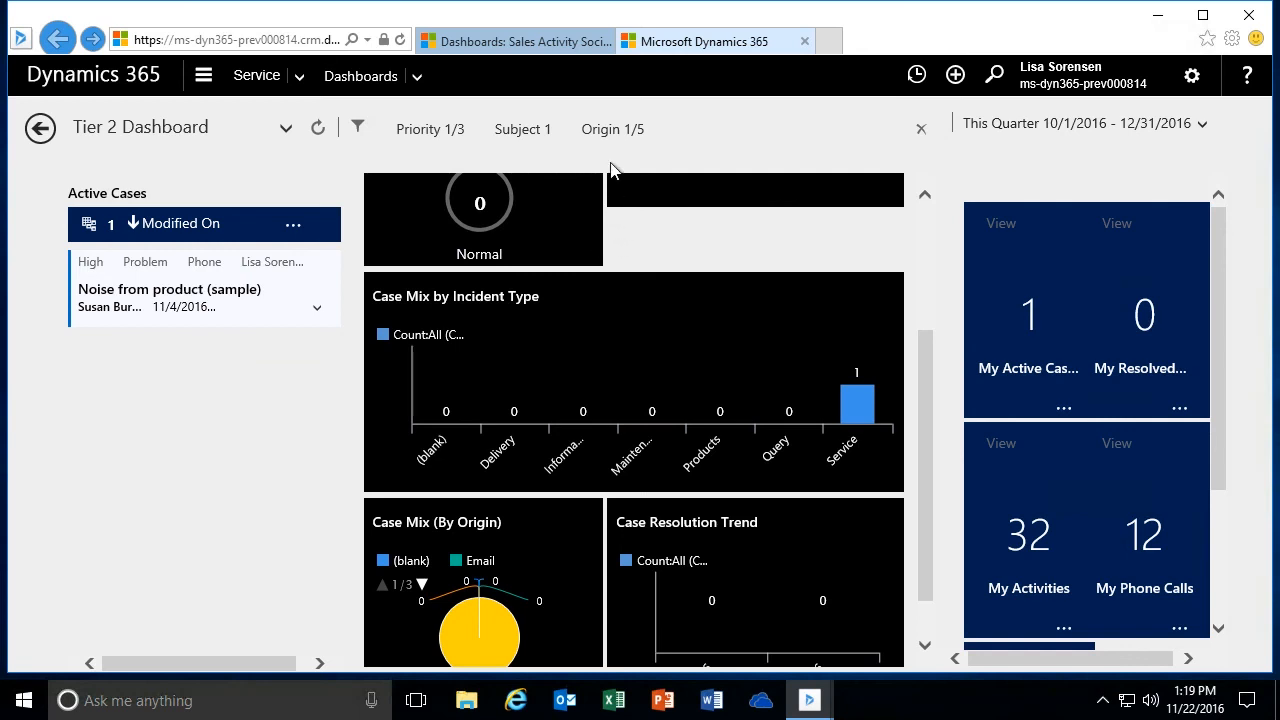
- Remove the Subject filter from the dashboard, and clear the remaining Priority and Origin filters
{"action": "mouse_move", "coordinate": [620, 135]}
{"action": "left_click", "coordinate": [562, 131]}
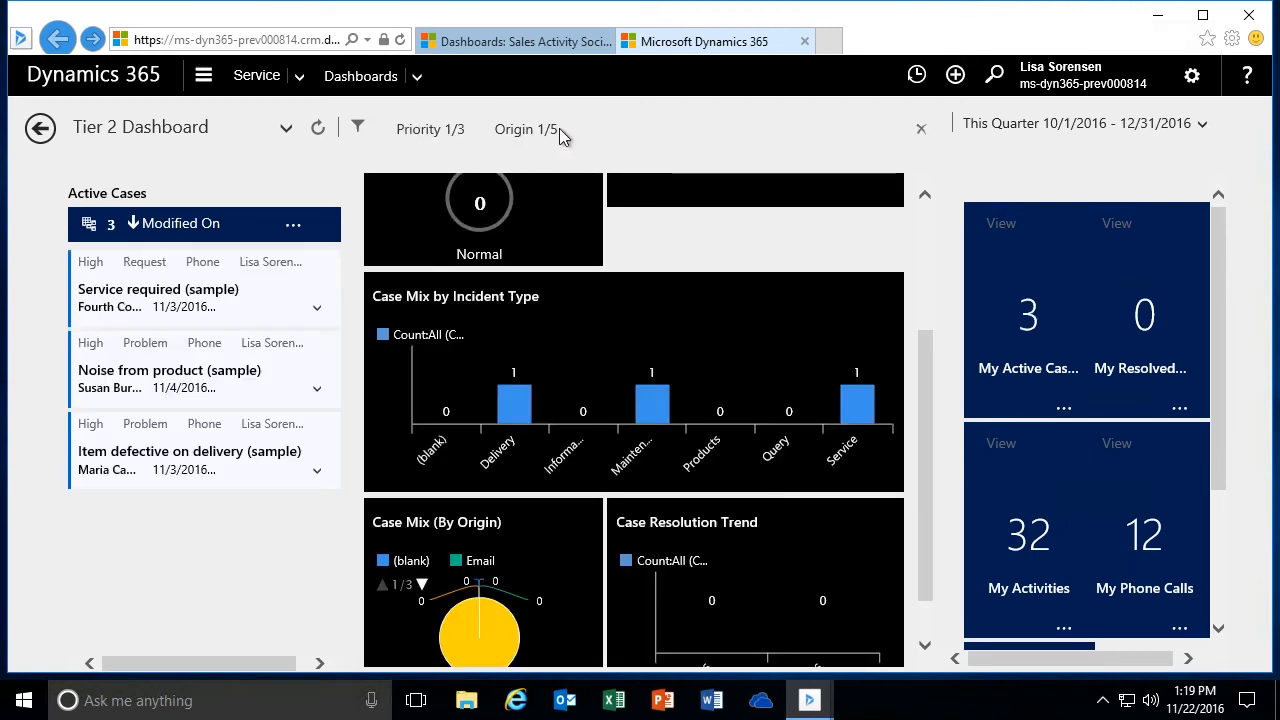
{"action": "left_click_drag", "start_coordinate": [923, 349], "coordinate": [922, 202]}
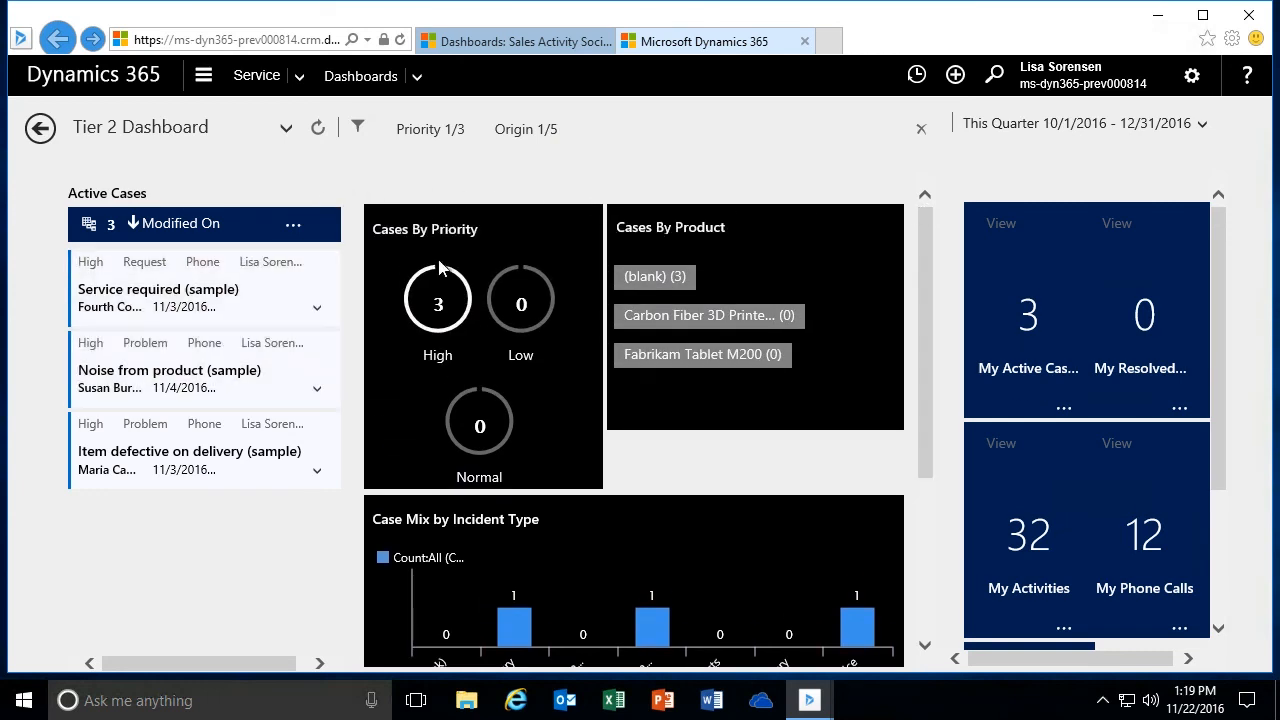
{"action": "left_click_drag", "start_coordinate": [925, 270], "coordinate": [931, 229]}
{"action": "left_click", "coordinate": [921, 131]}
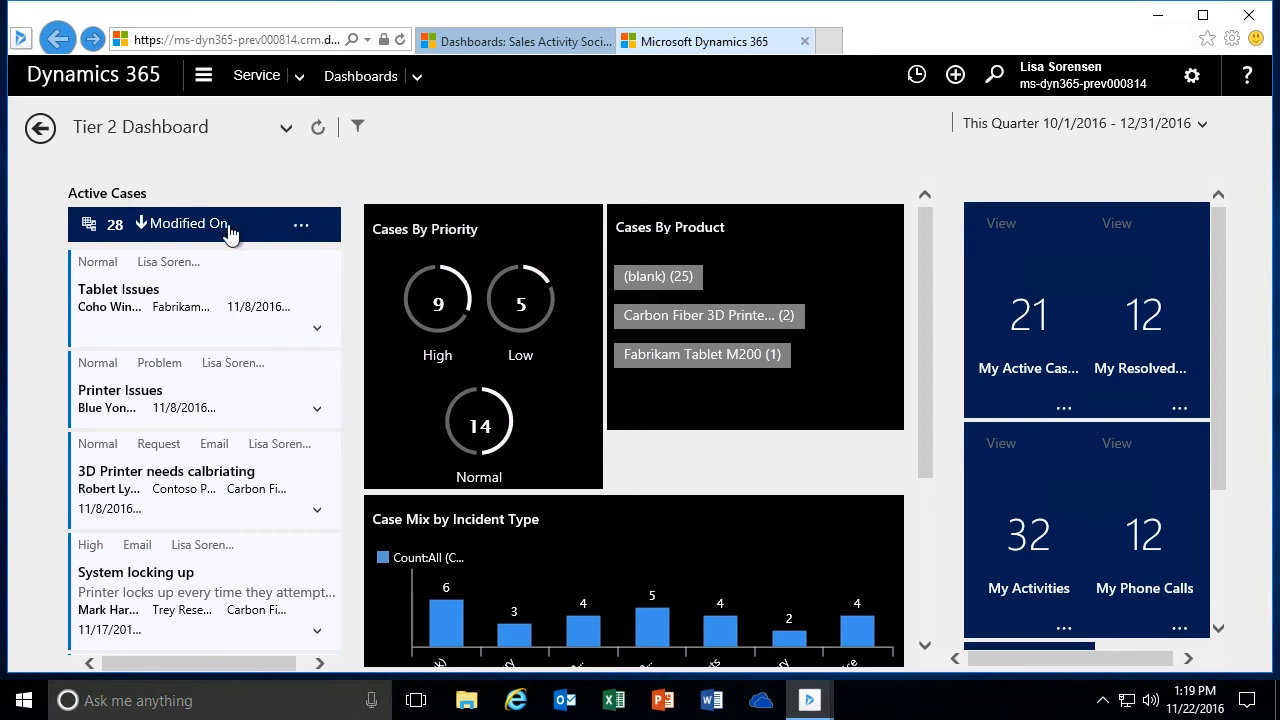
- Sort the Active Cases stream by Resolve By SLA Status and browse through the sorted cases
{"action": "left_click", "coordinate": [302, 228]}
{"action": "left_click", "coordinate": [290, 253]}
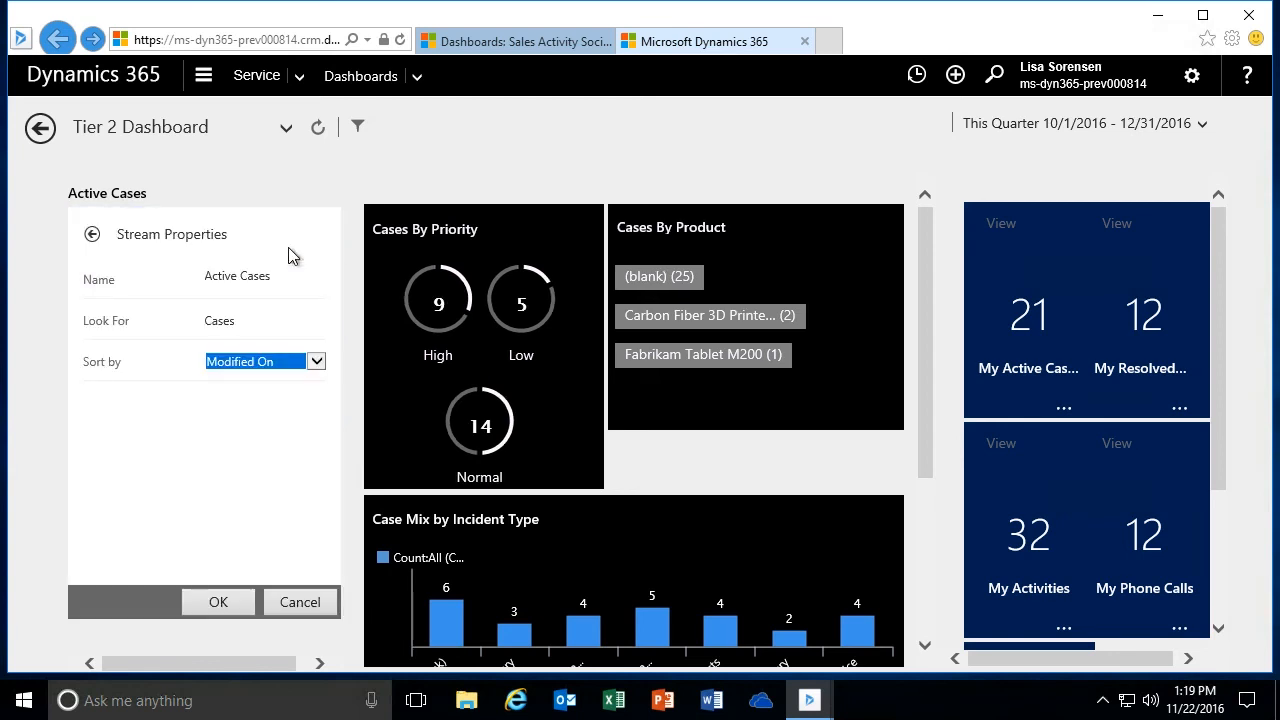
{"action": "left_click", "coordinate": [320, 366]}
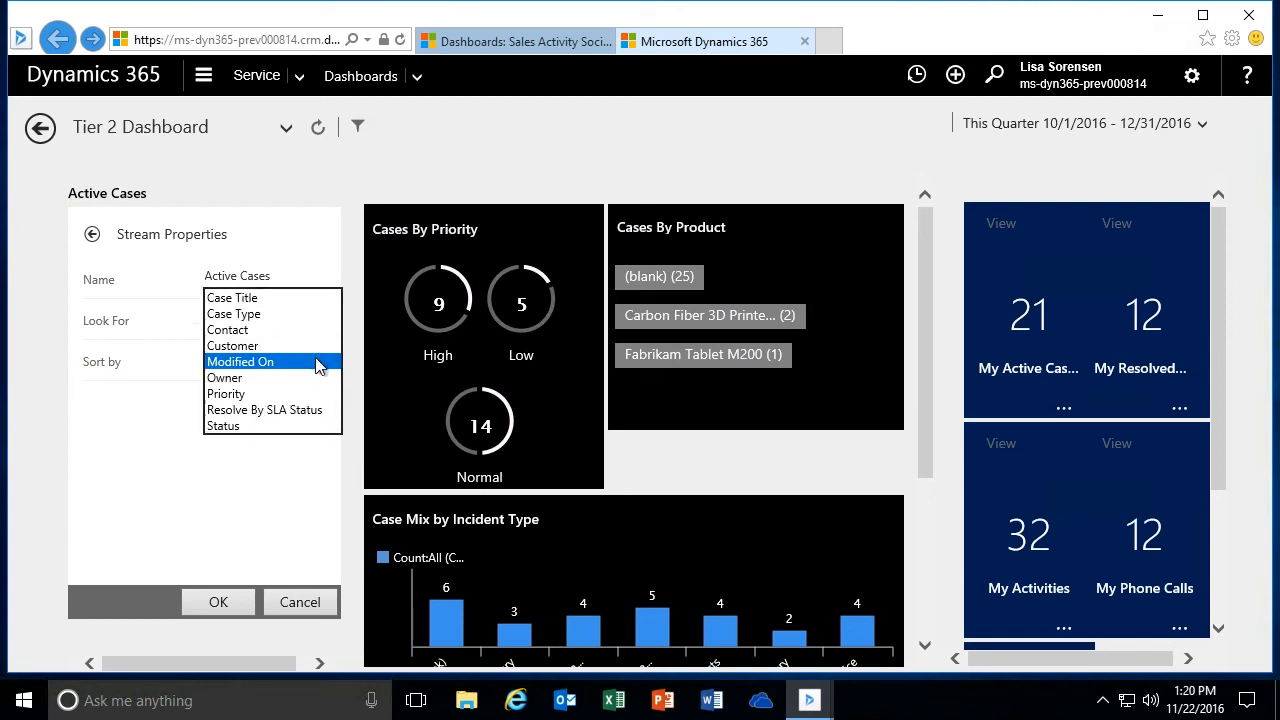
{"action": "left_click", "coordinate": [291, 411]}
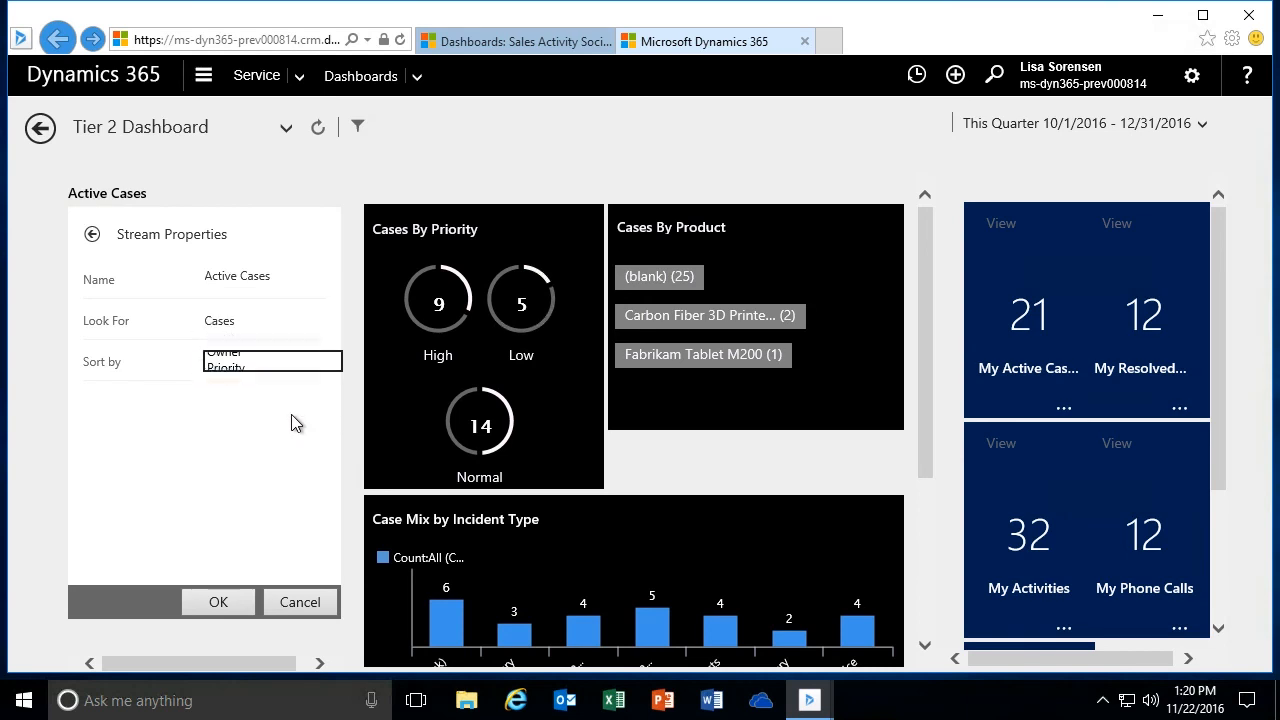
{"action": "left_click", "coordinate": [216, 606]}
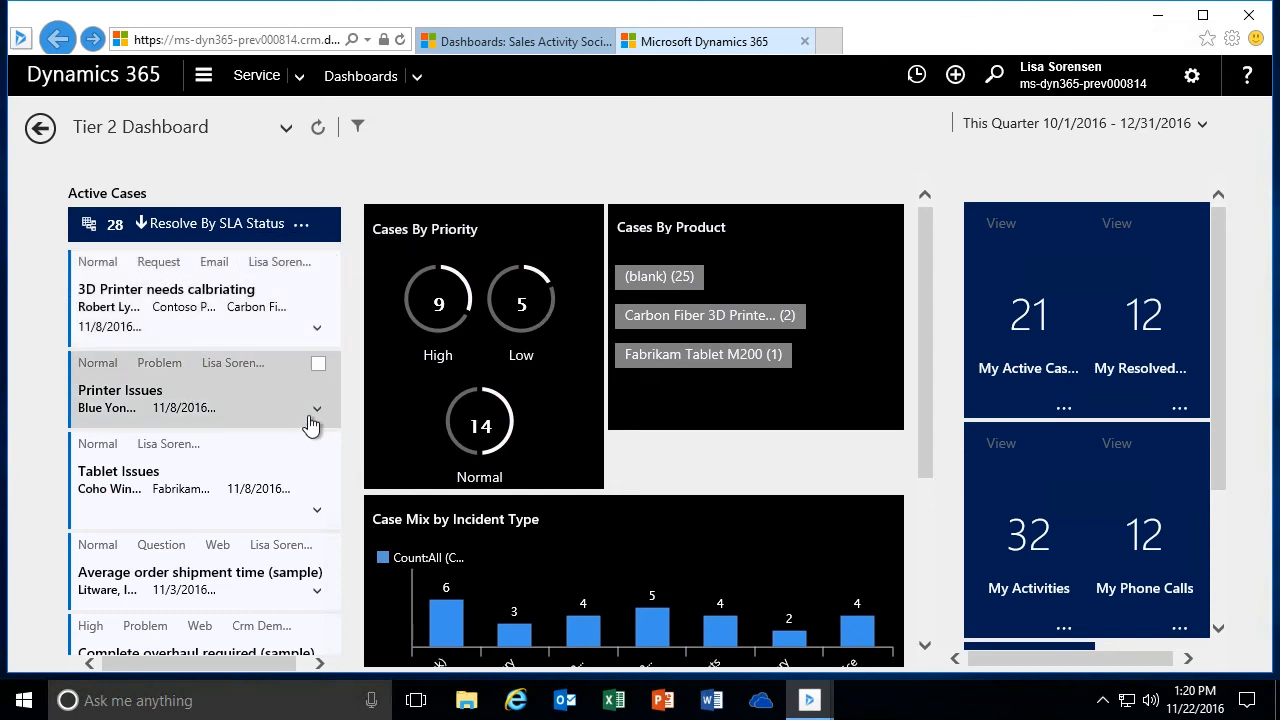
{"action": "scroll", "coordinate": [310, 428], "scroll_direction": "down", "scroll_amount": 1}
{"action": "scroll", "coordinate": [310, 428], "scroll_direction": "down", "scroll_amount": 6}
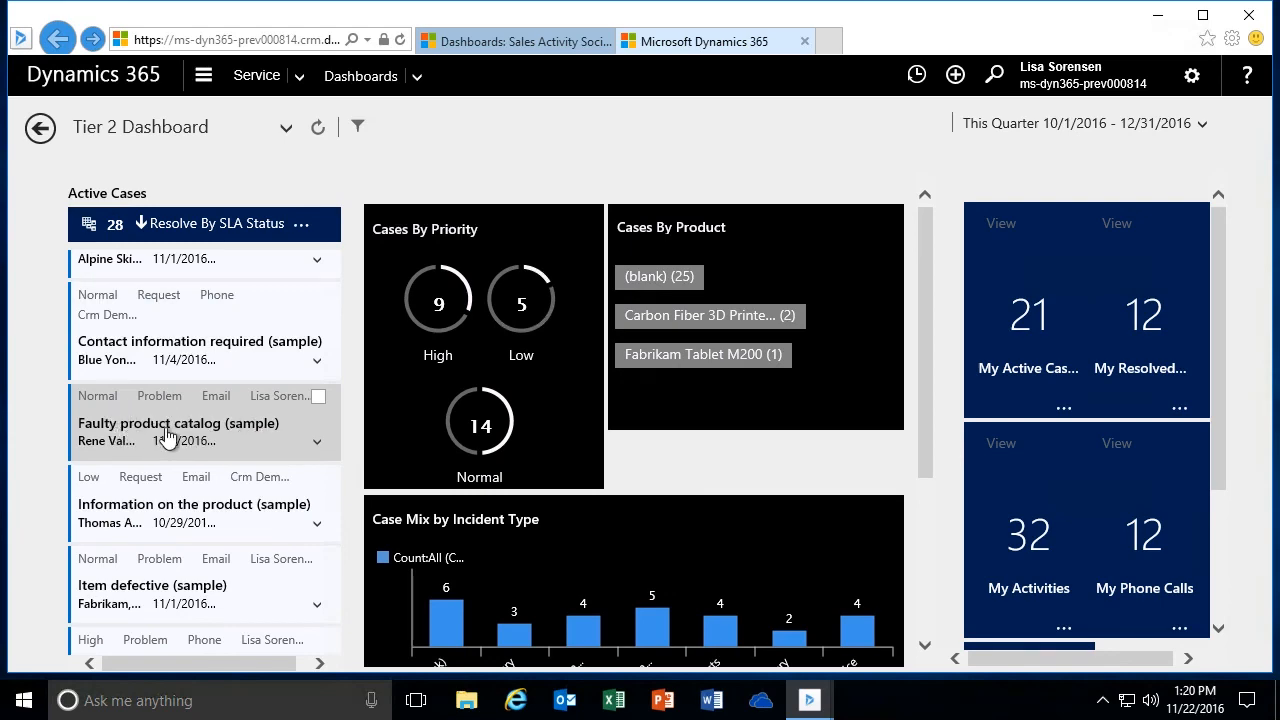
{"action": "scroll", "coordinate": [309, 451], "scroll_direction": "down", "scroll_amount": 3}
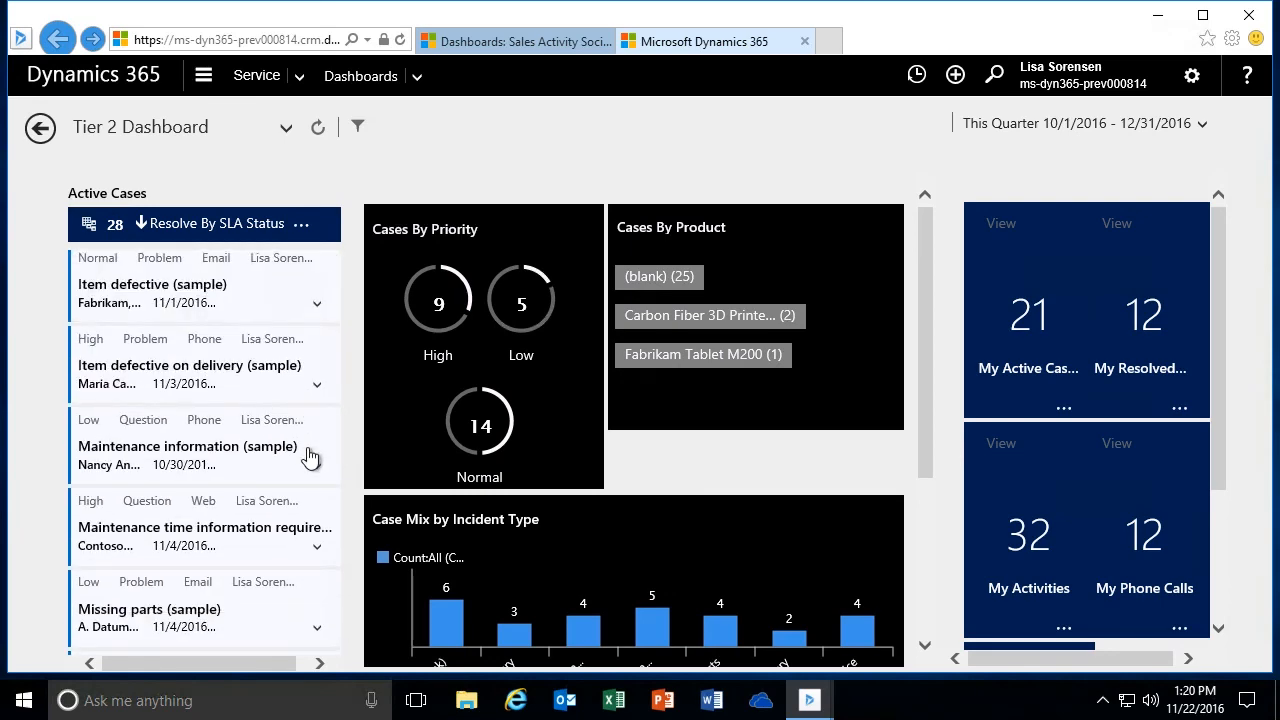
{"action": "scroll", "coordinate": [309, 457], "scroll_direction": "down", "scroll_amount": 4}
{"action": "scroll", "coordinate": [309, 455], "scroll_direction": "up", "scroll_amount": 10}
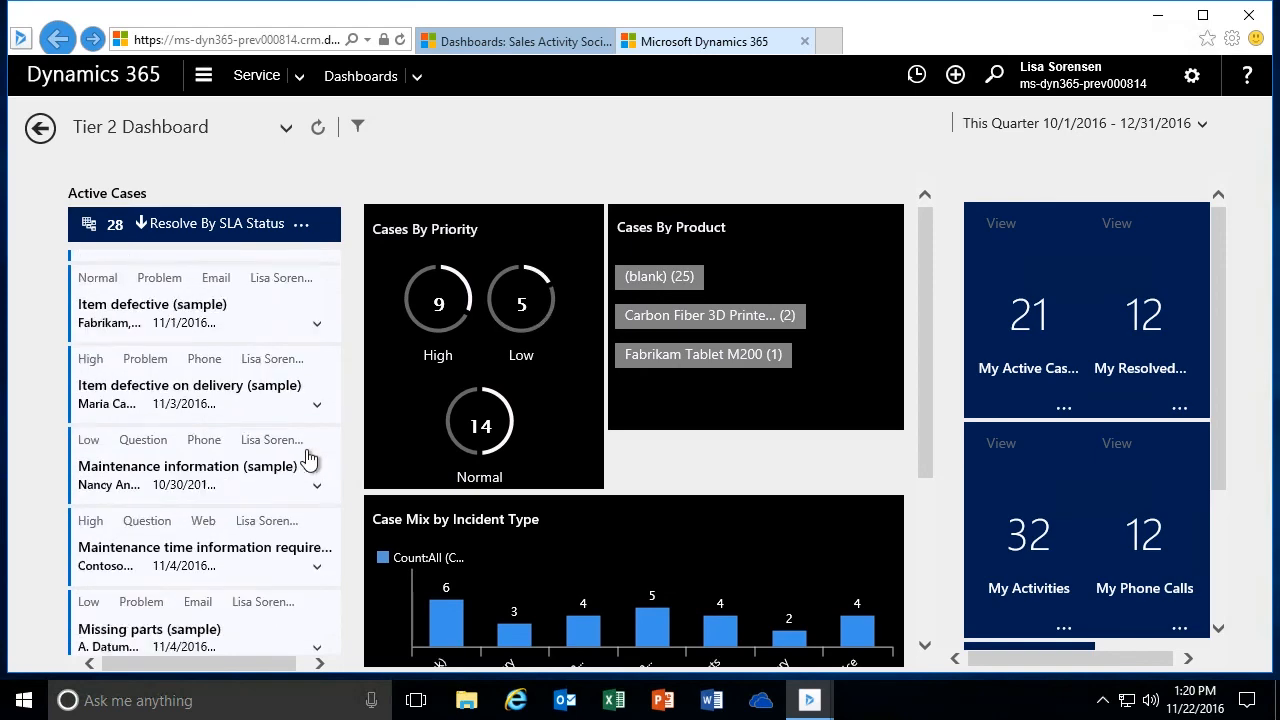
- Sort the Active Cases stream by Owner, and toggle the order to ascending and back to descending
{"action": "left_click", "coordinate": [302, 225]}
{"action": "left_click", "coordinate": [285, 254]}
{"action": "left_click", "coordinate": [316, 361]}
{"action": "left_click", "coordinate": [247, 332]}
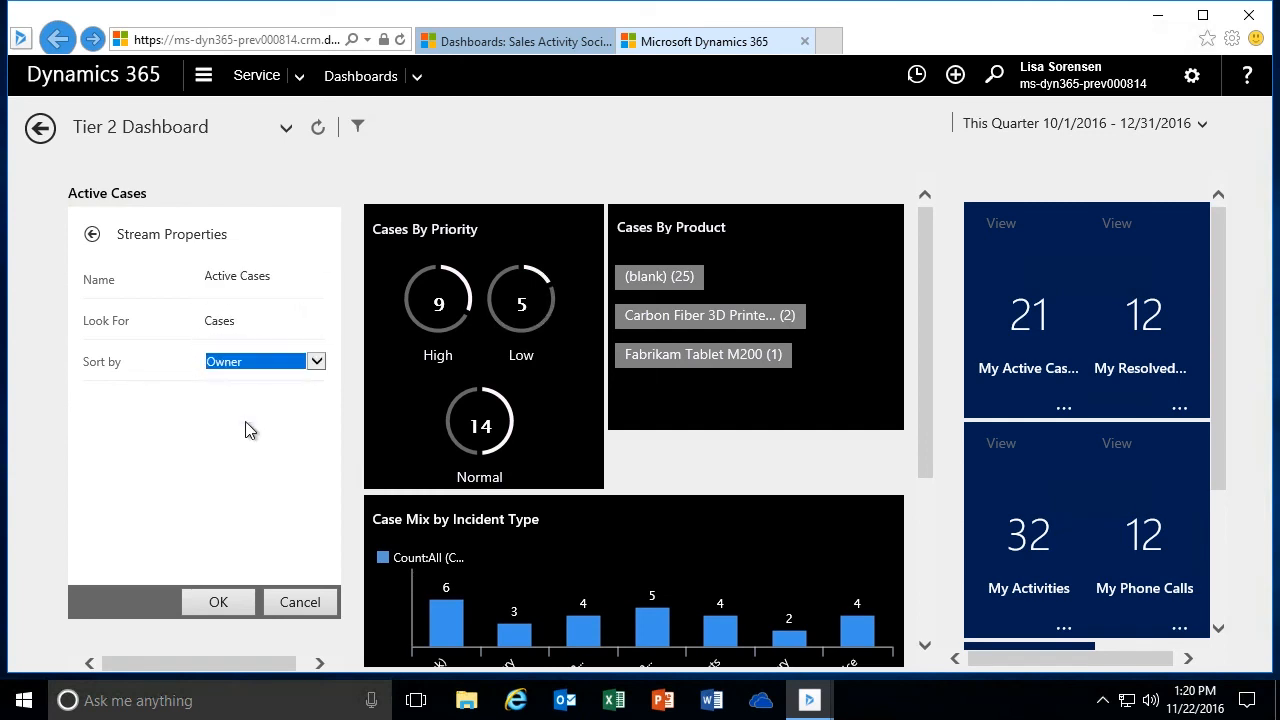
{"action": "left_click", "coordinate": [218, 601]}
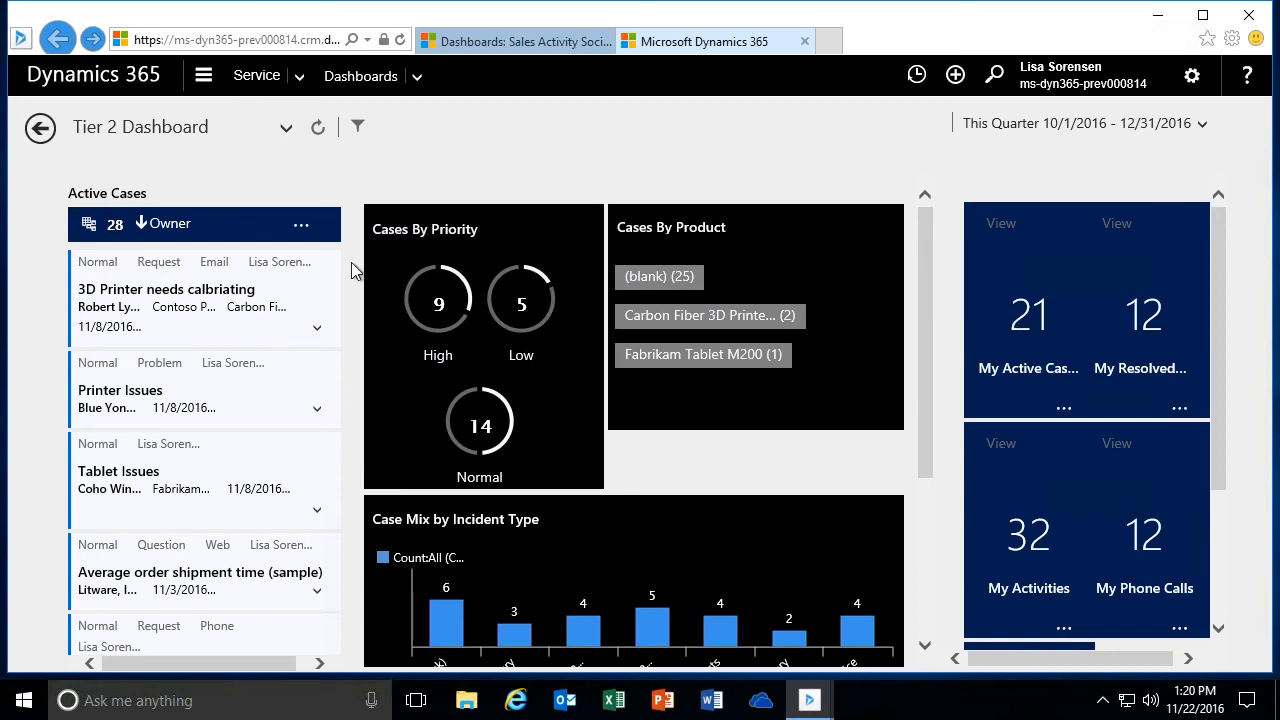
{"action": "left_click", "coordinate": [165, 224]}
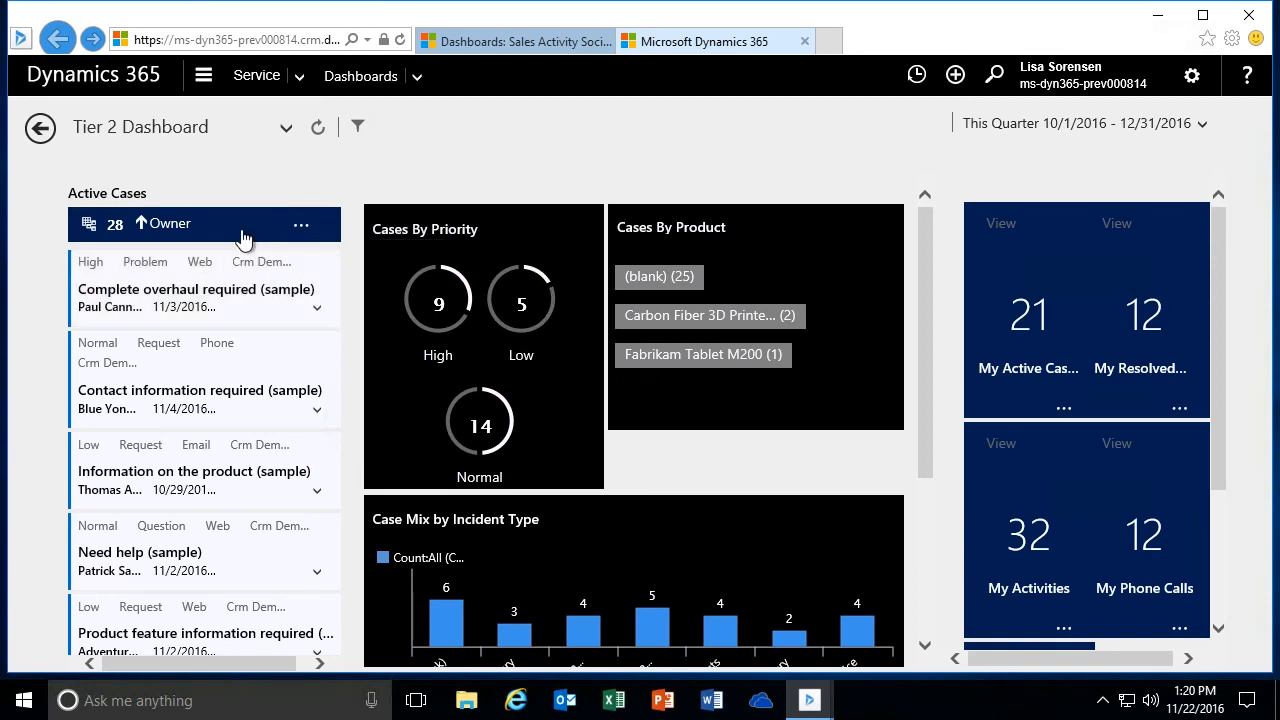
{"action": "left_click", "coordinate": [176, 227]}
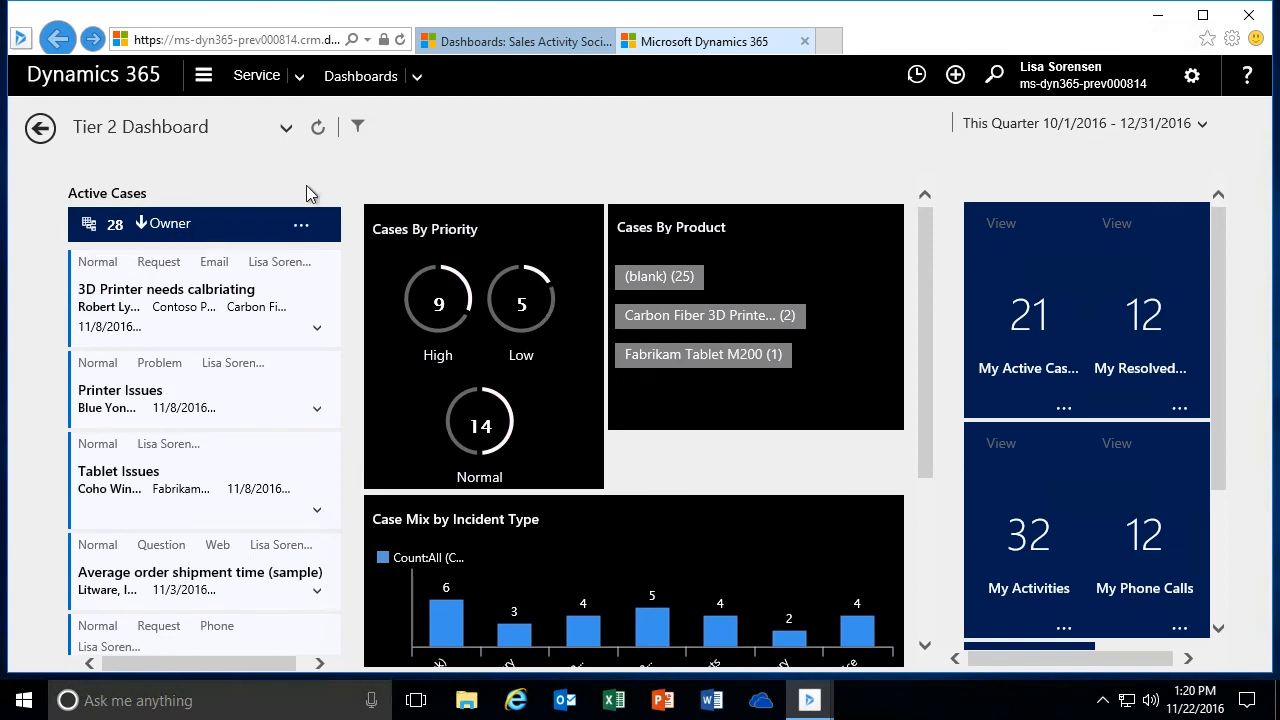
- Set the Active Cases stream's sort field back to Modified On
{"action": "left_click", "coordinate": [301, 224]}
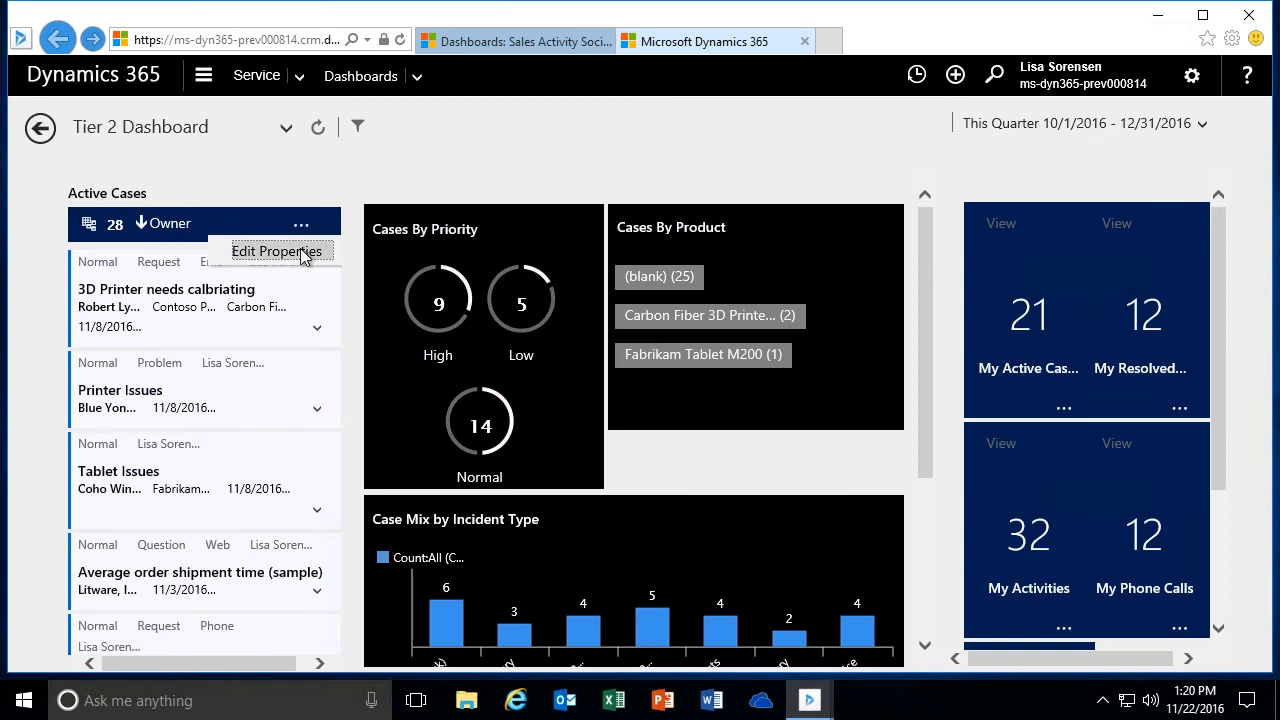
{"action": "left_click", "coordinate": [300, 252]}
{"action": "left_click", "coordinate": [316, 362]}
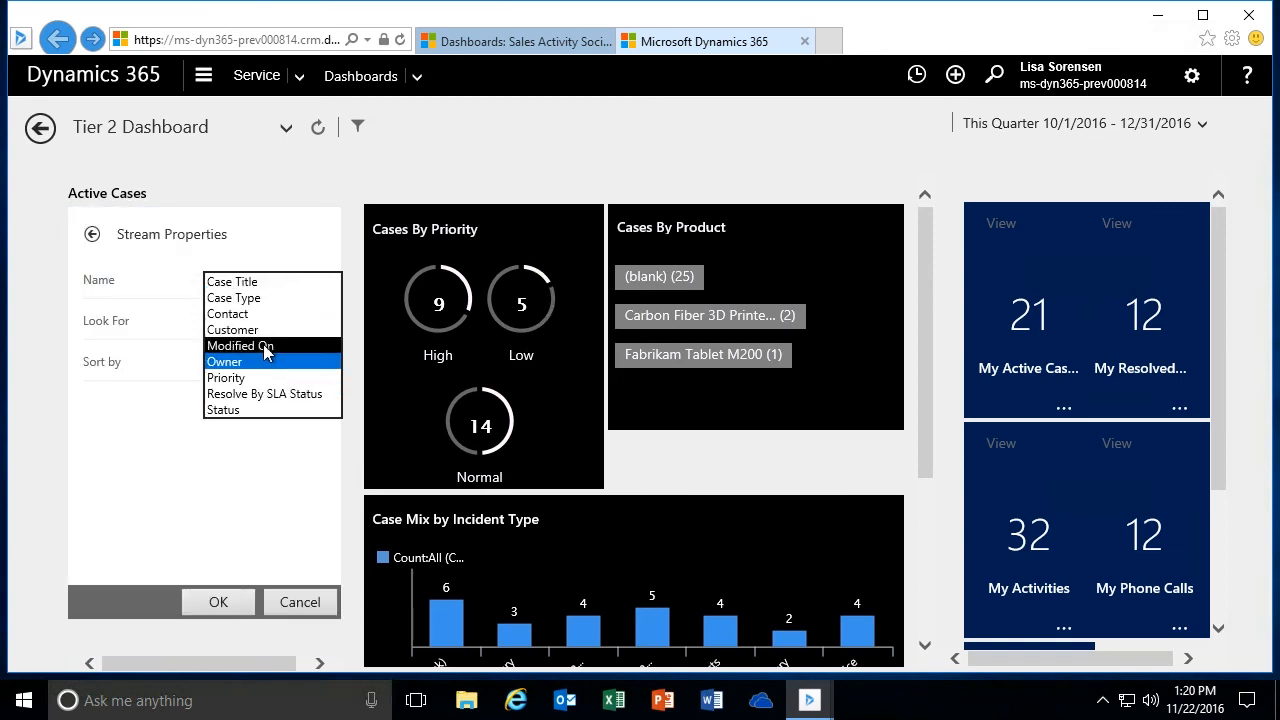
{"action": "left_click", "coordinate": [268, 346]}
{"action": "left_click", "coordinate": [222, 602]}
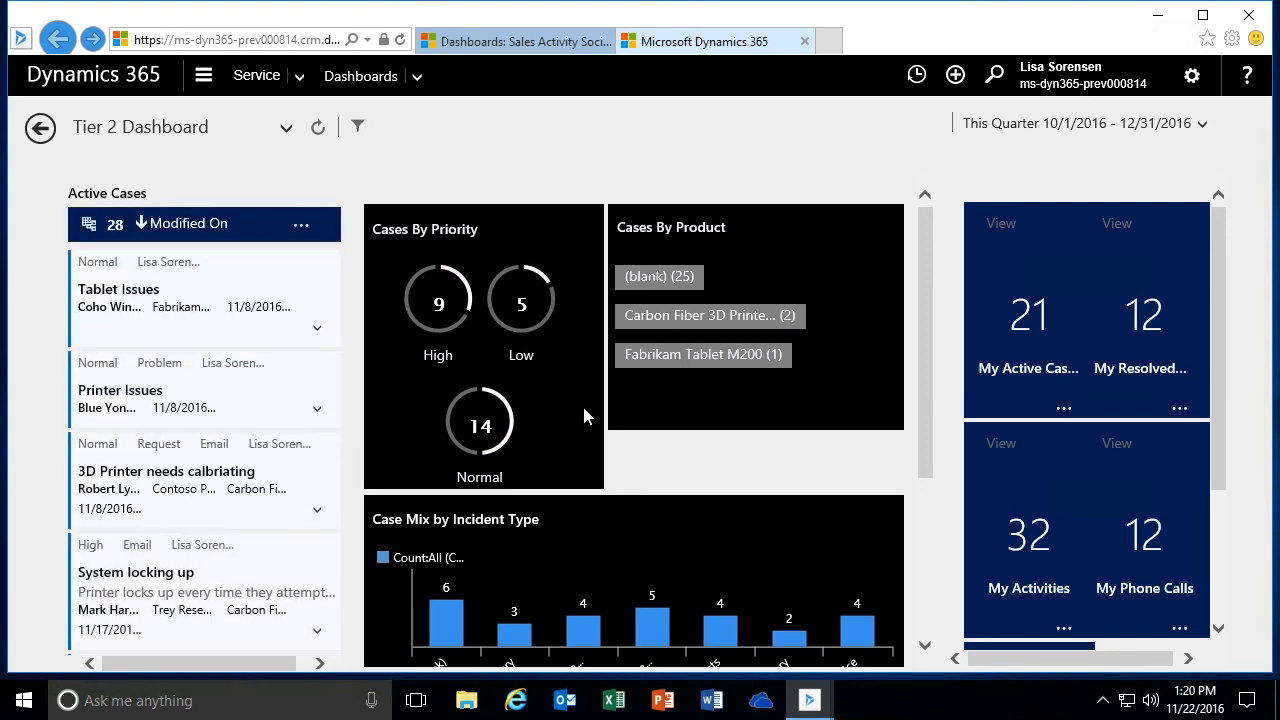
- Apply a global filter for the Bllue Yonder Annual Support entitlement to the dashboard, and clear it
{"action": "left_click_drag", "start_coordinate": [927, 330], "coordinate": [921, 365]}
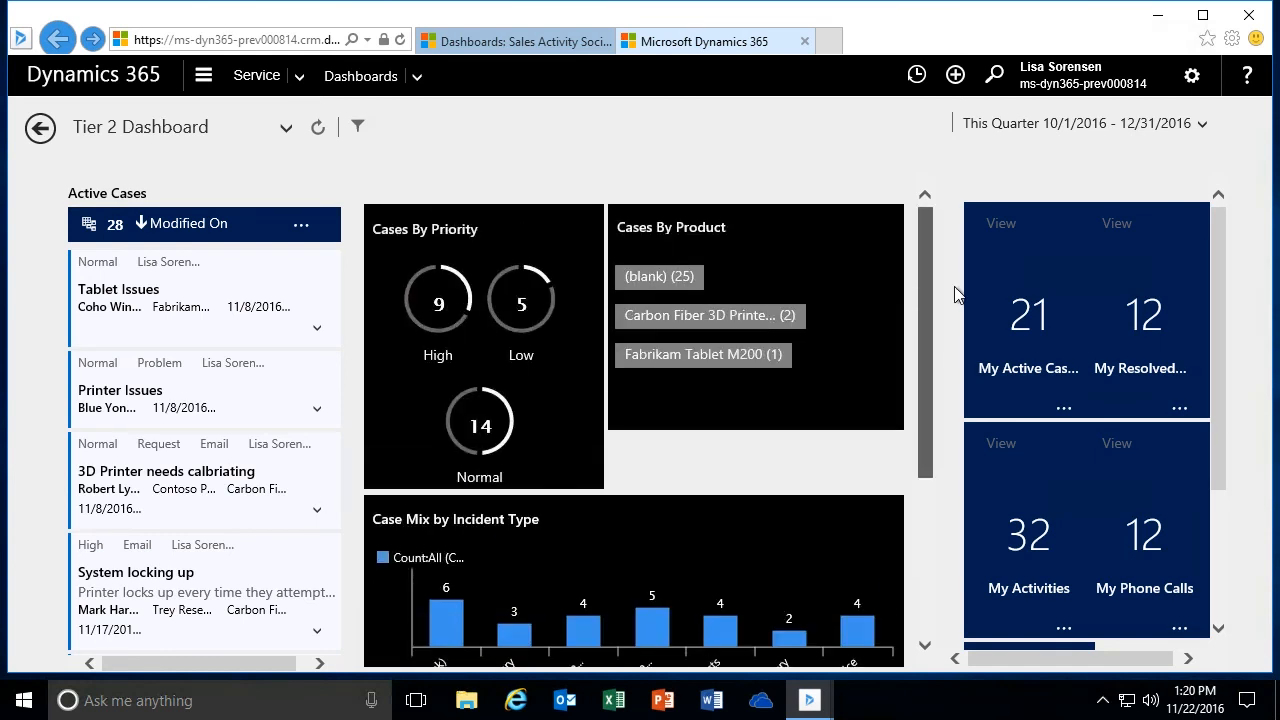
{"action": "left_click", "coordinate": [358, 128]}
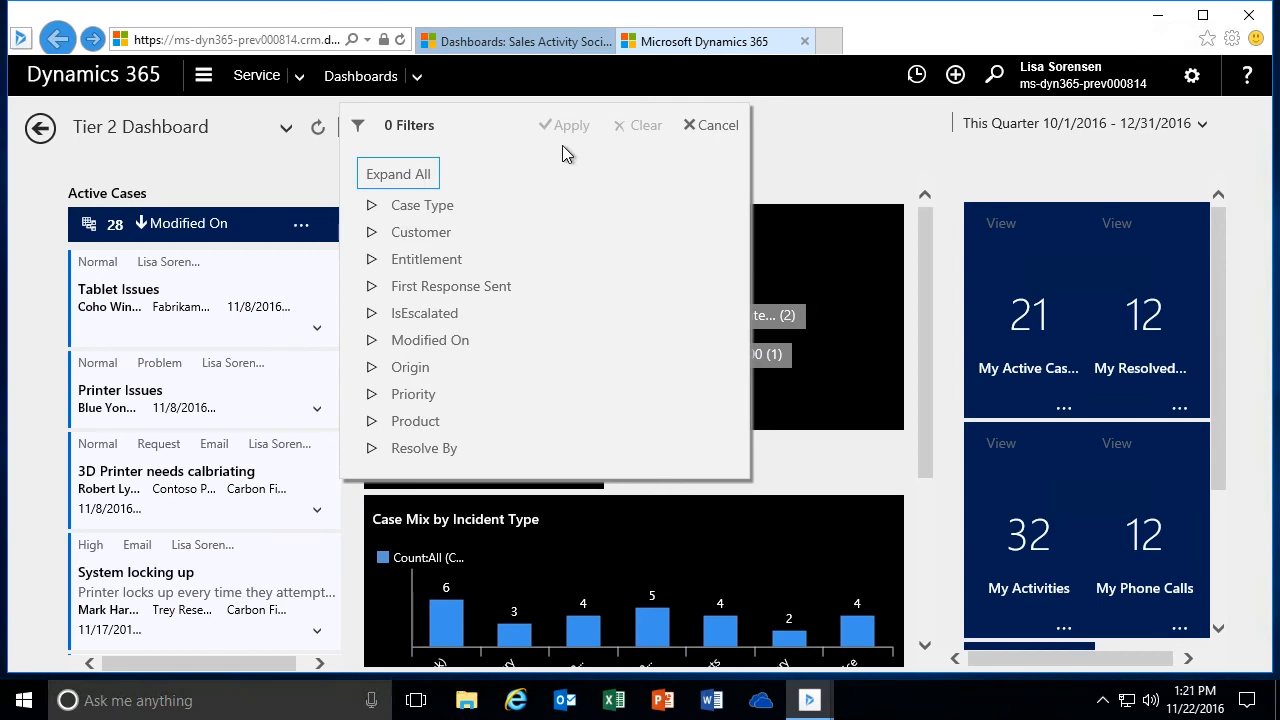
{"action": "left_click", "coordinate": [372, 260]}
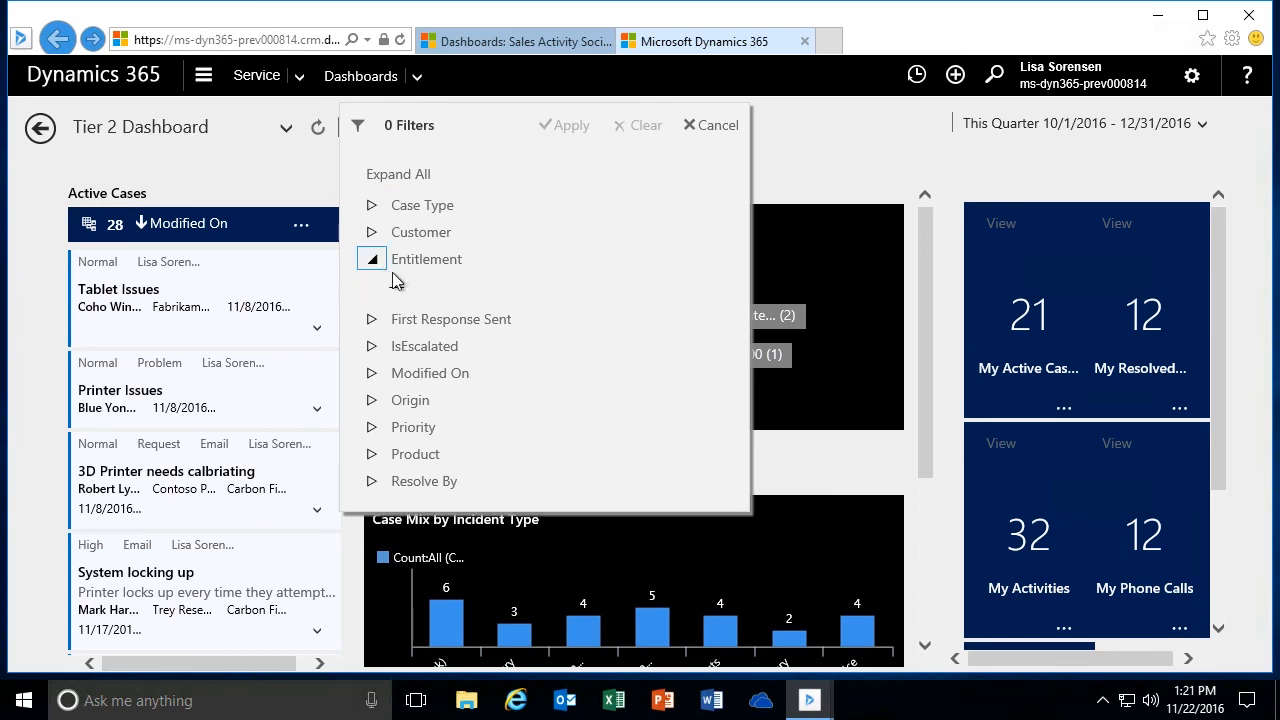
{"action": "left_click", "coordinate": [683, 302]}
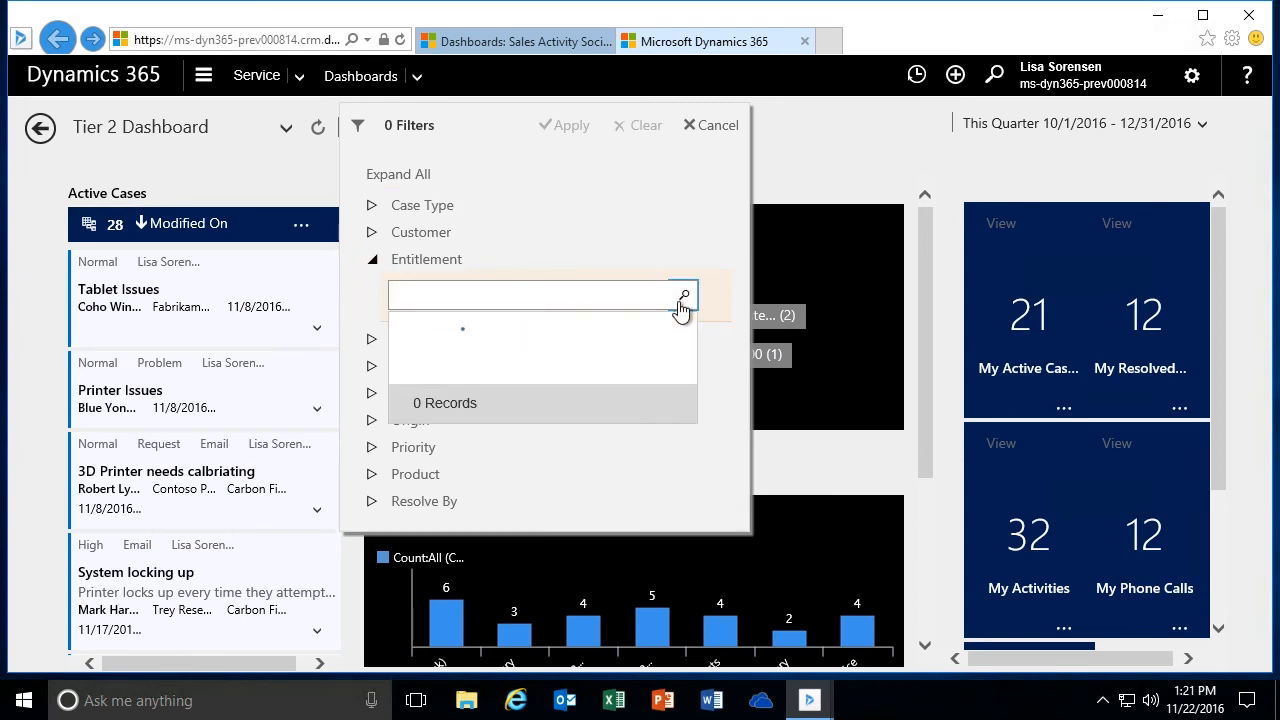
{"action": "left_click", "coordinate": [525, 435]}
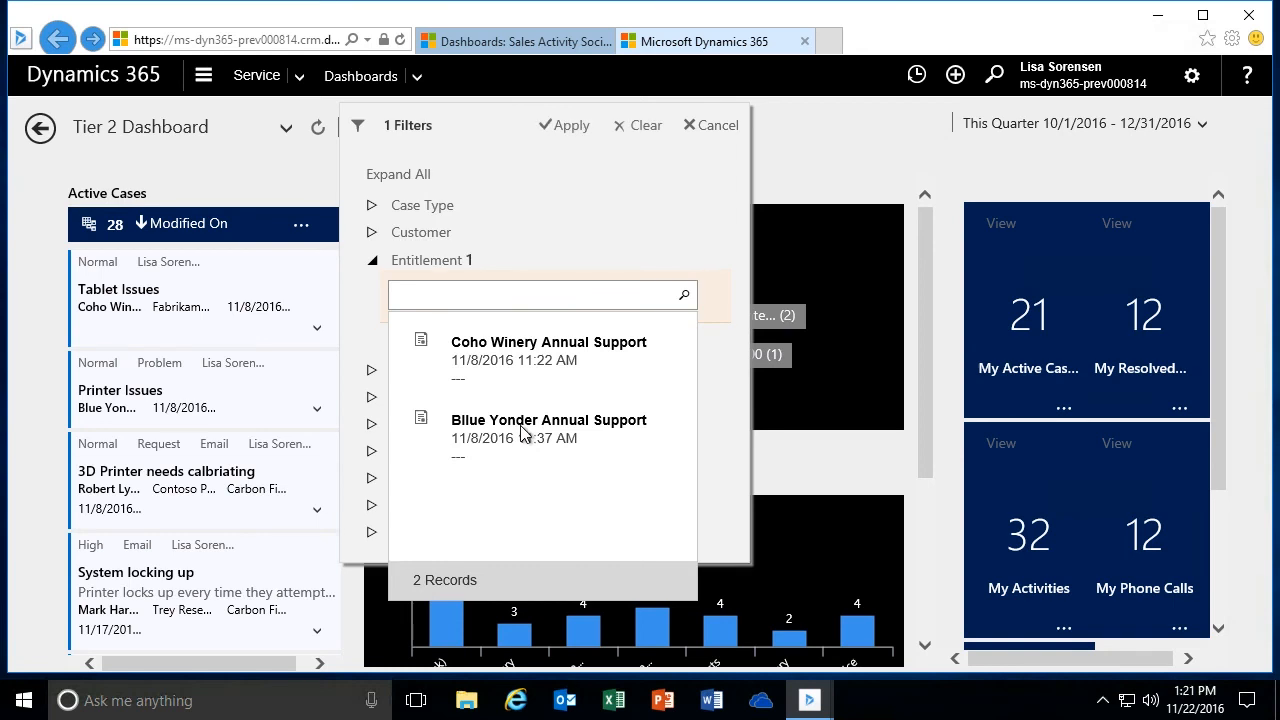
{"action": "left_click", "coordinate": [729, 460]}
{"action": "left_click", "coordinate": [568, 126]}
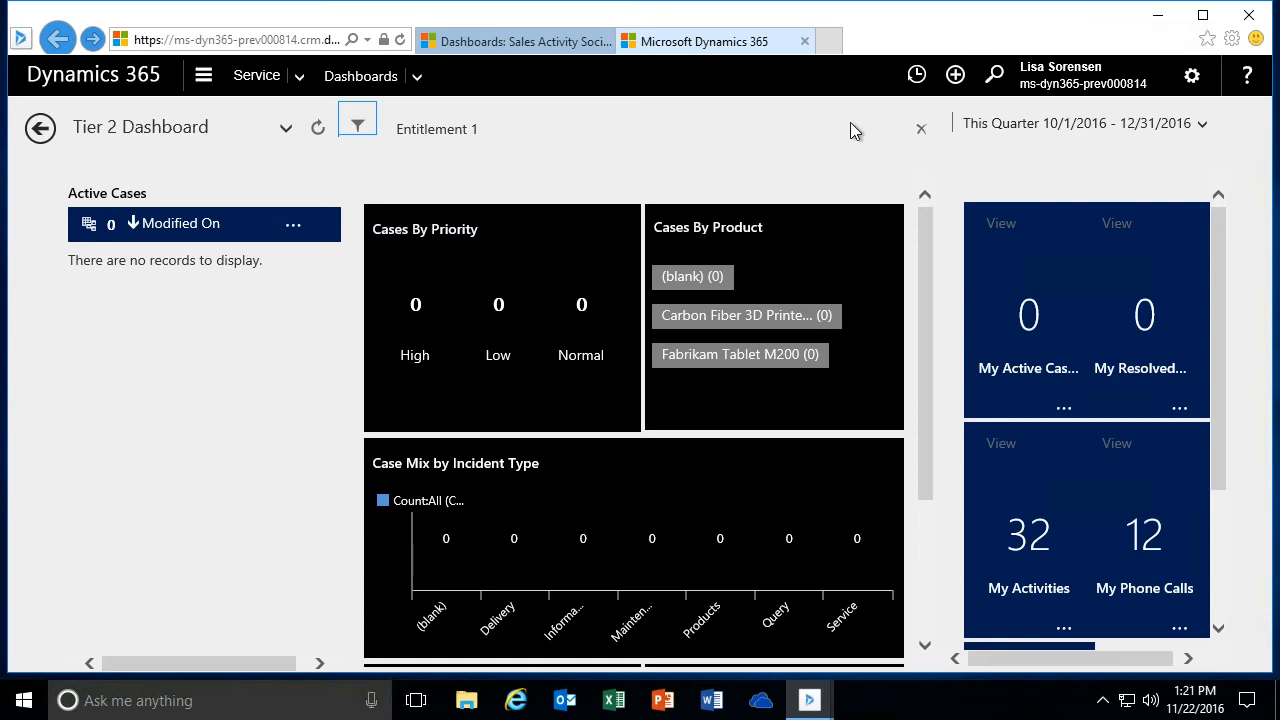
{"action": "left_click", "coordinate": [920, 133]}
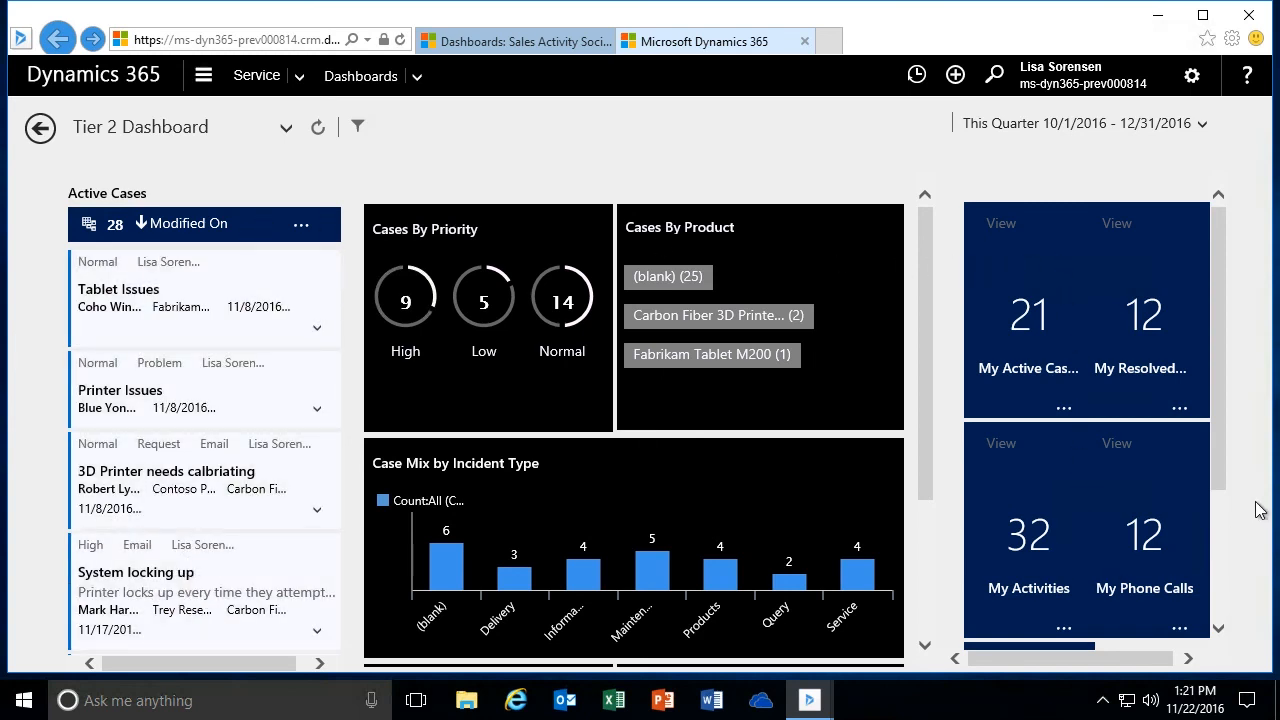
- Preview the list of records behind the My Active Cases tile
{"action": "mouse_move", "coordinate": [1218, 466]}
{"action": "left_mouse_down"}
{"action": "mouse_move", "coordinate": [1230, 565]}
{"action": "mouse_move", "coordinate": [1216, 447]}
{"action": "left_mouse_up"}
{"action": "left_click", "coordinate": [1221, 469]}
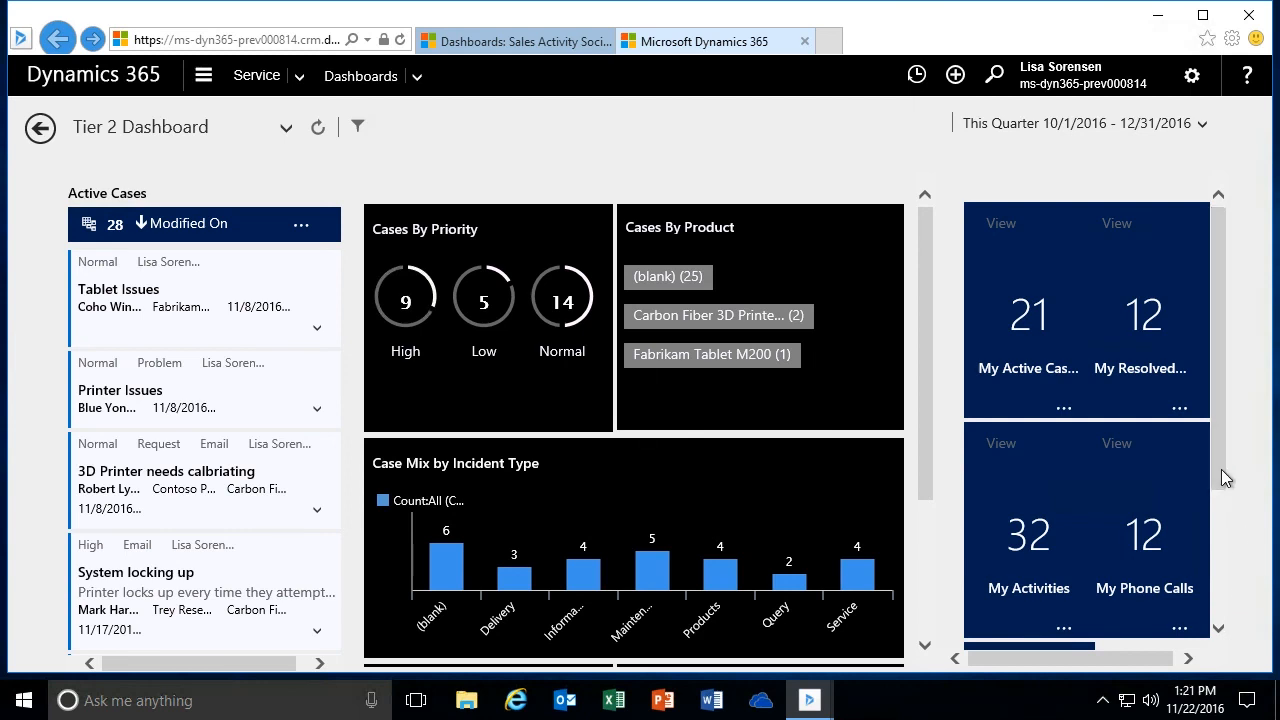
{"action": "left_click", "coordinate": [1026, 312]}
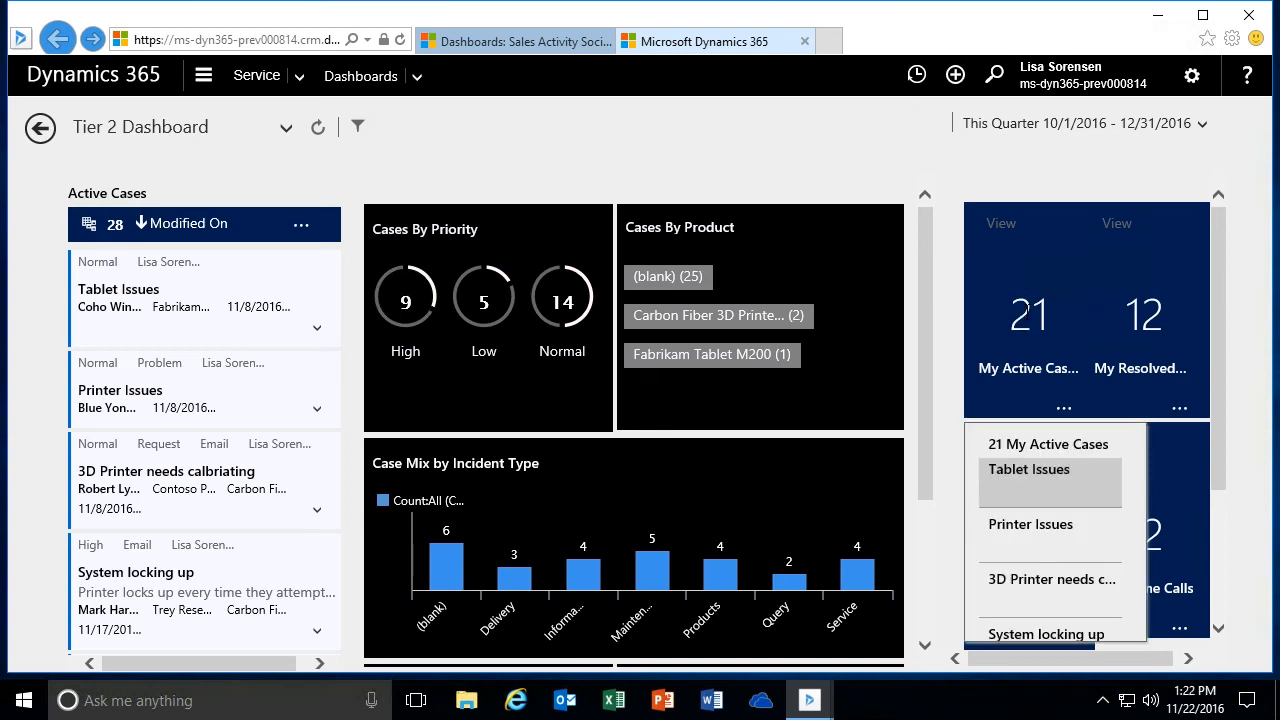
- Look through the remaining dashboard tiles down to My Tasks, and close the My Active Cases preview
{"action": "mouse_move", "coordinate": [1137, 491]}
{"action": "left_mouse_down"}
{"action": "mouse_move", "coordinate": [1134, 594]}
{"action": "mouse_move", "coordinate": [1153, 482]}
{"action": "left_mouse_up"}
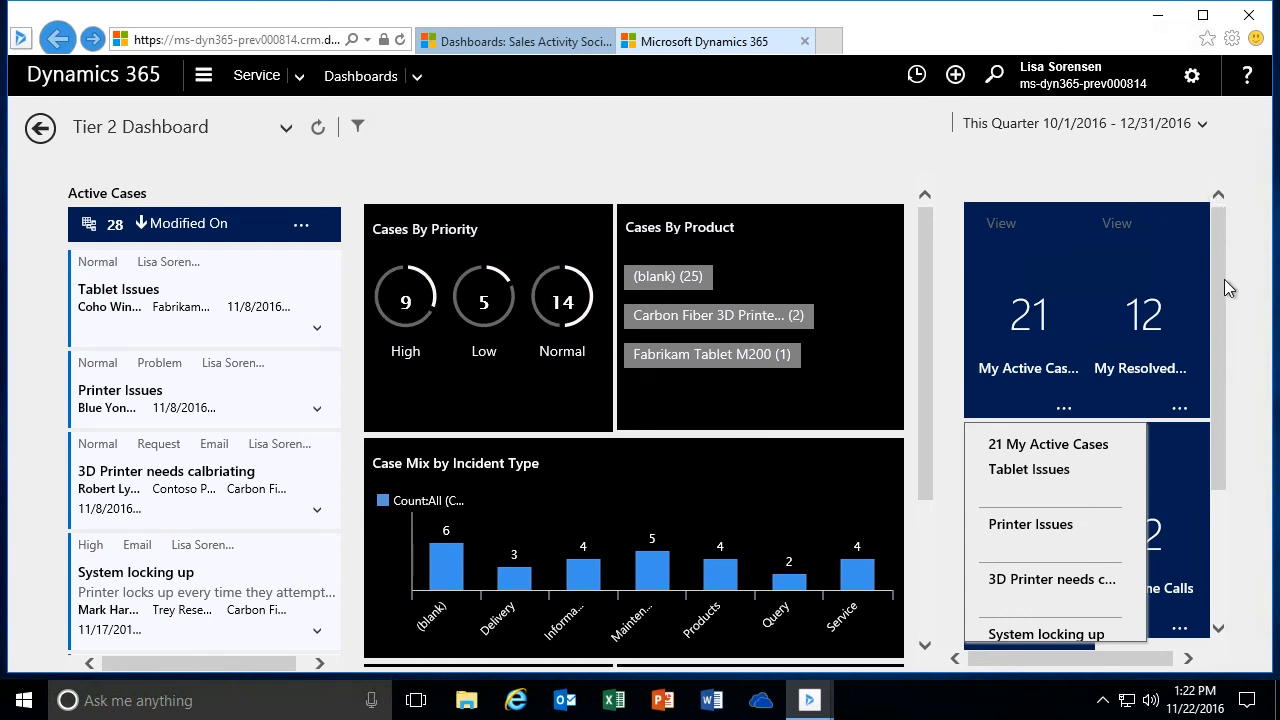
{"action": "left_click_drag", "start_coordinate": [1214, 380], "coordinate": [1218, 537]}
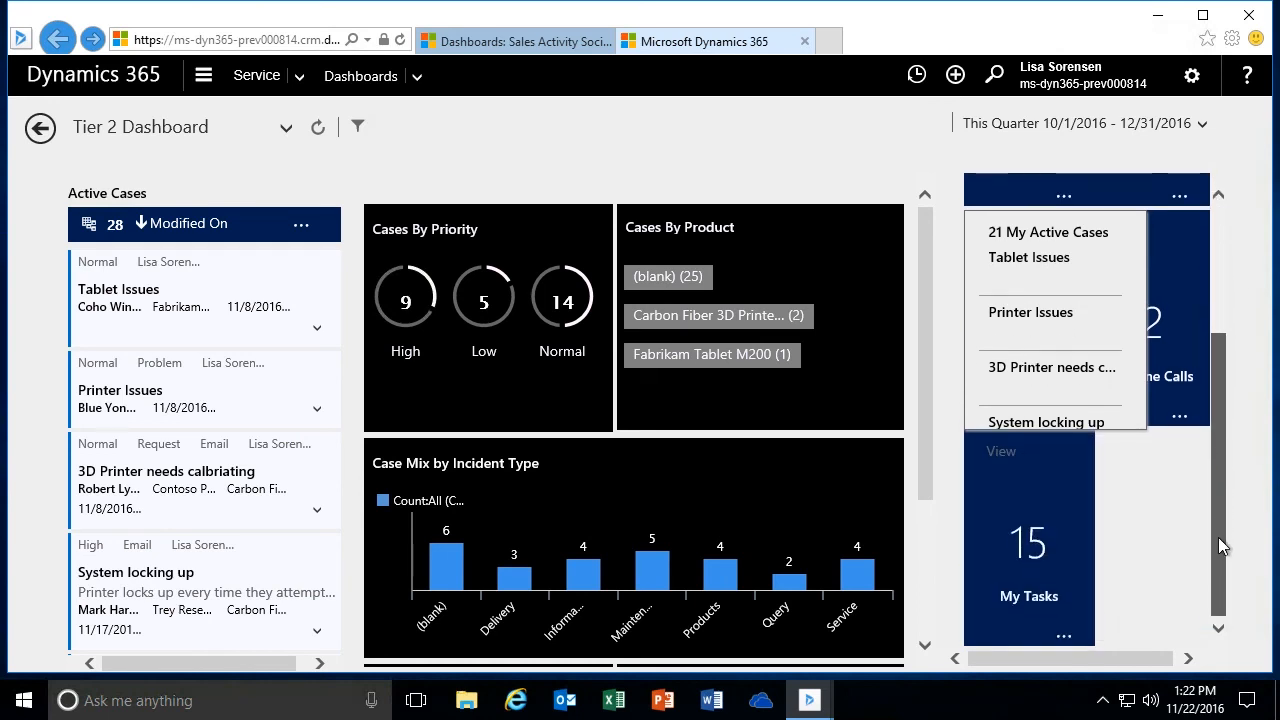
{"action": "left_click", "coordinate": [1168, 543]}
{"action": "left_click_drag", "start_coordinate": [1212, 375], "coordinate": [1216, 290]}
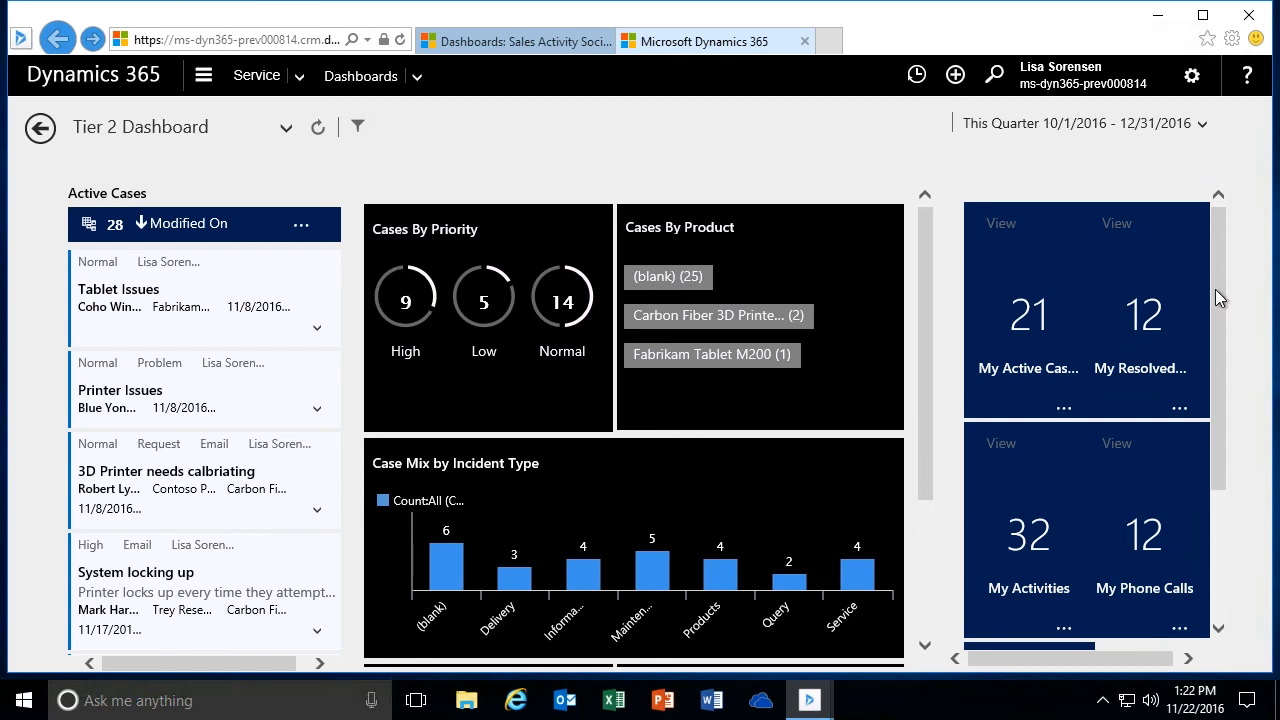
- Change the Tier 2 Dashboard's time frame to This Month, and set it back to This Quarter
{"action": "left_click", "coordinate": [1203, 125]}
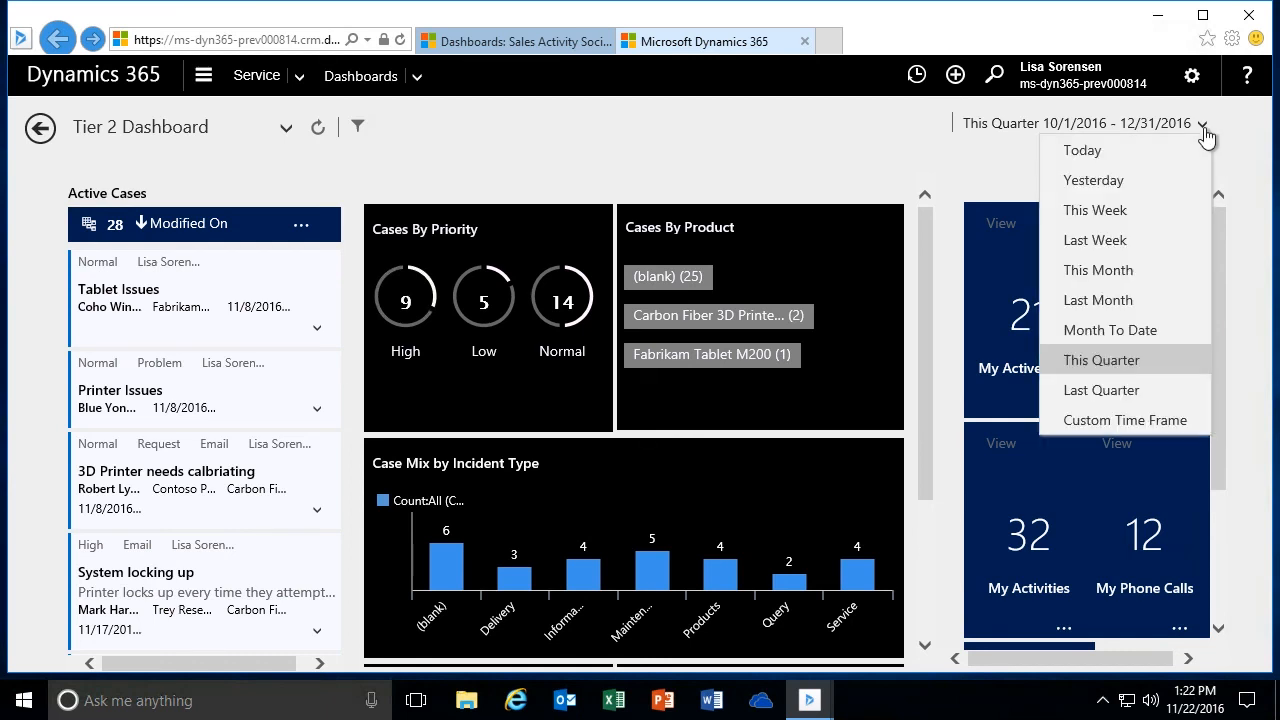
{"action": "left_click", "coordinate": [1122, 270]}
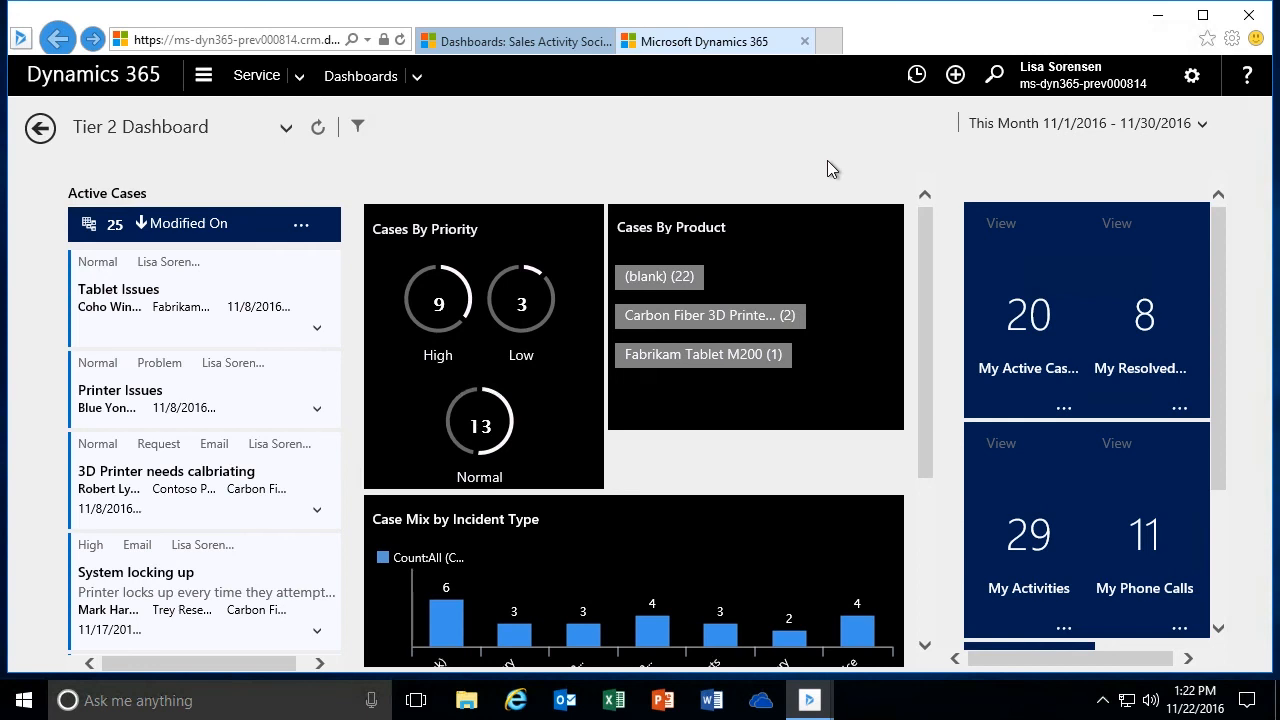
{"action": "left_click", "coordinate": [1202, 124]}
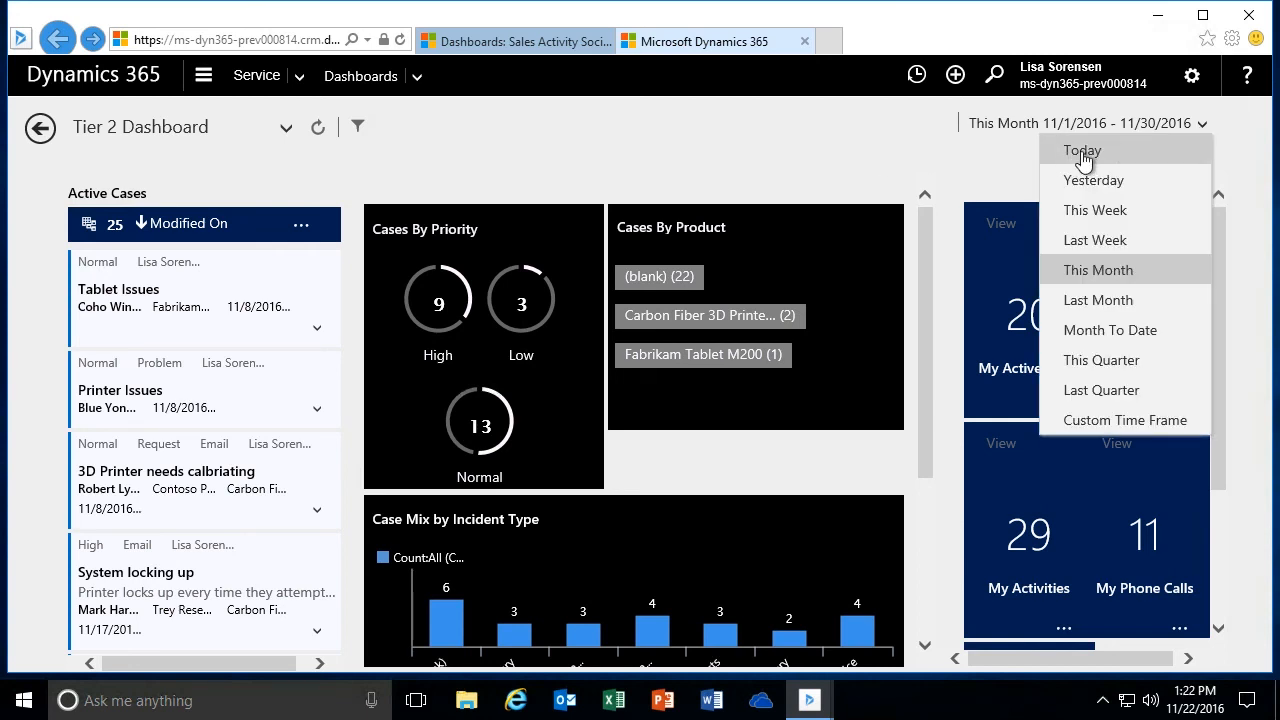
{"action": "left_click", "coordinate": [1101, 361]}
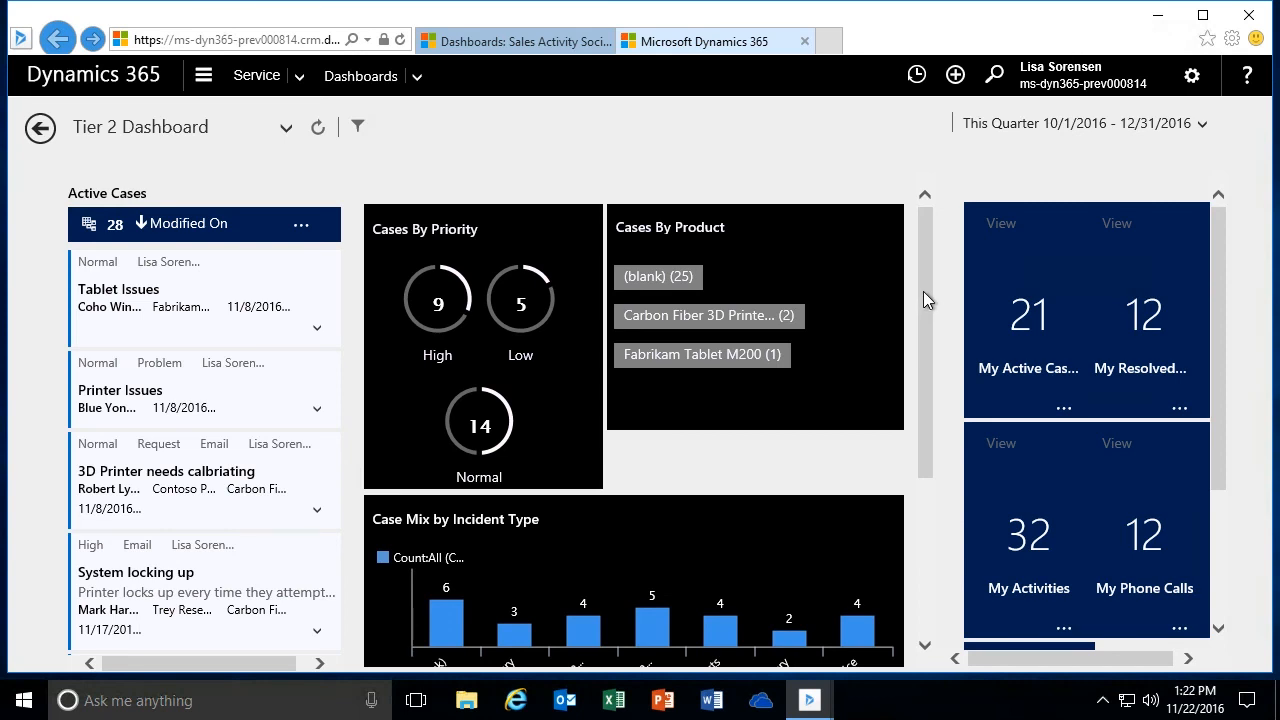
- Switch to the Tier 1 Dashboard and dismiss the error report without sending it
{"action": "mouse_move", "coordinate": [925, 285]}
{"action": "left_mouse_down"}
{"action": "mouse_move", "coordinate": [929, 432]}
{"action": "mouse_move", "coordinate": [931, 274]}
{"action": "left_mouse_up"}
{"action": "left_click", "coordinate": [286, 128]}
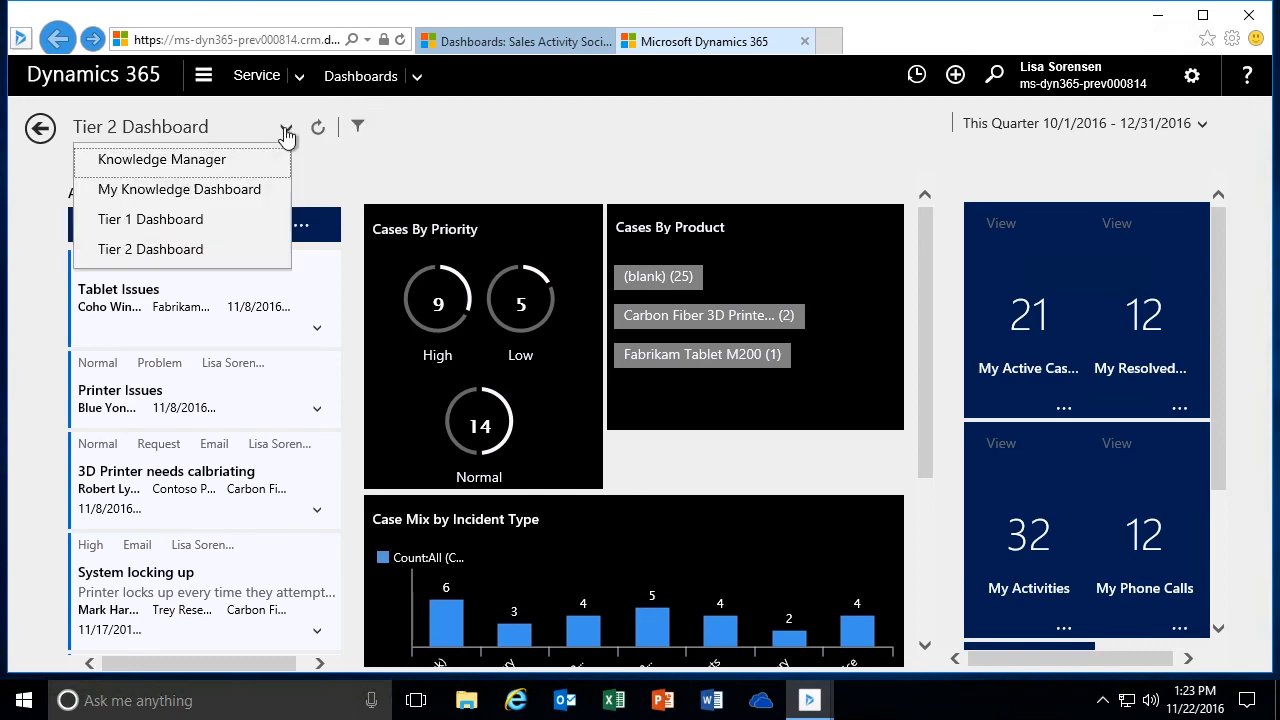
{"action": "left_click", "coordinate": [170, 222]}
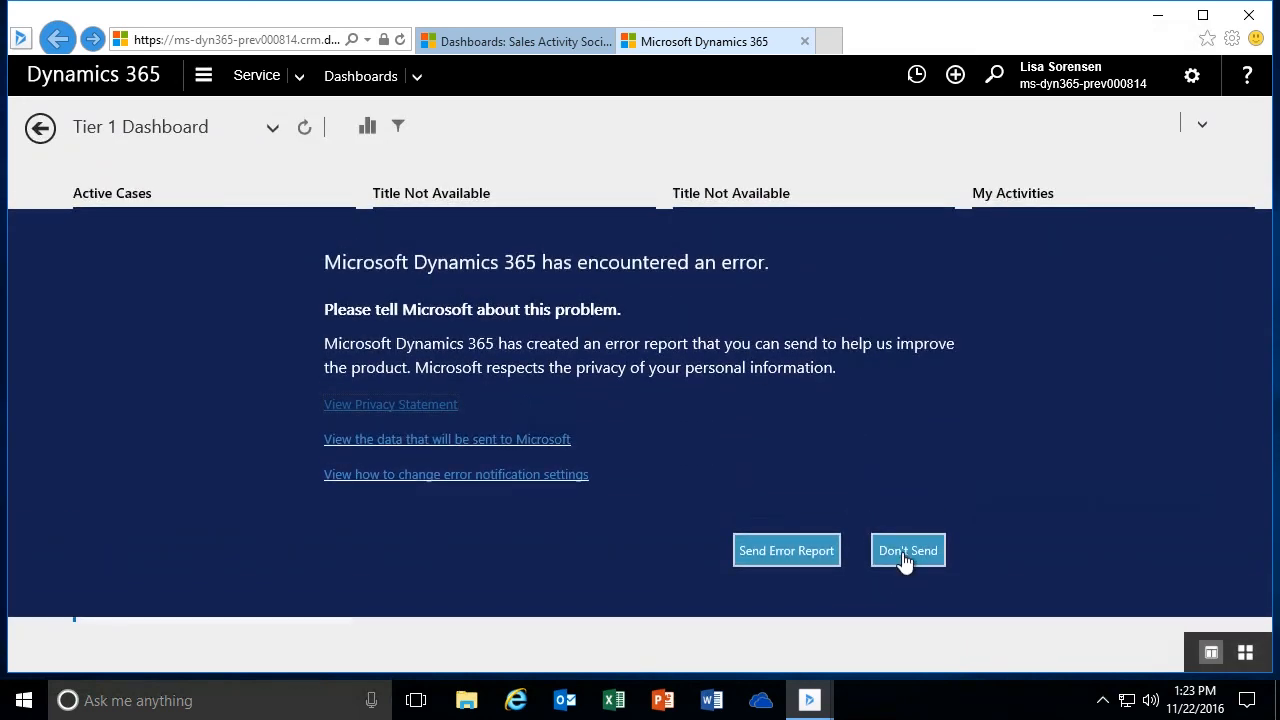
{"action": "left_click", "coordinate": [906, 551]}
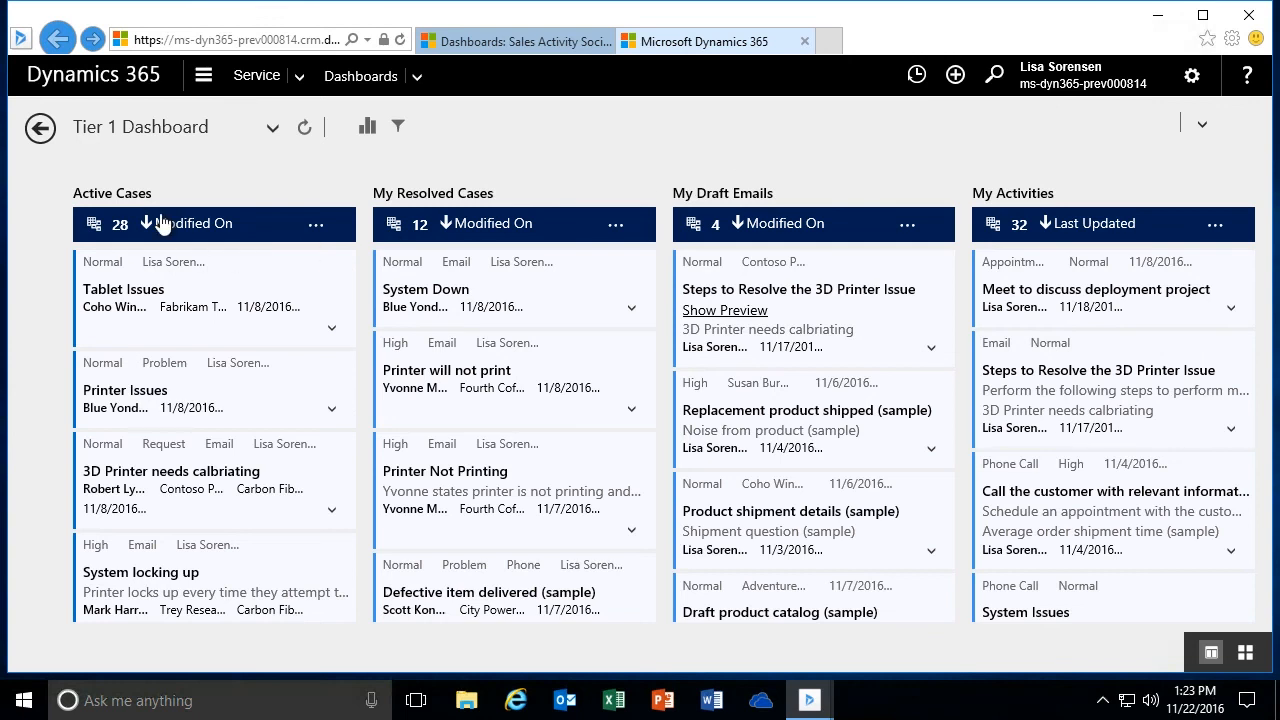
- Reselect the Tier 1 Dashboard and reopen the list of available dashboards
{"action": "left_click", "coordinate": [272, 128]}
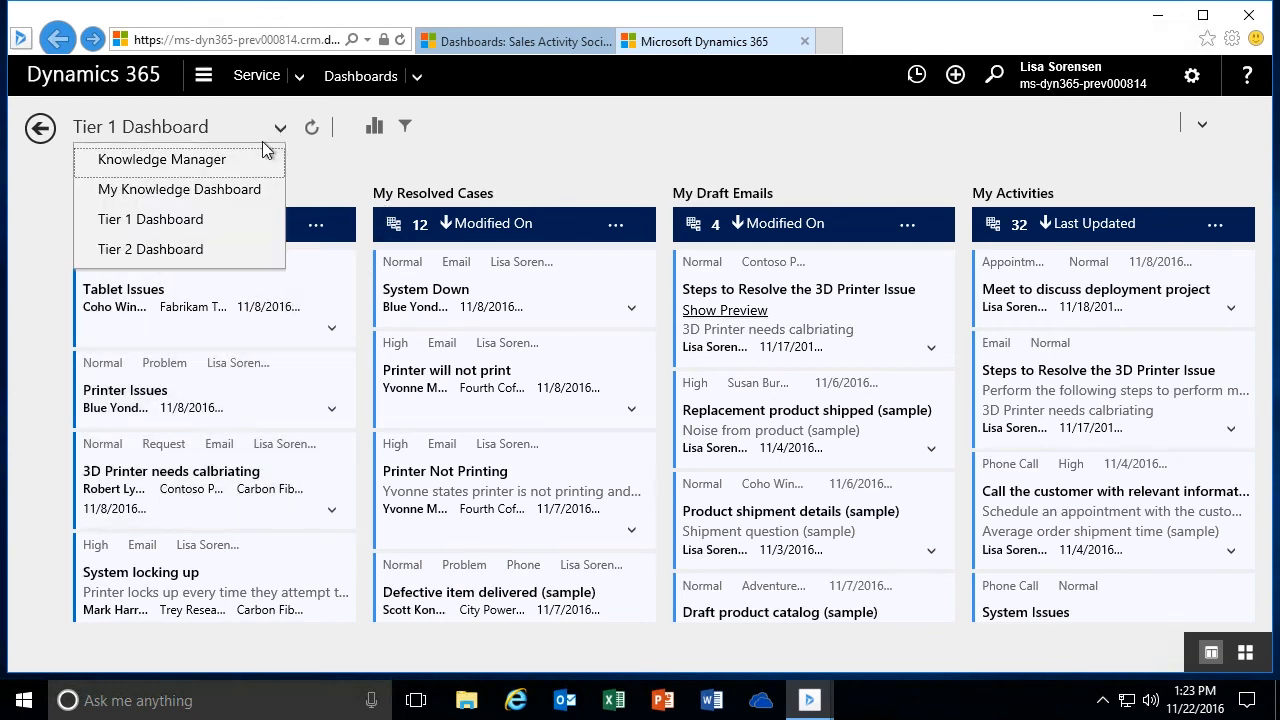
{"action": "left_click", "coordinate": [168, 222]}
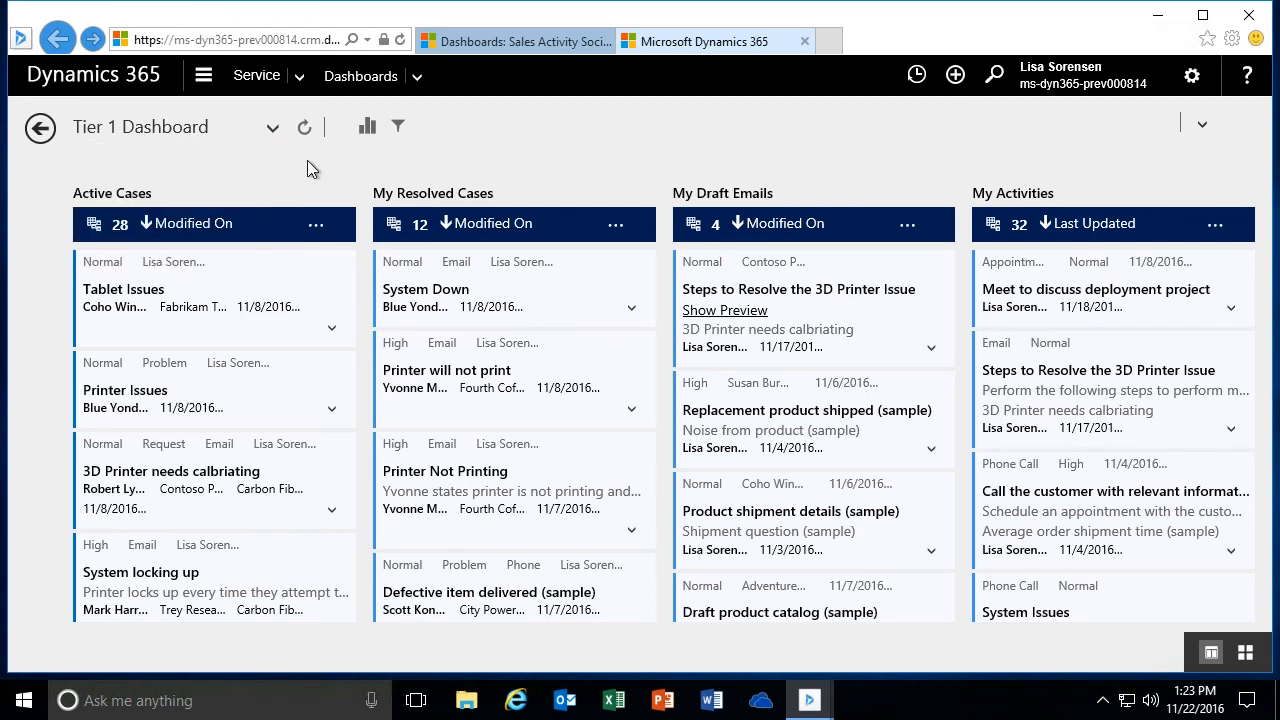
{"action": "left_click", "coordinate": [273, 131]}
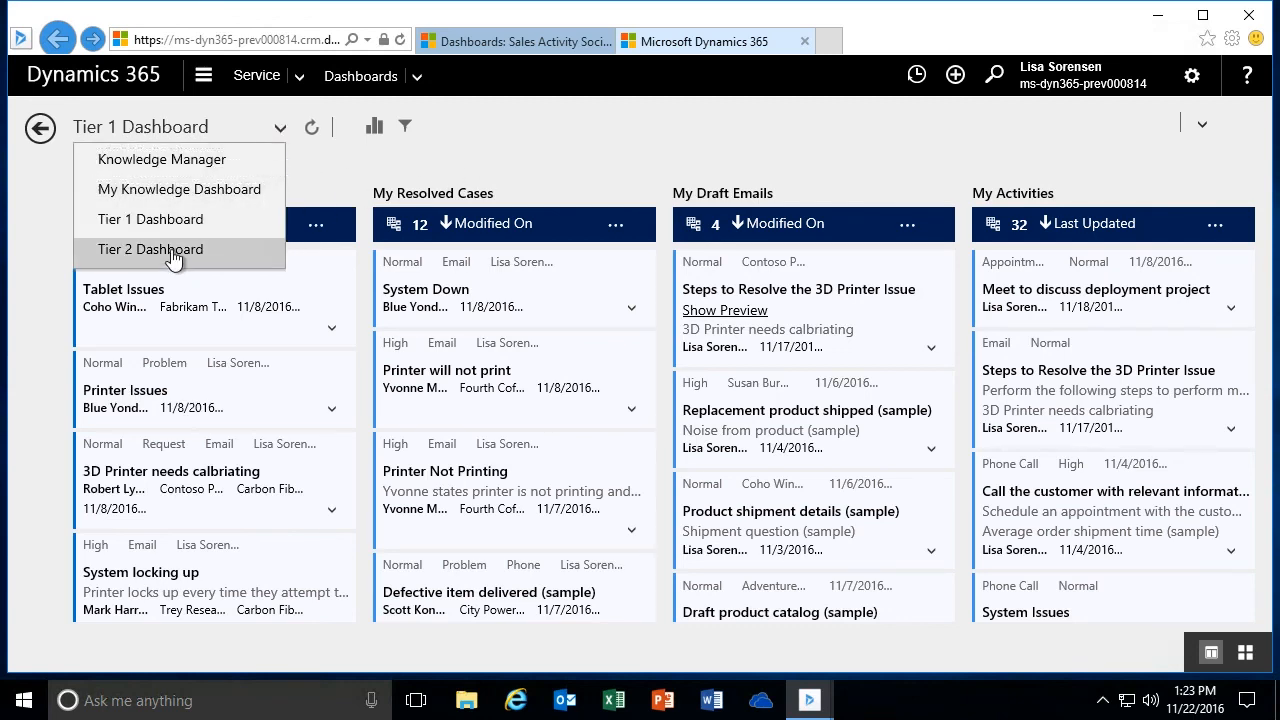
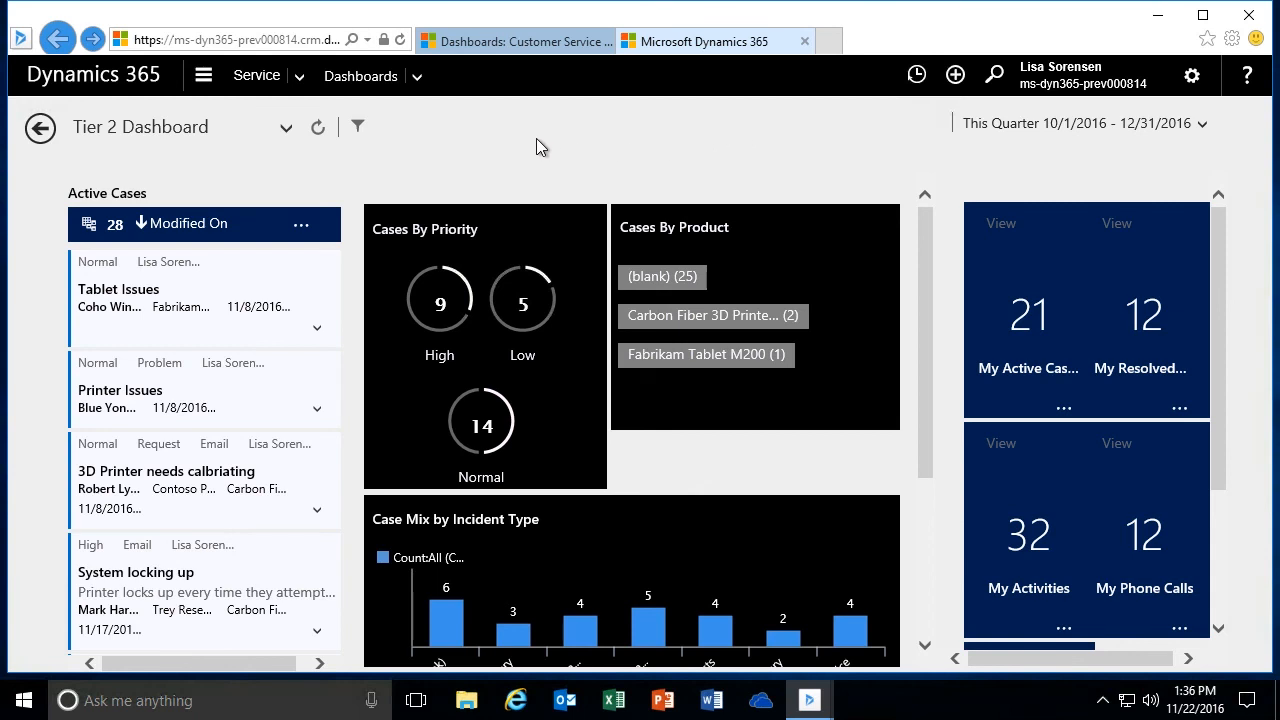
- Switch to the Tier 1 Dashboard and open the Tablet Issues case from the Active Cases stream
{"action": "left_click", "coordinate": [286, 128]}
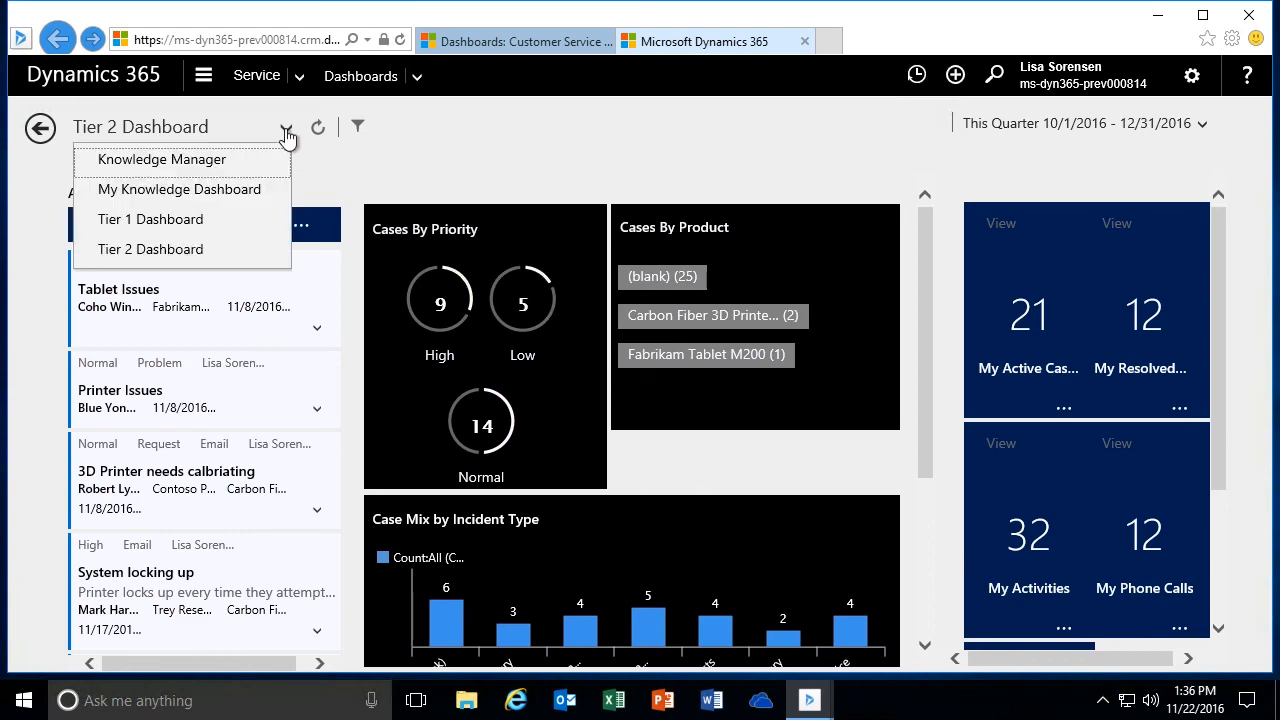
{"action": "left_click", "coordinate": [186, 220]}
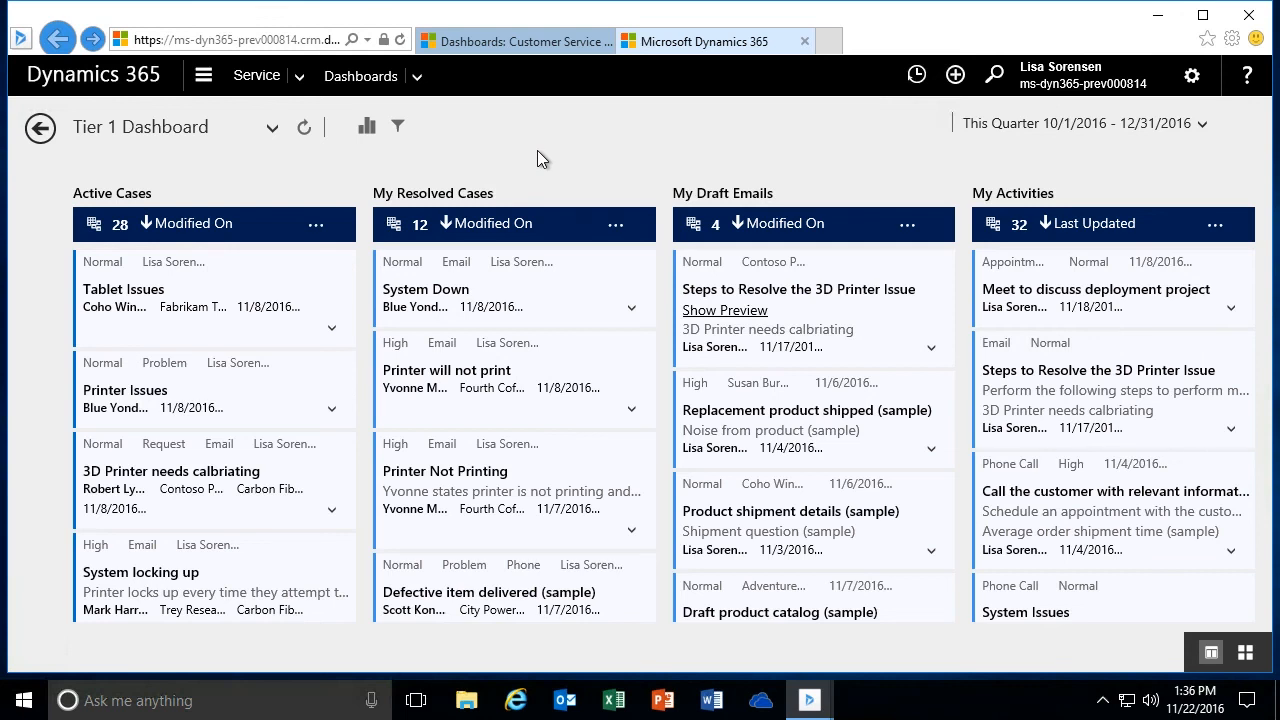
{"action": "left_click", "coordinate": [236, 297]}
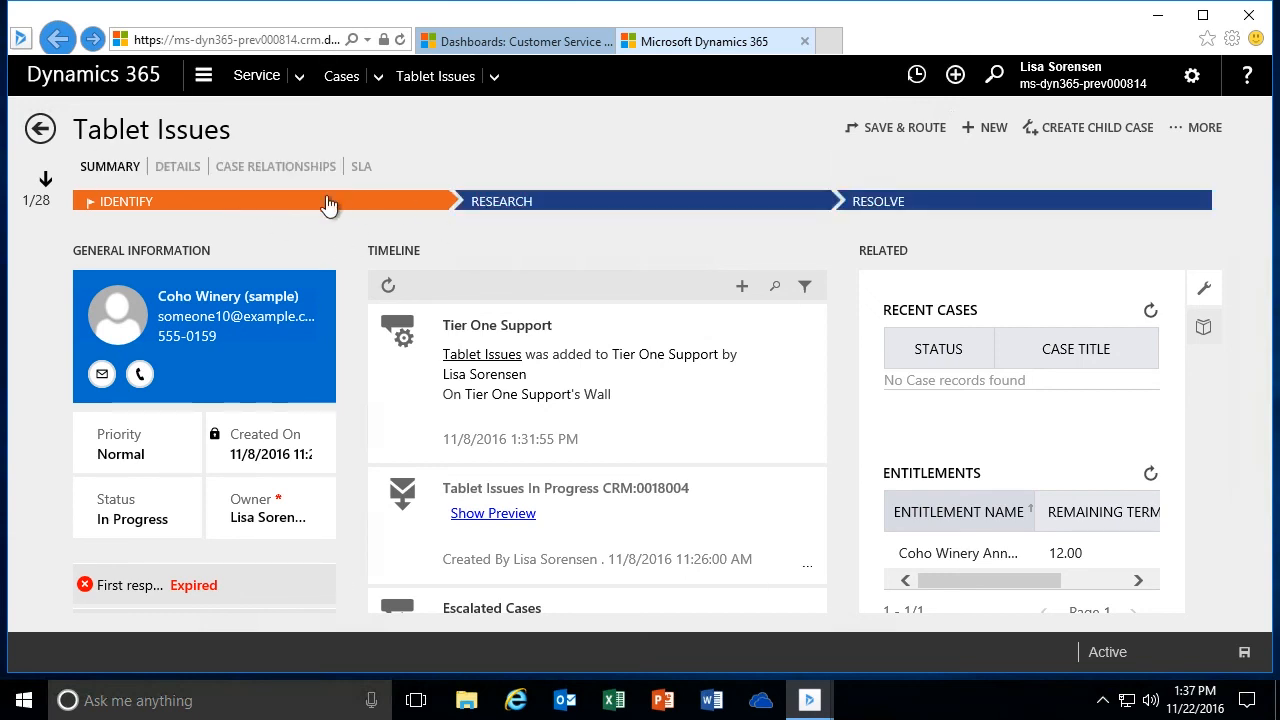
- Advance the case's business process from Identify to Resolve, and move it back to the Research stage
{"action": "left_click", "coordinate": [266, 206]}
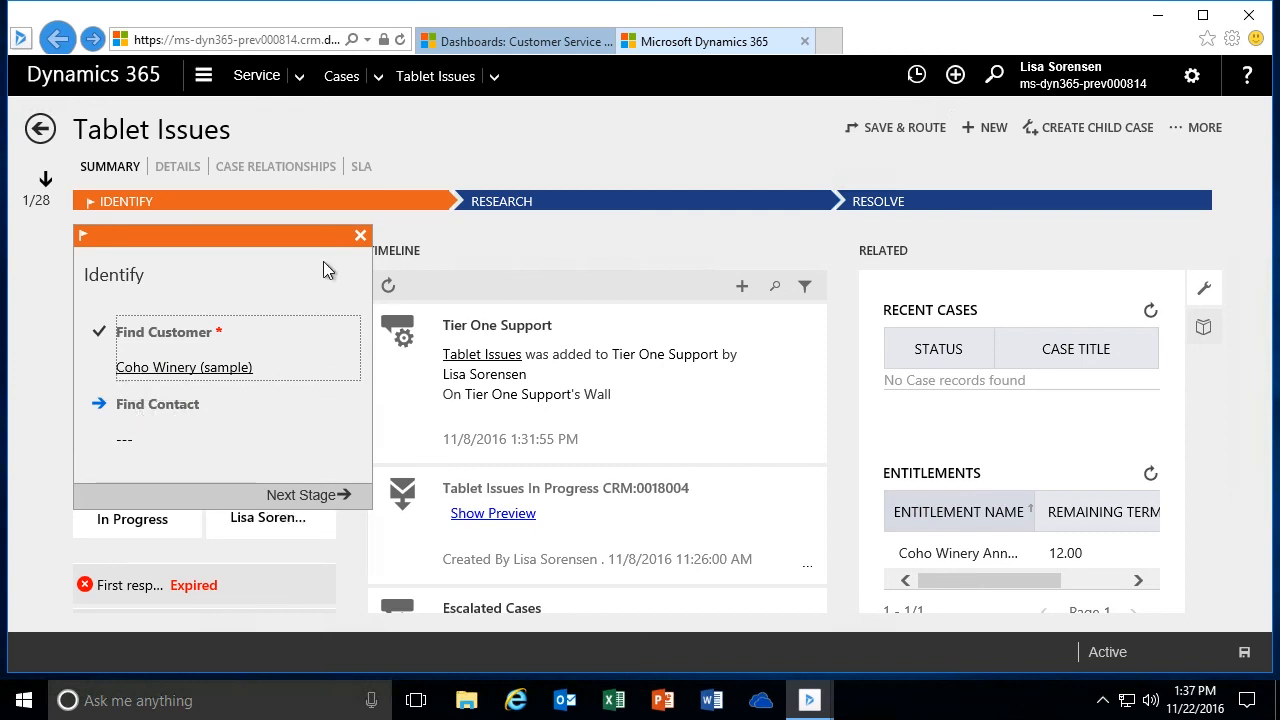
{"action": "left_click", "coordinate": [314, 498]}
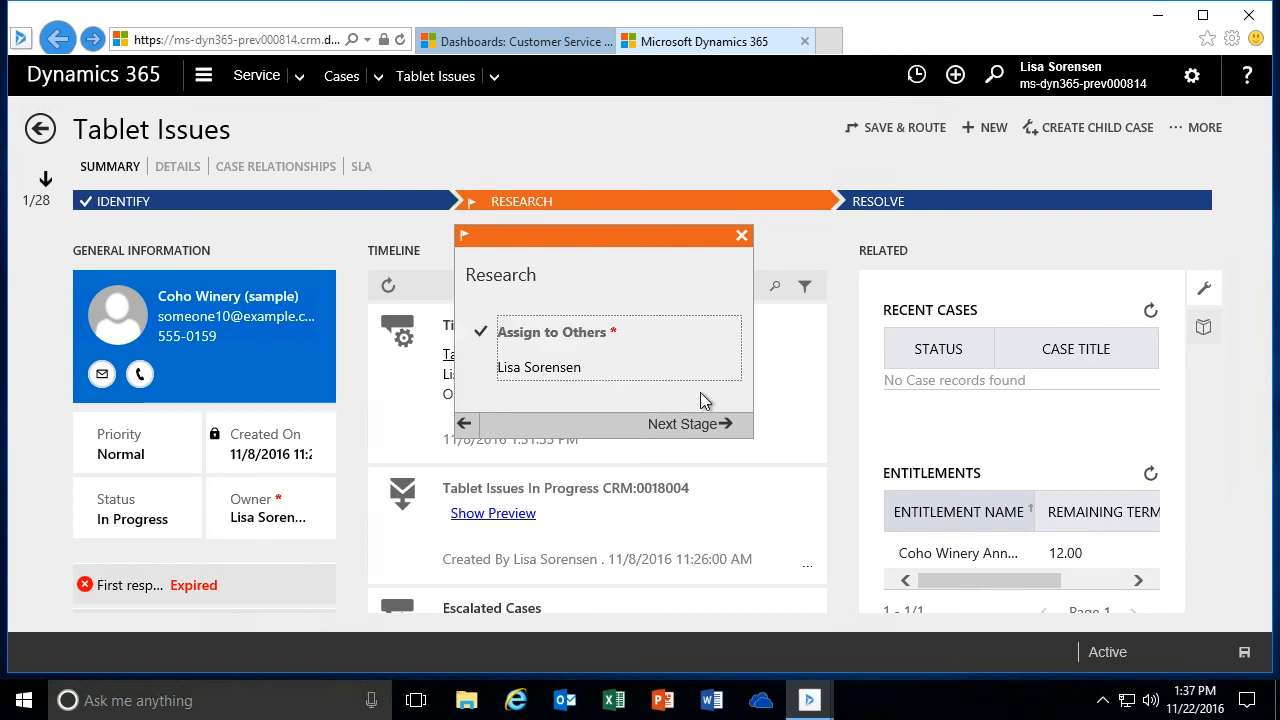
{"action": "left_click", "coordinate": [701, 430]}
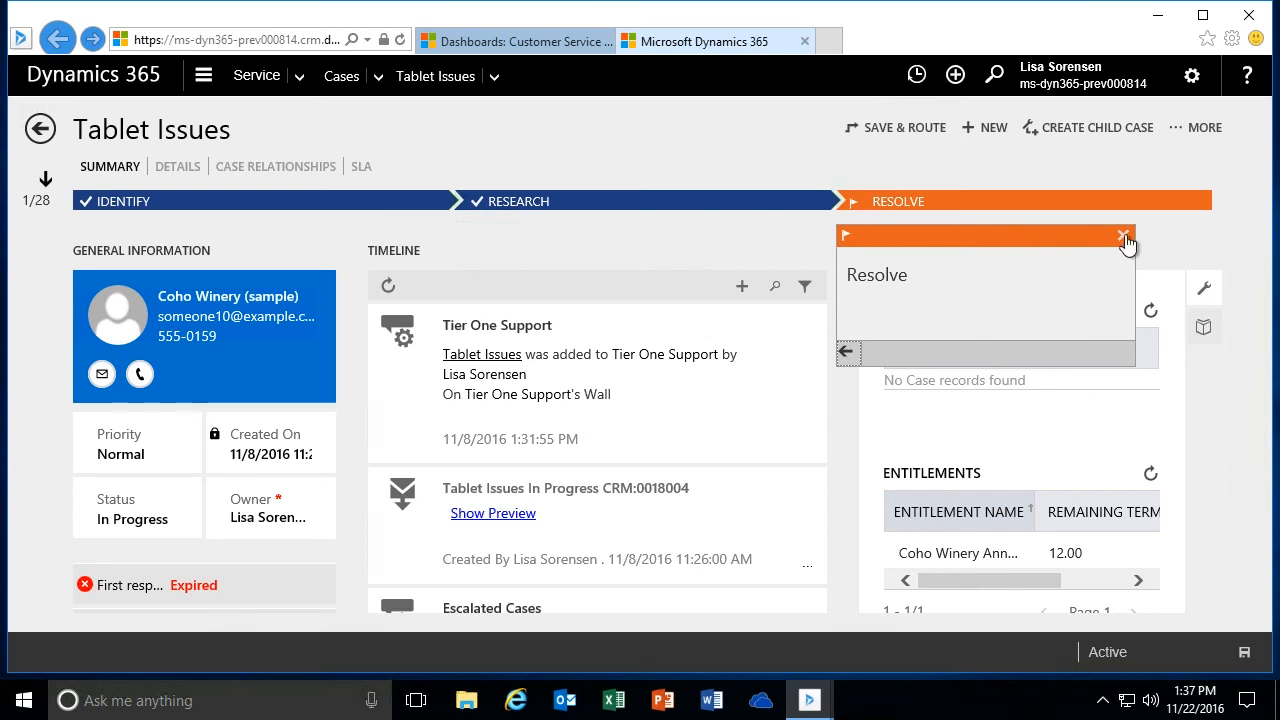
{"action": "left_click", "coordinate": [846, 352]}
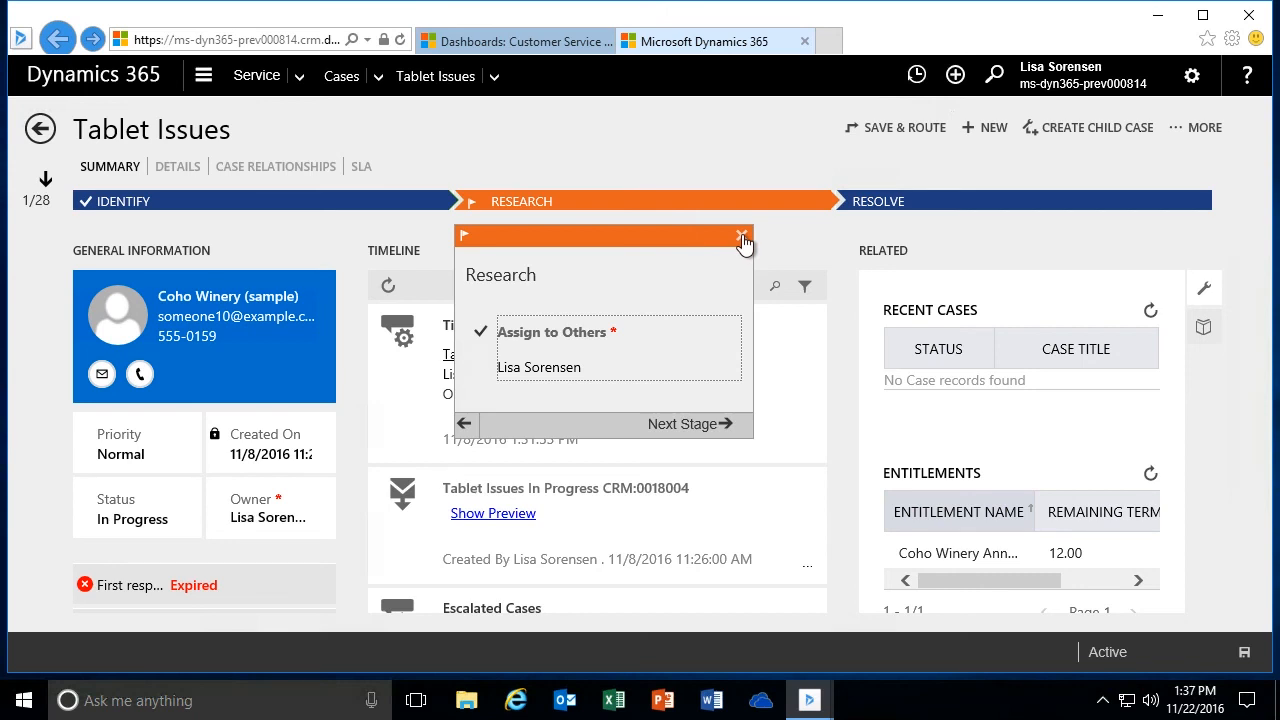
{"action": "left_click", "coordinate": [742, 238]}
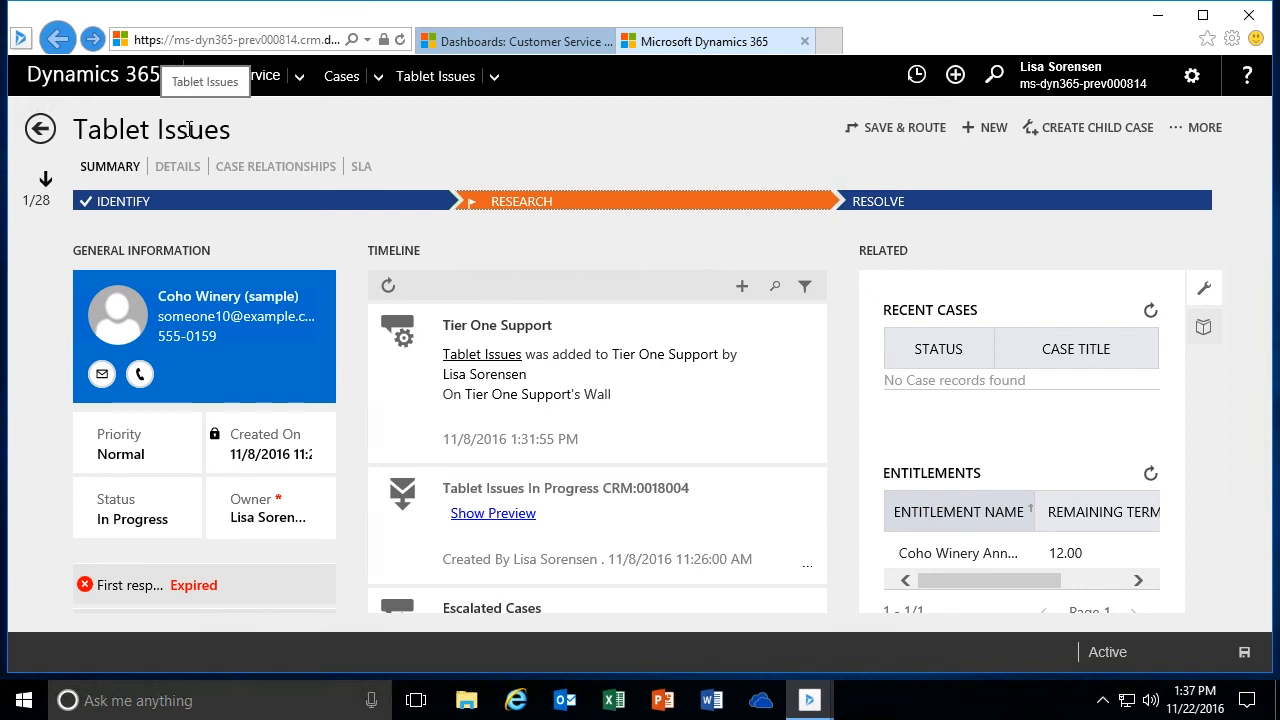
- Return to the Tier 1 Dashboard and reopen the Tablet Issues case from Active Cases
{"action": "left_click", "coordinate": [44, 138]}
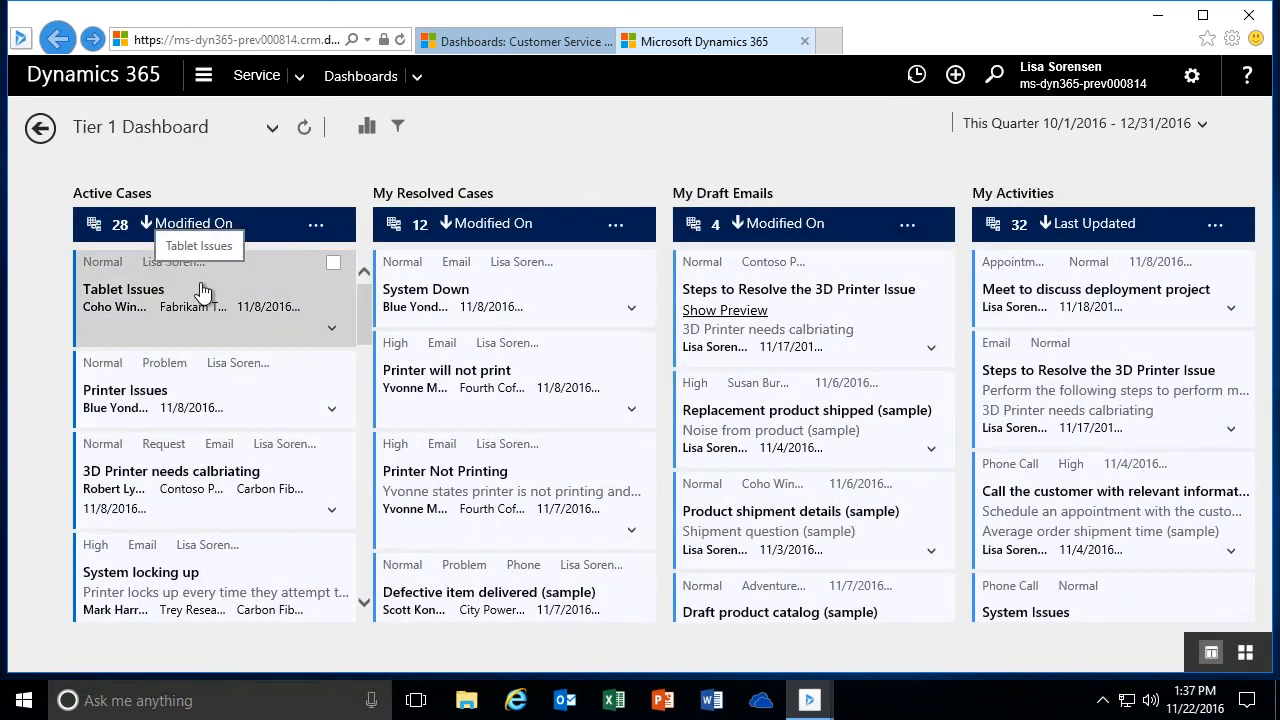
{"action": "left_click", "coordinate": [200, 290]}
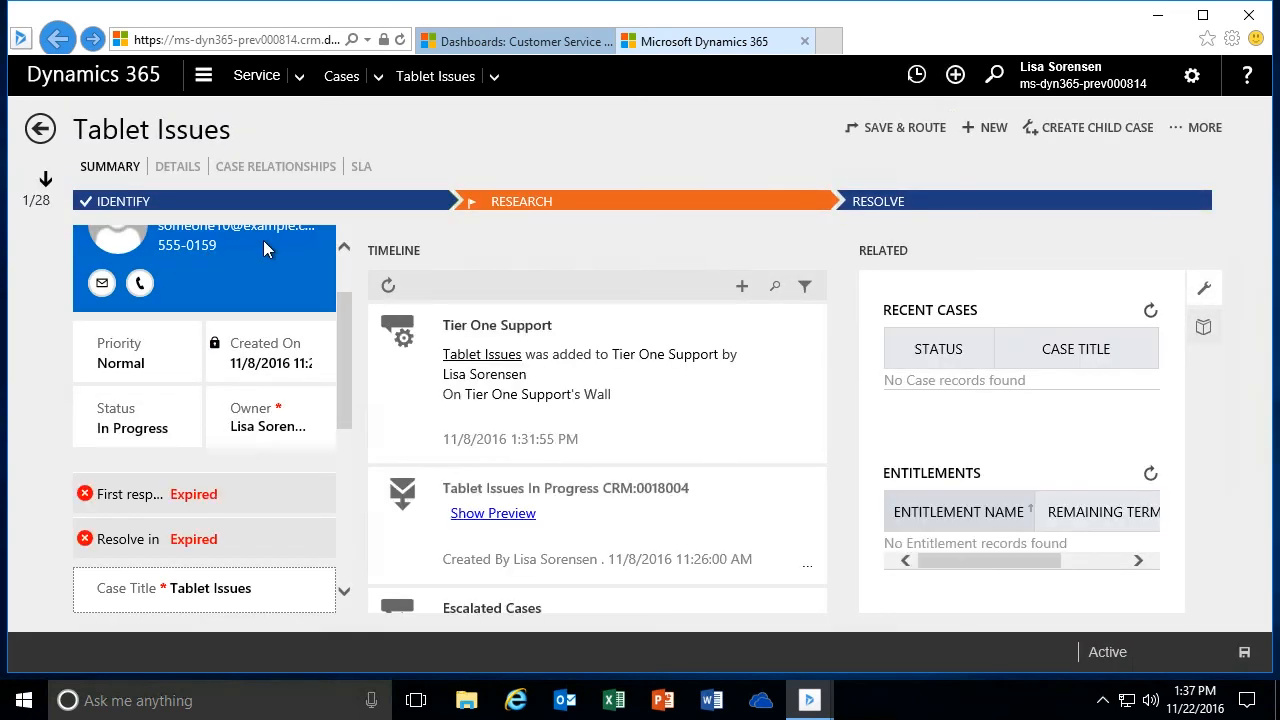
{"action": "scroll", "coordinate": [348, 317], "scroll_direction": "up", "scroll_amount": 2}
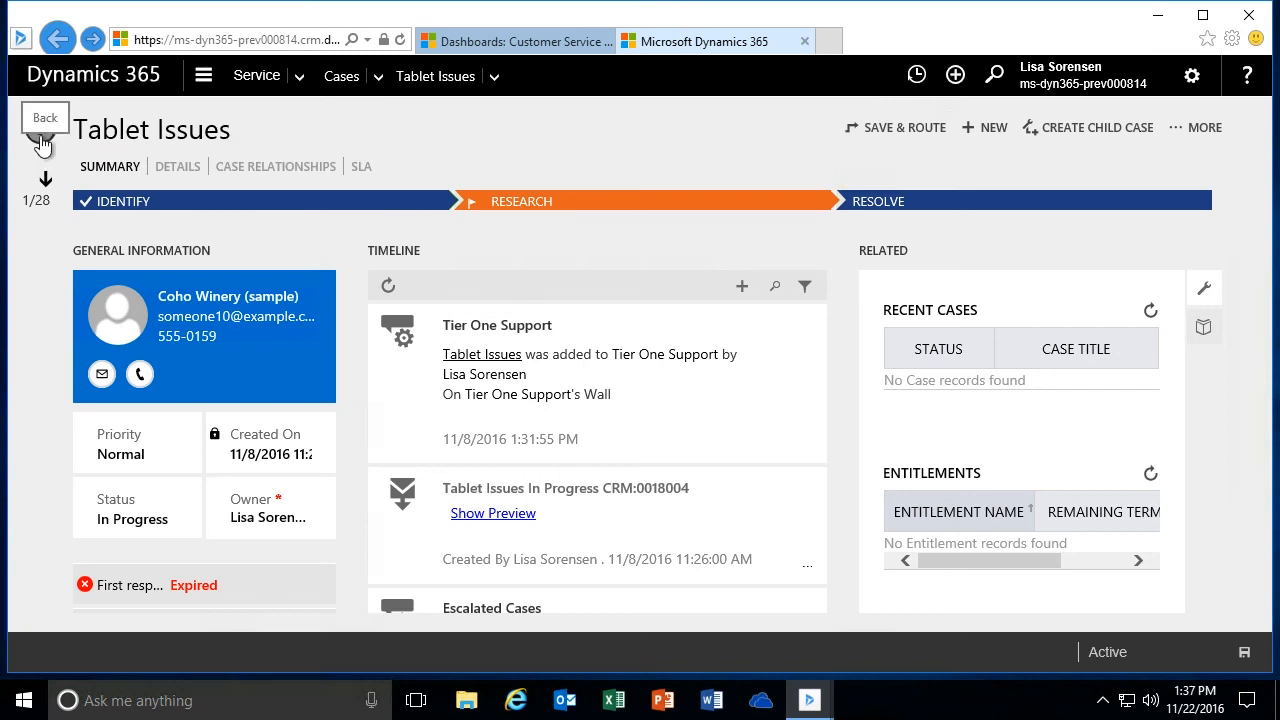
- Browse forward record by record through the active cases, past Product Missing in Shipment
{"action": "left_click", "coordinate": [46, 192]}
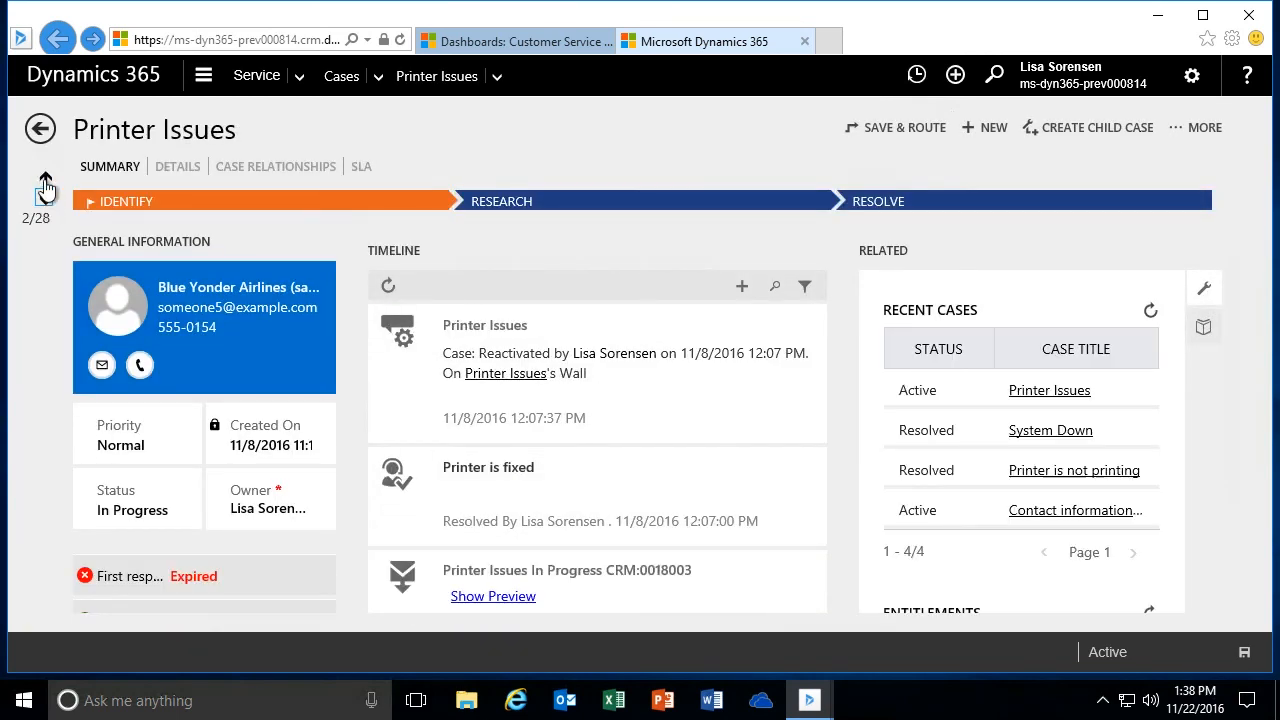
{"action": "left_click", "coordinate": [45, 197]}
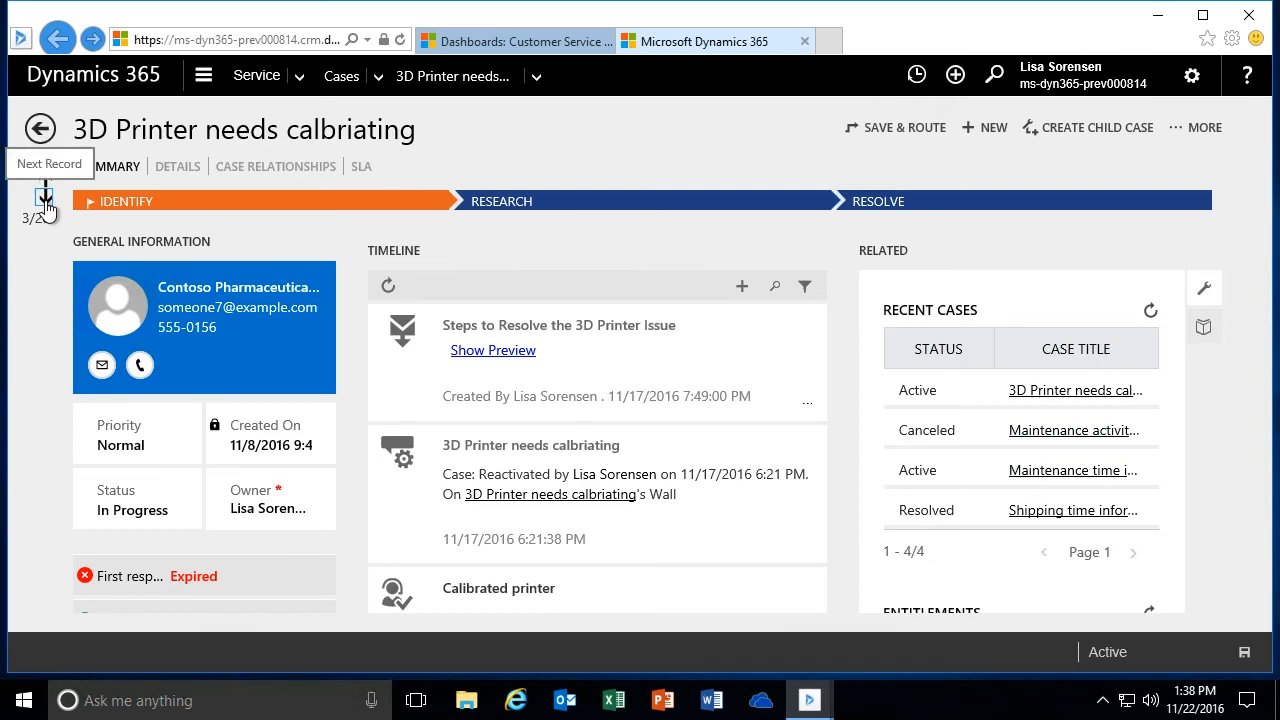
{"action": "left_click", "coordinate": [45, 199]}
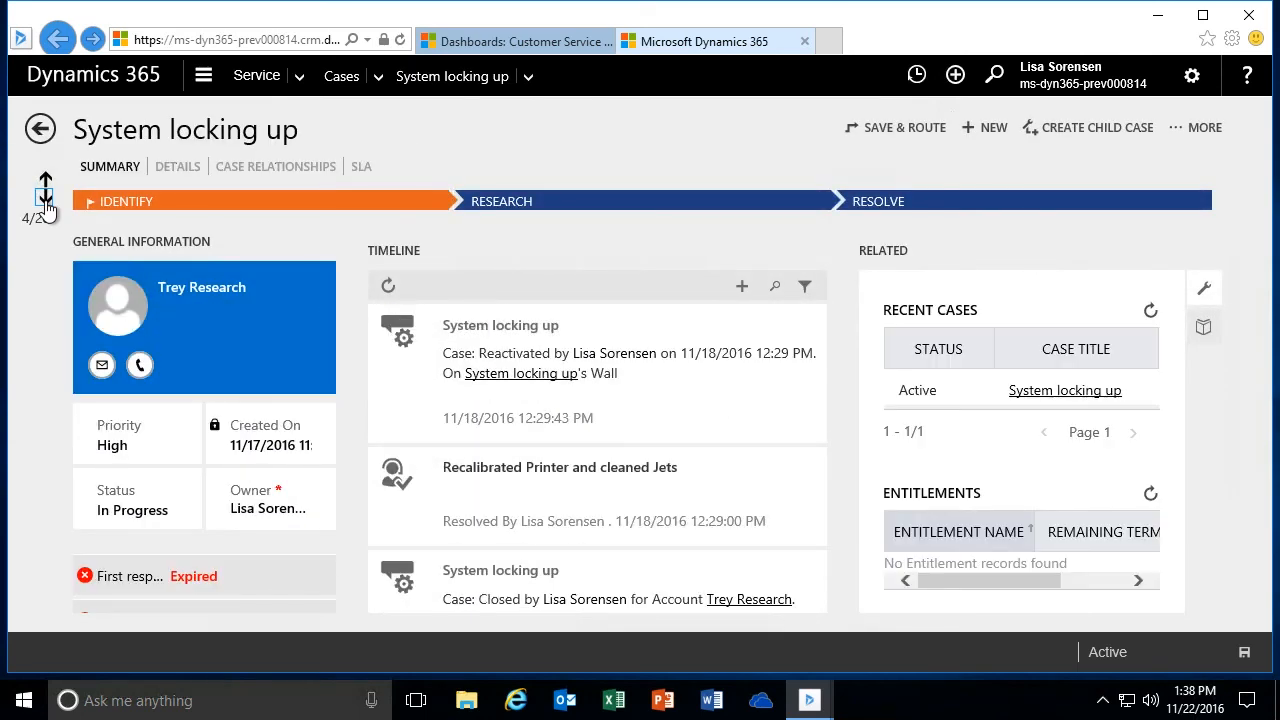
{"action": "left_click", "coordinate": [45, 199]}
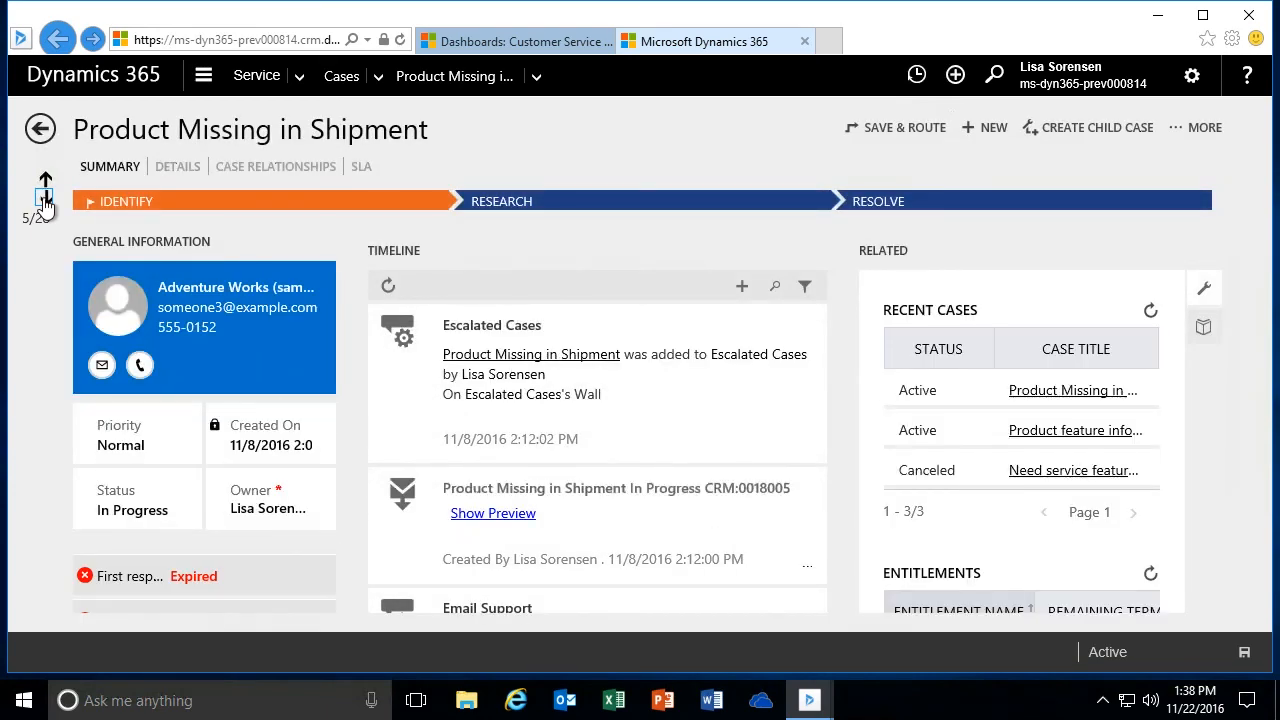
{"action": "left_click", "coordinate": [45, 199]}
- Browse back through the previous case records to the Tablet Issues case
{"action": "left_click", "coordinate": [45, 182]}
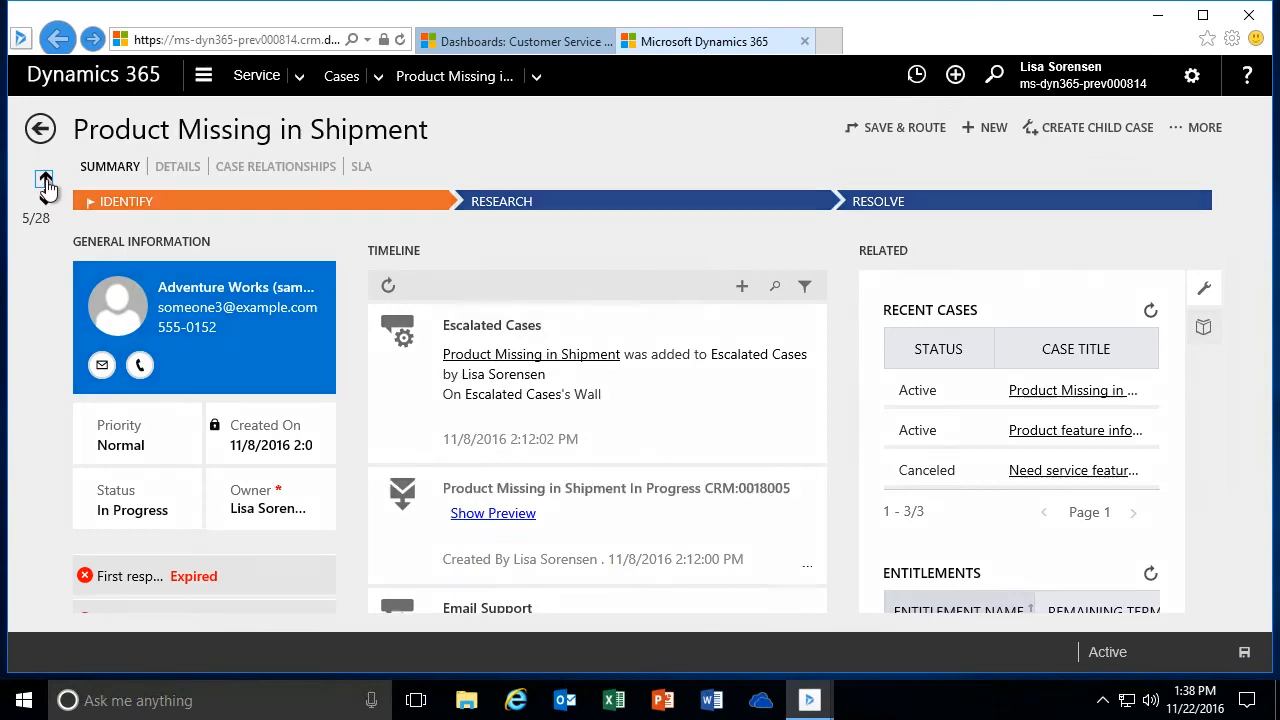
{"action": "left_click", "coordinate": [44, 182]}
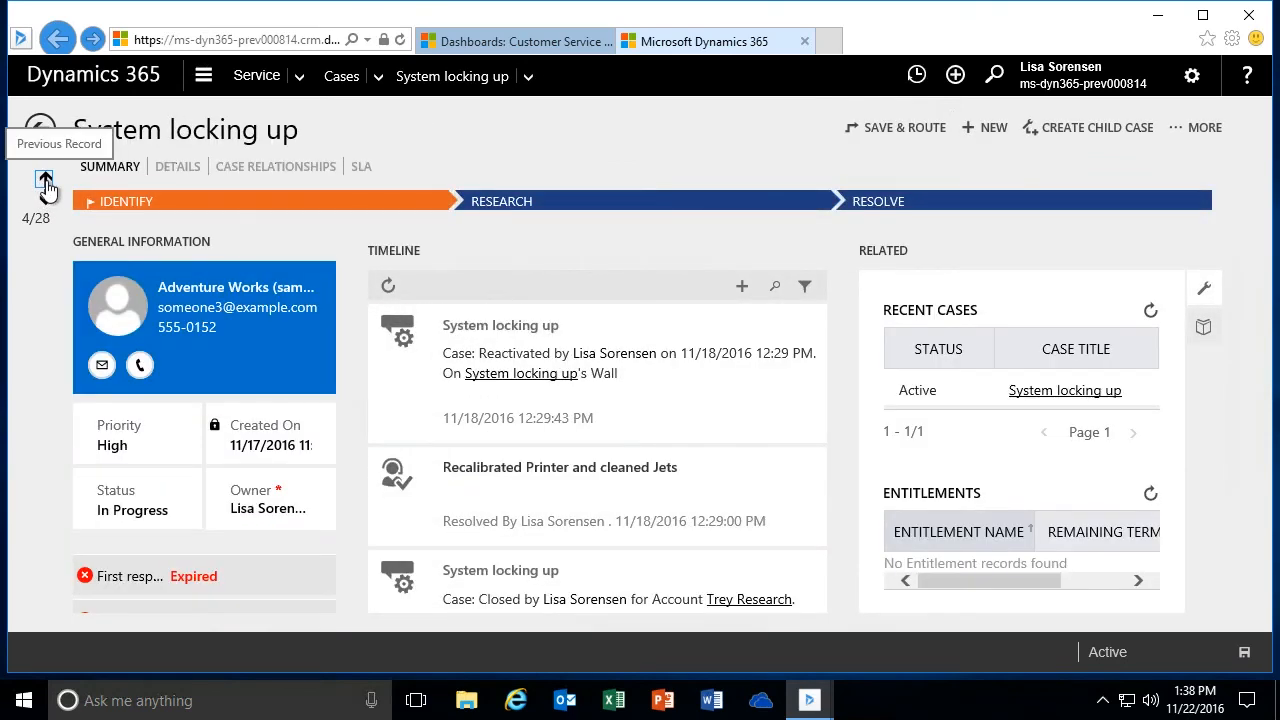
{"action": "left_click", "coordinate": [45, 182]}
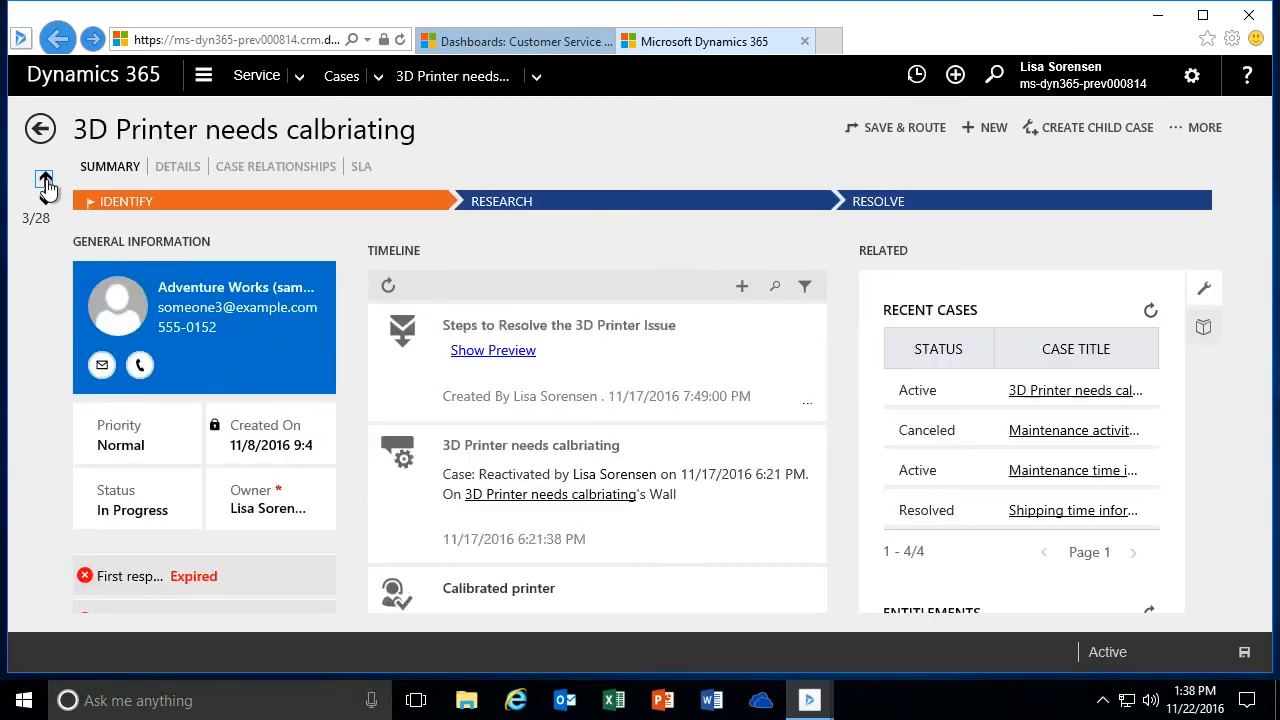
{"action": "left_click", "coordinate": [45, 182]}
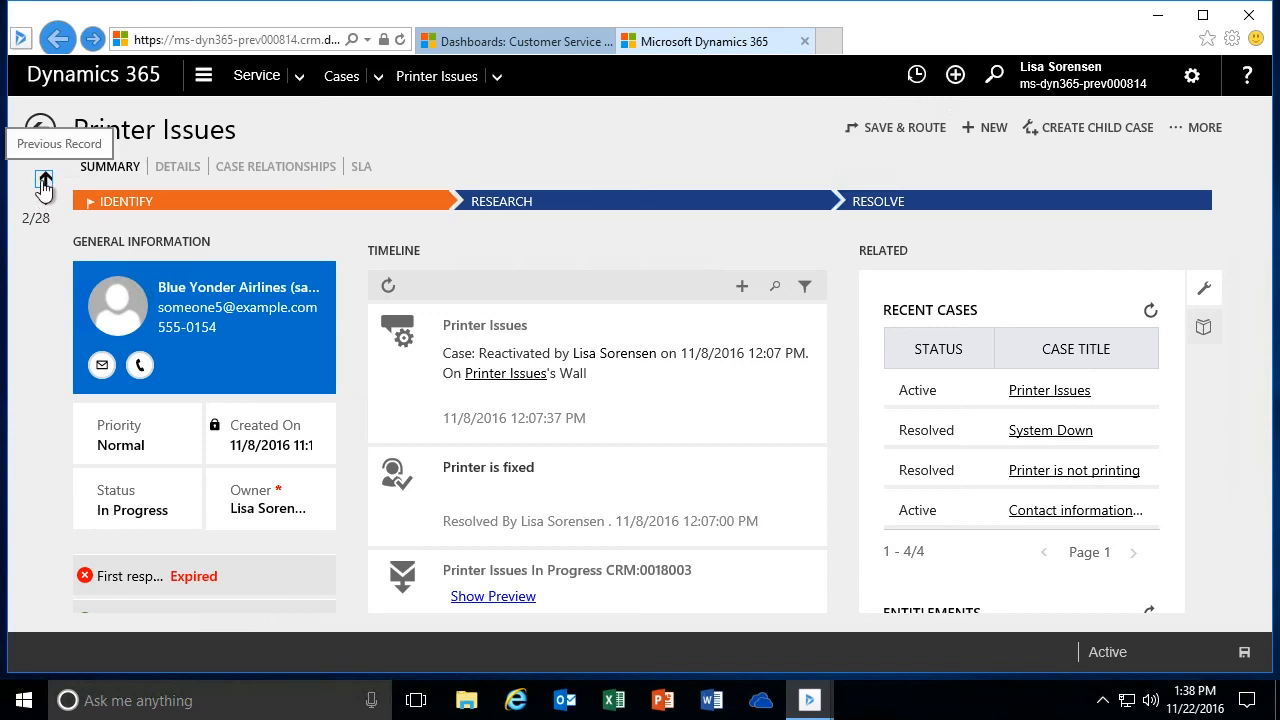
{"action": "left_click", "coordinate": [44, 182]}
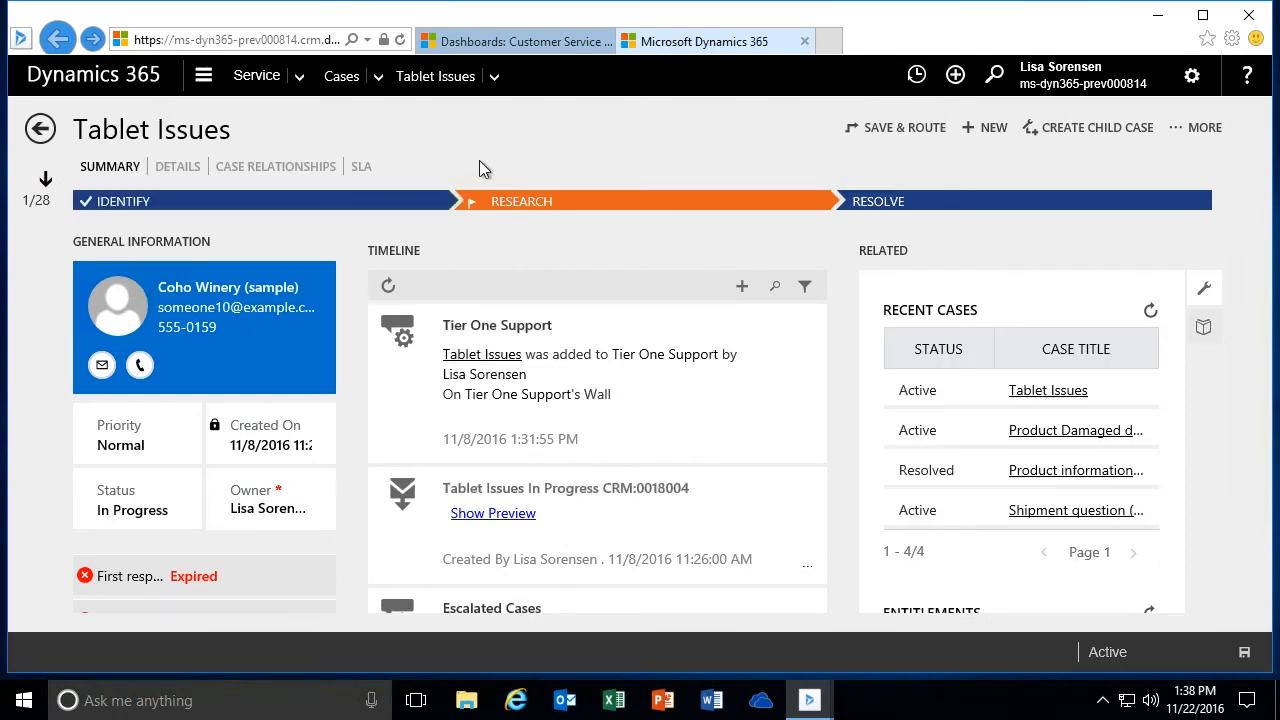
- View the case's Details, Case Relationships and SLA sections, and return to the Summary
{"action": "left_click", "coordinate": [179, 177]}
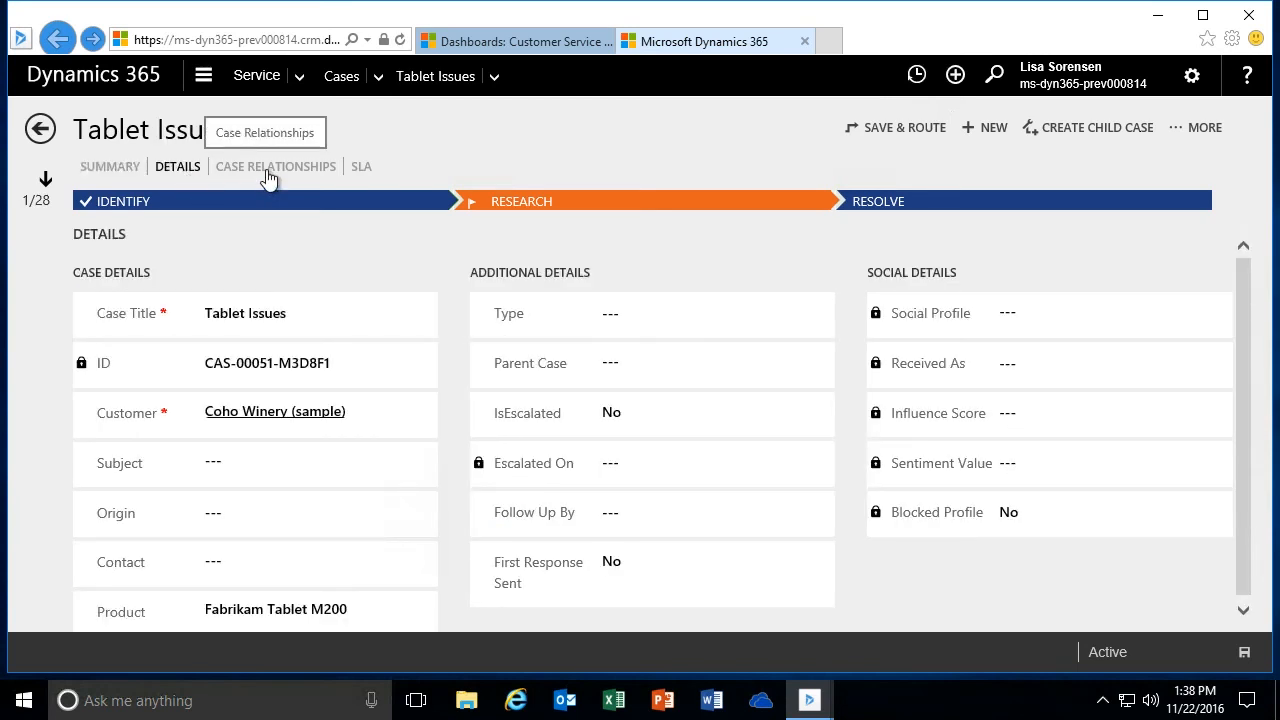
{"action": "left_click", "coordinate": [268, 177]}
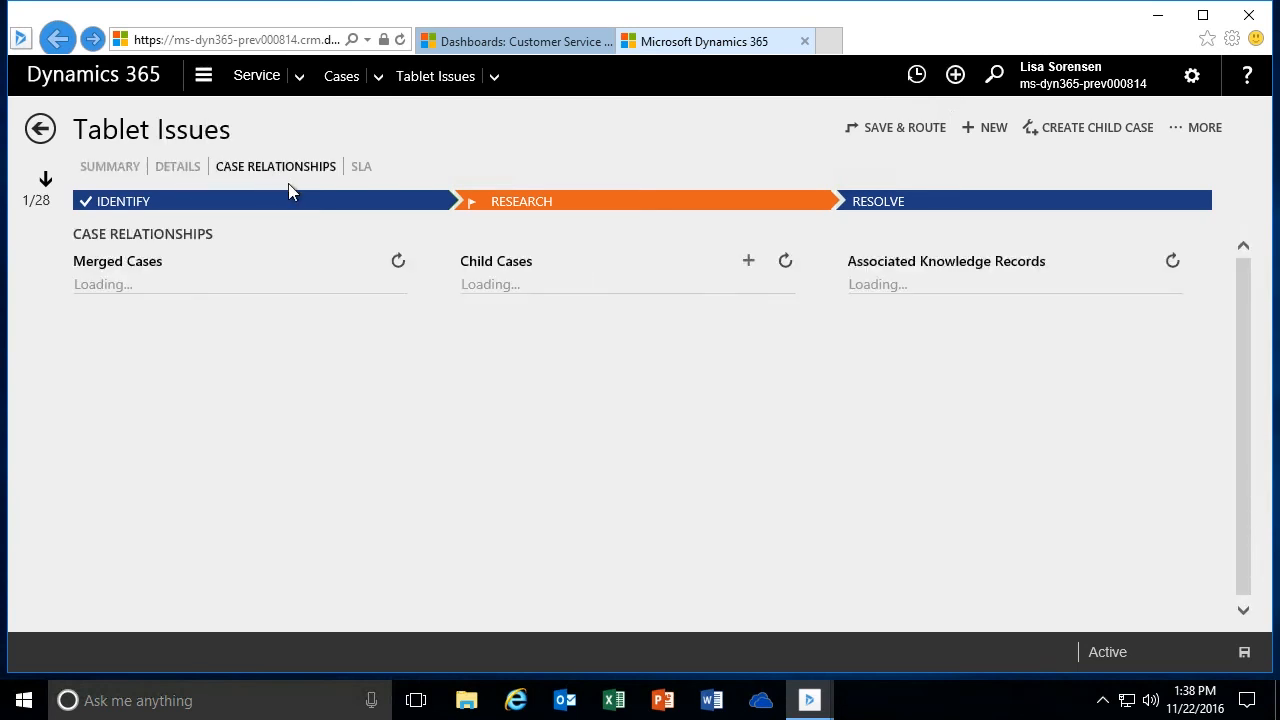
{"action": "left_click", "coordinate": [364, 170]}
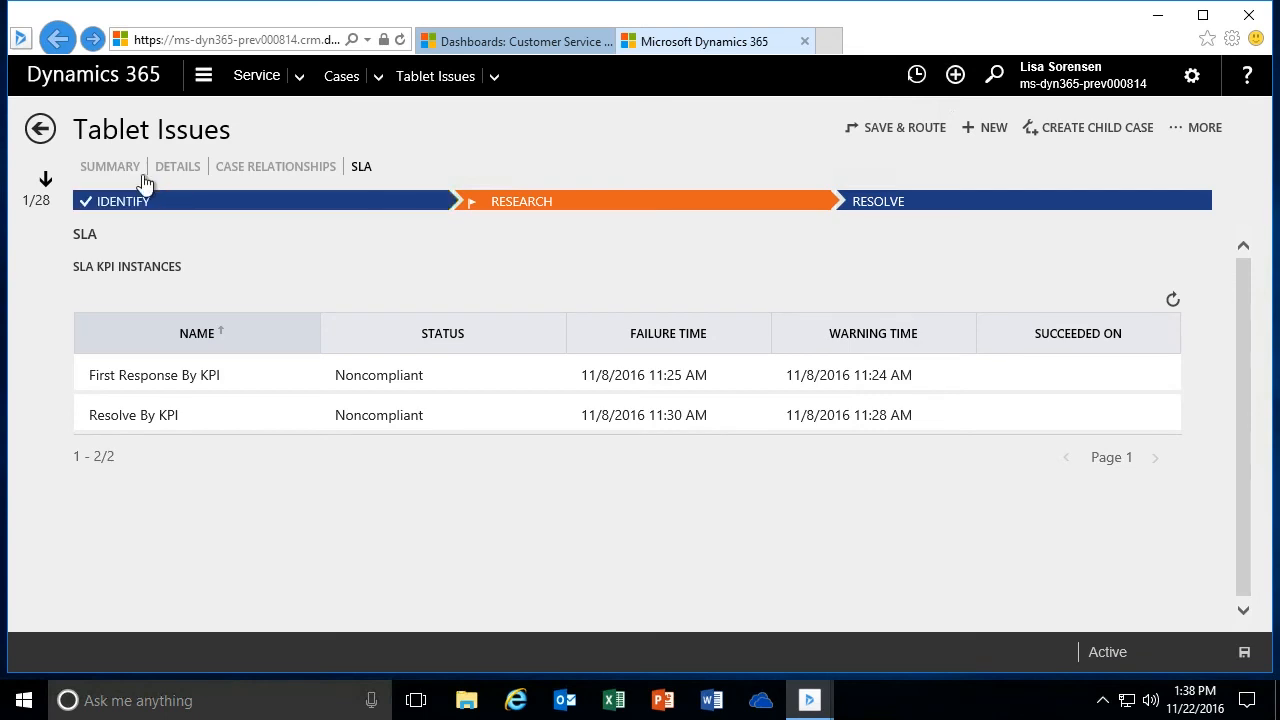
{"action": "left_click", "coordinate": [113, 172]}
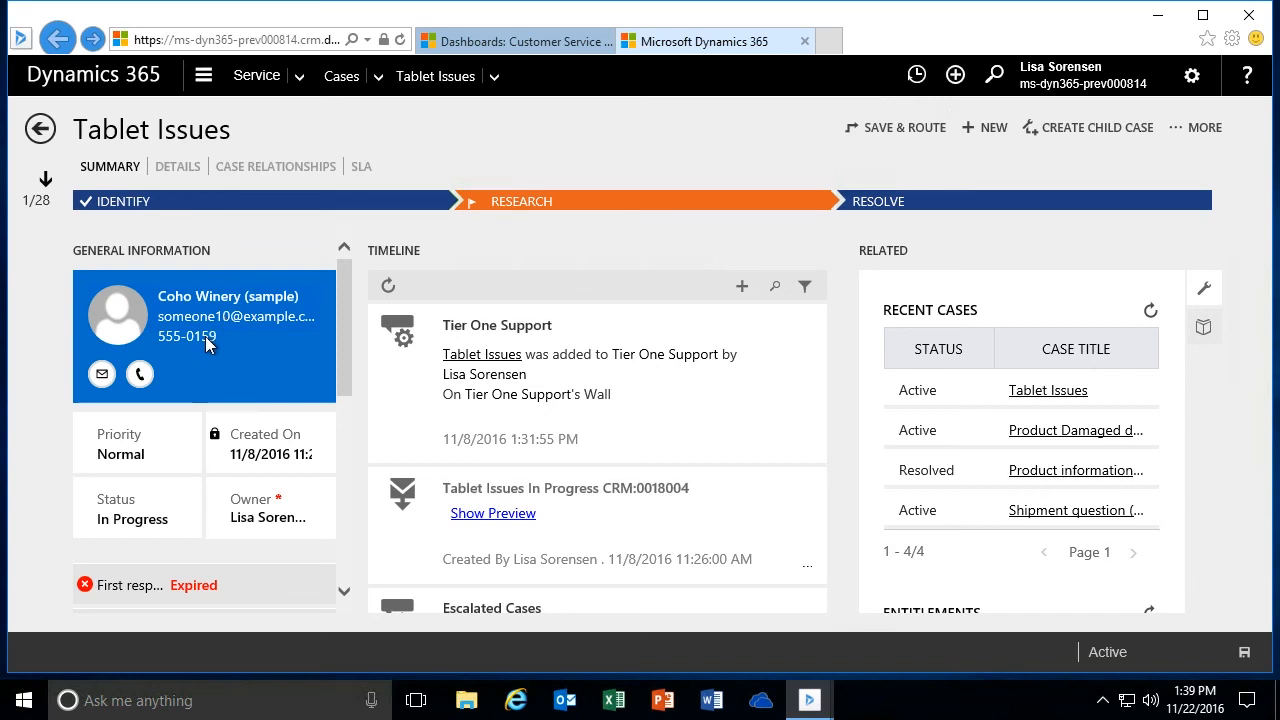
- Start an e-mail to the customer from the contact card, and dismiss the choice of mail app
{"action": "left_click", "coordinate": [102, 376]}
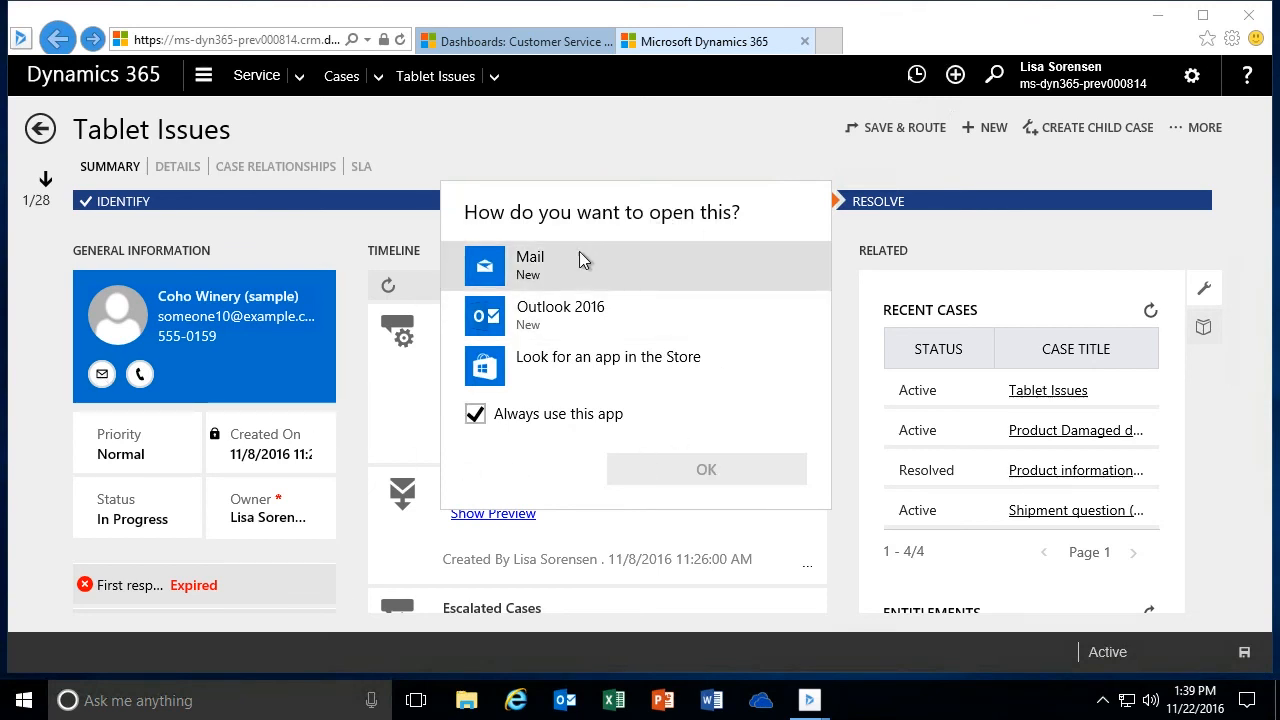
{"action": "left_click", "coordinate": [297, 231]}
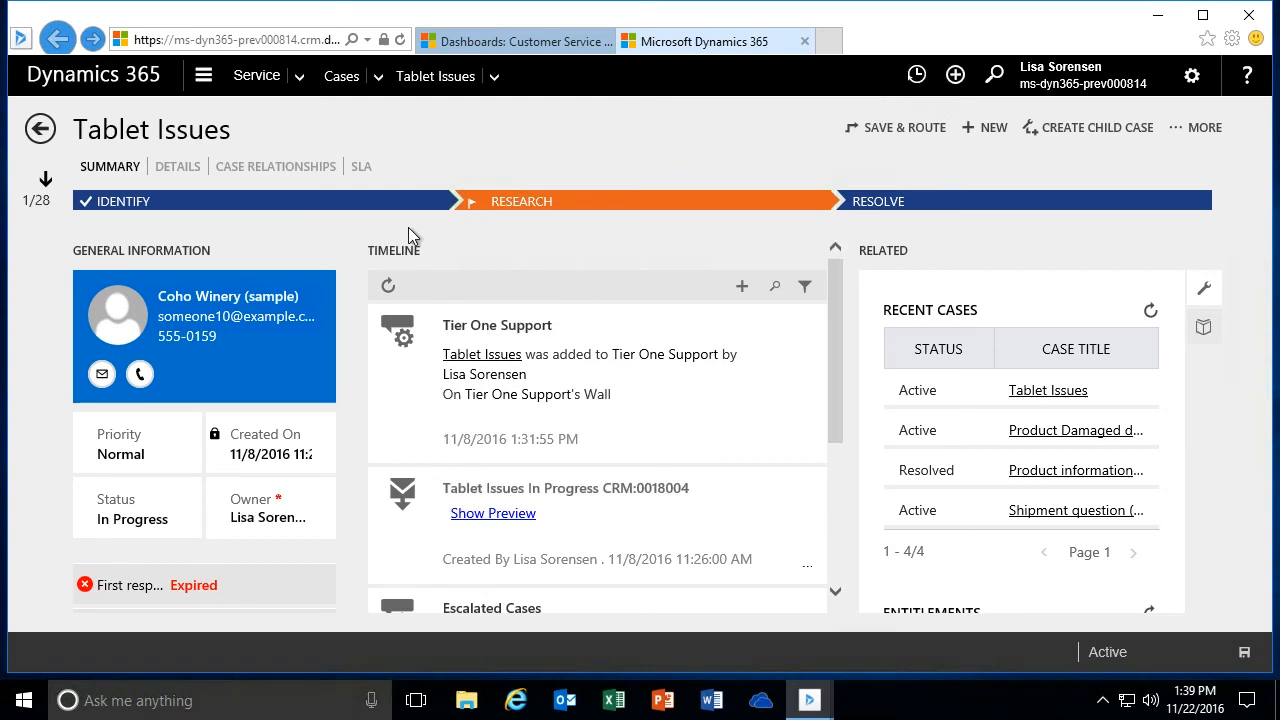
- Look through the case's general information, including priority, owner, SLA timers and the case title and customer fields
{"action": "left_click_drag", "start_coordinate": [346, 295], "coordinate": [350, 325]}
{"action": "left_click", "coordinate": [122, 378]}
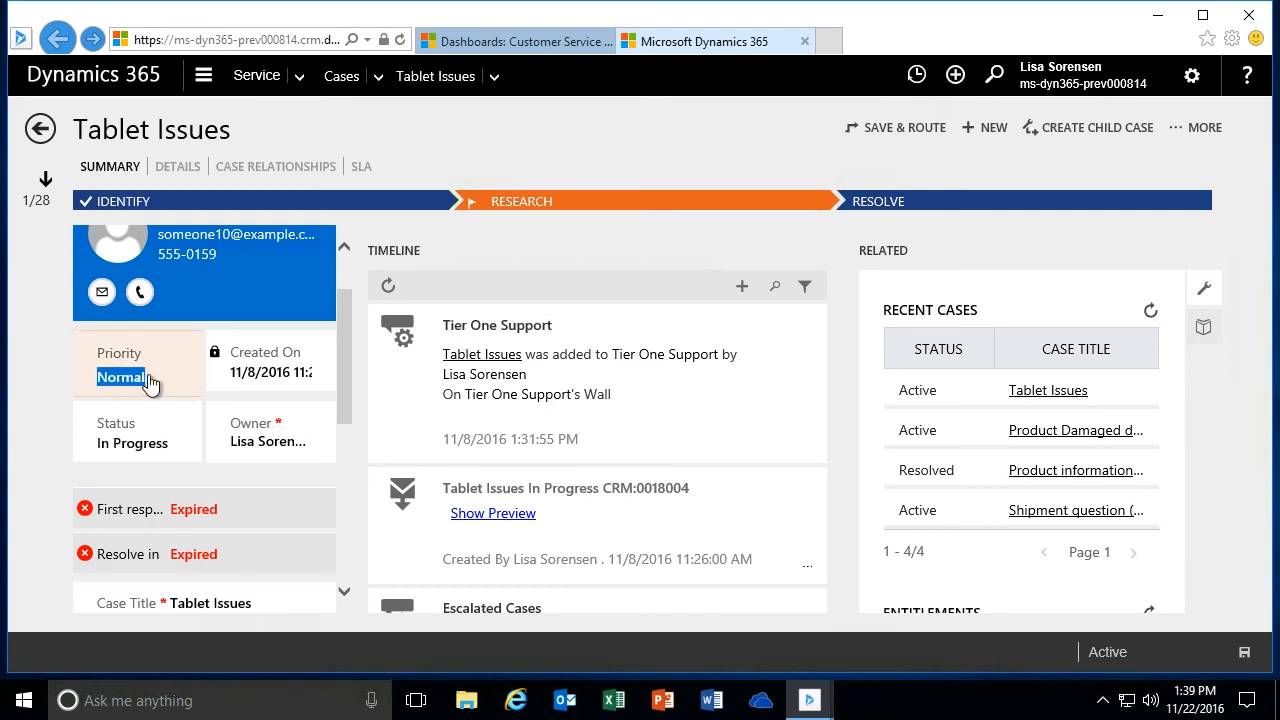
{"action": "left_click_drag", "start_coordinate": [341, 319], "coordinate": [345, 325]}
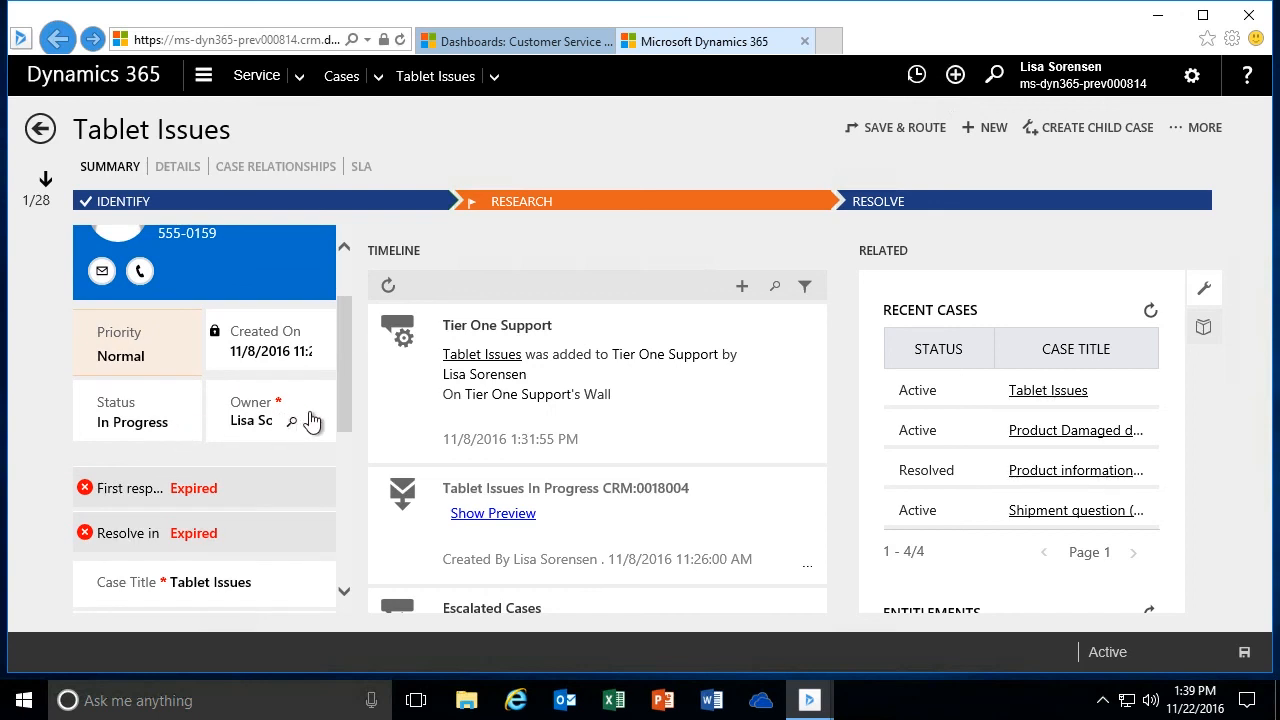
{"action": "left_click_drag", "start_coordinate": [339, 341], "coordinate": [349, 383]}
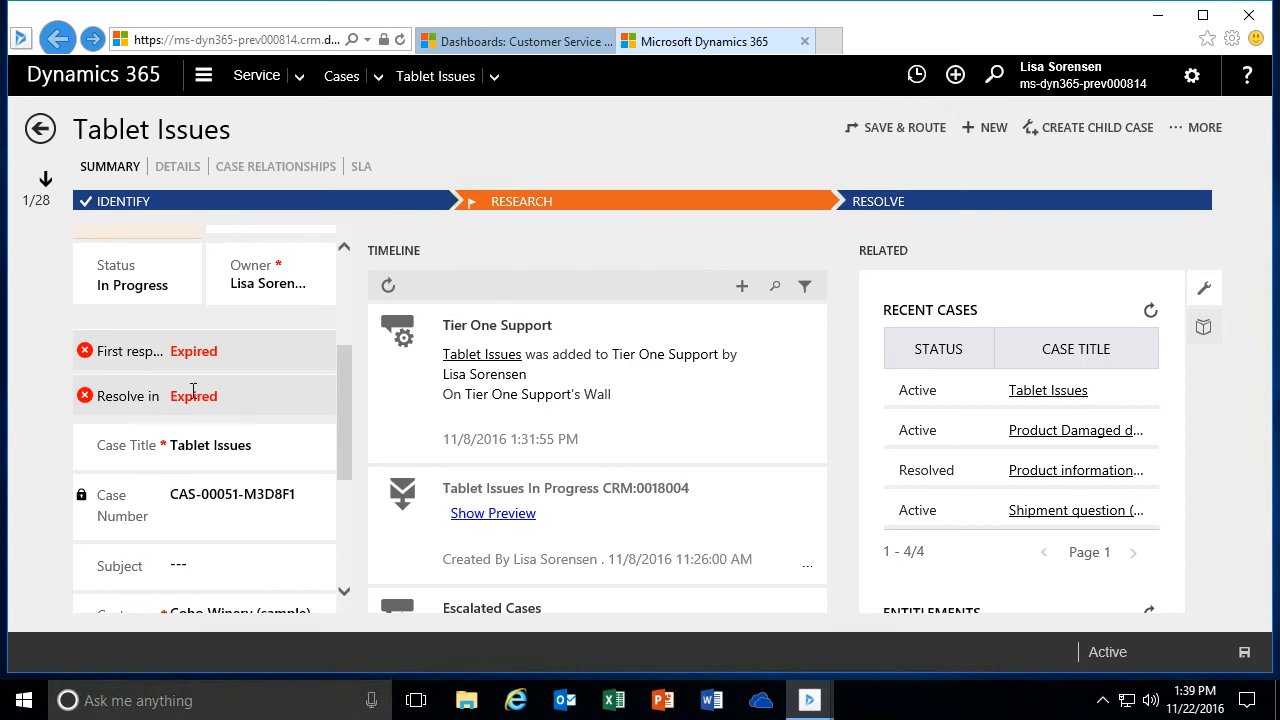
{"action": "mouse_move", "coordinate": [232, 361]}
{"action": "mouse_move", "coordinate": [238, 397]}
{"action": "left_click_drag", "start_coordinate": [344, 375], "coordinate": [347, 442]}
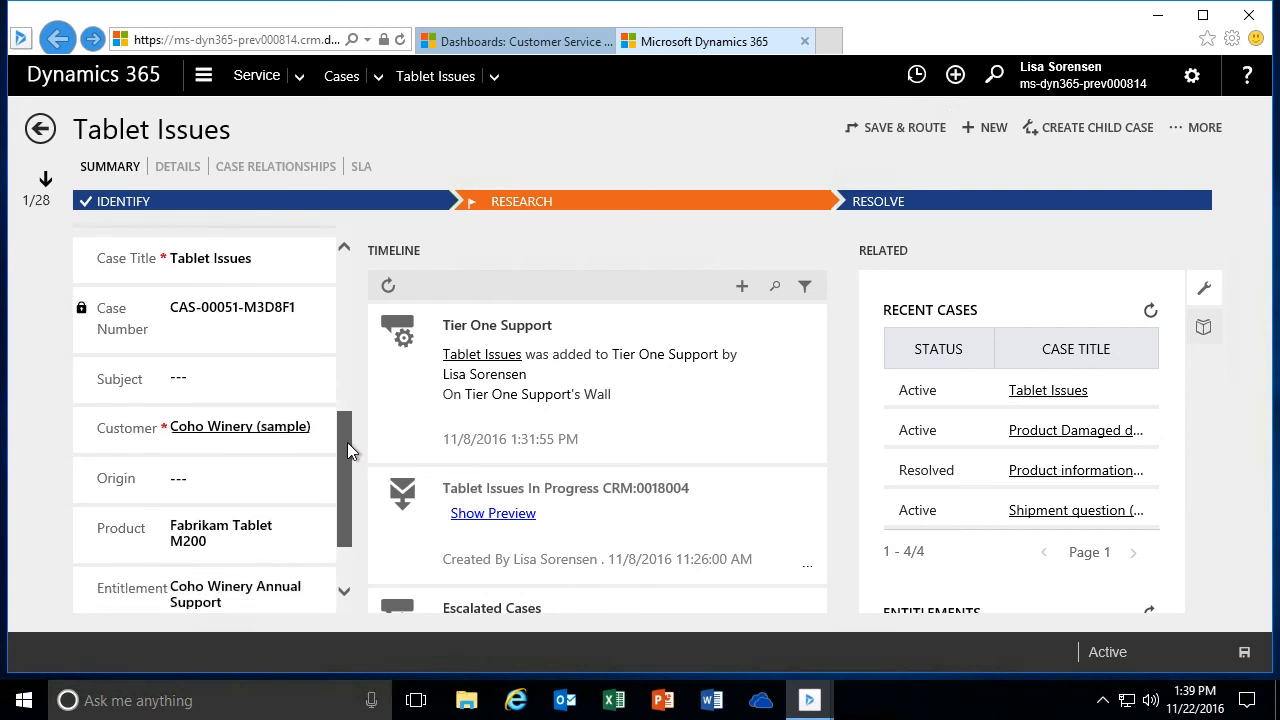
- Set the case's Subject to Maintenance under Service
{"action": "left_click", "coordinate": [190, 388]}
{"action": "left_click", "coordinate": [296, 416]}
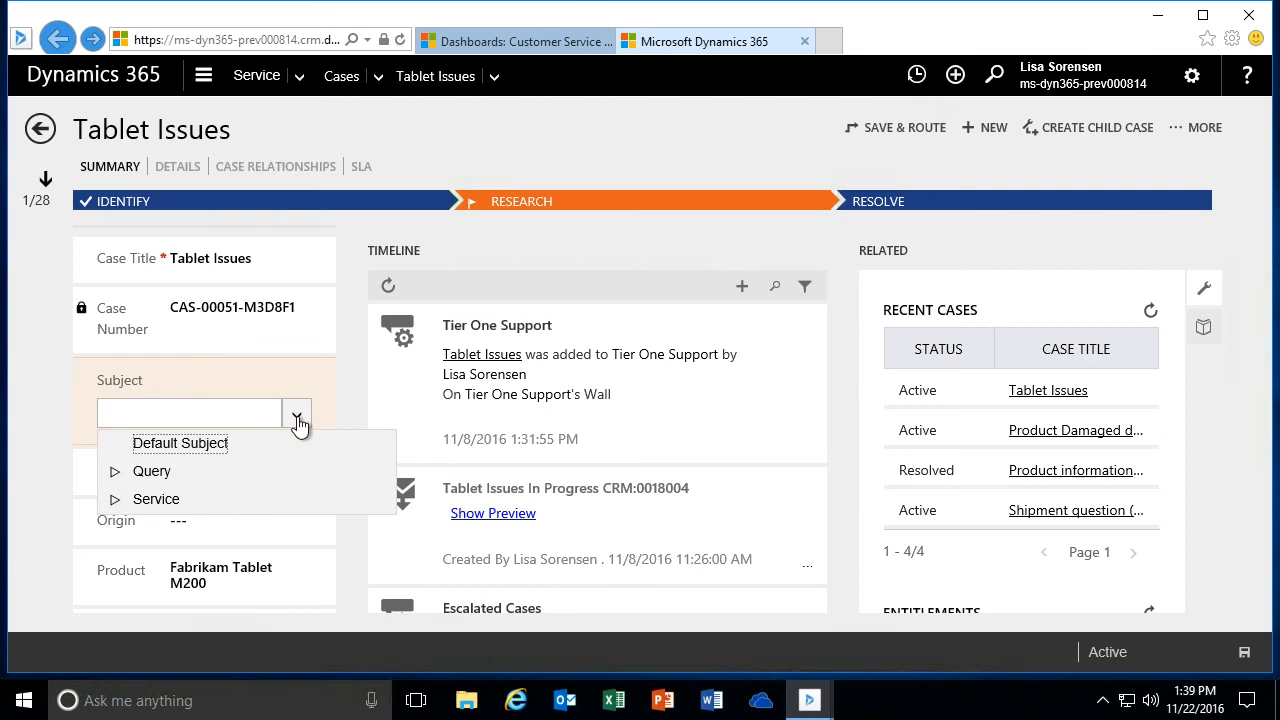
{"action": "left_click", "coordinate": [113, 505]}
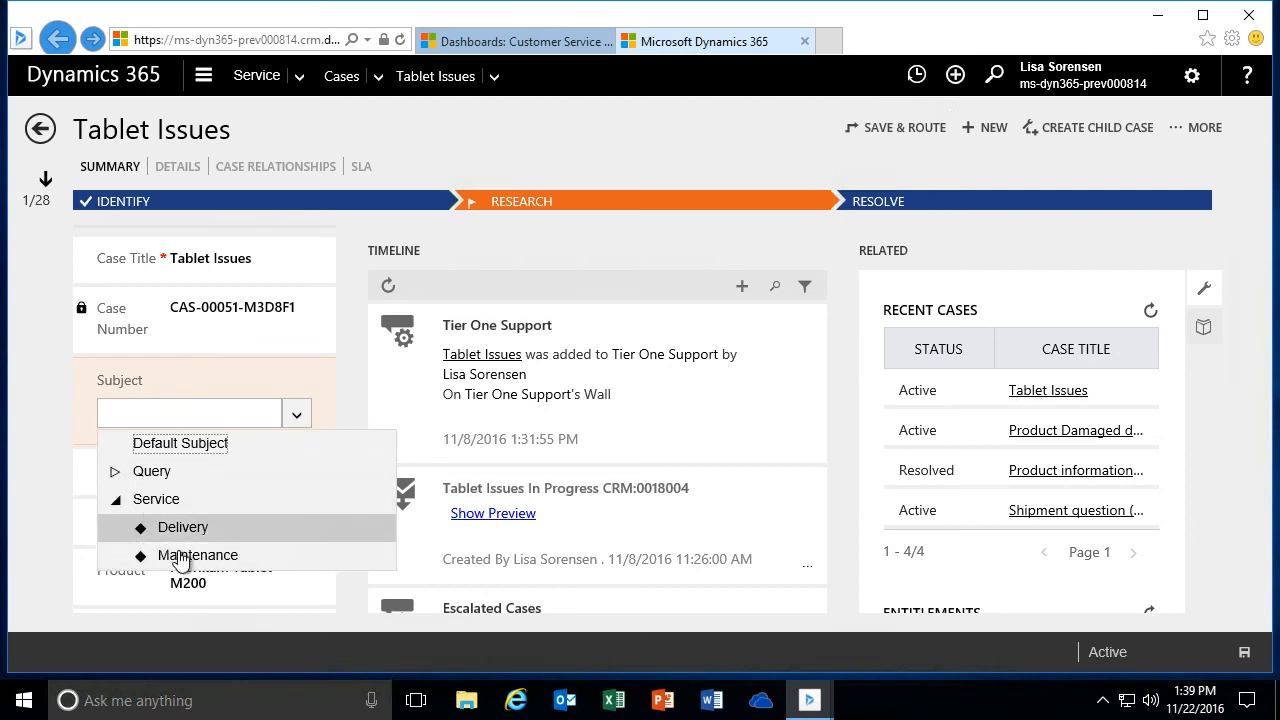
{"action": "left_click", "coordinate": [183, 554]}
- Look through the remaining general information fields from Origin down to Description
{"action": "left_click_drag", "start_coordinate": [345, 425], "coordinate": [349, 445]}
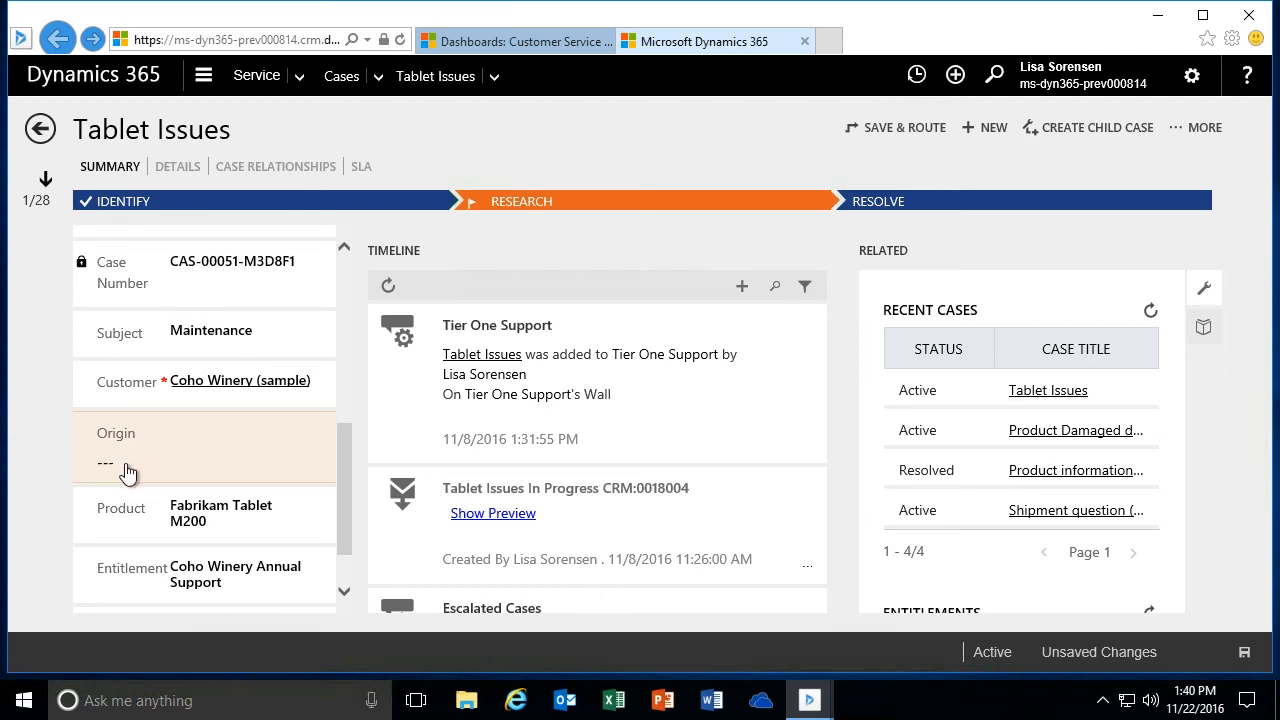
{"action": "left_click_drag", "start_coordinate": [341, 447], "coordinate": [343, 476]}
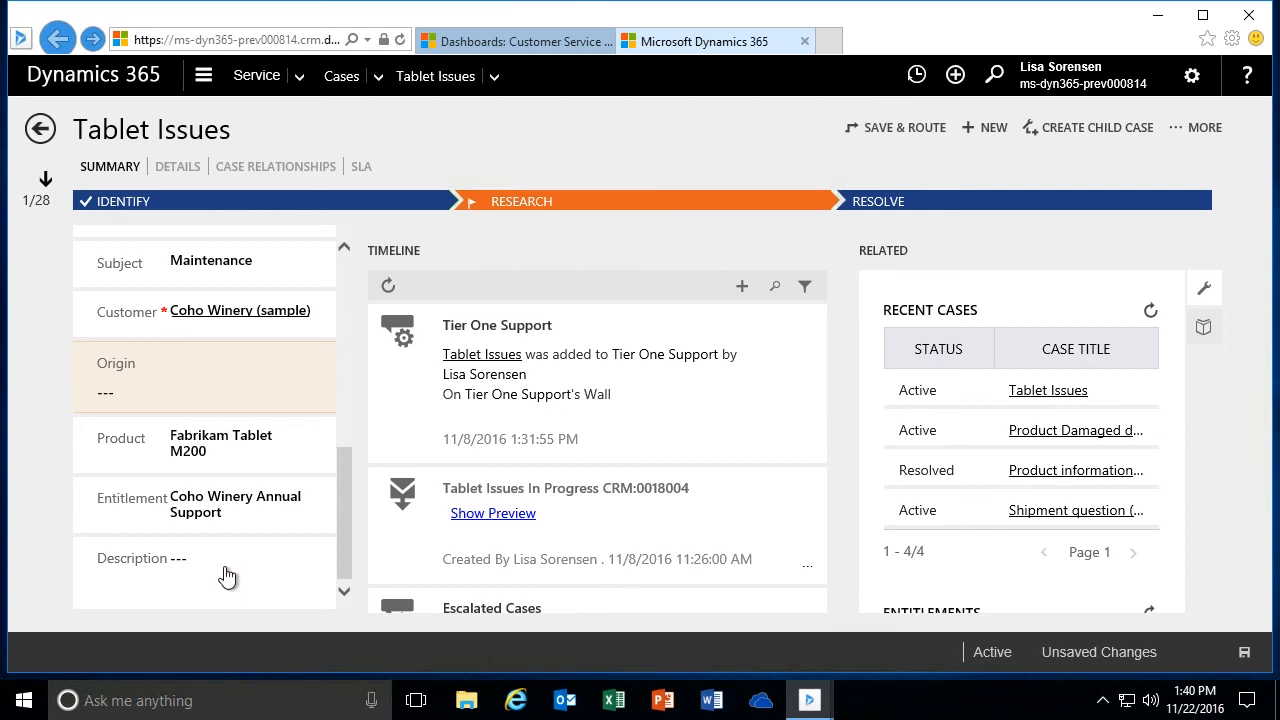
{"action": "left_click_drag", "start_coordinate": [342, 543], "coordinate": [343, 520]}
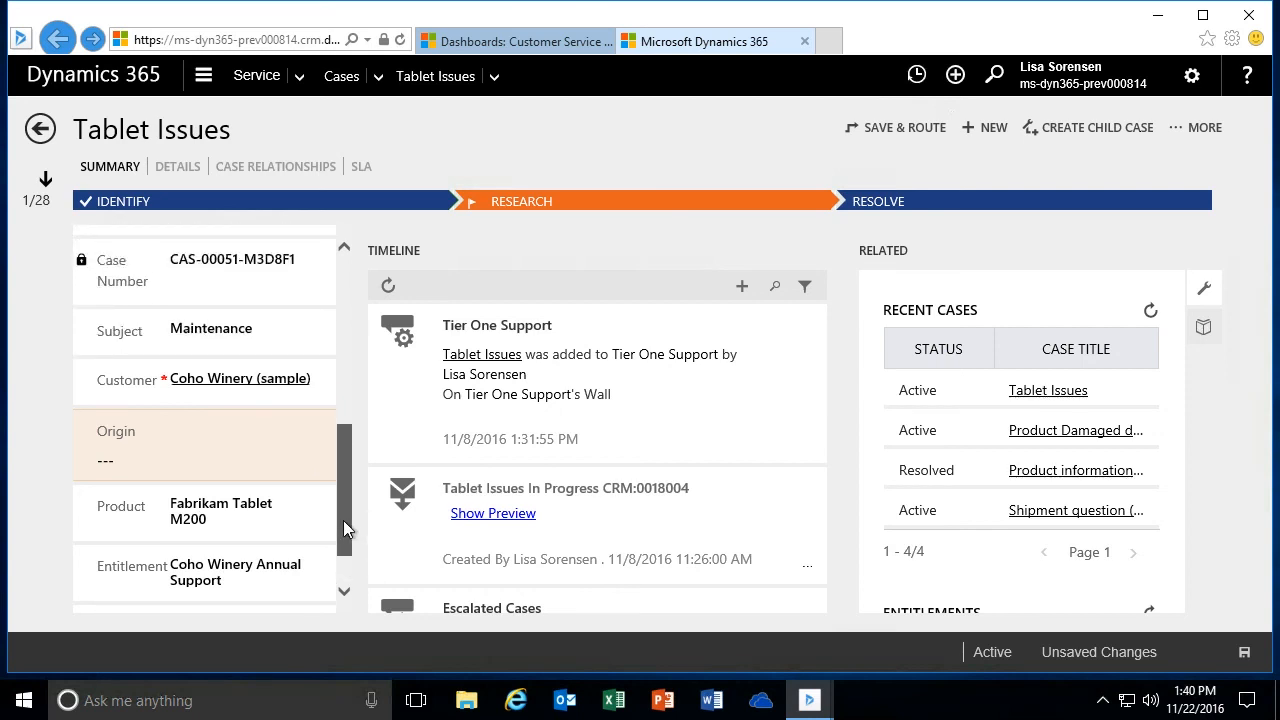
- Look through the posts and activities in the case's timeline, and refresh the timeline
{"action": "left_click_drag", "start_coordinate": [343, 520], "coordinate": [347, 324]}
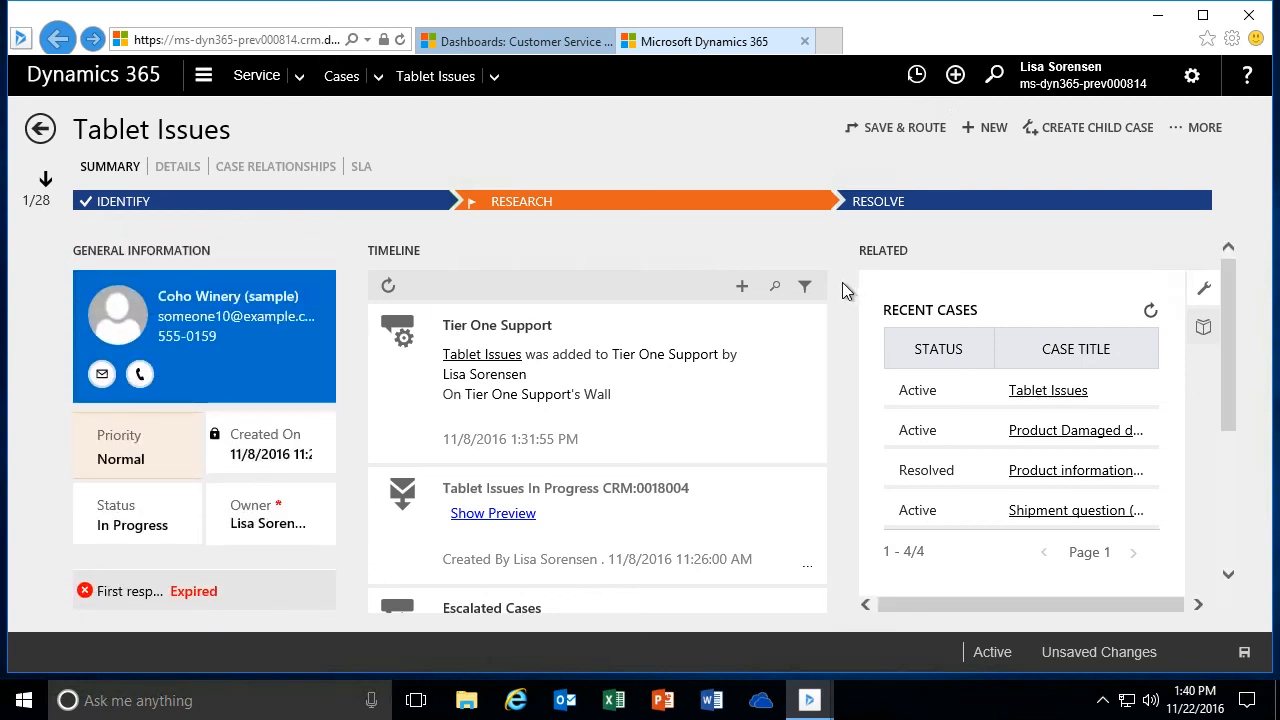
{"action": "scroll", "coordinate": [839, 298], "scroll_direction": "down", "scroll_amount": 1}
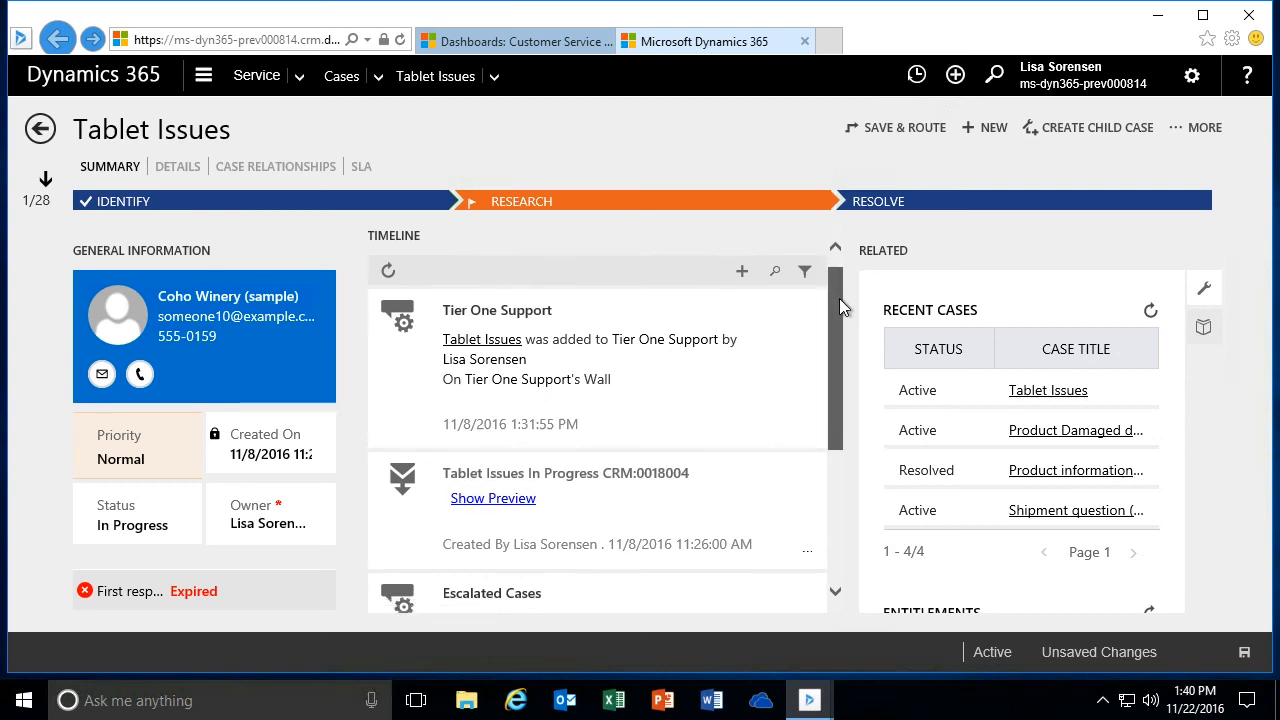
{"action": "scroll", "coordinate": [840, 300], "scroll_direction": "up", "scroll_amount": 1}
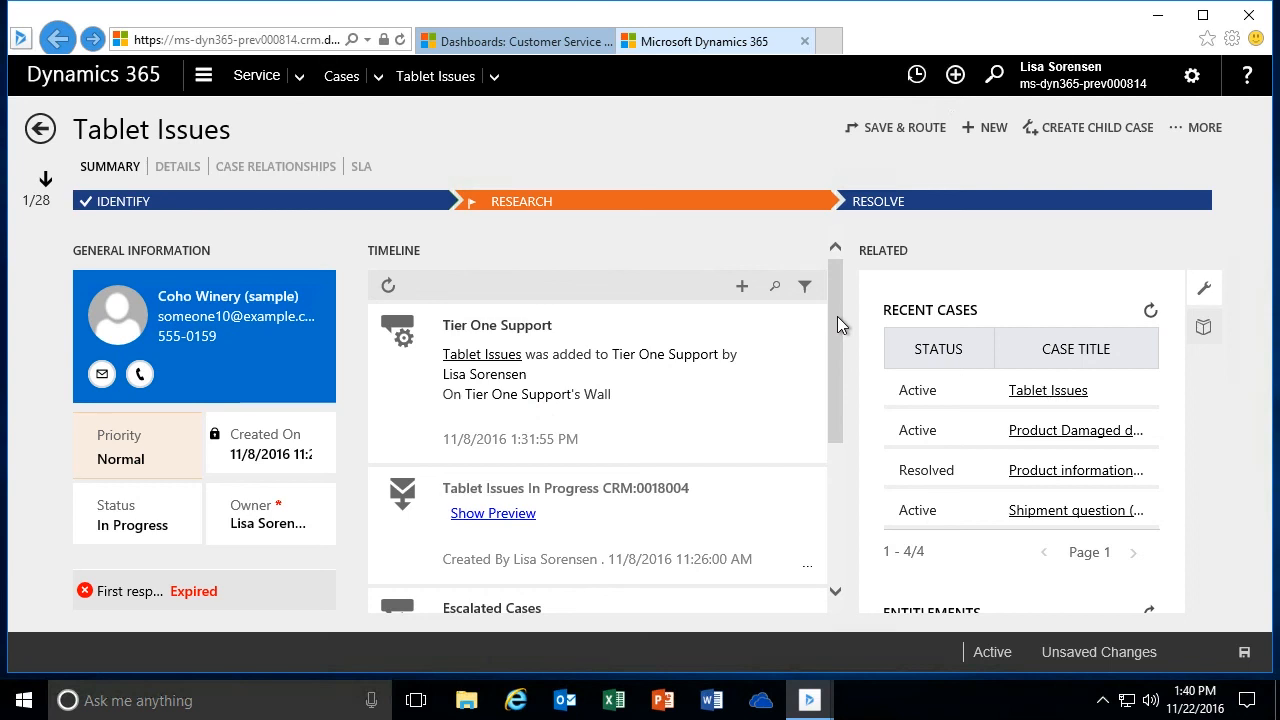
{"action": "scroll", "coordinate": [838, 320], "scroll_direction": "down", "scroll_amount": 1}
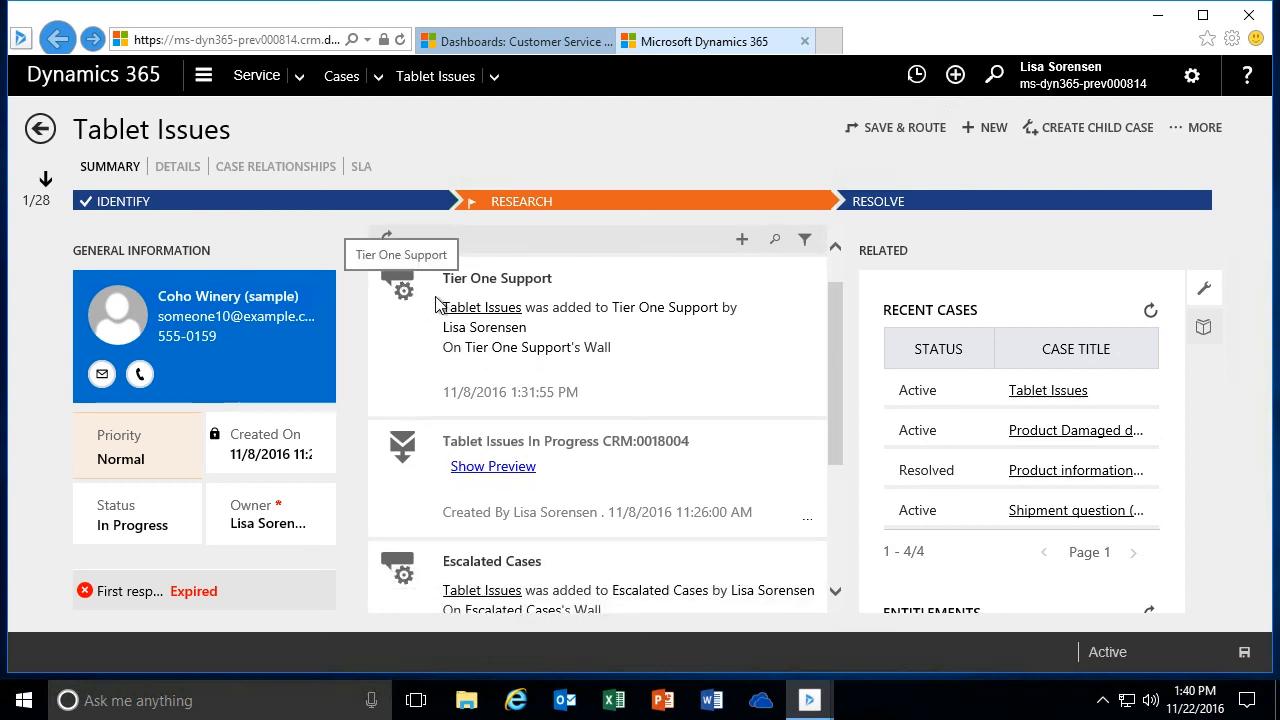
{"action": "scroll", "coordinate": [838, 340], "scroll_direction": "up", "scroll_amount": 1}
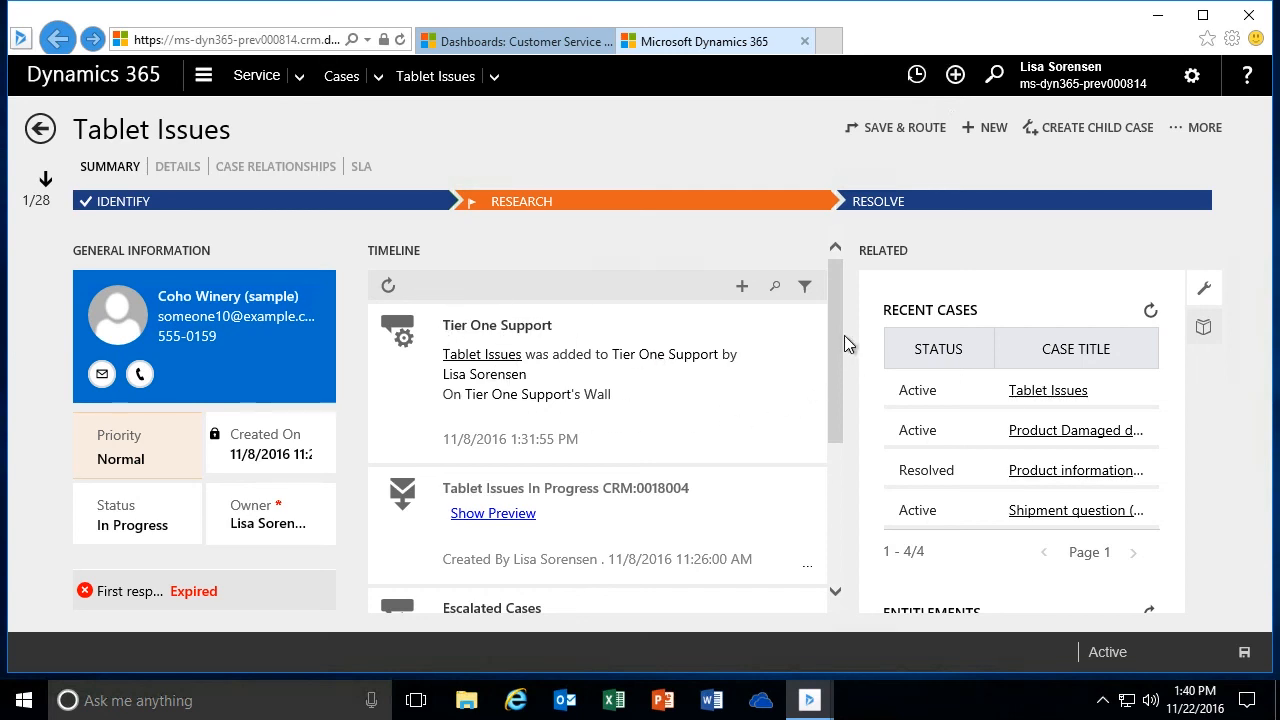
{"action": "left_click_drag", "start_coordinate": [835, 326], "coordinate": [828, 414]}
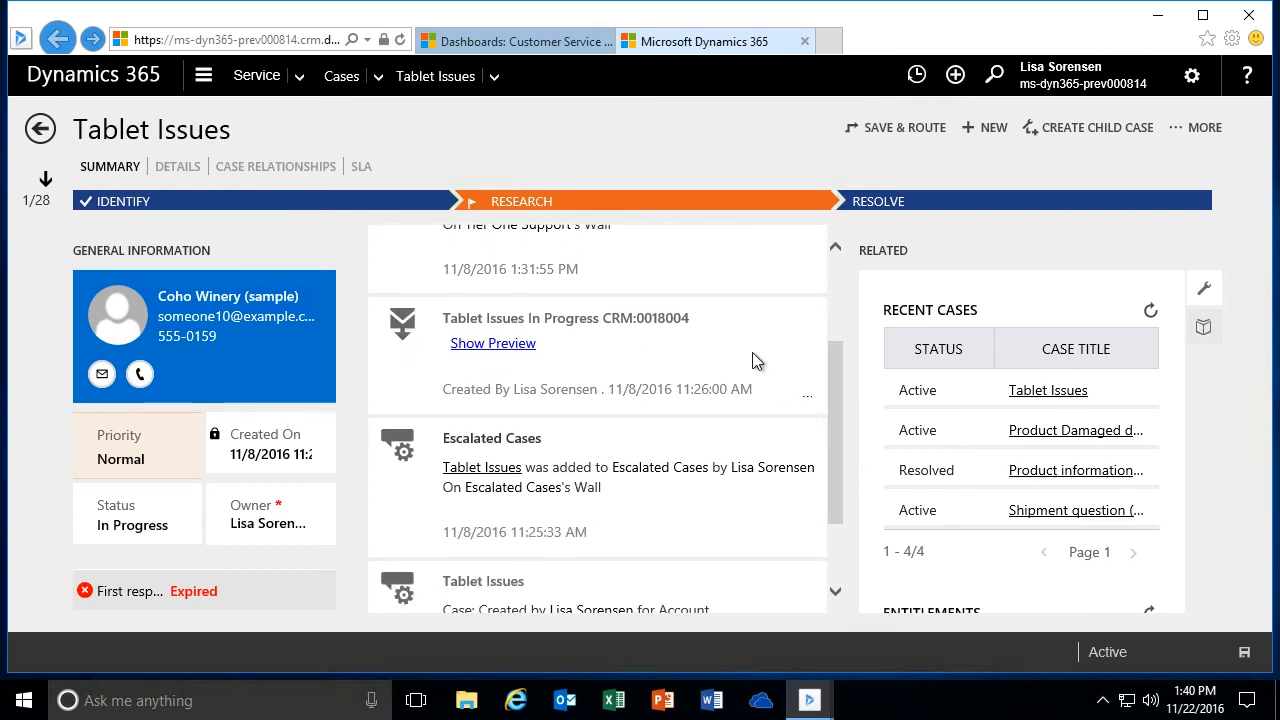
{"action": "left_click_drag", "start_coordinate": [831, 354], "coordinate": [837, 246]}
{"action": "left_click", "coordinate": [388, 285]}
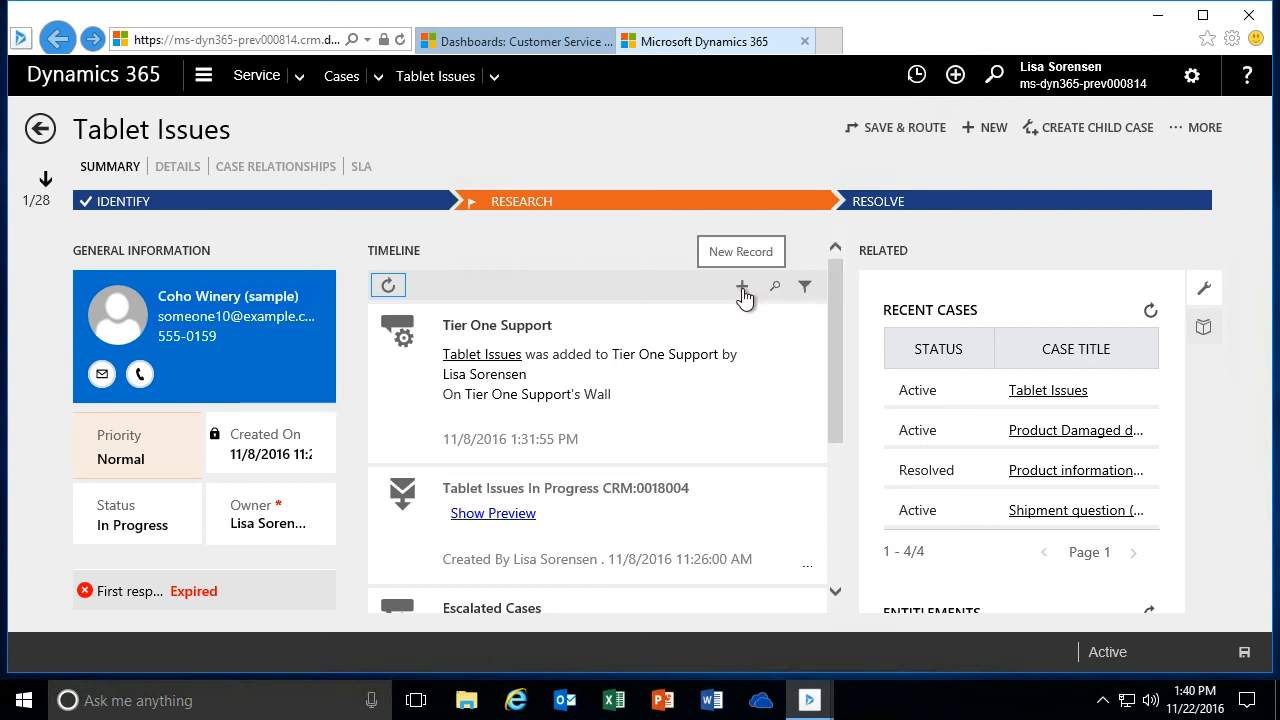
- Turn on the timeline filter and limit its date range to This Month
{"action": "left_click", "coordinate": [805, 290]}
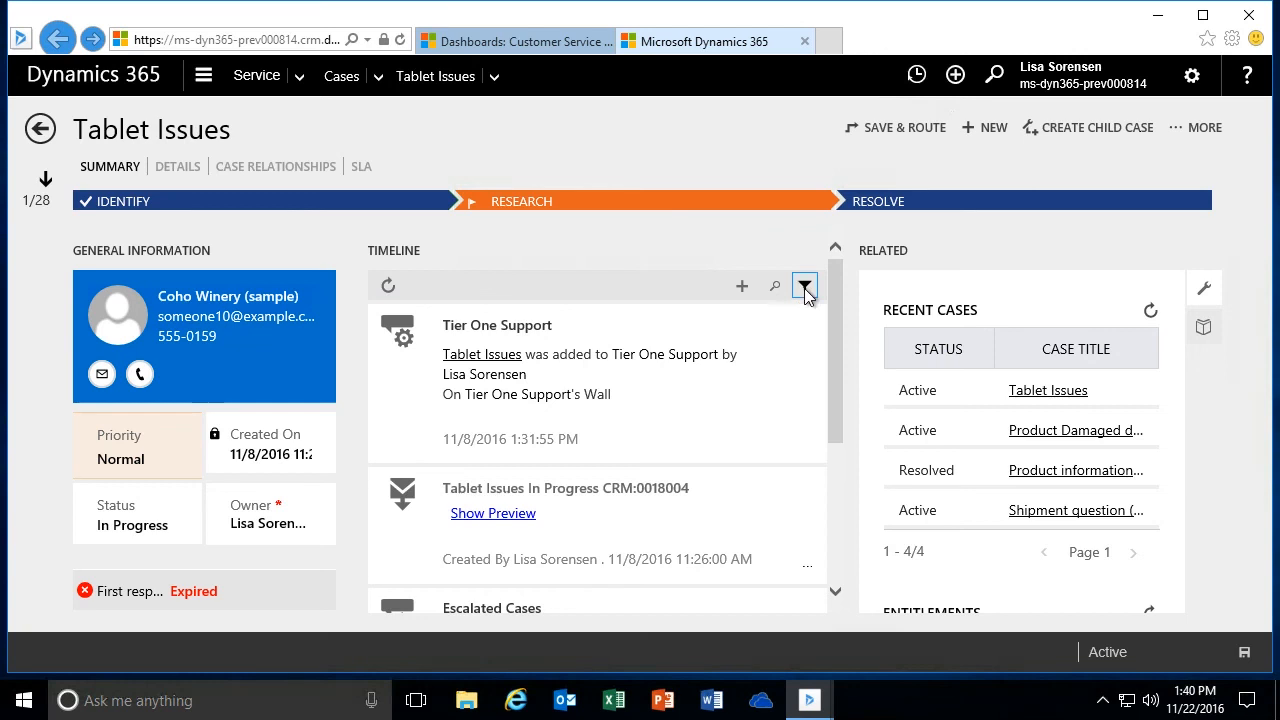
{"action": "left_click", "coordinate": [437, 320]}
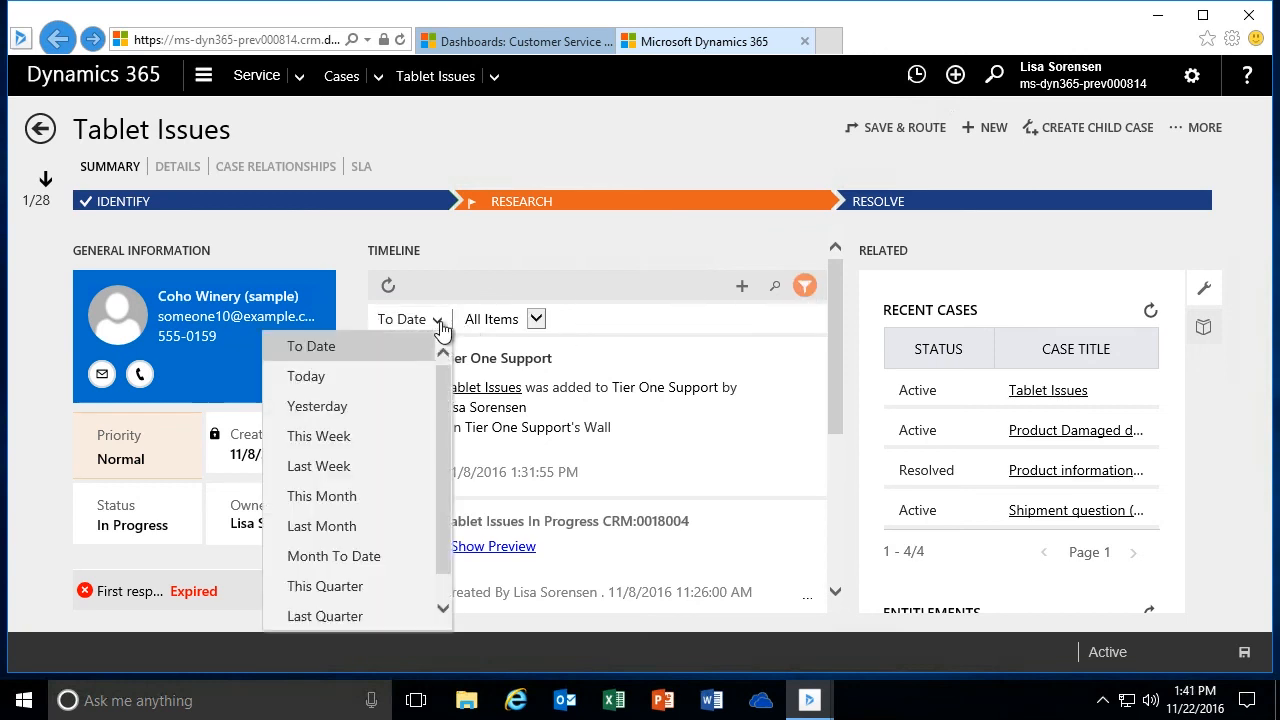
{"action": "left_click", "coordinate": [368, 497]}
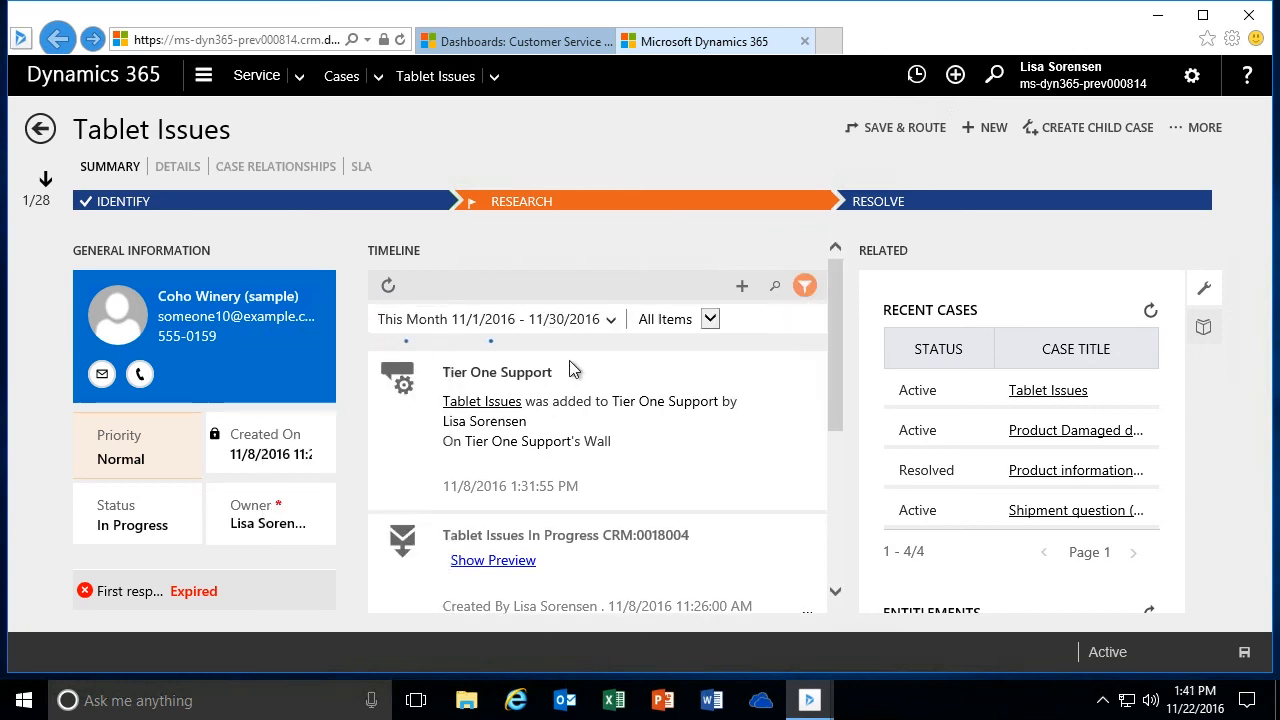
- Filter the timeline to Note items, and switch the item type to Activity
{"action": "left_click", "coordinate": [710, 320]}
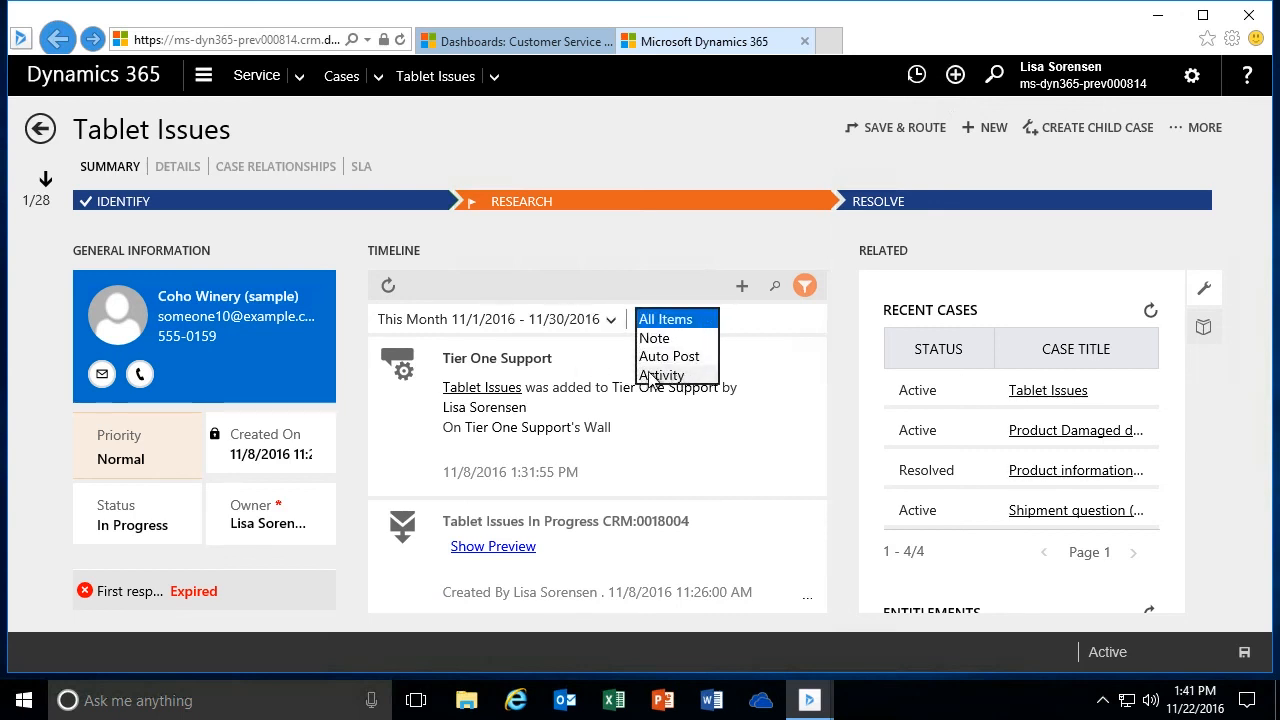
{"action": "left_click", "coordinate": [658, 339]}
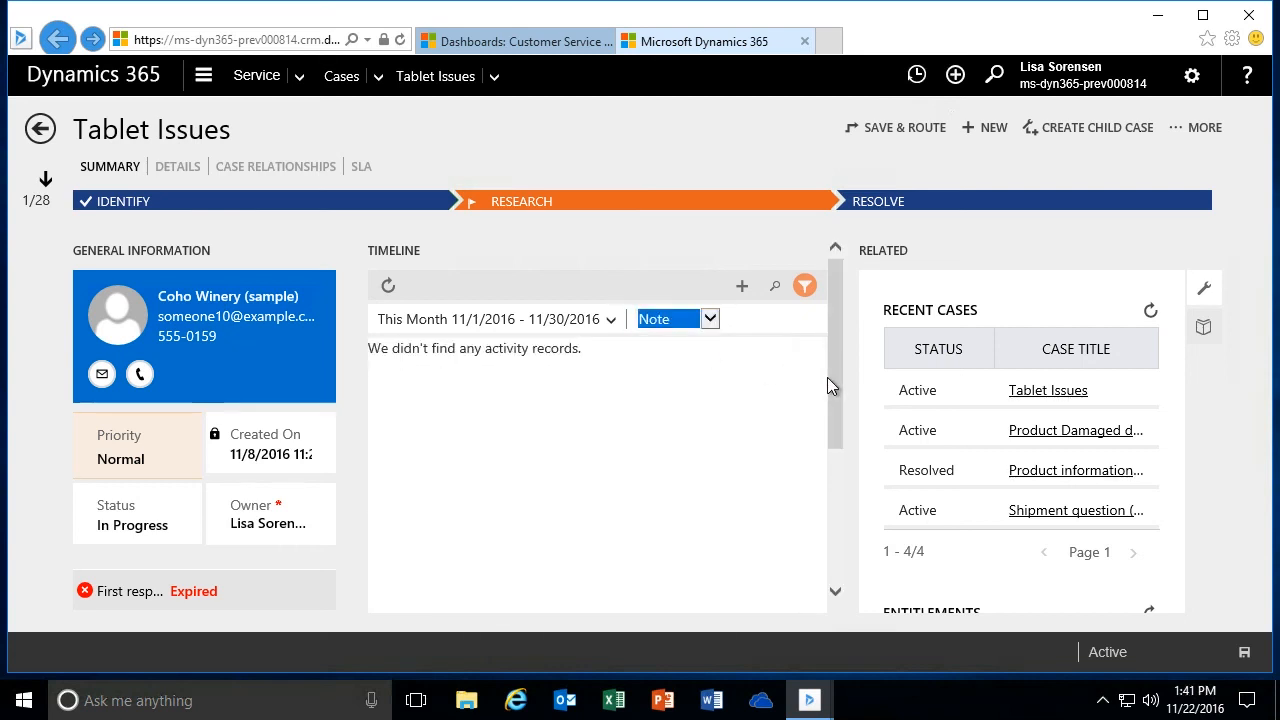
{"action": "left_click", "coordinate": [710, 320]}
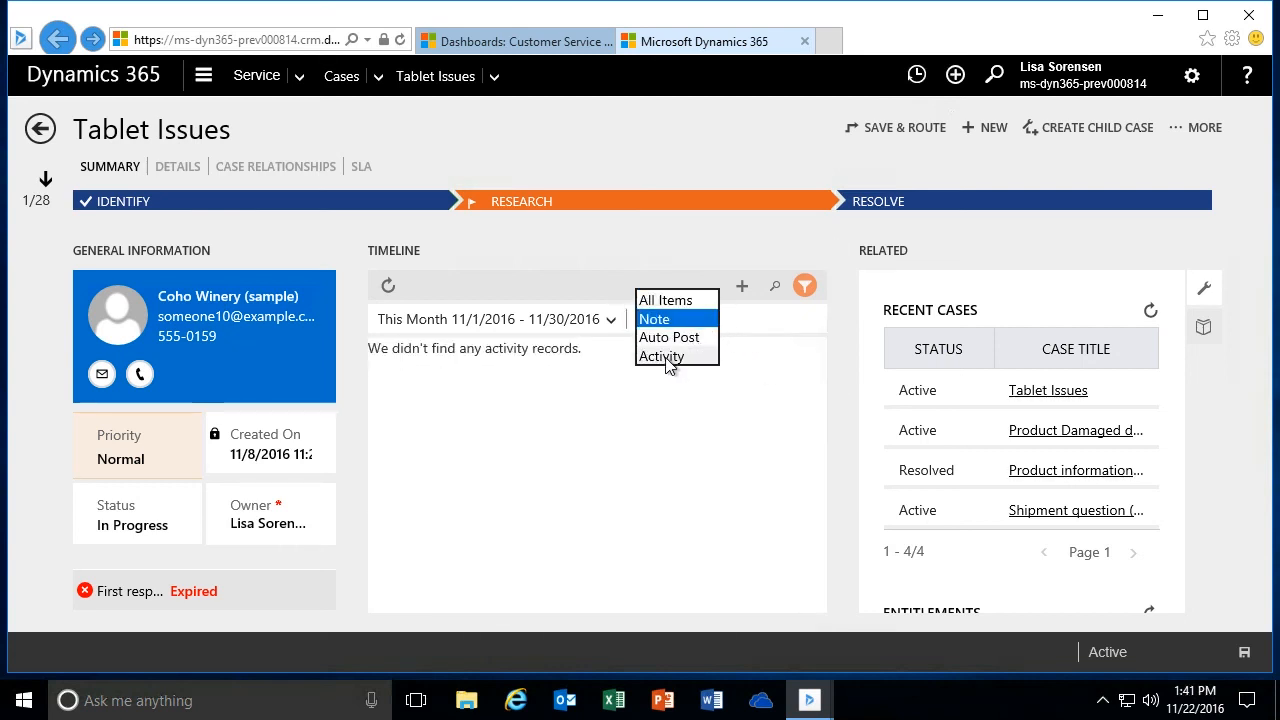
{"action": "left_click", "coordinate": [669, 357]}
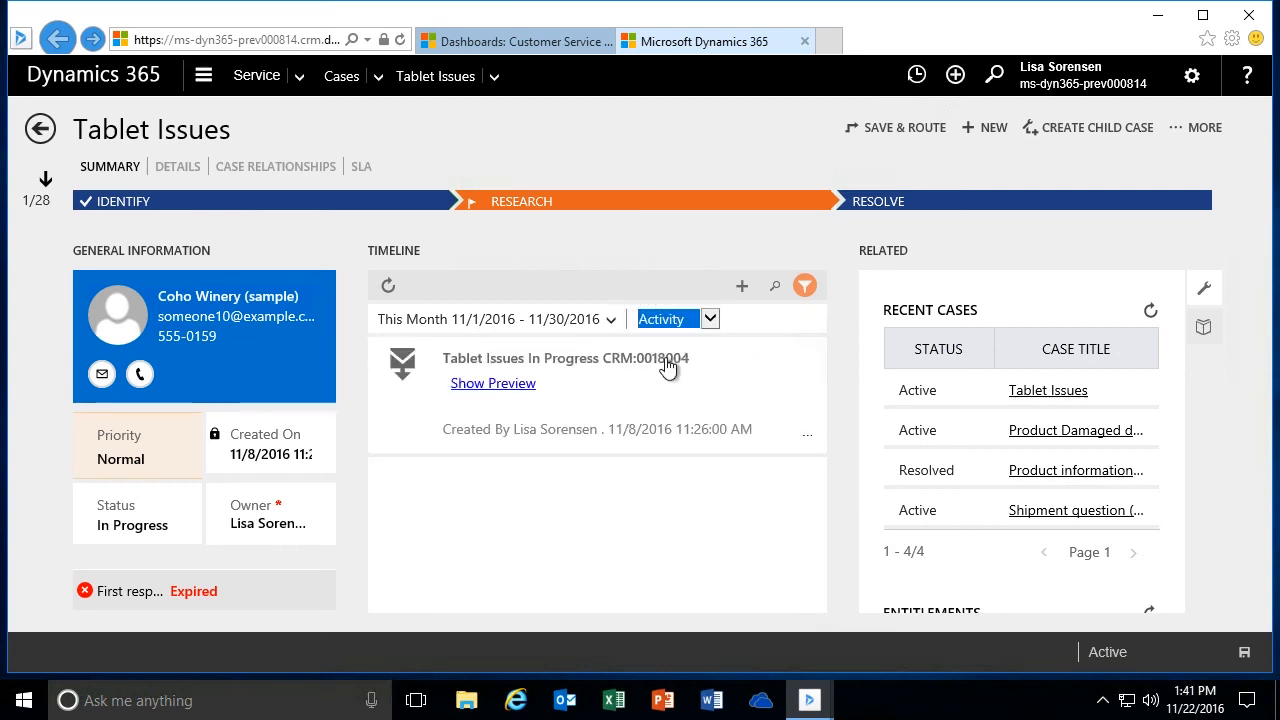
- Filter the timeline to Auto Post items and look through the listed posts
{"action": "left_click", "coordinate": [710, 320]}
{"action": "left_click", "coordinate": [678, 298]}
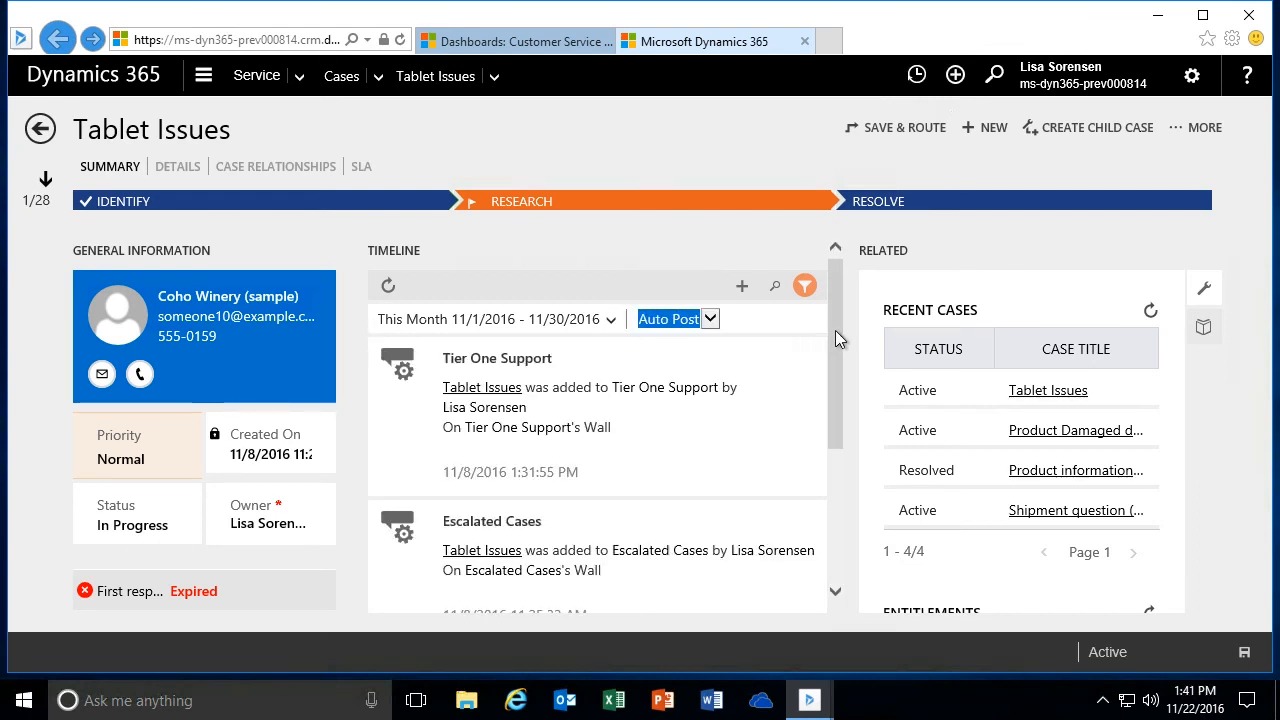
{"action": "scroll", "coordinate": [835, 330], "scroll_direction": "down", "scroll_amount": 1}
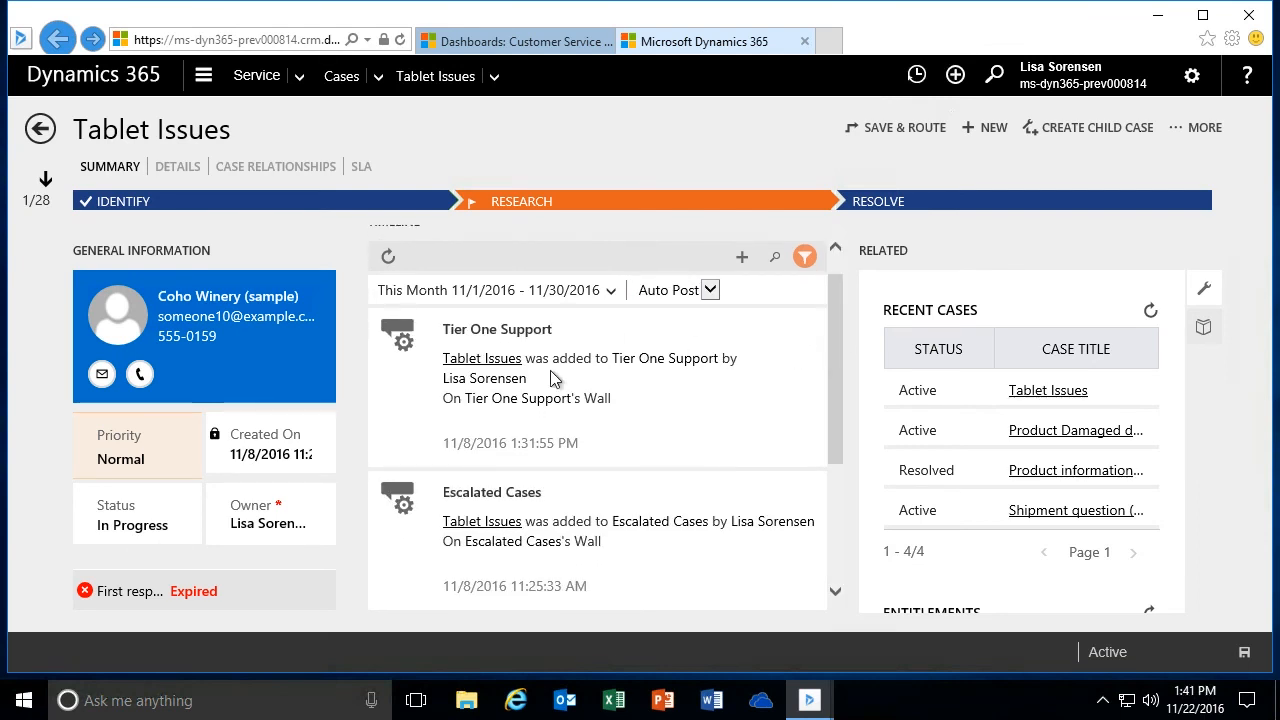
{"action": "left_click_drag", "start_coordinate": [841, 349], "coordinate": [842, 393]}
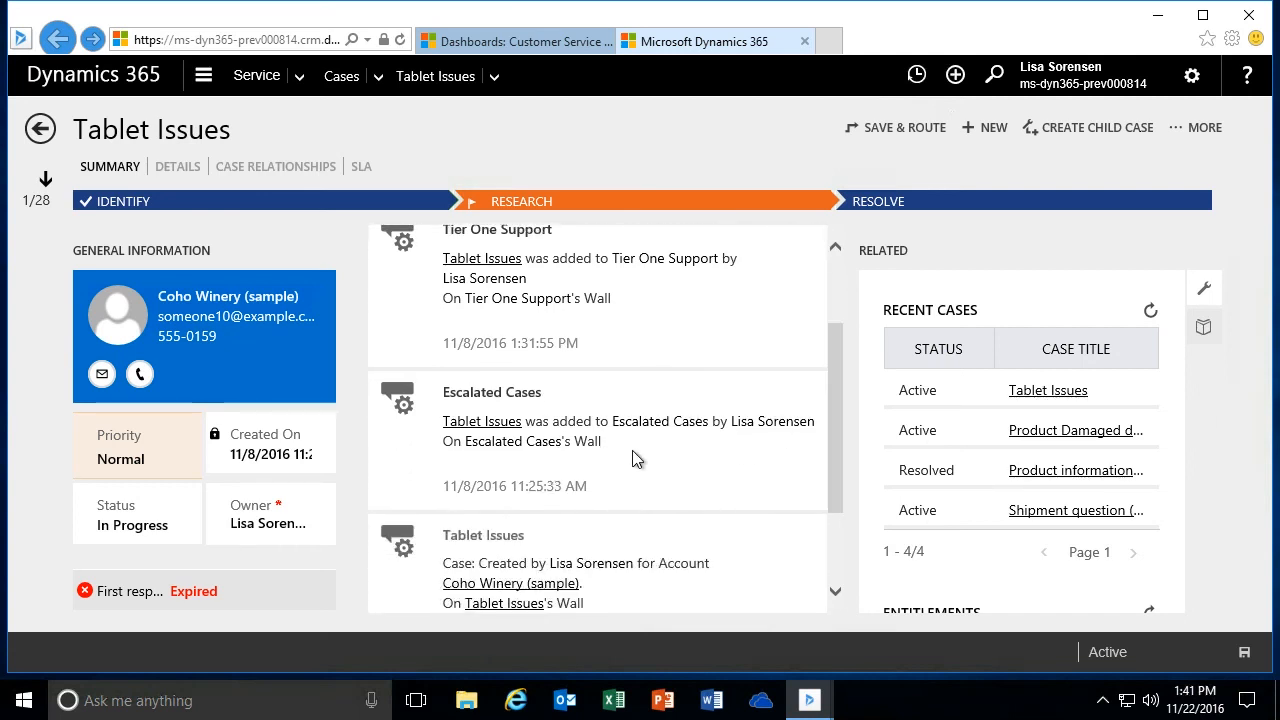
{"action": "left_click_drag", "start_coordinate": [830, 384], "coordinate": [827, 289]}
- Filter the timeline to Activity items, and view the record types that can be added to it
{"action": "left_click", "coordinate": [711, 322]}
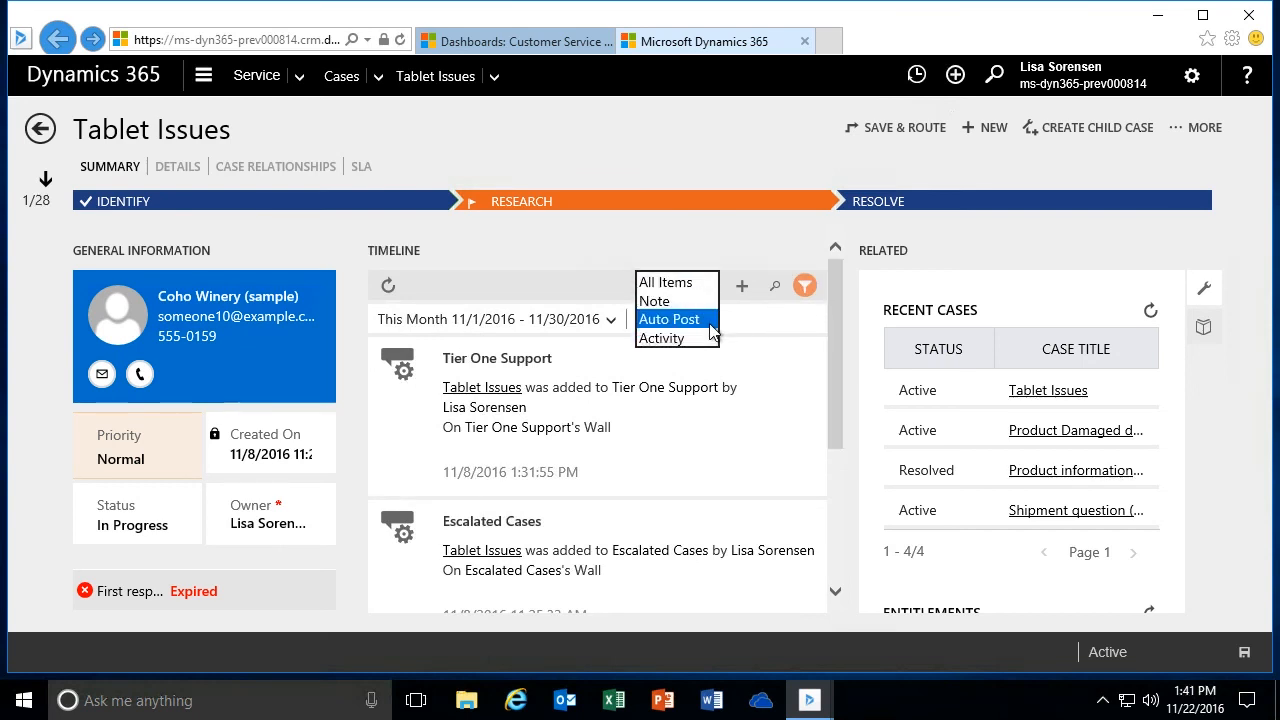
{"action": "left_click", "coordinate": [661, 339]}
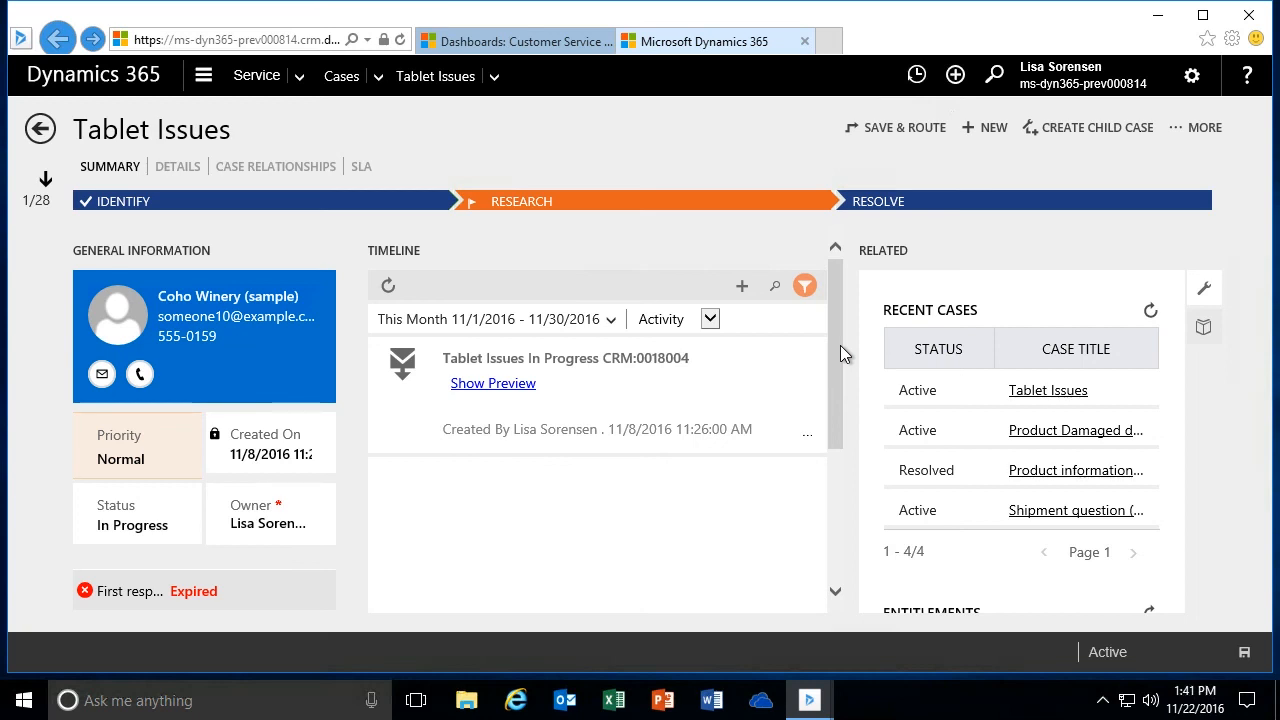
{"action": "left_click", "coordinate": [742, 288]}
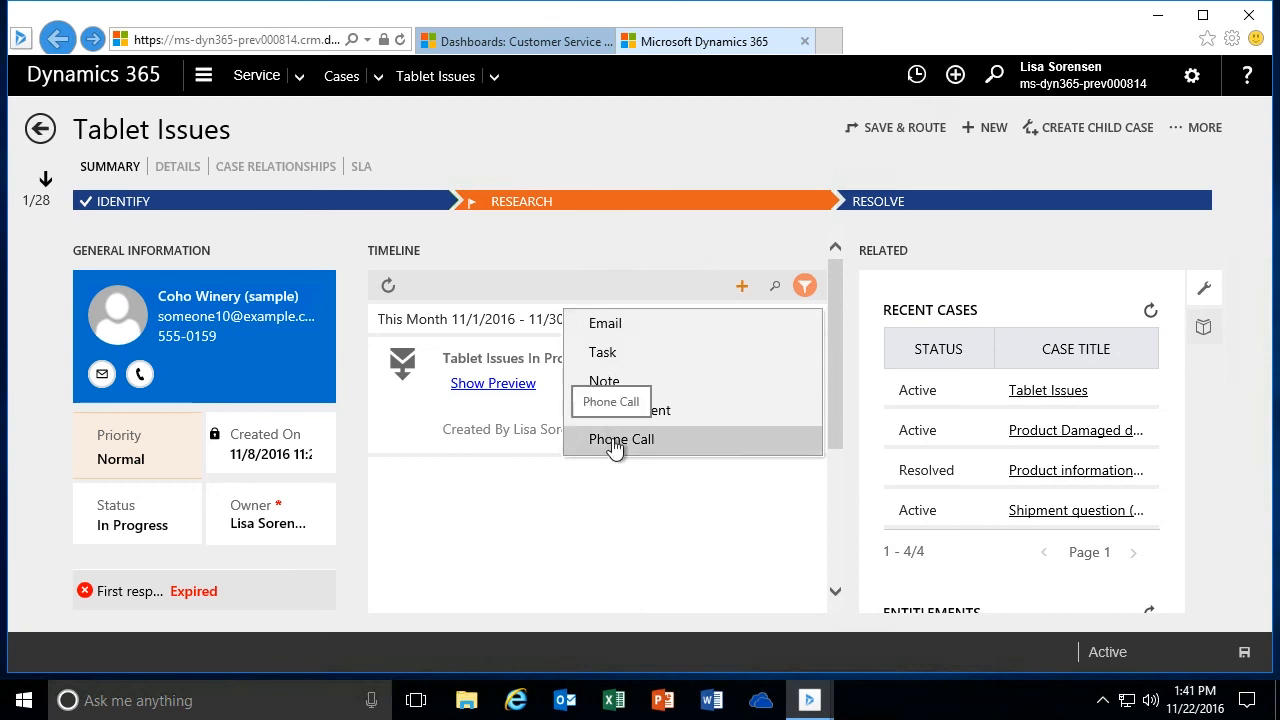
{"action": "left_click", "coordinate": [678, 230]}
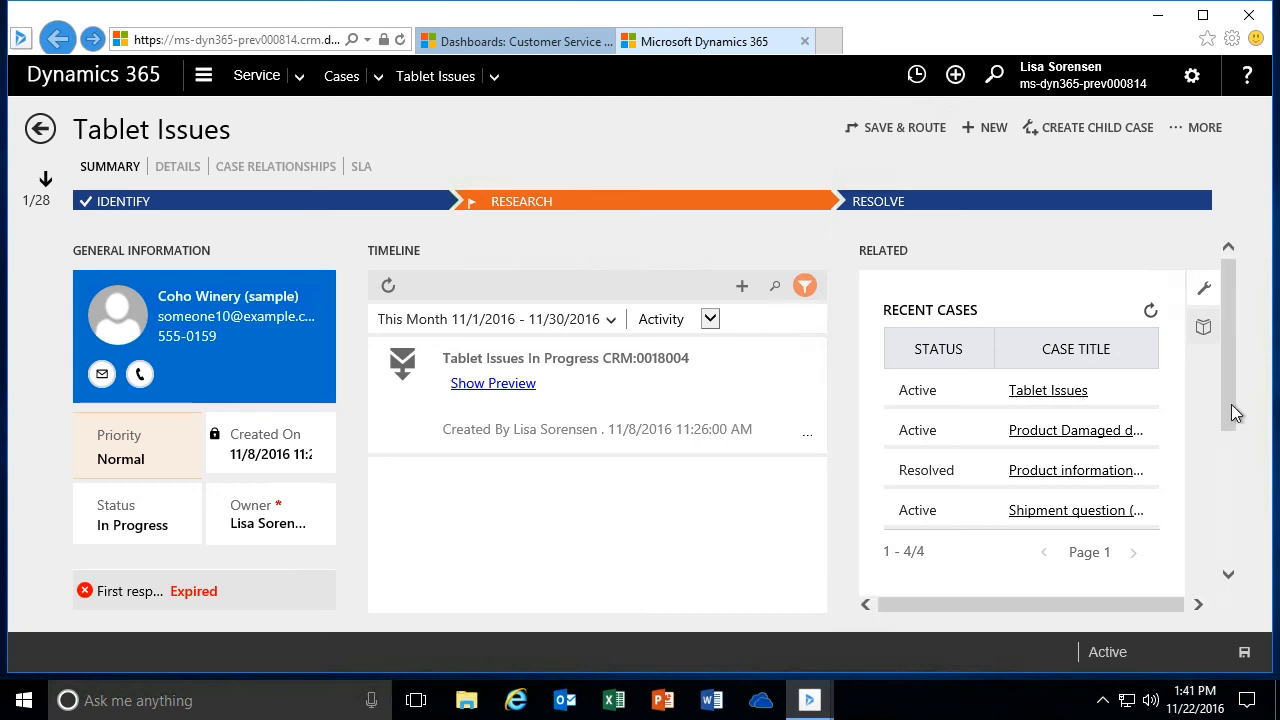
- Preview the details of the Product Damaged during Shipment case from the recent cases, and close the preview
{"action": "mouse_move", "coordinate": [1234, 414]}
{"action": "left_mouse_down"}
{"action": "mouse_move", "coordinate": [1232, 452]}
{"action": "mouse_move", "coordinate": [1234, 395]}
{"action": "left_mouse_up"}
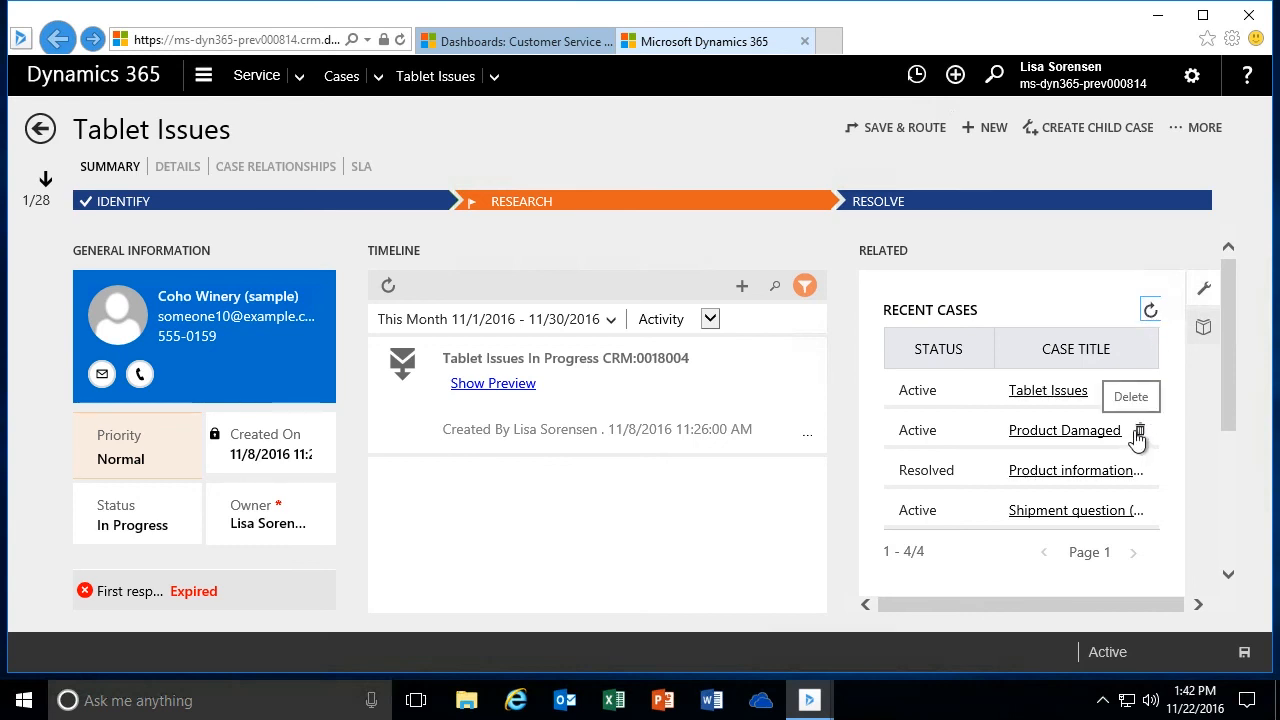
{"action": "left_click", "coordinate": [1058, 438]}
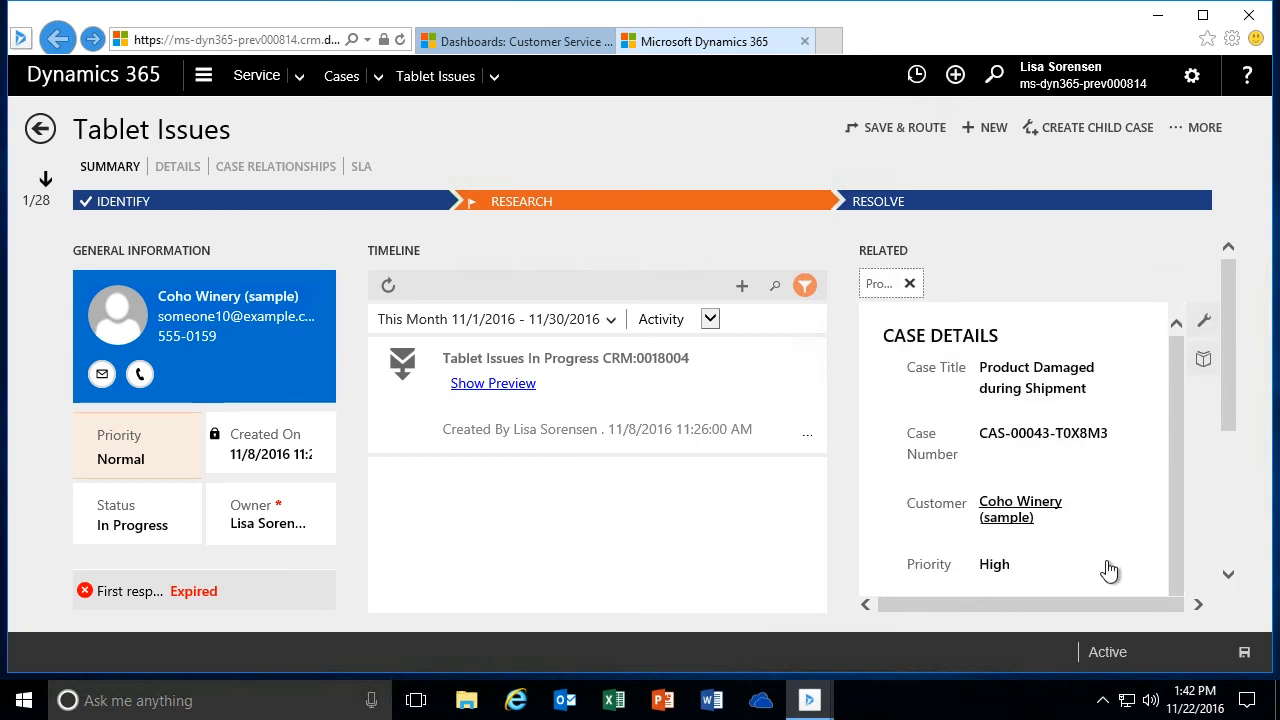
{"action": "mouse_move", "coordinate": [1170, 377]}
{"action": "left_mouse_down"}
{"action": "mouse_move", "coordinate": [1180, 528]}
{"action": "mouse_move", "coordinate": [1176, 378]}
{"action": "left_mouse_up"}
{"action": "left_click", "coordinate": [909, 285]}
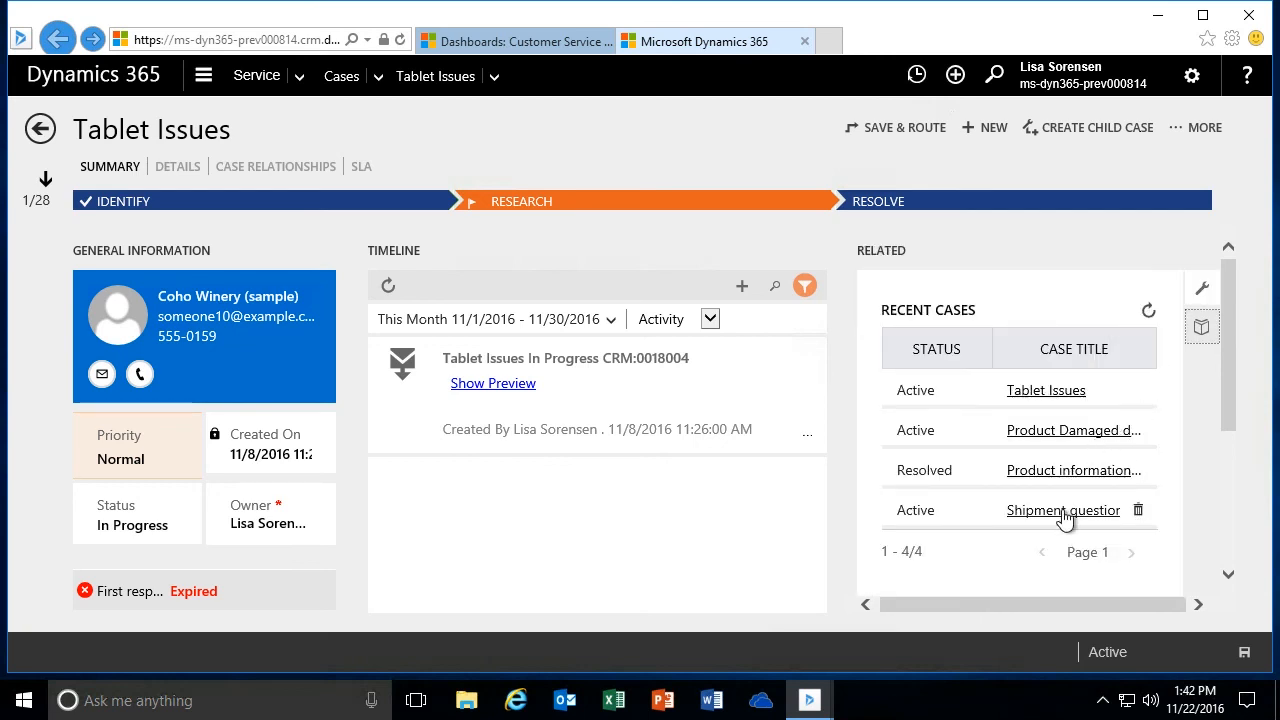
- Preview the details of the Product information required (sample) case from the recent cases, and close the preview
{"action": "left_click", "coordinate": [1048, 472]}
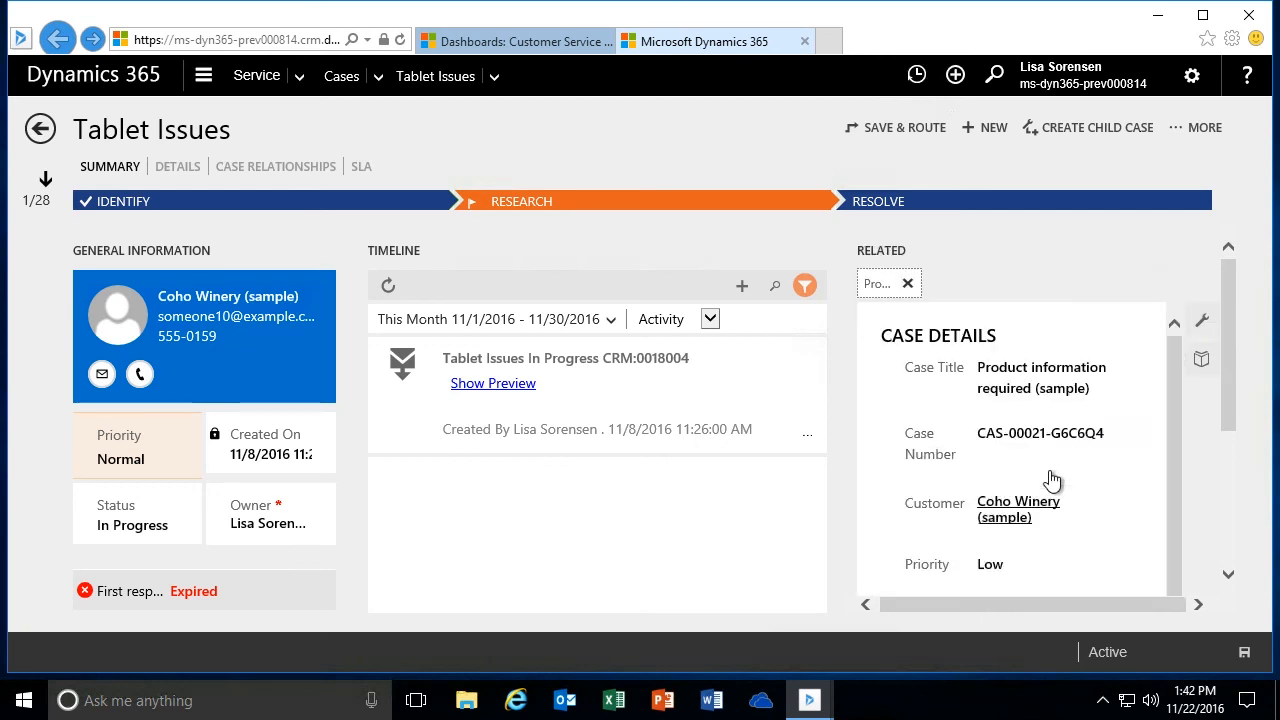
{"action": "mouse_move", "coordinate": [1173, 354]}
{"action": "left_mouse_down"}
{"action": "mouse_move", "coordinate": [1175, 522]}
{"action": "mouse_move", "coordinate": [1177, 338]}
{"action": "left_mouse_up"}
{"action": "left_click", "coordinate": [908, 285]}
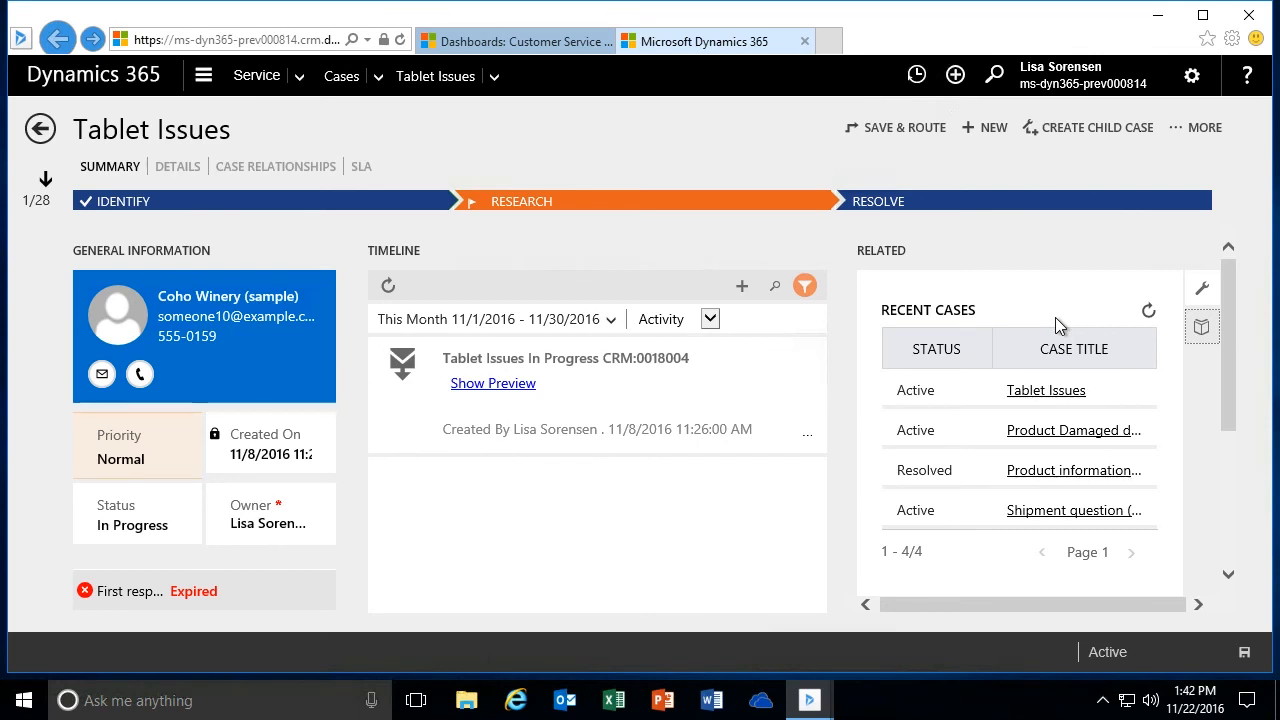
- Look at the customer's entitlements in the case's related information
{"action": "left_click_drag", "start_coordinate": [1228, 313], "coordinate": [1223, 415]}
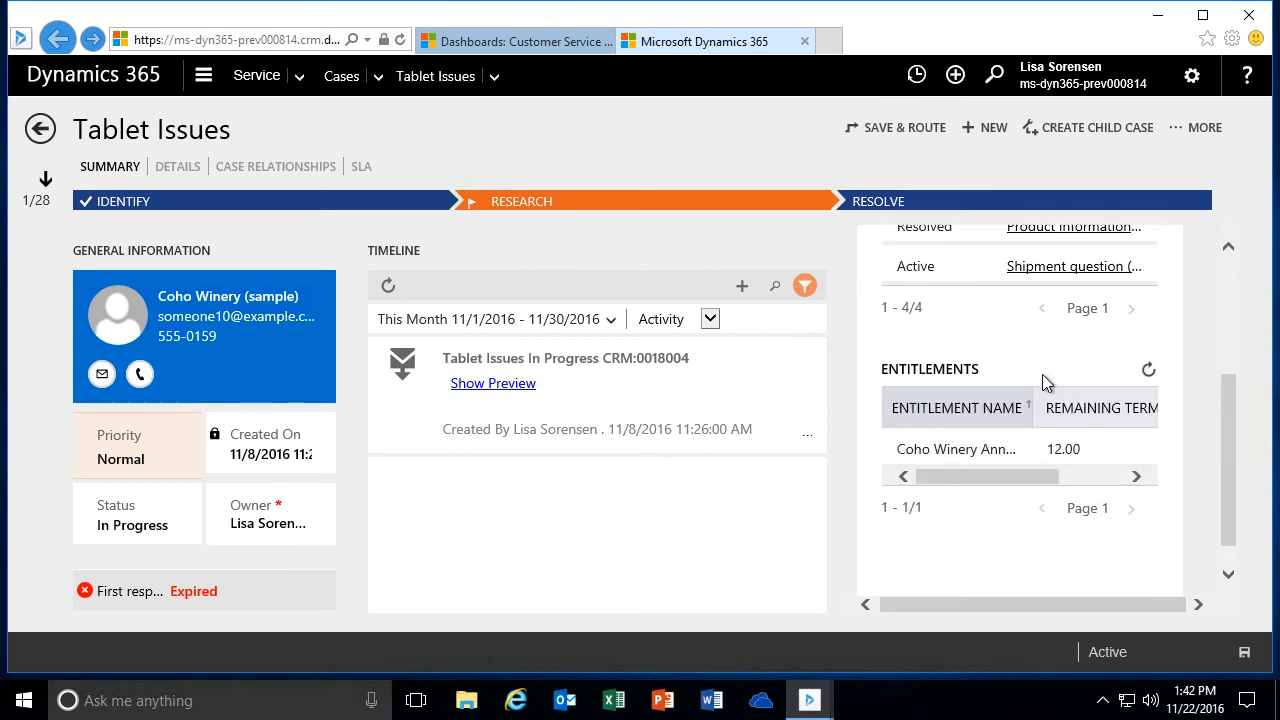
{"action": "left_click_drag", "start_coordinate": [1033, 478], "coordinate": [953, 478]}
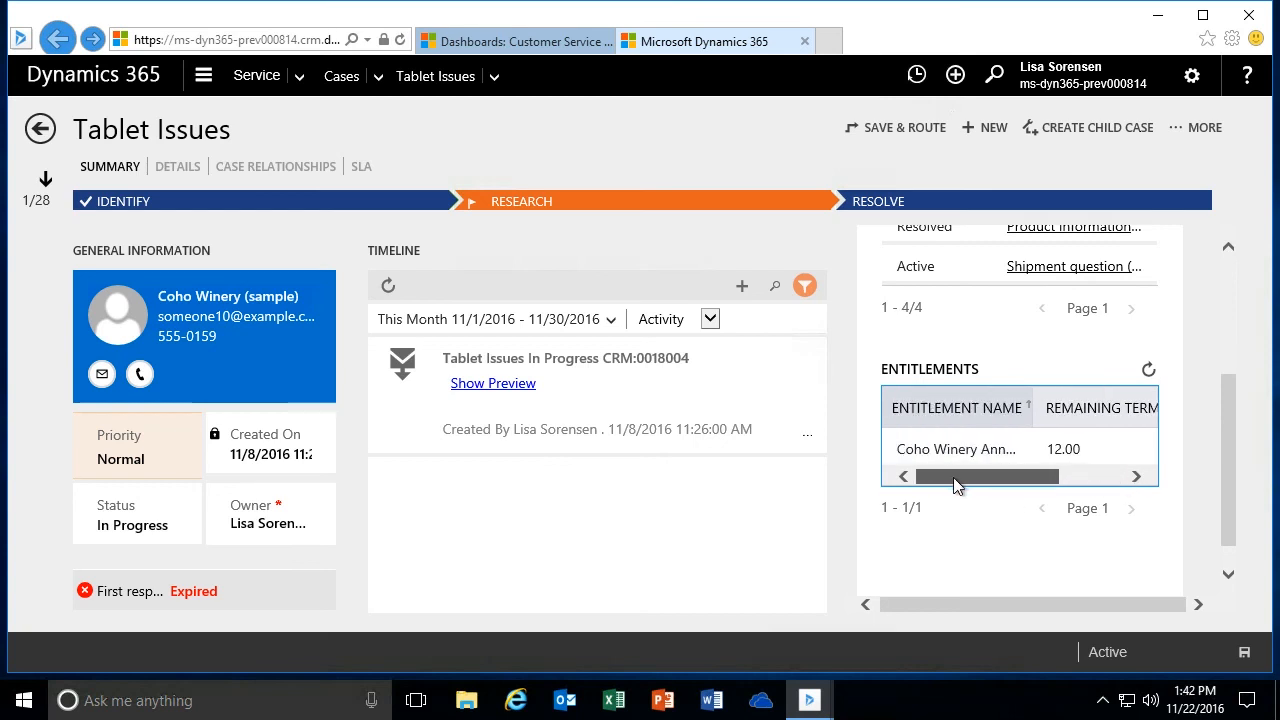
{"action": "left_click_drag", "start_coordinate": [1233, 452], "coordinate": [1250, 295]}
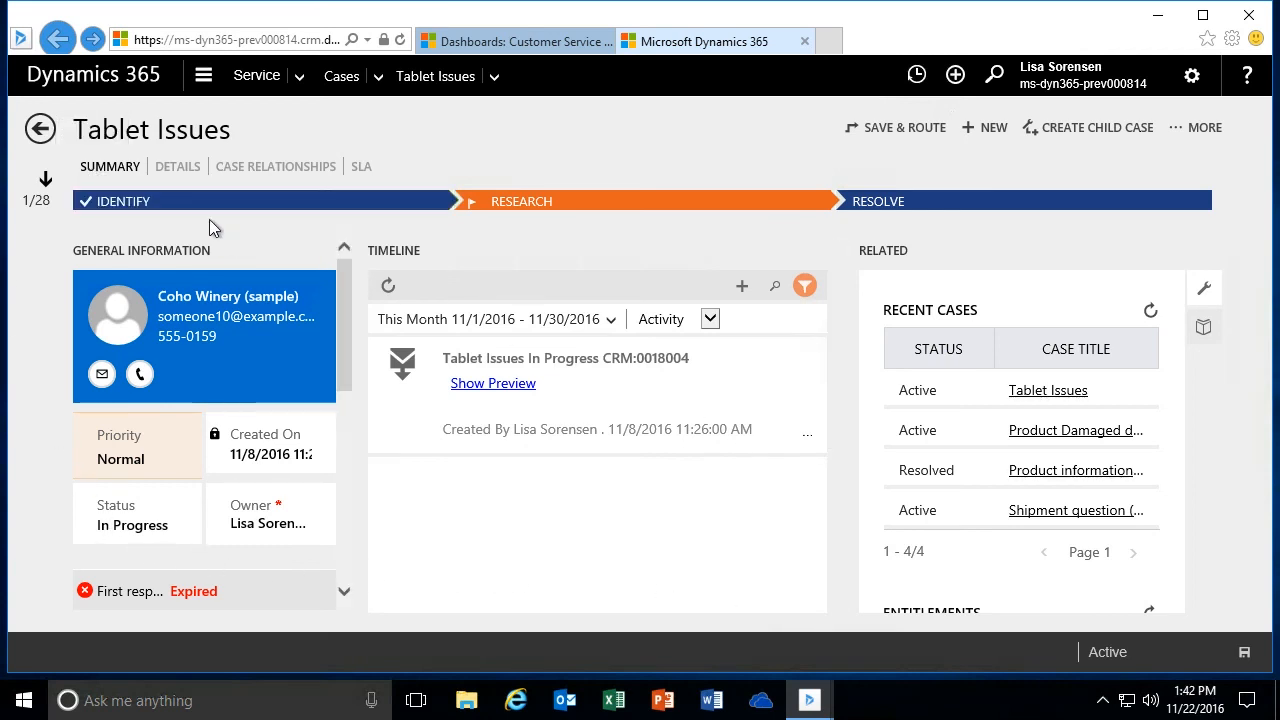
- Show the case's Details section and look through the Case Details fields down to Description
{"action": "left_click", "coordinate": [180, 170]}
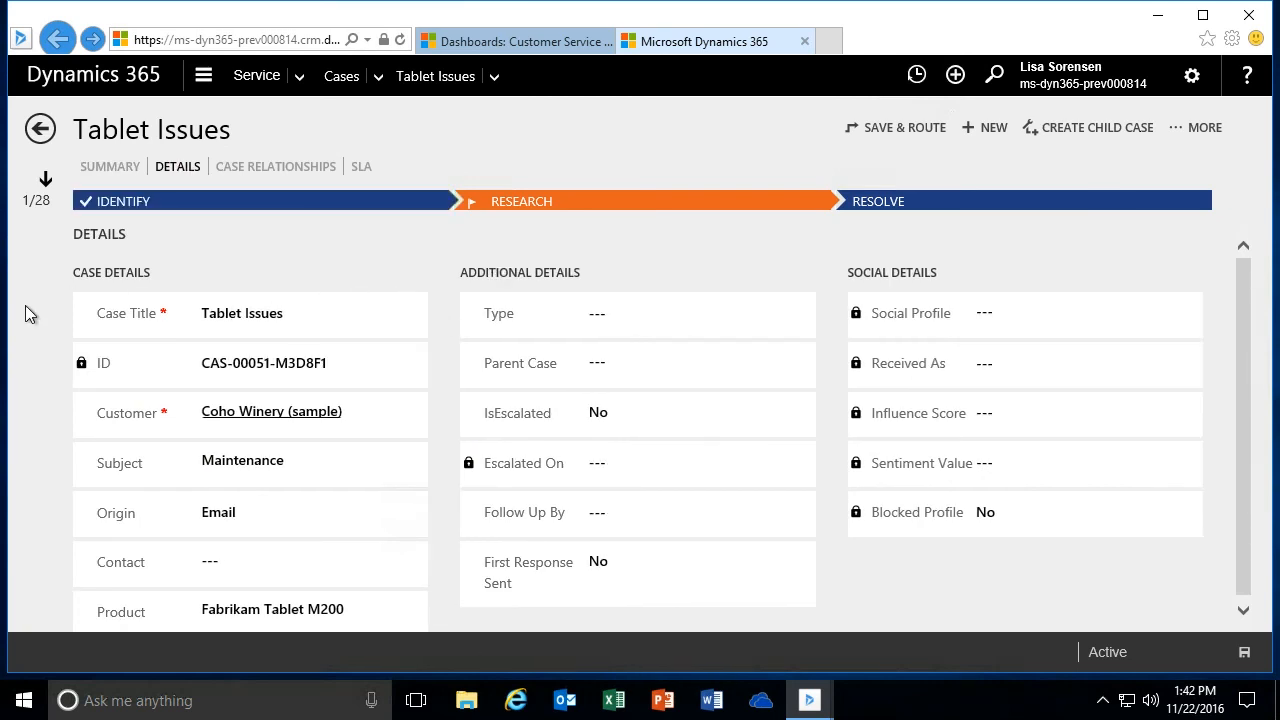
{"action": "left_click_drag", "start_coordinate": [438, 338], "coordinate": [442, 382]}
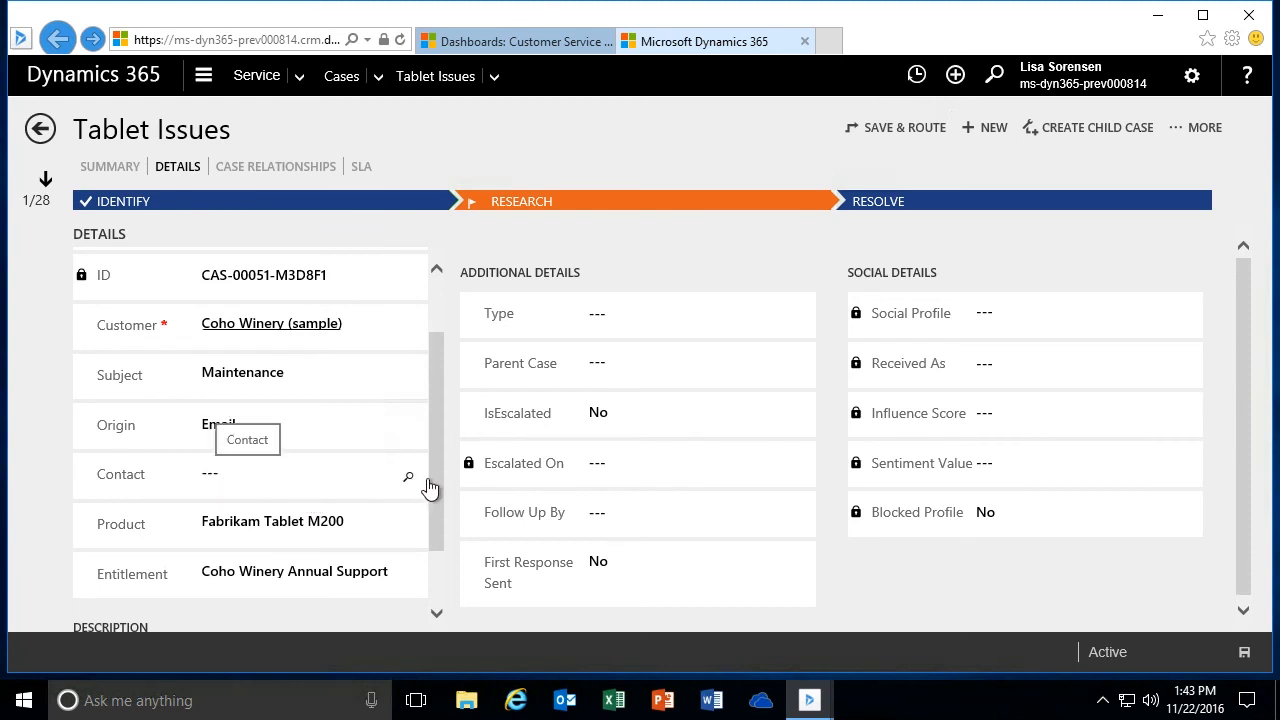
{"action": "left_click_drag", "start_coordinate": [443, 471], "coordinate": [443, 491]}
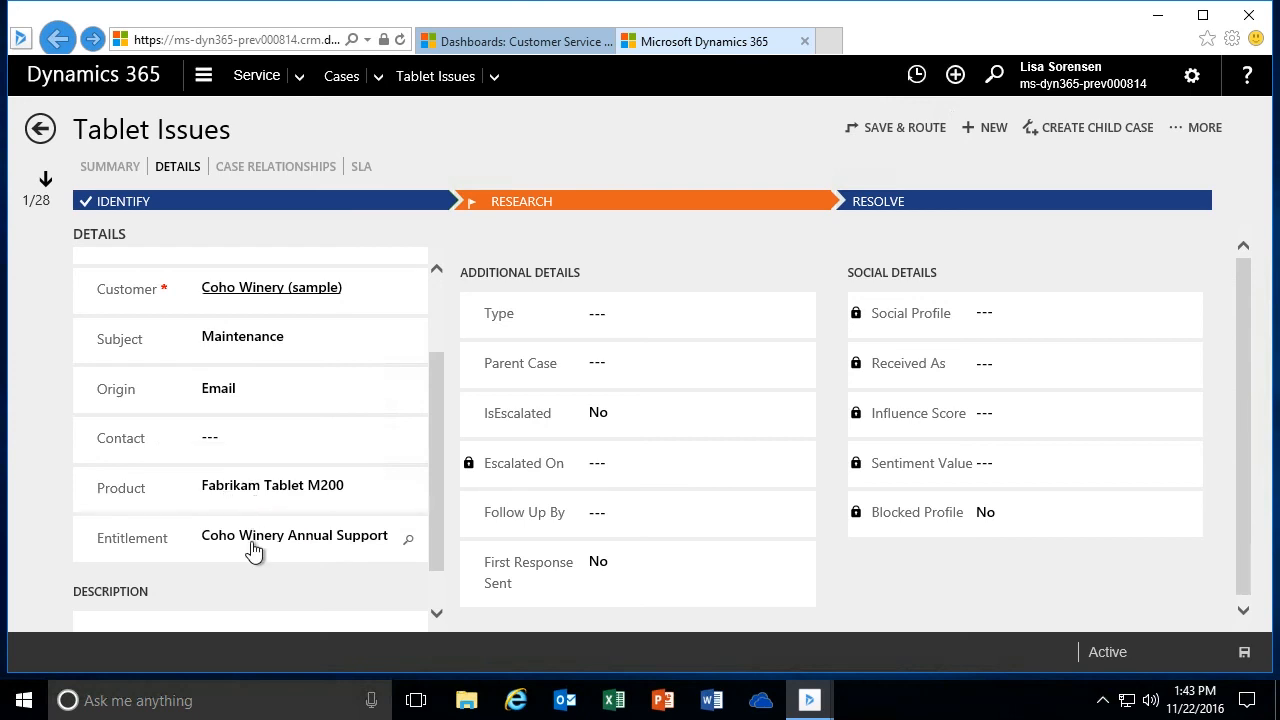
{"action": "left_click_drag", "start_coordinate": [434, 442], "coordinate": [440, 522]}
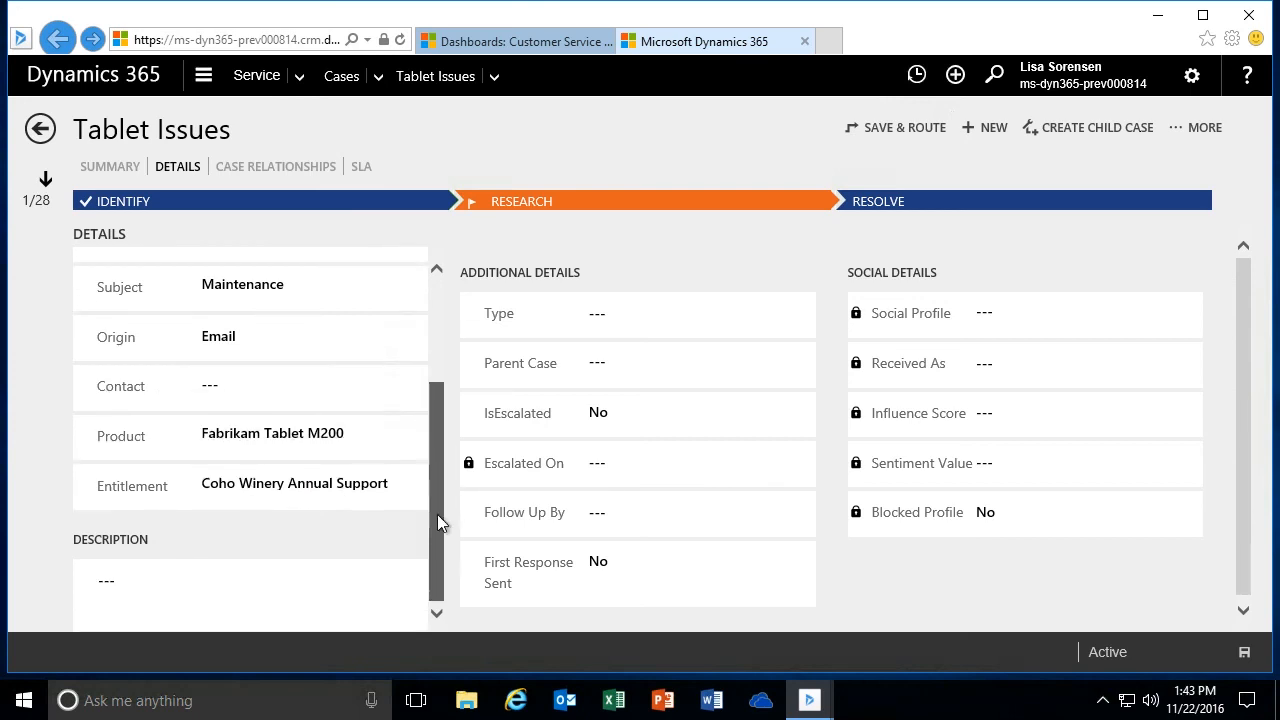
{"action": "left_click_drag", "start_coordinate": [435, 518], "coordinate": [449, 371]}
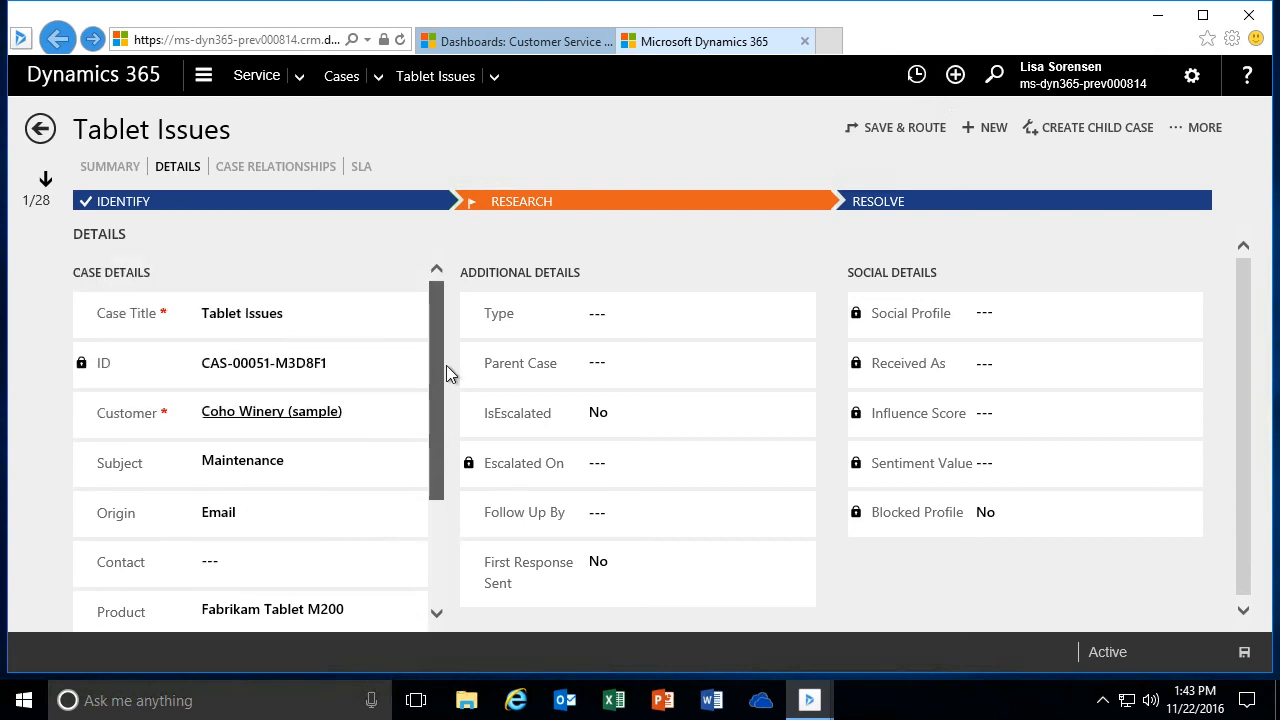
- In the case's Additional Details, set Follow Up By to 11/23/2016 and First Response Sent to Yes
{"action": "left_click", "coordinate": [686, 320]}
{"action": "mouse_move", "coordinate": [830, 306]}
{"action": "left_mouse_down"}
{"action": "mouse_move", "coordinate": [829, 333]}
{"action": "mouse_move", "coordinate": [826, 306]}
{"action": "left_mouse_up"}
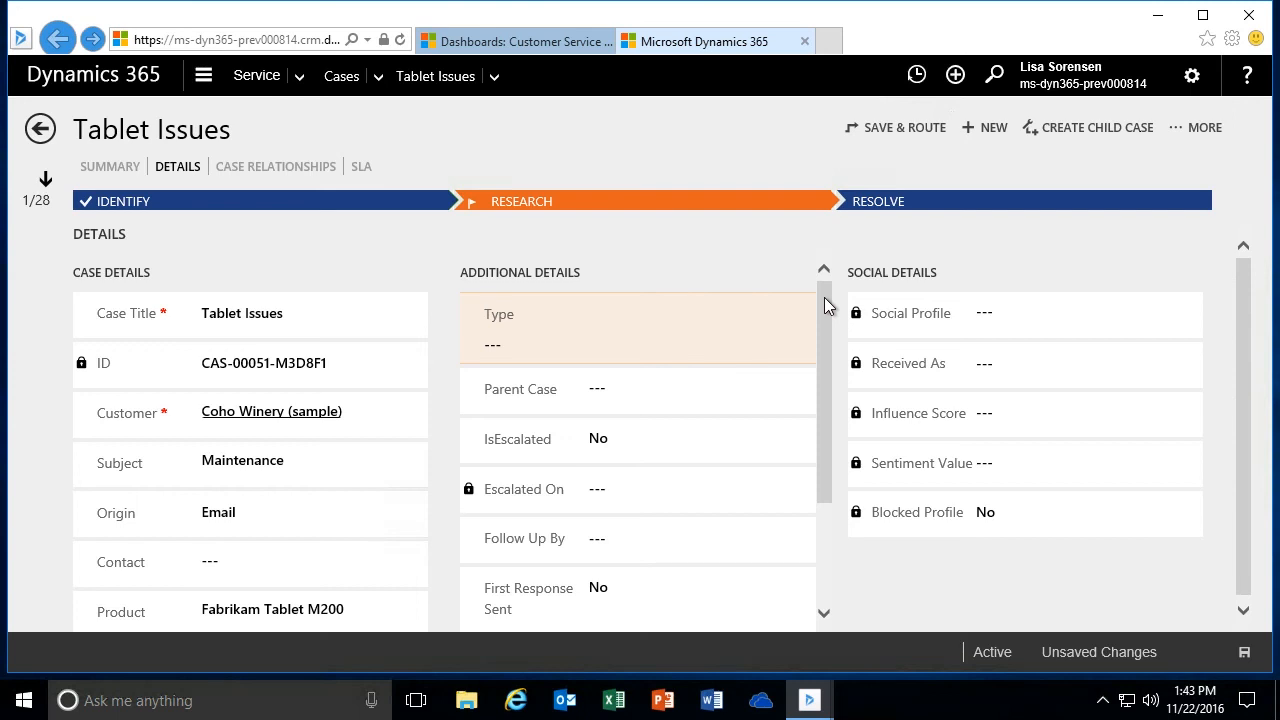
{"action": "left_click_drag", "start_coordinate": [826, 306], "coordinate": [829, 318]}
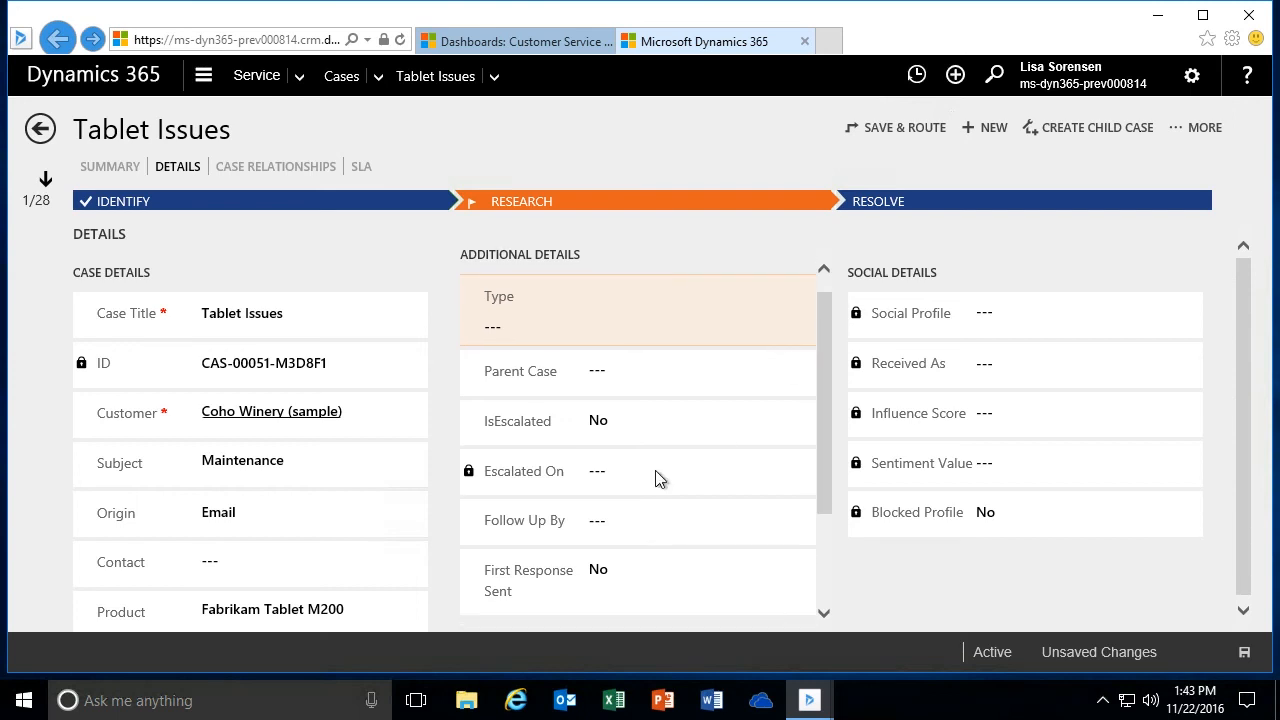
{"action": "left_click", "coordinate": [603, 524]}
{"action": "left_click_drag", "start_coordinate": [821, 419], "coordinate": [783, 491]}
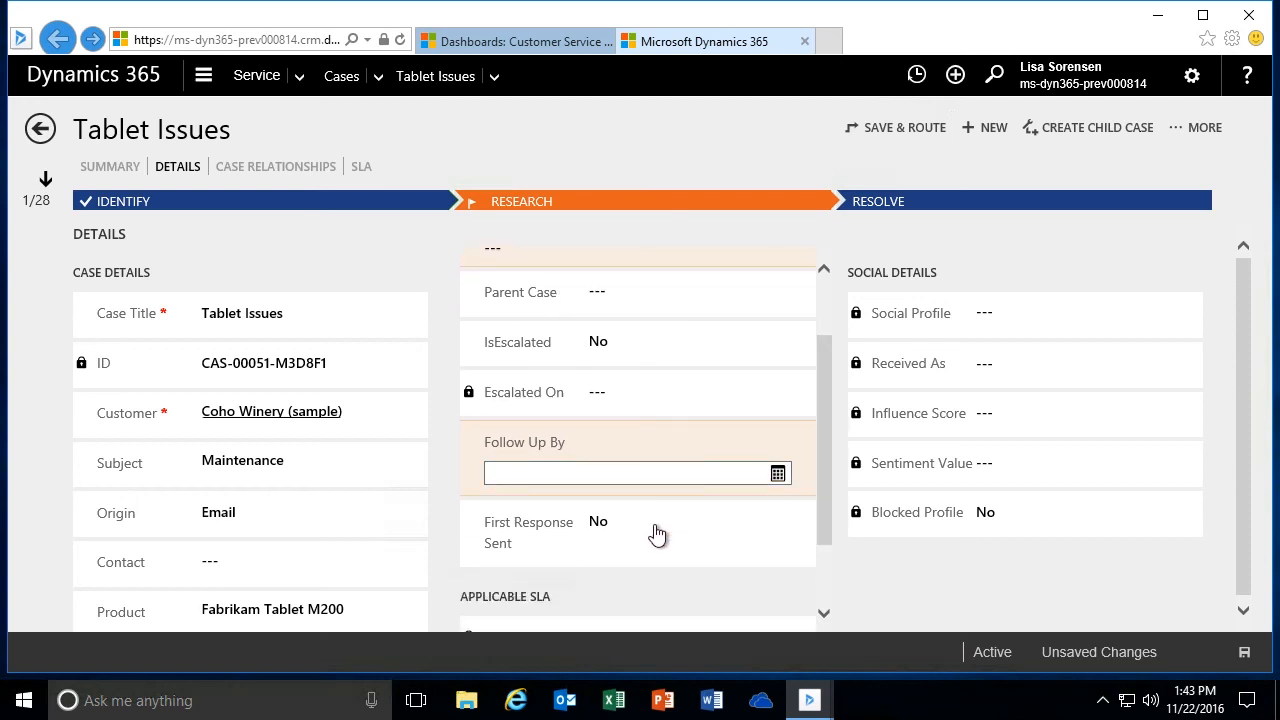
{"action": "left_click", "coordinate": [777, 476]}
{"action": "left_click", "coordinate": [892, 404]}
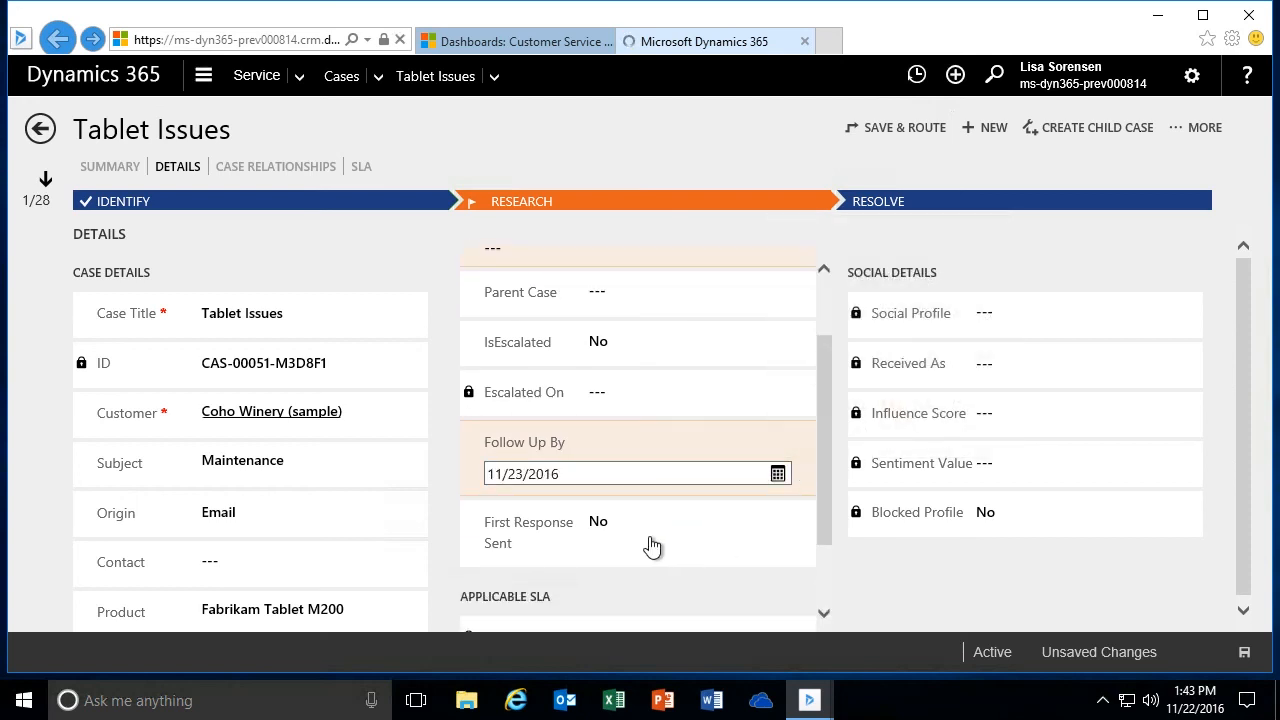
{"action": "left_click", "coordinate": [598, 533]}
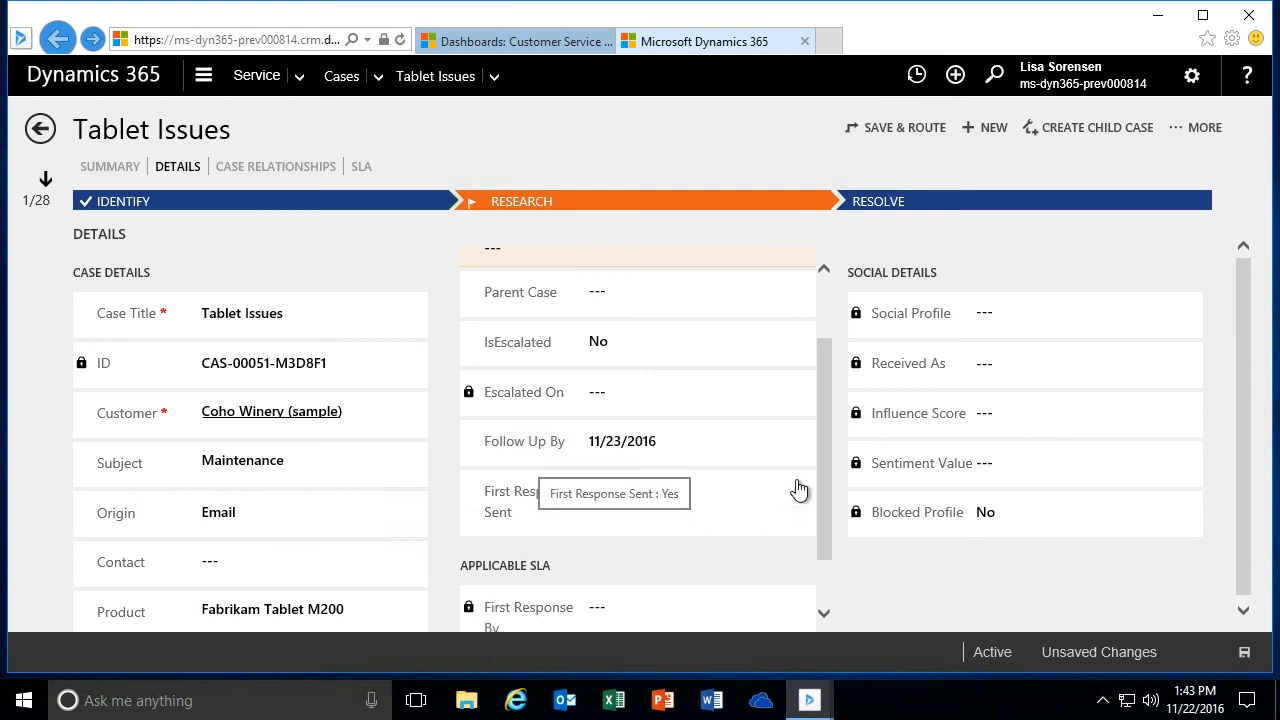
{"action": "left_click_drag", "start_coordinate": [829, 429], "coordinate": [826, 362]}
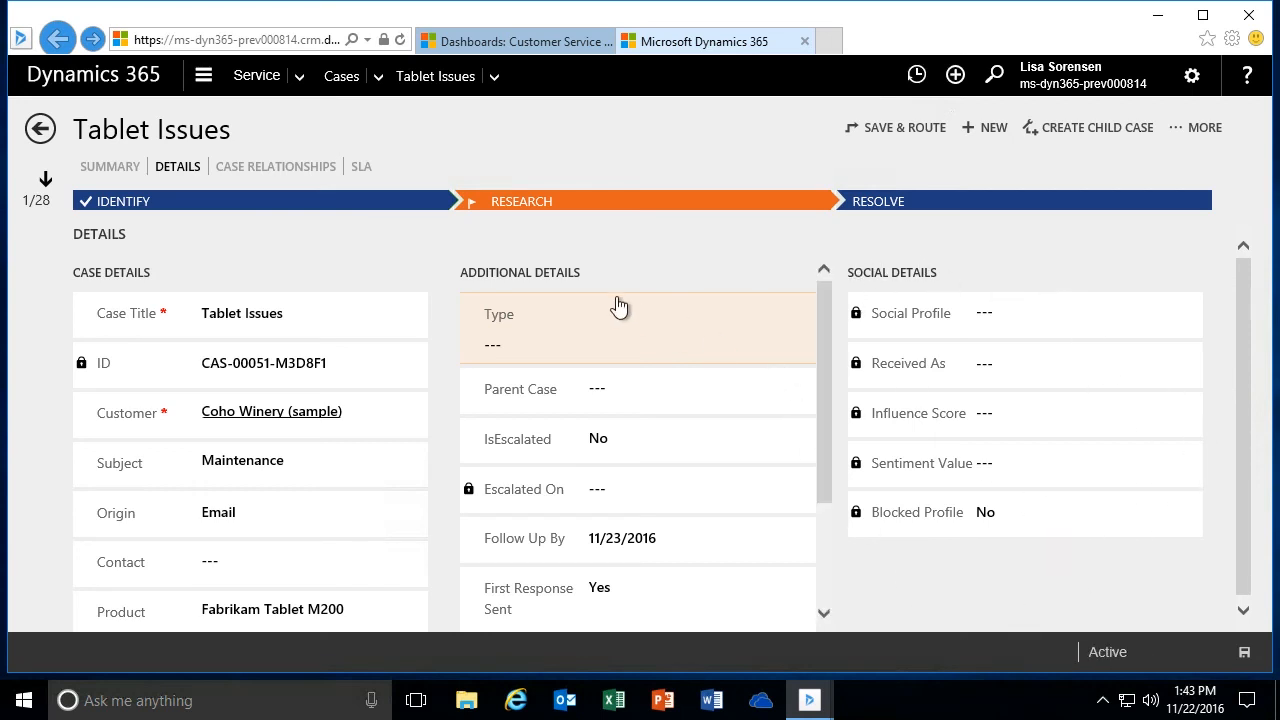
- Look at the case relationships, and check the knowledge base results for Tablet Issues and the options for the Configuration Steps for Tablets article
{"action": "left_click", "coordinate": [275, 170]}
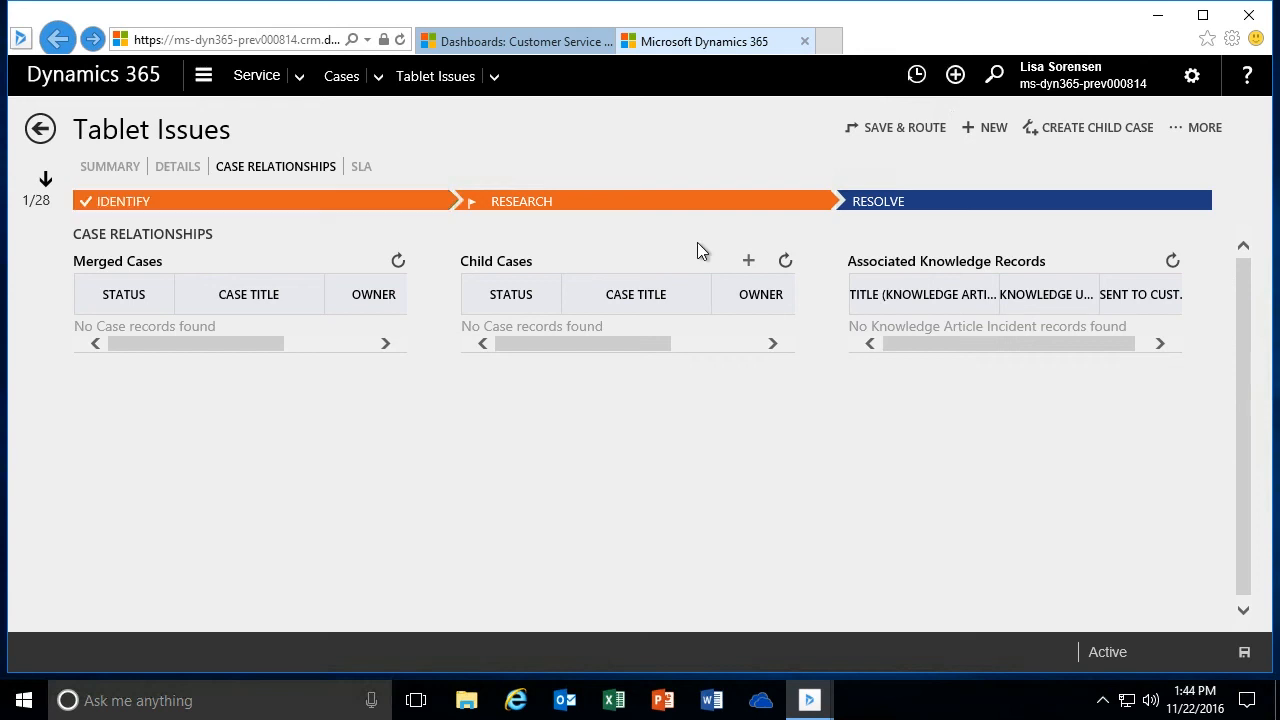
{"action": "left_click", "coordinate": [104, 174]}
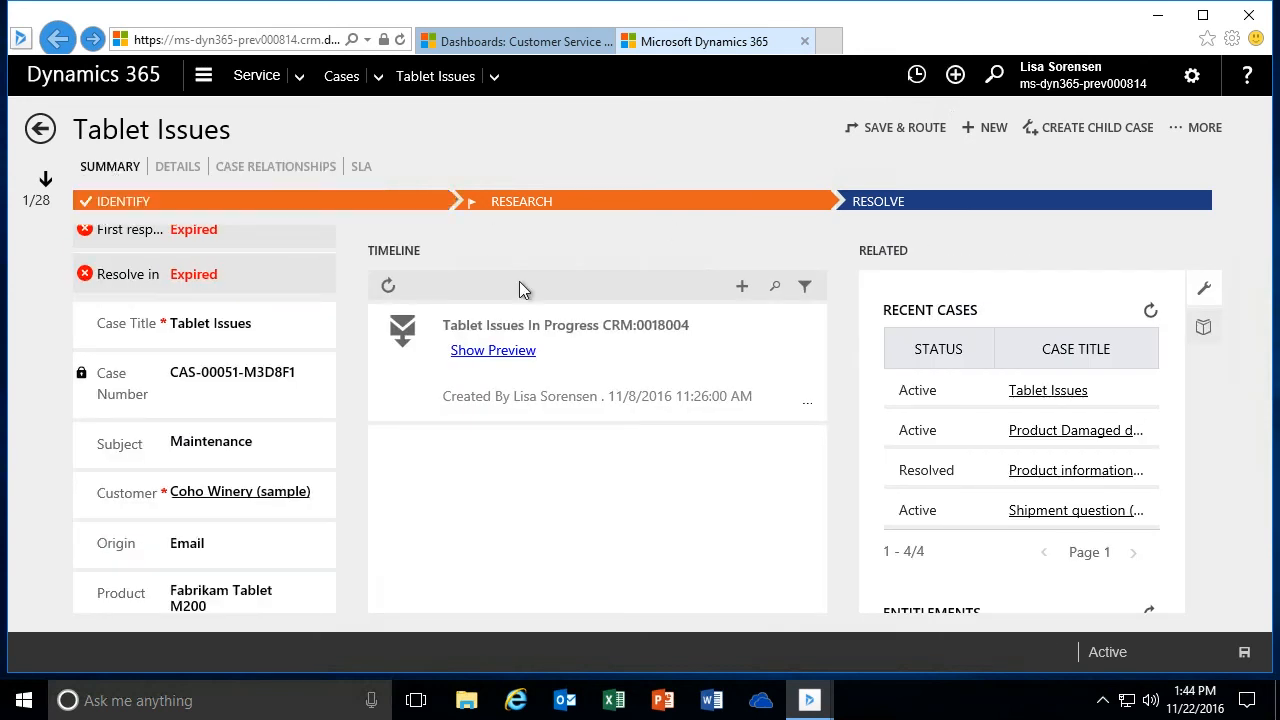
{"action": "left_click", "coordinate": [1204, 331]}
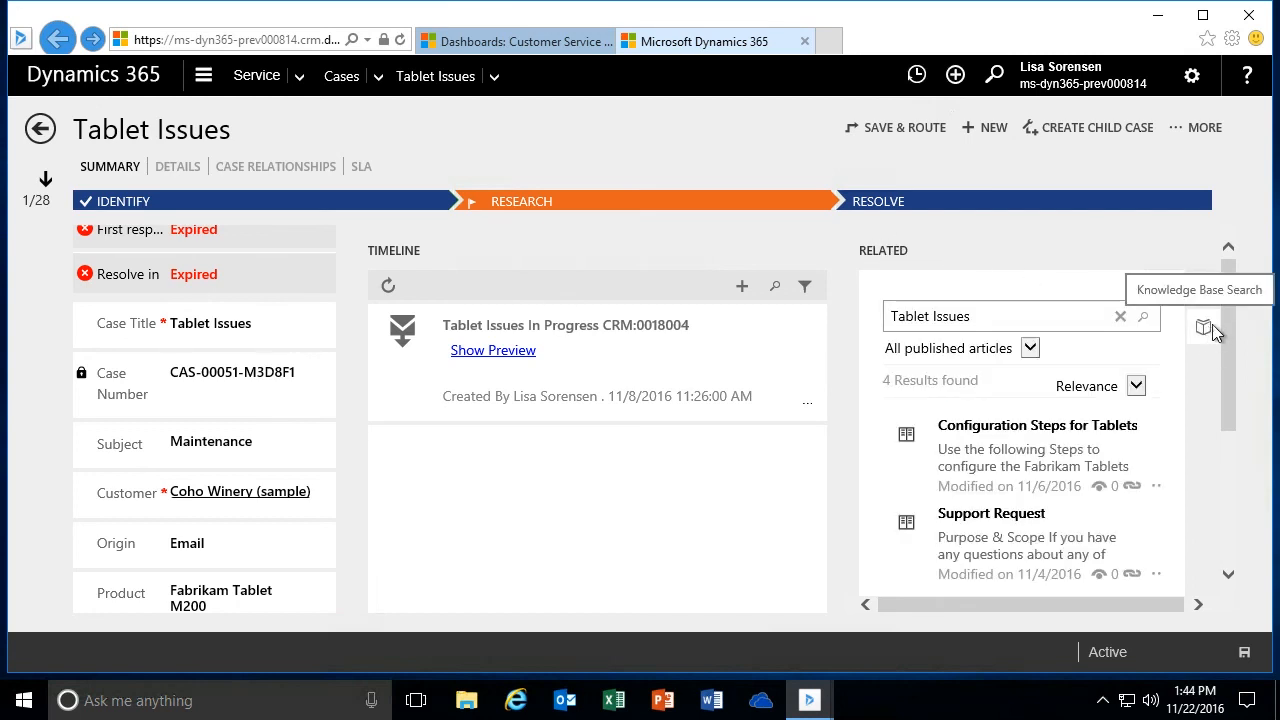
{"action": "left_click_drag", "start_coordinate": [1233, 322], "coordinate": [1240, 358]}
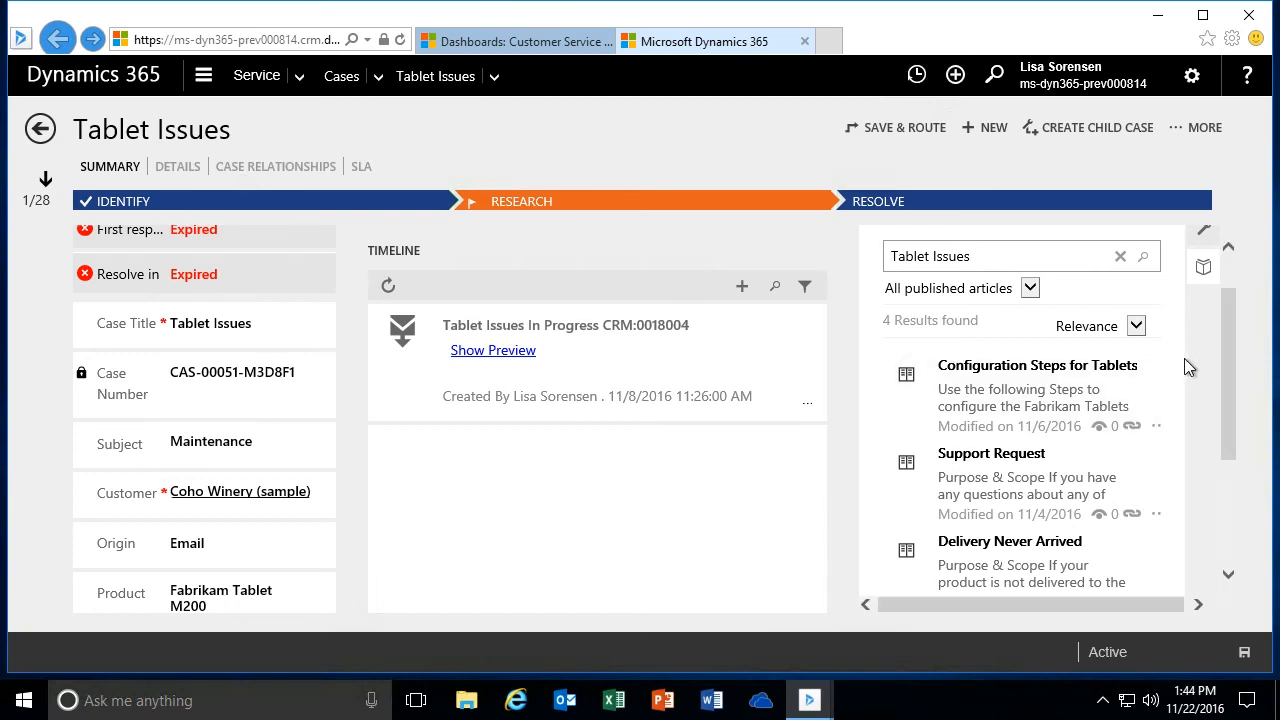
{"action": "left_click_drag", "start_coordinate": [1230, 332], "coordinate": [1243, 304]}
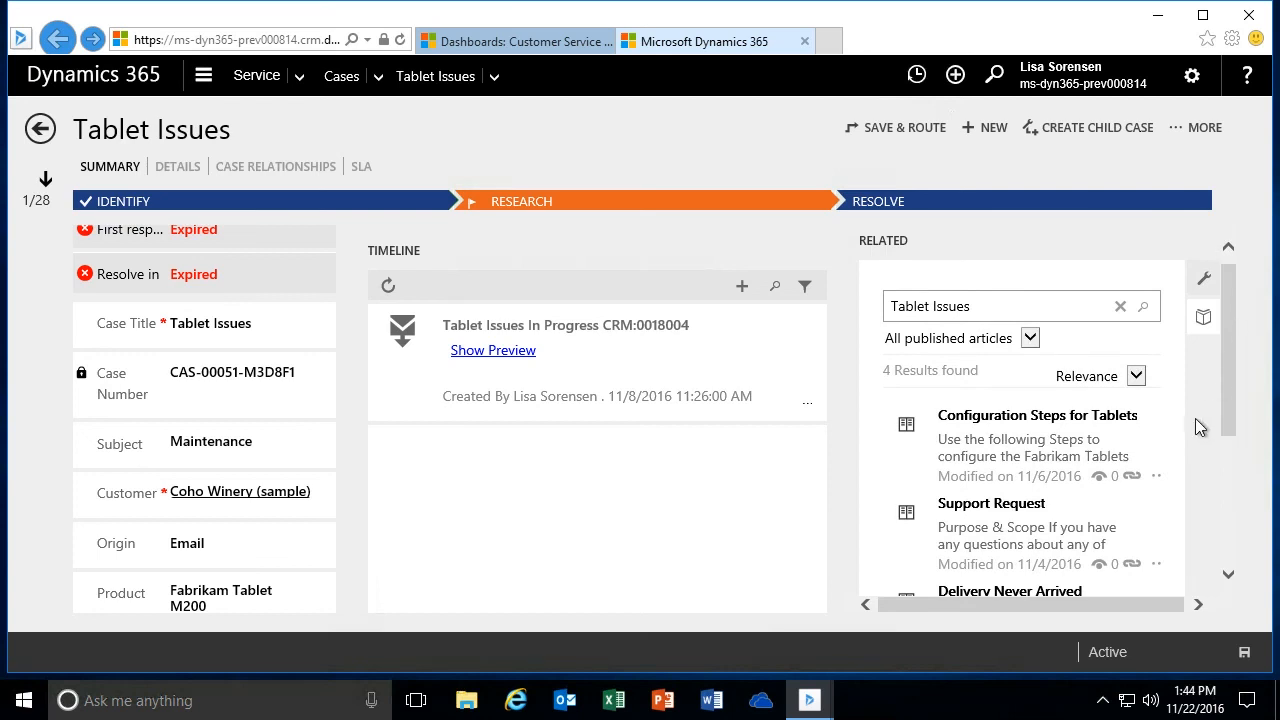
{"action": "left_click", "coordinate": [1155, 475]}
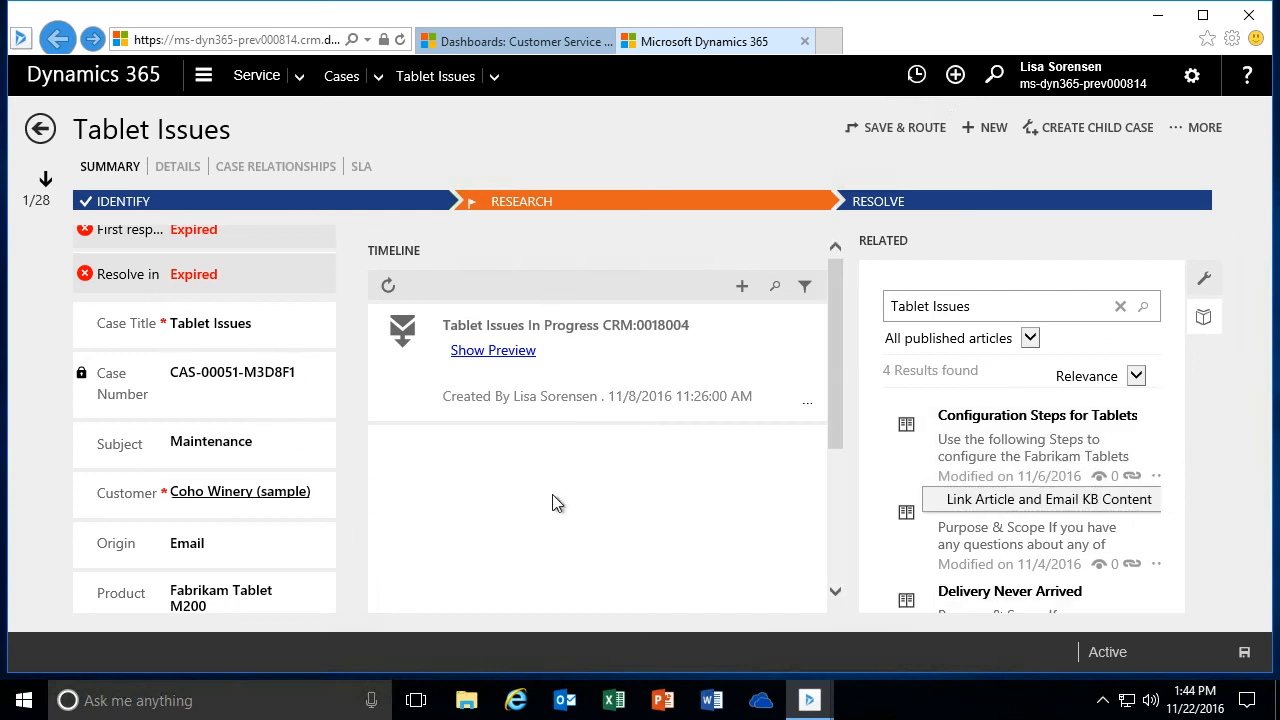
- Review the case's associated knowledge records and SLA KPI instances, and return to the case summary
{"action": "left_click", "coordinate": [273, 172]}
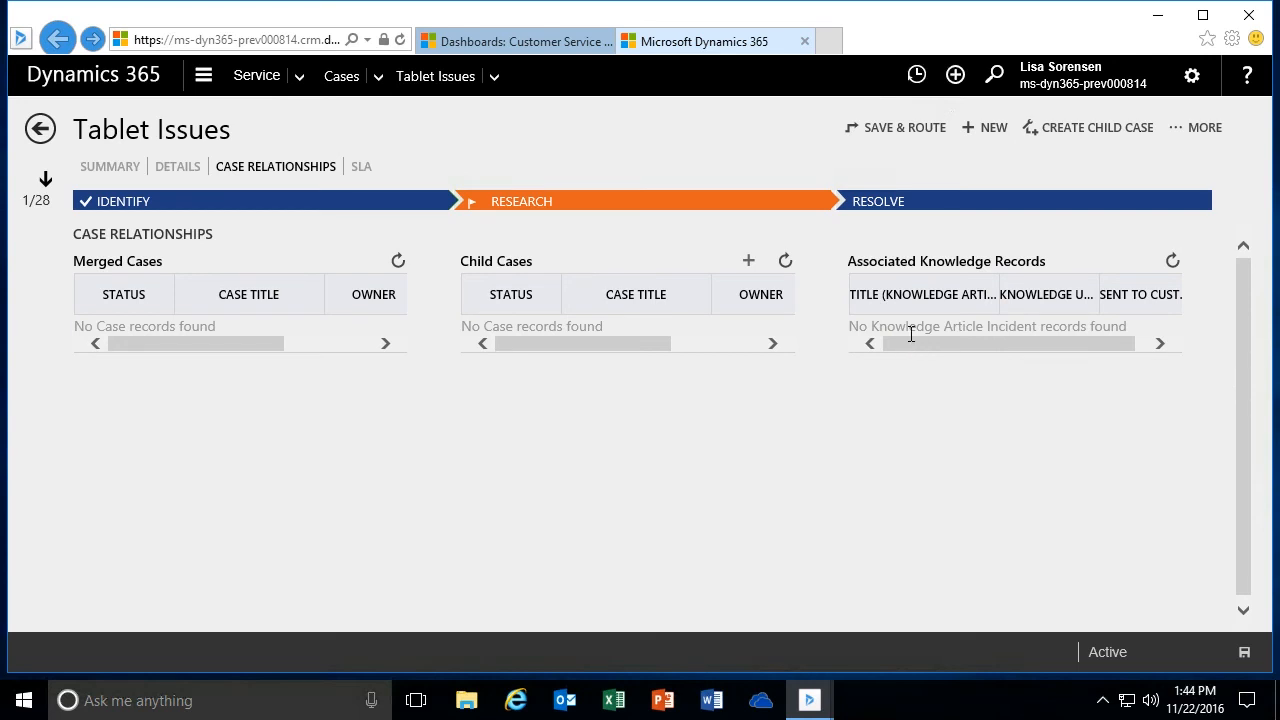
{"action": "left_click", "coordinate": [362, 168]}
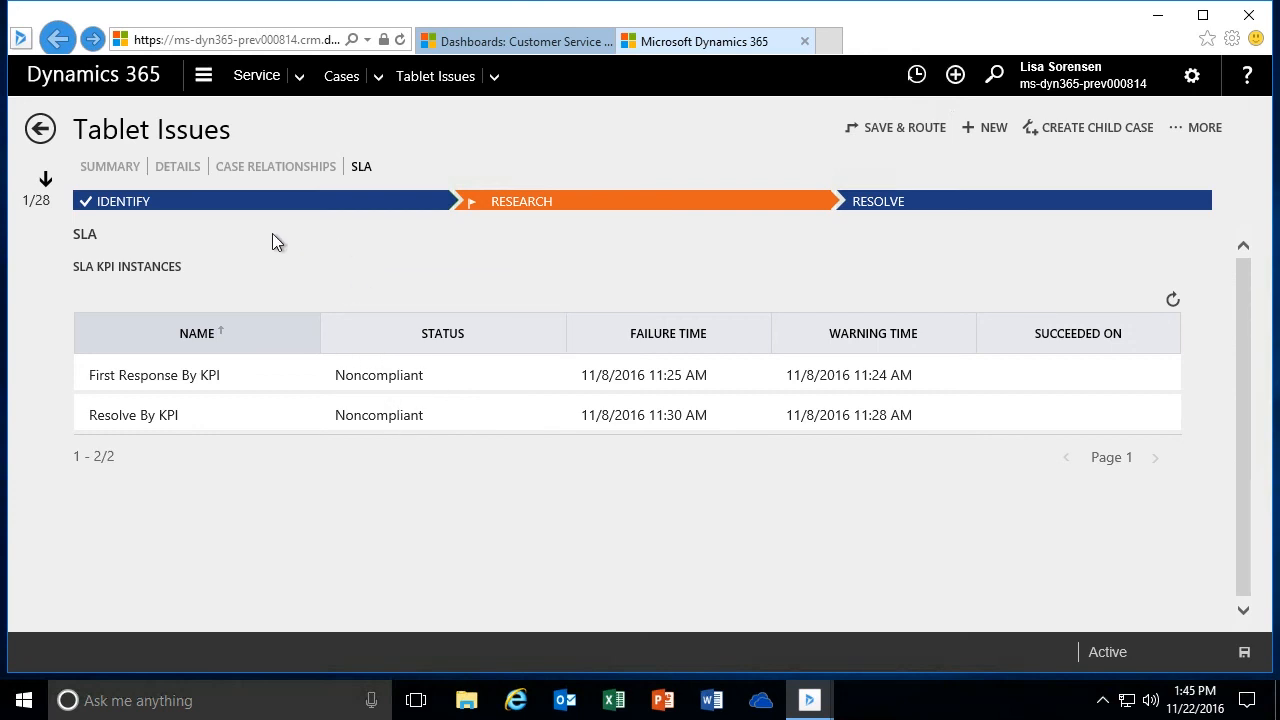
{"action": "left_click", "coordinate": [118, 168]}
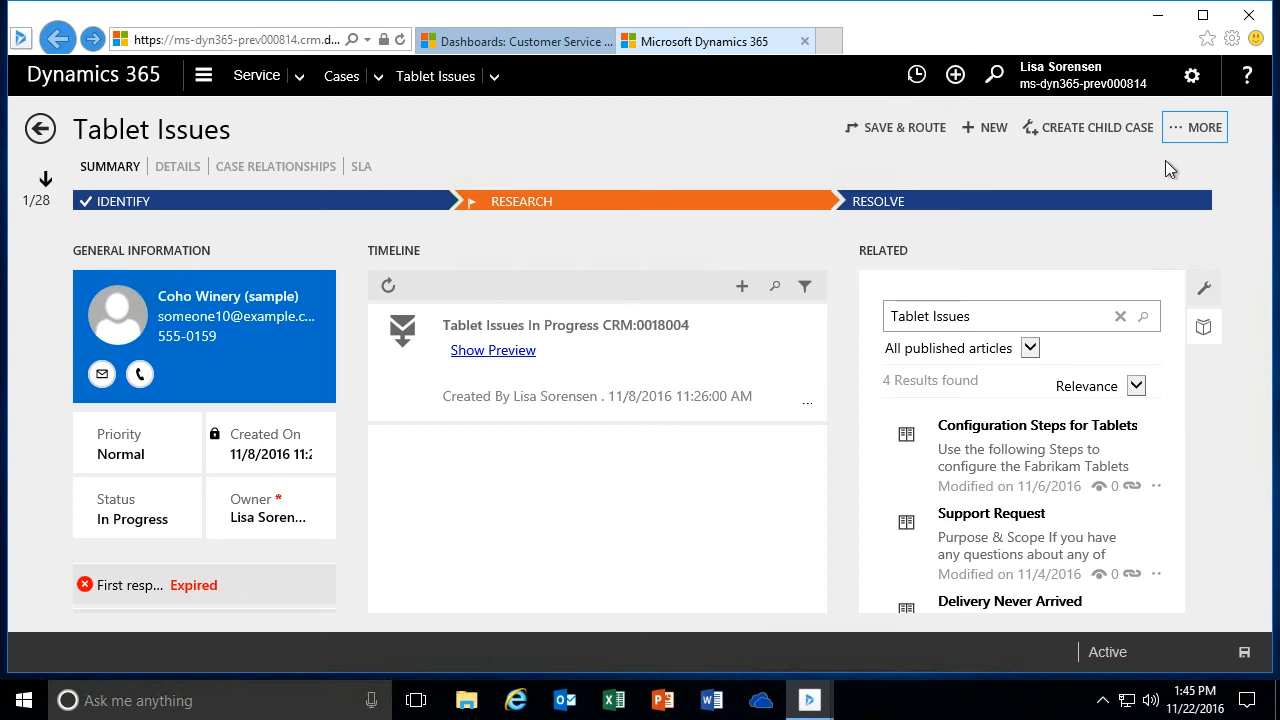
- Start resolving the Tablet Issues case and enter the resolution "Rebooting the tablet appeared to resolve the issue"
{"action": "left_click", "coordinate": [1198, 135]}
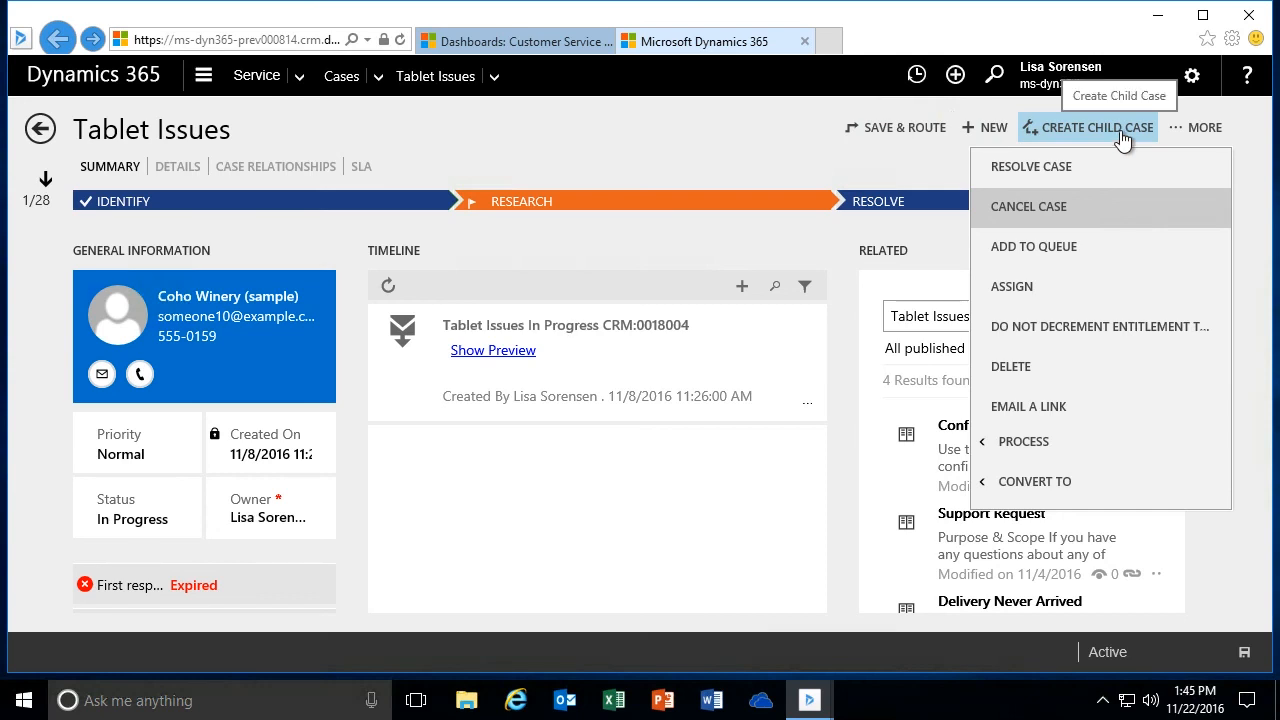
{"action": "left_click", "coordinate": [1012, 168]}
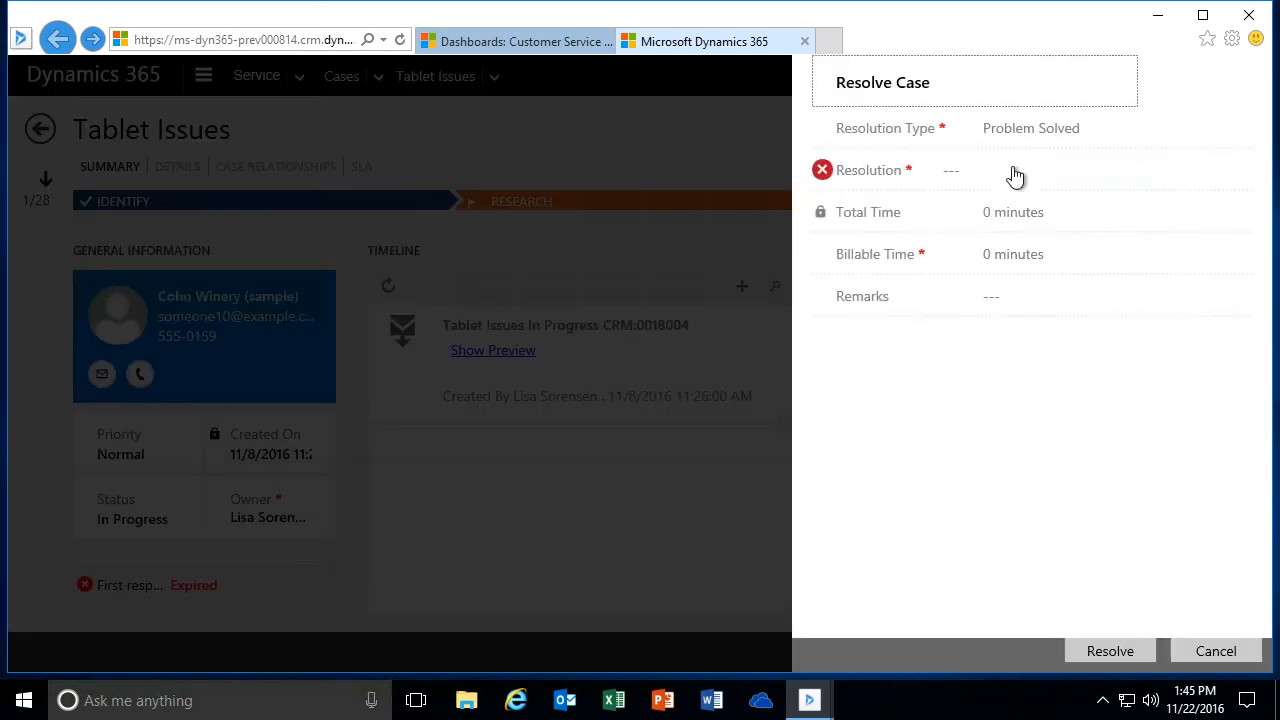
{"action": "left_click", "coordinate": [988, 176]}
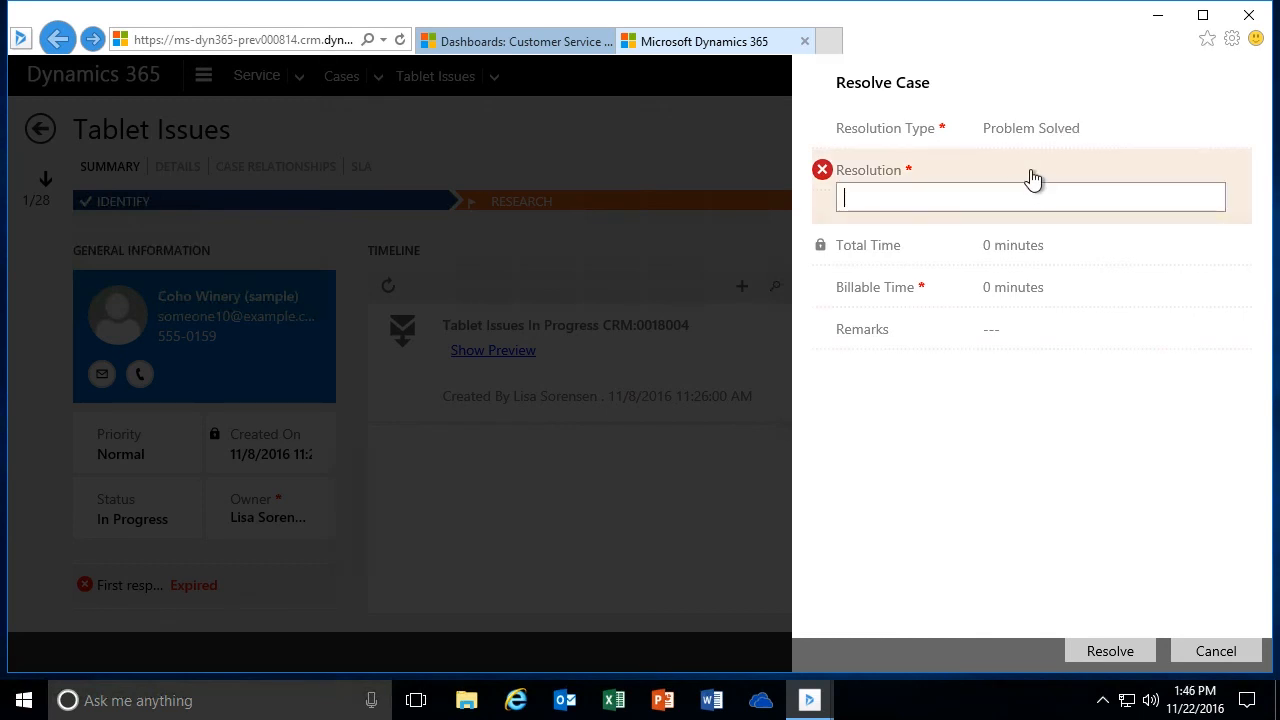
{"action": "type", "text": "Rebottedte"}
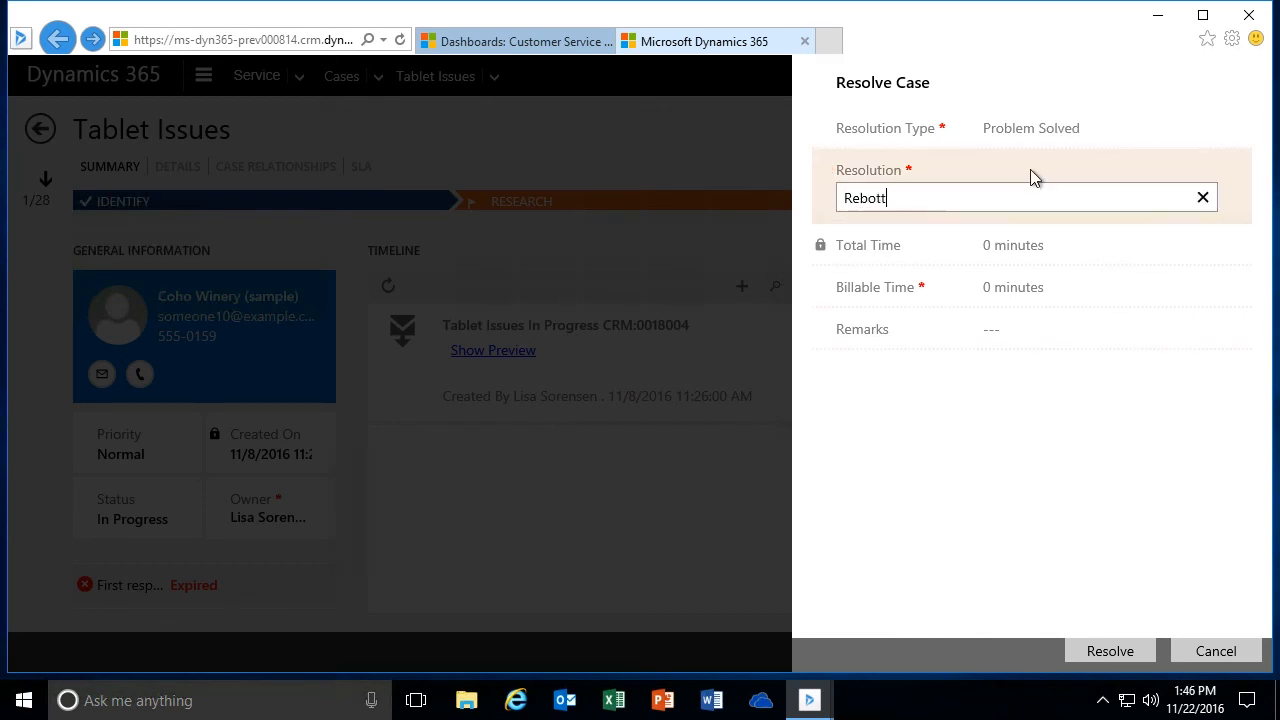
{"action": "key", "text": "BackSpace"}
{"action": "key", "text": "BackSpace"}
{"action": "key", "text": "BackSpace"}
{"action": "key", "text": "BackSpace"}
{"action": "key", "text": "BackSpace"}
{"action": "key", "text": "BackSpace"}
{"action": "key", "text": "BackSpace"}
{"action": "type", "text": "oted"}
{"action": "type", "text": " th"}
{"action": "type", "text": "e"}
{"action": "key", "text": "BackSpace"}
{"action": "key", "text": "BackSpace"}
{"action": "key", "text": "BackSpace"}
{"action": "key", "text": "BackSpace"}
{"action": "key", "text": "BackSpace"}
{"action": "key", "text": "BackSpace"}
{"action": "key", "text": "BackSpace"}
{"action": "type", "text": "ing the tablet appe"}
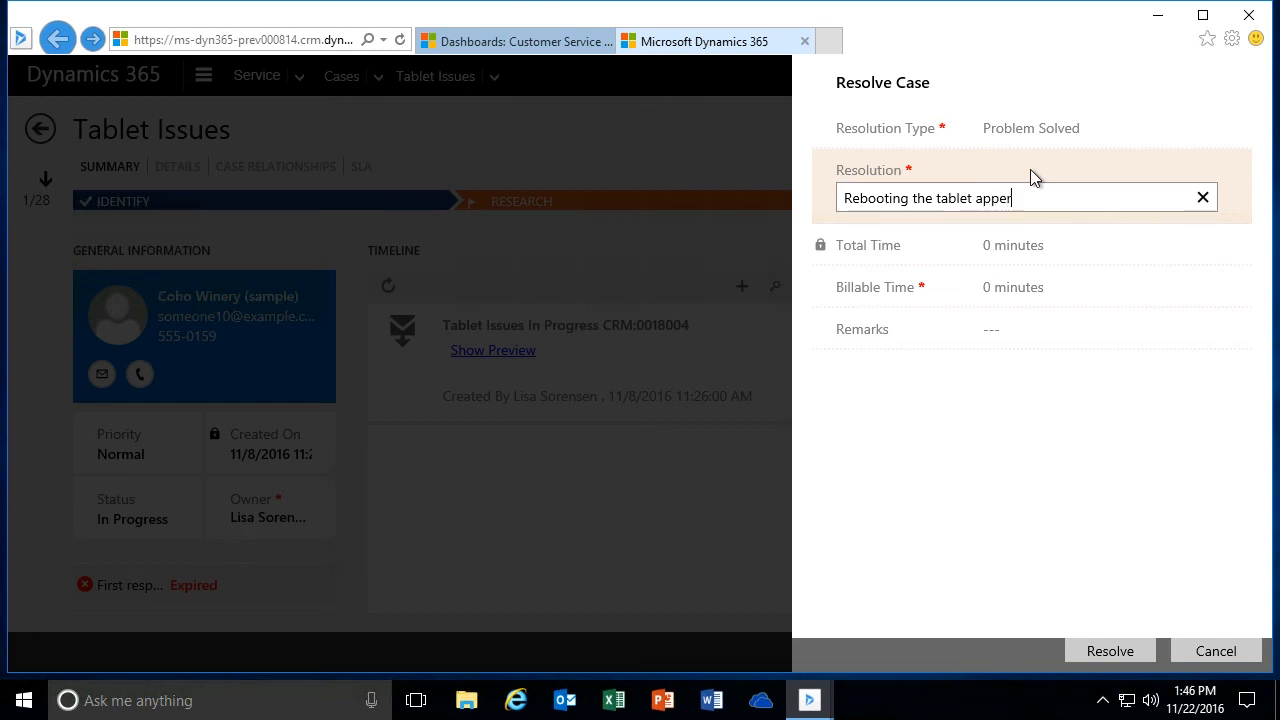
{"action": "type", "text": "ared to resolve the issue"}
- Set the billable time to 15 minutes and resolve the case
{"action": "left_click", "coordinate": [1032, 289]}
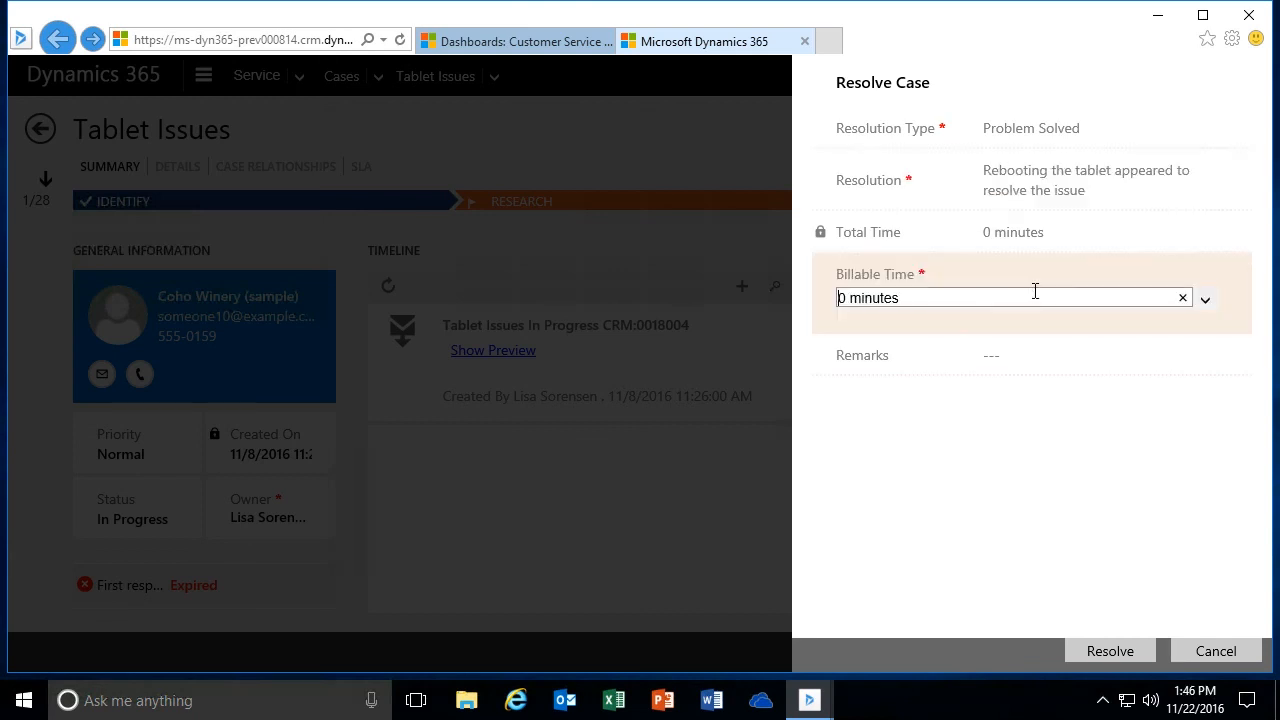
{"action": "left_click", "coordinate": [1184, 298]}
{"action": "left_click", "coordinate": [1205, 299]}
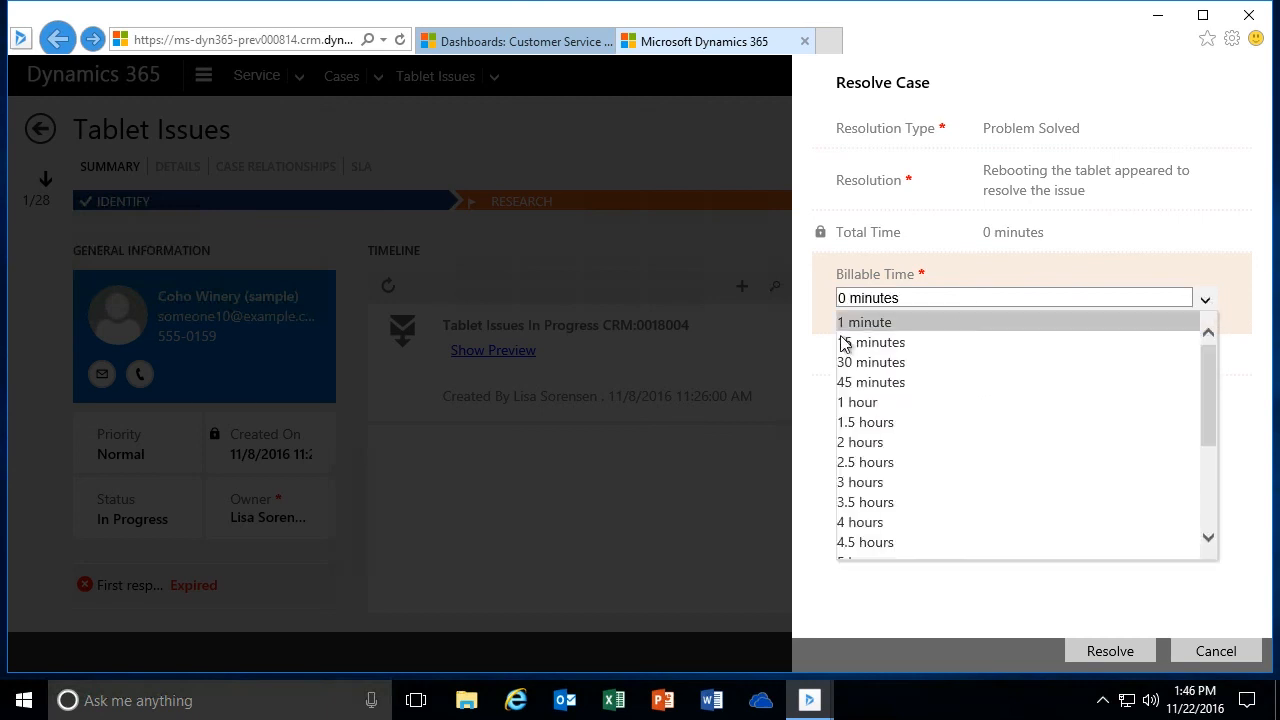
{"action": "left_click", "coordinate": [878, 341]}
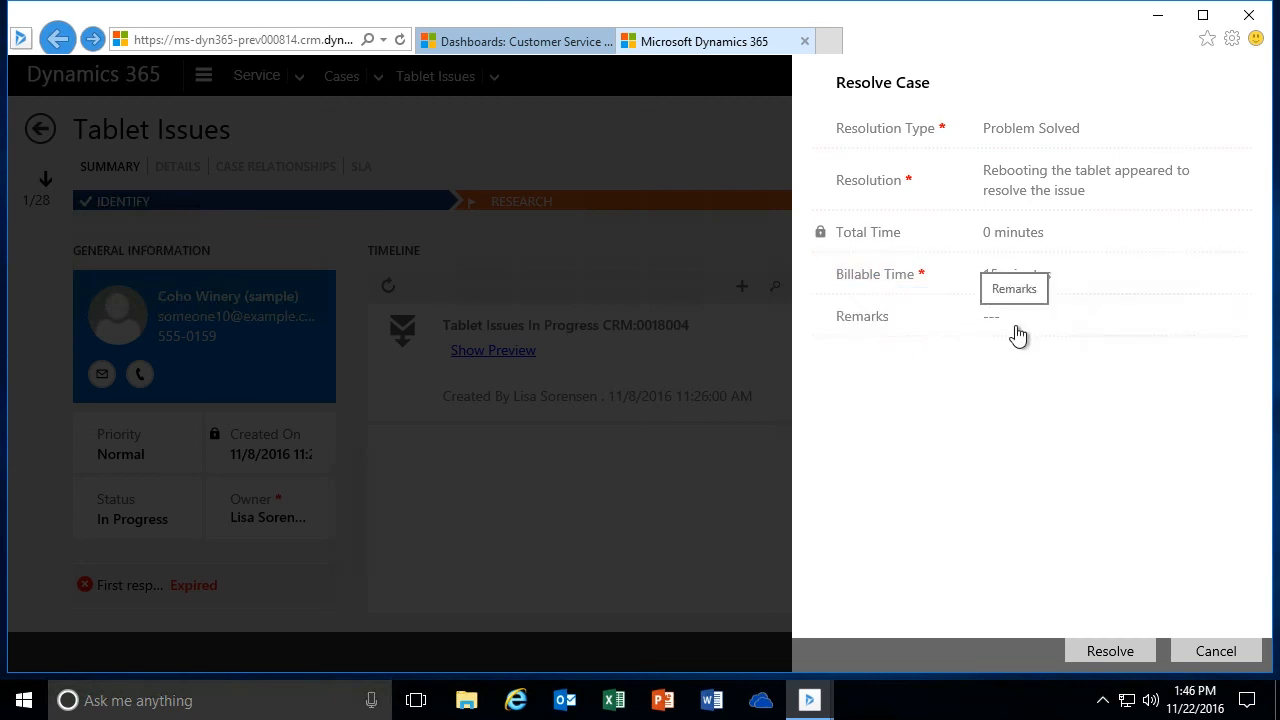
{"action": "left_click", "coordinate": [1108, 651]}
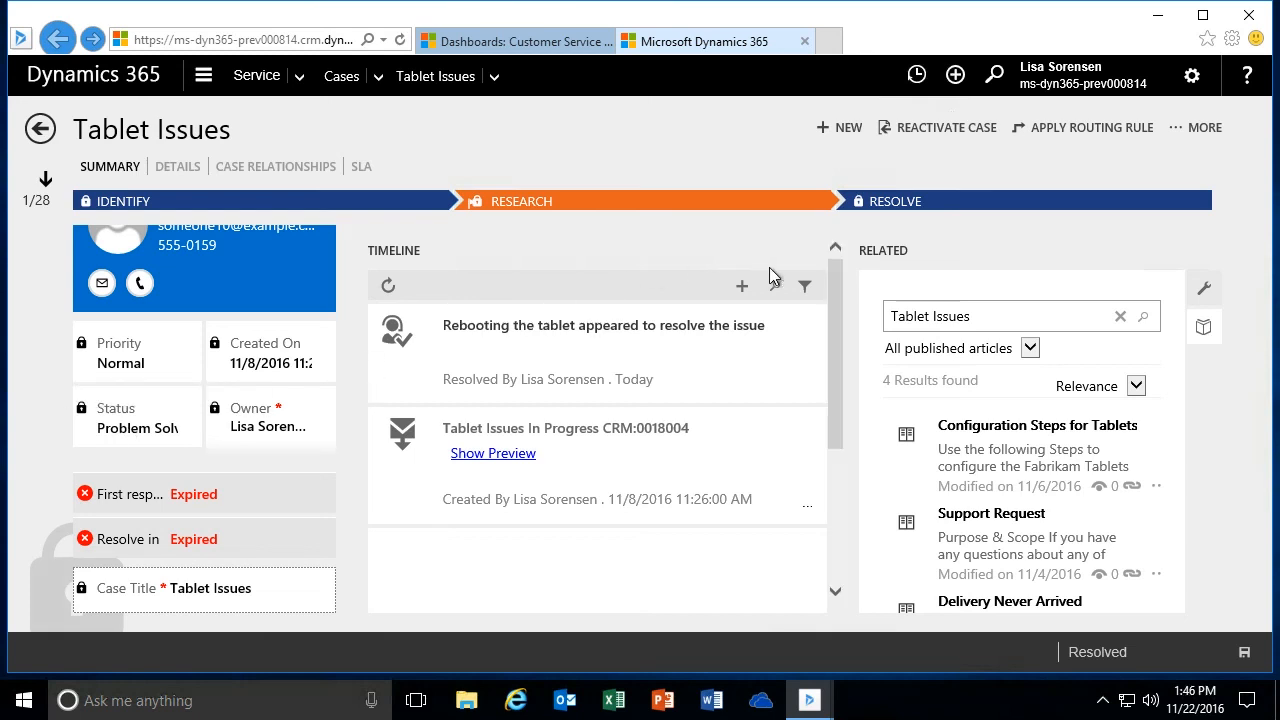
- Reactivate the resolved Tablet Issues case and refresh its timeline
{"action": "left_click", "coordinate": [1199, 134]}
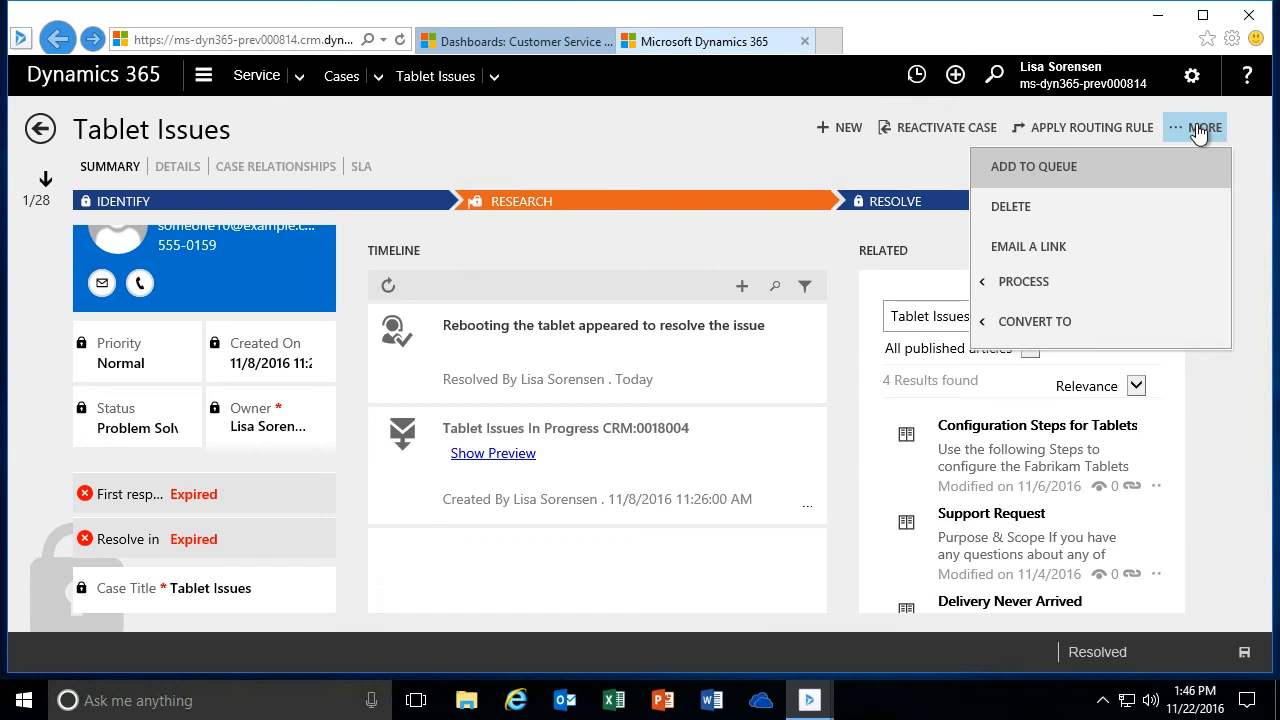
{"action": "left_click", "coordinate": [837, 160]}
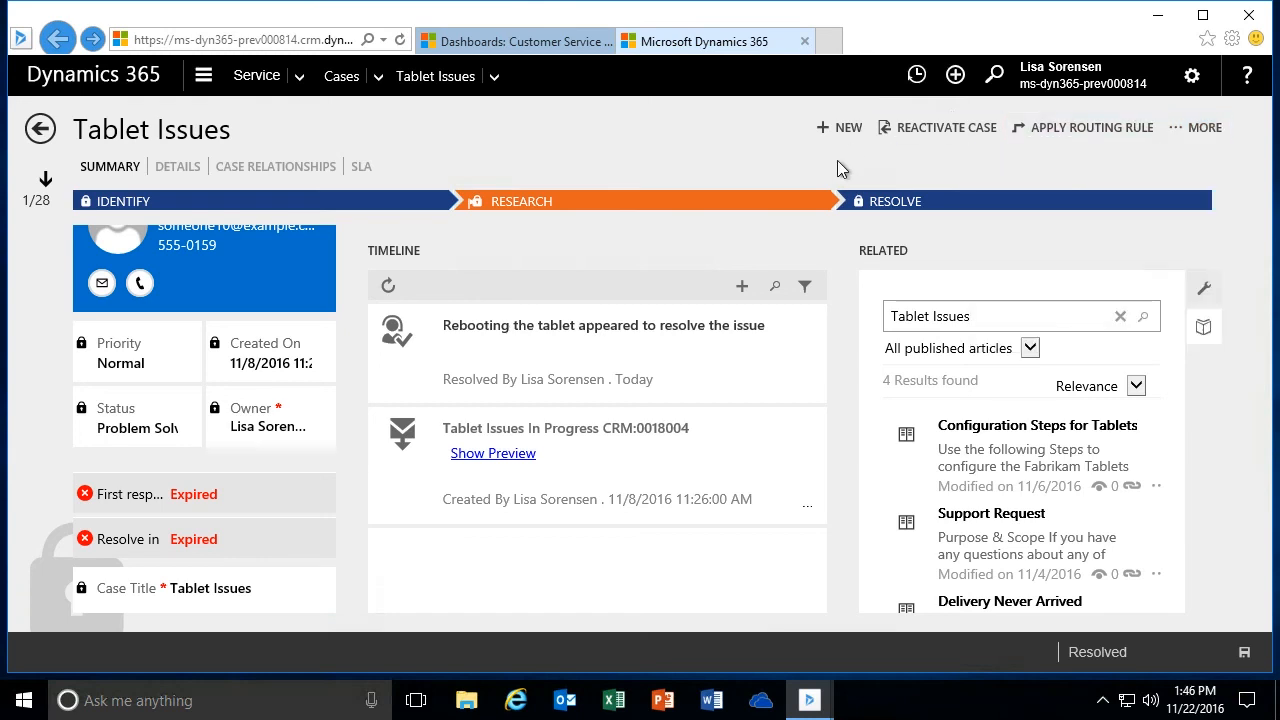
{"action": "left_click", "coordinate": [928, 130]}
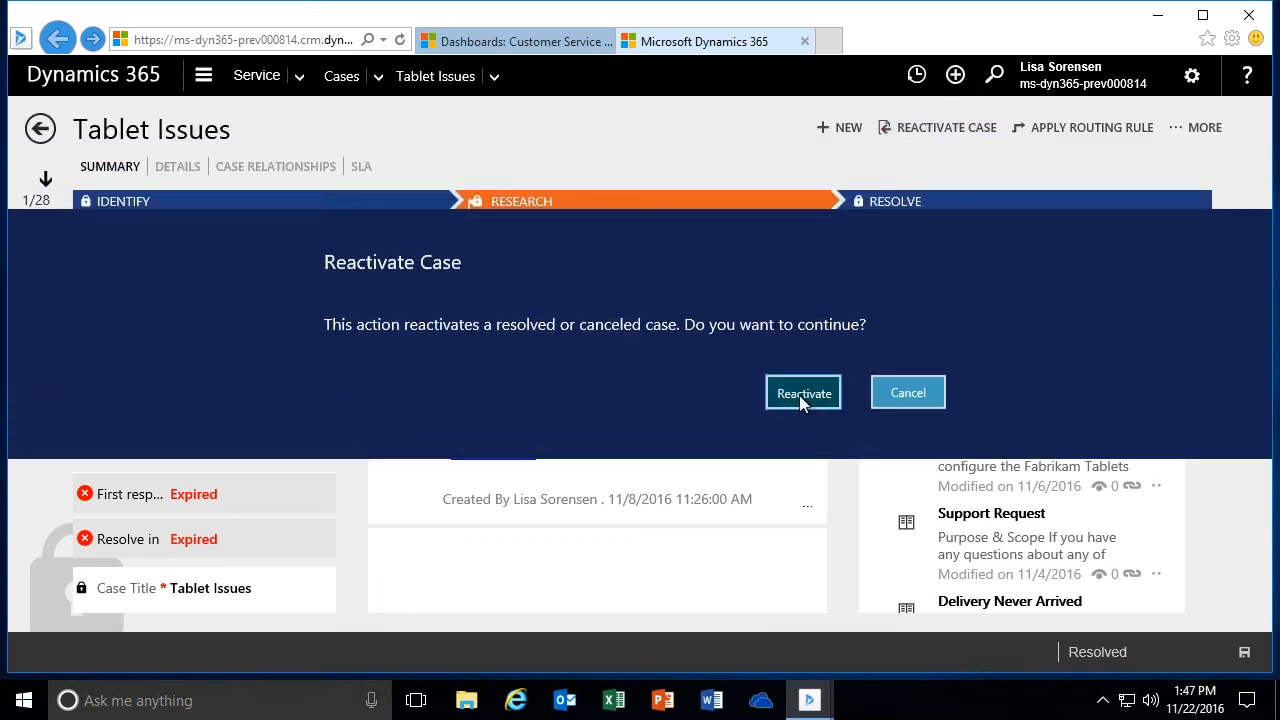
{"action": "left_click", "coordinate": [801, 394]}
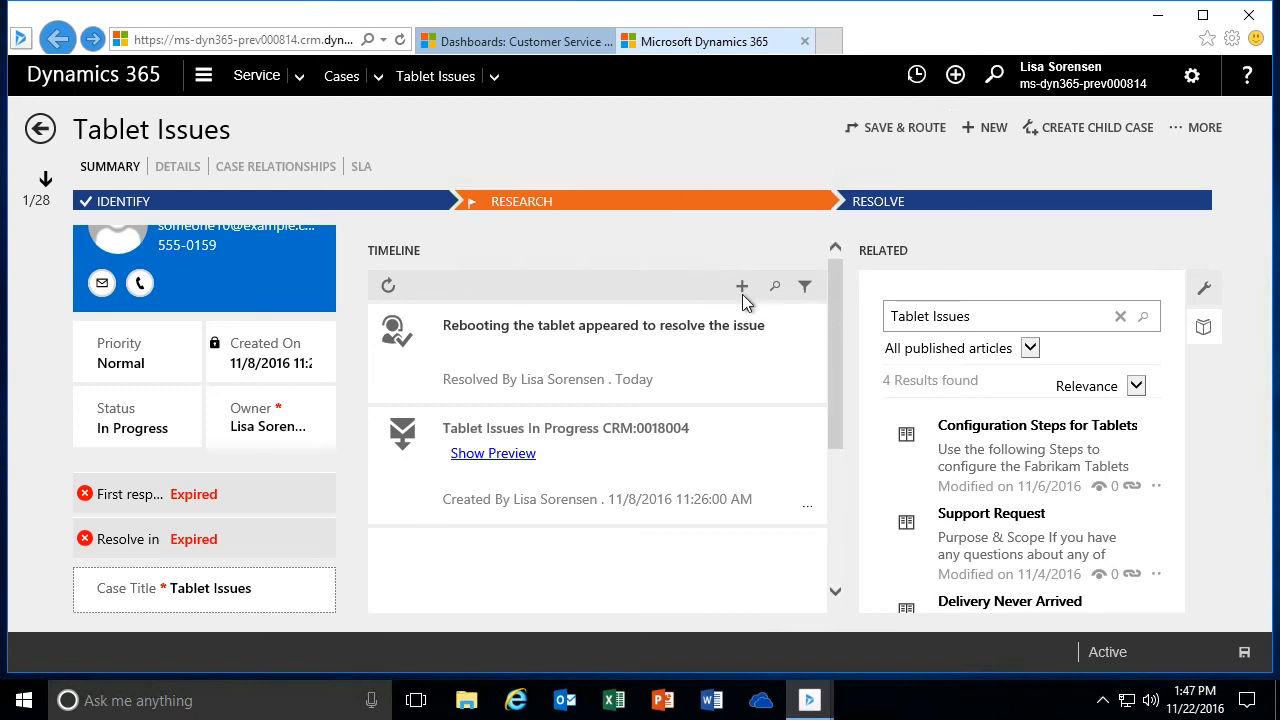
{"action": "left_click", "coordinate": [388, 288]}
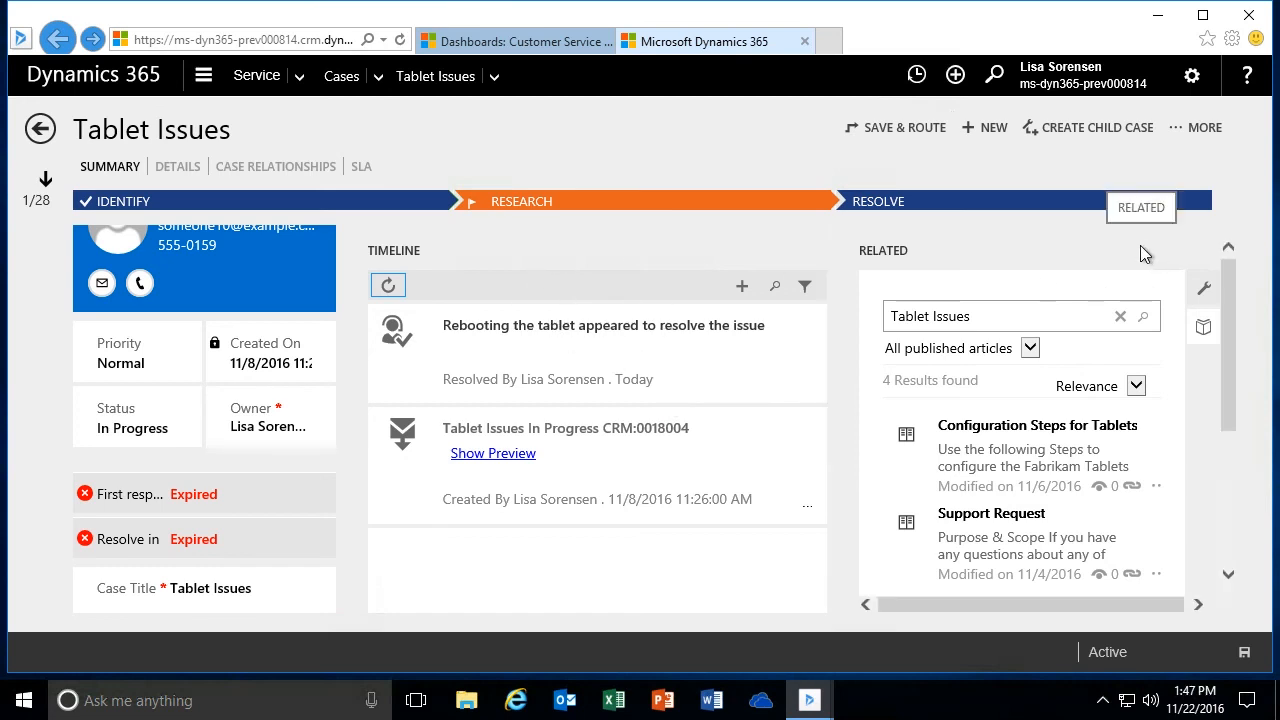
- Assign the Tablet Issues case to the user Crm DemoUser
{"action": "left_click", "coordinate": [1208, 132]}
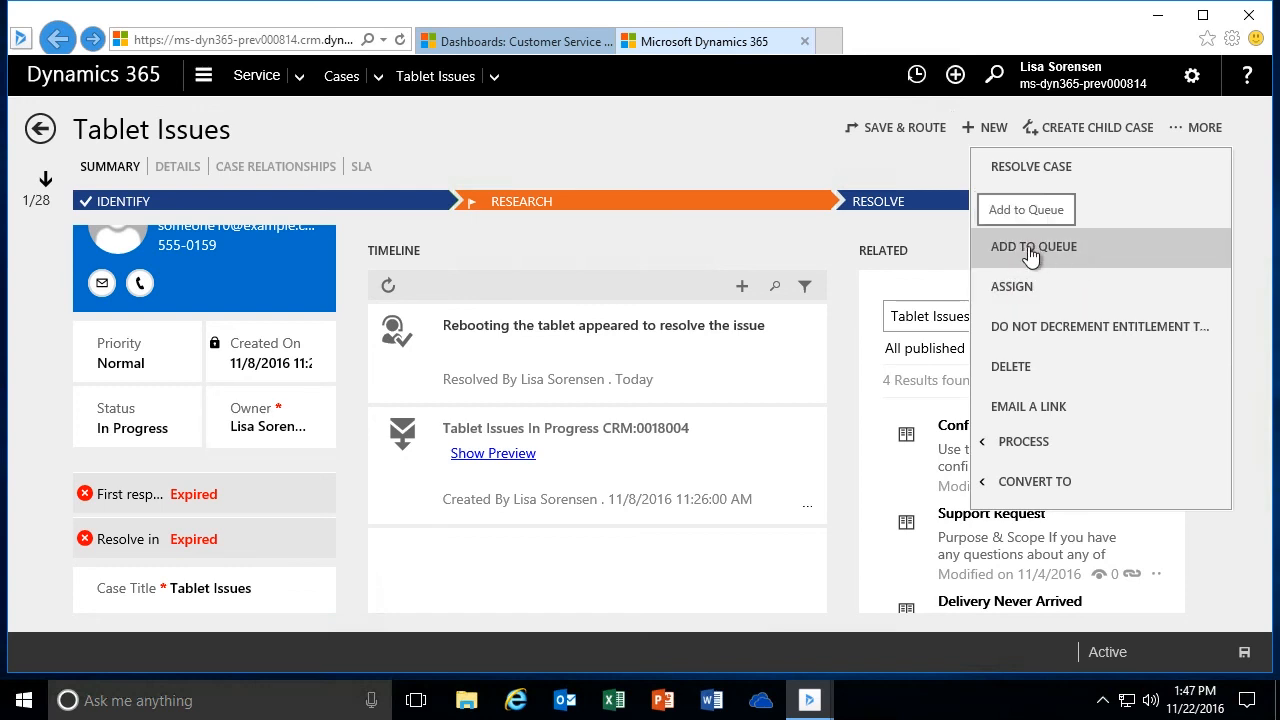
{"action": "left_click", "coordinate": [1028, 285]}
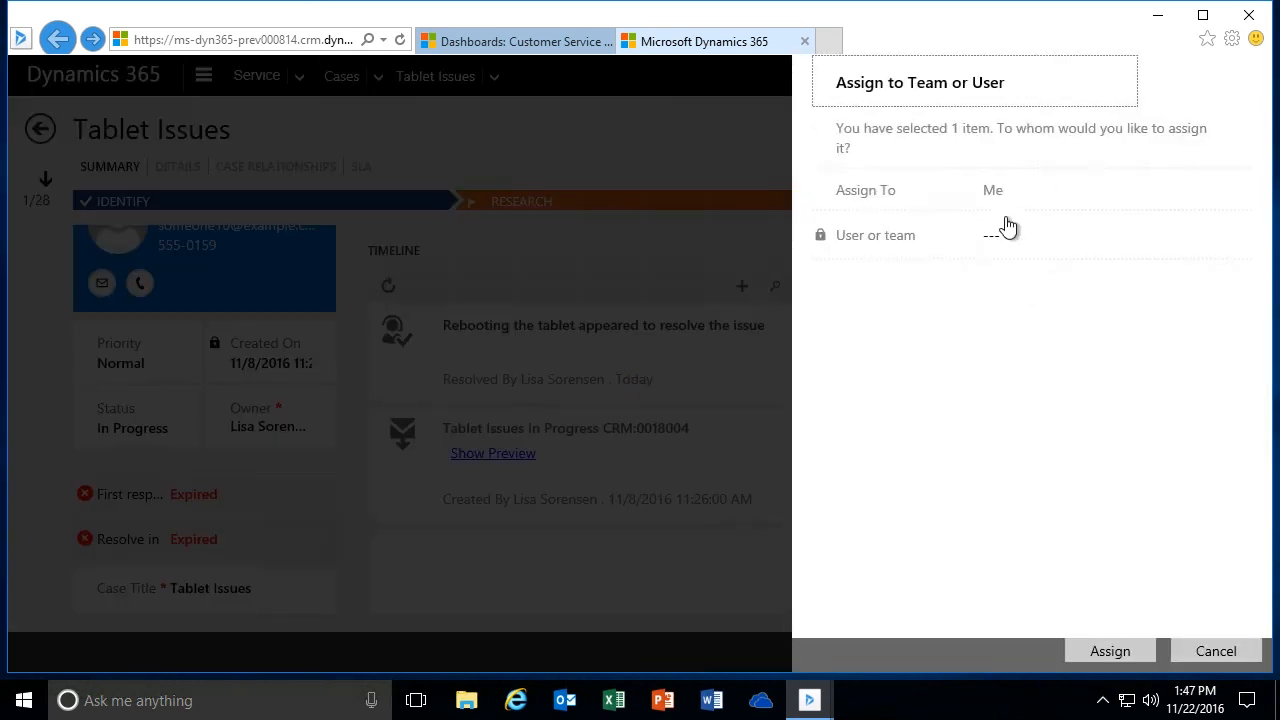
{"action": "left_click", "coordinate": [992, 195]}
{"action": "left_click", "coordinate": [1018, 244]}
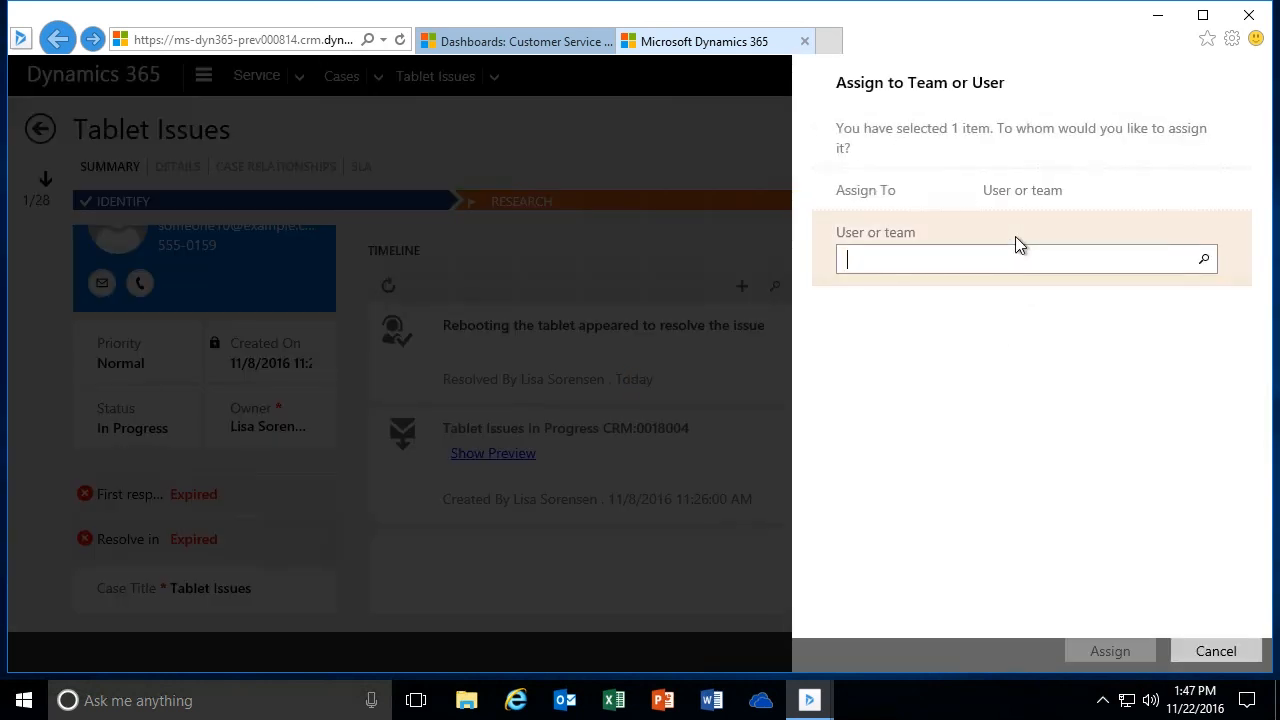
{"action": "type", "text": "CRMDemo"}
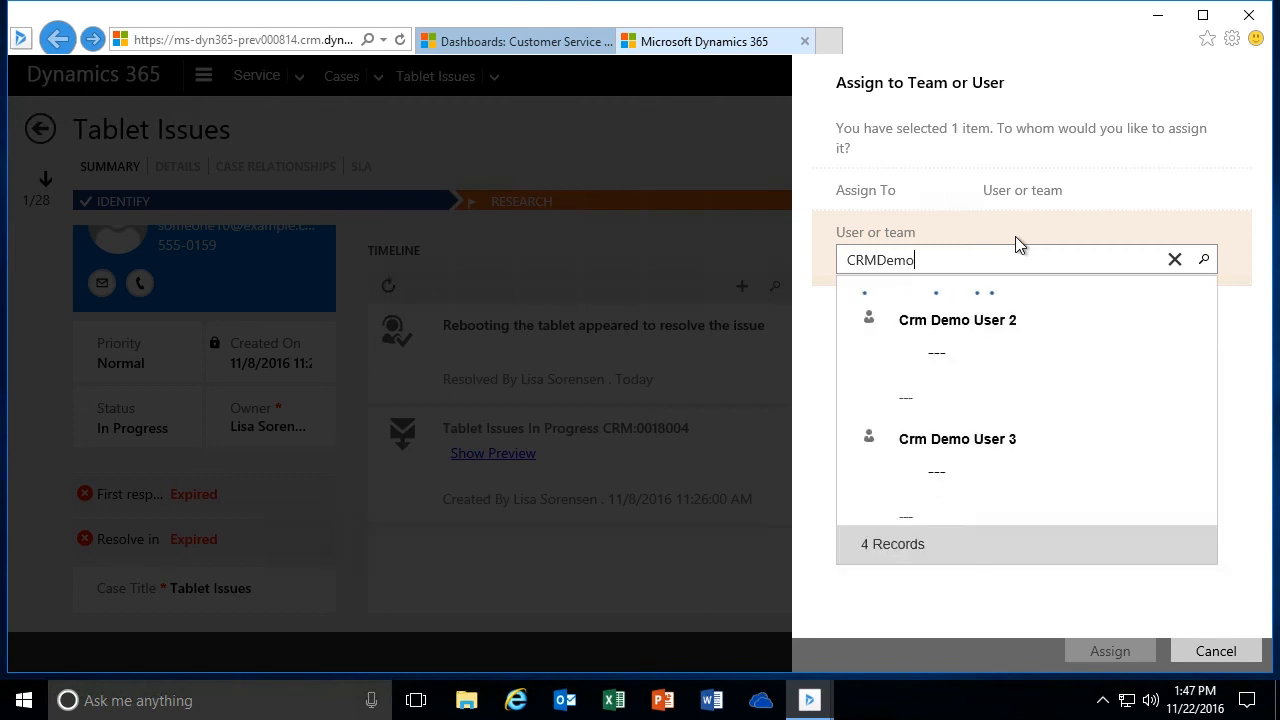
{"action": "left_click_drag", "start_coordinate": [1218, 365], "coordinate": [1206, 461]}
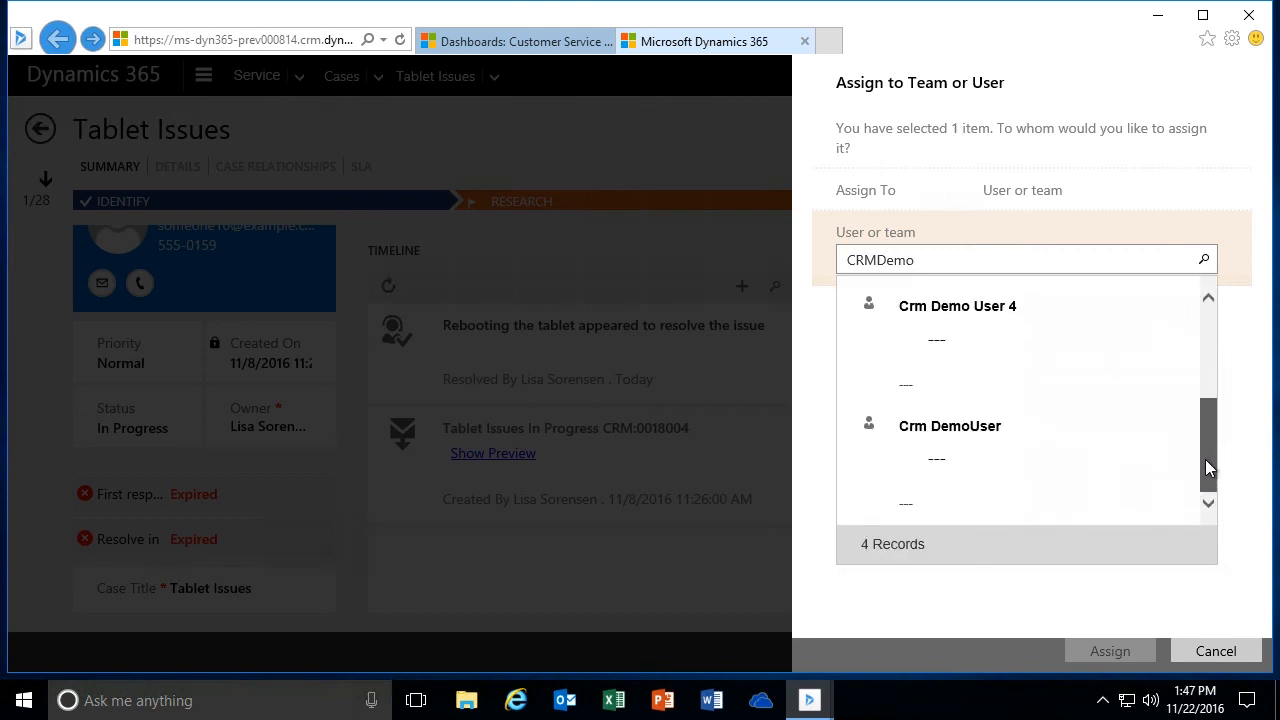
{"action": "left_click", "coordinate": [967, 440]}
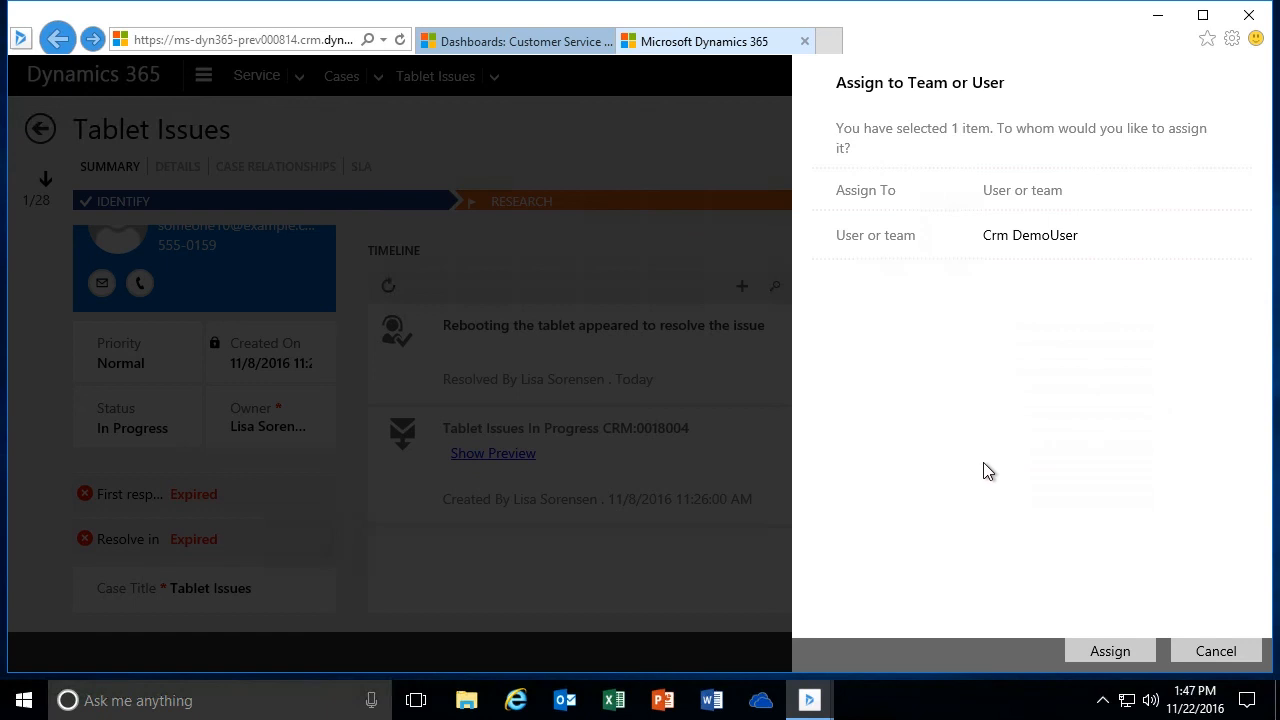
{"action": "left_click", "coordinate": [1108, 651]}
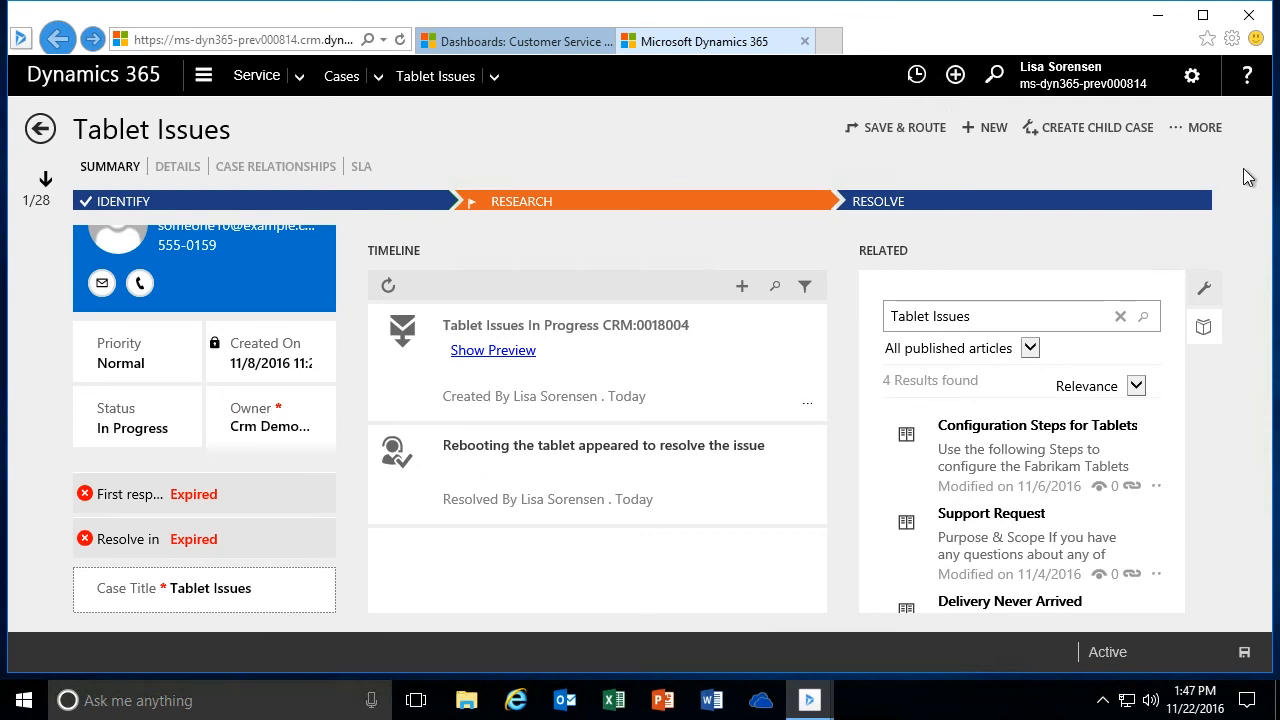
{"action": "left_click", "coordinate": [1205, 129]}
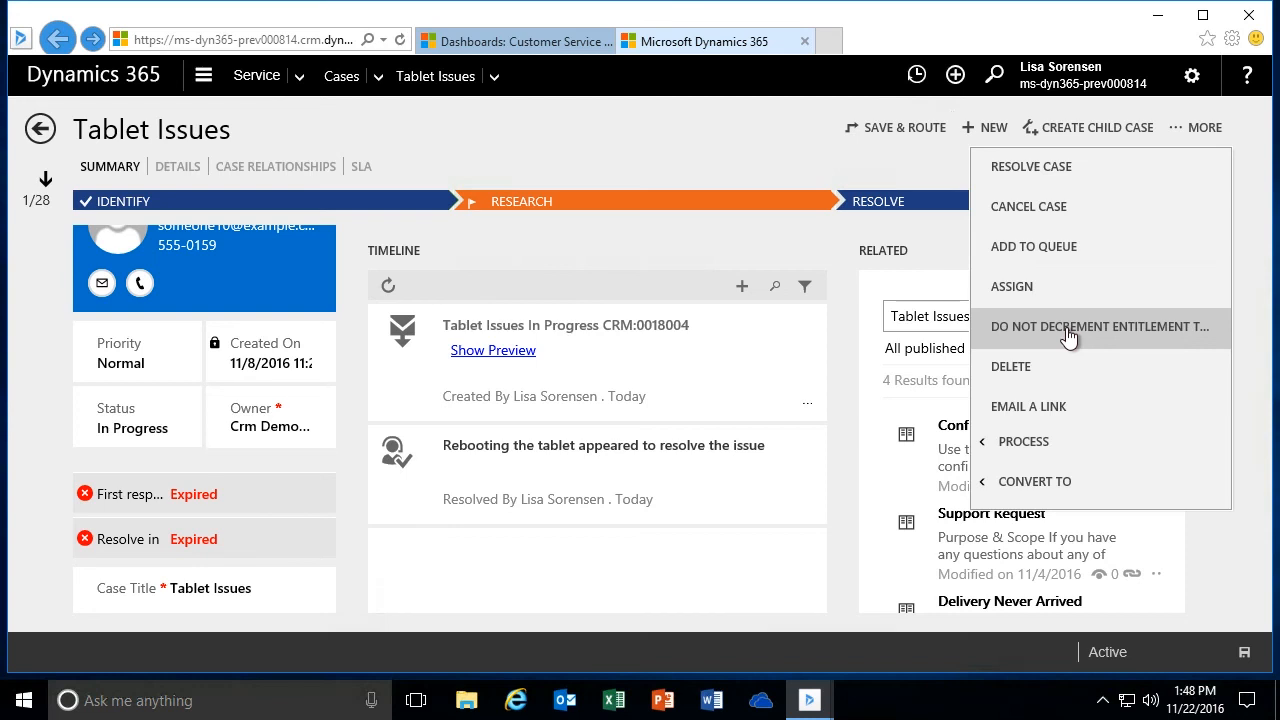
{"action": "left_click", "coordinate": [1035, 482]}
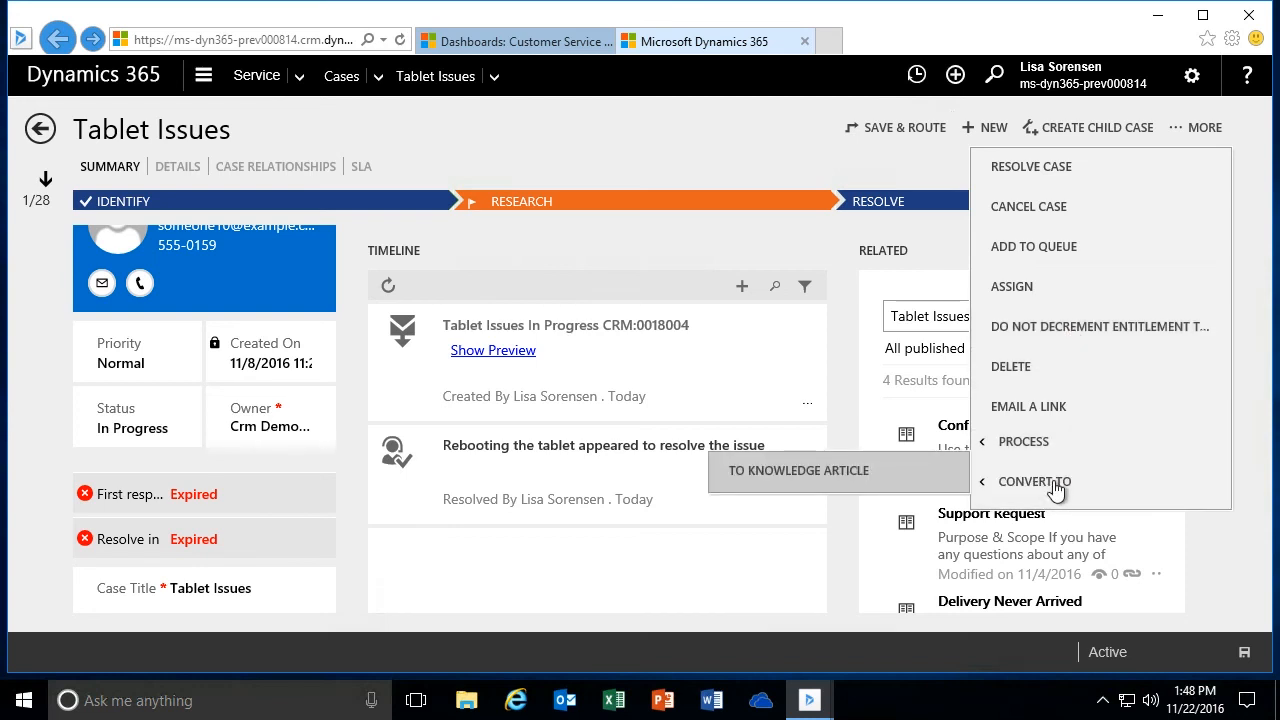
{"action": "left_click", "coordinate": [1058, 456]}
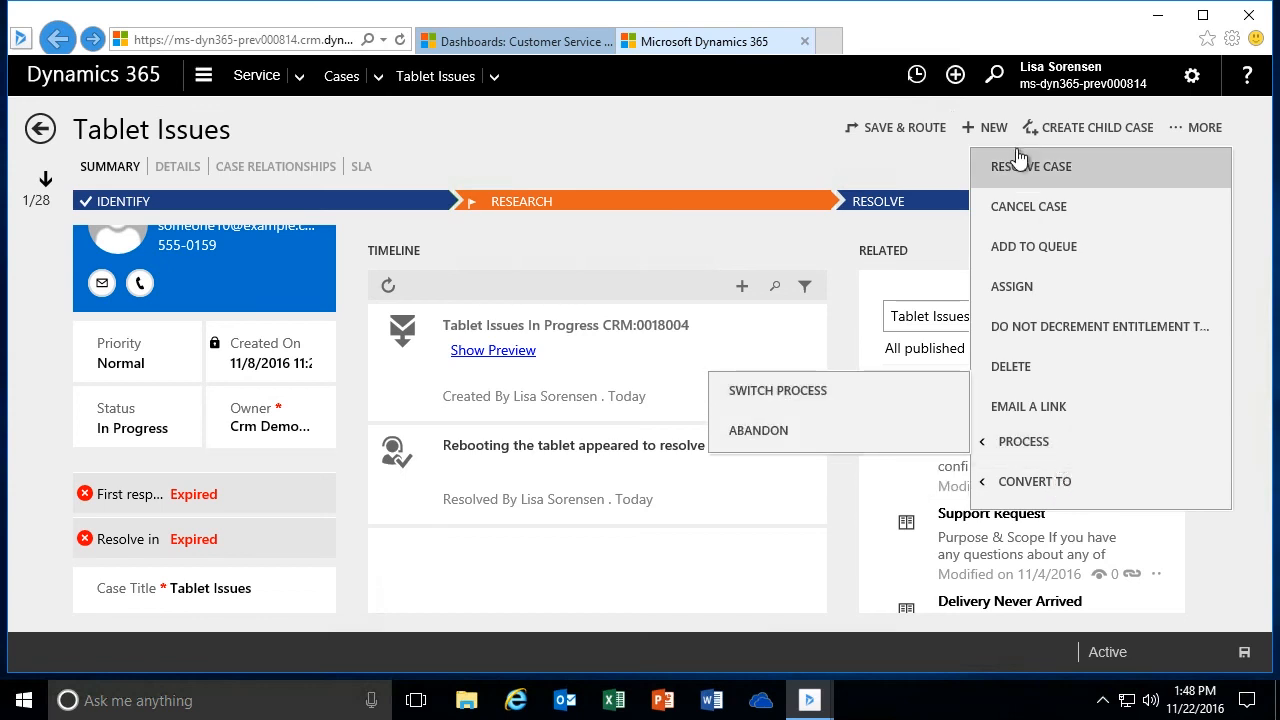
{"action": "left_click", "coordinate": [608, 140]}
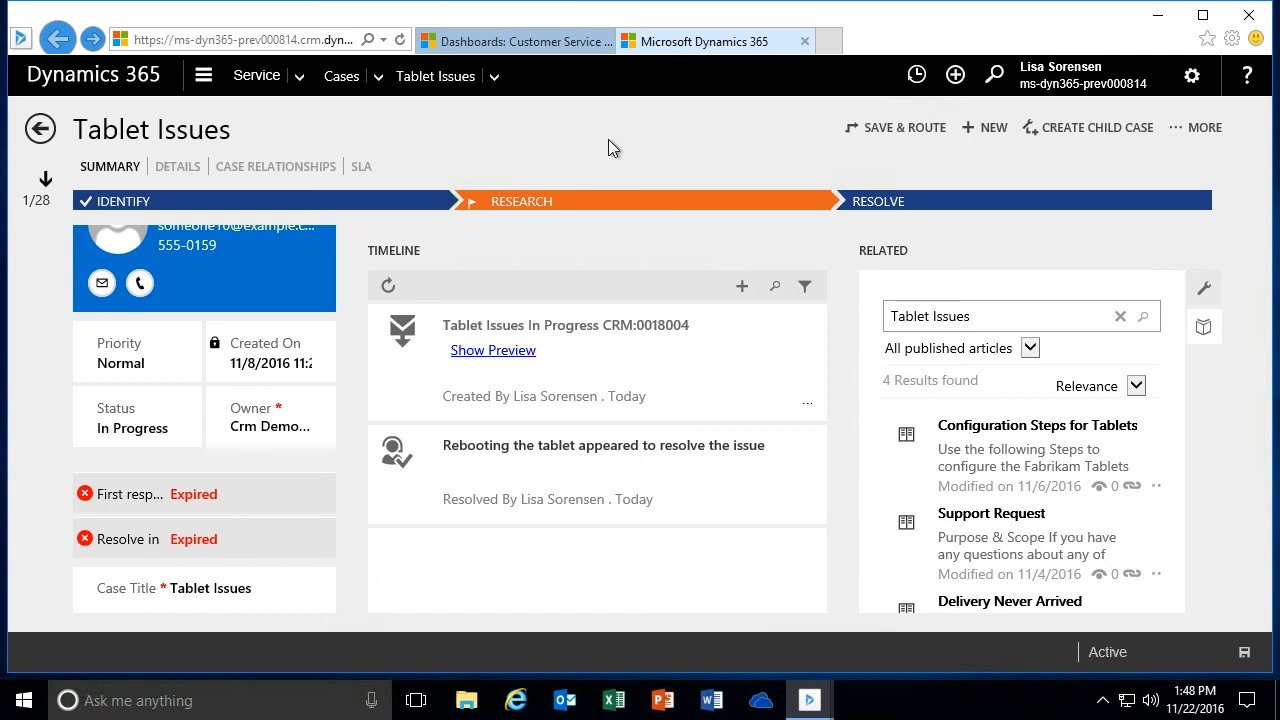
- Return from the case to the Tier 1 Dashboard and refresh it
{"action": "left_click", "coordinate": [40, 128]}
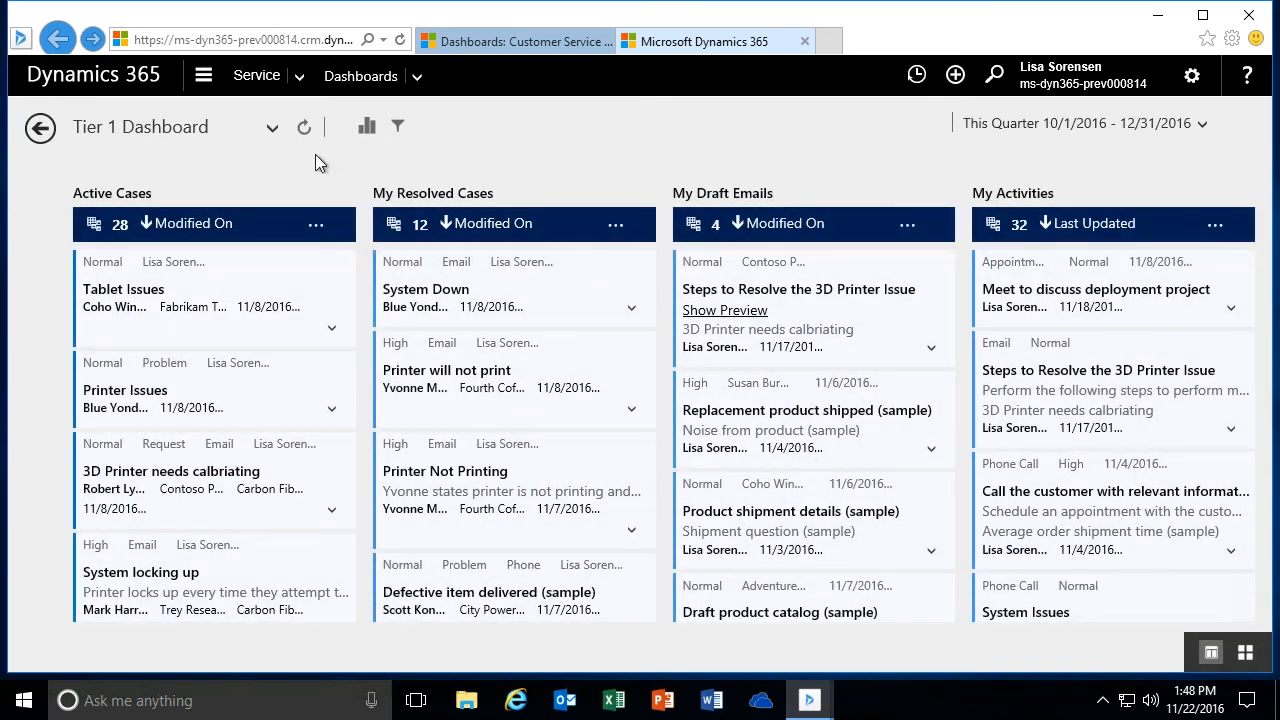
{"action": "left_click", "coordinate": [305, 130]}
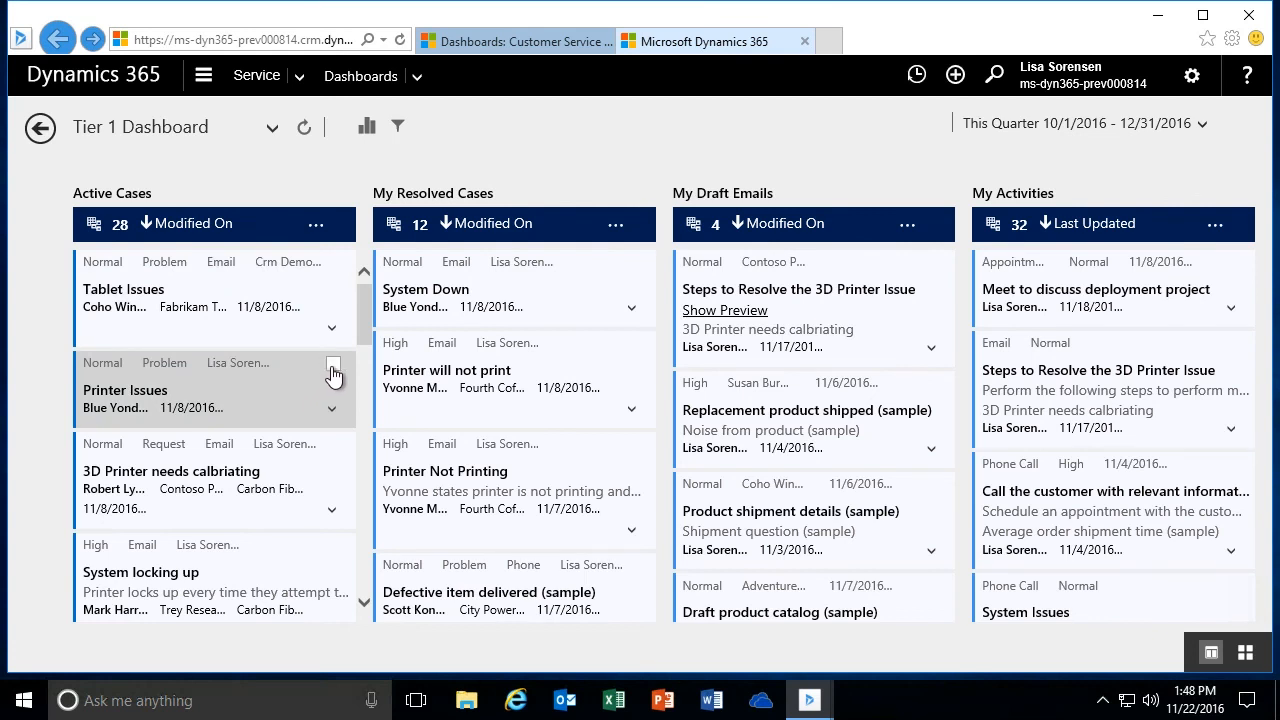
{"action": "left_click", "coordinate": [334, 263]}
{"action": "left_click", "coordinate": [333, 404]}
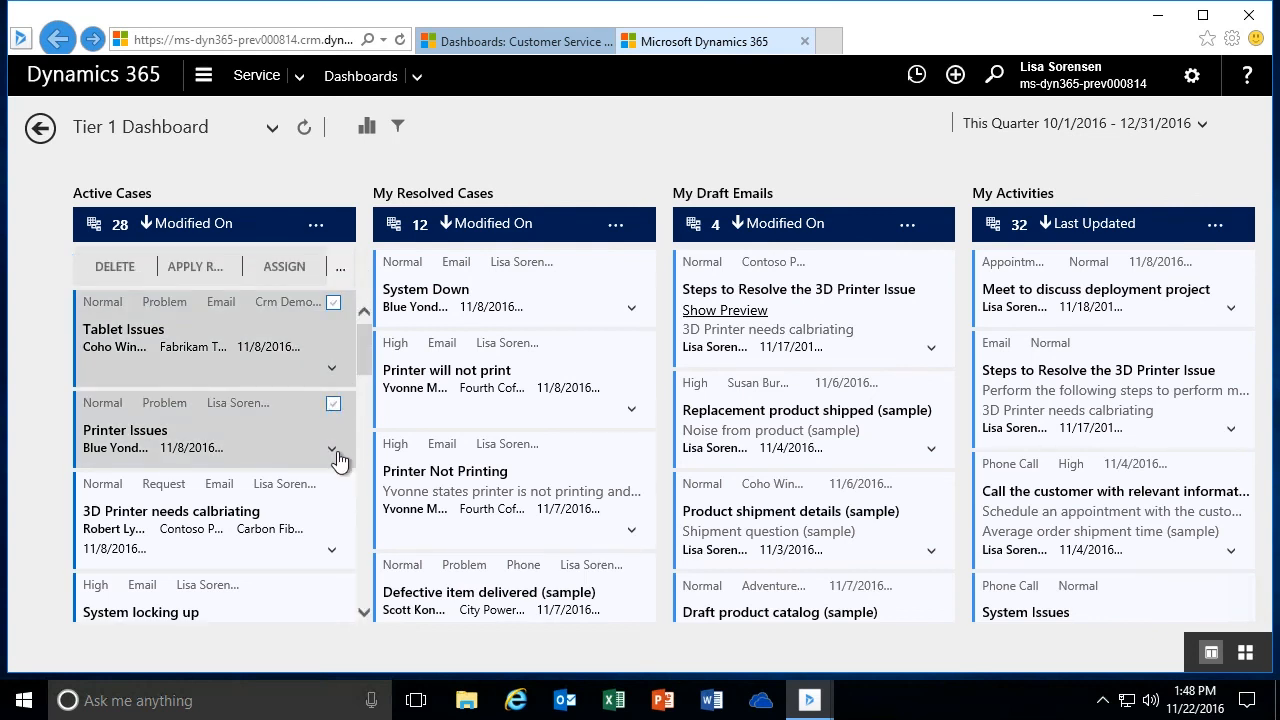
{"action": "left_click", "coordinate": [334, 487]}
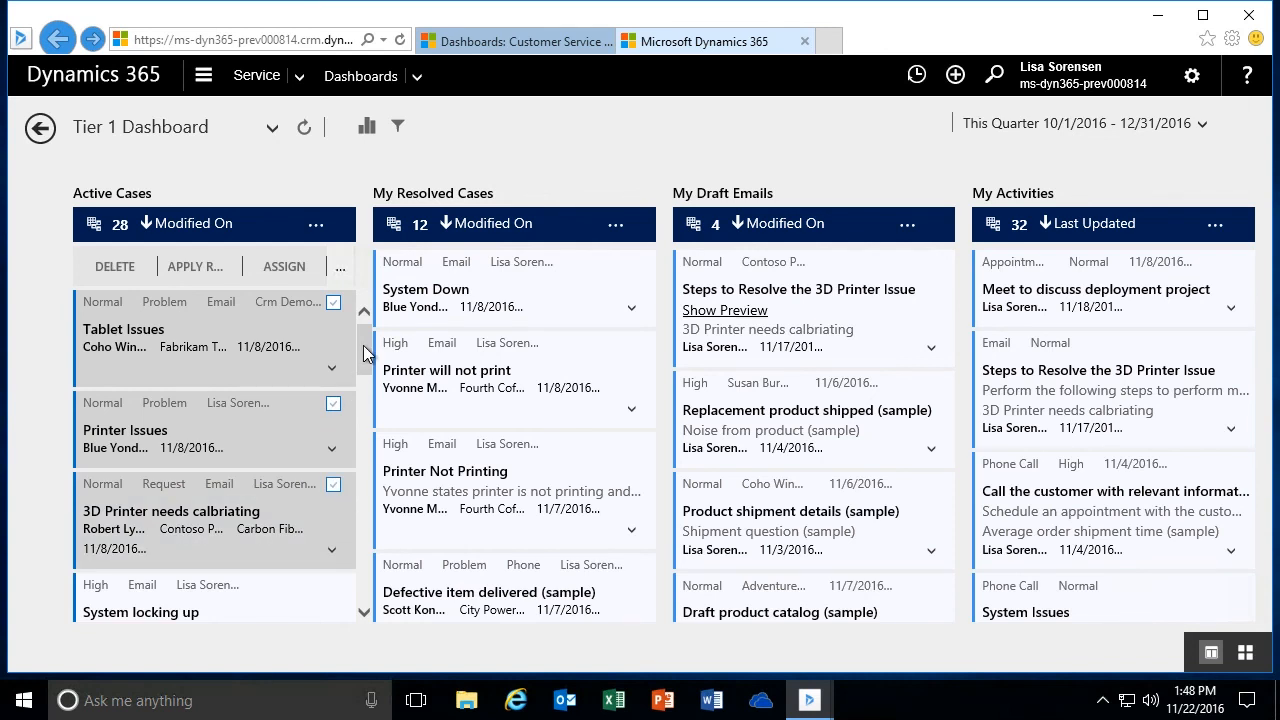
{"action": "left_click", "coordinate": [333, 302]}
{"action": "left_click", "coordinate": [333, 404]}
{"action": "left_click", "coordinate": [333, 487]}
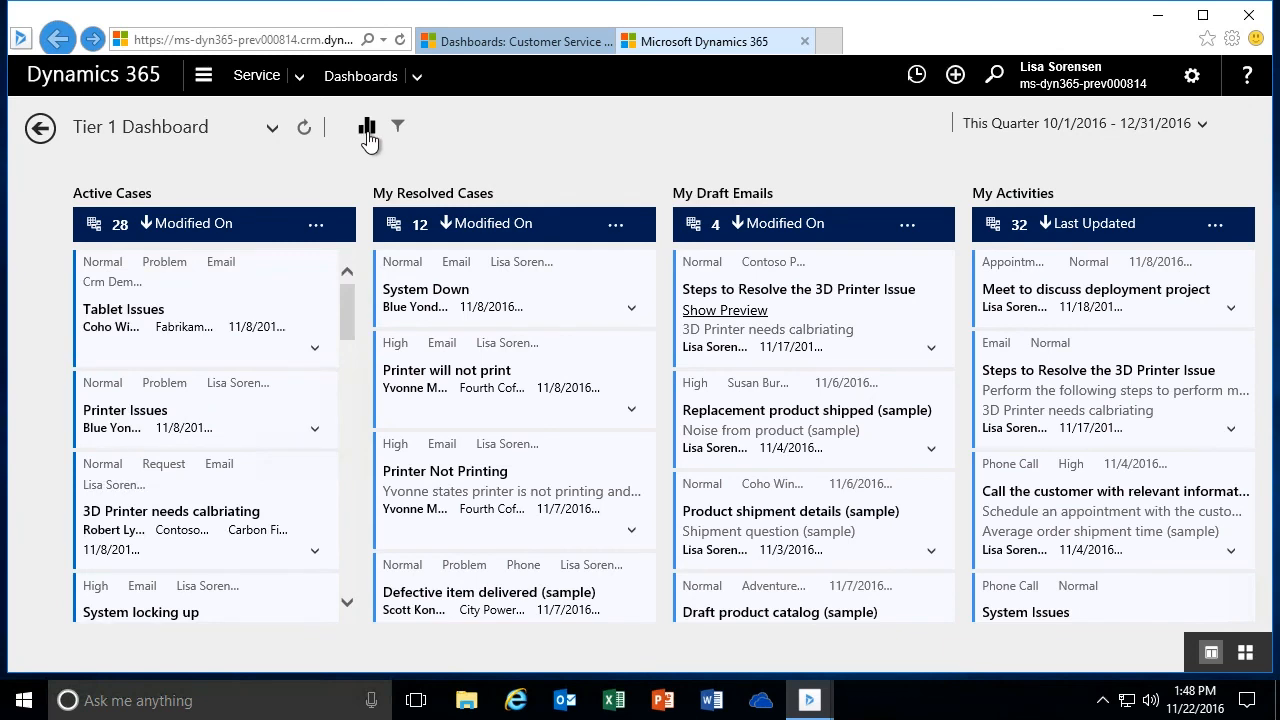
- Filter the dashboard to cases of Email origin through the Case Mix (By Origin) chart, and hide the charts
{"action": "left_click", "coordinate": [367, 128]}
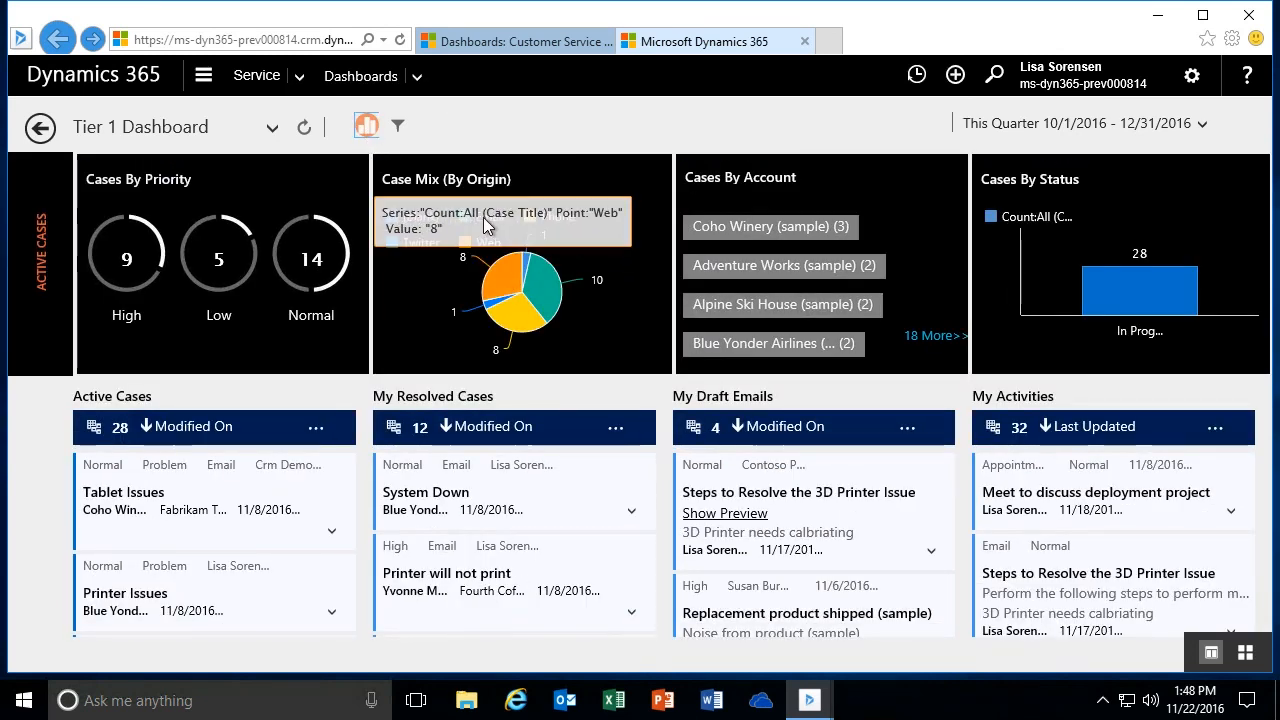
{"action": "mouse_move", "coordinate": [548, 295]}
{"action": "left_click", "coordinate": [548, 295]}
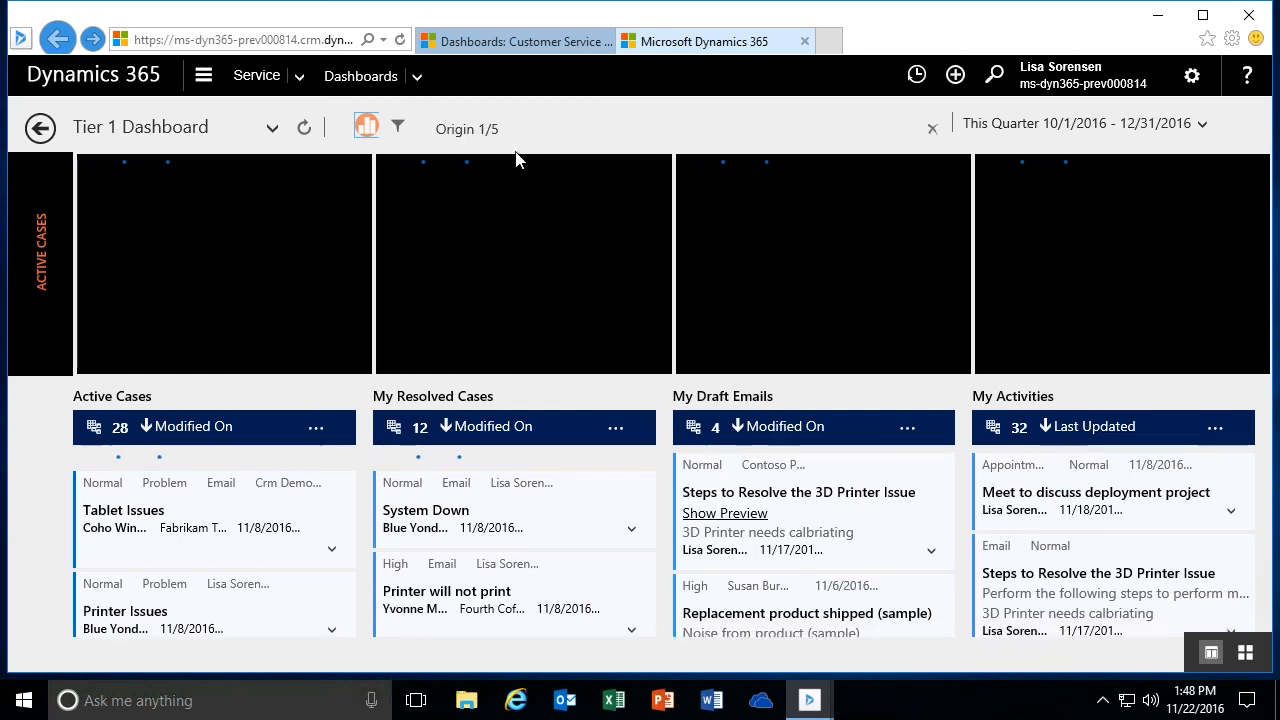
{"action": "left_click", "coordinate": [367, 130]}
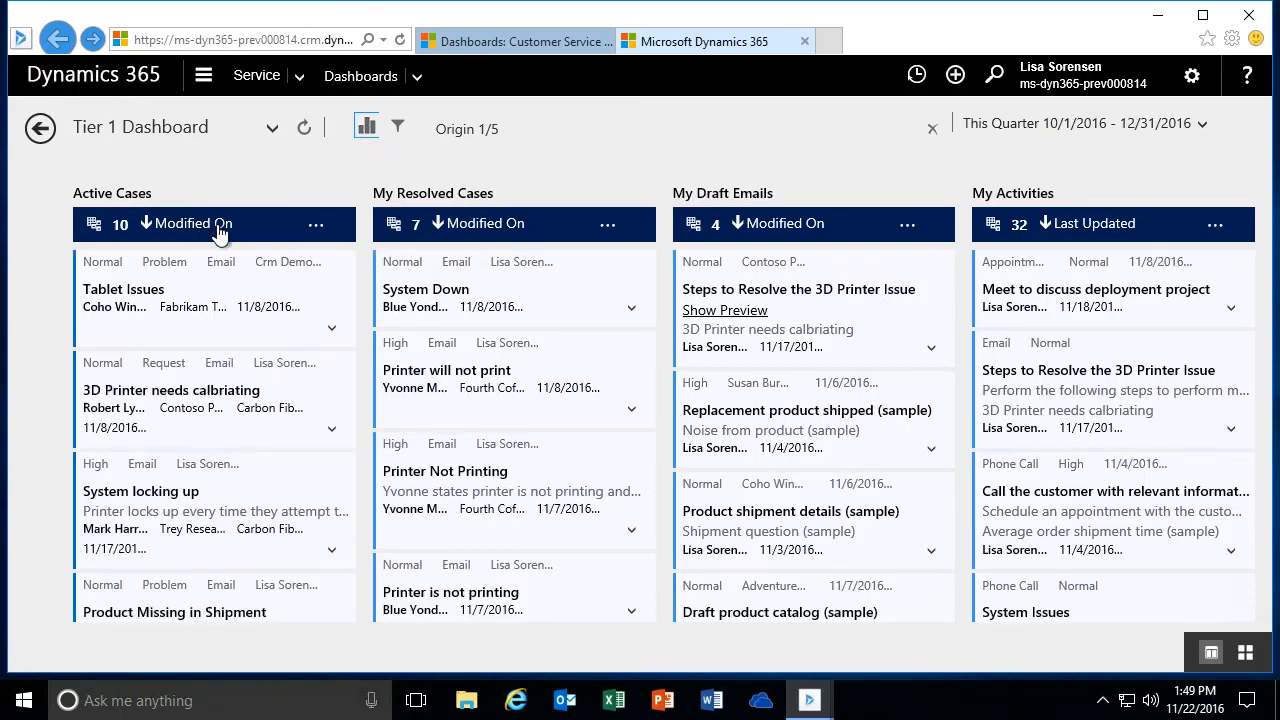
- Select the active cases Tablet Issues, 3D Printer needs calbriating, System locking up and Product Missing in Shipment
{"action": "left_click", "coordinate": [335, 268]}
{"action": "left_click", "coordinate": [334, 268]}
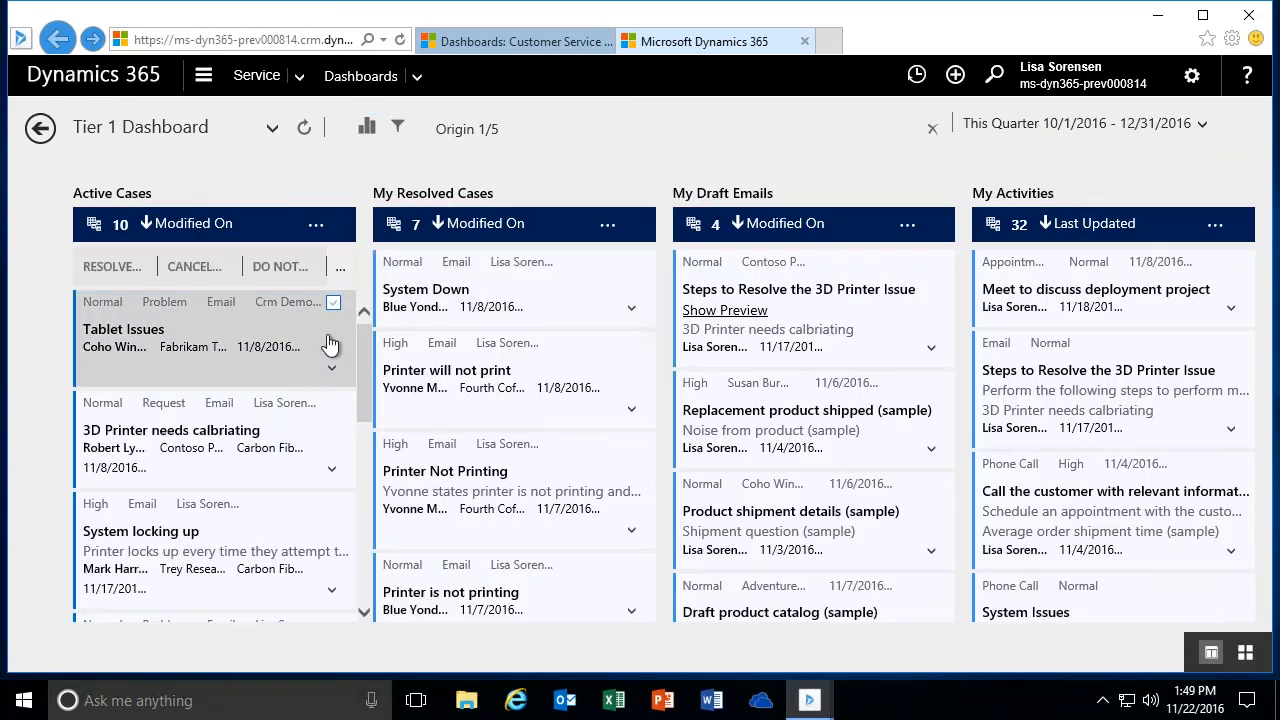
{"action": "left_click", "coordinate": [333, 403]}
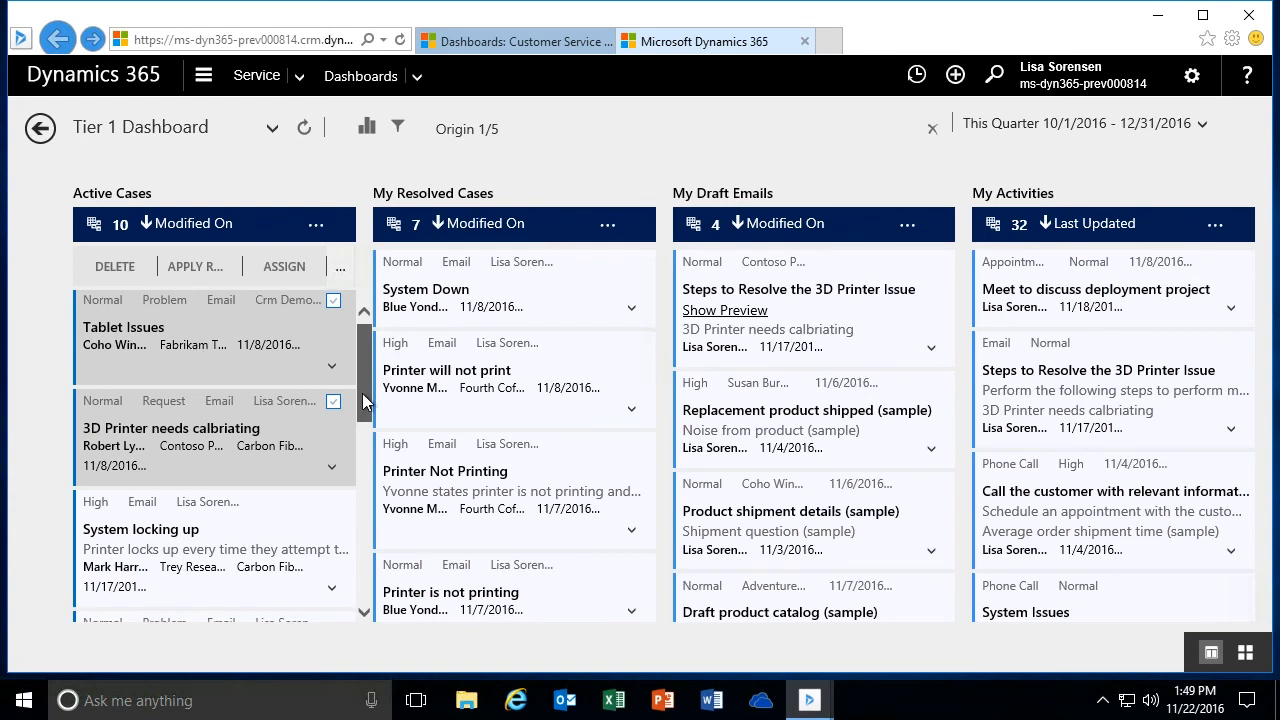
{"action": "scroll", "coordinate": [360, 392], "scroll_direction": "down", "scroll_amount": 2}
{"action": "left_click", "coordinate": [334, 387]}
{"action": "scroll", "coordinate": [362, 395], "scroll_direction": "down", "scroll_amount": 2}
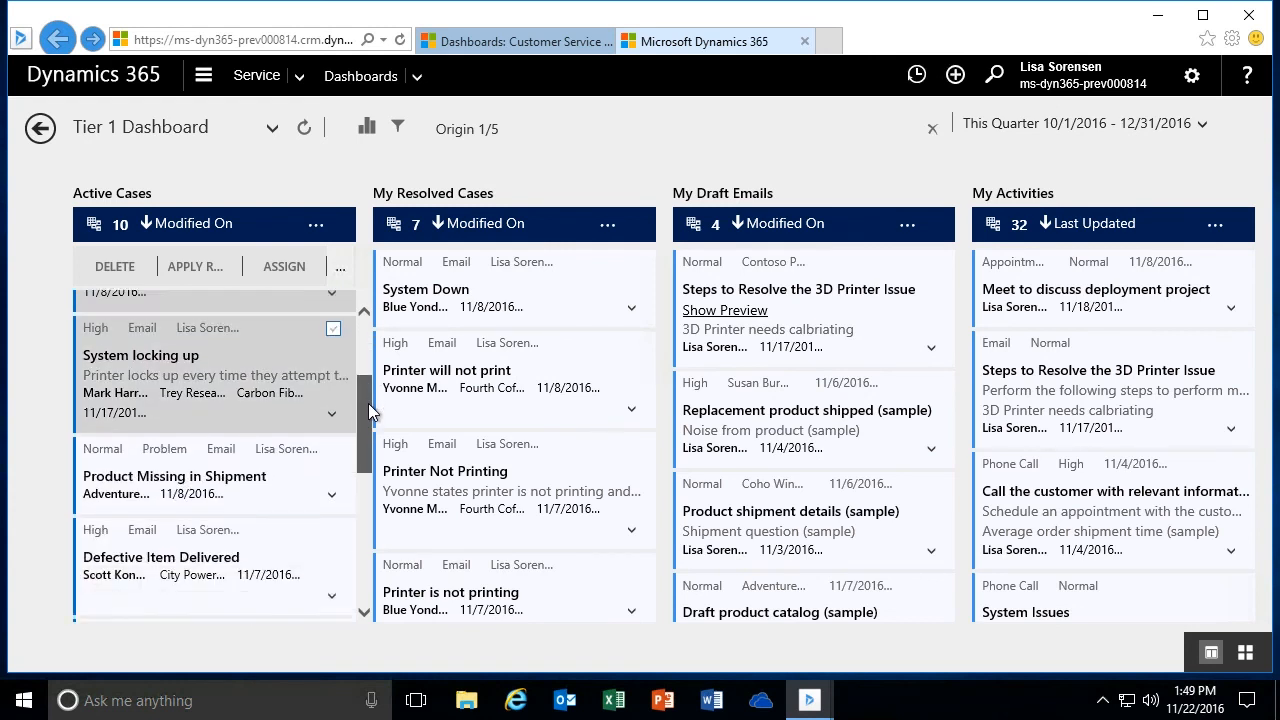
{"action": "left_click", "coordinate": [333, 412]}
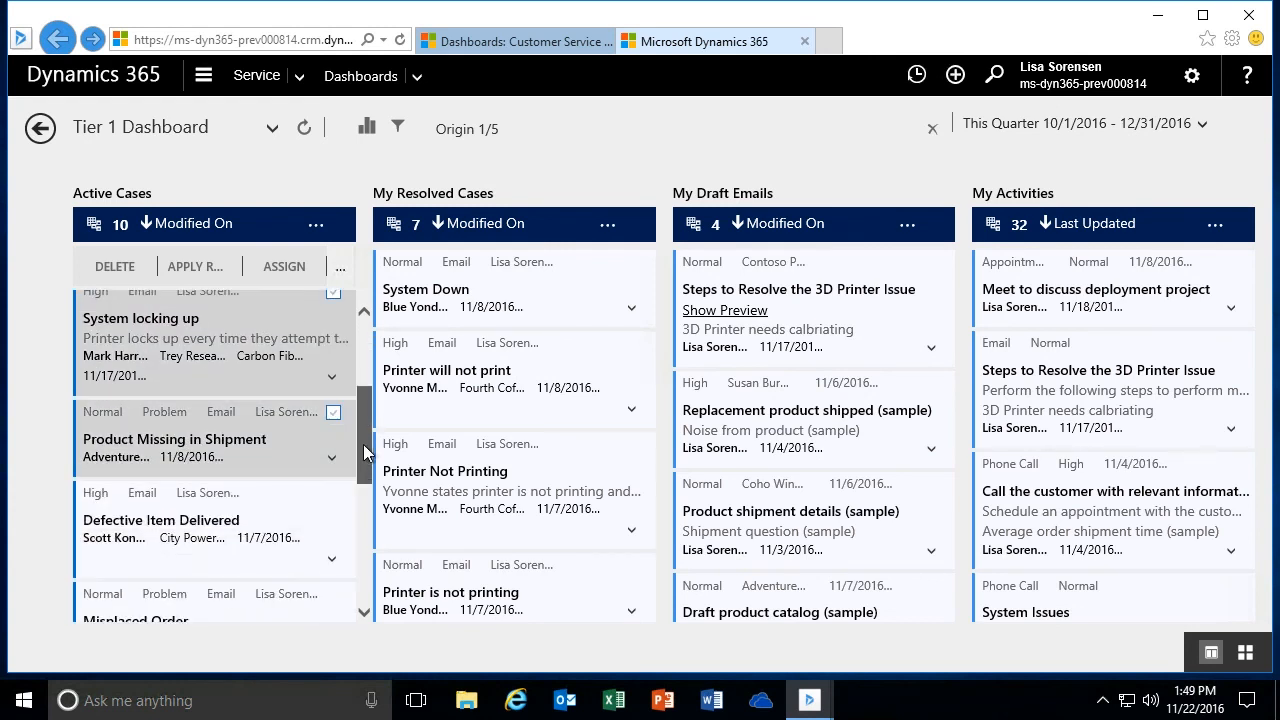
{"action": "scroll", "coordinate": [361, 448], "scroll_direction": "up", "scroll_amount": 4}
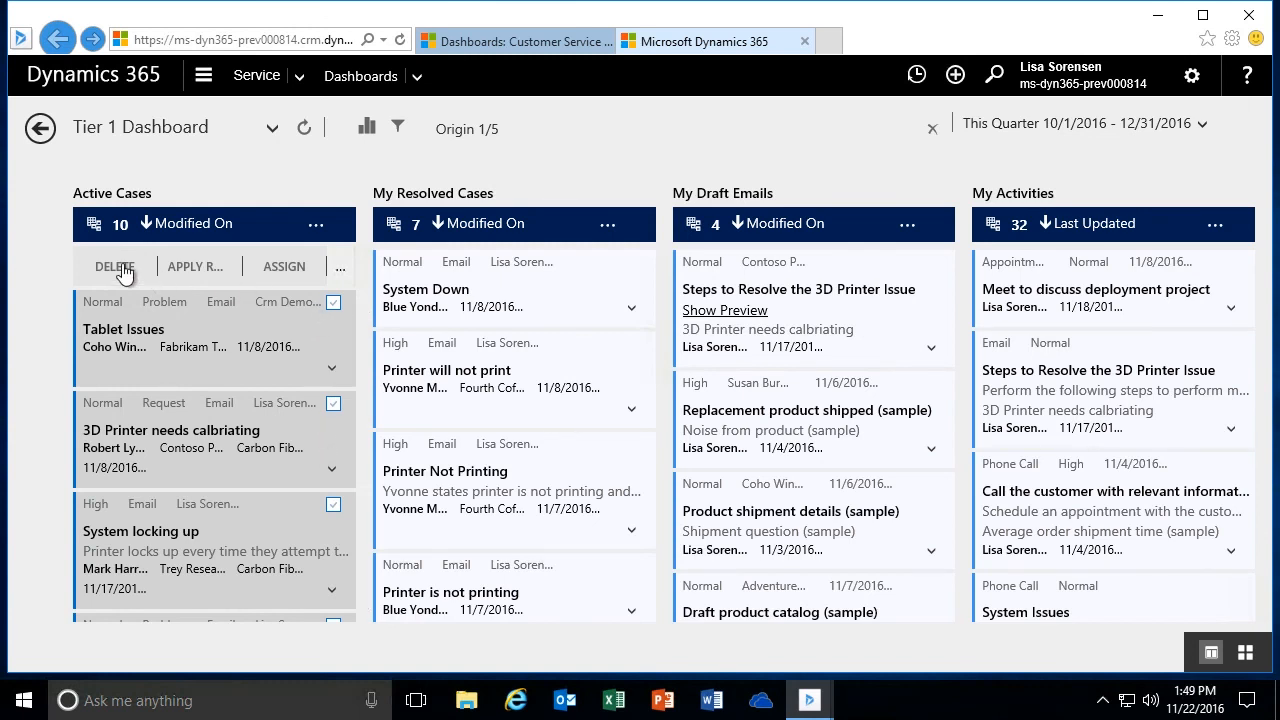
- Add the selected cases to the Email Support queue
{"action": "left_click", "coordinate": [340, 272]}
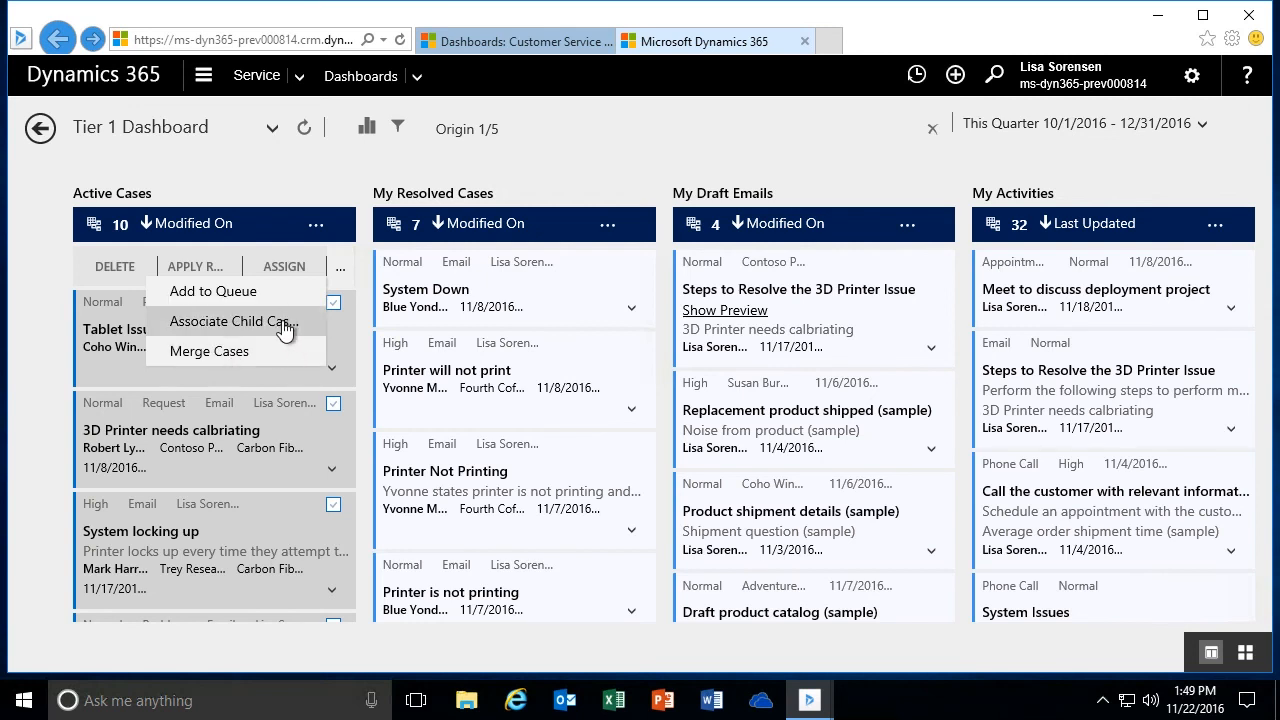
{"action": "left_click", "coordinate": [210, 297]}
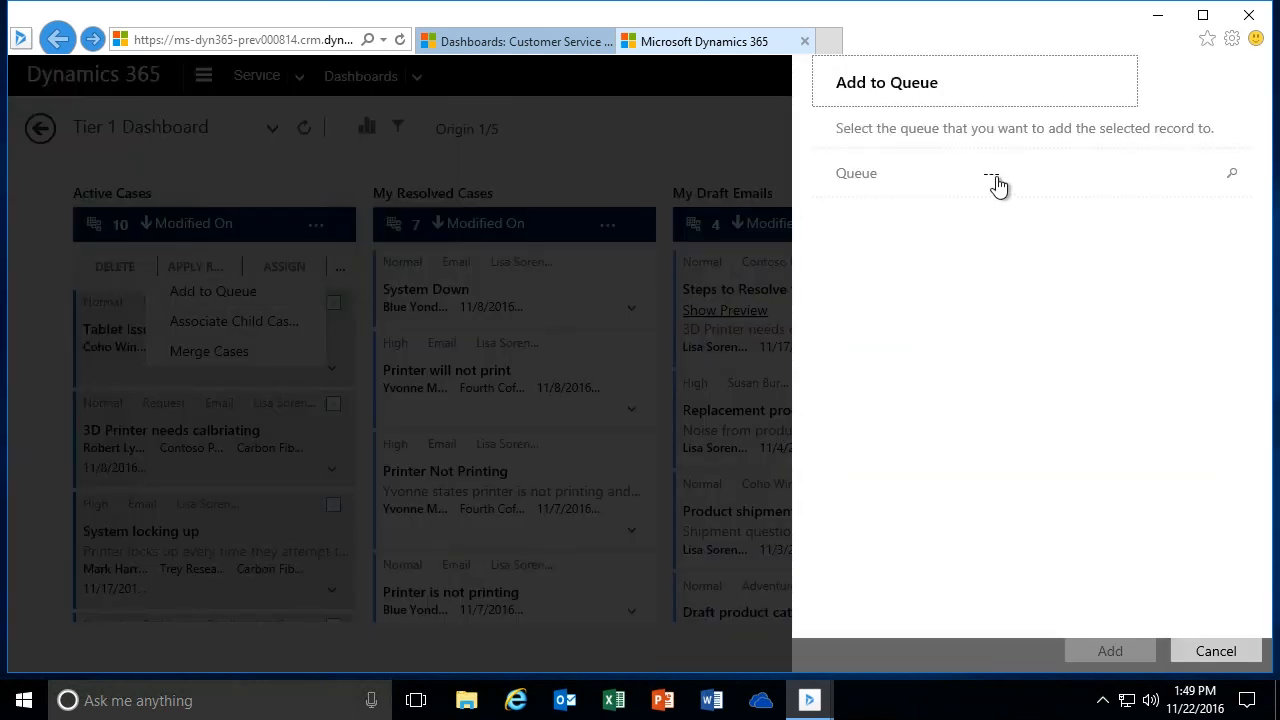
{"action": "left_click", "coordinate": [996, 184]}
{"action": "type", "text": "Email"}
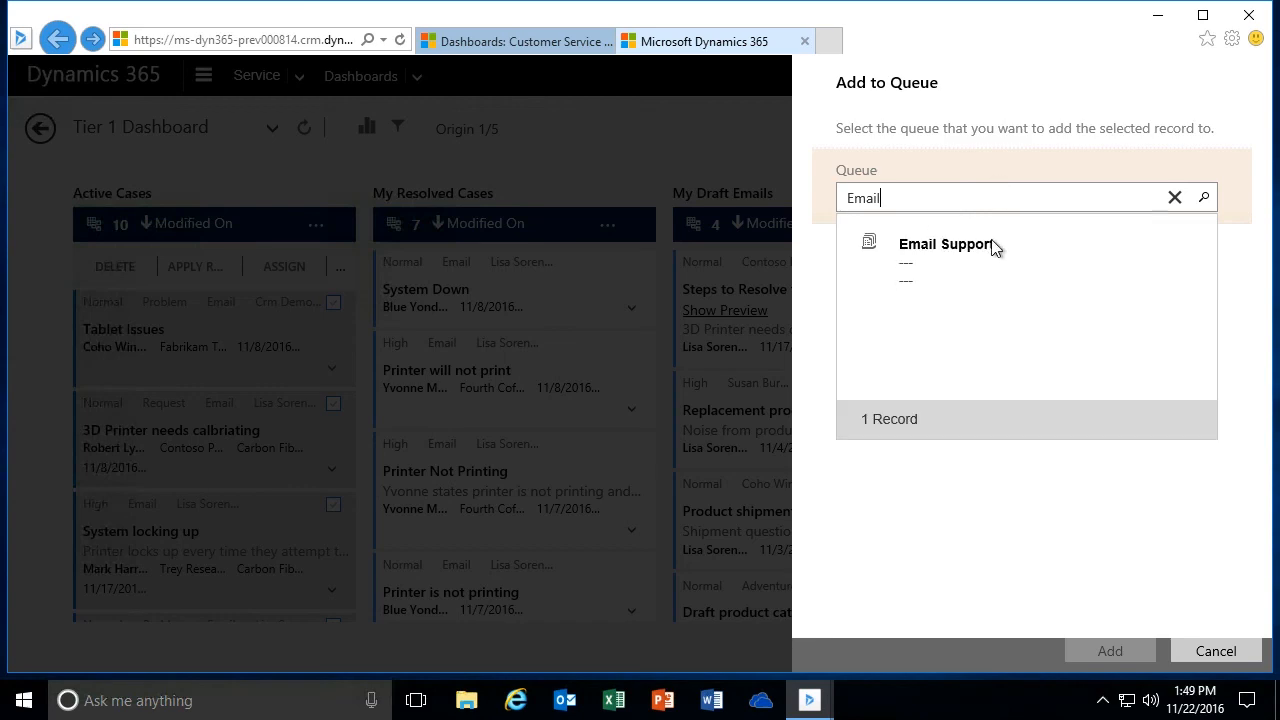
{"action": "left_click", "coordinate": [993, 246]}
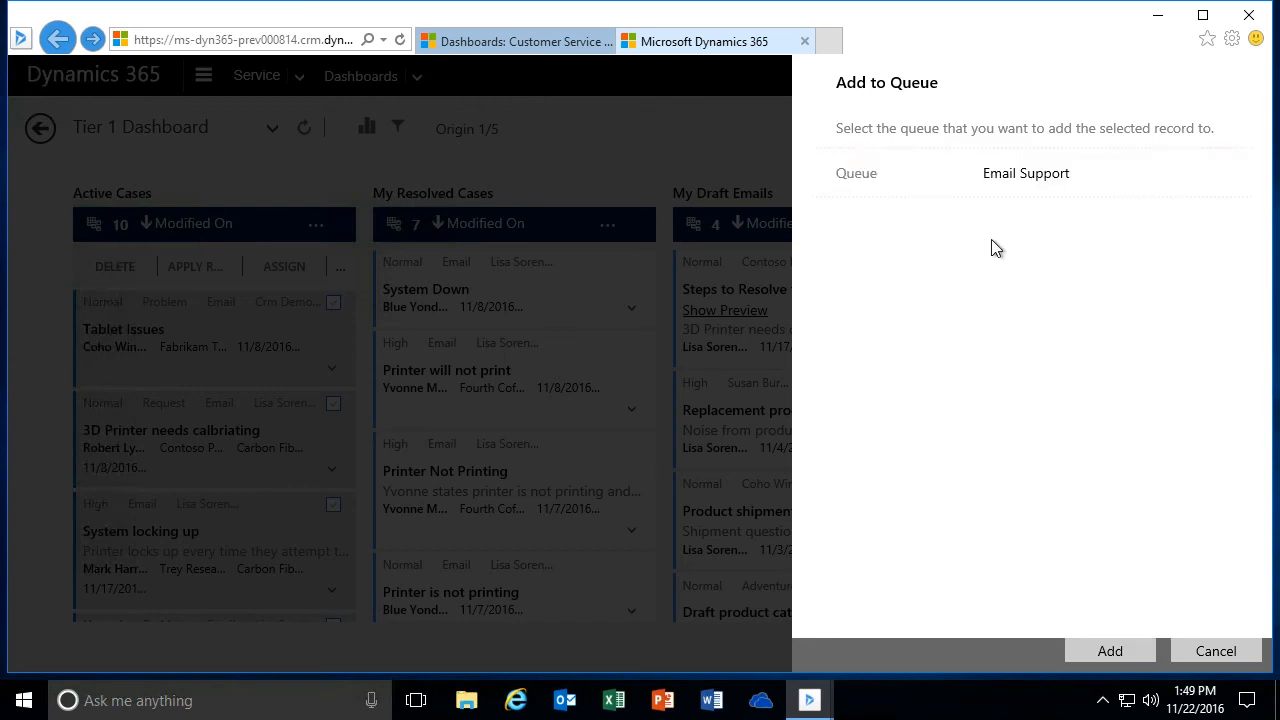
{"action": "left_click", "coordinate": [1093, 653]}
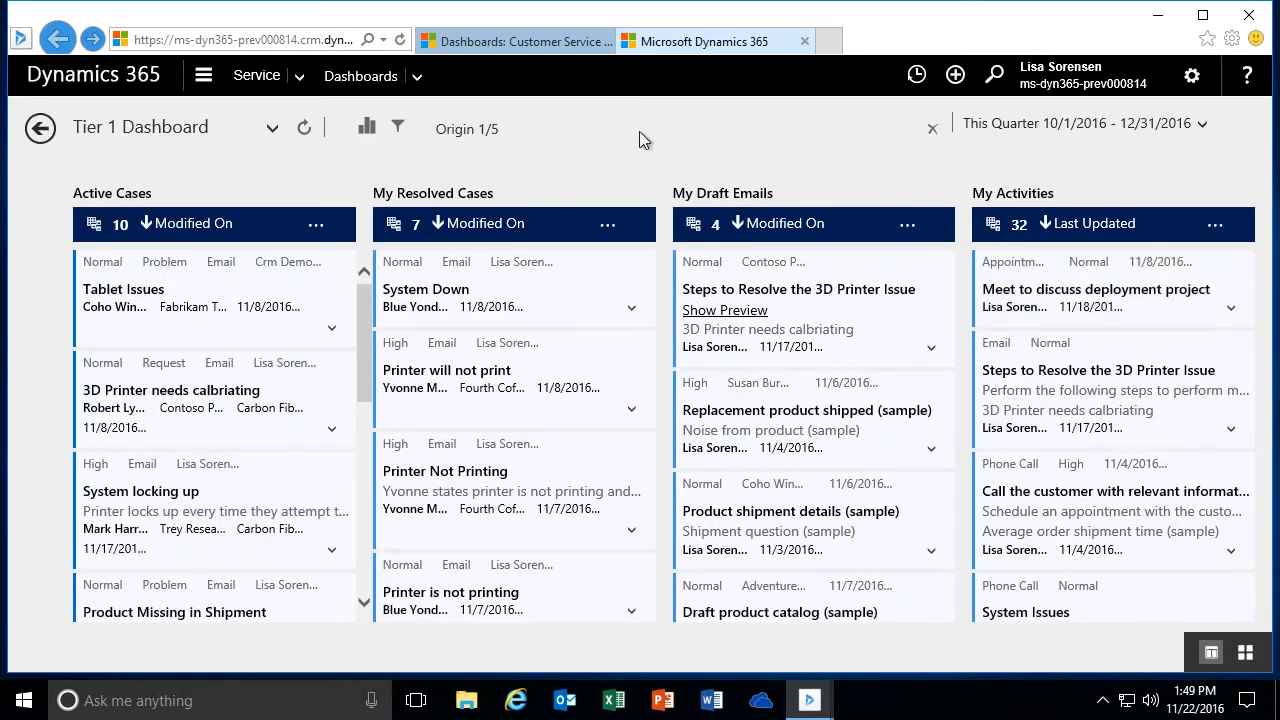
- Switch to the Dynamics 365 web client and view the queue items in the Service area
{"action": "left_click", "coordinate": [504, 40]}
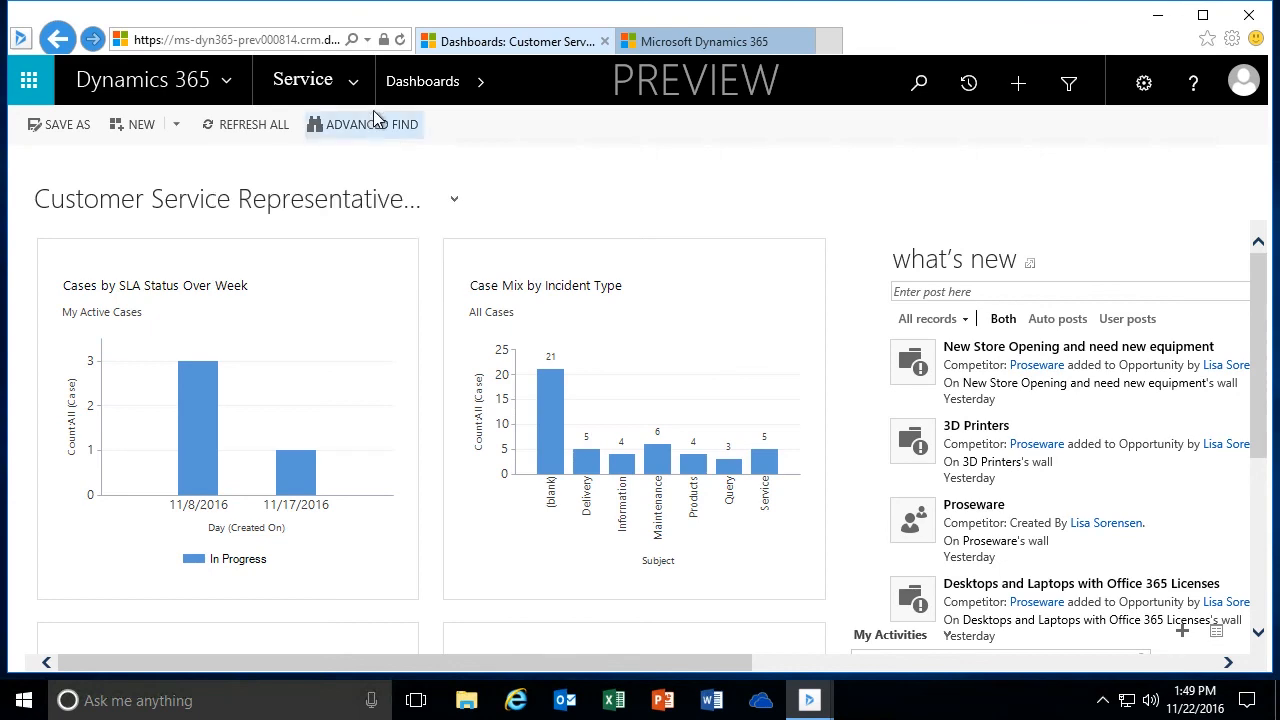
{"action": "left_click", "coordinate": [357, 82]}
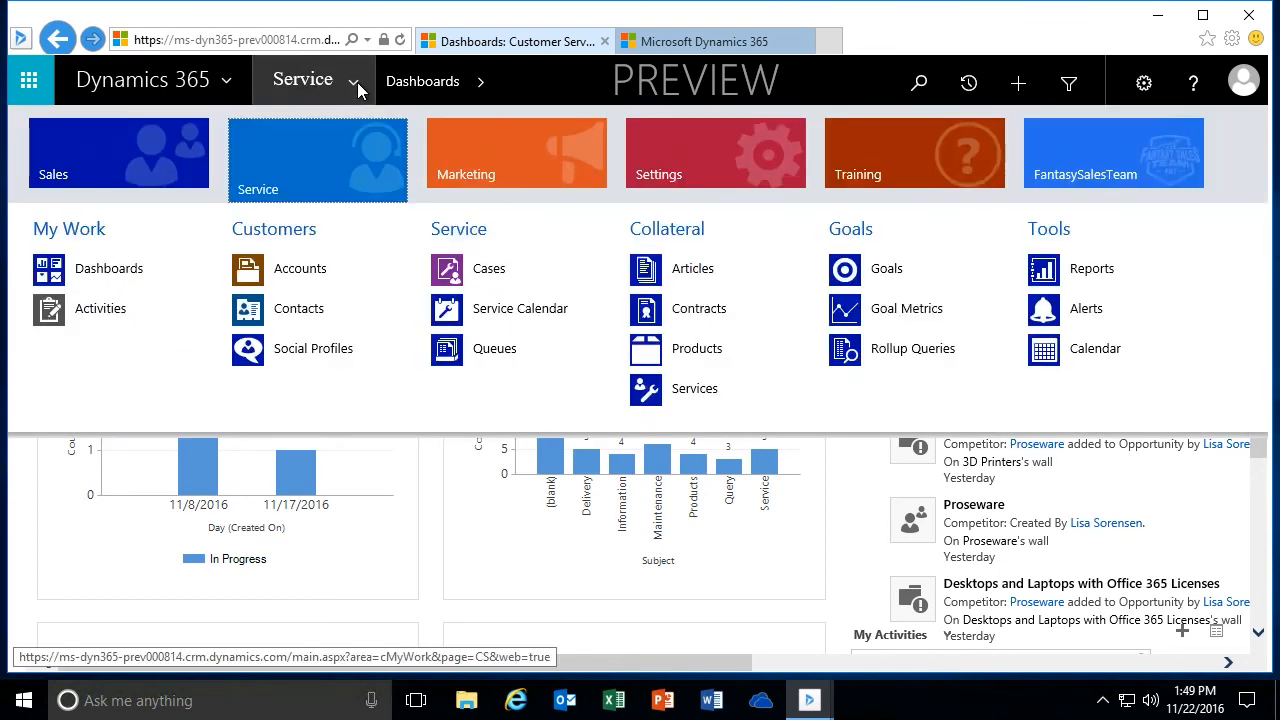
{"action": "left_click", "coordinate": [494, 350]}
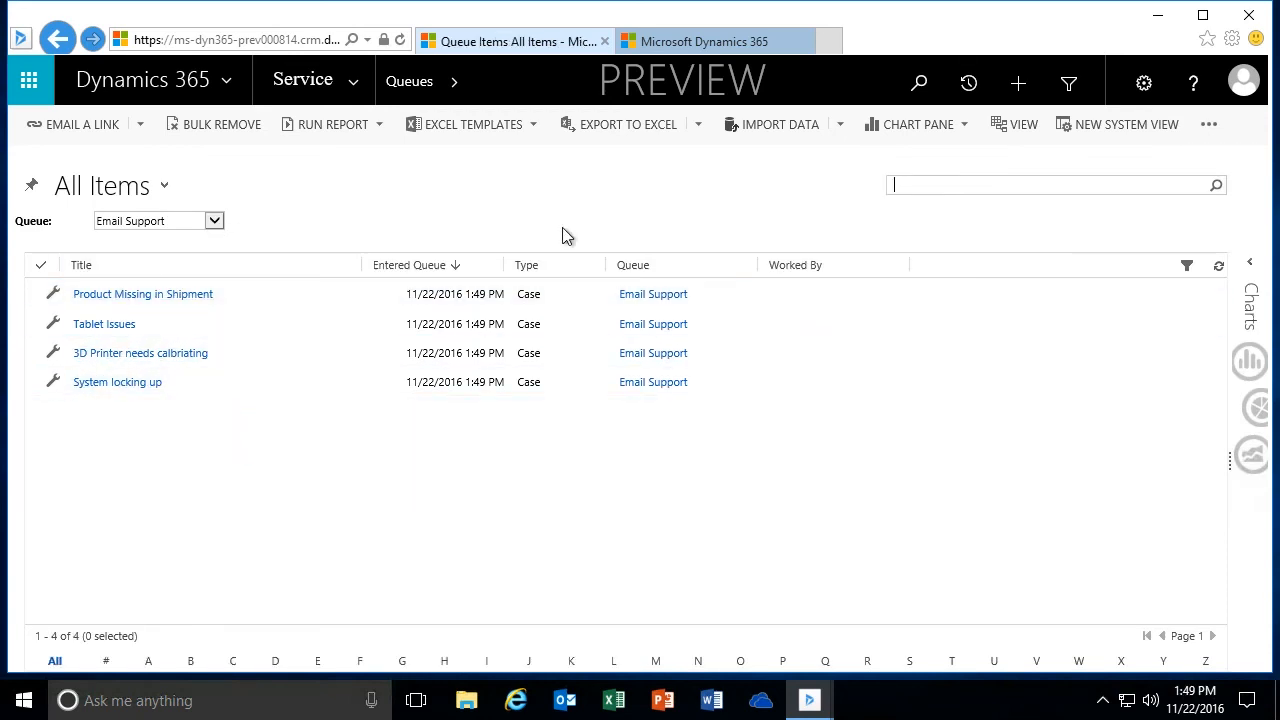
- Return to the interactive service hub and view the Knowledge Manager dashboard, followed by My Knowledge Dashboard
{"action": "left_click", "coordinate": [678, 41]}
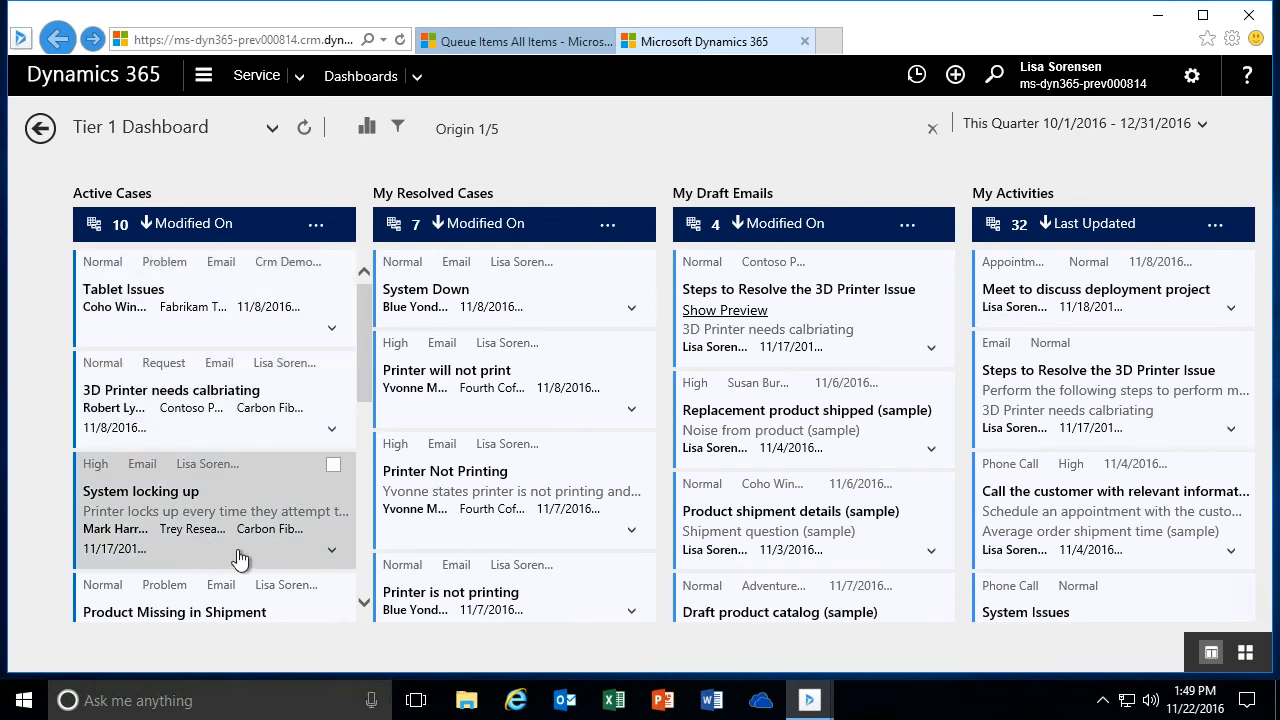
{"action": "left_click_drag", "start_coordinate": [364, 313], "coordinate": [366, 275]}
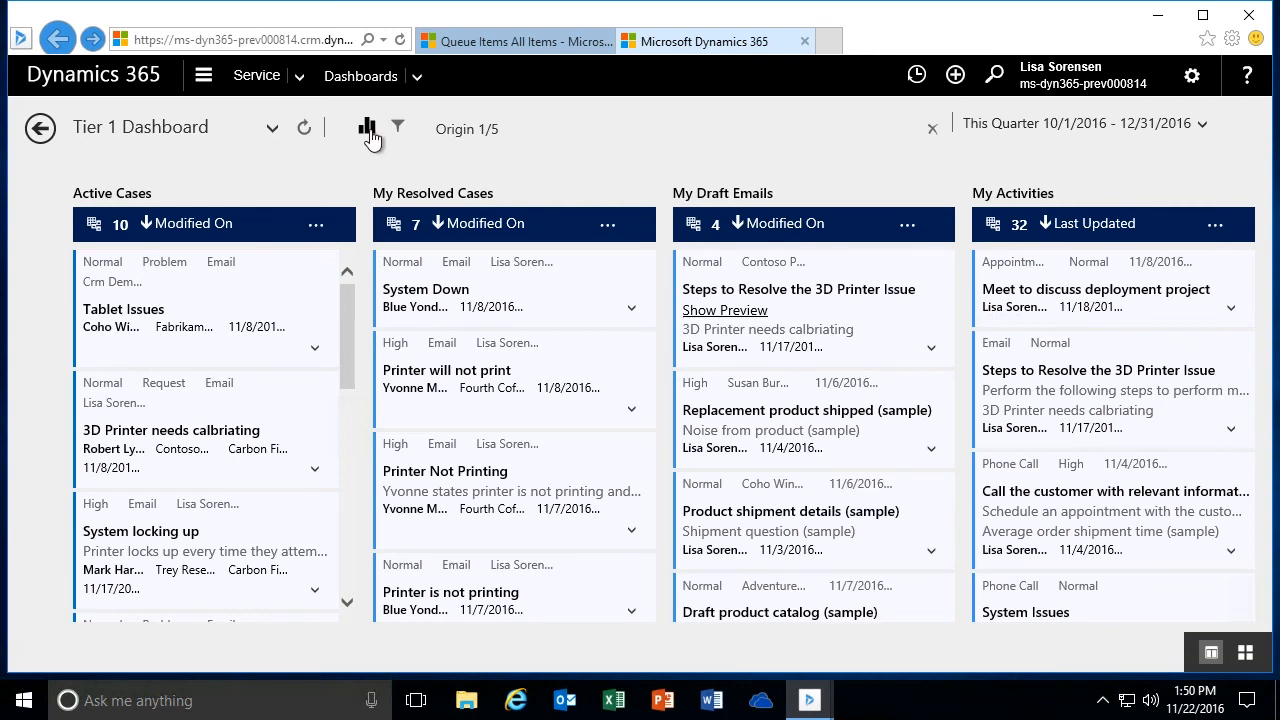
{"action": "left_click", "coordinate": [273, 131]}
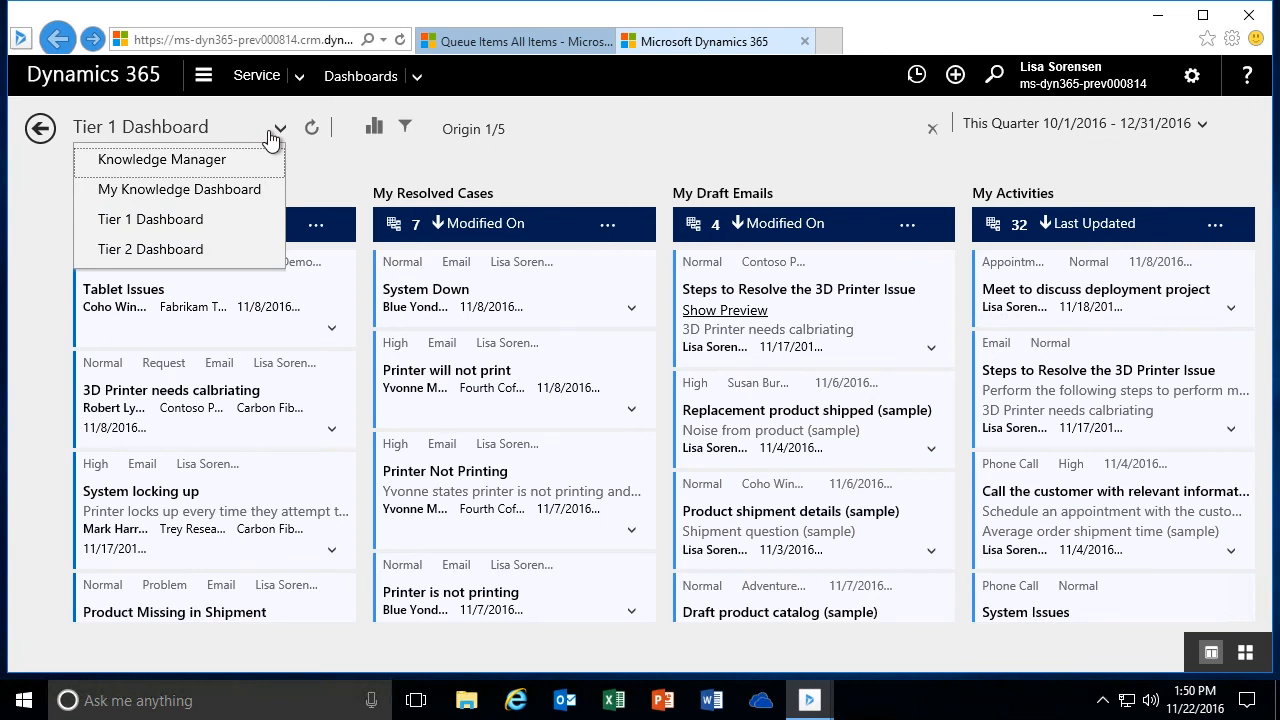
{"action": "left_click", "coordinate": [185, 169]}
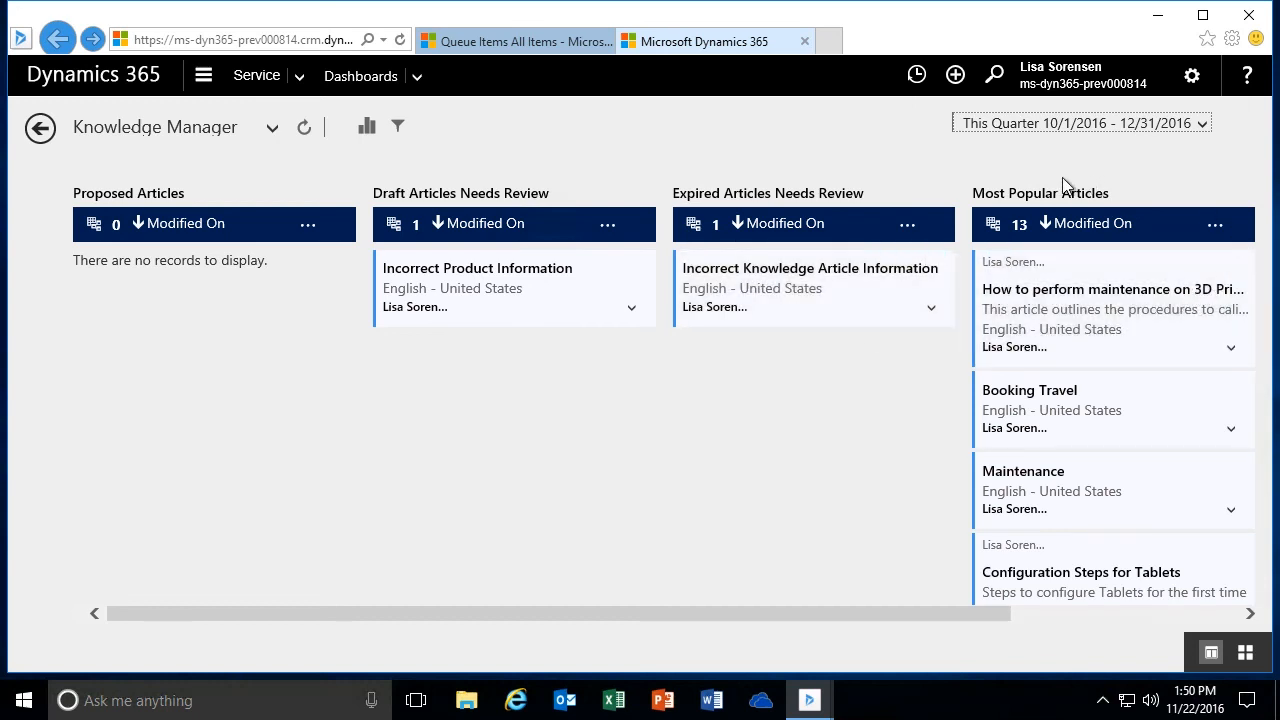
{"action": "left_click", "coordinate": [268, 129]}
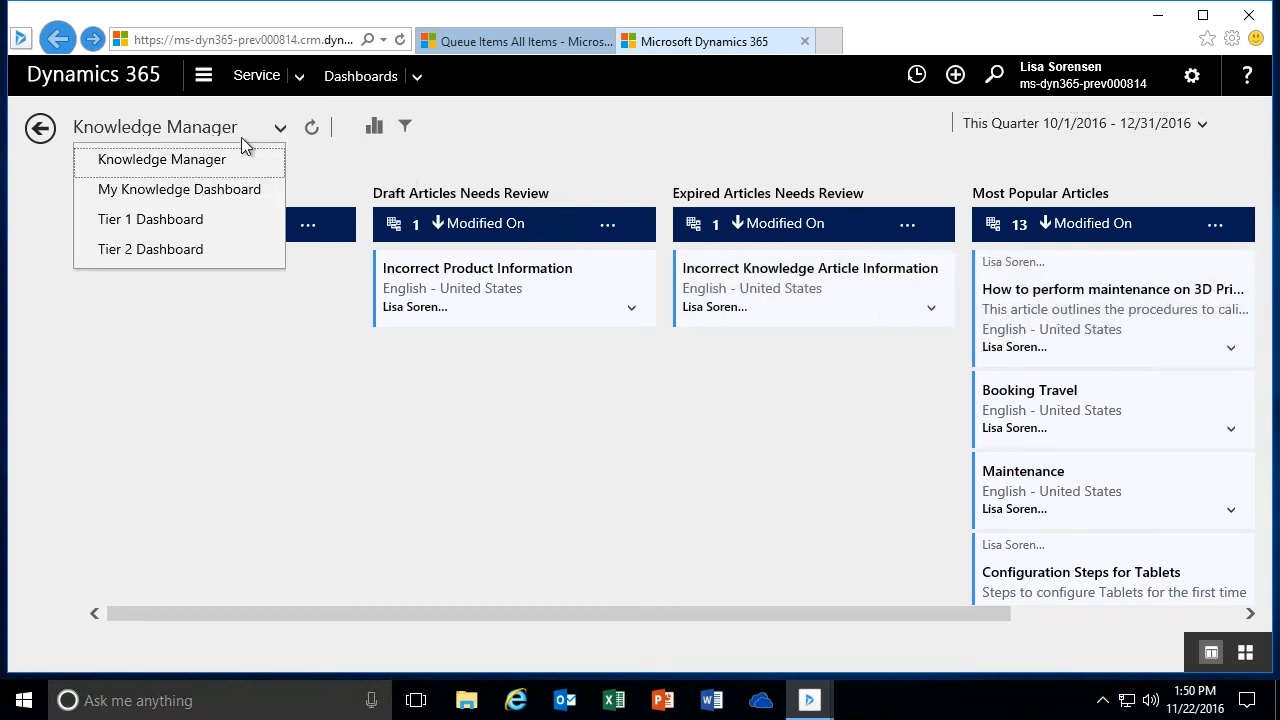
{"action": "left_click", "coordinate": [183, 189]}
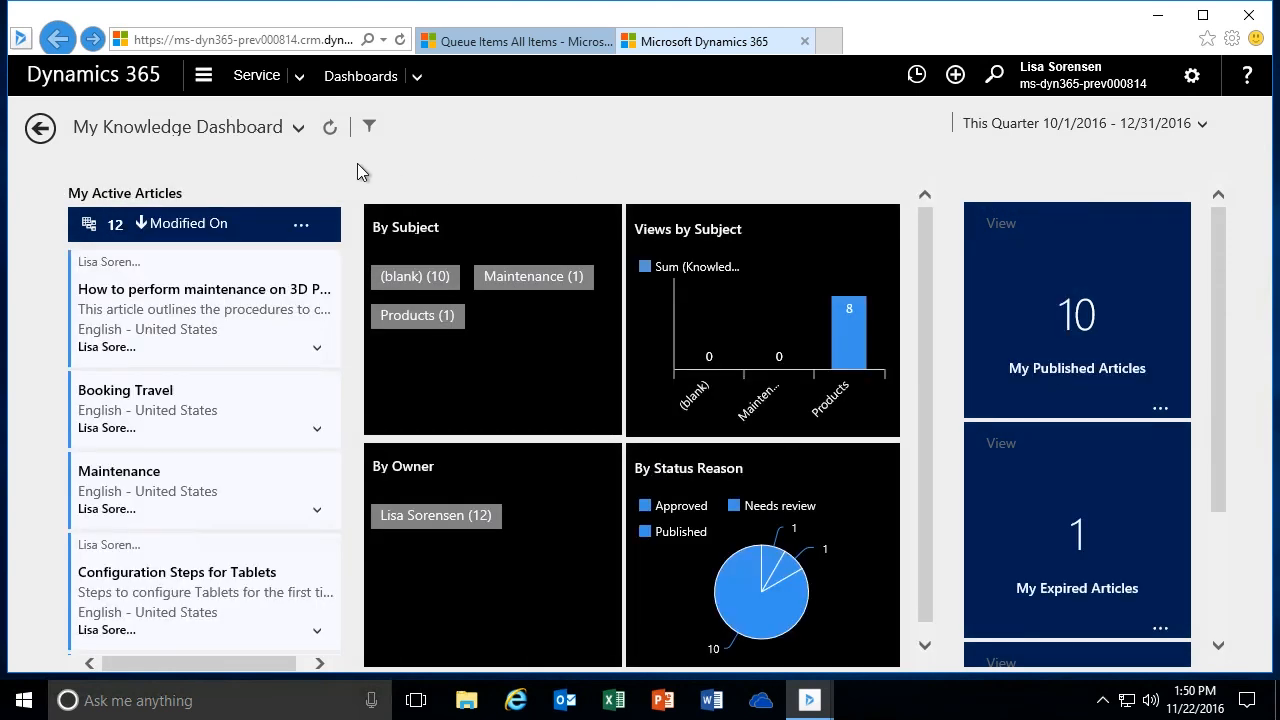
- Switch back to the Tier 1 Dashboard, view the active case Printer Issues, and return to the dashboard
{"action": "left_click", "coordinate": [300, 137]}
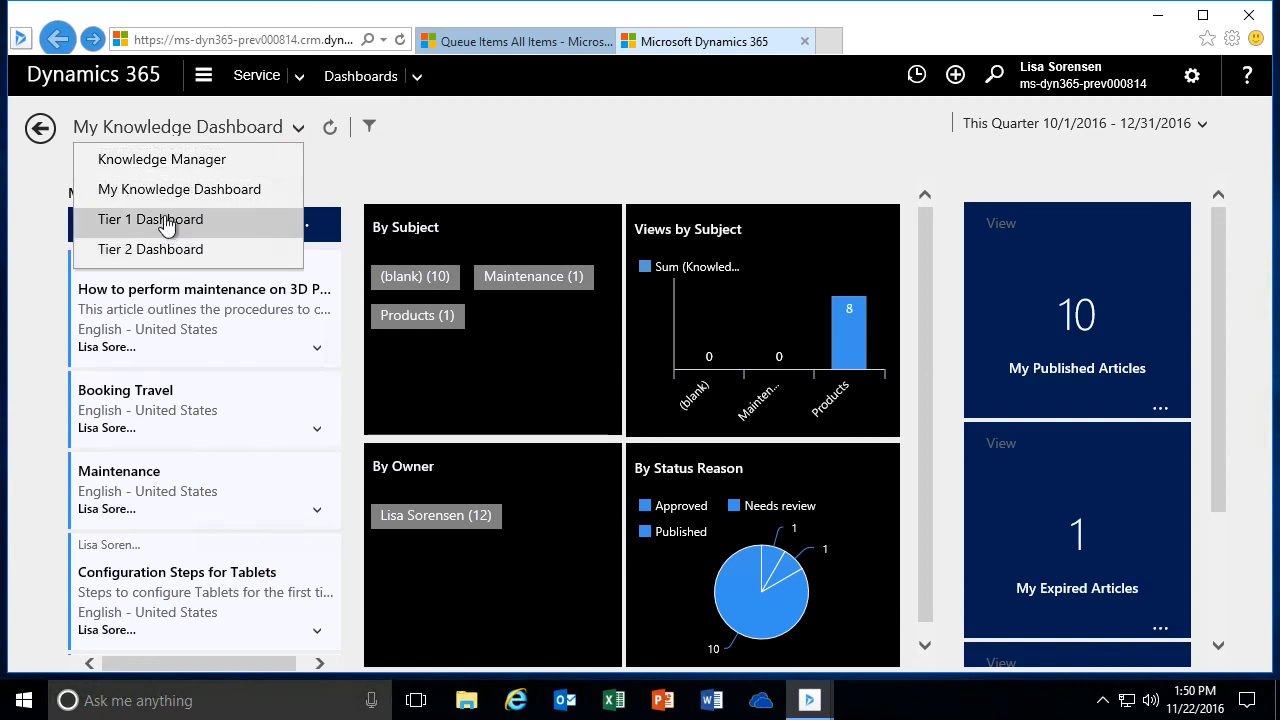
{"action": "left_click", "coordinate": [171, 220]}
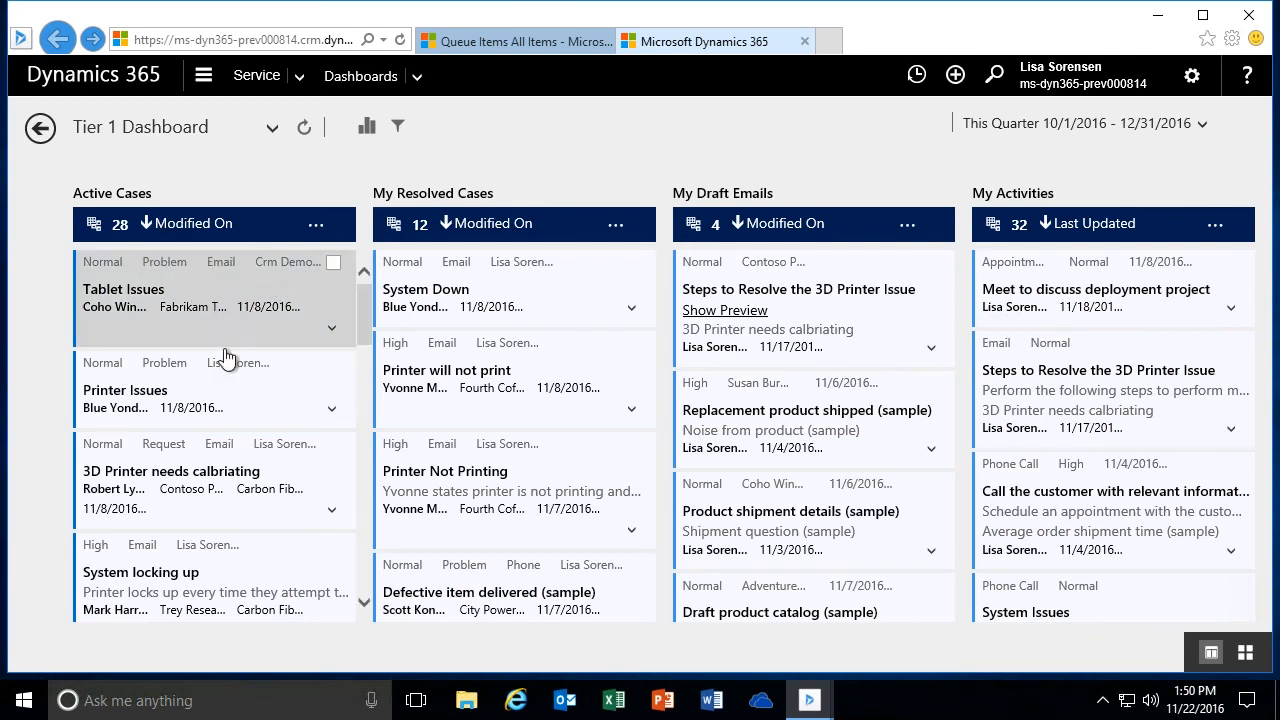
{"action": "left_click", "coordinate": [245, 393]}
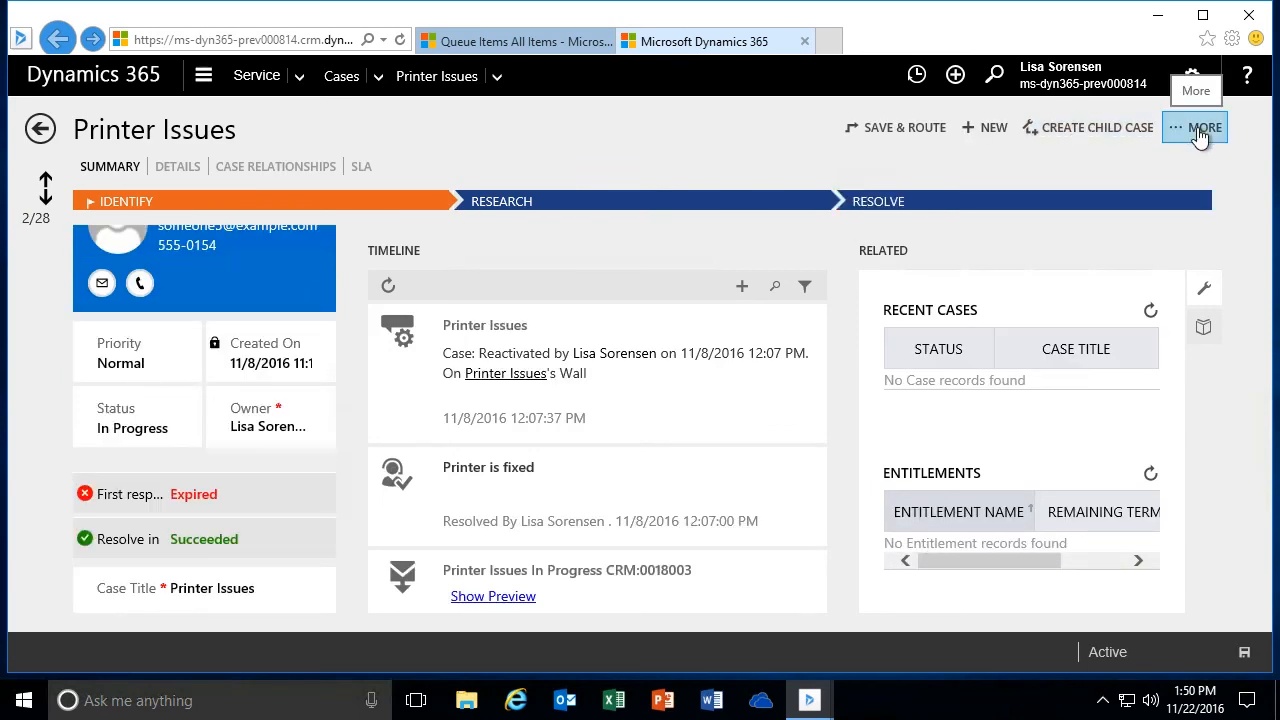
{"action": "left_click", "coordinate": [38, 138]}
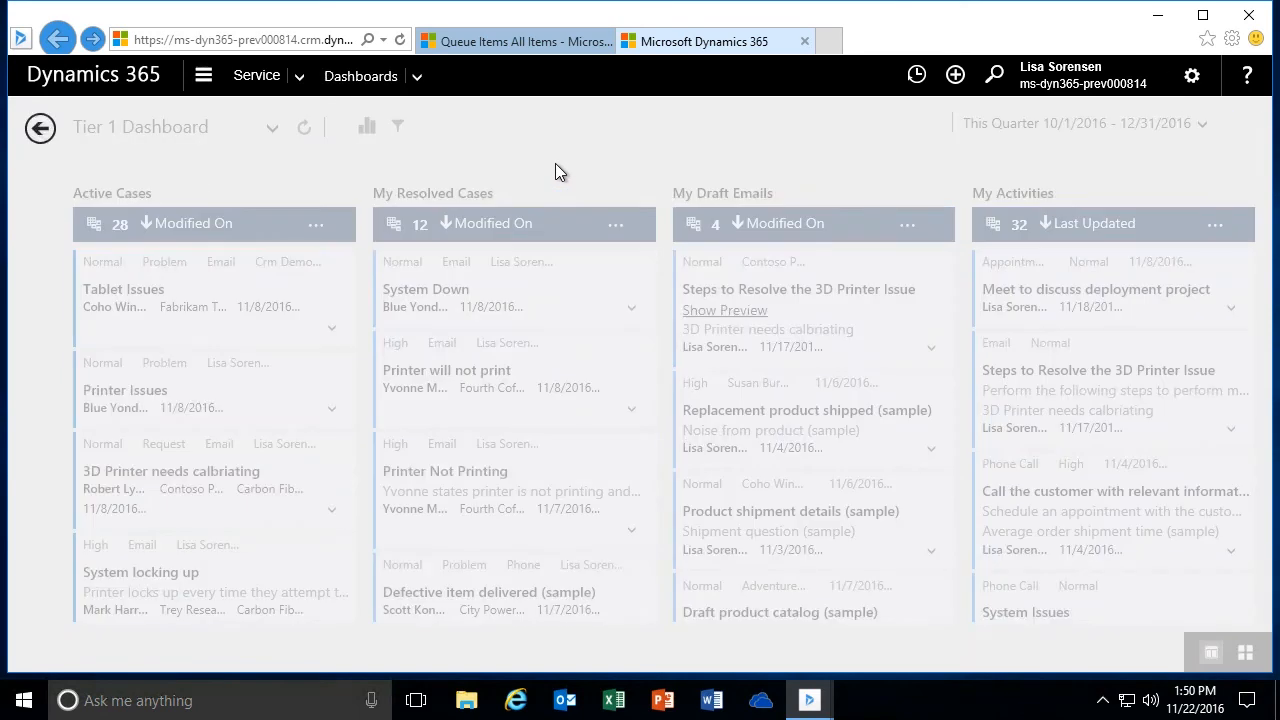
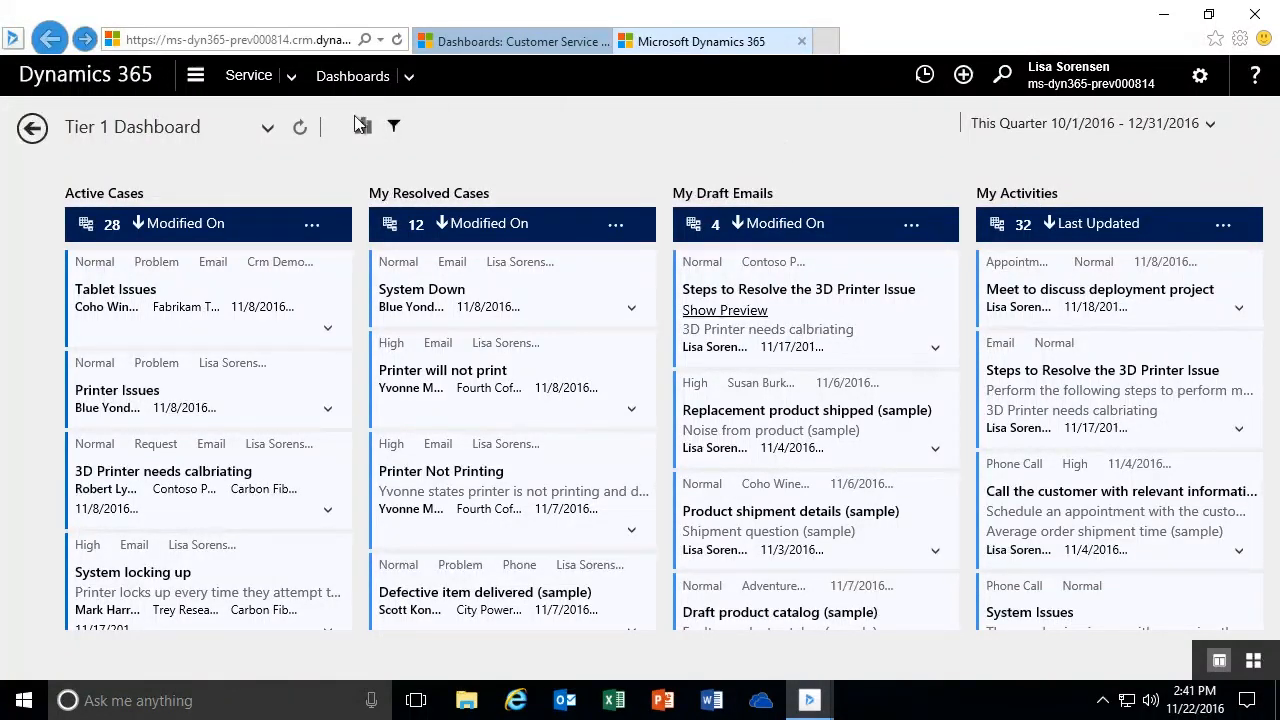
- View the list of available dashboards, and close the interactive service hub browser tab
{"action": "left_click", "coordinate": [268, 128]}
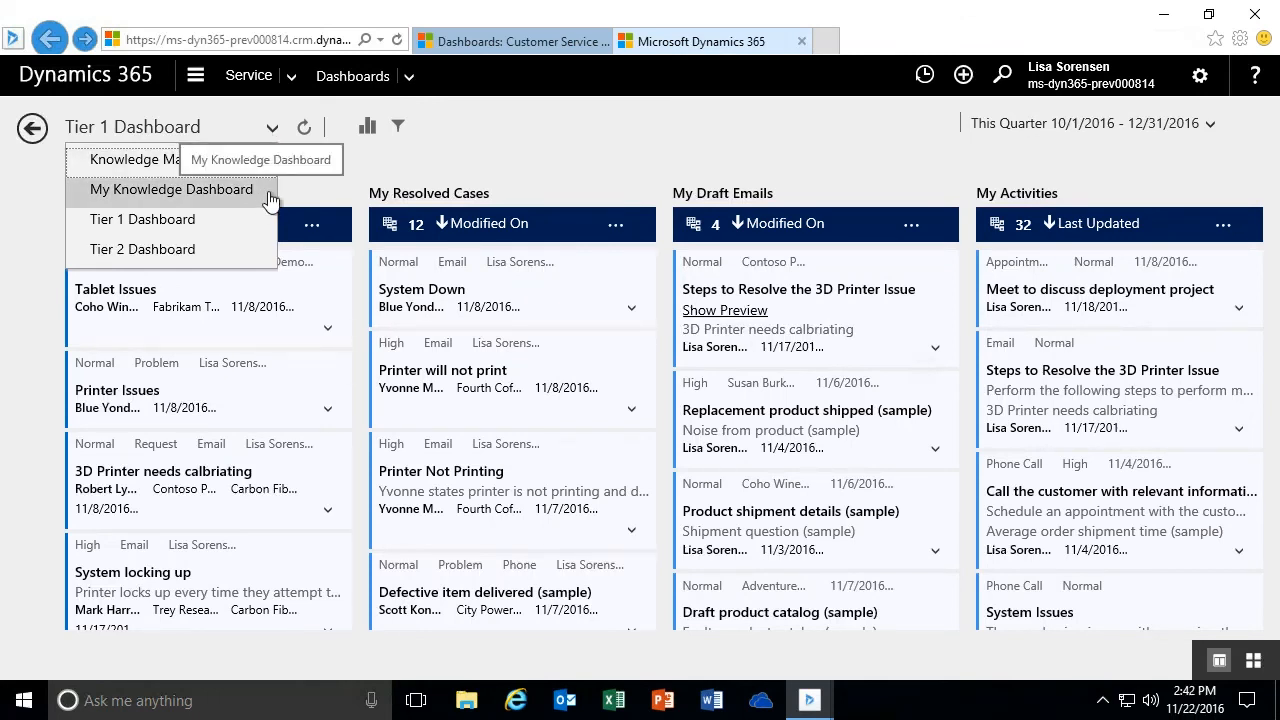
{"action": "left_click", "coordinate": [606, 151]}
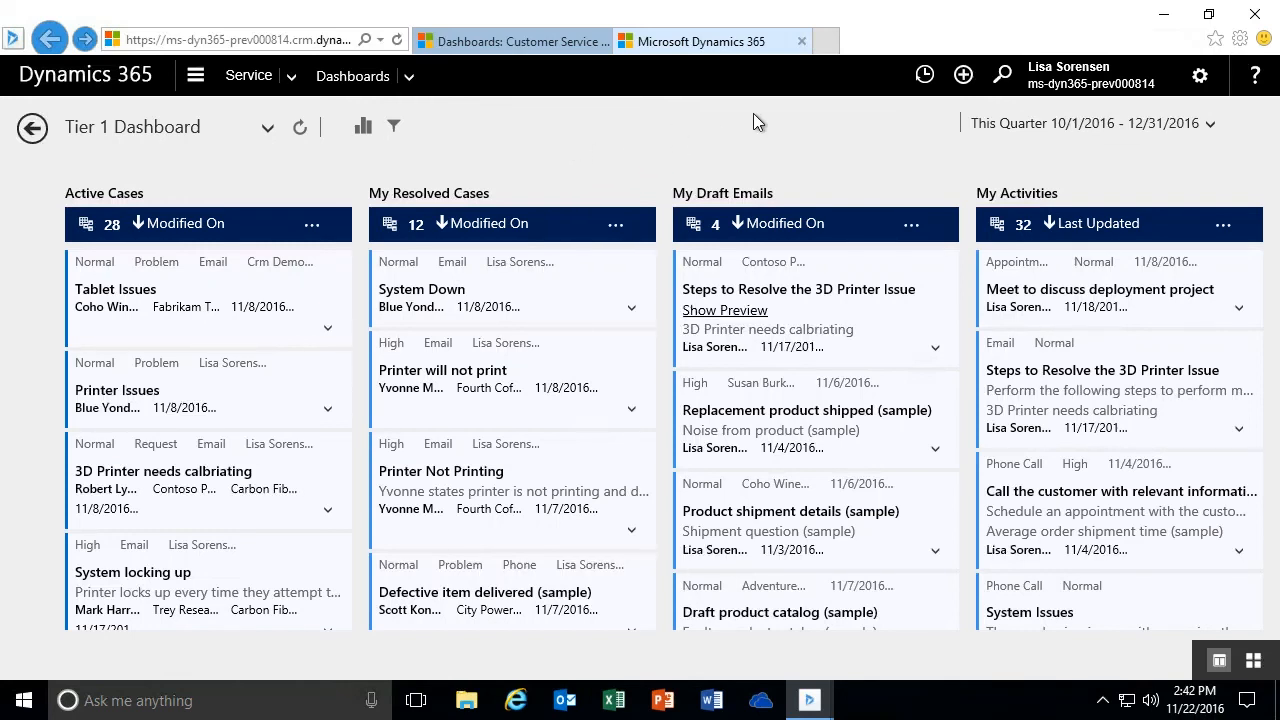
{"action": "left_click", "coordinate": [801, 42]}
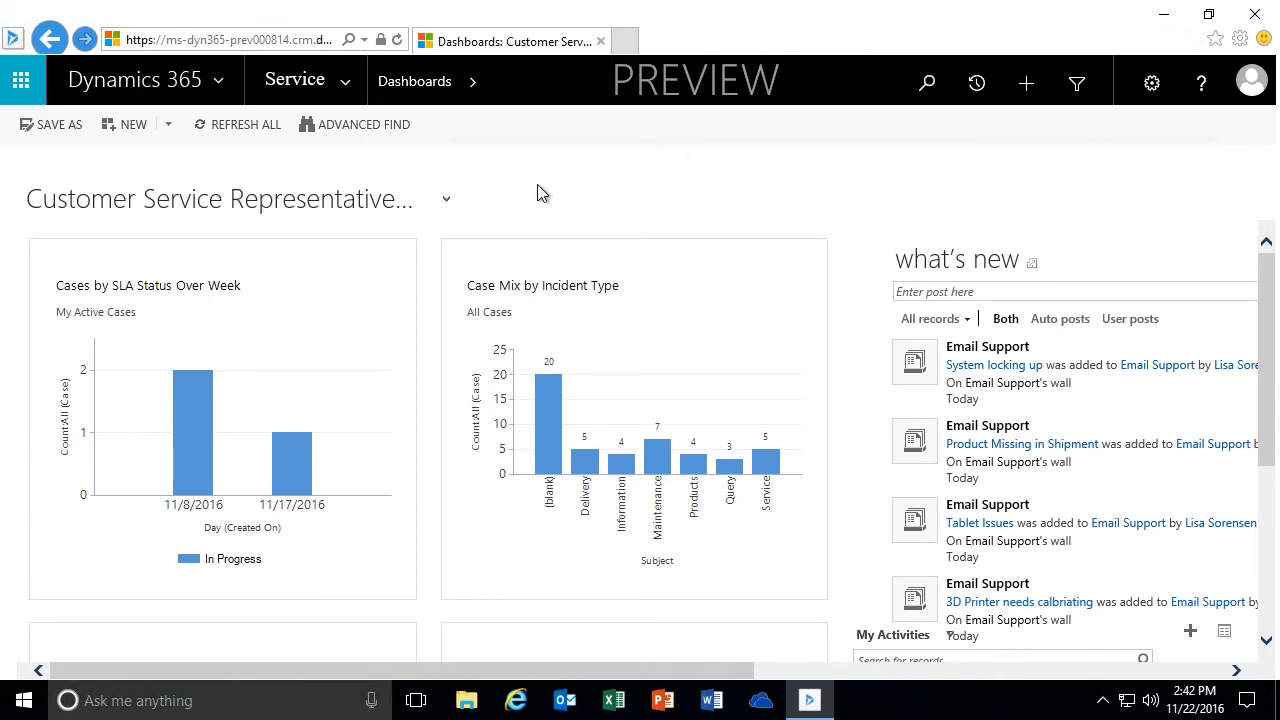
- Go to the Customizations area in Settings and open the Default Solution to customize the system
{"action": "left_click", "coordinate": [347, 86]}
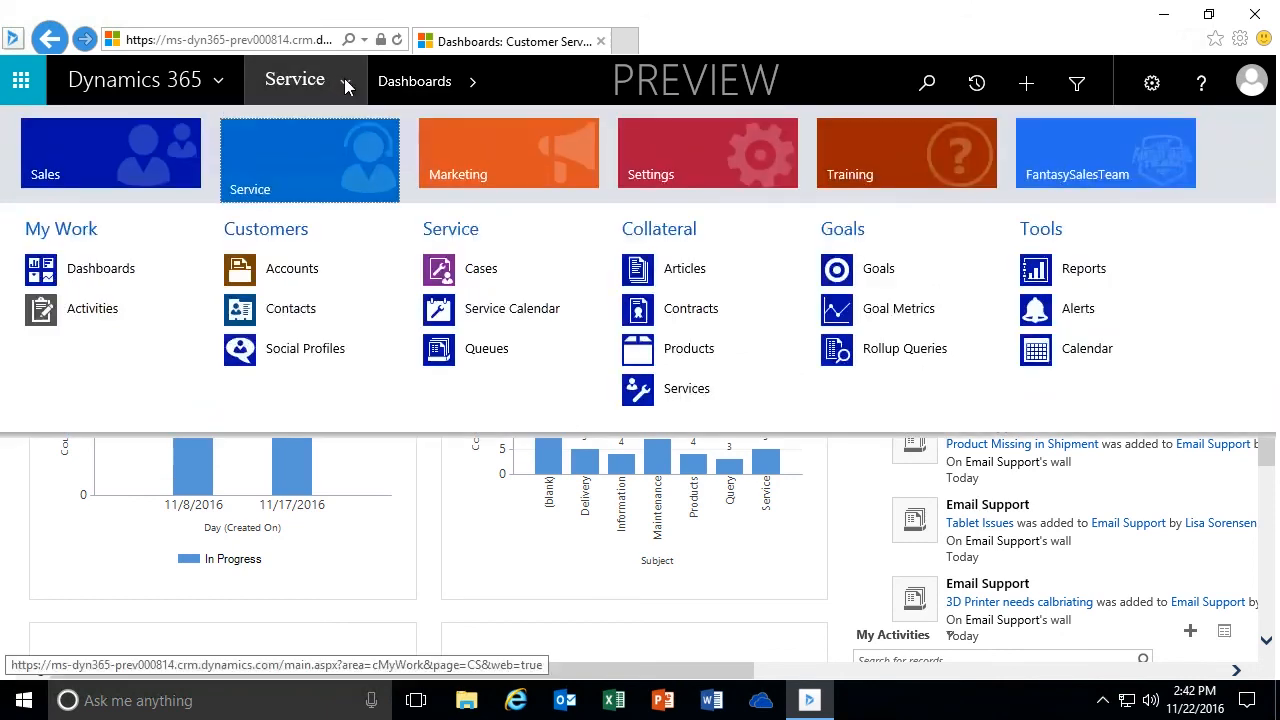
{"action": "left_click", "coordinate": [677, 161]}
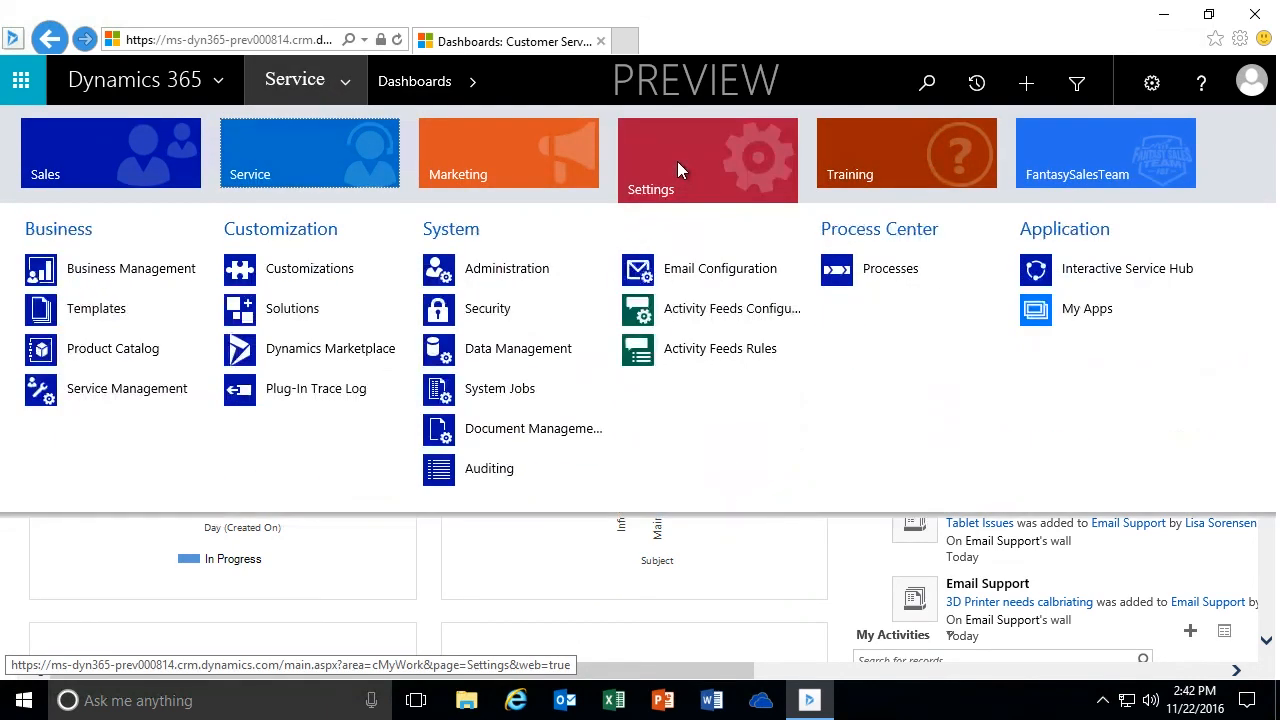
{"action": "left_click", "coordinate": [290, 279]}
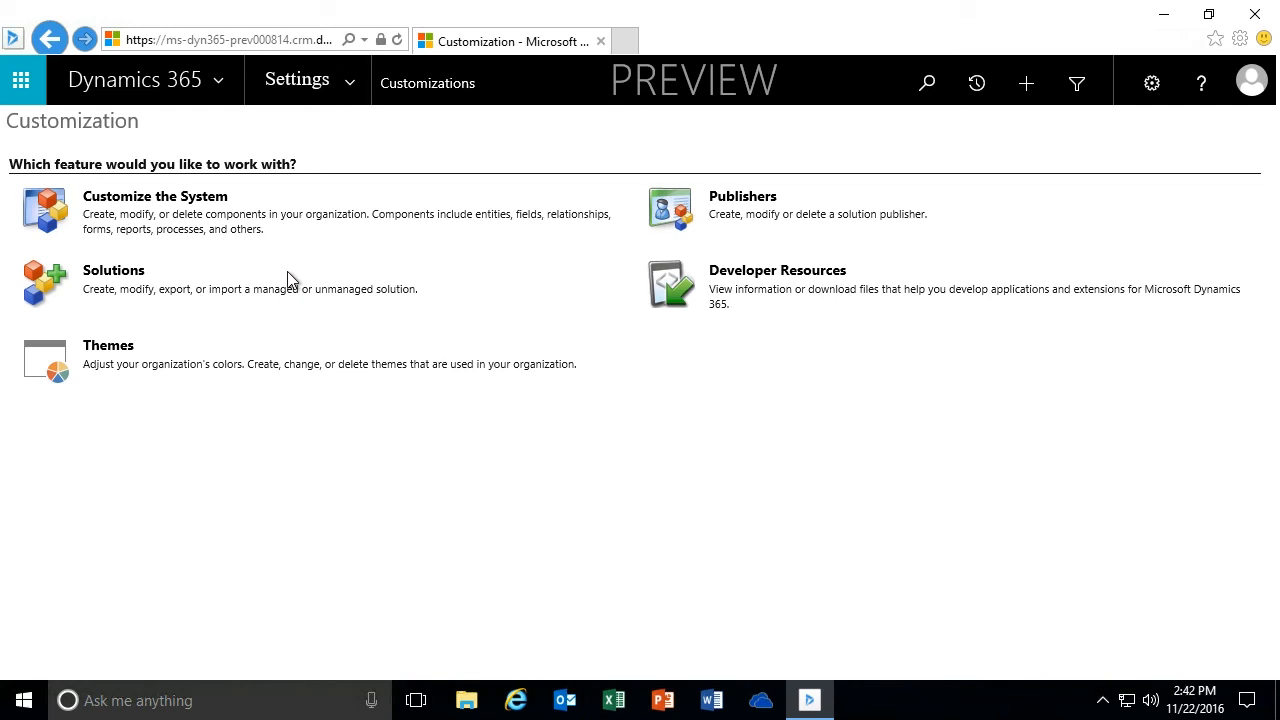
{"action": "left_click", "coordinate": [157, 203]}
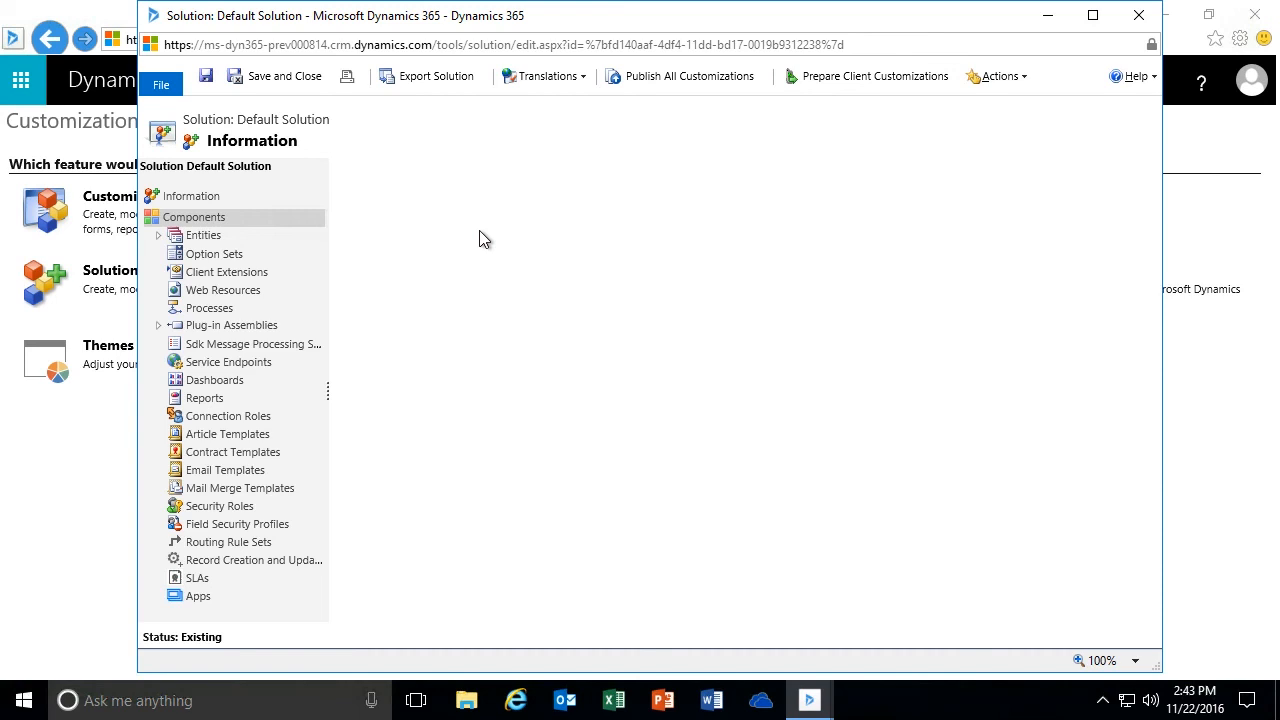
{"action": "left_click_drag", "start_coordinate": [545, 24], "coordinate": [547, 25]}
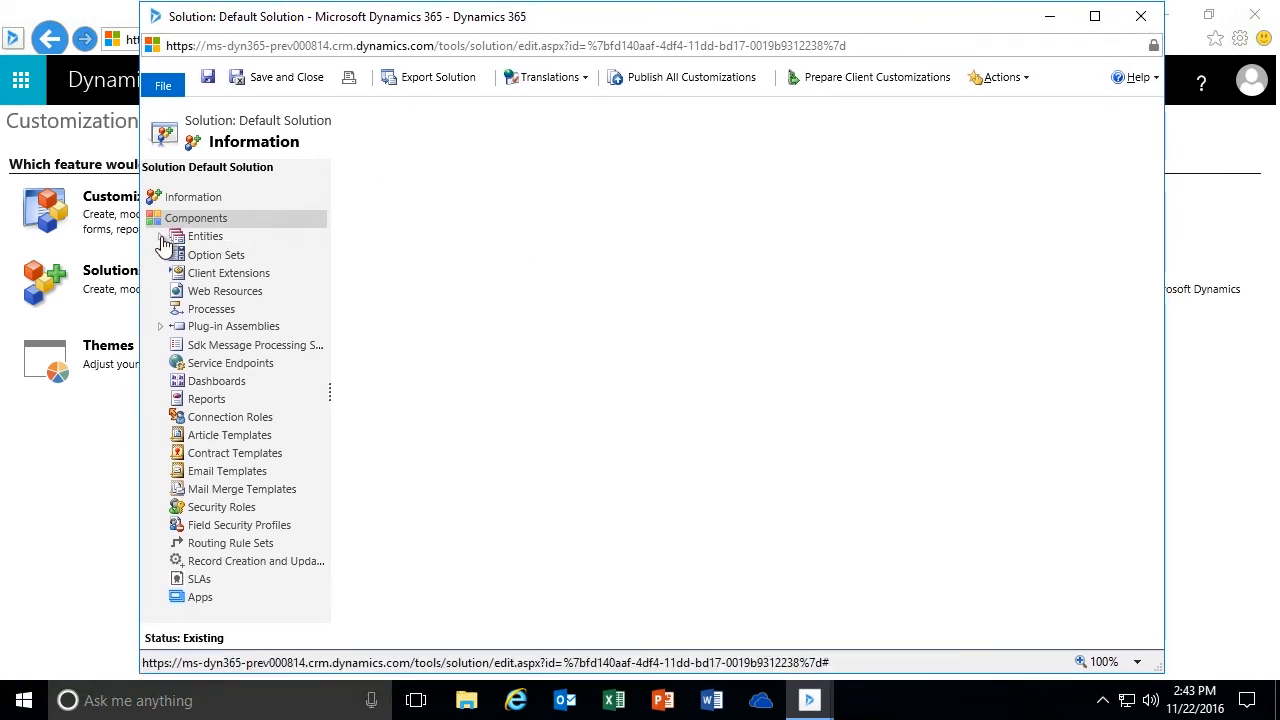
- Open the Case entity's definition in the solution and examine its option for enabling the interactive experience
{"action": "left_click", "coordinate": [161, 238]}
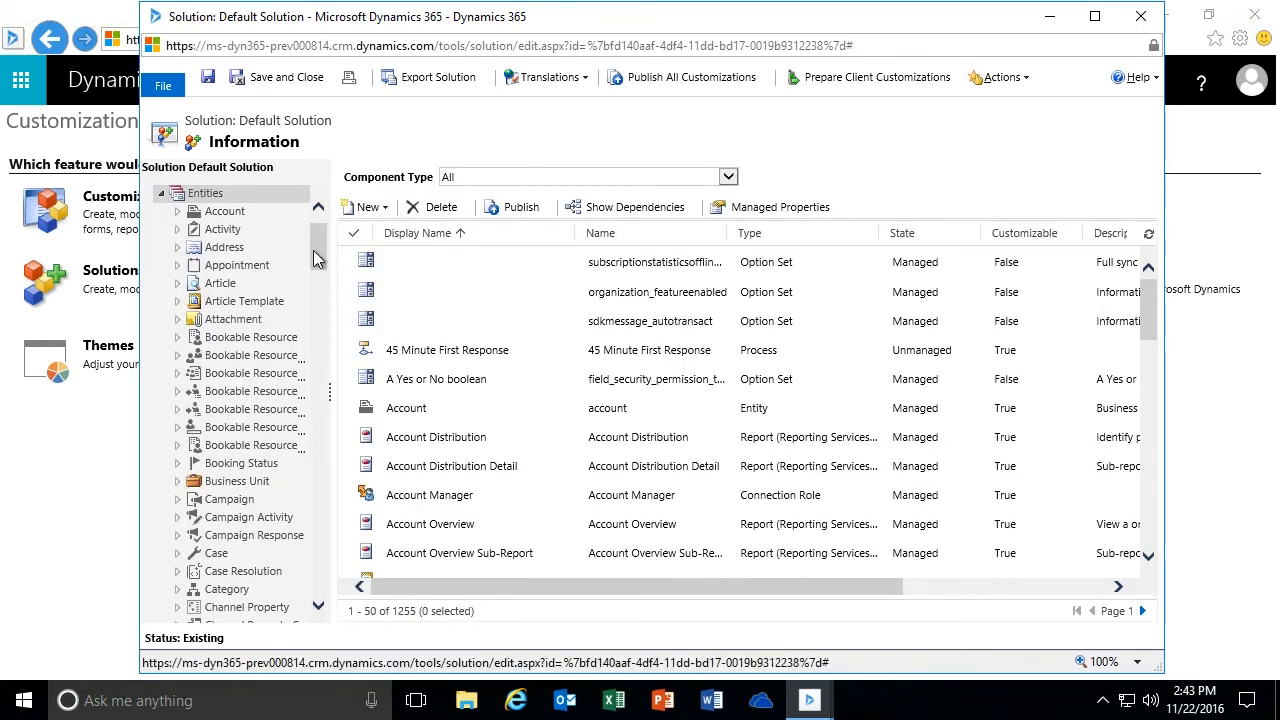
{"action": "scroll", "coordinate": [318, 250], "scroll_direction": "down", "scroll_amount": 3}
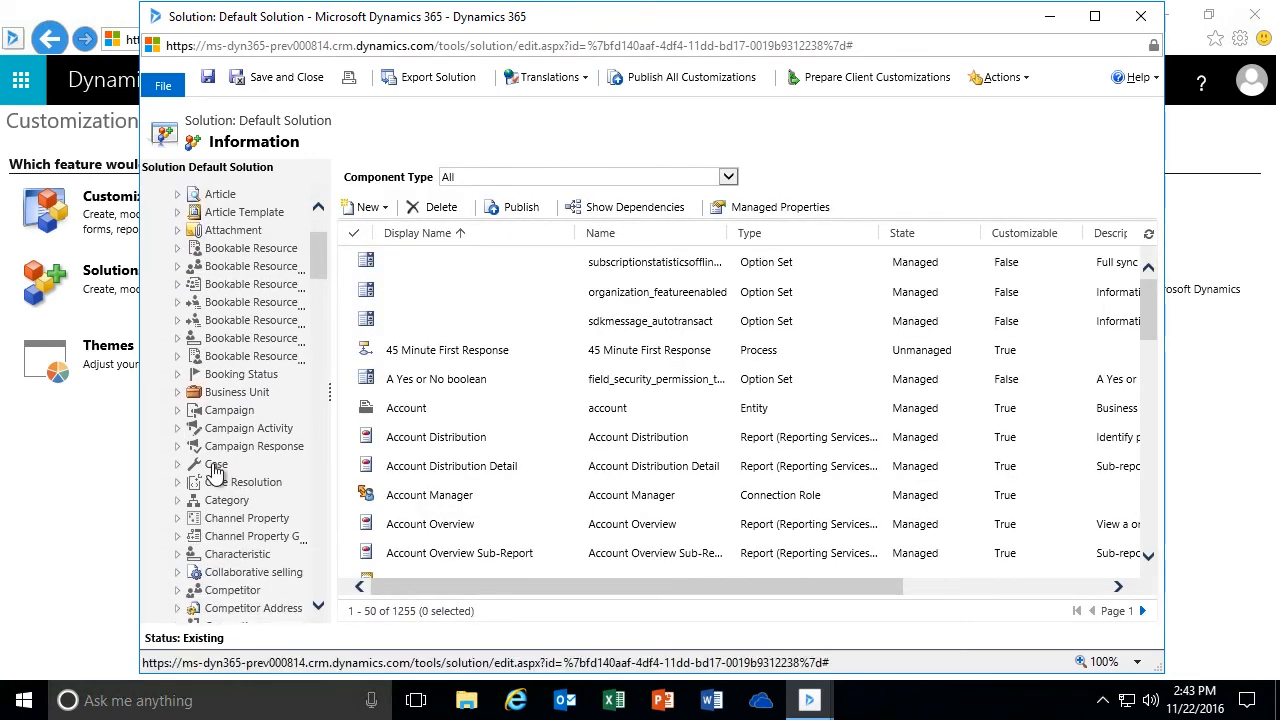
{"action": "left_click", "coordinate": [215, 466]}
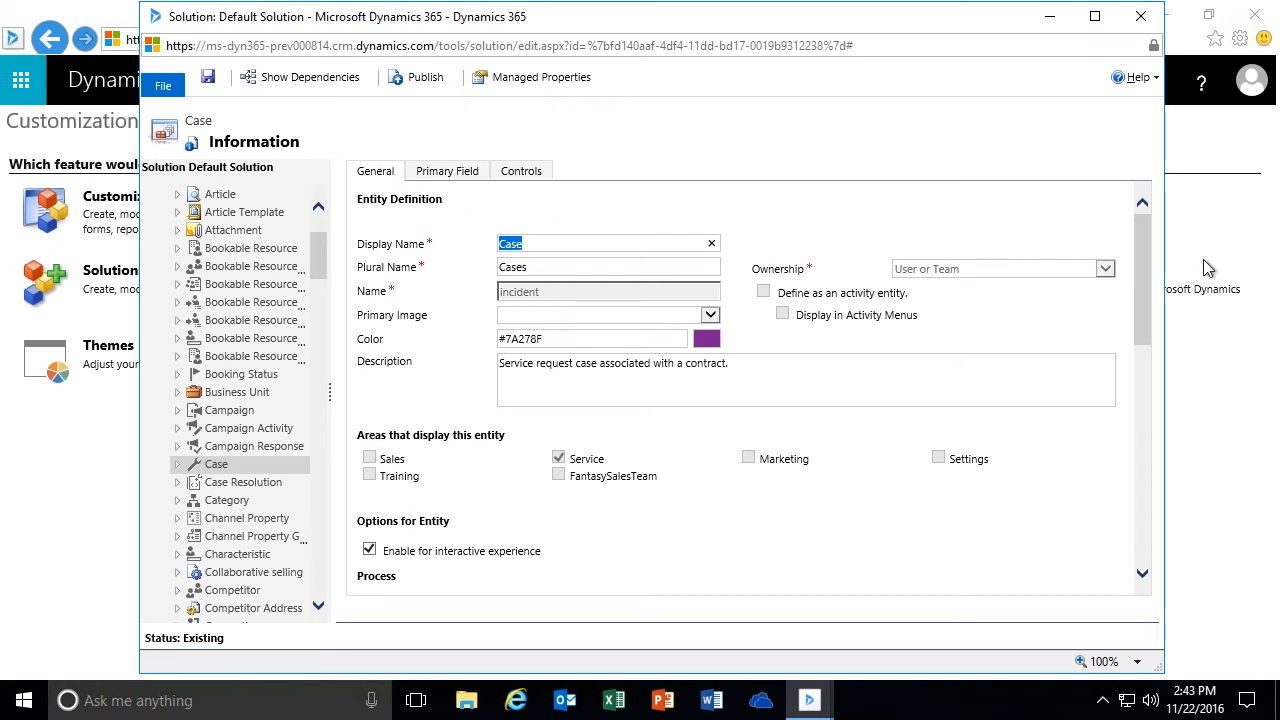
{"action": "left_click_drag", "start_coordinate": [1142, 249], "coordinate": [866, 337]}
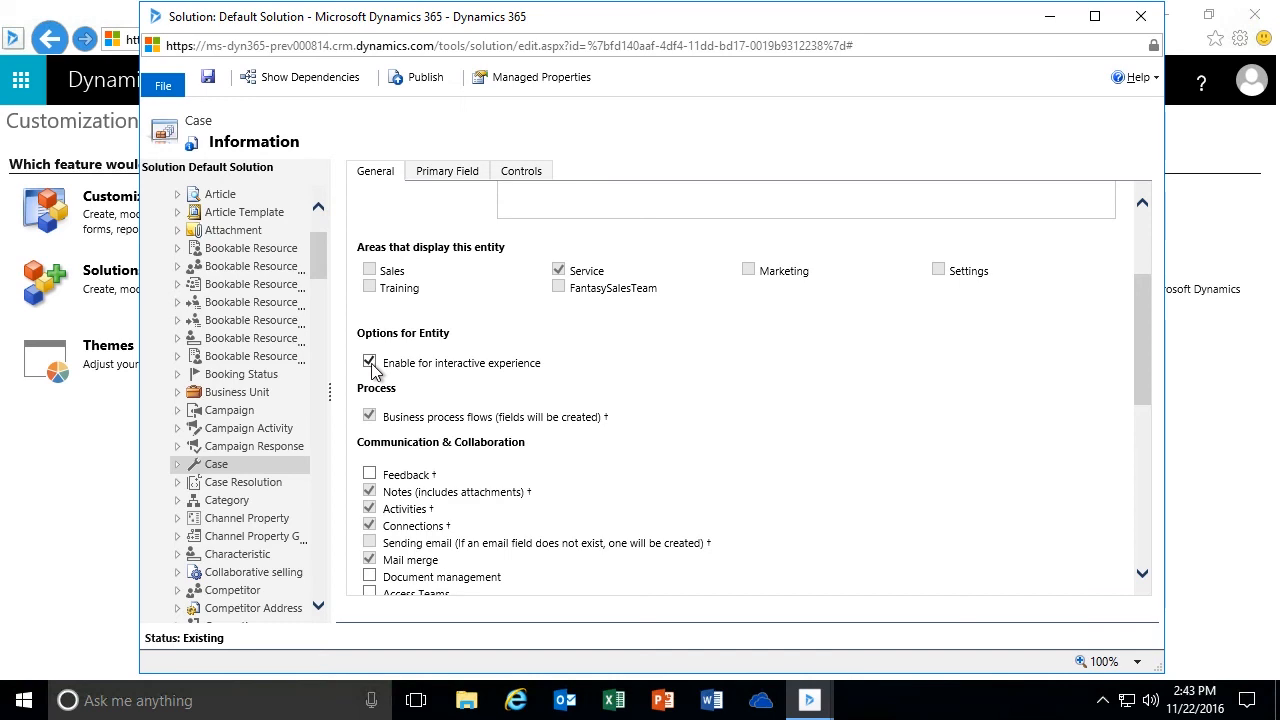
- Collapse the entities, show the solution's dashboards, and review the list with a wider Display Name column
{"action": "scroll", "coordinate": [313, 260], "scroll_direction": "up", "scroll_amount": 3}
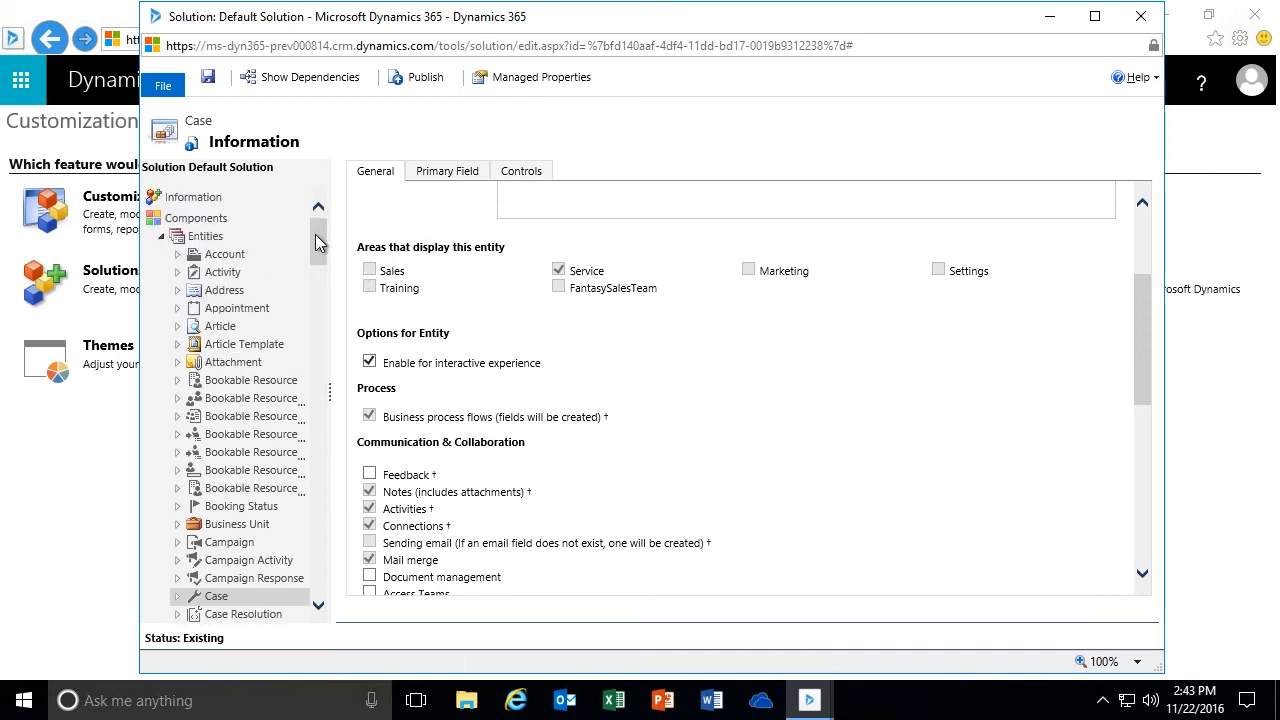
{"action": "left_click", "coordinate": [162, 242]}
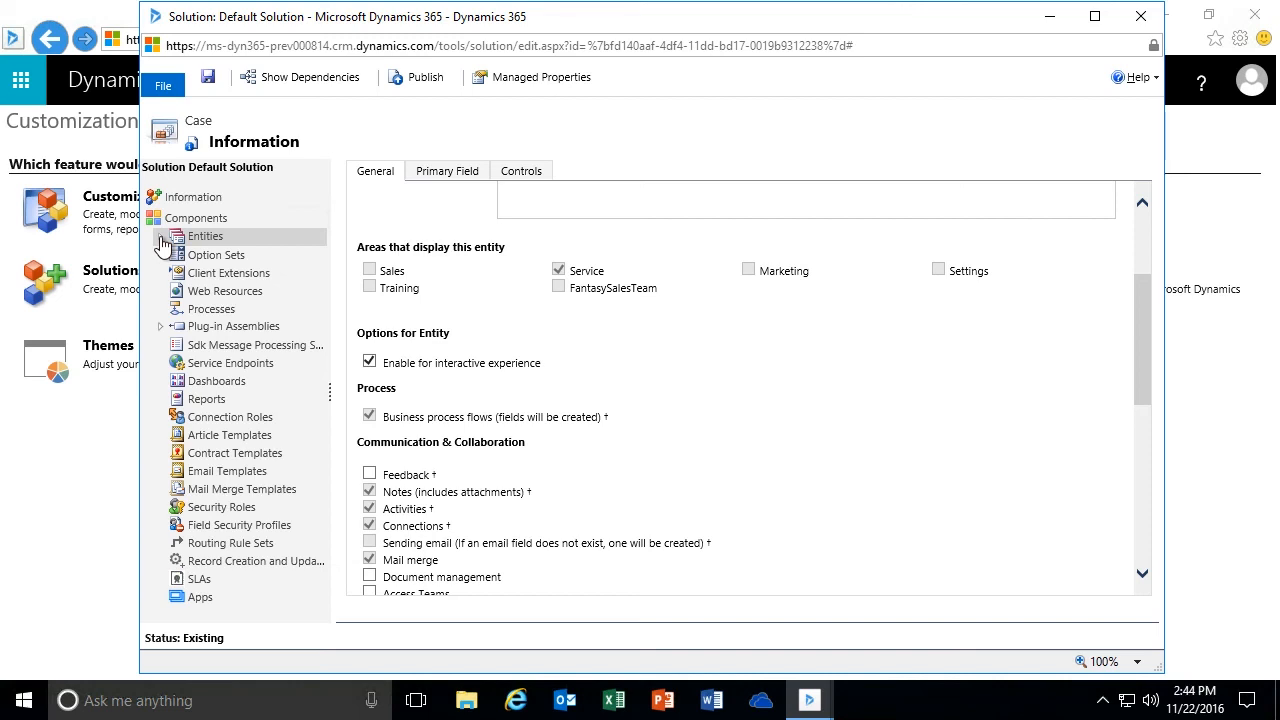
{"action": "left_click", "coordinate": [213, 385]}
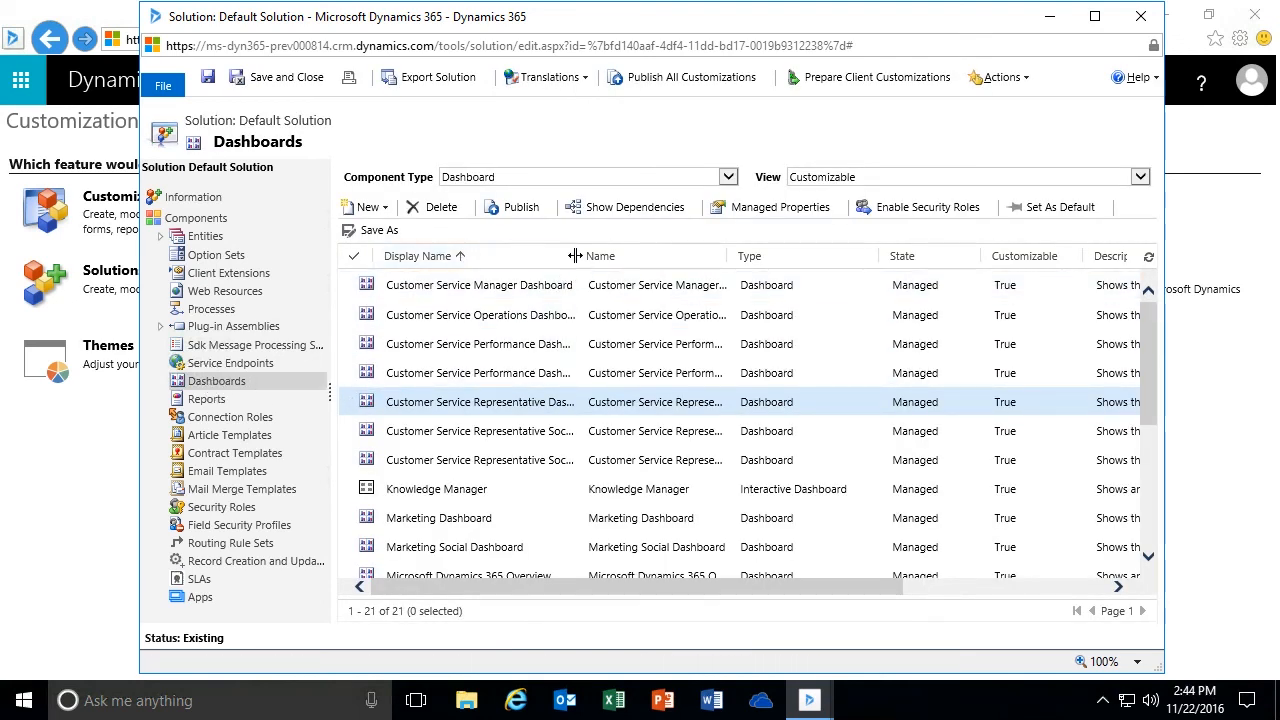
{"action": "left_click_drag", "start_coordinate": [575, 256], "coordinate": [599, 256]}
{"action": "scroll", "coordinate": [563, 397], "scroll_direction": "down", "scroll_amount": 3}
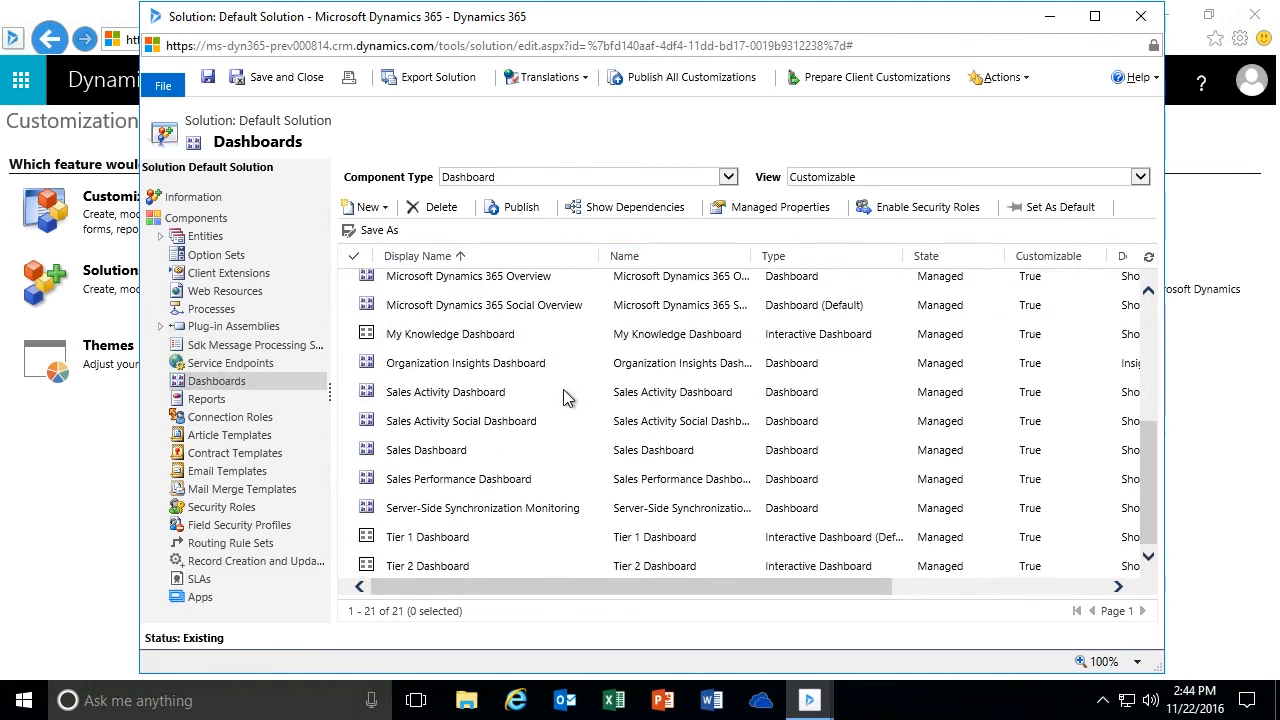
{"action": "scroll", "coordinate": [563, 397], "scroll_direction": "up", "scroll_amount": 3}
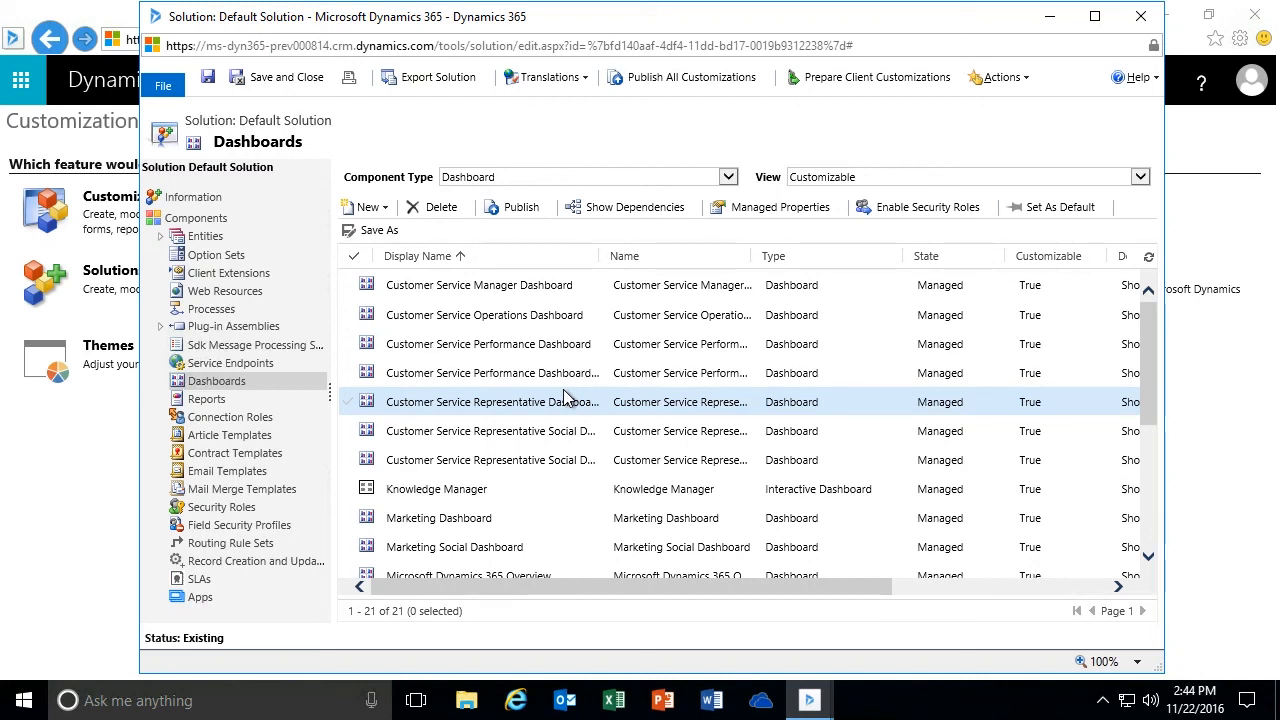
{"action": "left_click", "coordinate": [549, 480]}
{"action": "scroll", "coordinate": [562, 483], "scroll_direction": "down", "scroll_amount": 1}
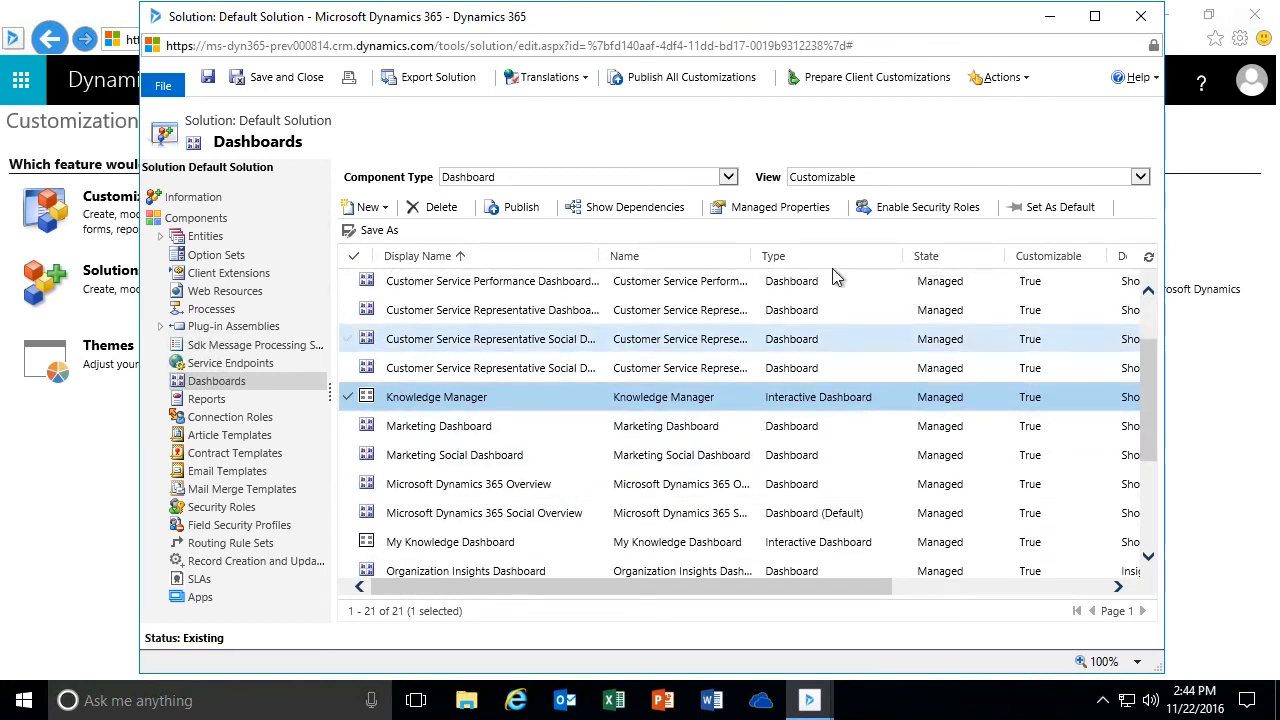
- Sort the dashboards by type in descending order and widen the Type column
{"action": "left_click", "coordinate": [801, 258]}
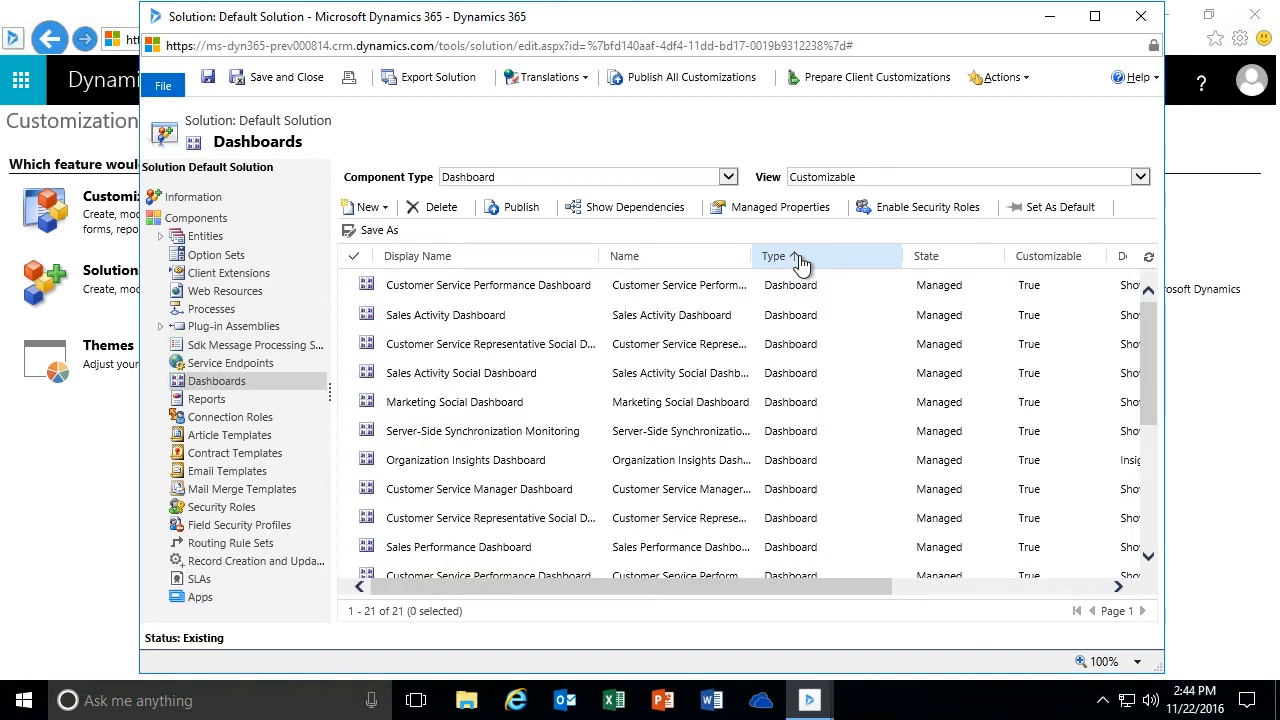
{"action": "left_click", "coordinate": [801, 260]}
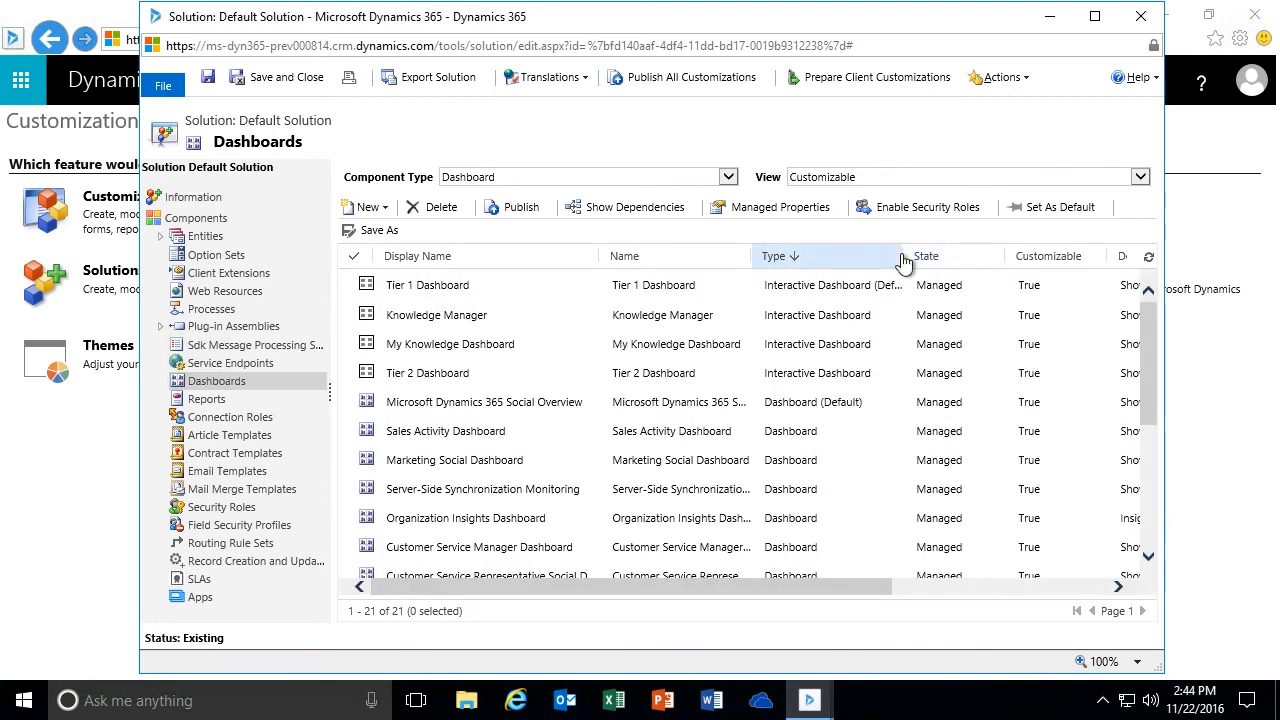
{"action": "left_click_drag", "start_coordinate": [904, 258], "coordinate": [924, 258]}
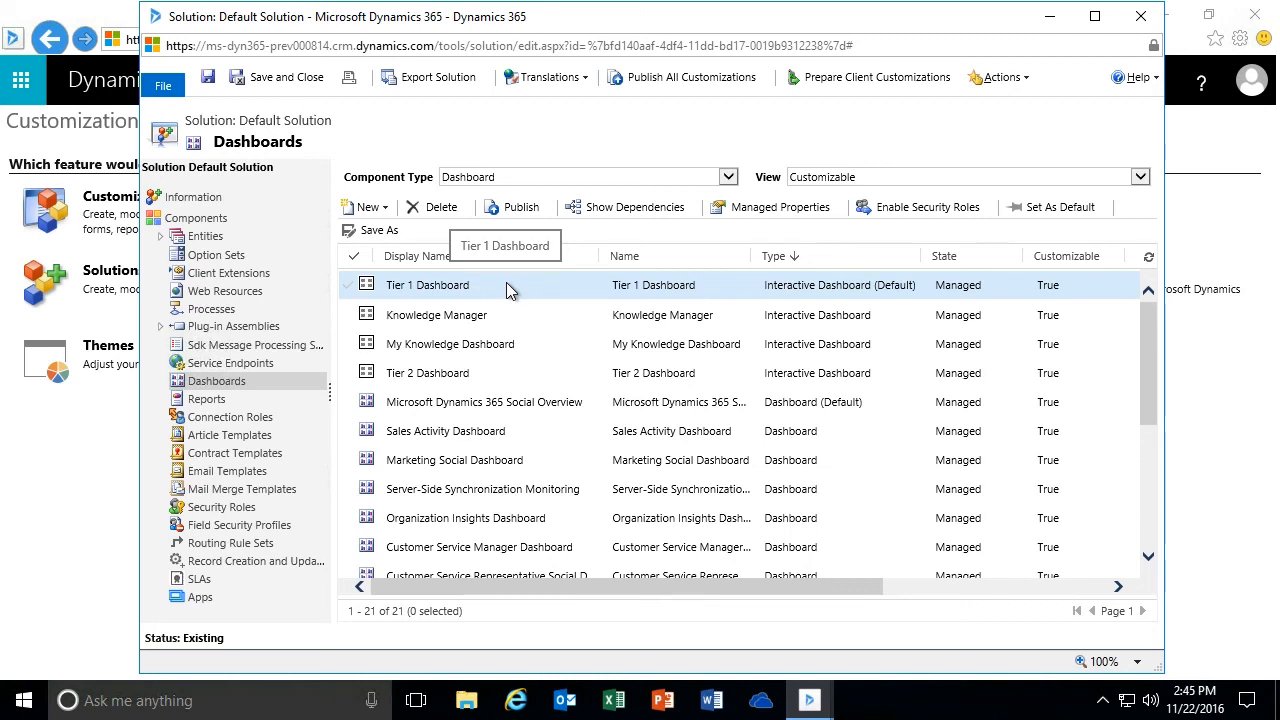
- Compare the multi-stream and single-stream layouts for a new interactive experience dashboard, and create it with the multi-stream 4-Column Overview layout
{"action": "left_click", "coordinate": [388, 210]}
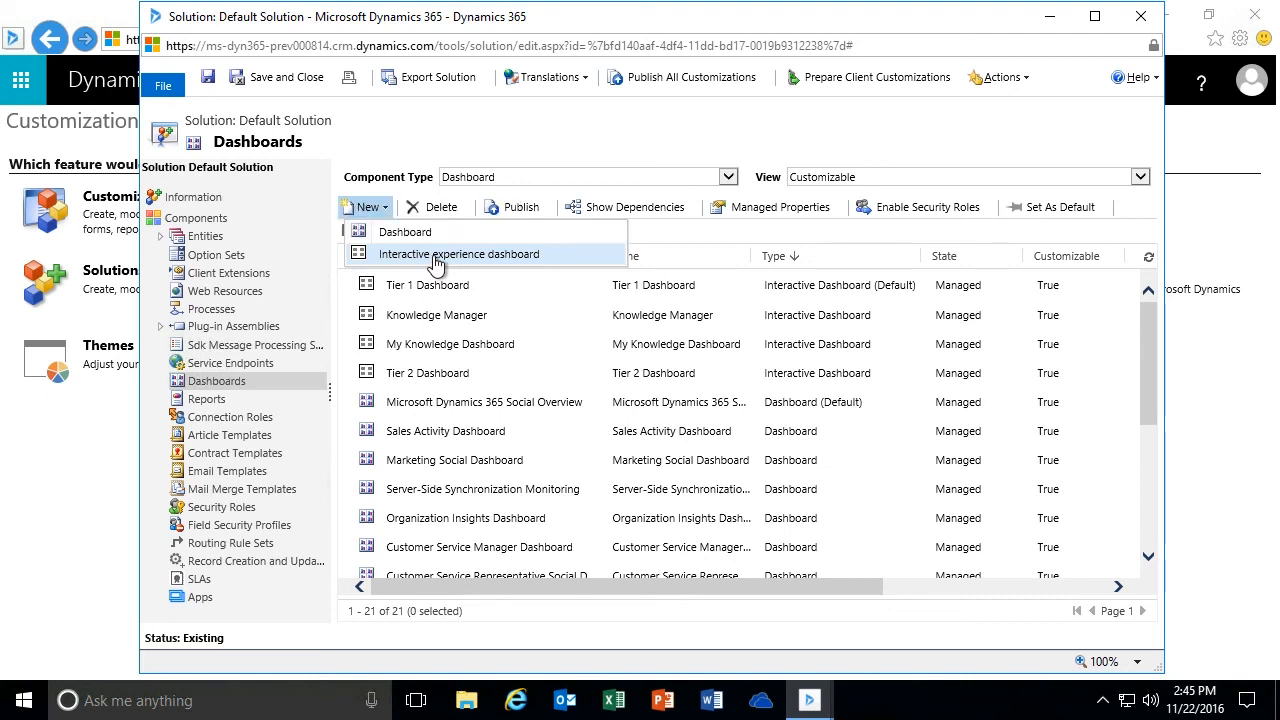
{"action": "left_click", "coordinate": [435, 256]}
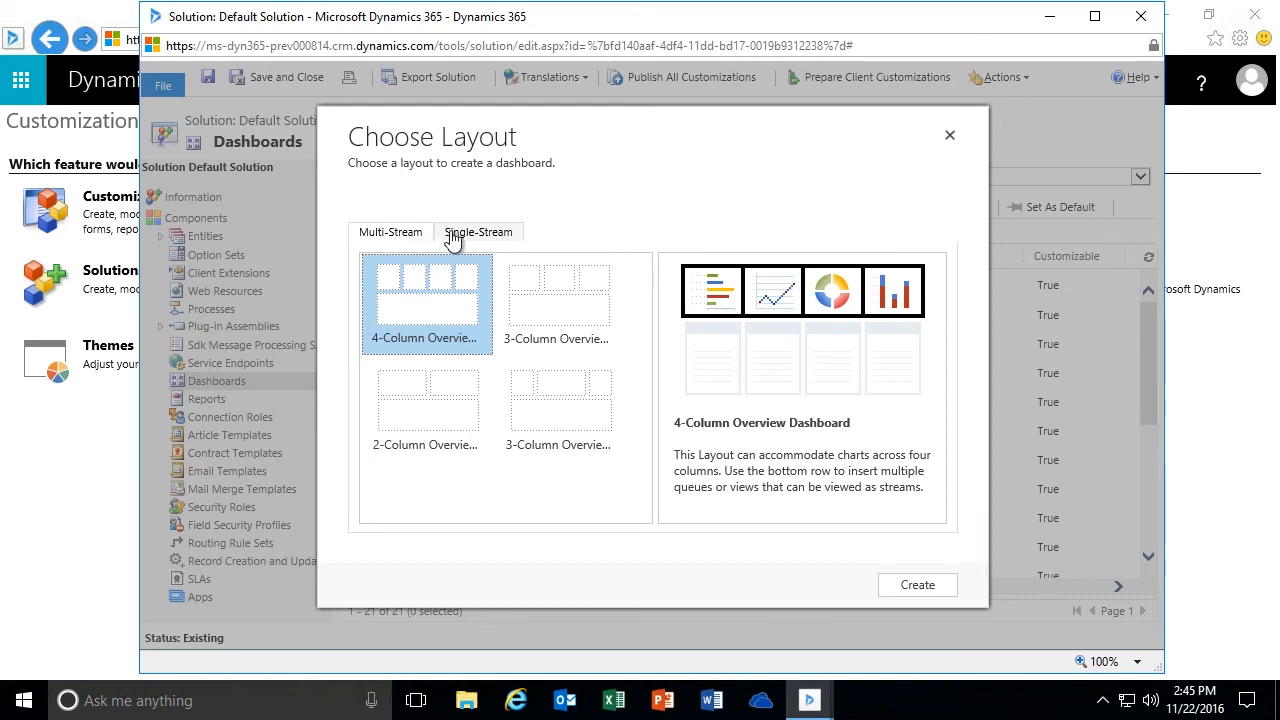
{"action": "left_click", "coordinate": [457, 237]}
{"action": "left_click", "coordinate": [394, 234]}
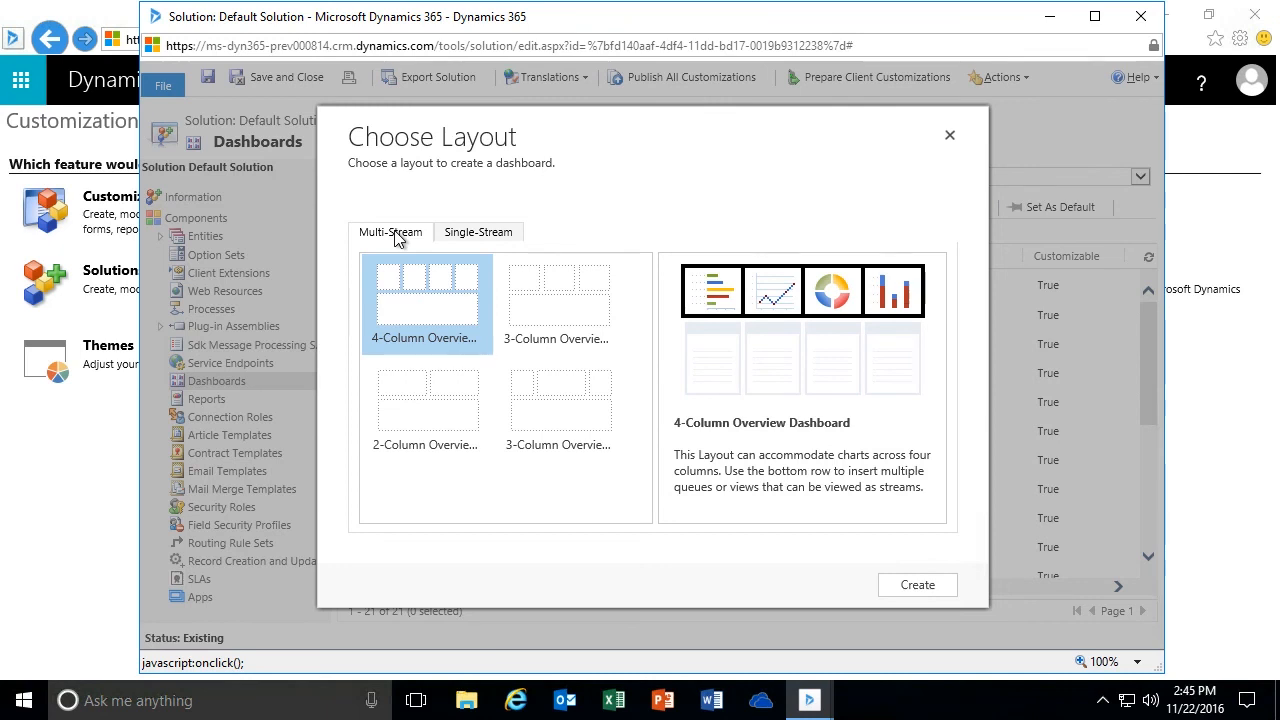
{"action": "left_click", "coordinate": [468, 238]}
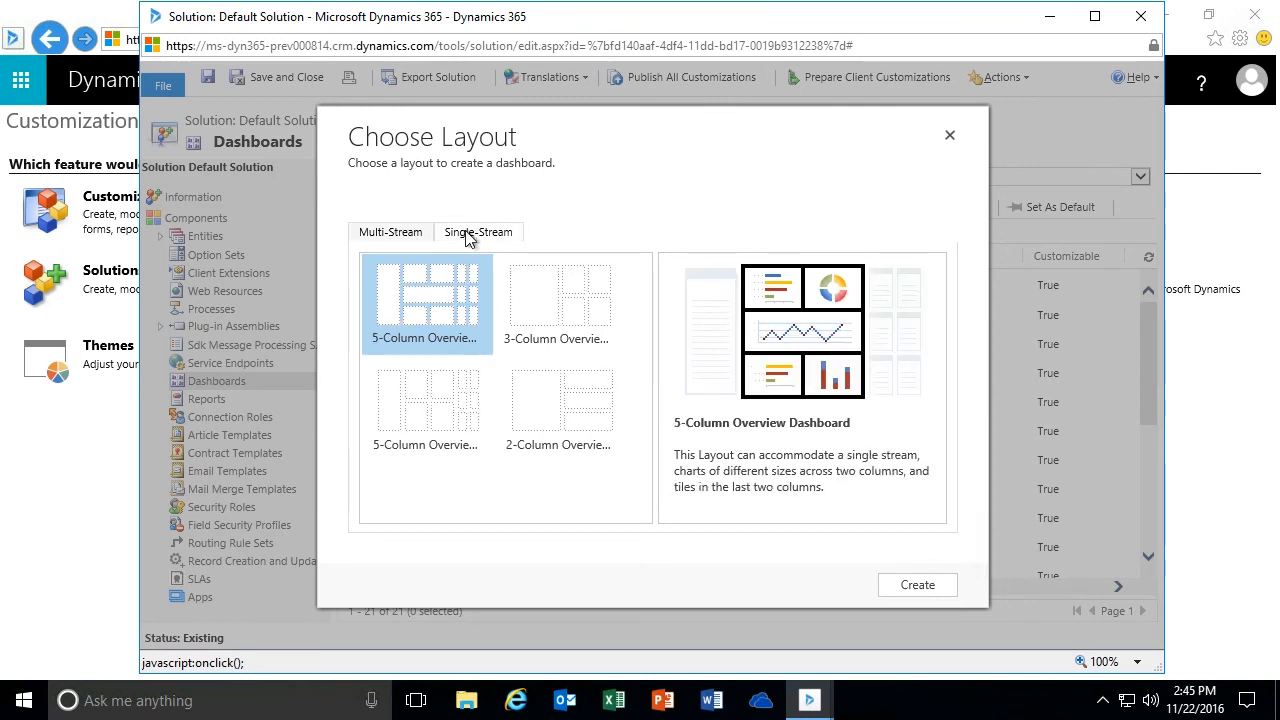
{"action": "left_click", "coordinate": [400, 237]}
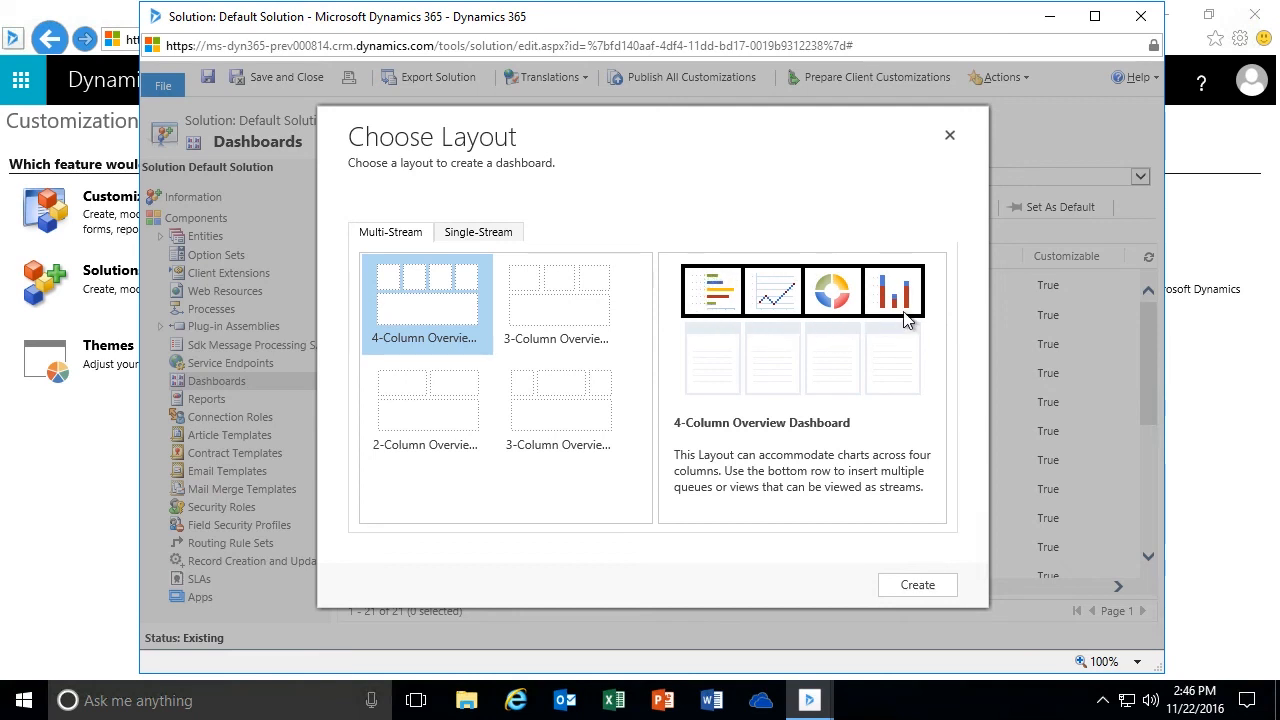
{"action": "left_click", "coordinate": [555, 318]}
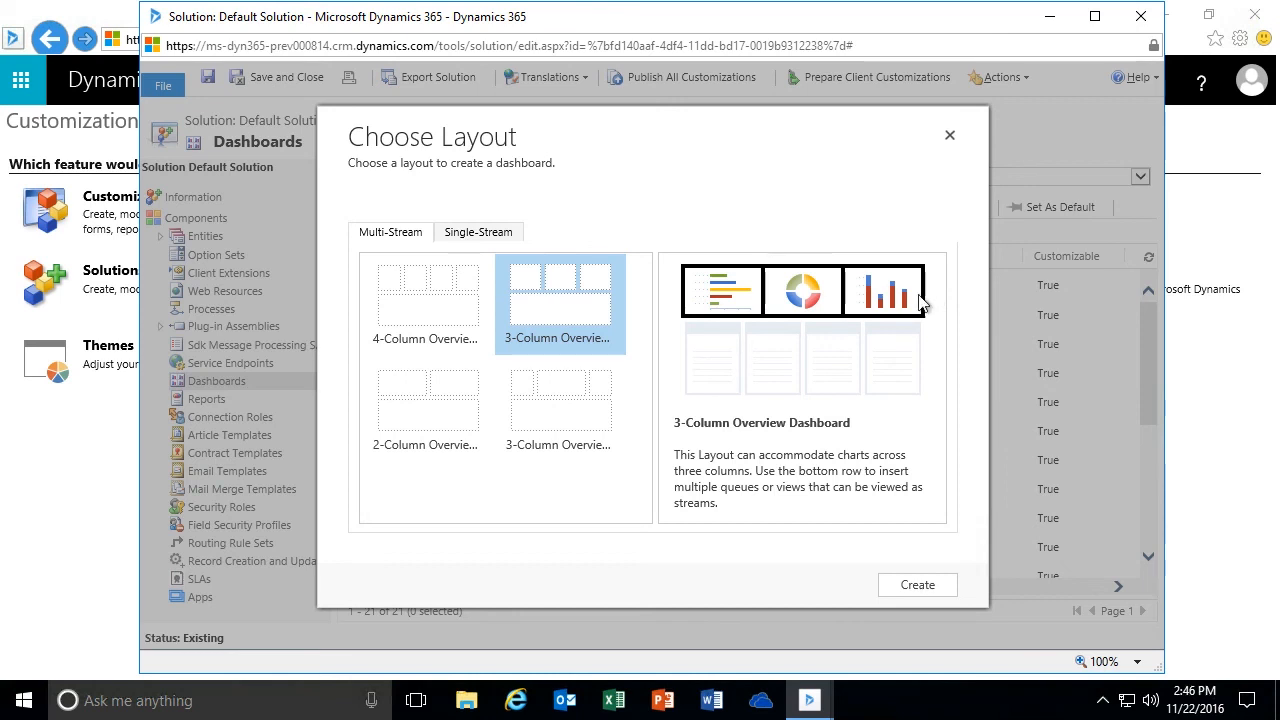
{"action": "left_click", "coordinate": [558, 416]}
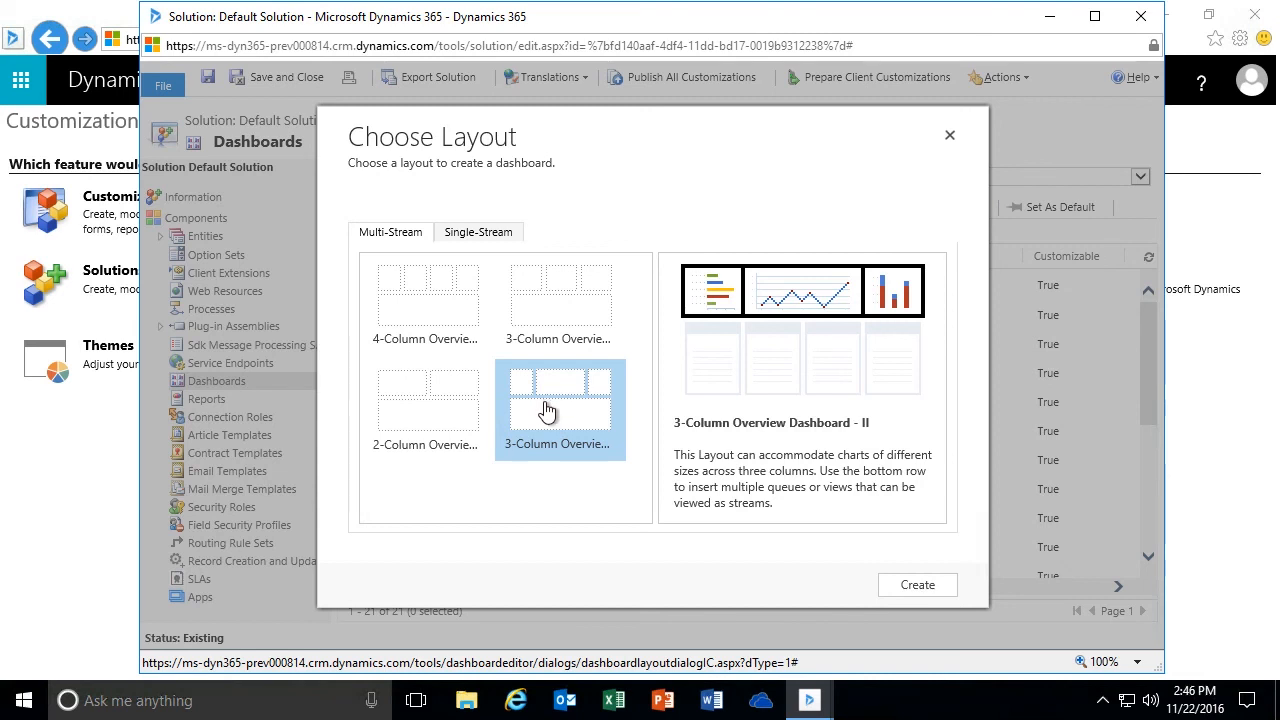
{"action": "left_click", "coordinate": [412, 298]}
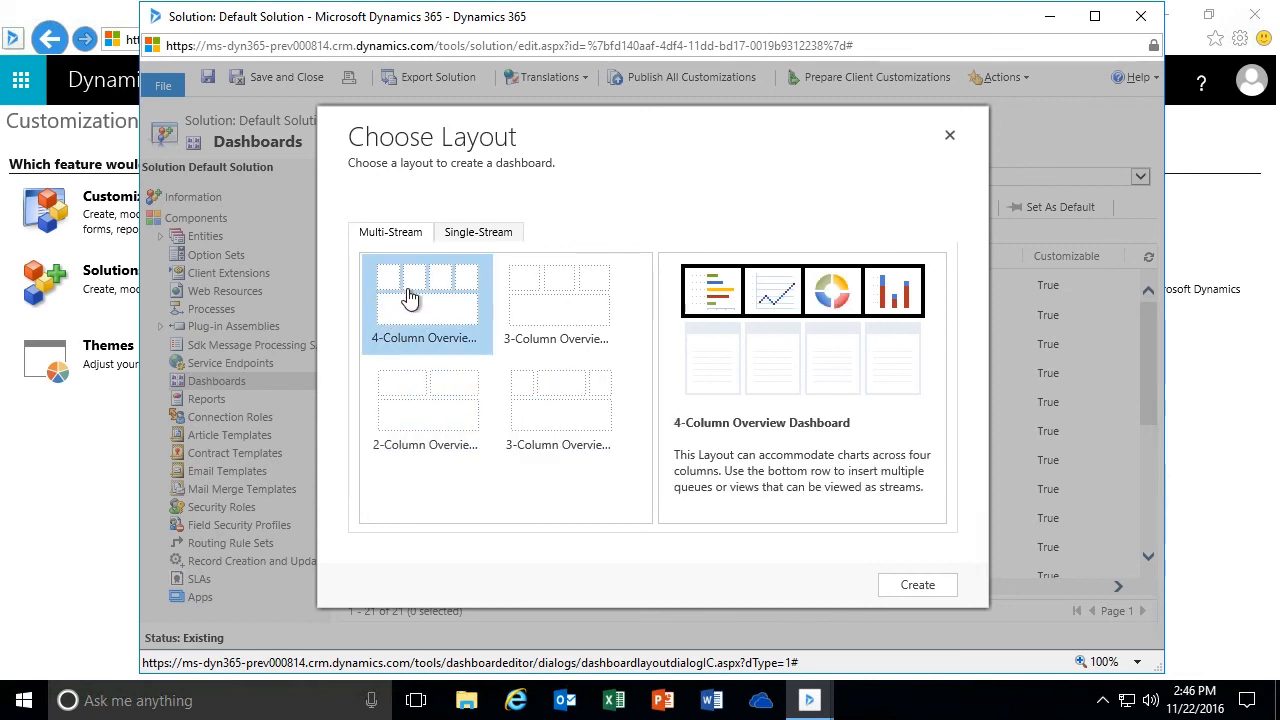
{"action": "left_click", "coordinate": [480, 236]}
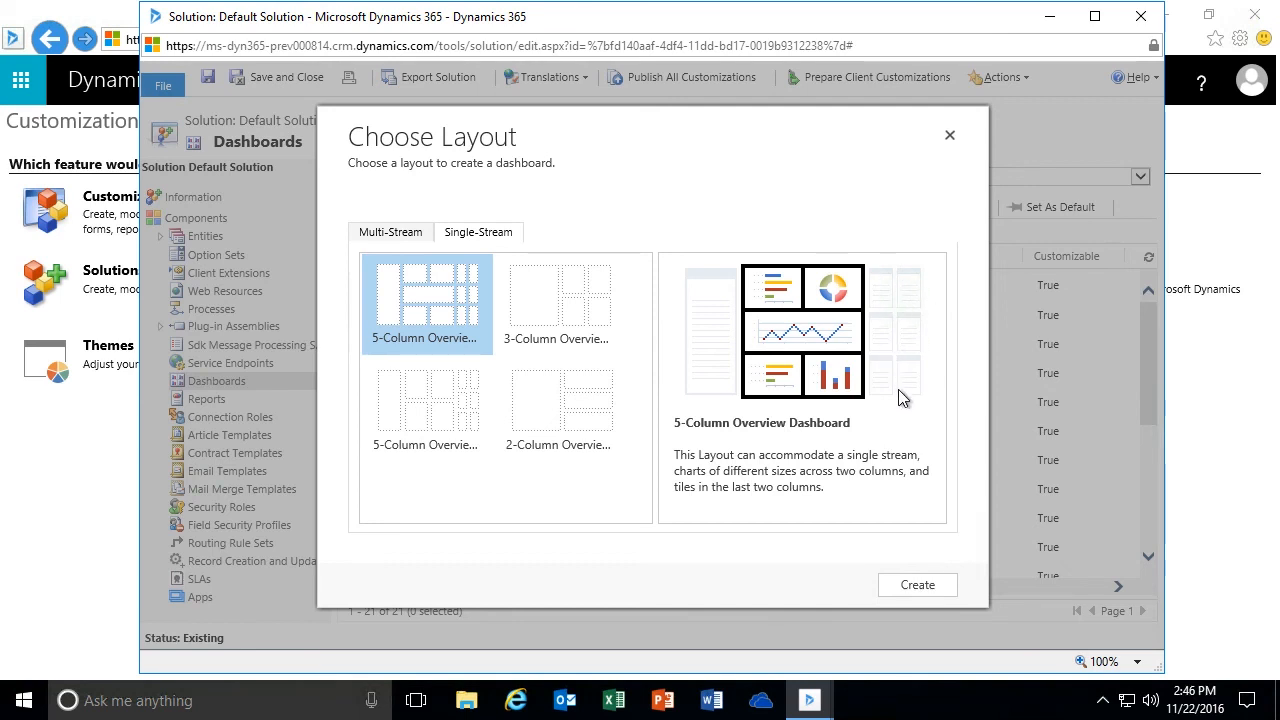
{"action": "left_click", "coordinate": [372, 236]}
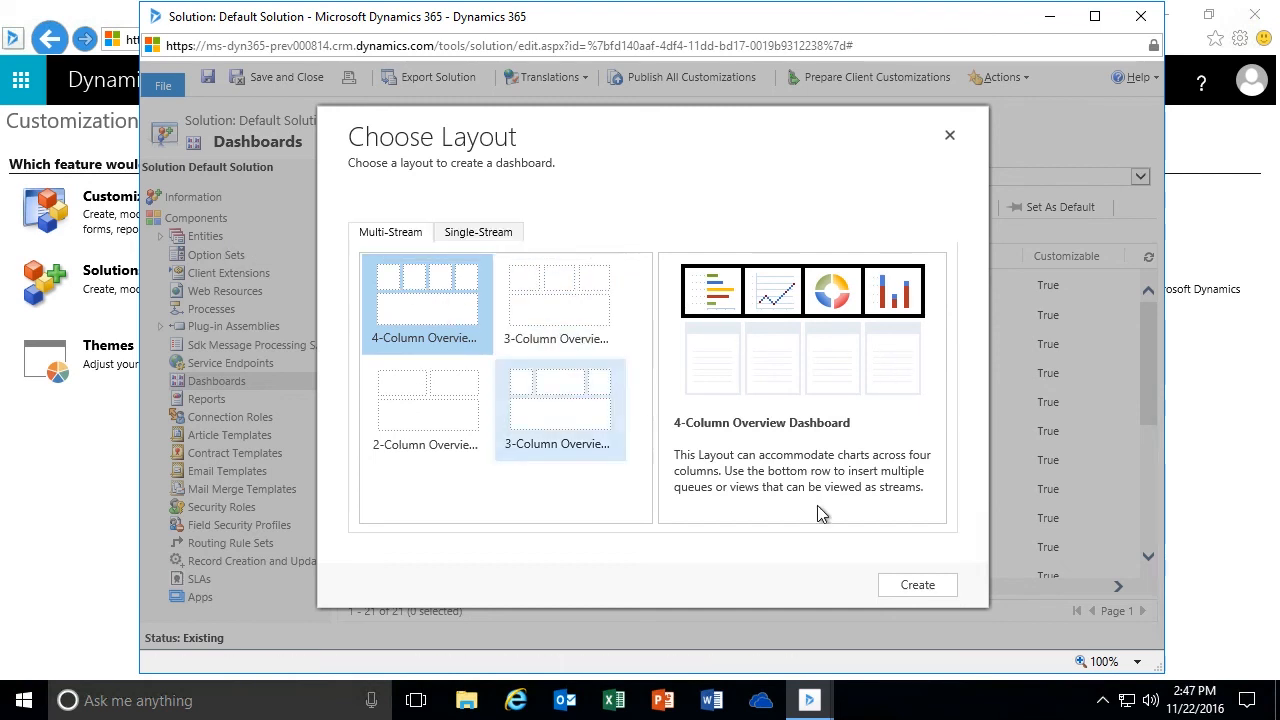
{"action": "left_click", "coordinate": [915, 588]}
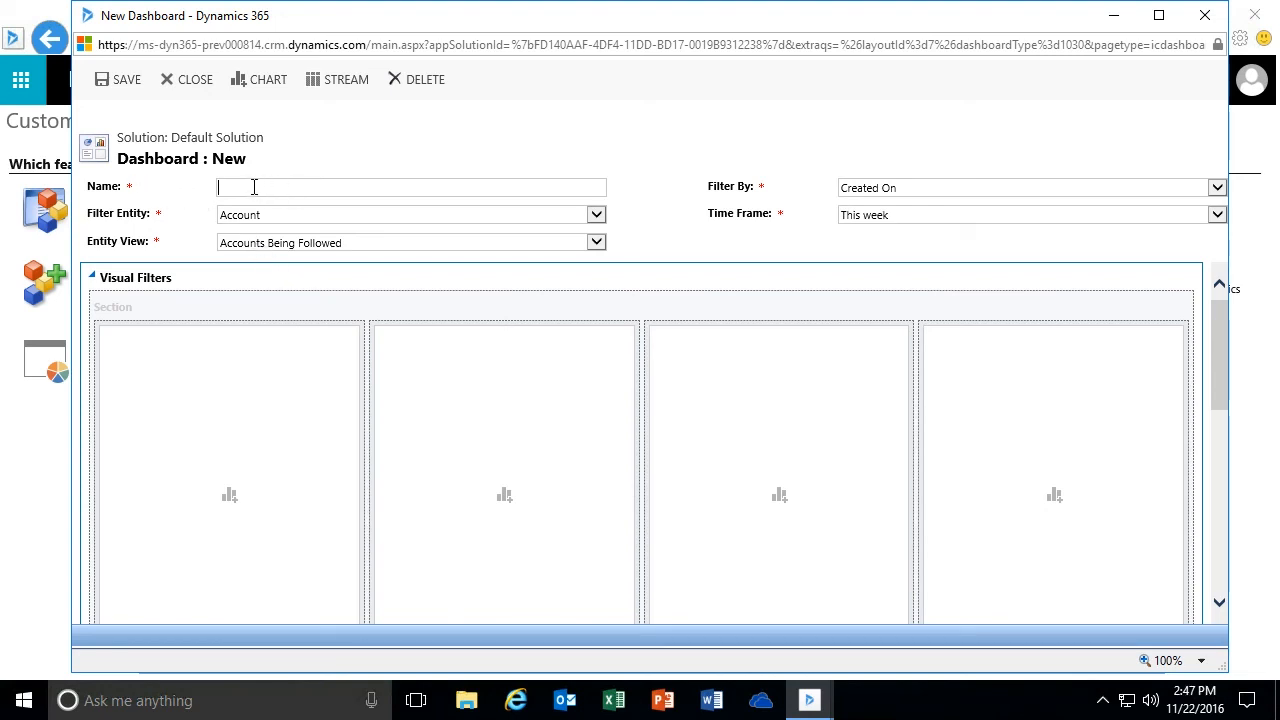
- Name the new dashboard Service Manager Dashboard and set its filter entity to Case
{"action": "type", "text": "Service Manager Dashboard"}
{"action": "key", "text": "Tab"}
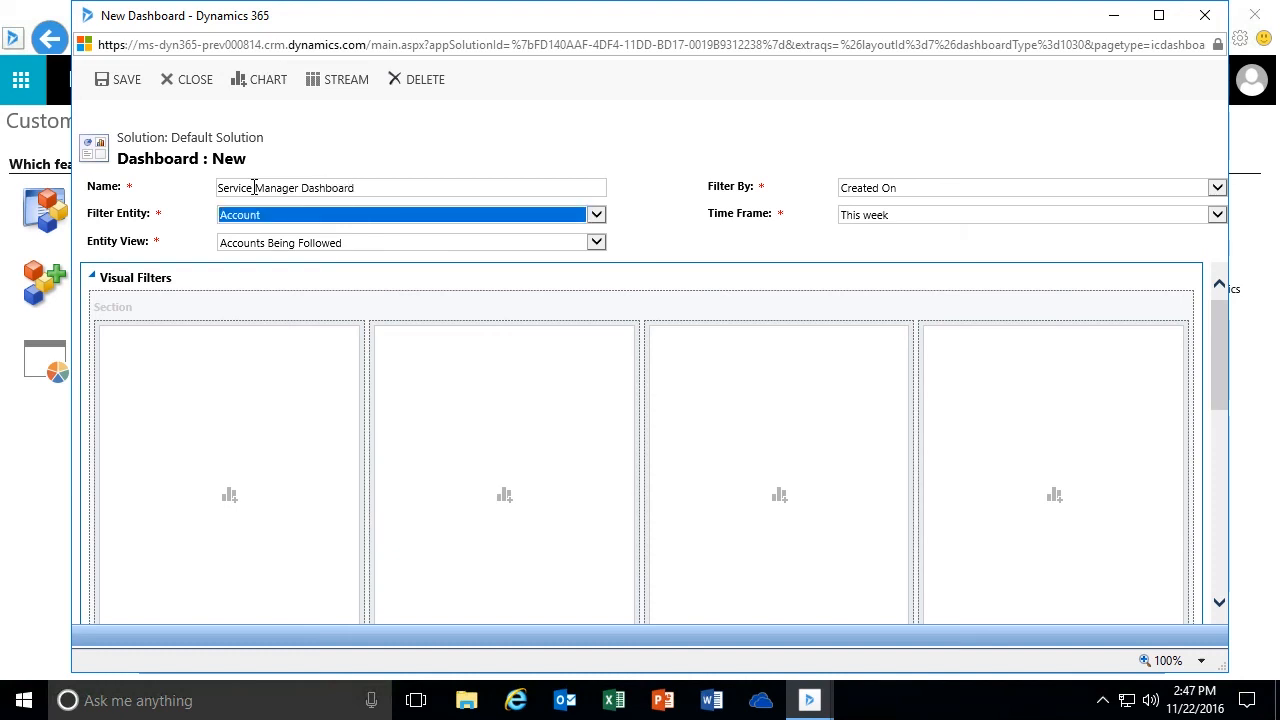
{"action": "left_click", "coordinate": [596, 216]}
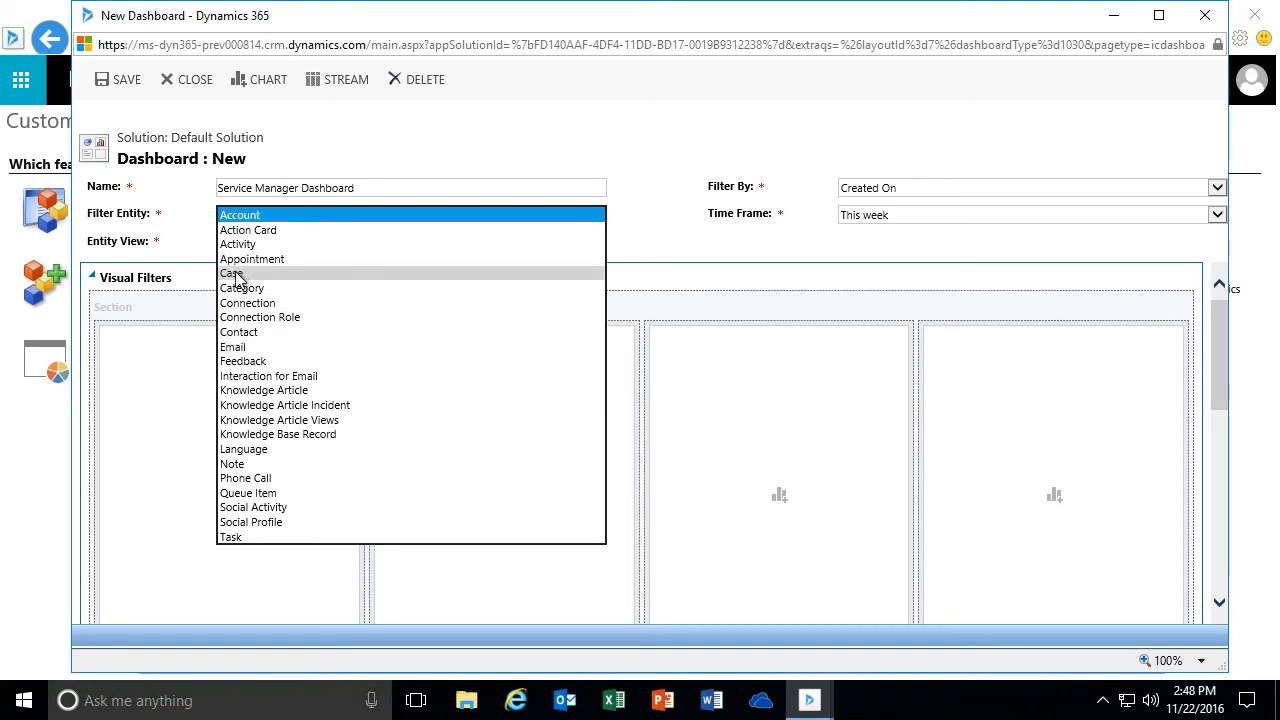
{"action": "left_click", "coordinate": [357, 273]}
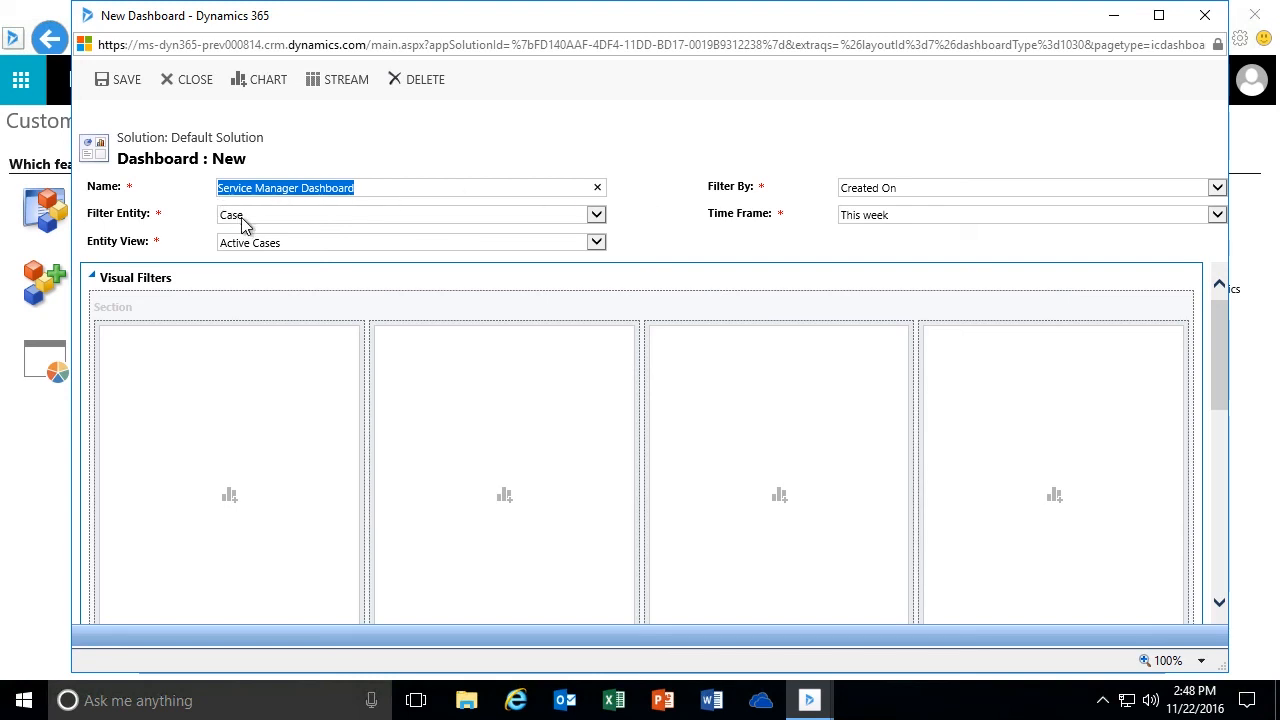
- Review the case views available as the dashboard's entity view, keeping Active Cases selected
{"action": "left_click", "coordinate": [597, 245]}
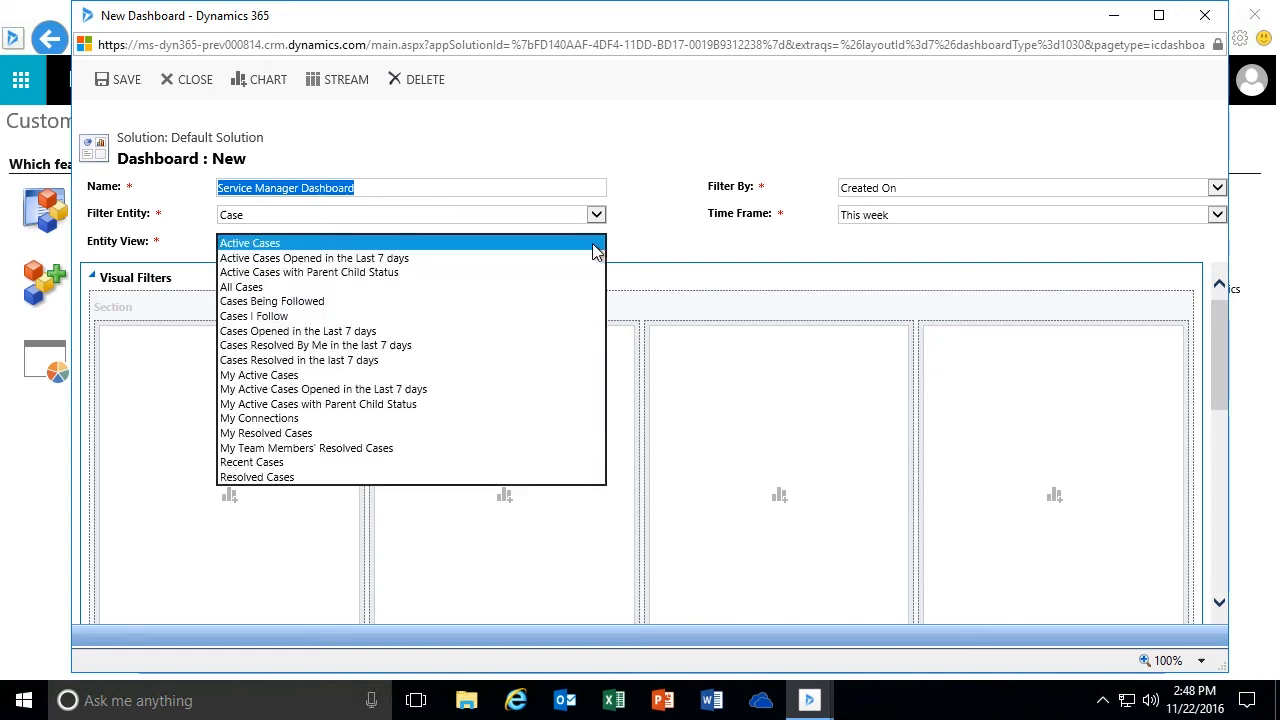
{"action": "left_click", "coordinate": [247, 245]}
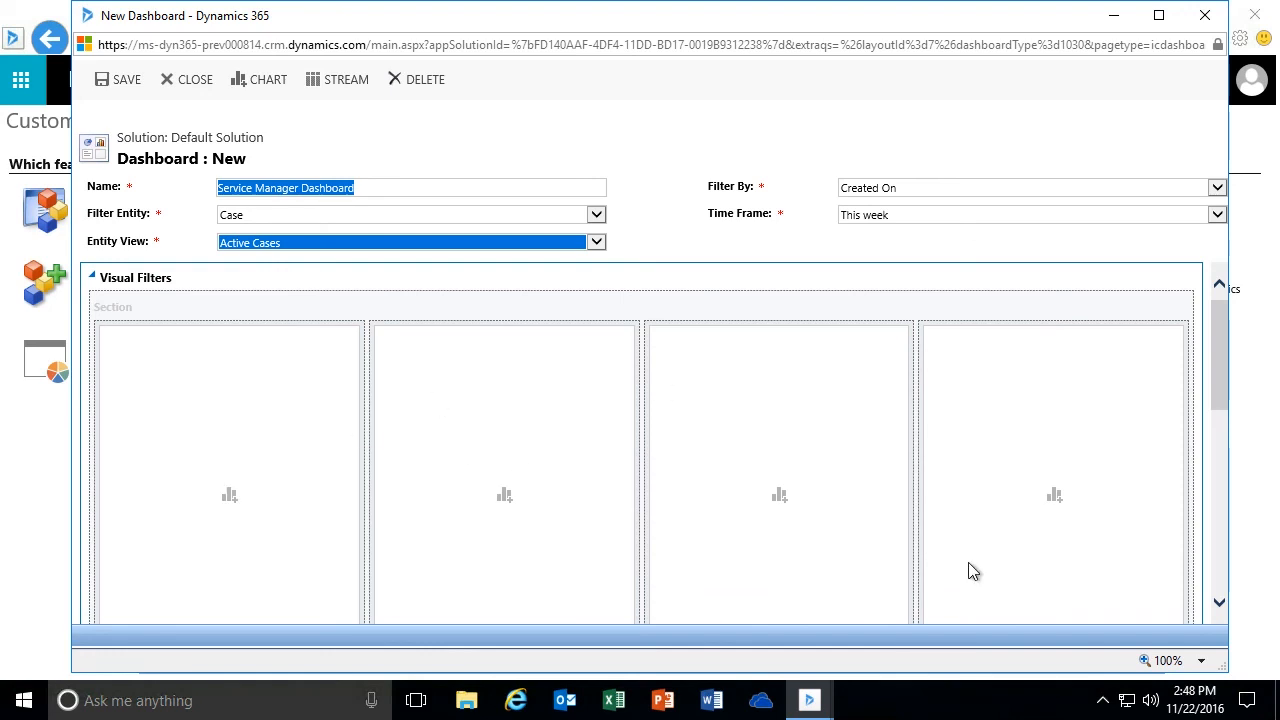
{"action": "left_click", "coordinate": [296, 246]}
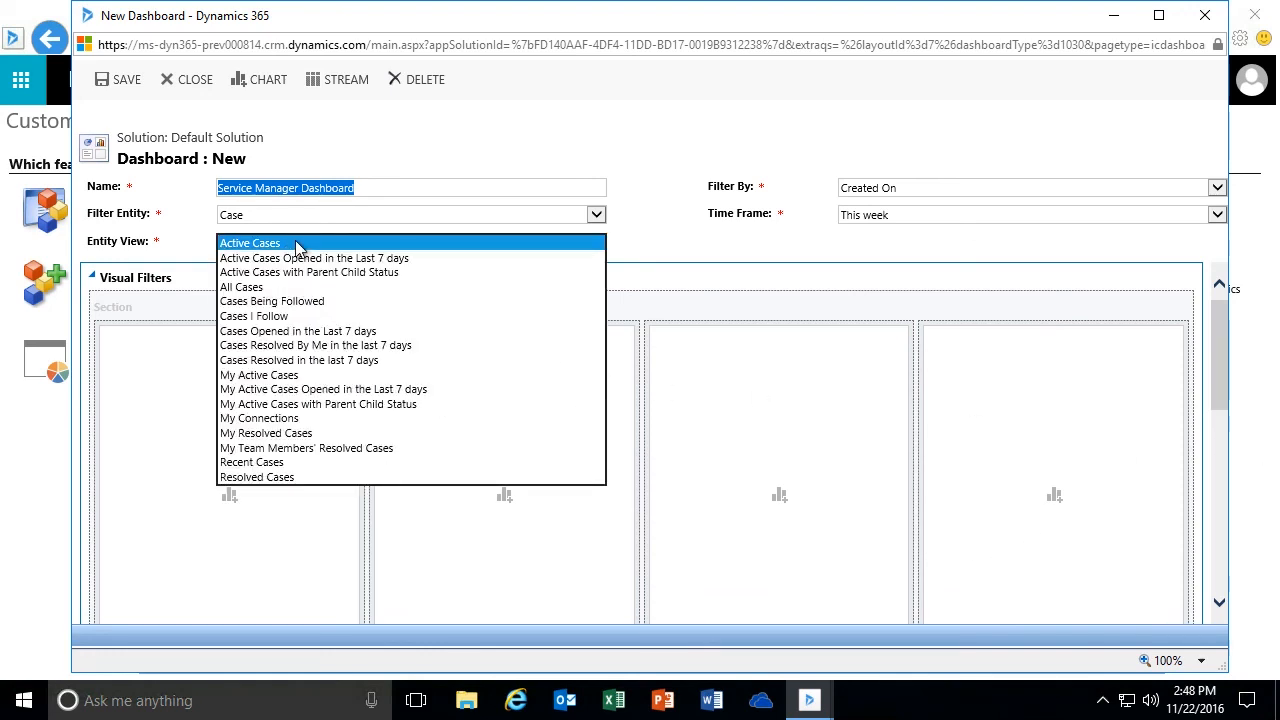
{"action": "left_click", "coordinate": [296, 244]}
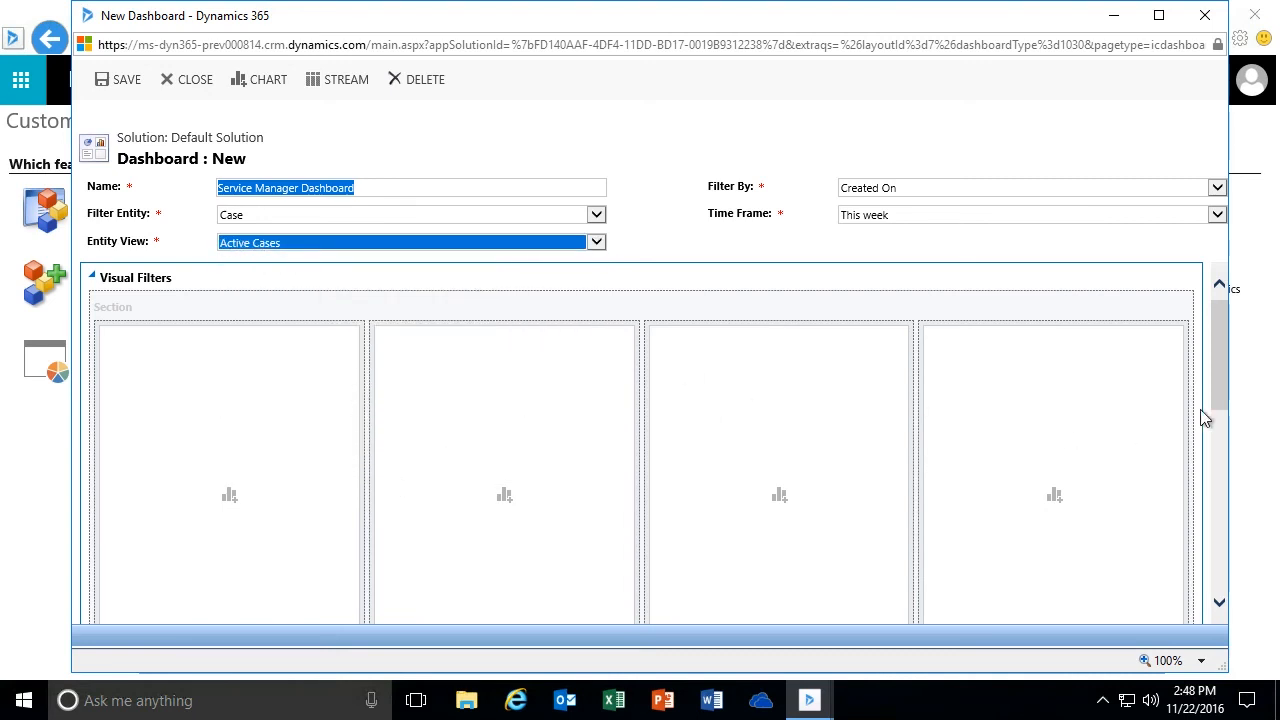
{"action": "left_click", "coordinate": [598, 244]}
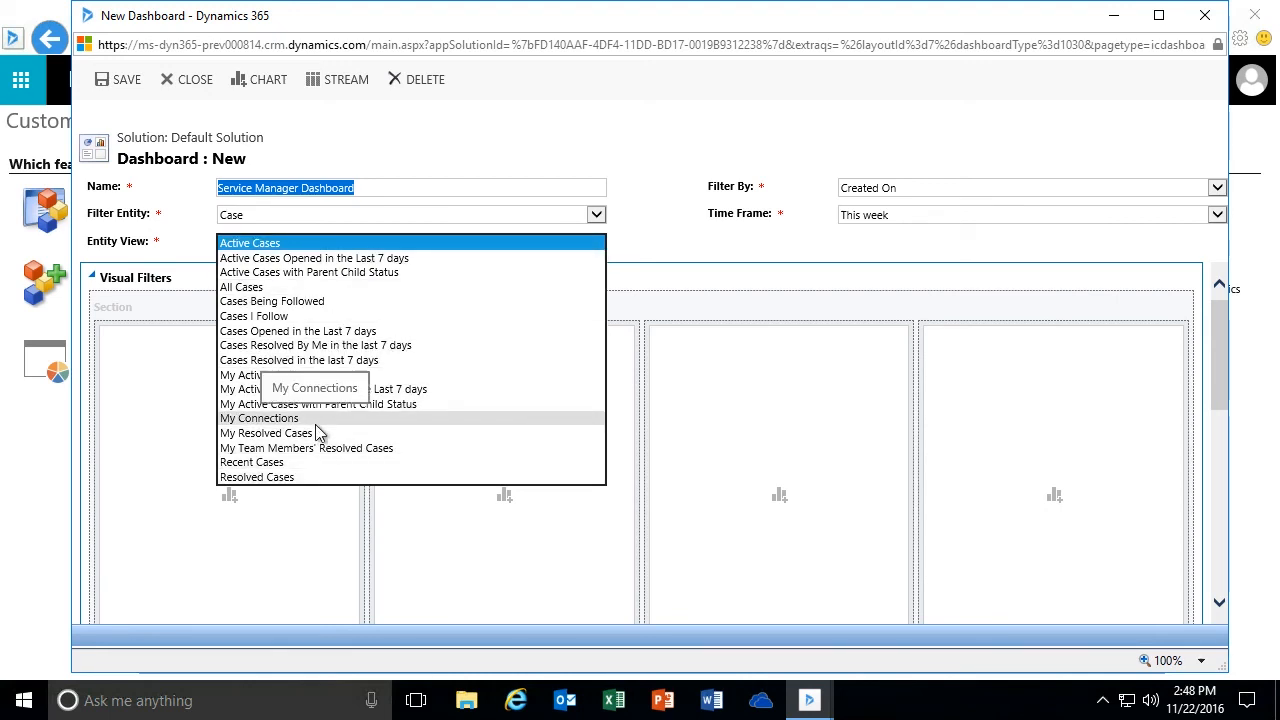
- Switch the filter entity to Knowledge Article to review its entity views, and restore Case with the Active Cases view
{"action": "left_click", "coordinate": [309, 212]}
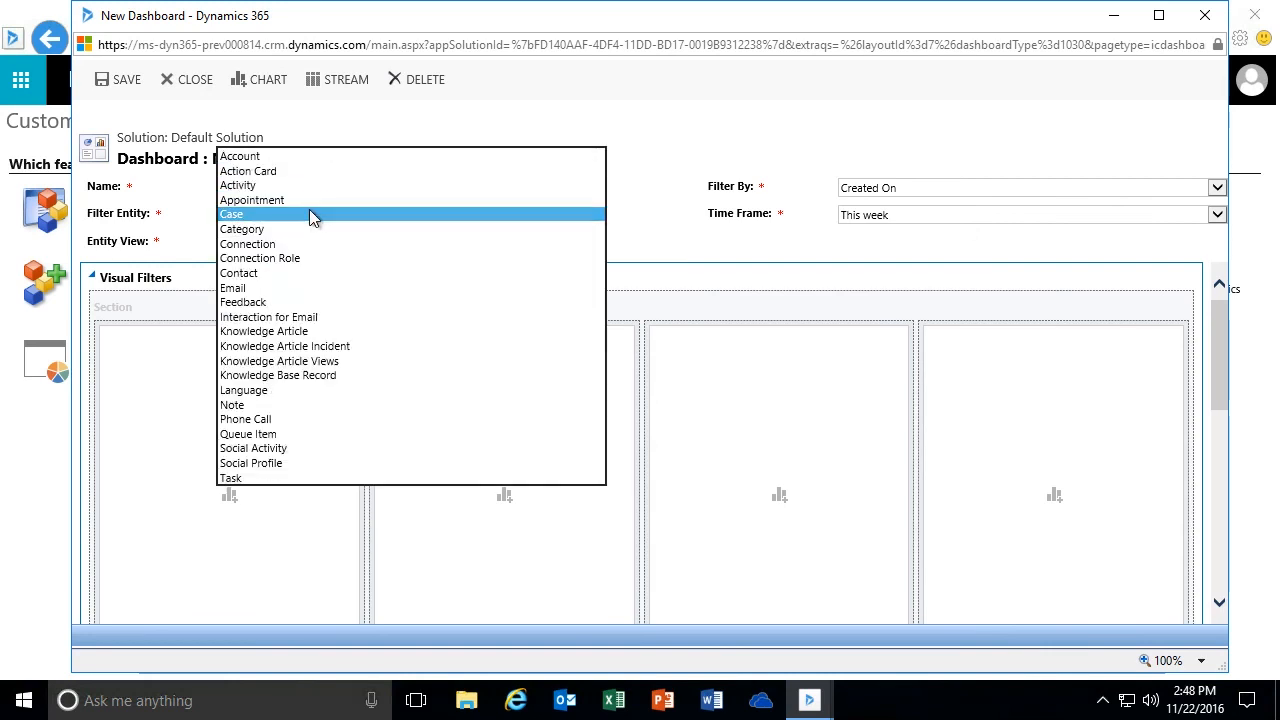
{"action": "left_click", "coordinate": [309, 332]}
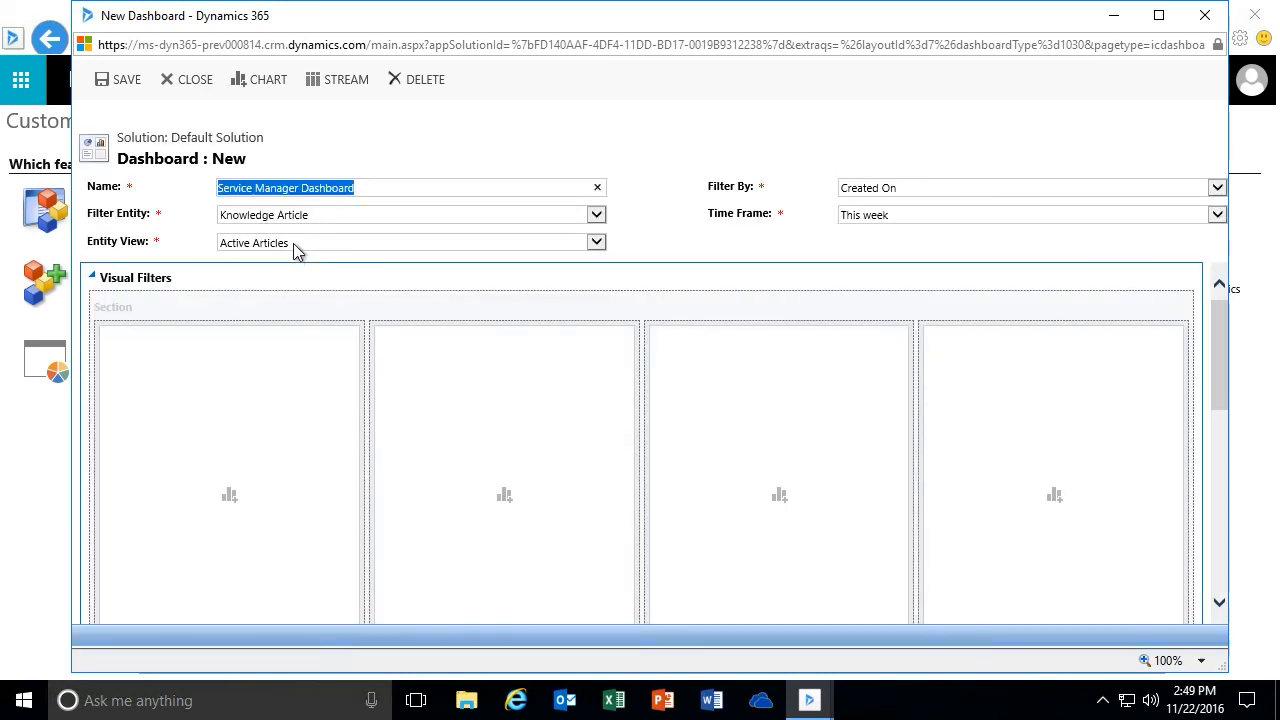
{"action": "left_click", "coordinate": [295, 245]}
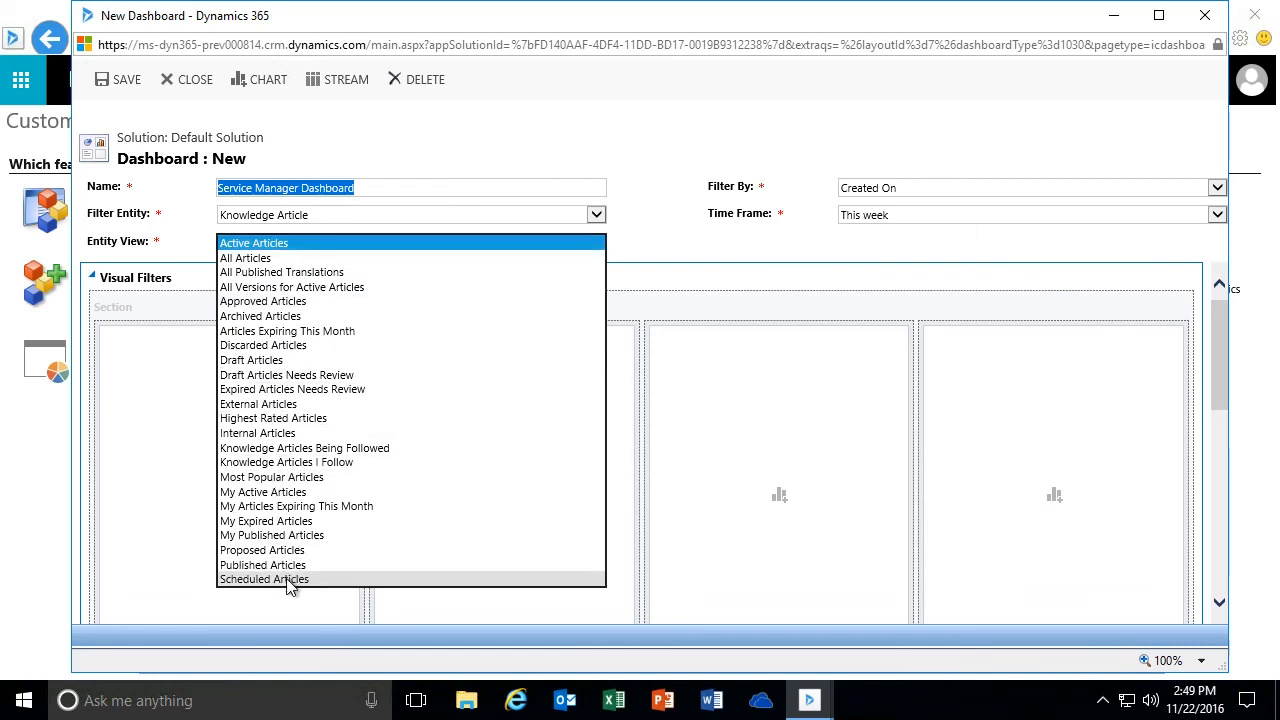
{"action": "left_click", "coordinate": [302, 216]}
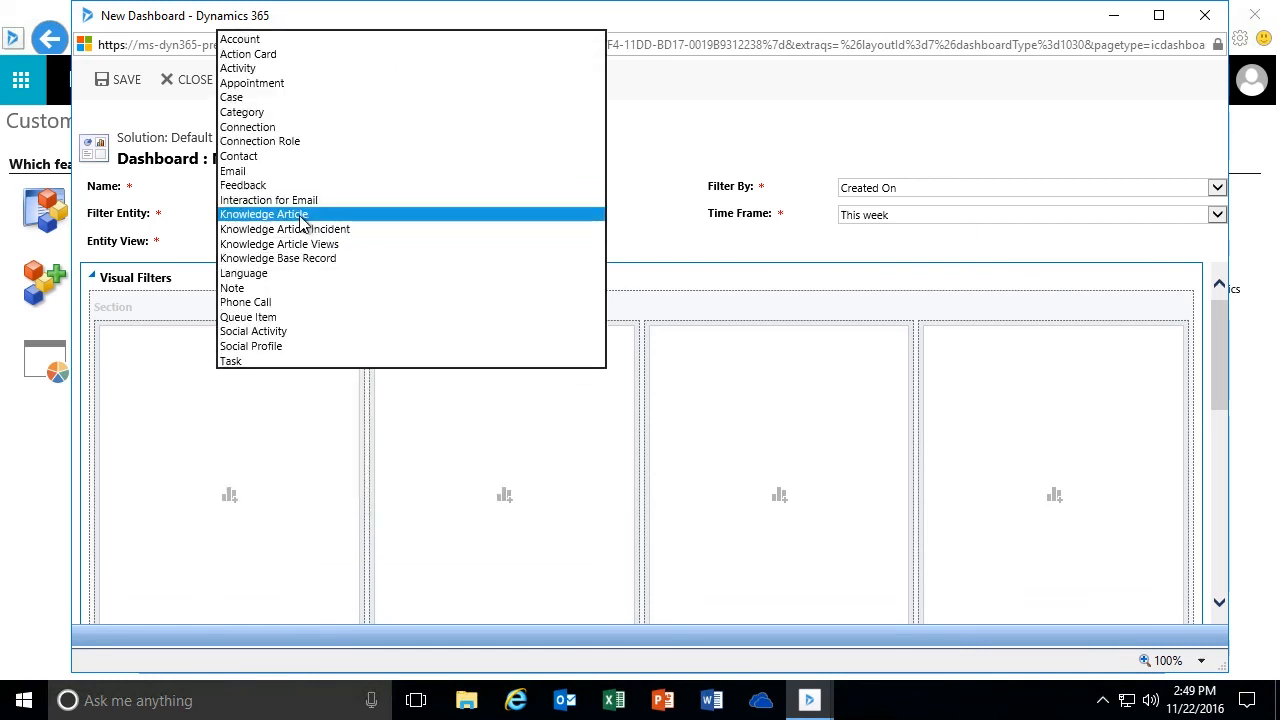
{"action": "left_click", "coordinate": [283, 185]}
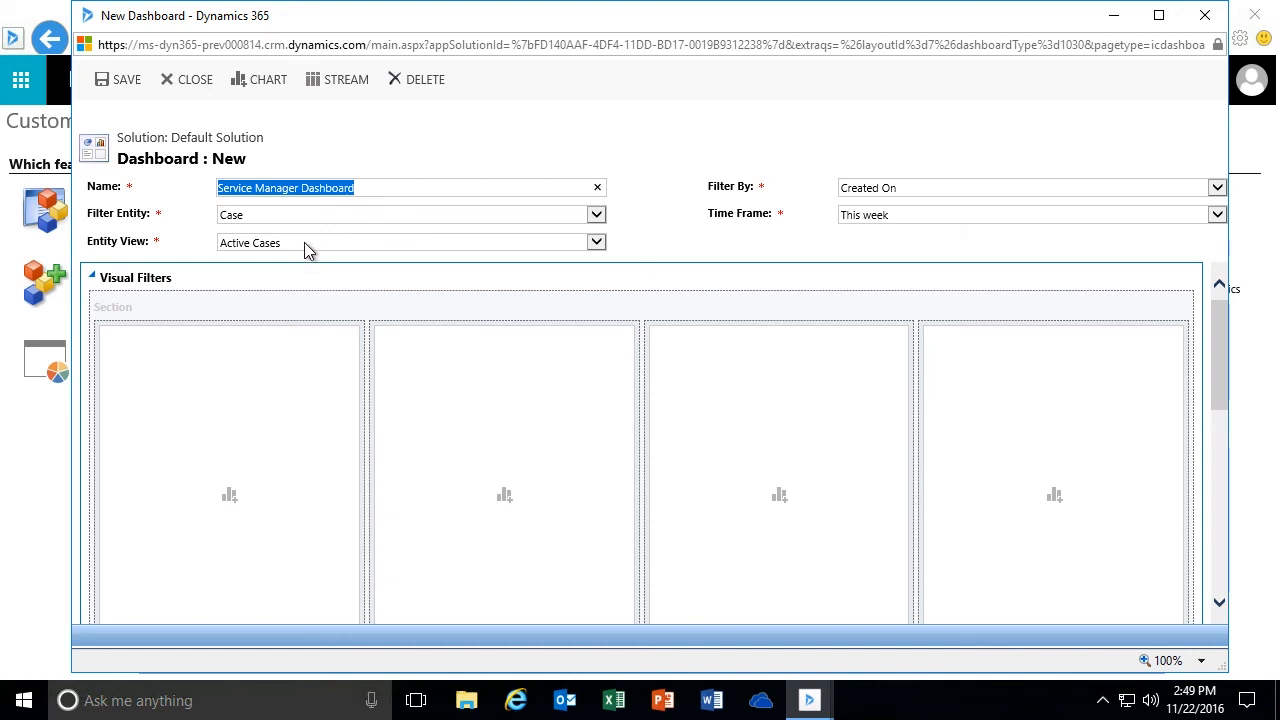
{"action": "left_click", "coordinate": [304, 242]}
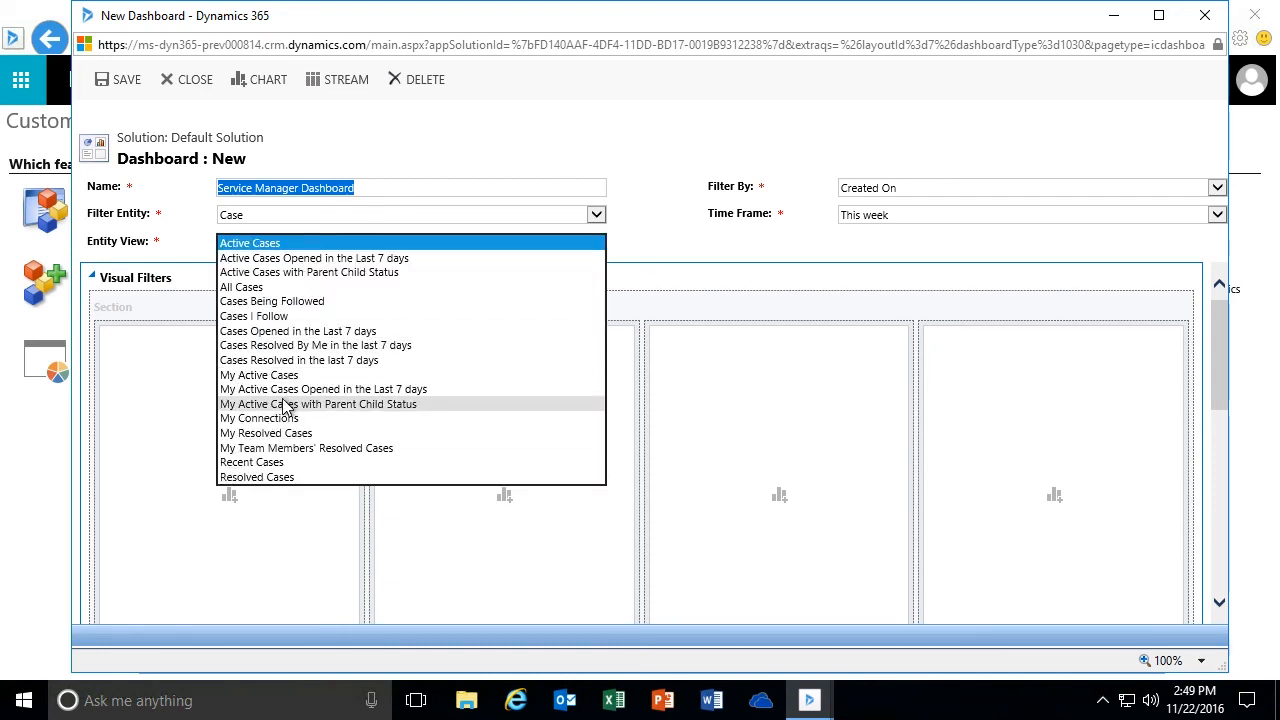
{"action": "left_click", "coordinate": [300, 244]}
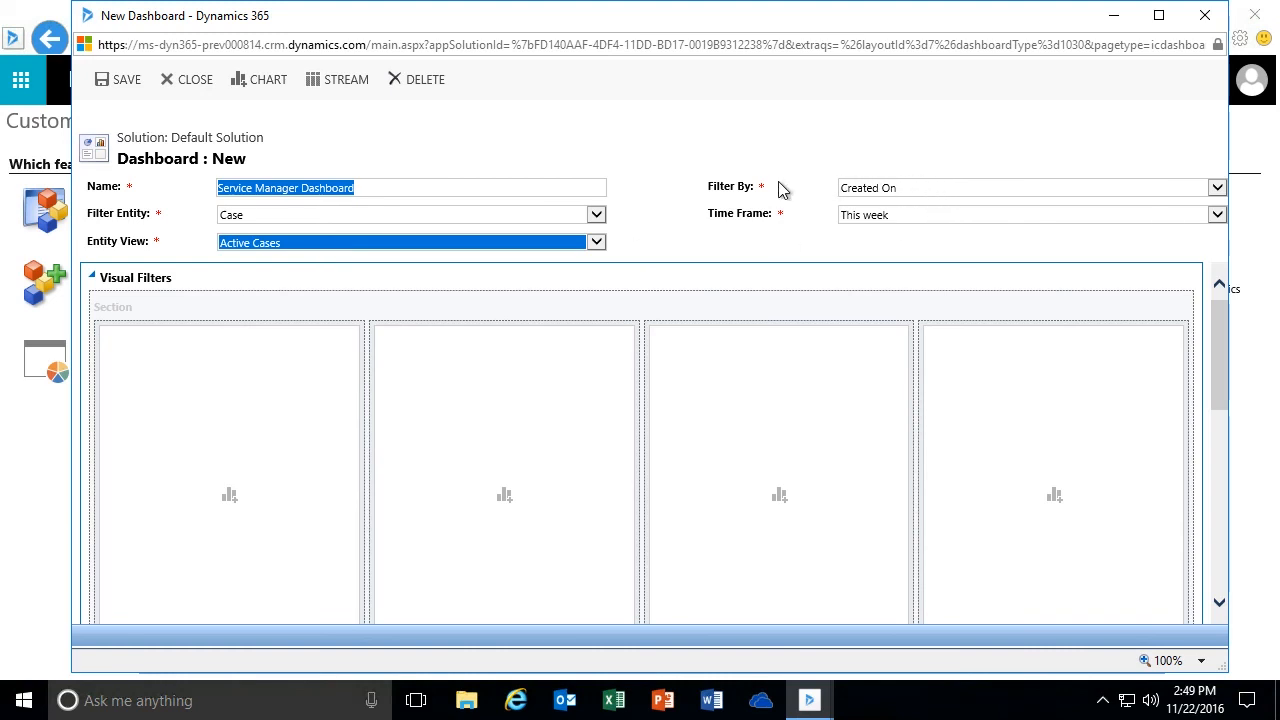
- Try Escalated On and Modified On as the dashboard's Filter By date, and return it to Created On
{"action": "left_click", "coordinate": [929, 197]}
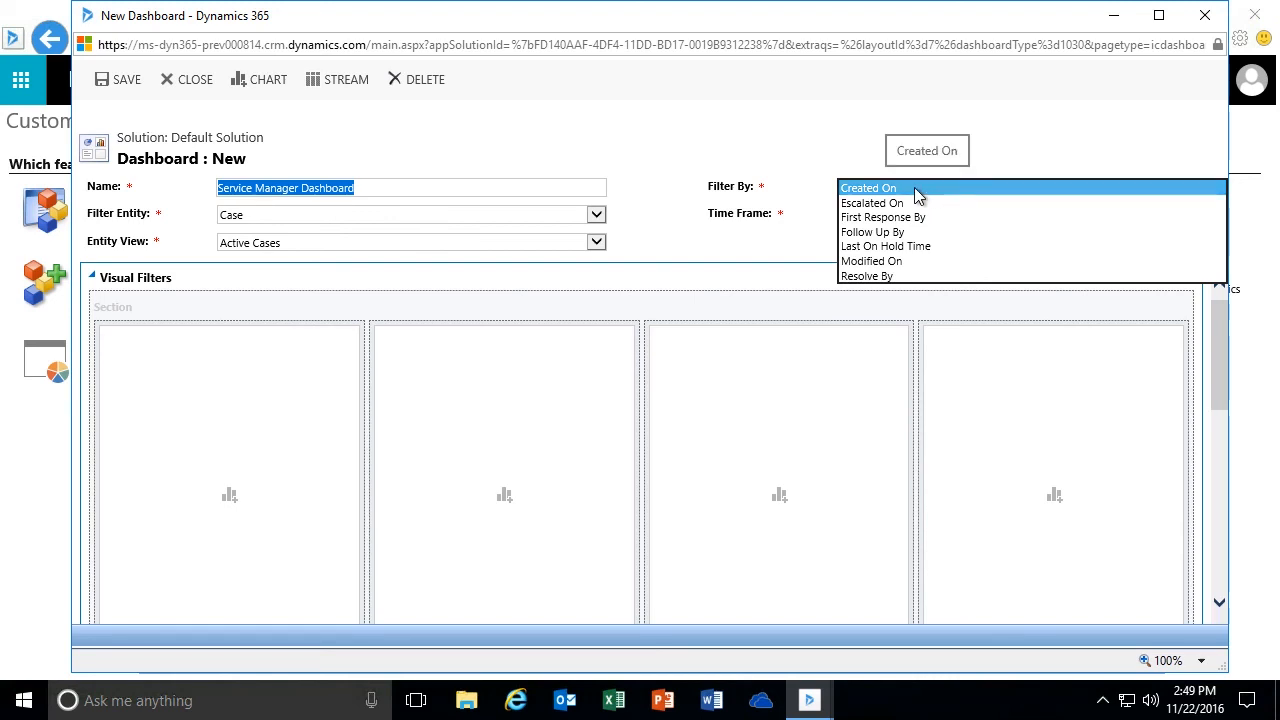
{"action": "left_click", "coordinate": [911, 202]}
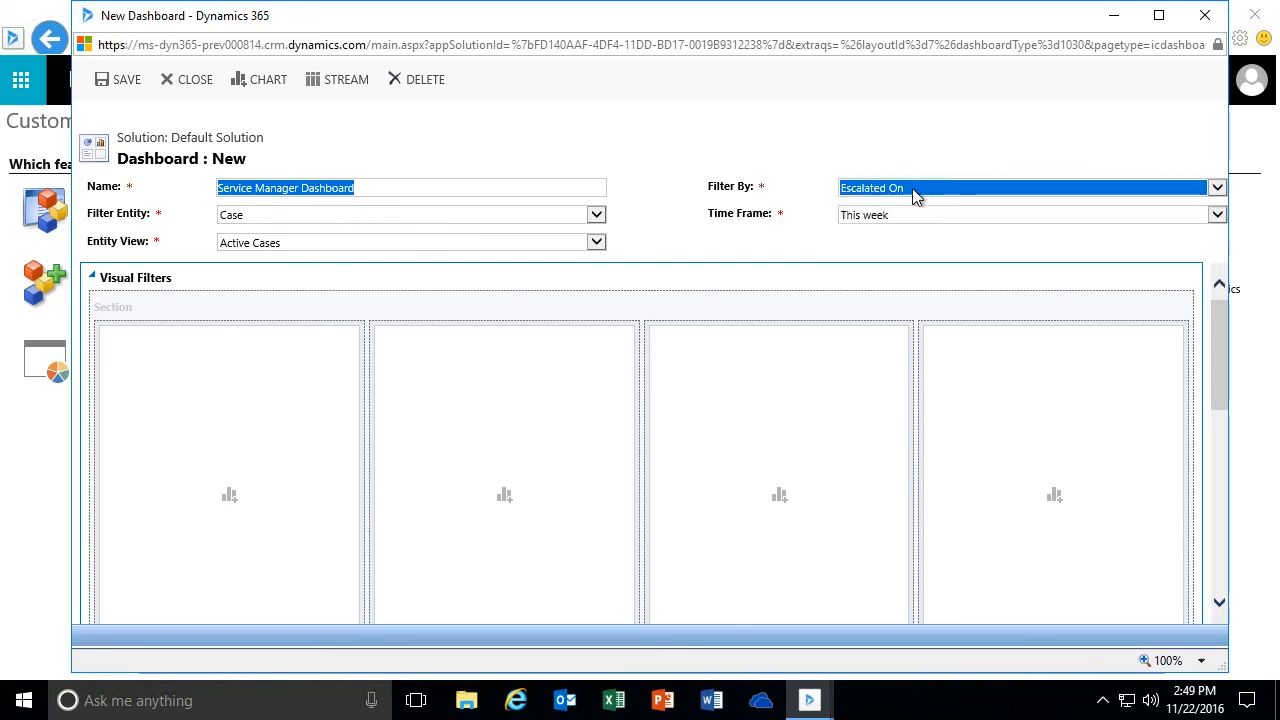
{"action": "left_click", "coordinate": [915, 192]}
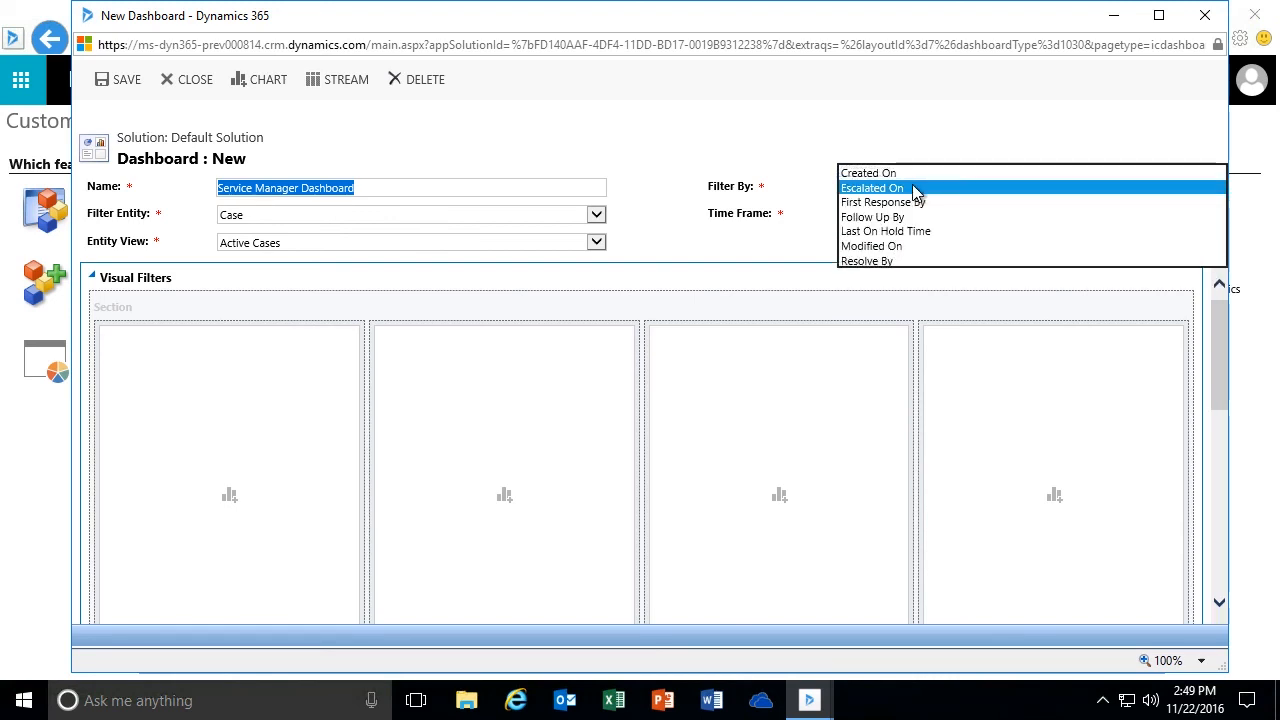
{"action": "left_click", "coordinate": [907, 247]}
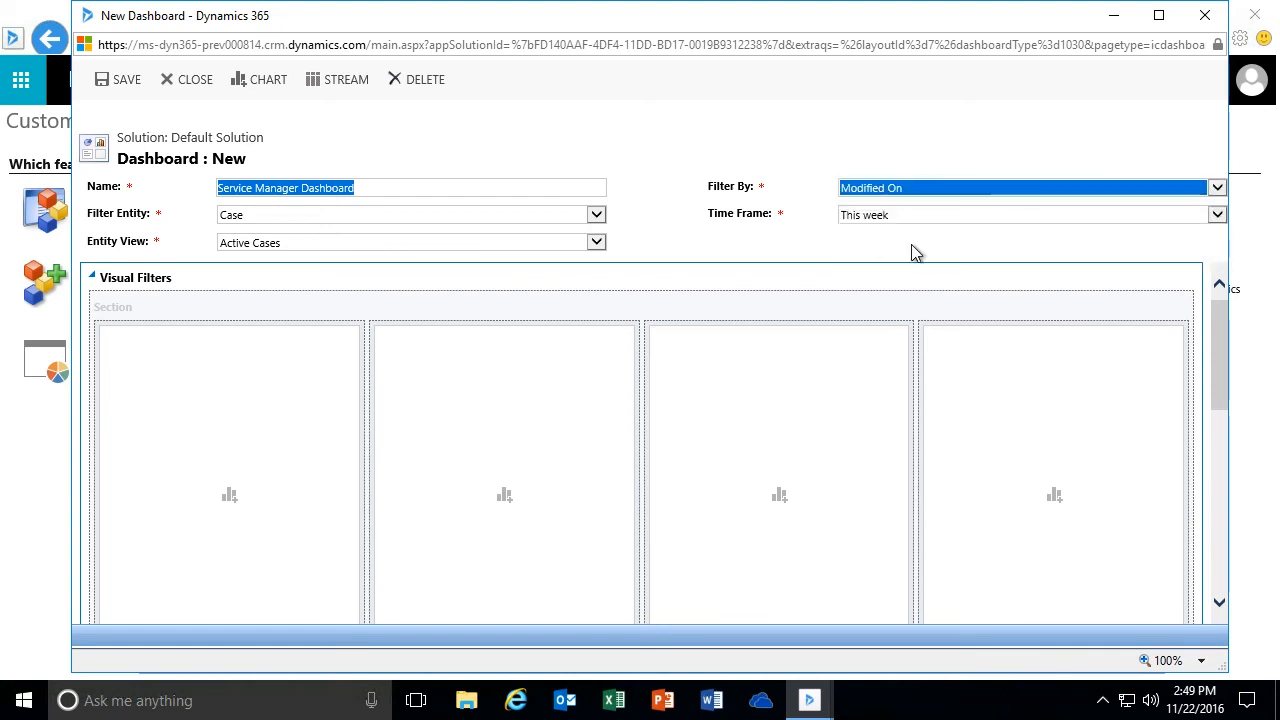
{"action": "left_click", "coordinate": [909, 193]}
{"action": "left_click", "coordinate": [893, 117]}
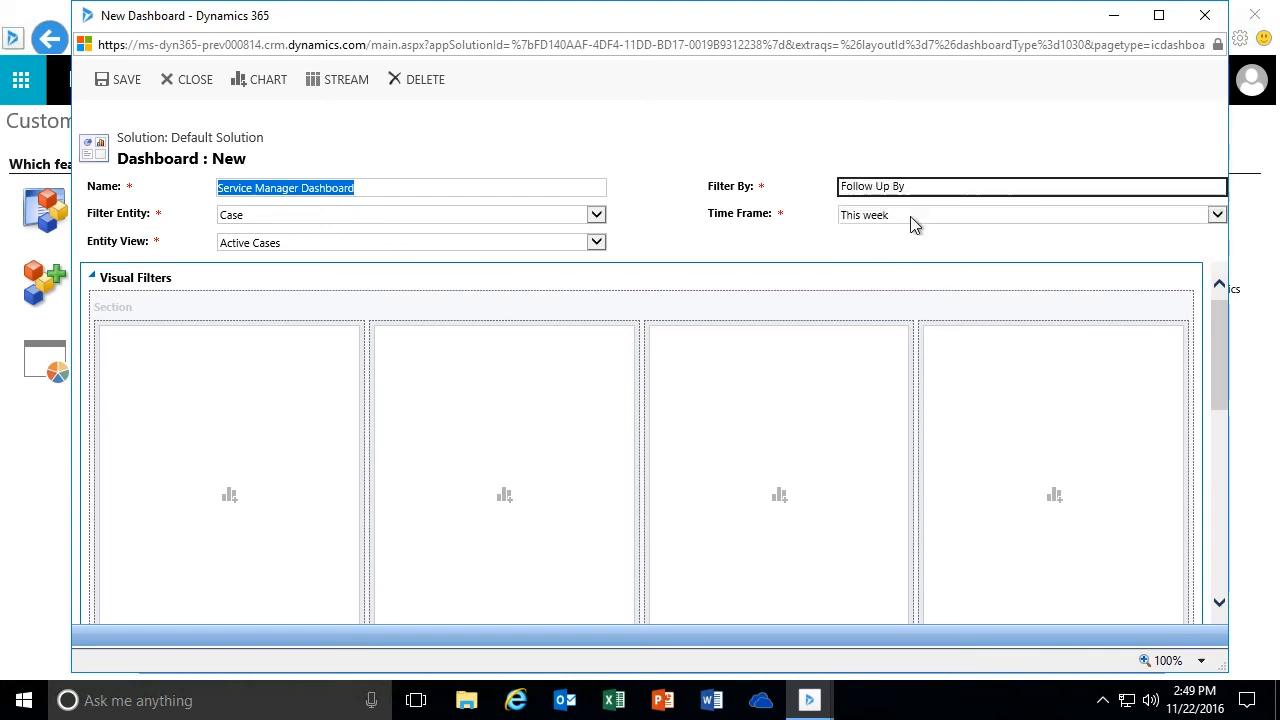
{"action": "left_click", "coordinate": [860, 190]}
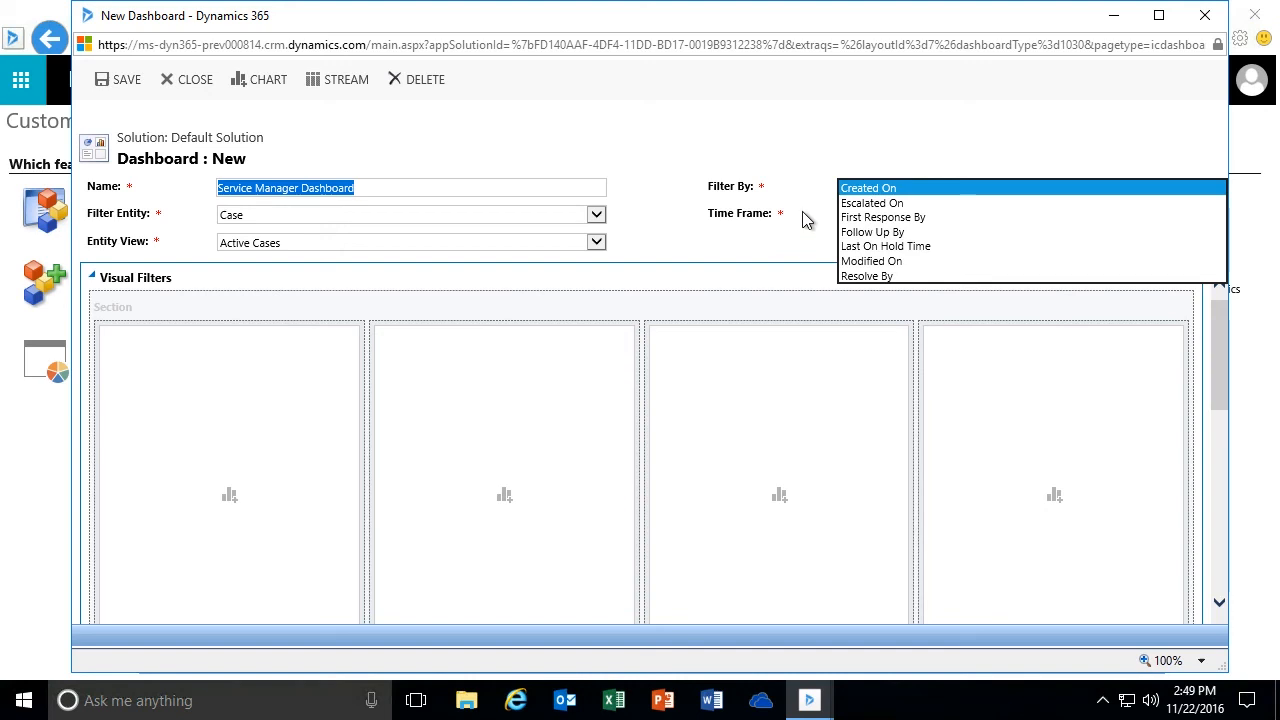
{"action": "left_click", "coordinate": [866, 189]}
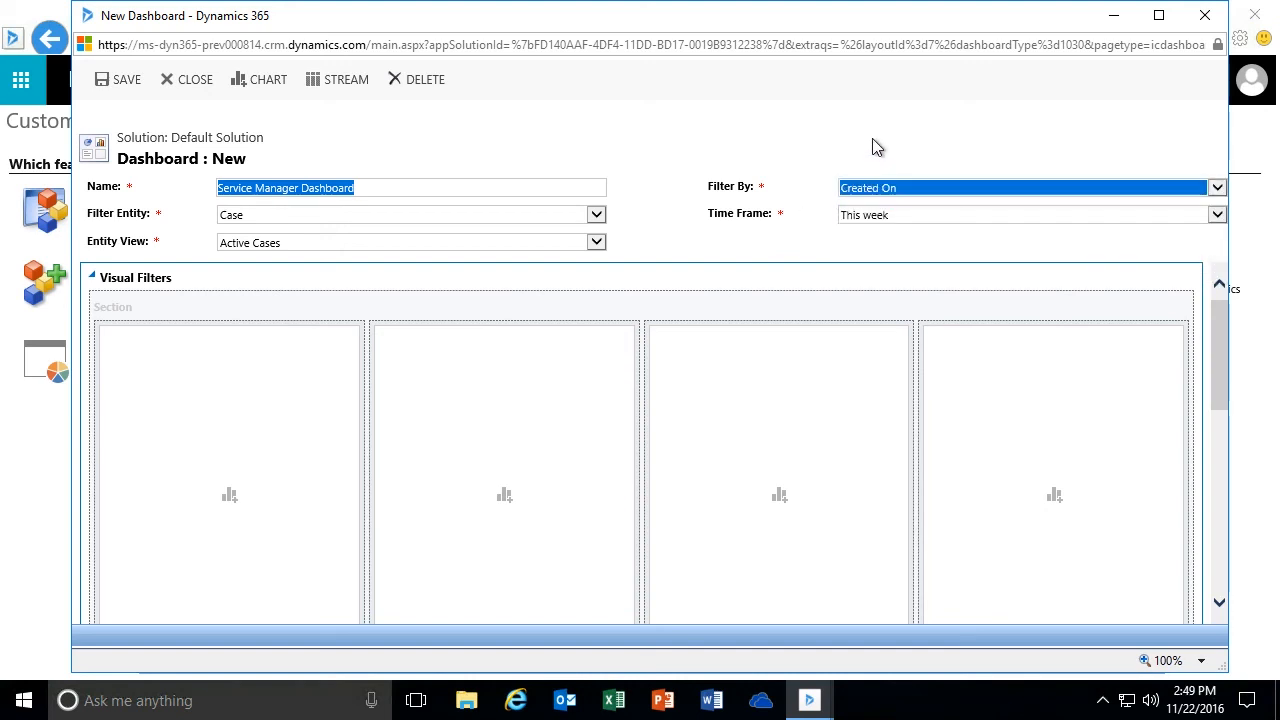
{"action": "left_click", "coordinate": [1215, 189]}
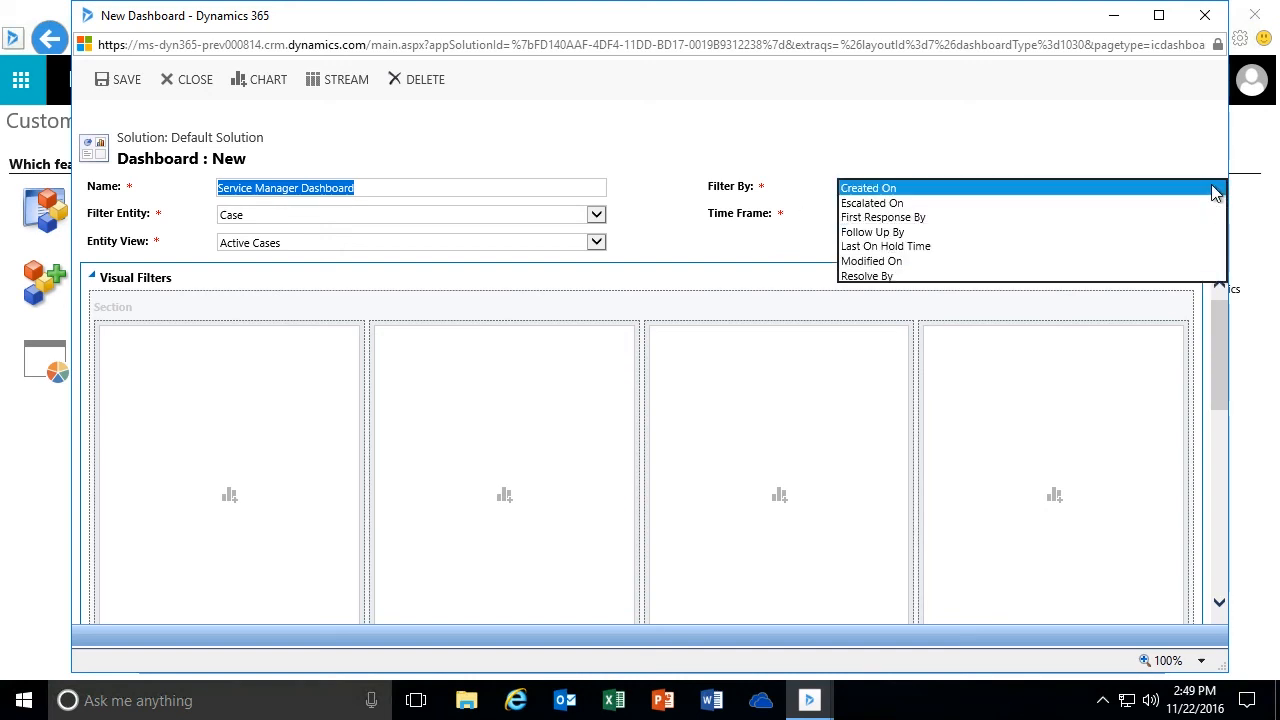
{"action": "left_click", "coordinate": [884, 192]}
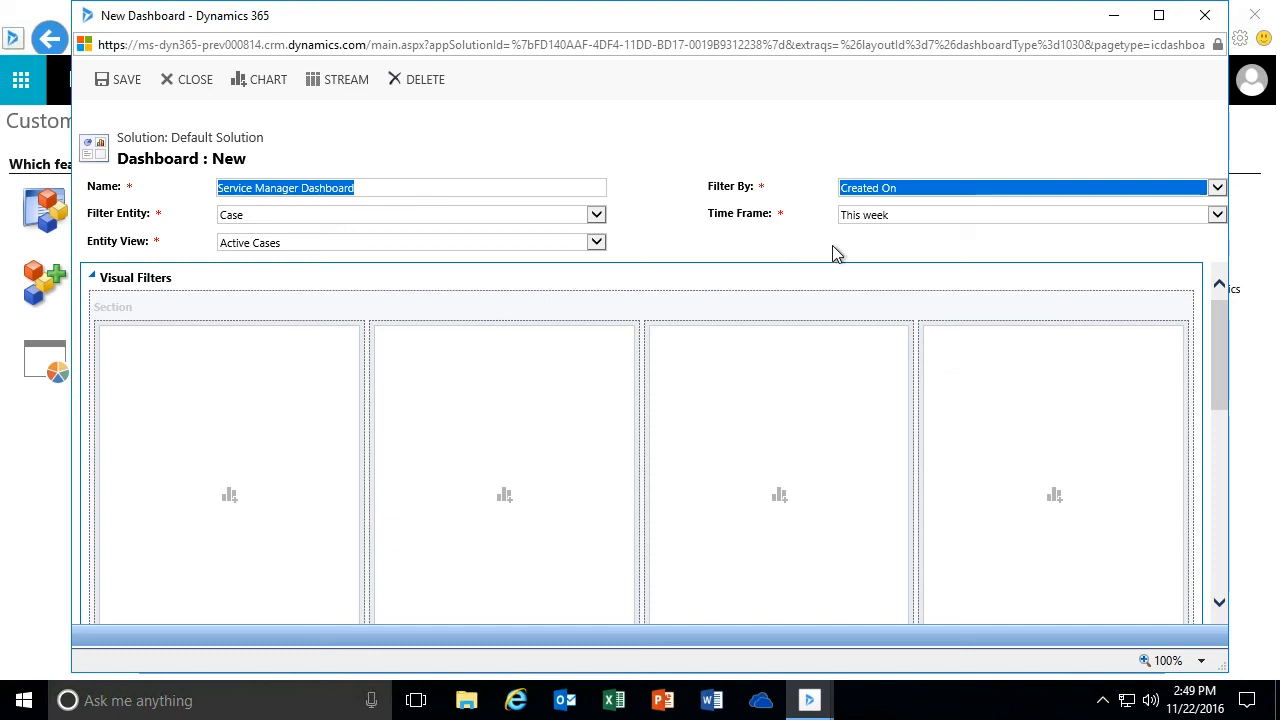
- Try This quarter as the dashboard's time frame, and settle on This month
{"action": "left_click", "coordinate": [1218, 216]}
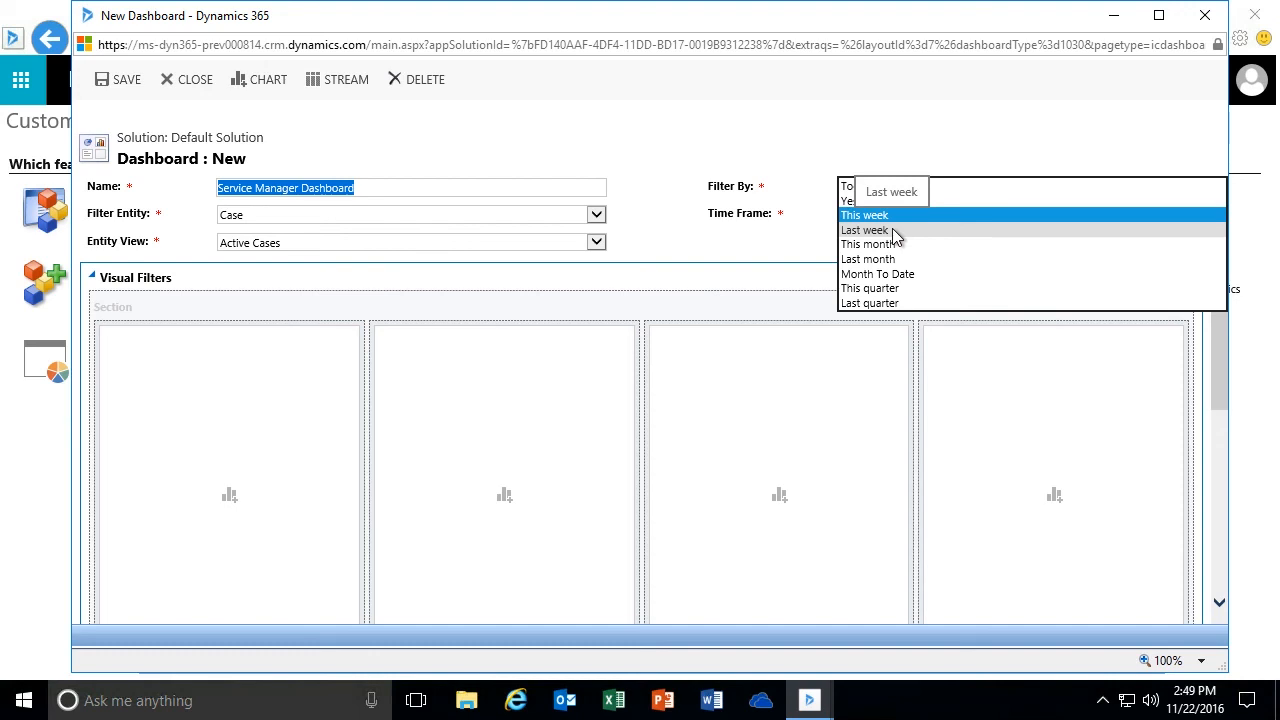
{"action": "left_click", "coordinate": [891, 288]}
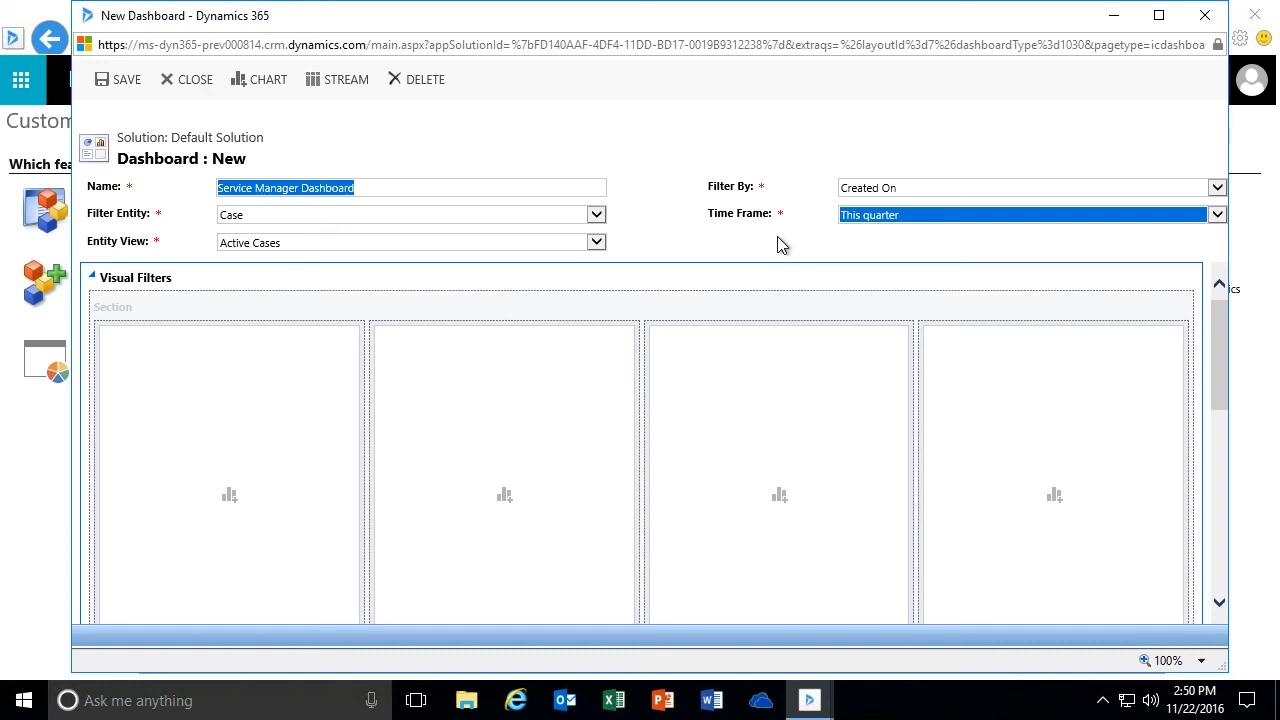
{"action": "left_click", "coordinate": [910, 216]}
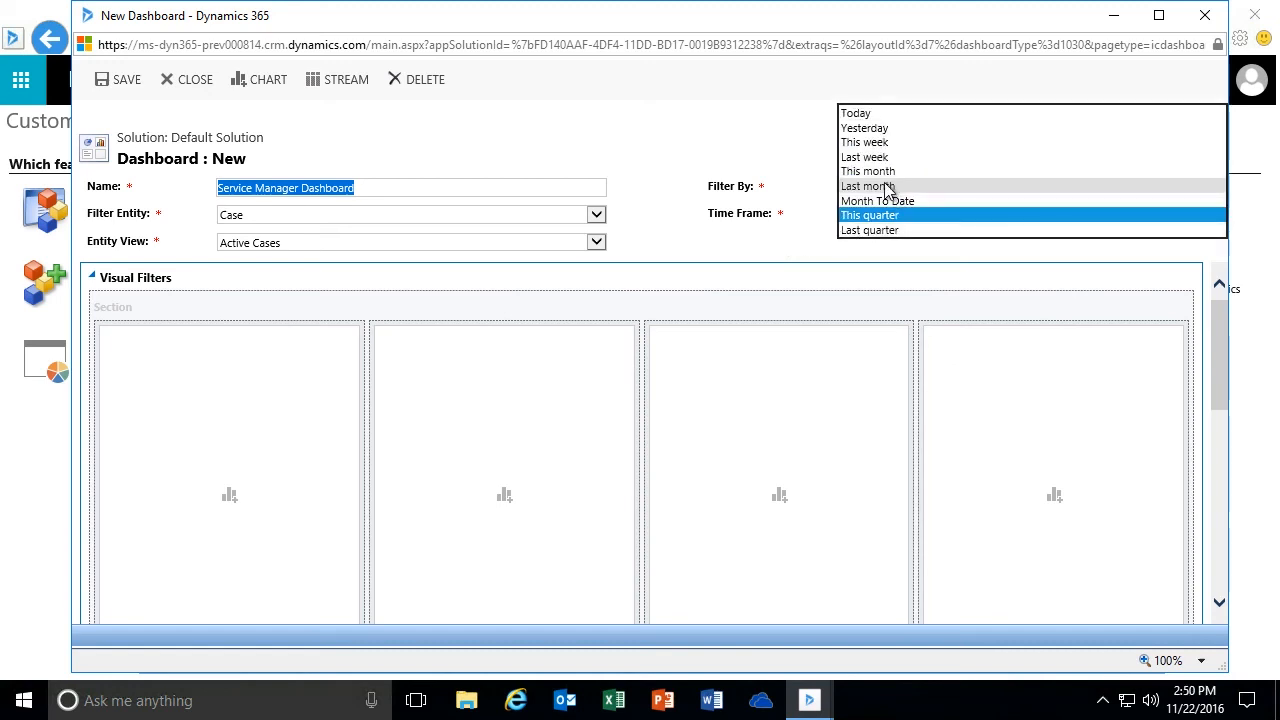
{"action": "left_click", "coordinate": [889, 172]}
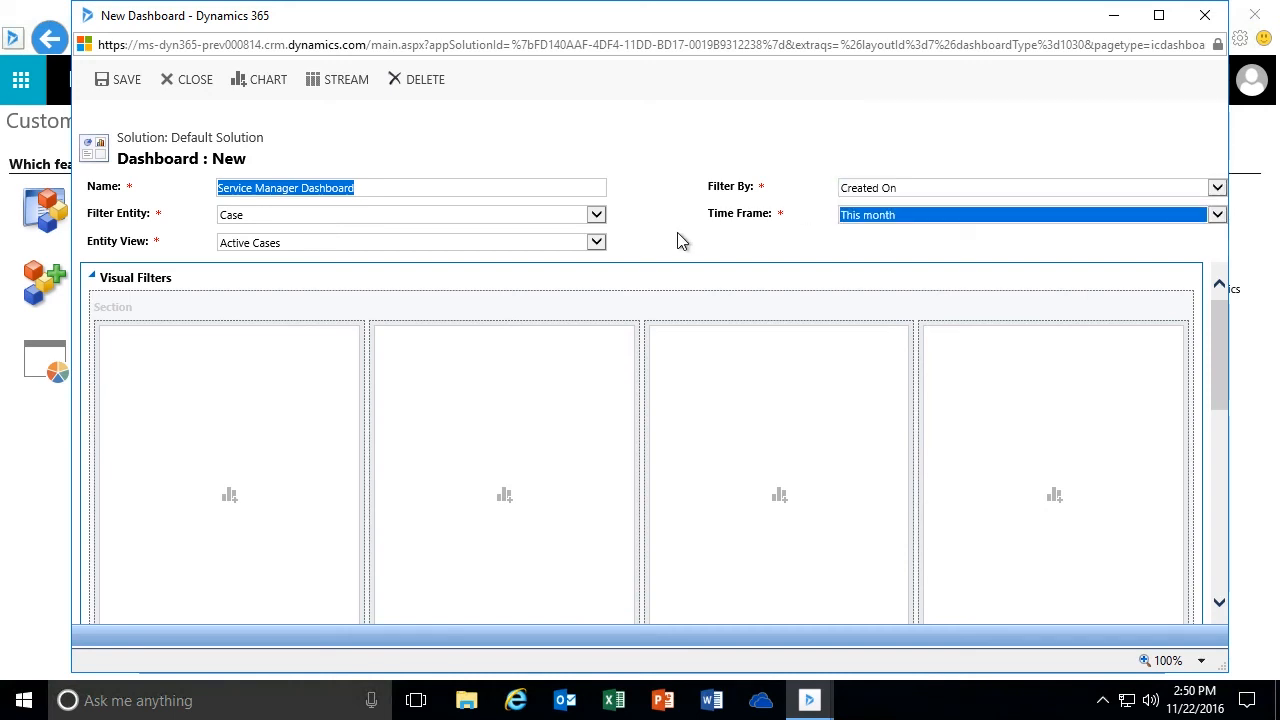
{"action": "left_click", "coordinate": [856, 215]}
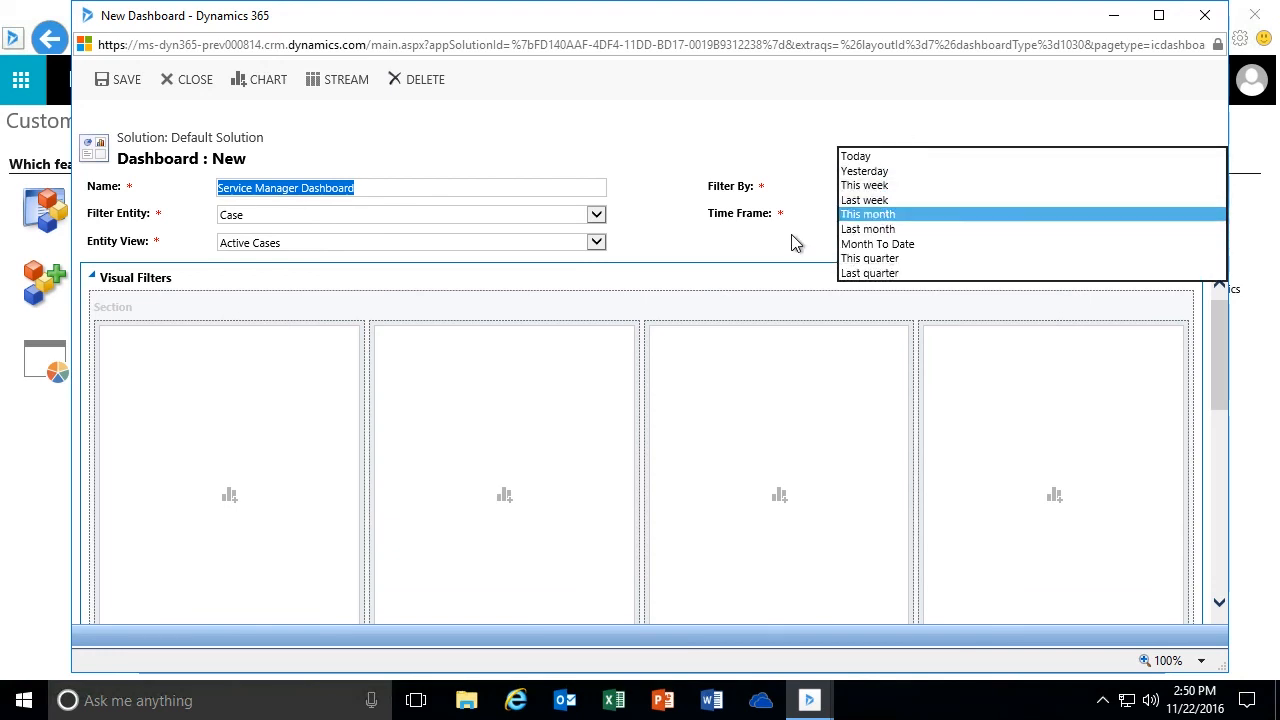
{"action": "left_click", "coordinate": [748, 237]}
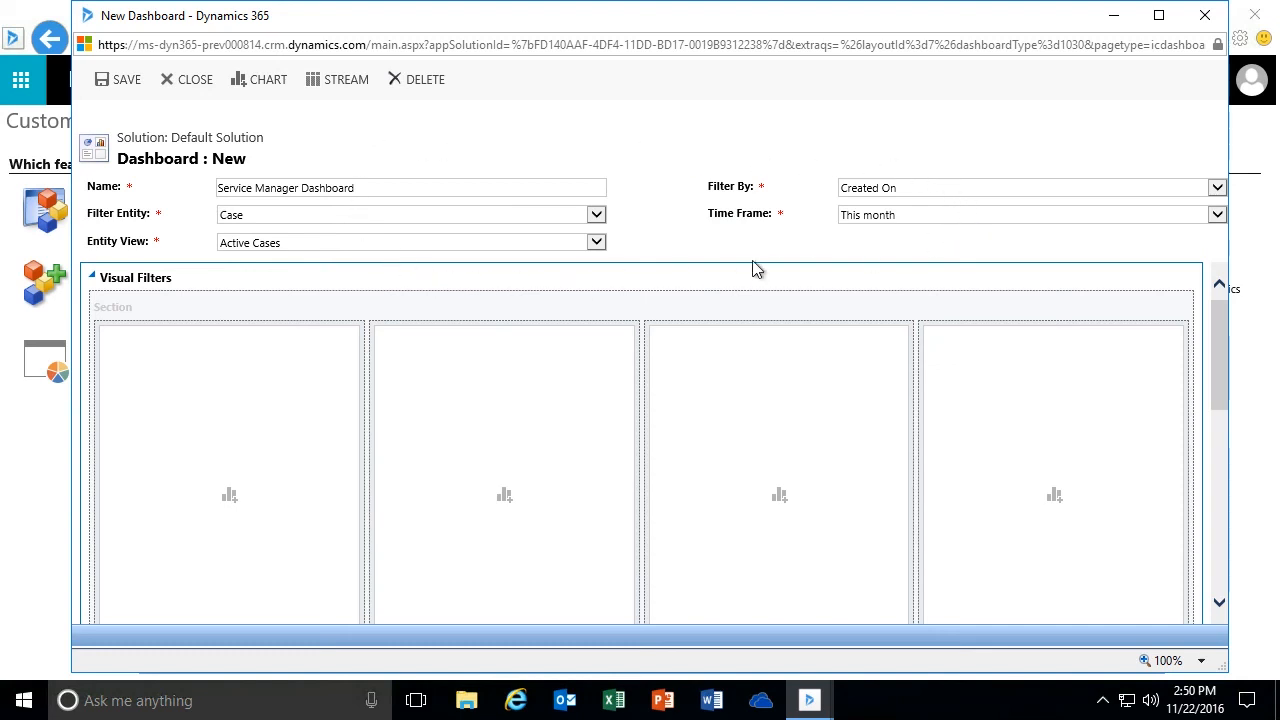
- Examine the Visual Filters and Streams sections of the new dashboard's layout
{"action": "mouse_move", "coordinate": [1220, 323]}
{"action": "left_mouse_down"}
{"action": "mouse_move", "coordinate": [1226, 414]}
{"action": "mouse_move", "coordinate": [1213, 322]}
{"action": "left_mouse_up"}
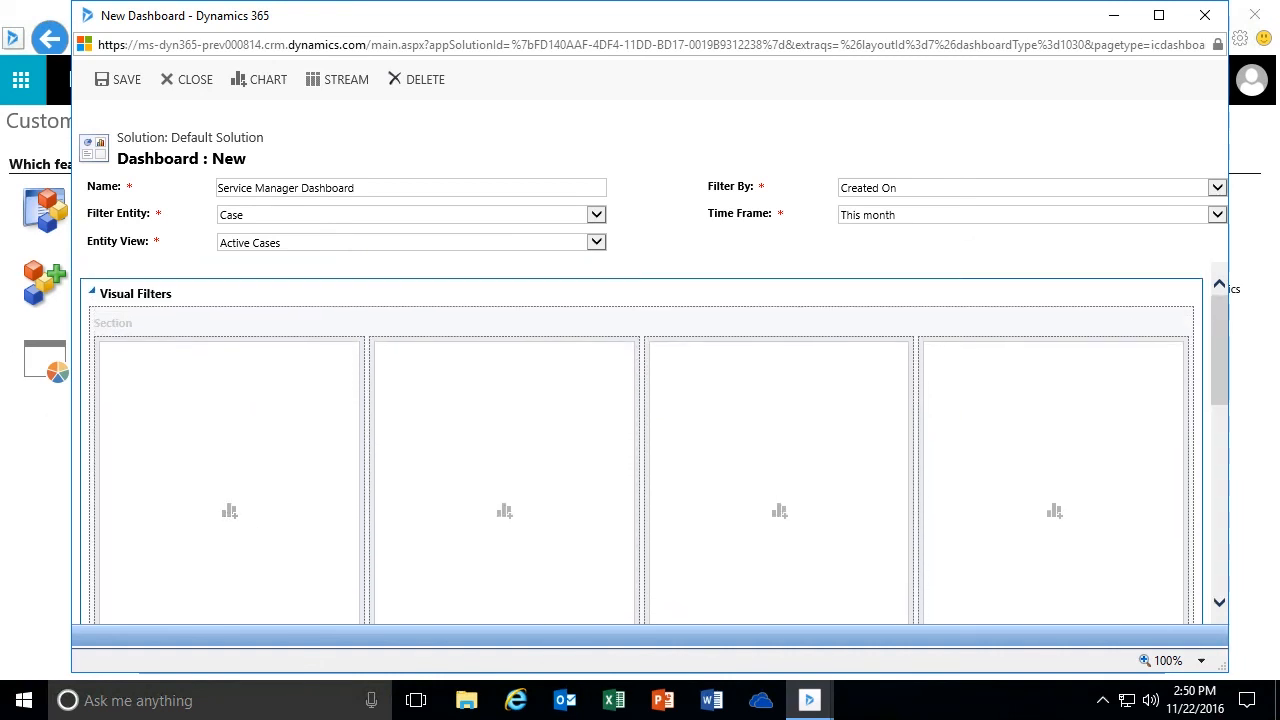
{"action": "left_click_drag", "start_coordinate": [1213, 347], "coordinate": [1217, 497]}
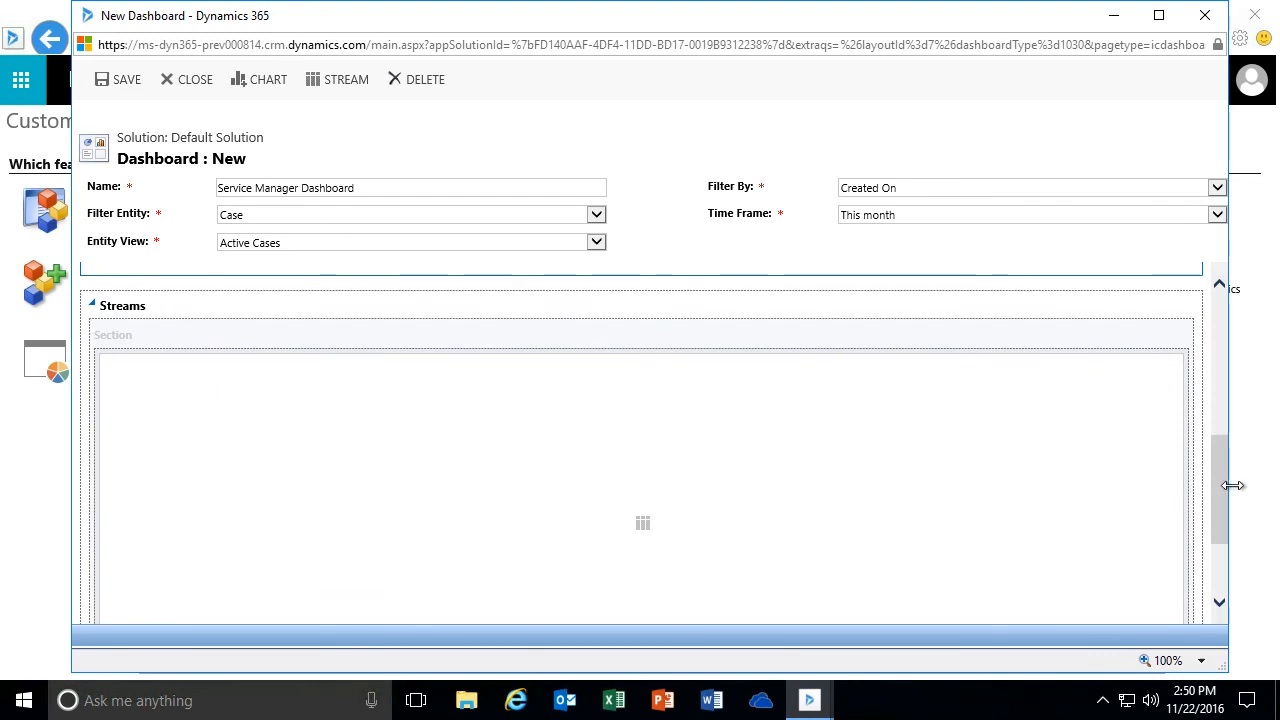
{"action": "left_click_drag", "start_coordinate": [1219, 480], "coordinate": [1225, 375]}
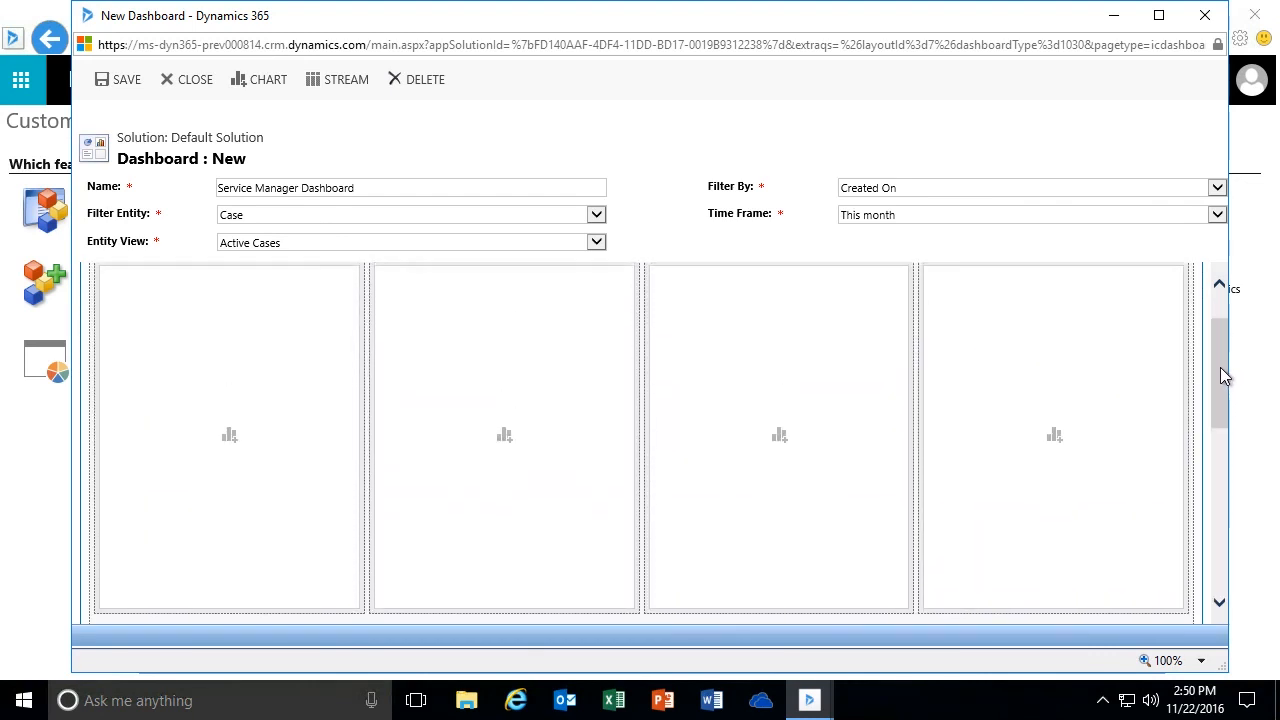
{"action": "left_click_drag", "start_coordinate": [1215, 375], "coordinate": [1216, 349]}
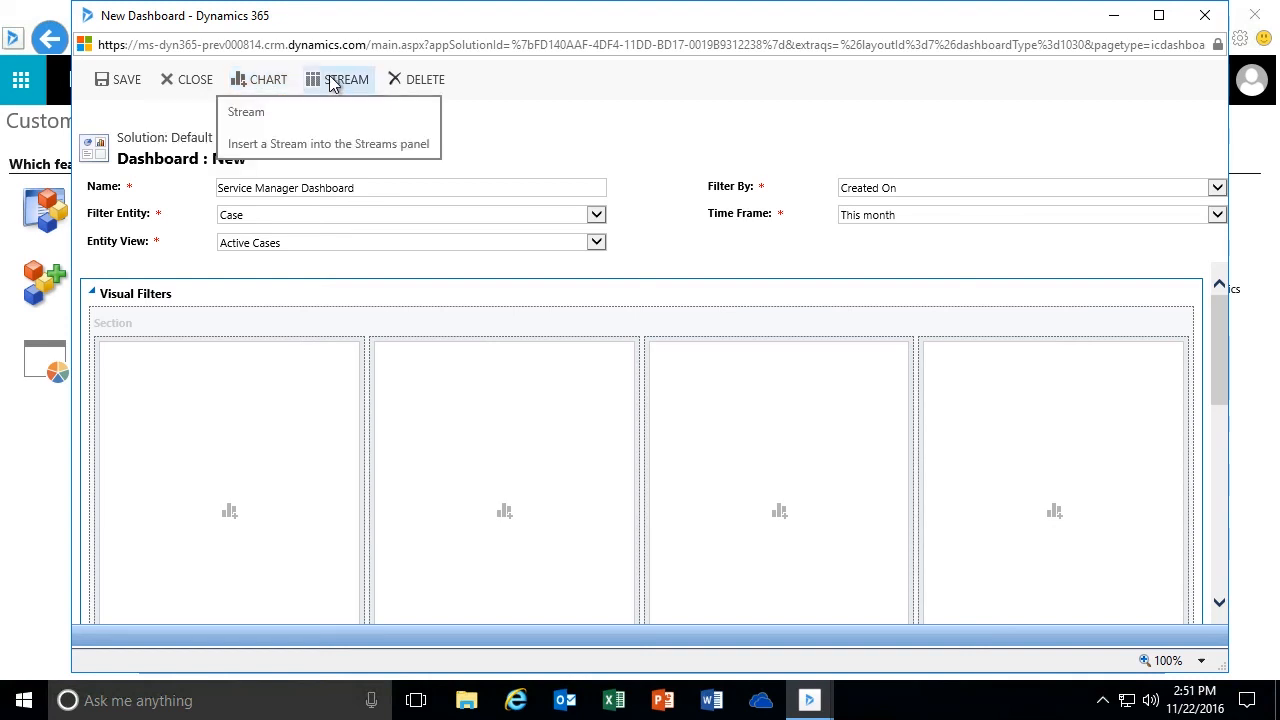
{"action": "scroll", "coordinate": [309, 378], "scroll_direction": "down", "scroll_amount": 1}
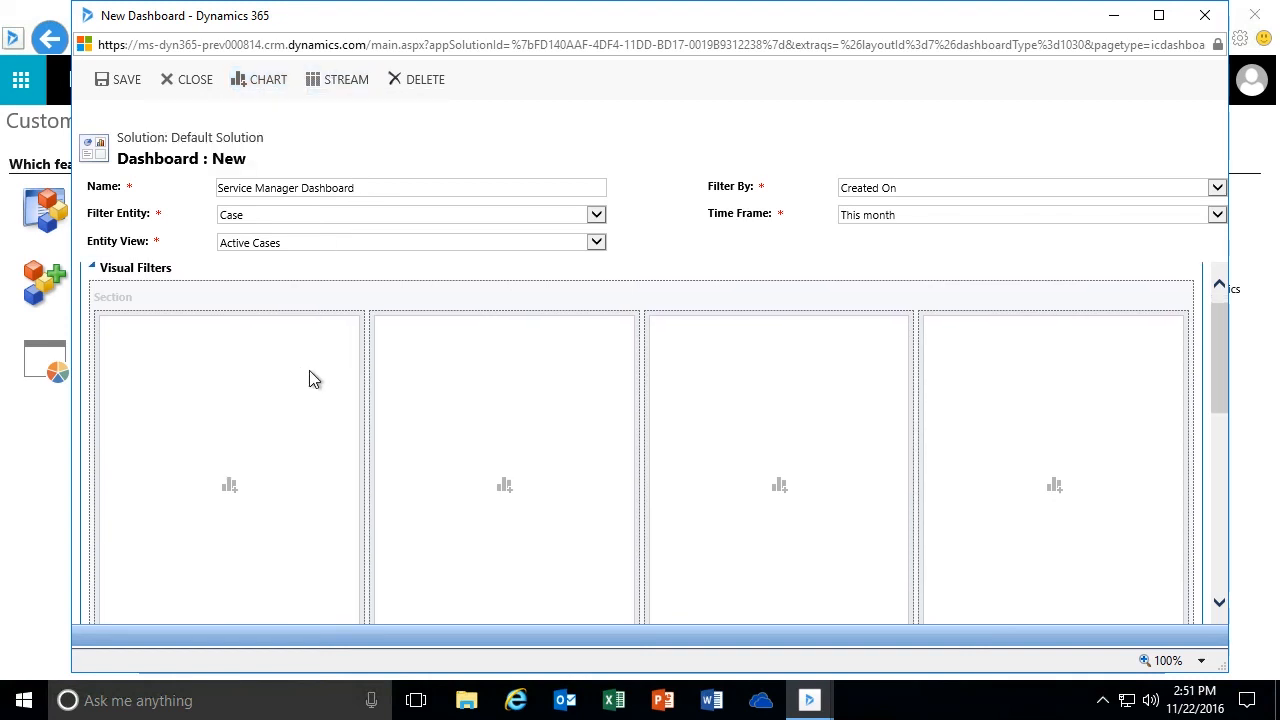
{"action": "scroll", "coordinate": [257, 463], "scroll_direction": "down", "scroll_amount": 3}
{"action": "scroll", "coordinate": [259, 466], "scroll_direction": "up", "scroll_amount": 1}
{"action": "scroll", "coordinate": [259, 466], "scroll_direction": "down", "scroll_amount": 3}
{"action": "scroll", "coordinate": [259, 466], "scroll_direction": "up", "scroll_amount": 4}
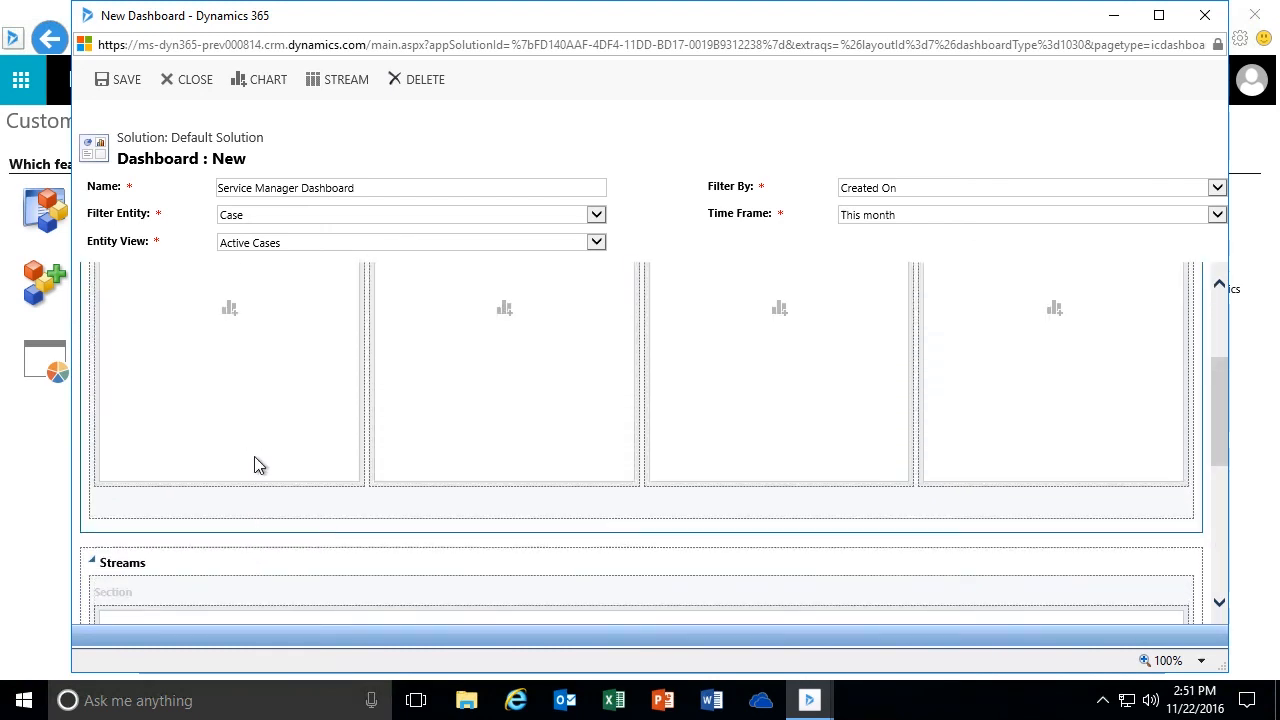
- Add the Cases By Priority (Per Owner) chart for Active Cases to the first visual filter slot
{"action": "scroll", "coordinate": [259, 466], "scroll_direction": "up", "scroll_amount": 3}
{"action": "scroll", "coordinate": [257, 465], "scroll_direction": "up", "scroll_amount": 1}
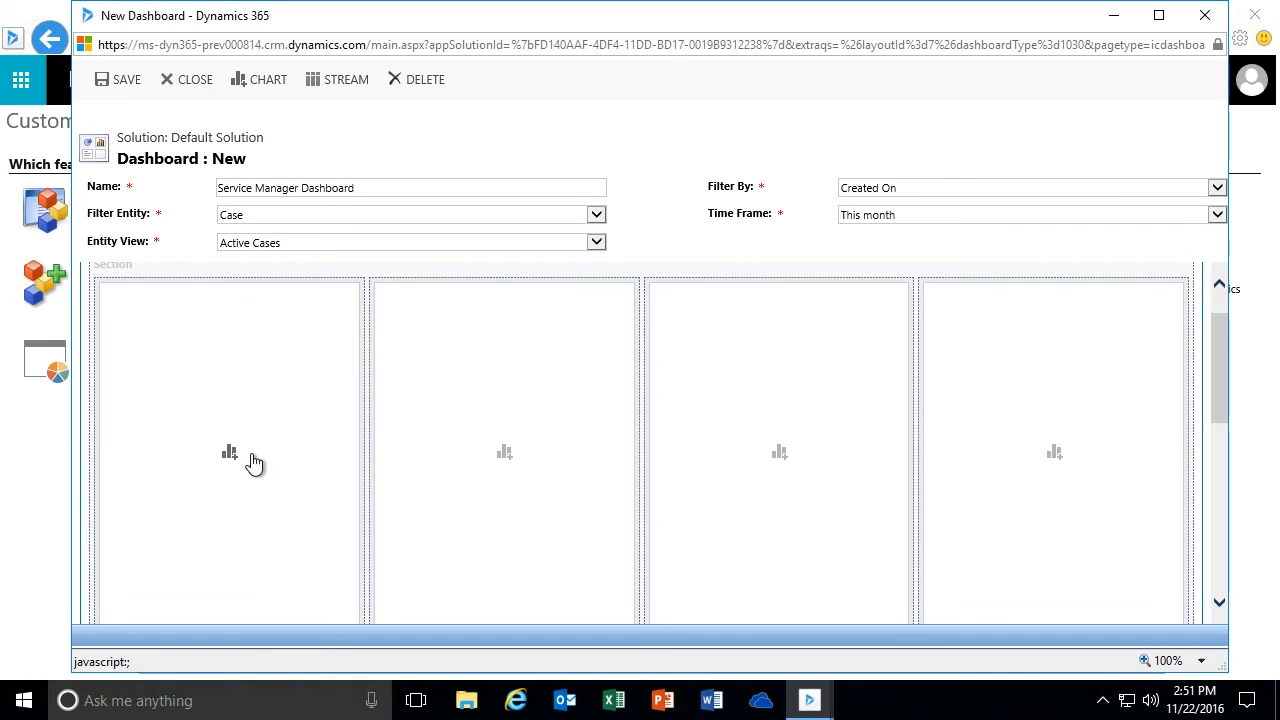
{"action": "left_click", "coordinate": [230, 455]}
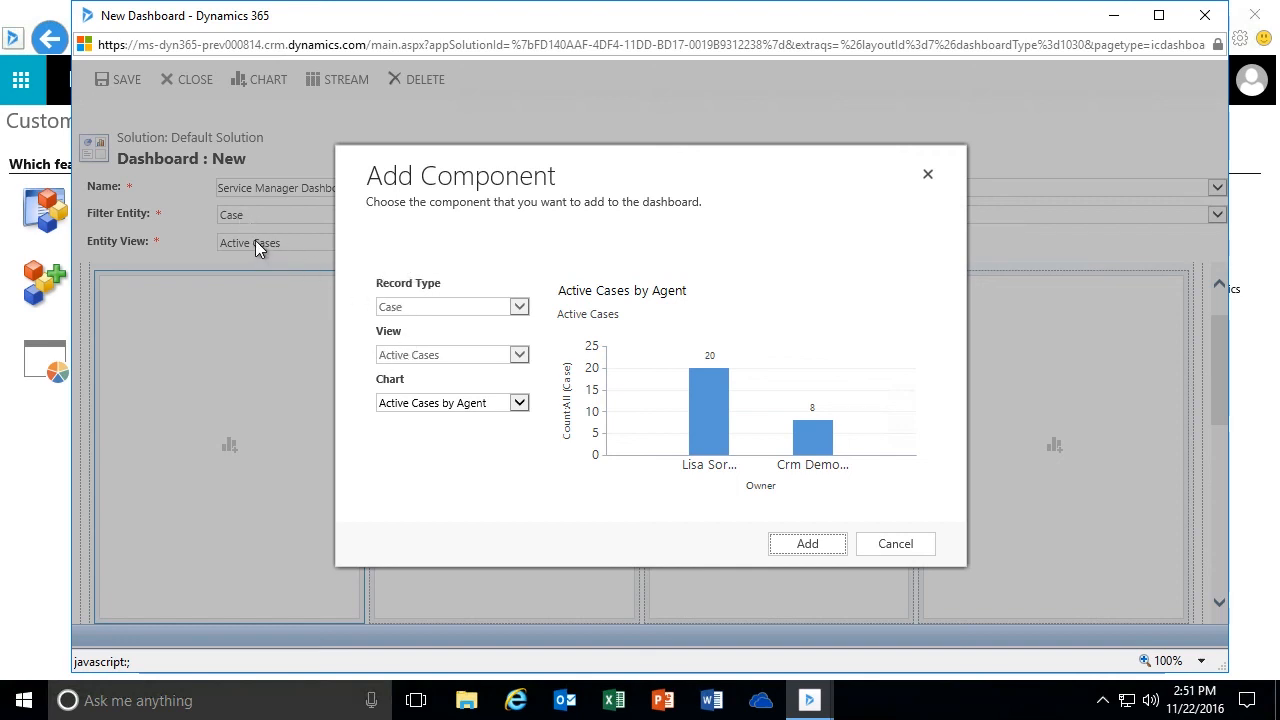
{"action": "left_click", "coordinate": [519, 403]}
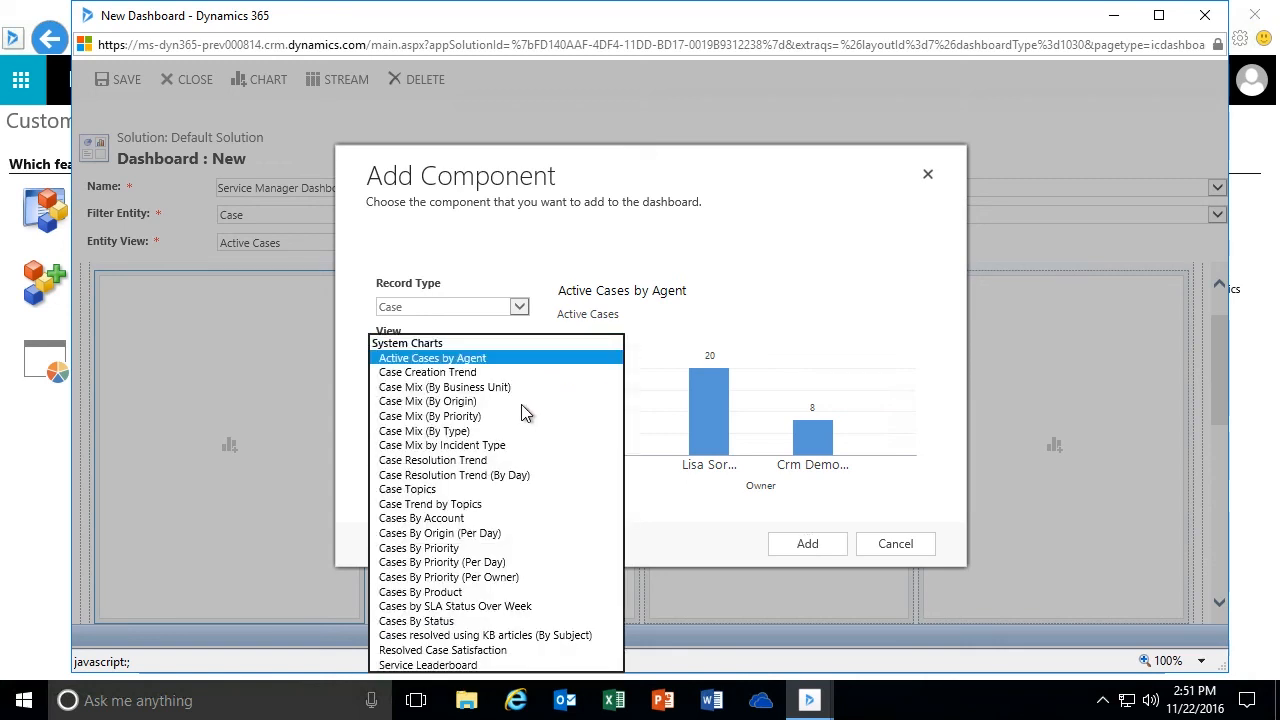
{"action": "left_click", "coordinate": [527, 577]}
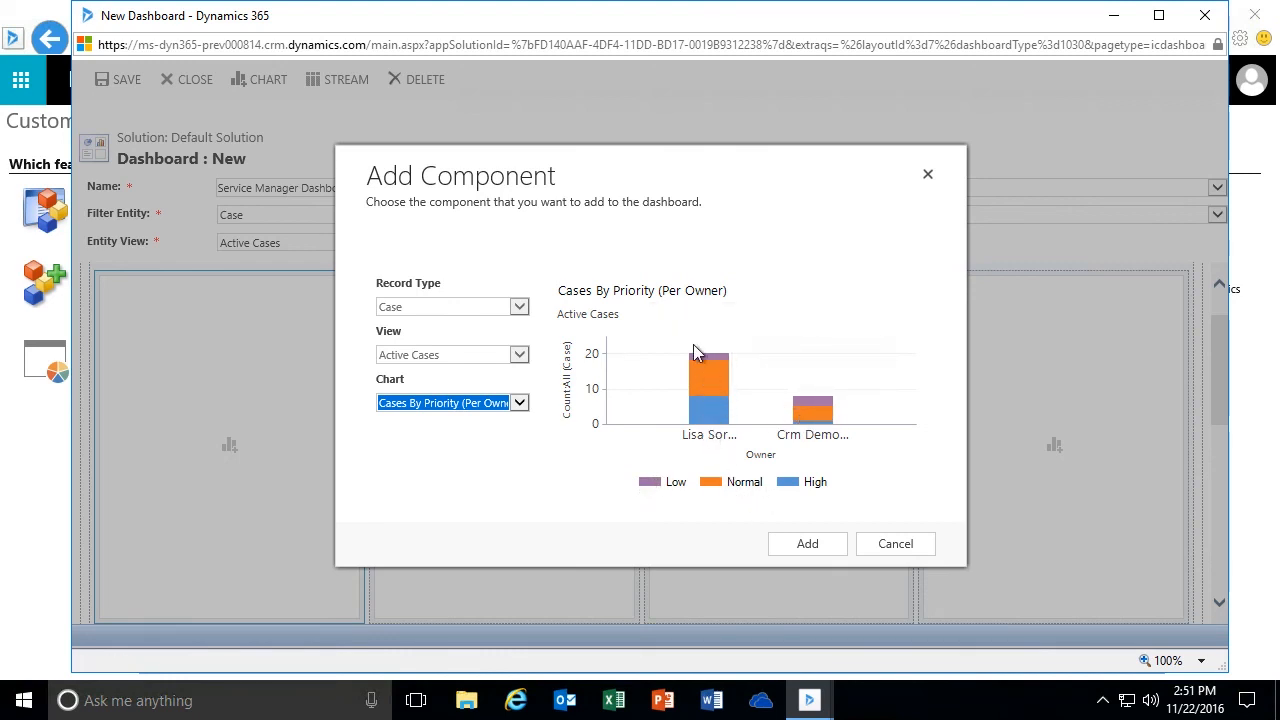
{"action": "left_click", "coordinate": [812, 549]}
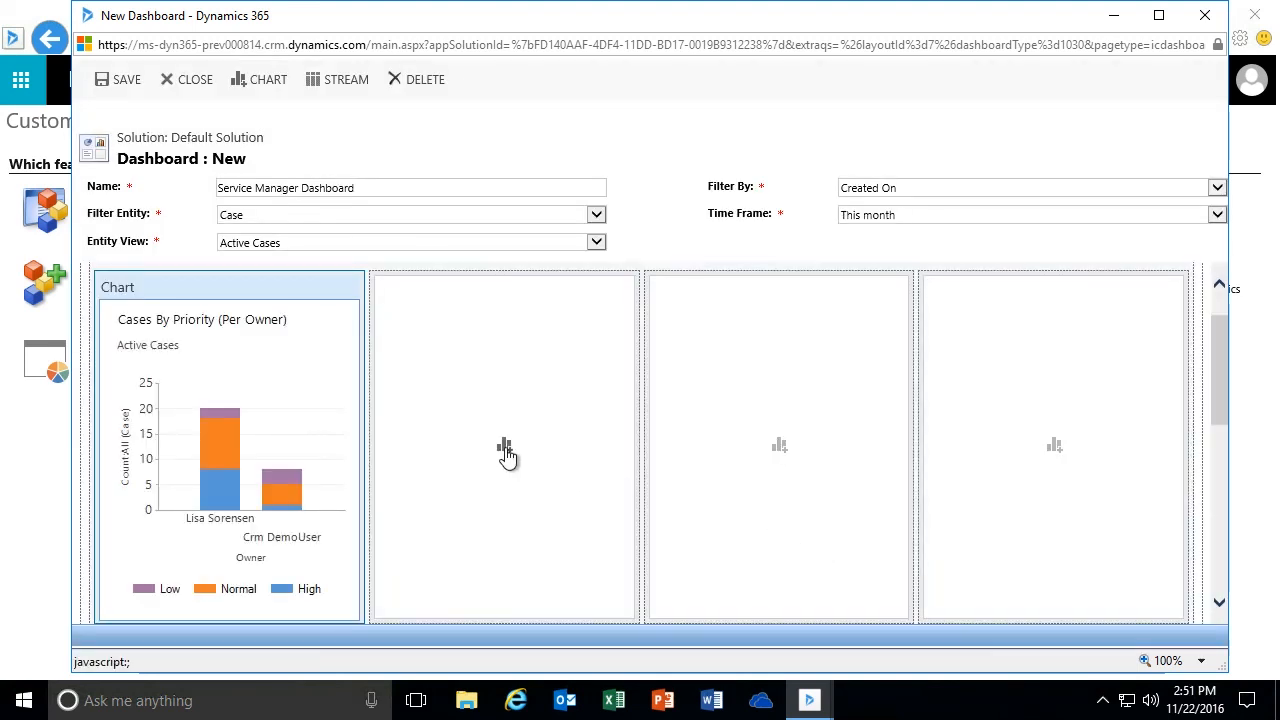
- Add the Case Mix (By Type) chart to the second visual filter slot
{"action": "left_click", "coordinate": [505, 448]}
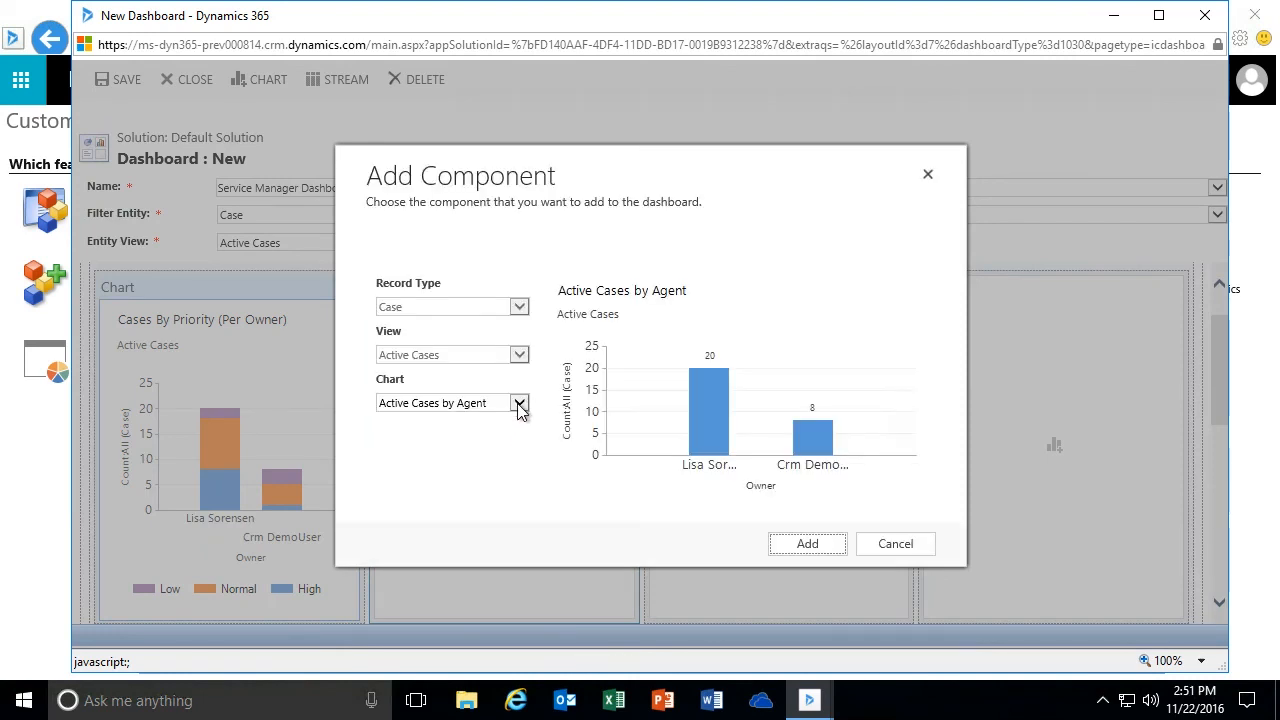
{"action": "left_click", "coordinate": [518, 404]}
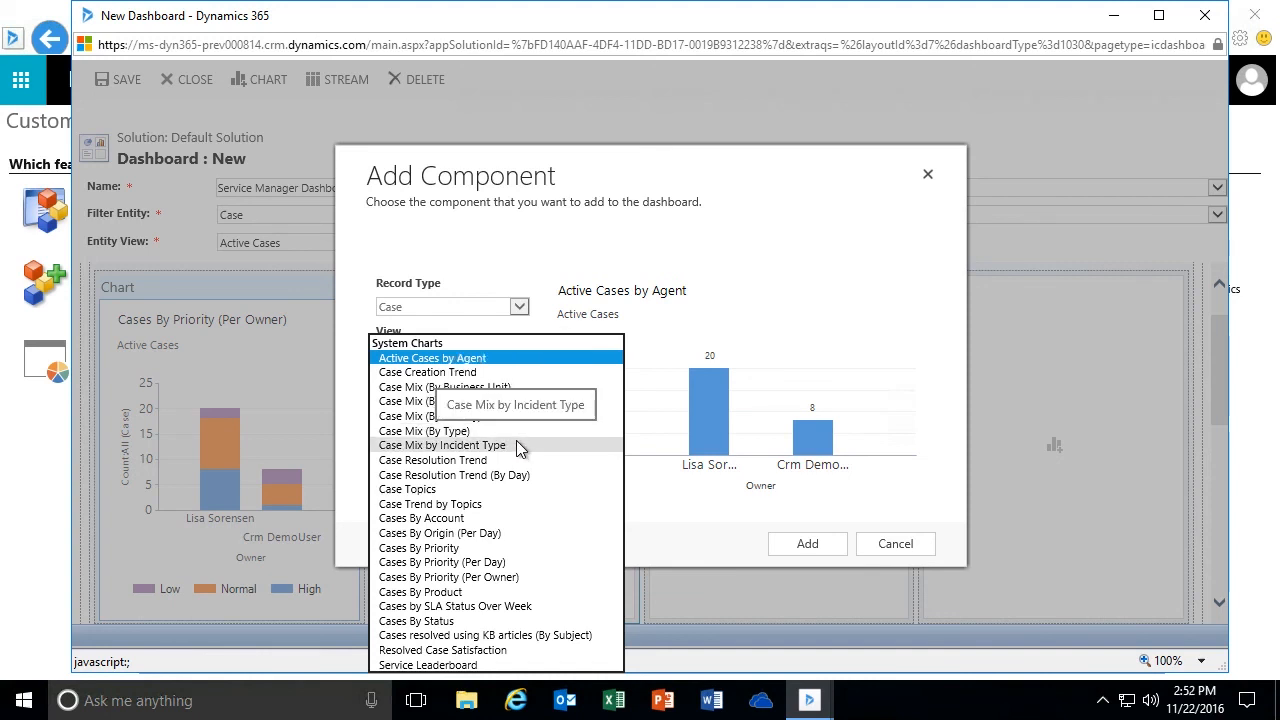
{"action": "left_click", "coordinate": [507, 432]}
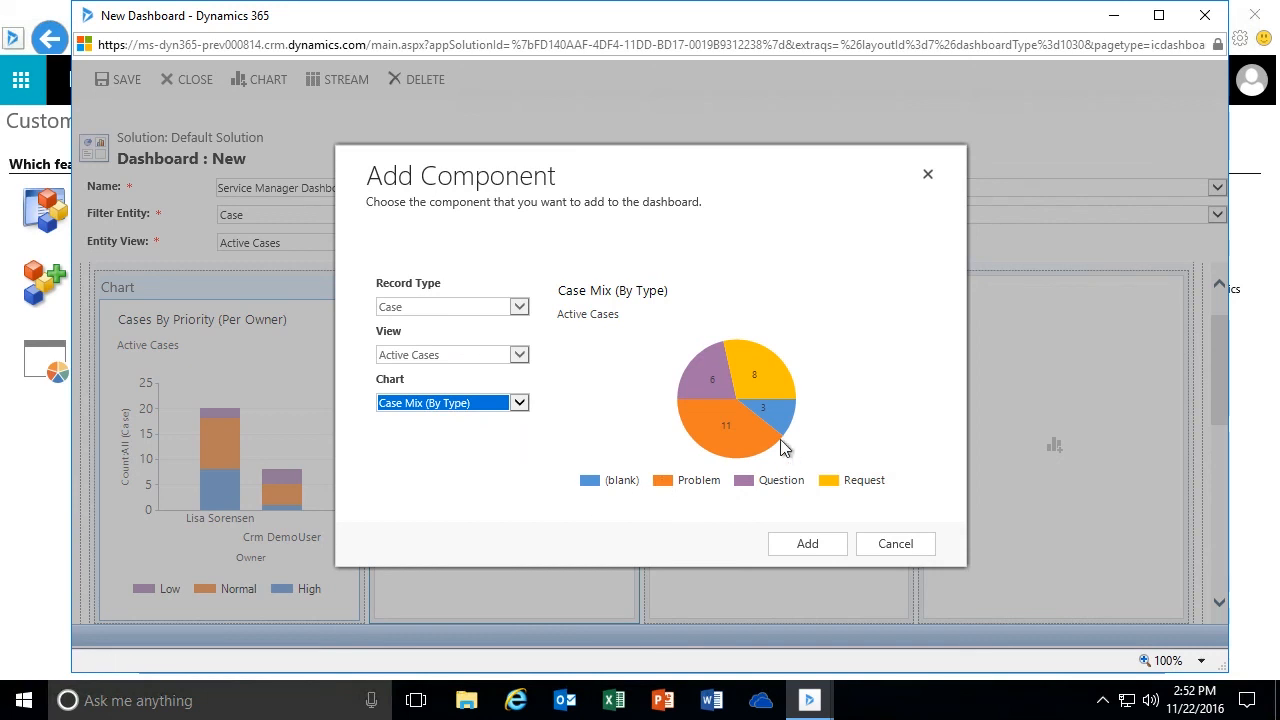
{"action": "left_click", "coordinate": [801, 549]}
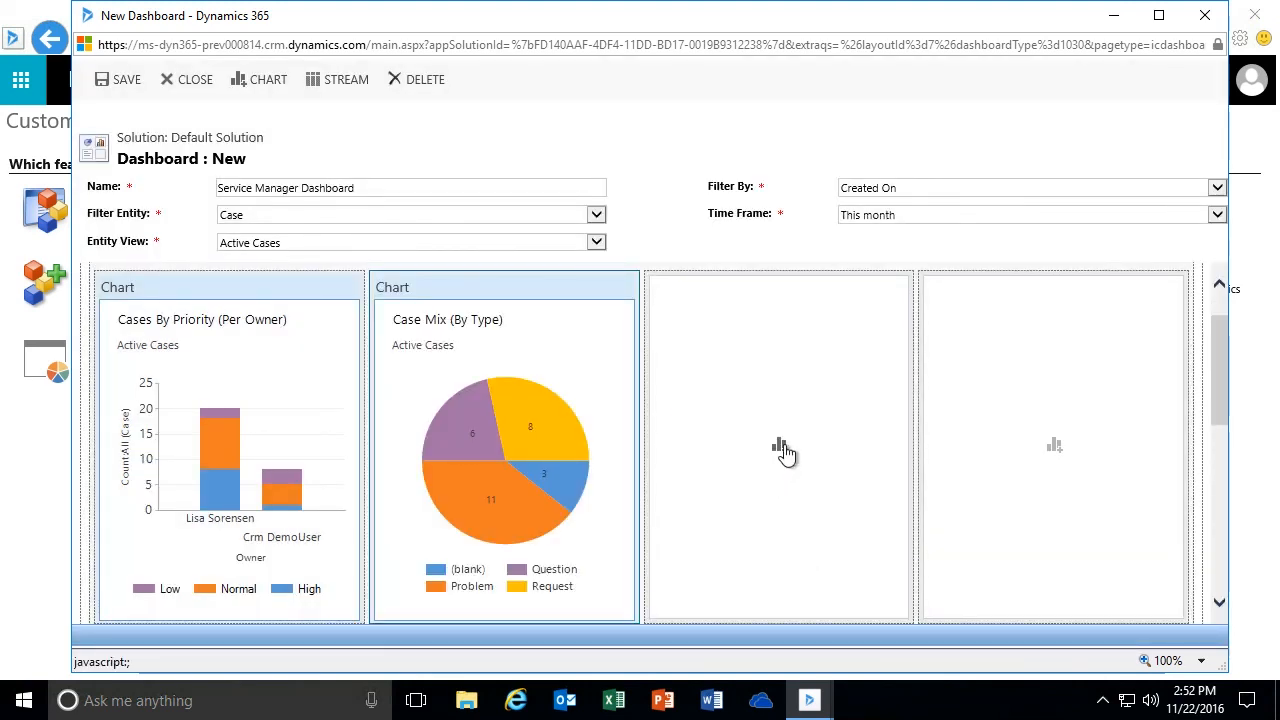
- Preview several charts for the third visual filter slot, including Case Mix by Incident Type, Case Mix (By Business Unit), Case Creation Trend and Active Cases by Agent
{"action": "left_click", "coordinate": [779, 449]}
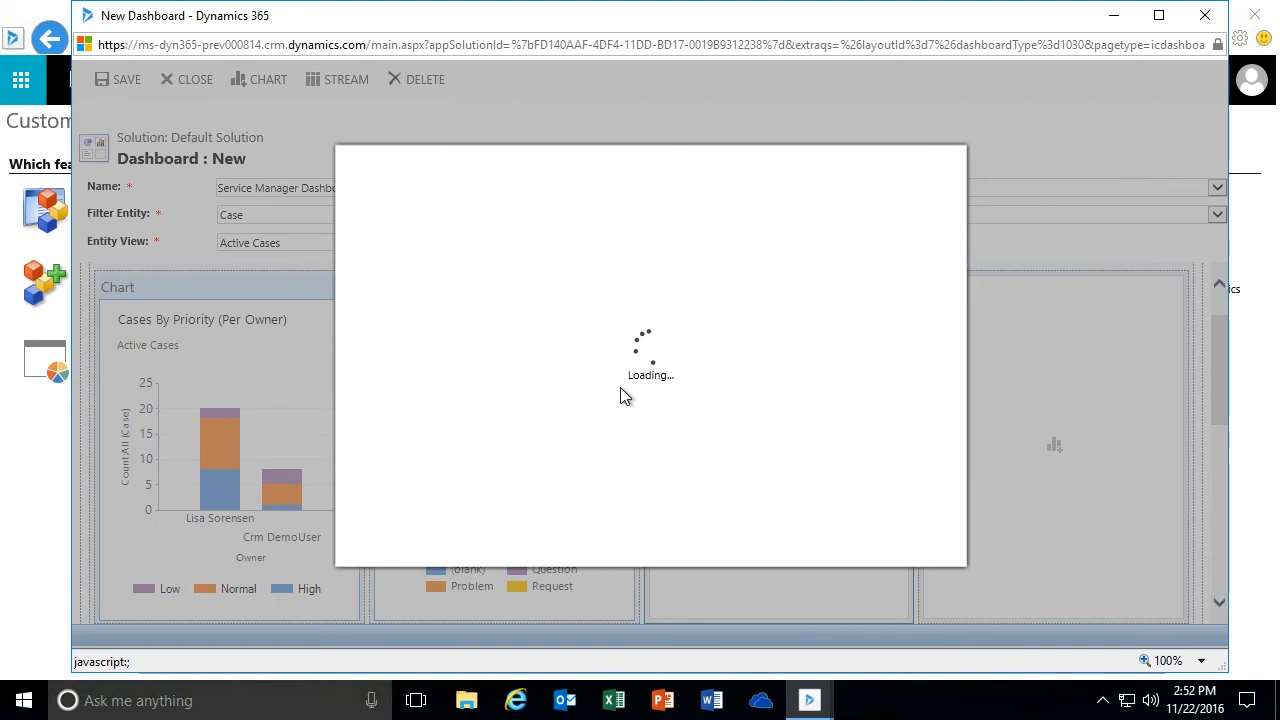
{"action": "left_click", "coordinate": [524, 404]}
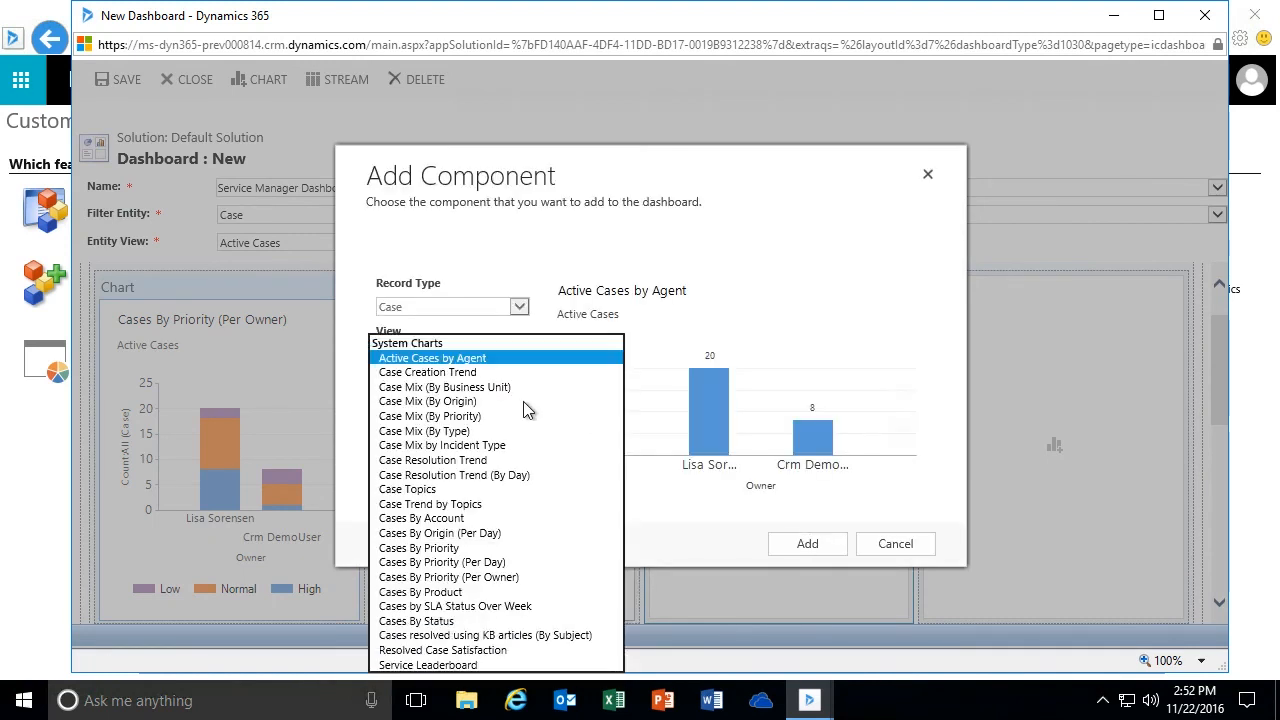
{"action": "left_click", "coordinate": [464, 420]}
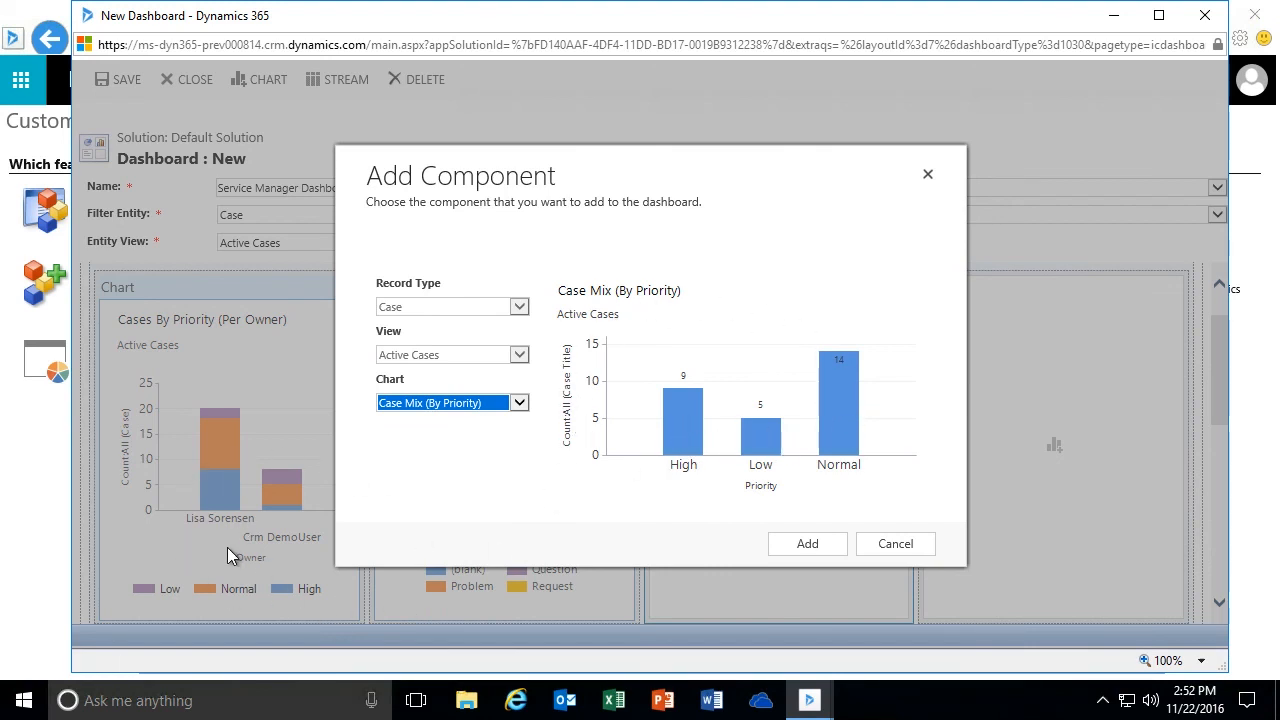
{"action": "left_click", "coordinate": [519, 403]}
{"action": "left_click", "coordinate": [517, 418]}
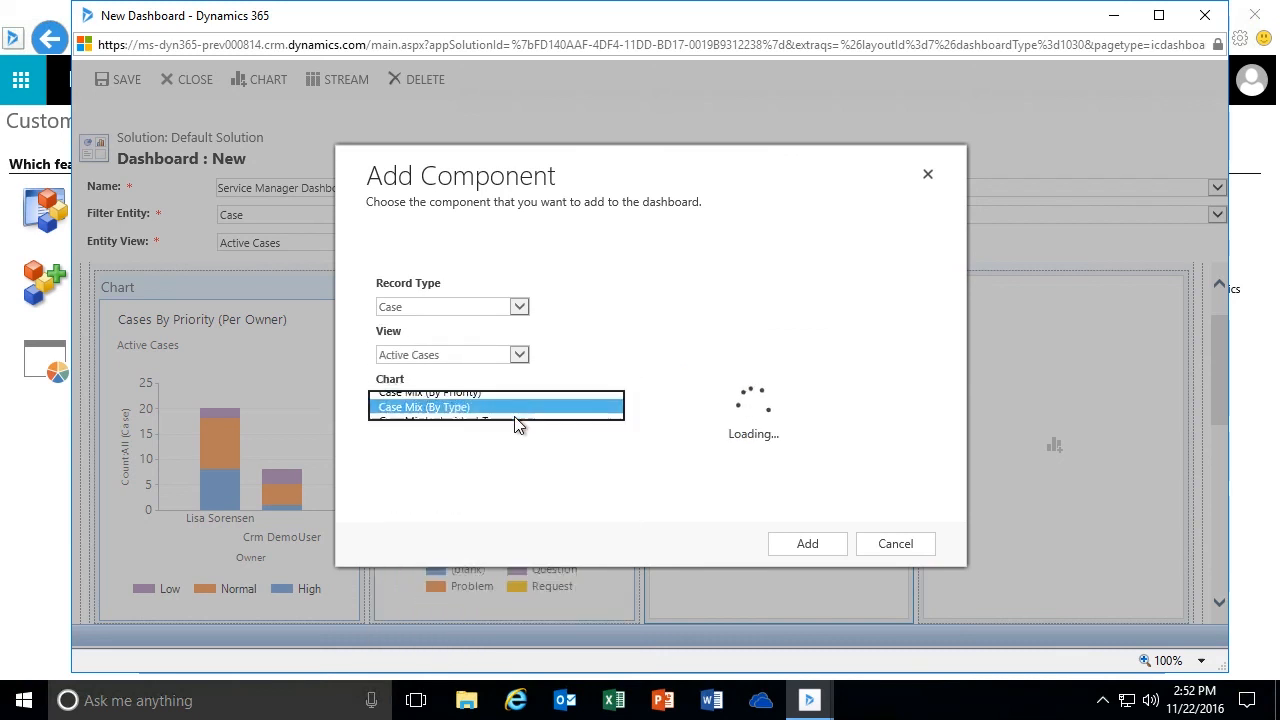
{"action": "left_click", "coordinate": [519, 402]}
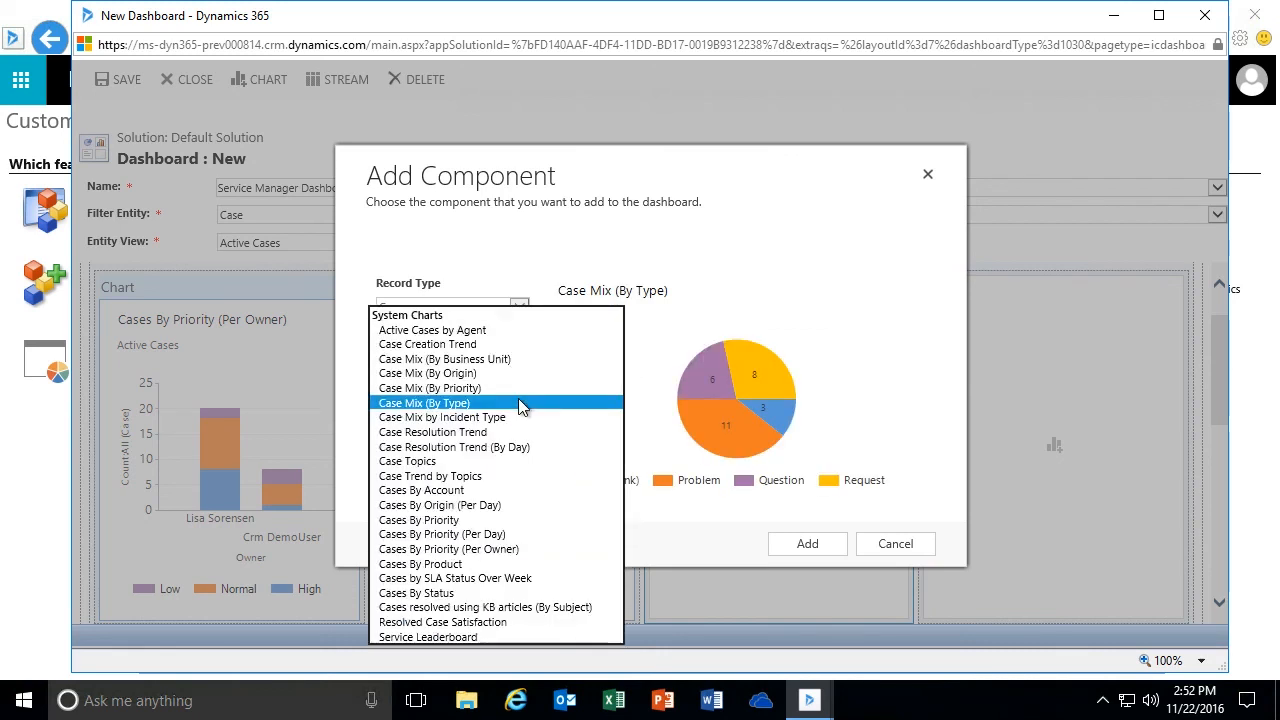
{"action": "left_click", "coordinate": [513, 420]}
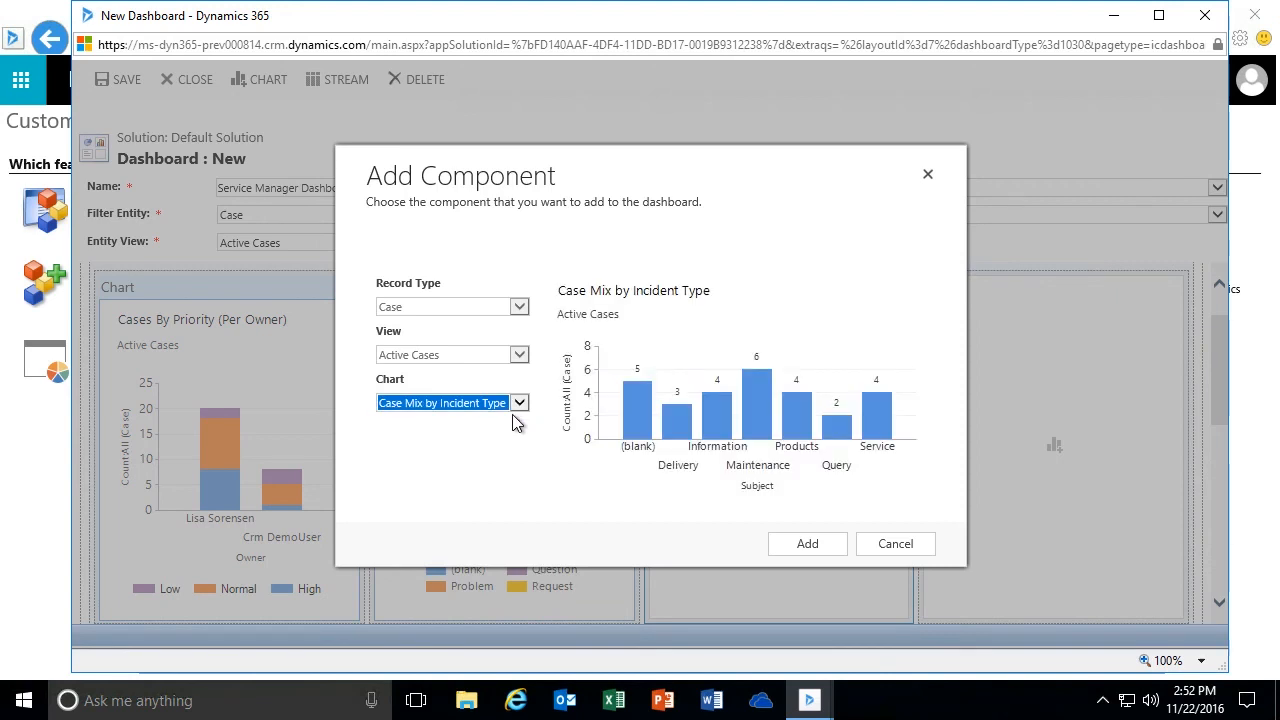
{"action": "left_click", "coordinate": [519, 402]}
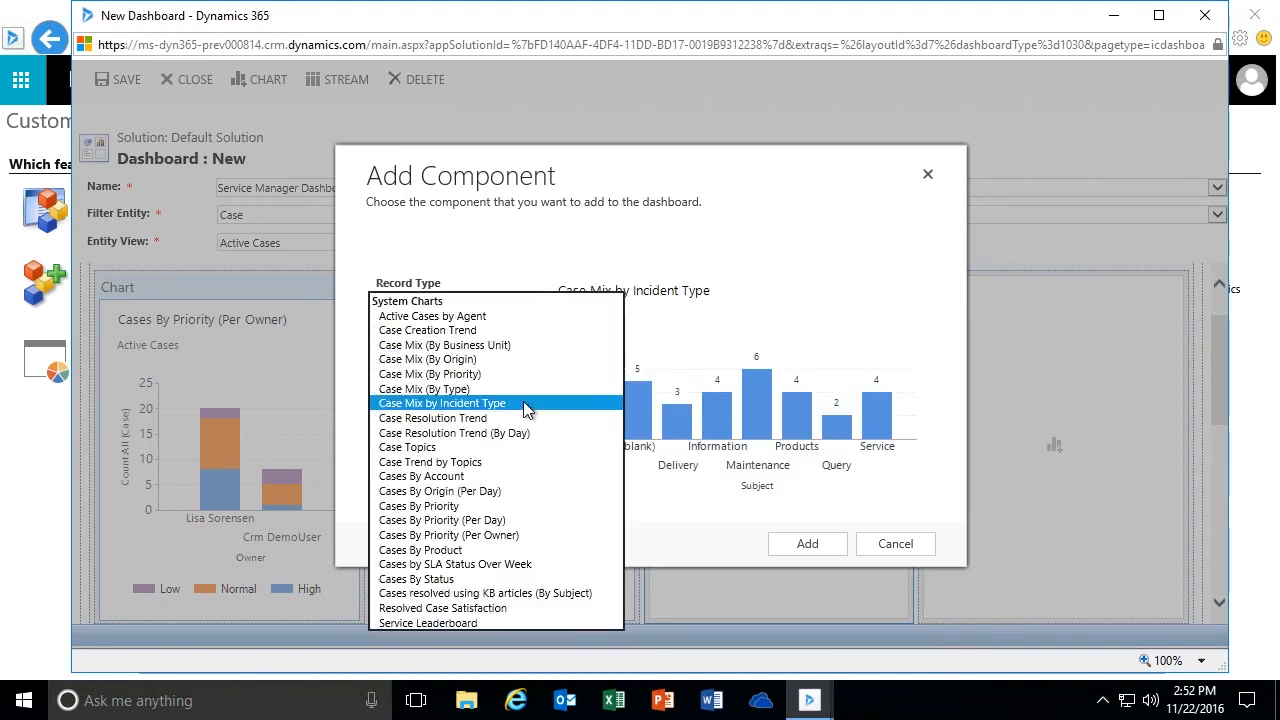
{"action": "left_click", "coordinate": [477, 352]}
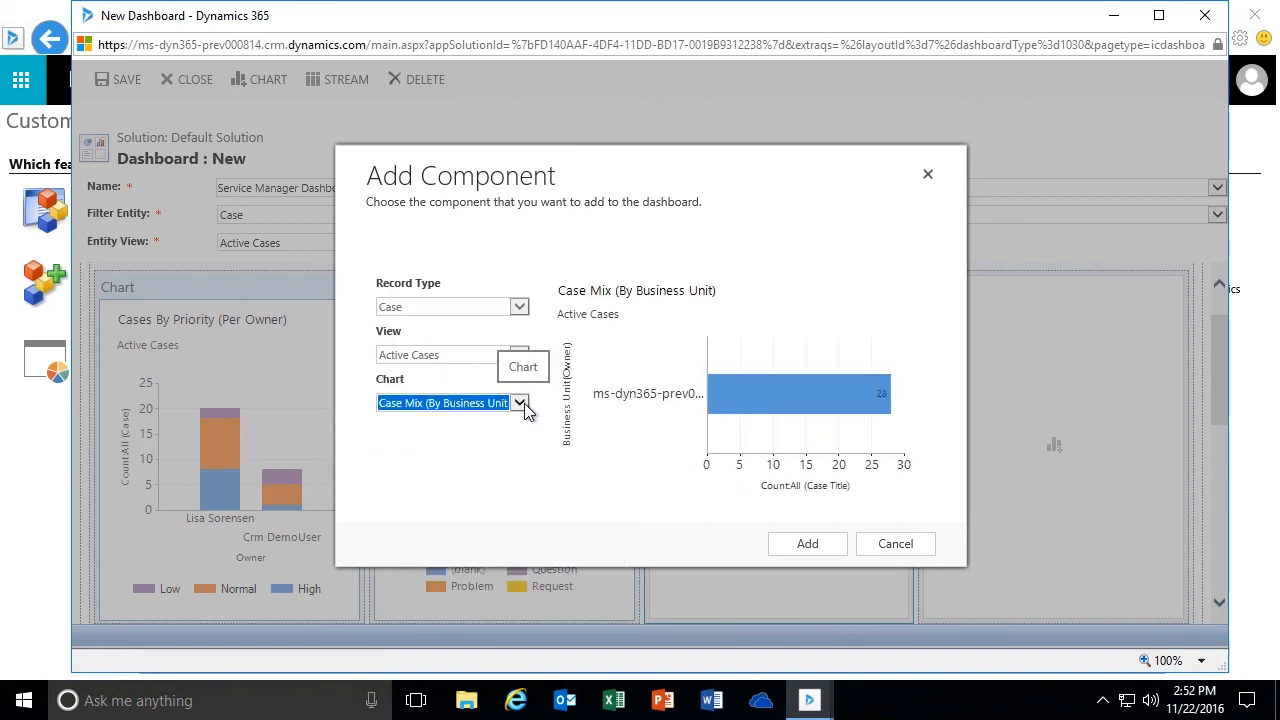
{"action": "left_click", "coordinate": [520, 402]}
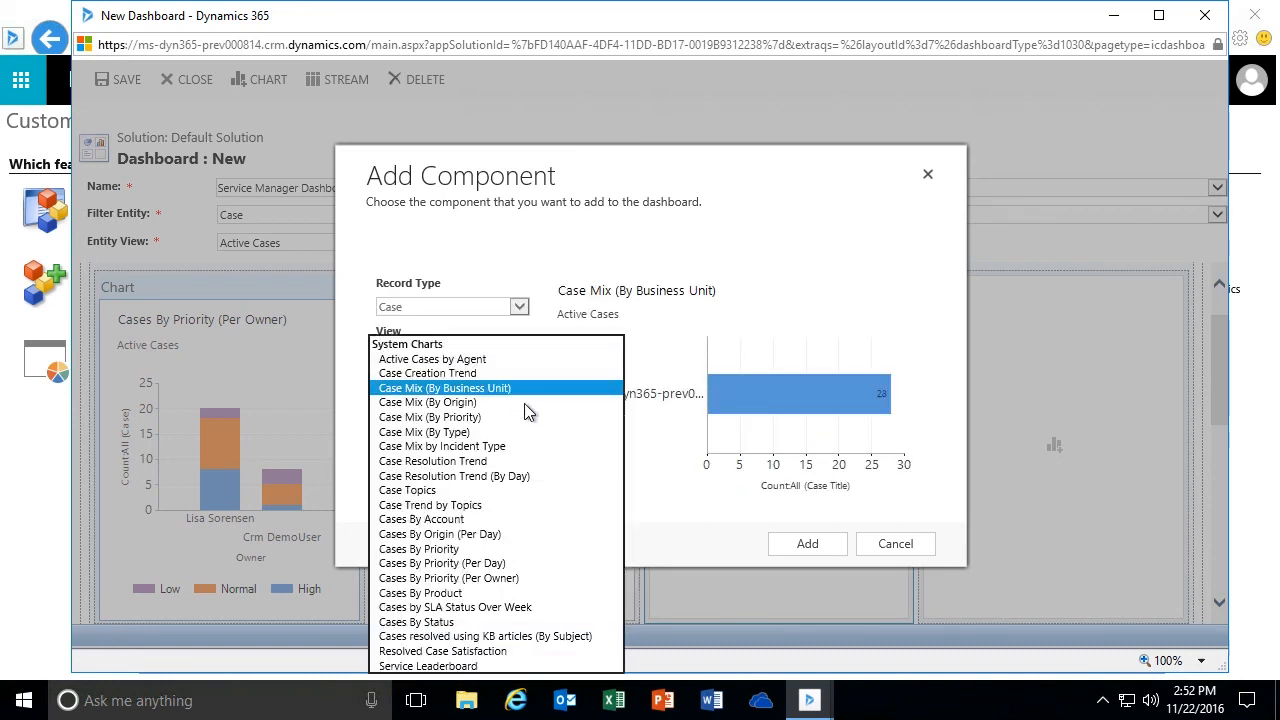
{"action": "left_click", "coordinate": [482, 374]}
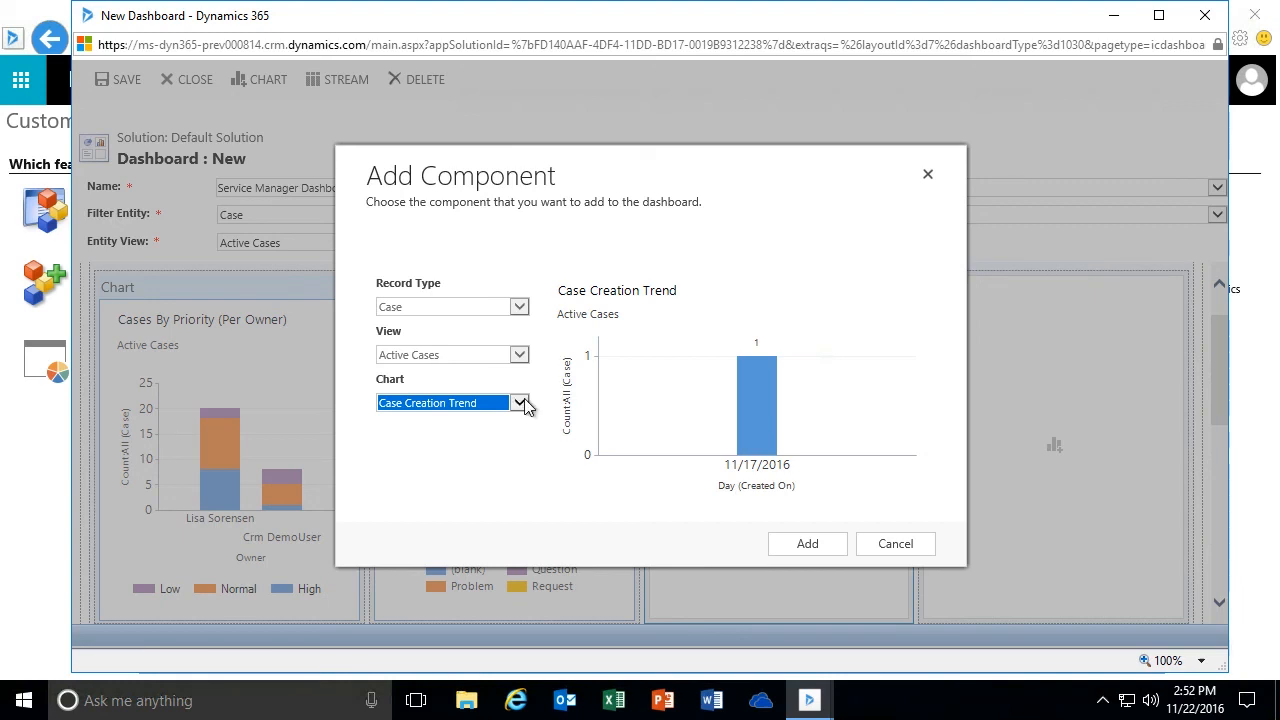
{"action": "left_click", "coordinate": [520, 402]}
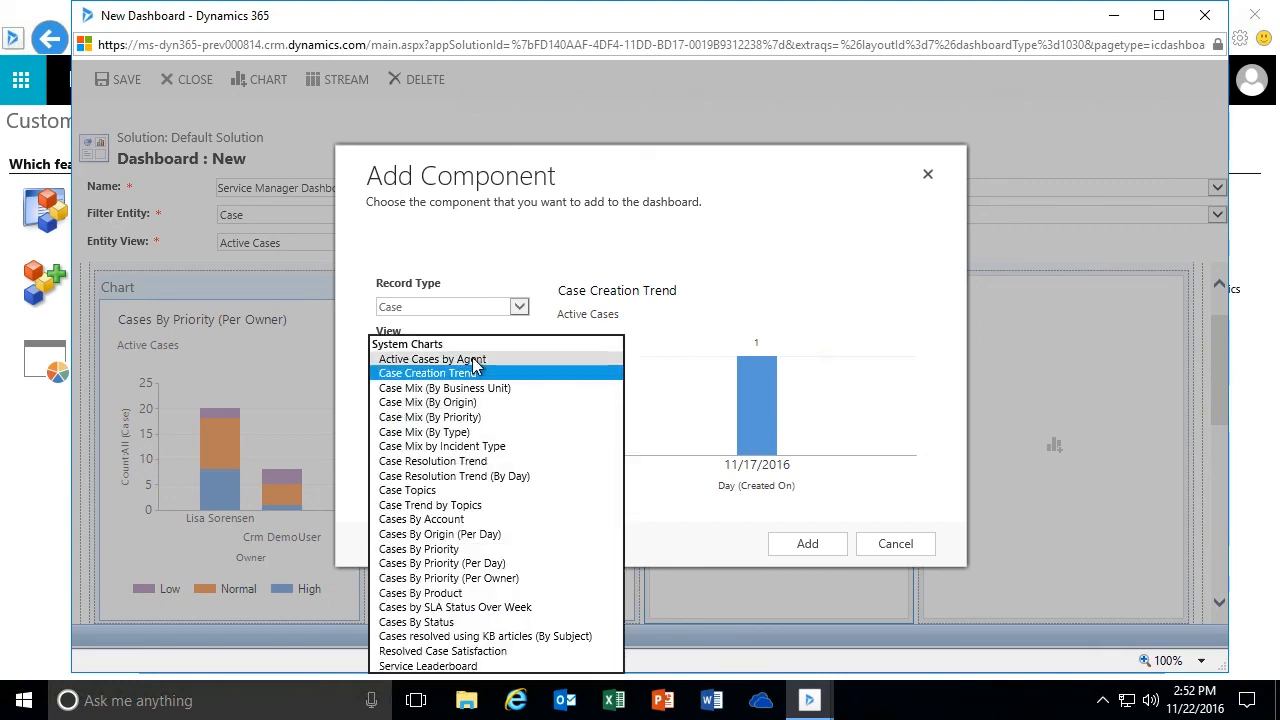
{"action": "left_click", "coordinate": [473, 360]}
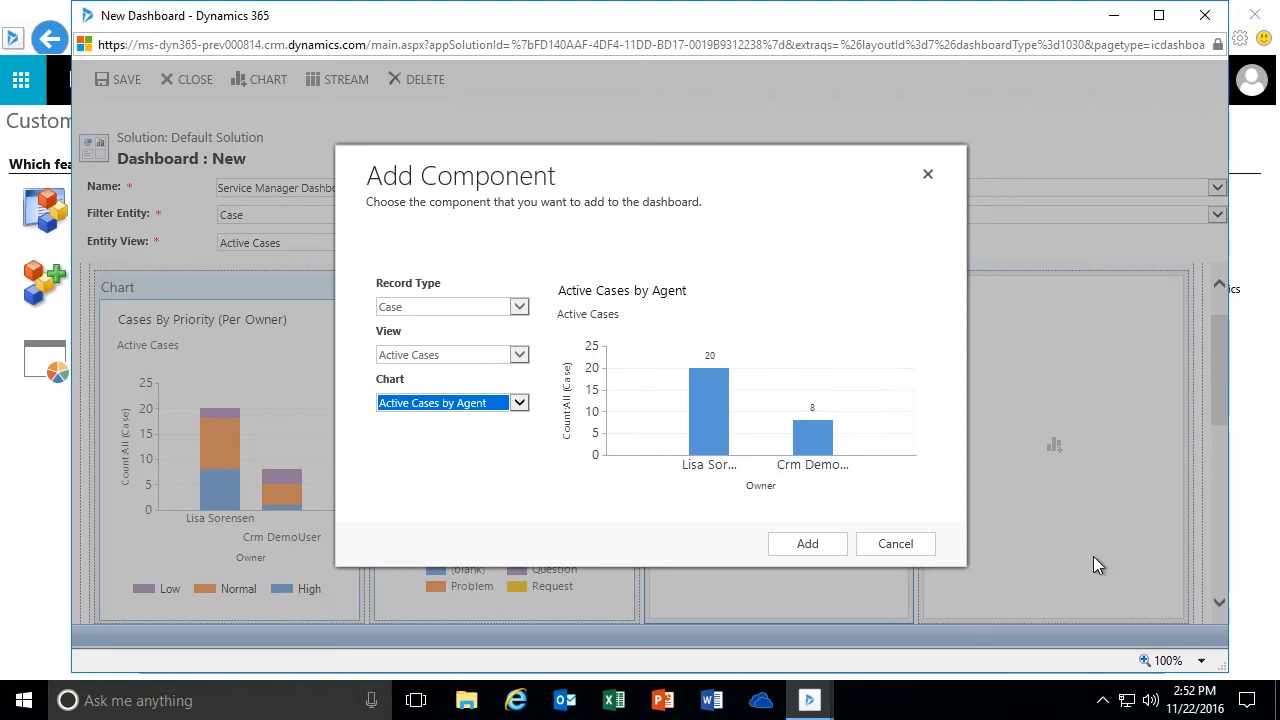
- Choose the Case Mix (By Priority) chart and add it to the third visual filter slot
{"action": "left_click", "coordinate": [519, 403]}
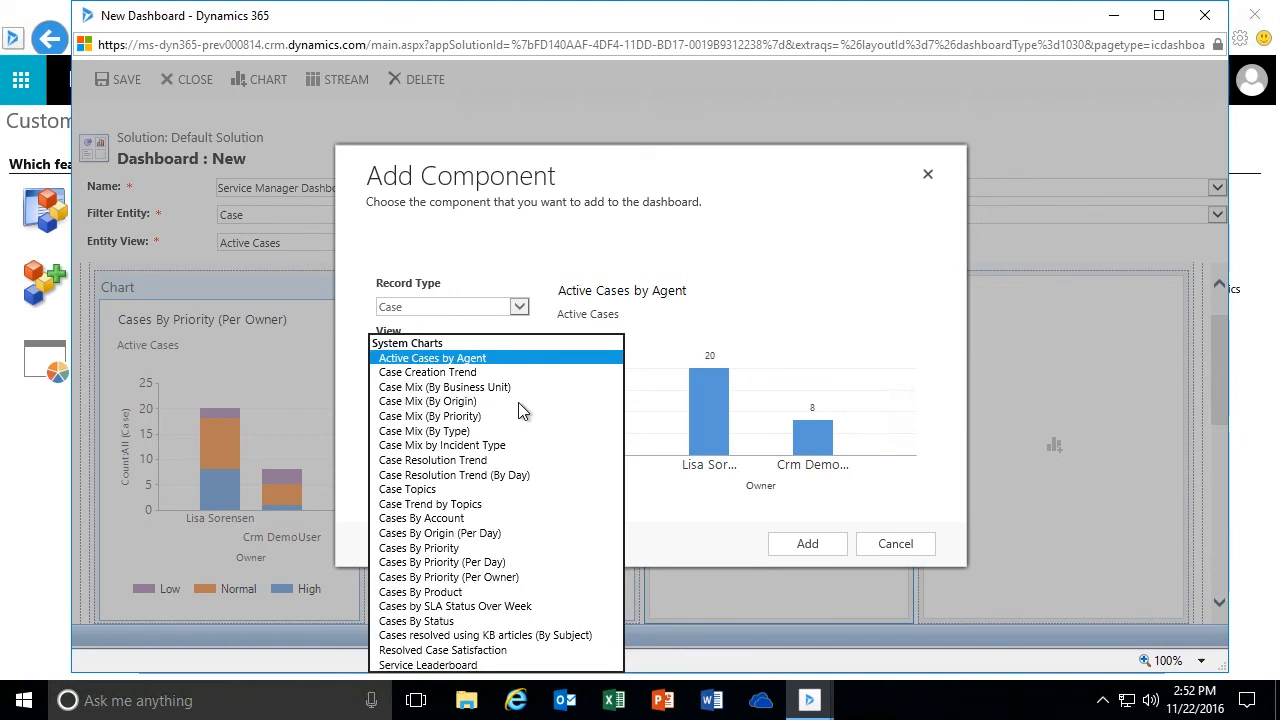
{"action": "left_click", "coordinate": [515, 416]}
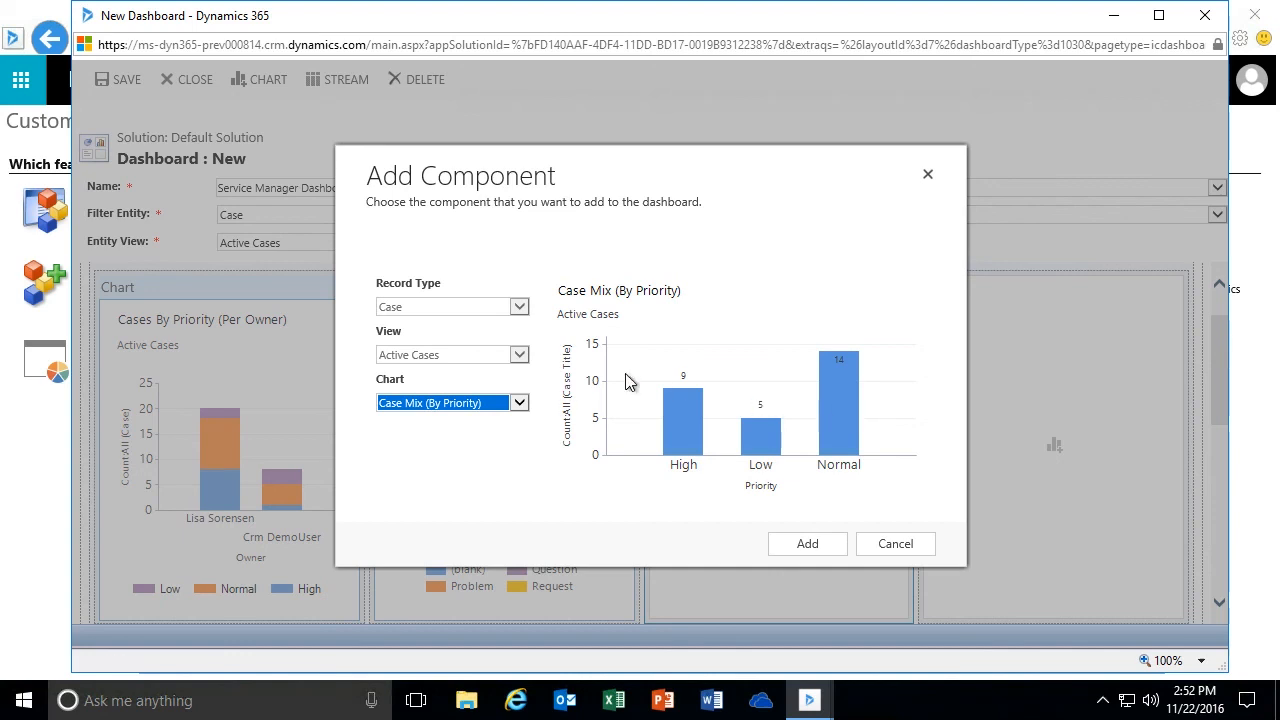
{"action": "left_click", "coordinate": [822, 550]}
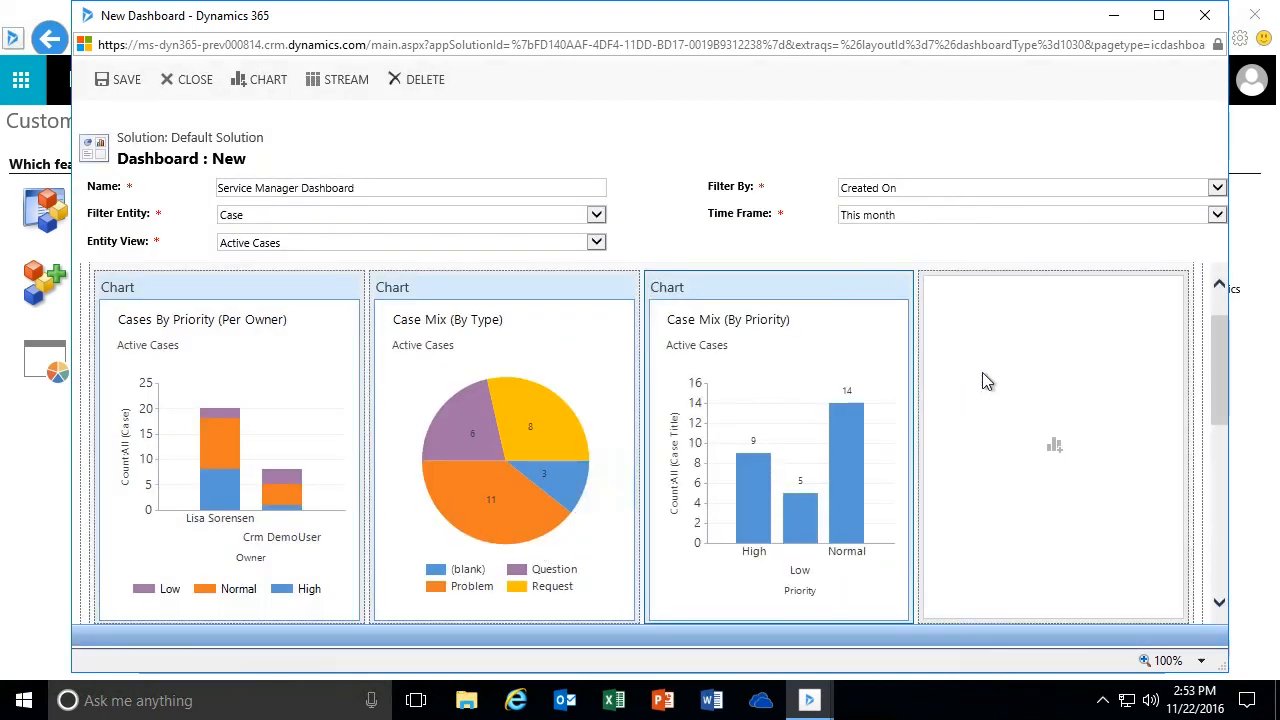
- Preview the two Case Resolution Trend charts for the fourth visual filter slot, and add the Service Leaderboard chart there instead
{"action": "left_click", "coordinate": [1055, 447]}
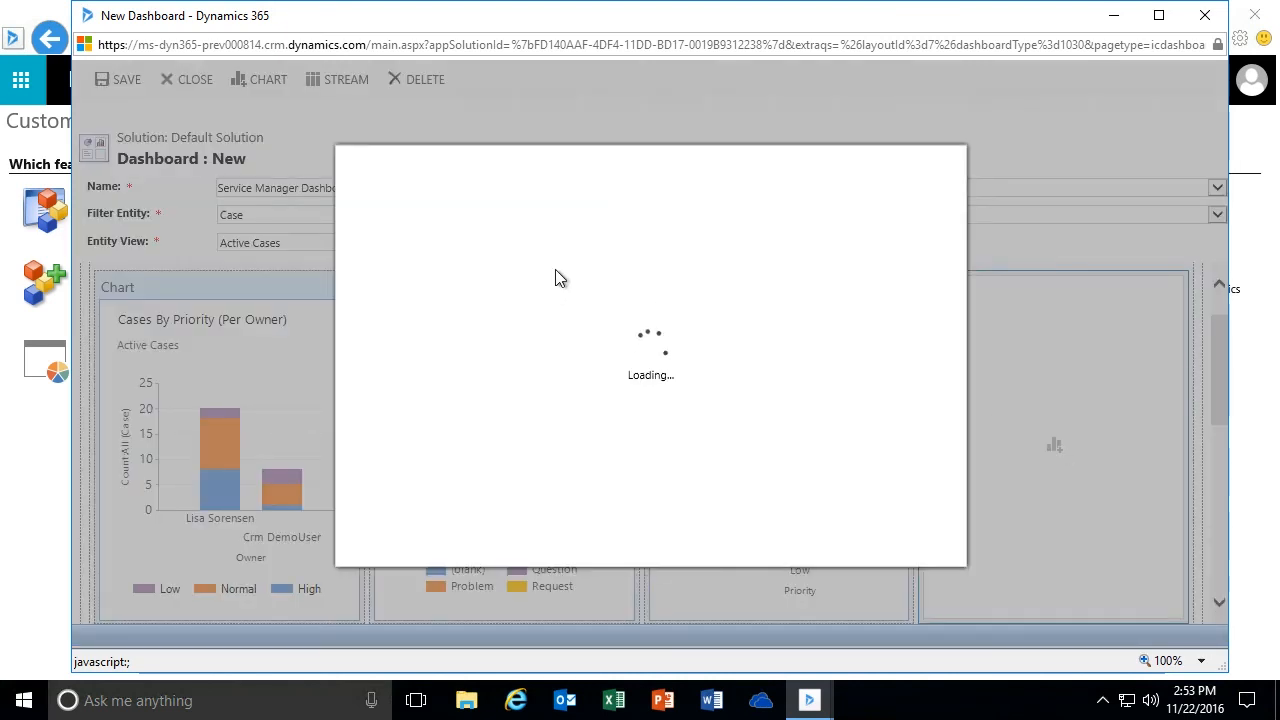
{"action": "left_click", "coordinate": [520, 404]}
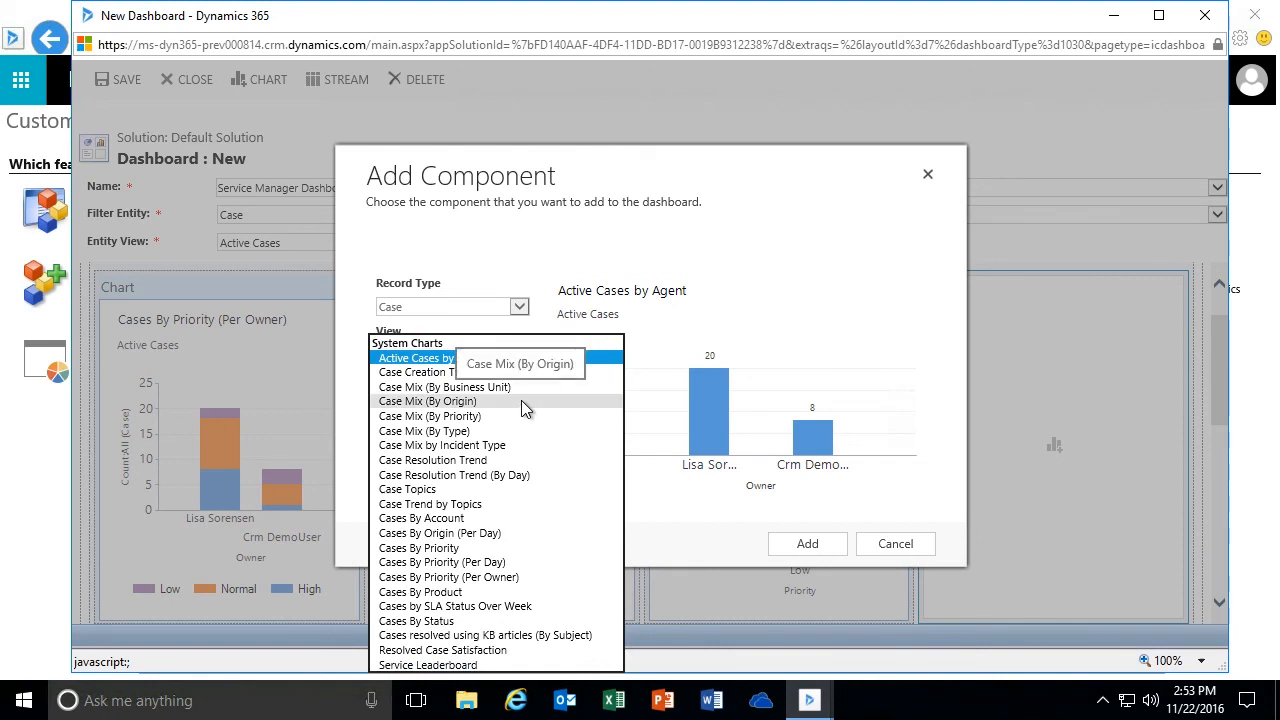
{"action": "left_click", "coordinate": [527, 460]}
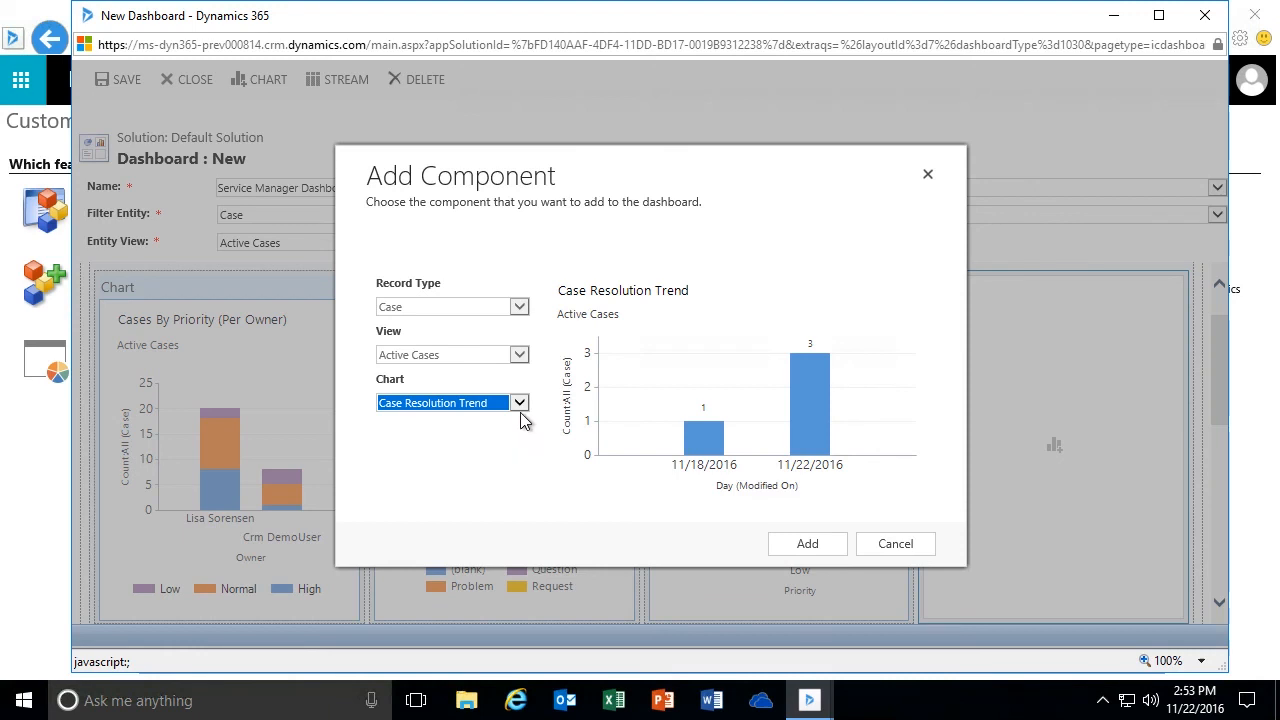
{"action": "left_click", "coordinate": [519, 403]}
{"action": "left_click", "coordinate": [521, 419]}
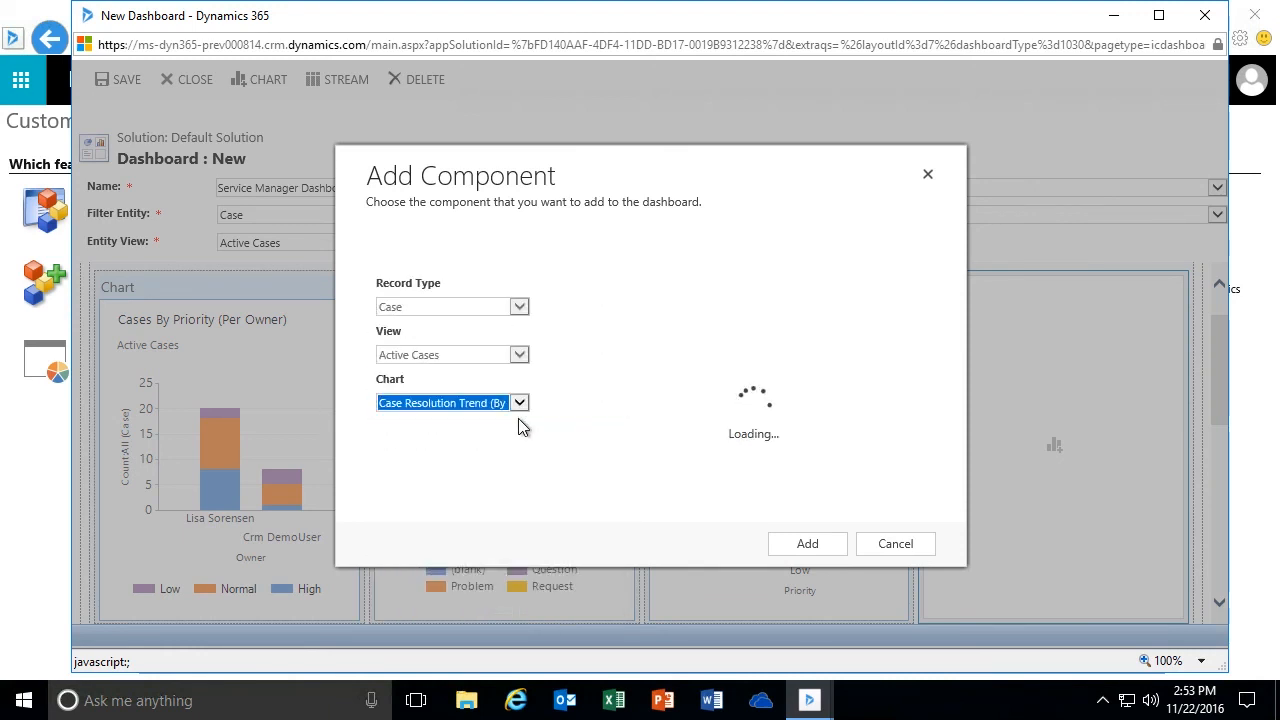
{"action": "left_click", "coordinate": [519, 403]}
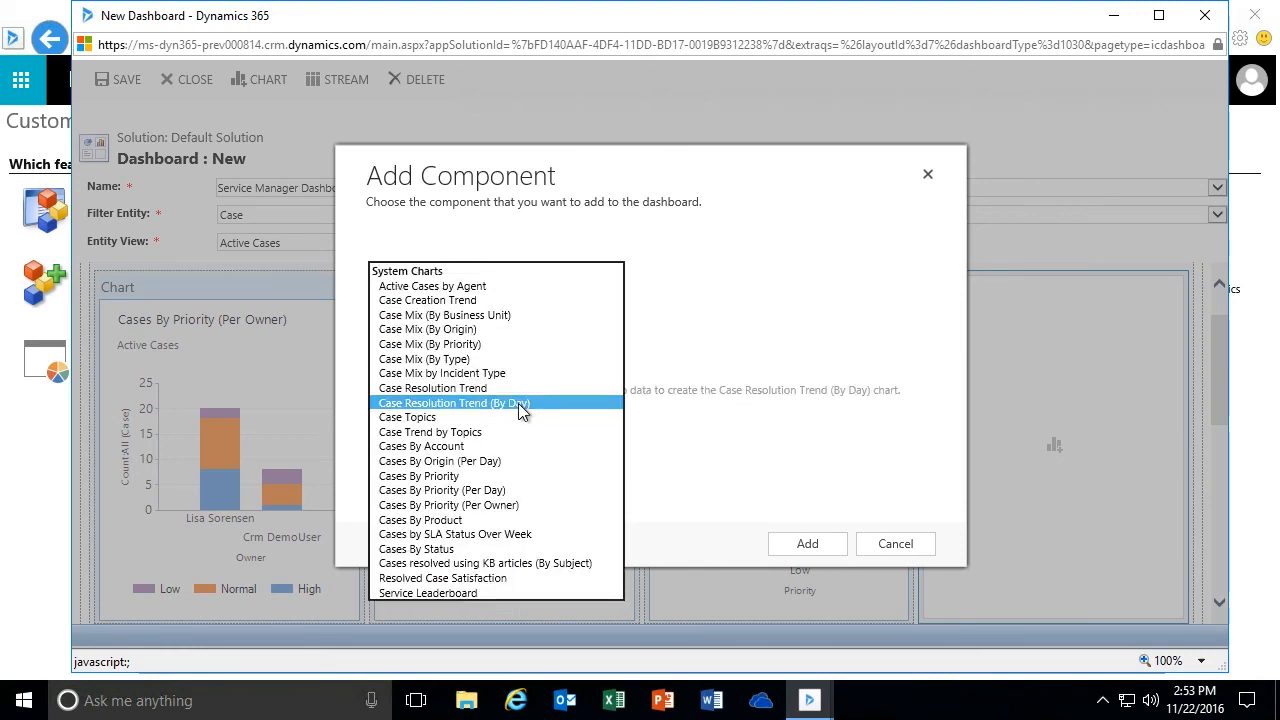
{"action": "left_click", "coordinate": [493, 592]}
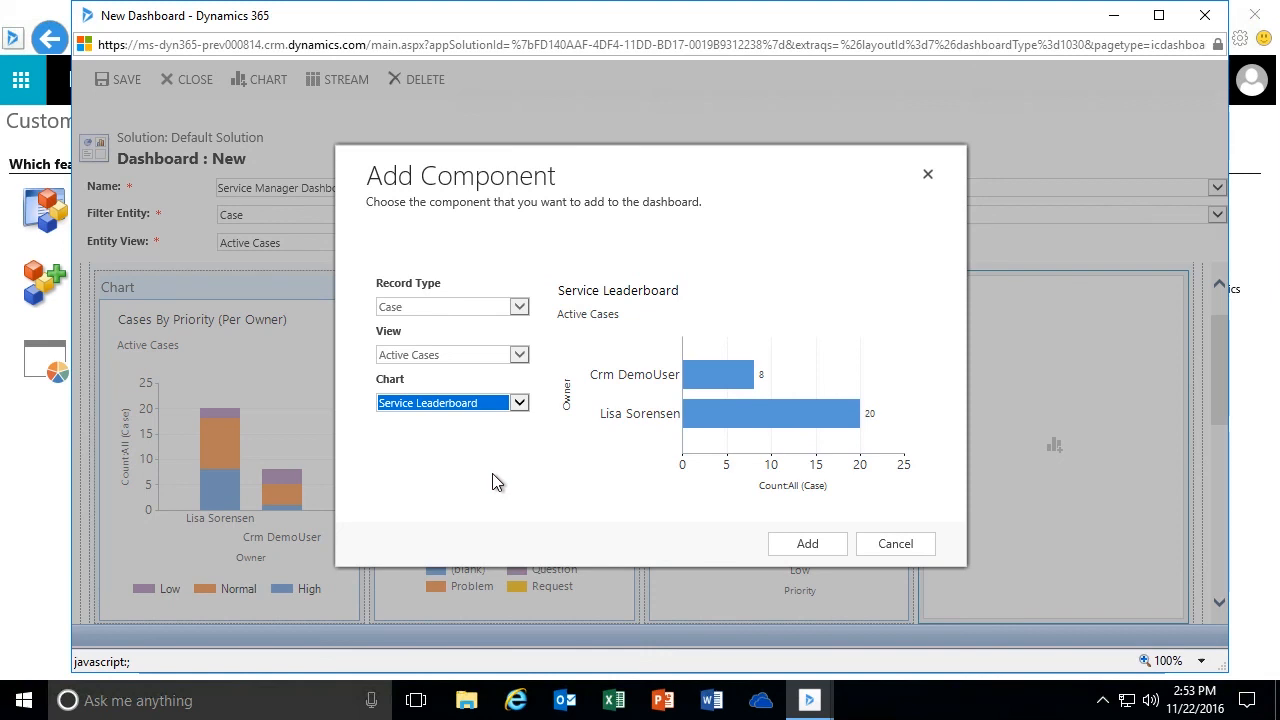
{"action": "left_click", "coordinate": [807, 543]}
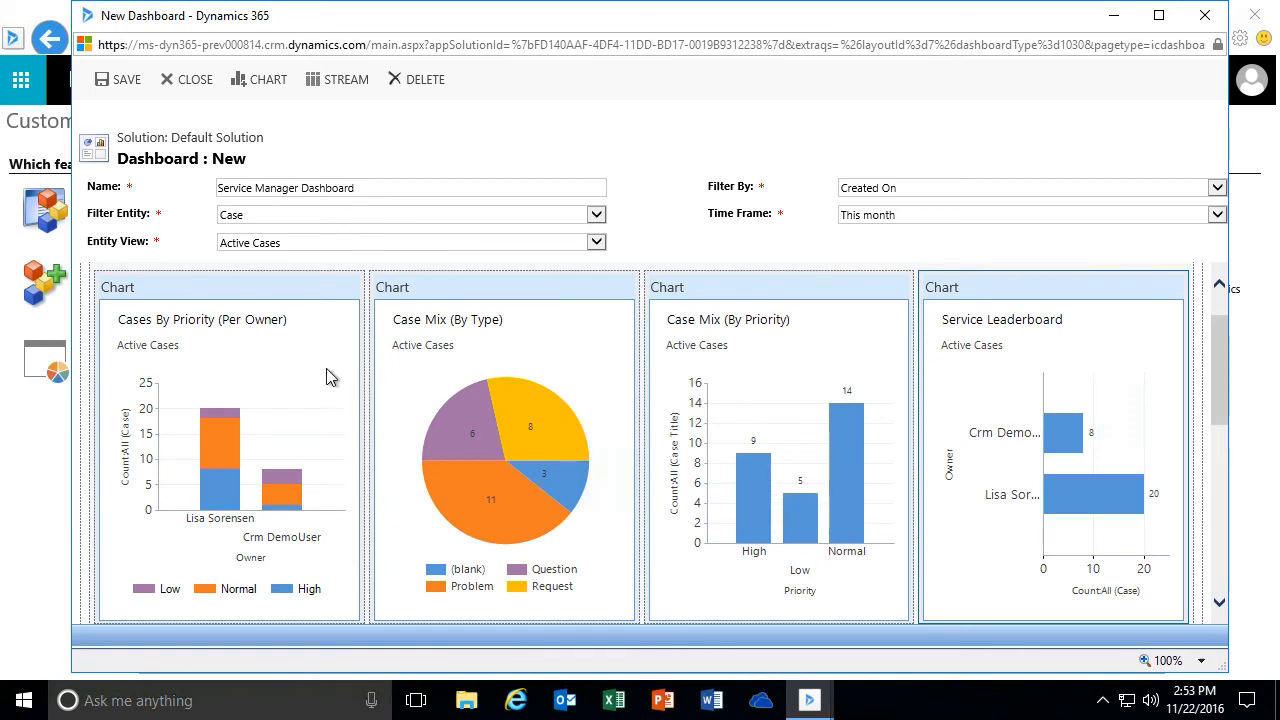
- Add a view-based stream to the dashboard's Streams section with record type Case and the Active Cases view
{"action": "left_click_drag", "start_coordinate": [1216, 349], "coordinate": [1209, 479]}
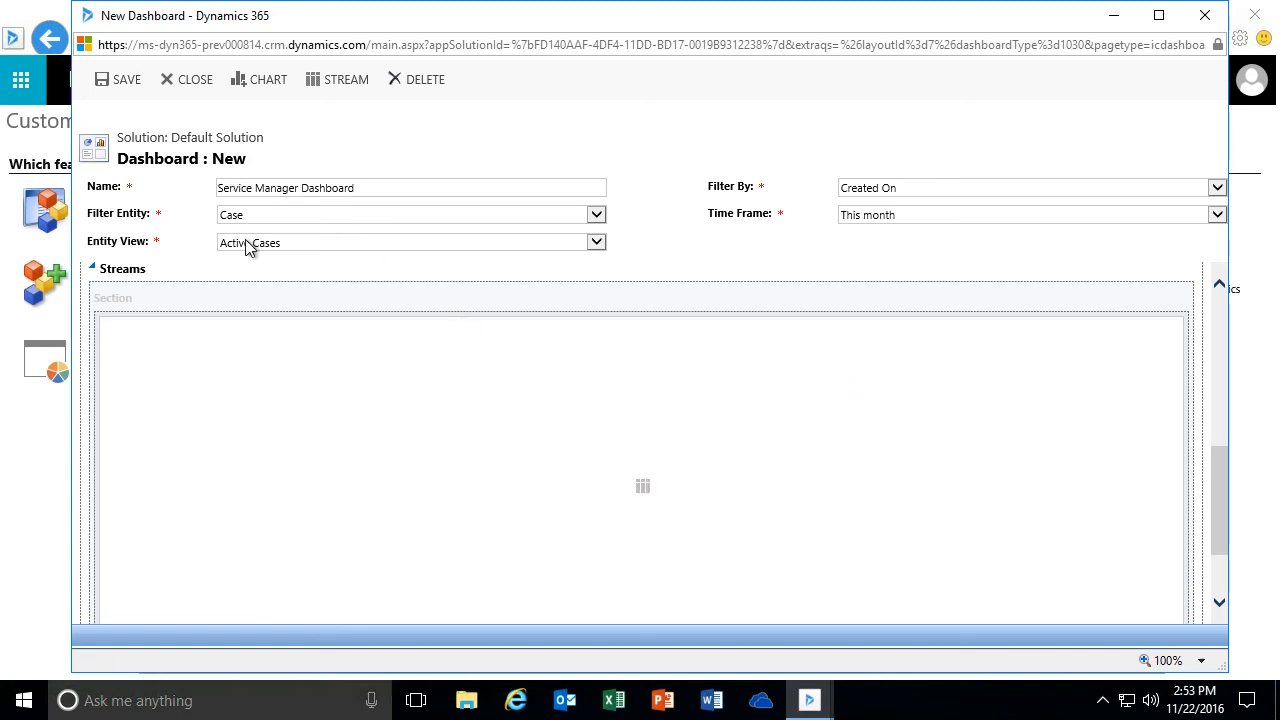
{"action": "left_click", "coordinate": [643, 489]}
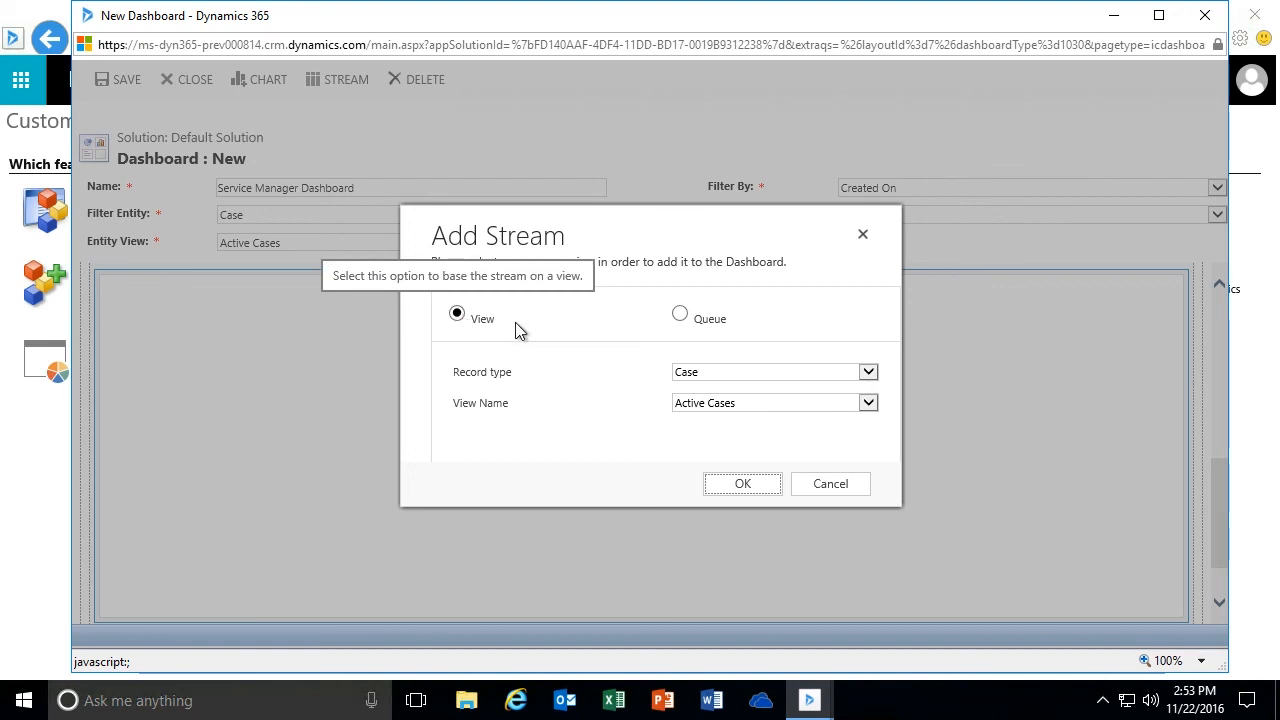
{"action": "left_click", "coordinate": [683, 318]}
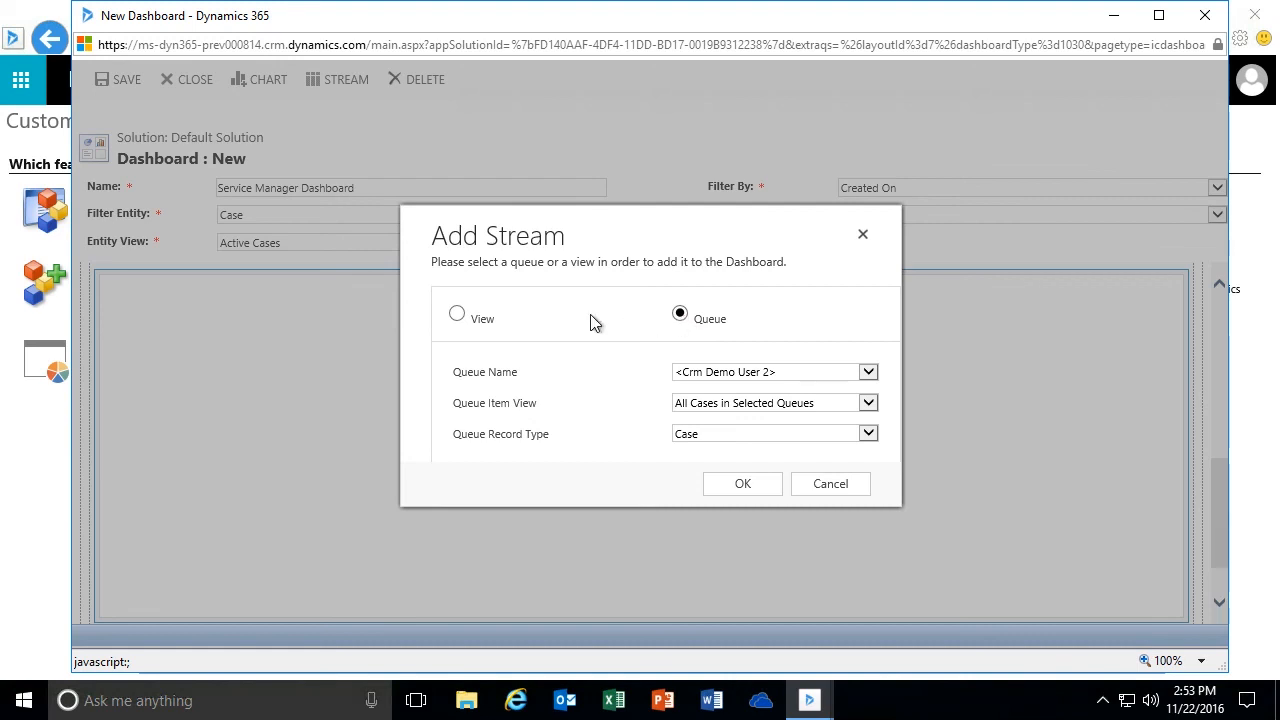
{"action": "left_click", "coordinate": [457, 314]}
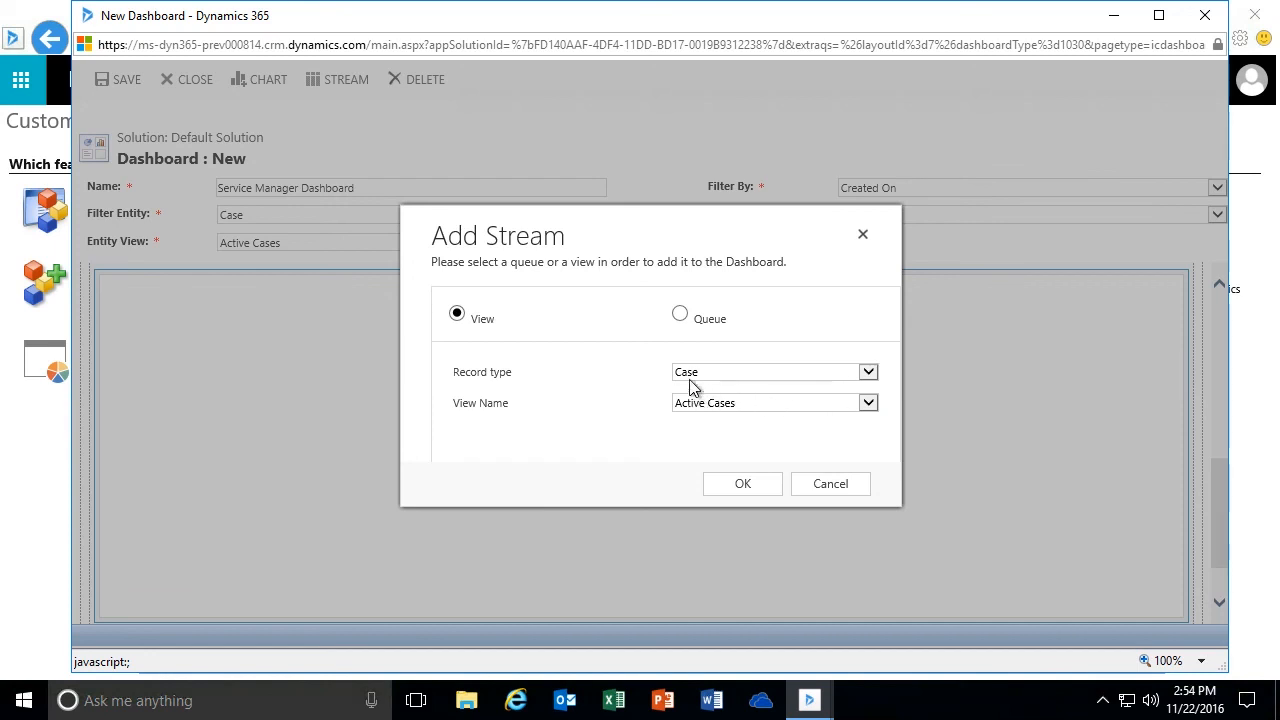
{"action": "left_click", "coordinate": [741, 485]}
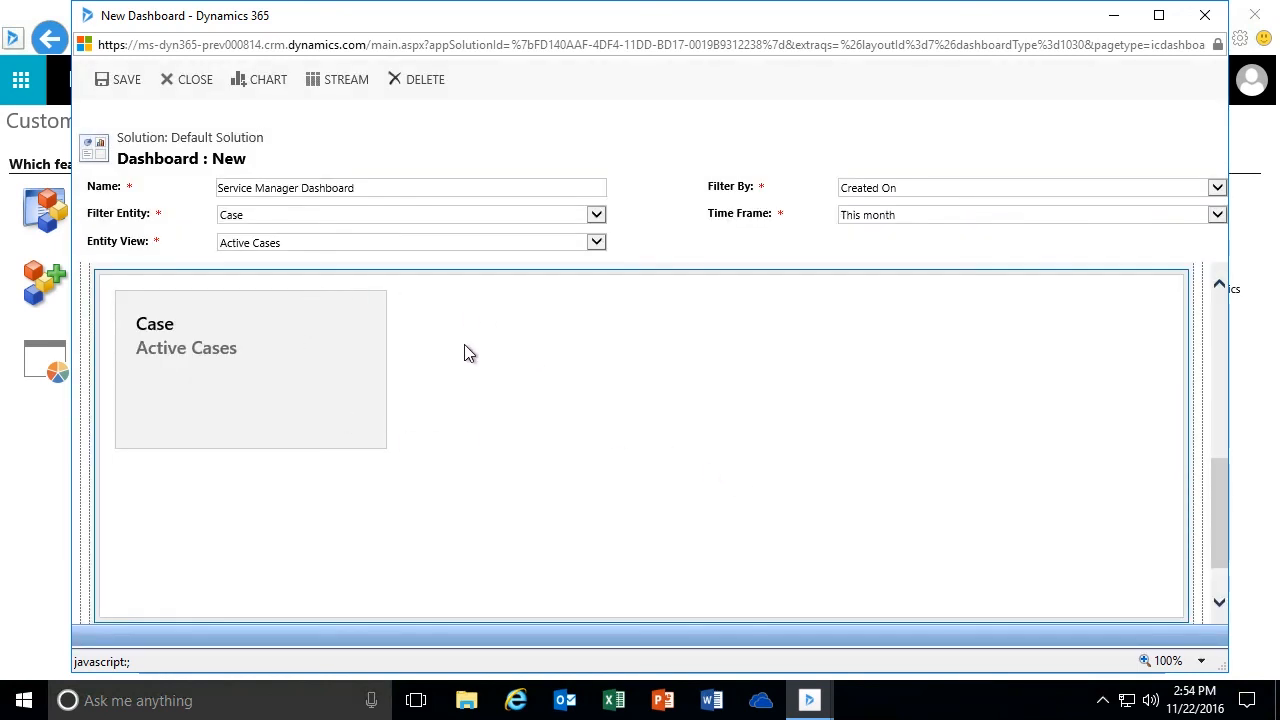
- Add a queue-based stream for the Escalated Cases queue, using the All Cases in Selected Queues view and the Case record type
{"action": "left_click", "coordinate": [490, 352]}
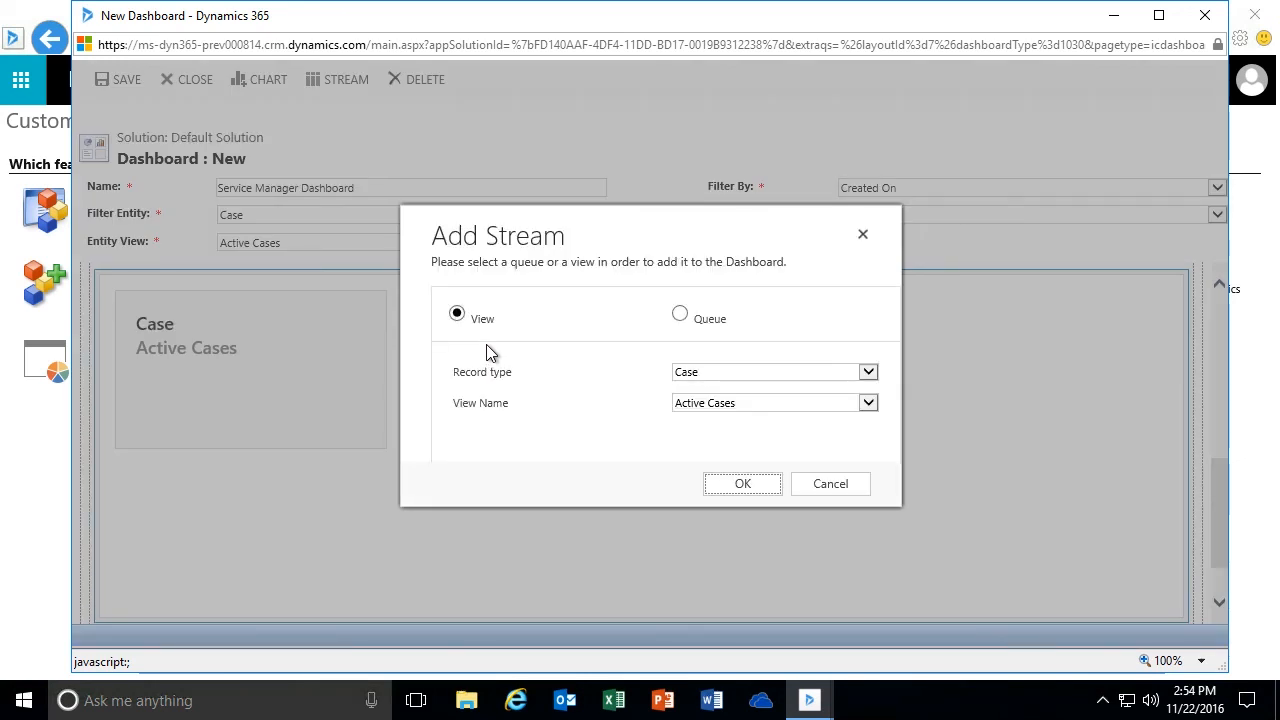
{"action": "left_click", "coordinate": [680, 314]}
{"action": "left_click", "coordinate": [868, 373]}
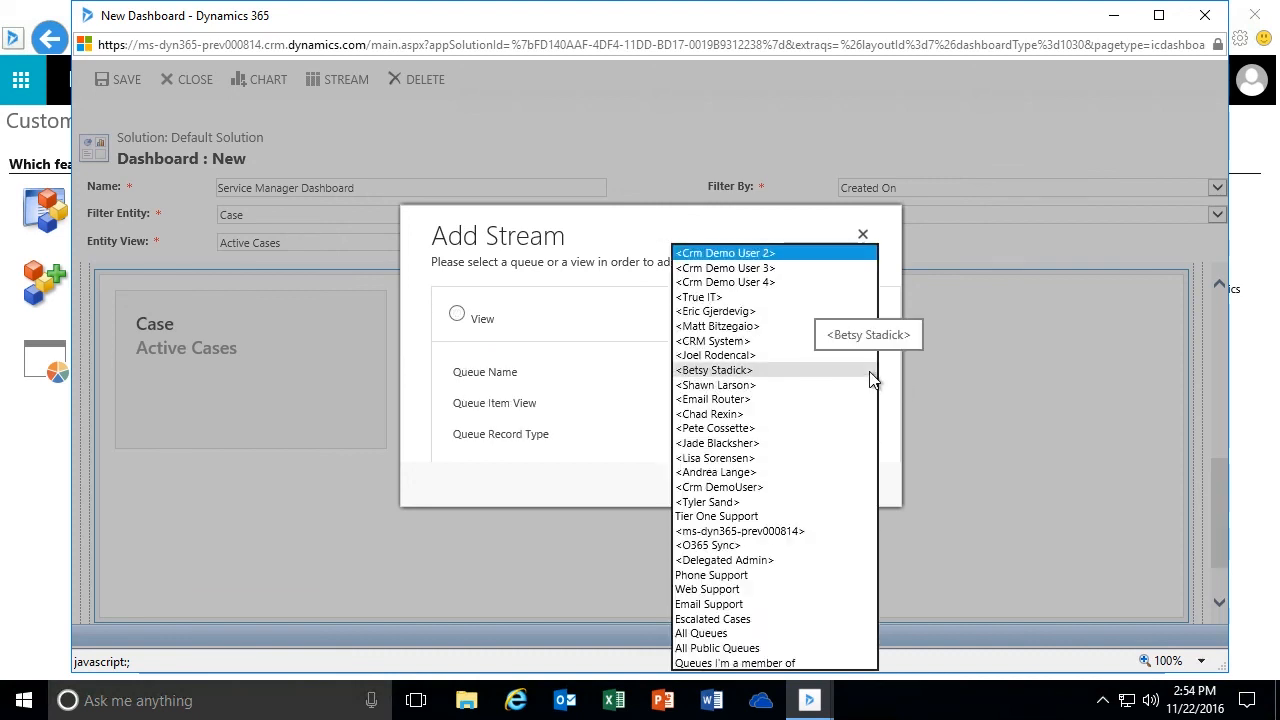
{"action": "left_click", "coordinate": [766, 619]}
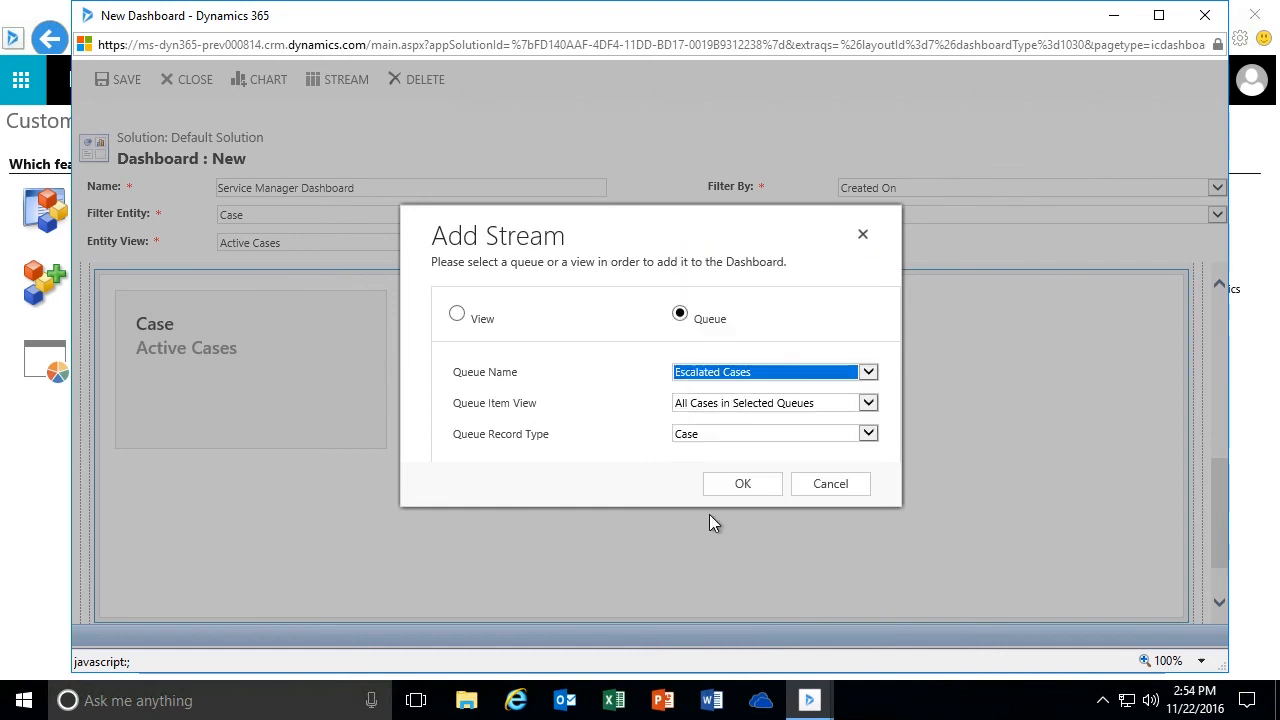
{"action": "left_click", "coordinate": [869, 404]}
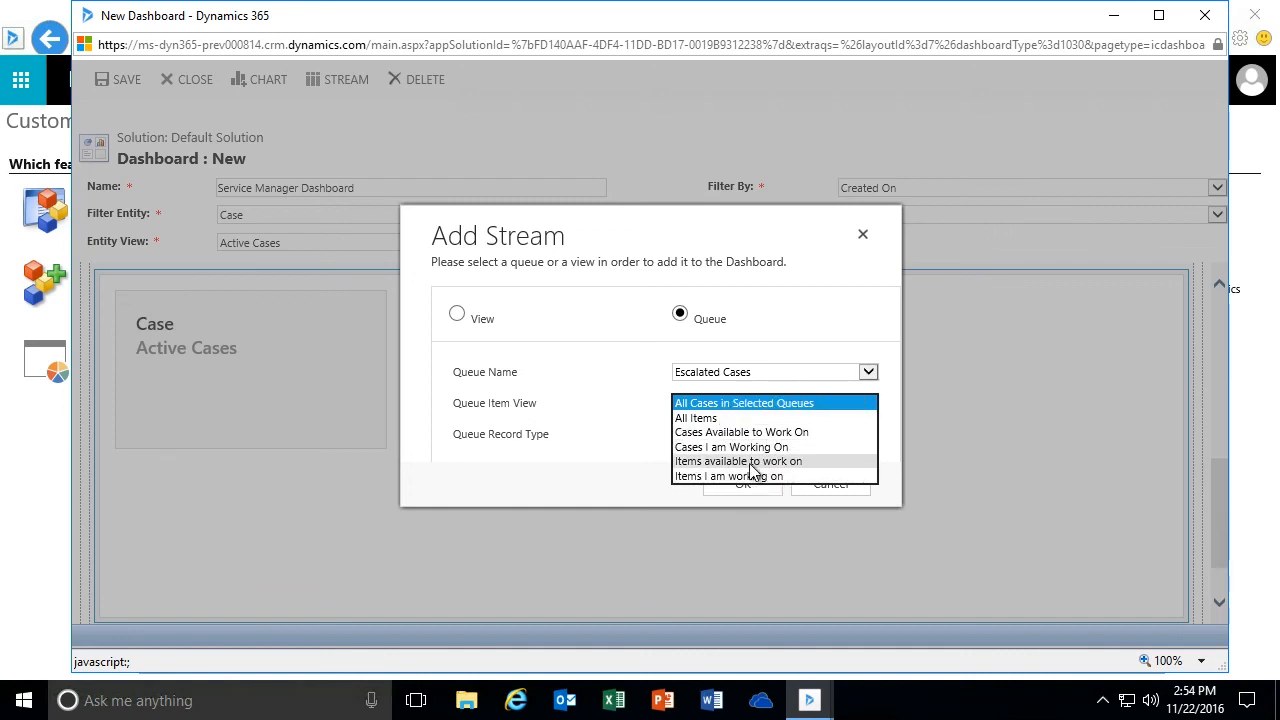
{"action": "left_click", "coordinate": [737, 404]}
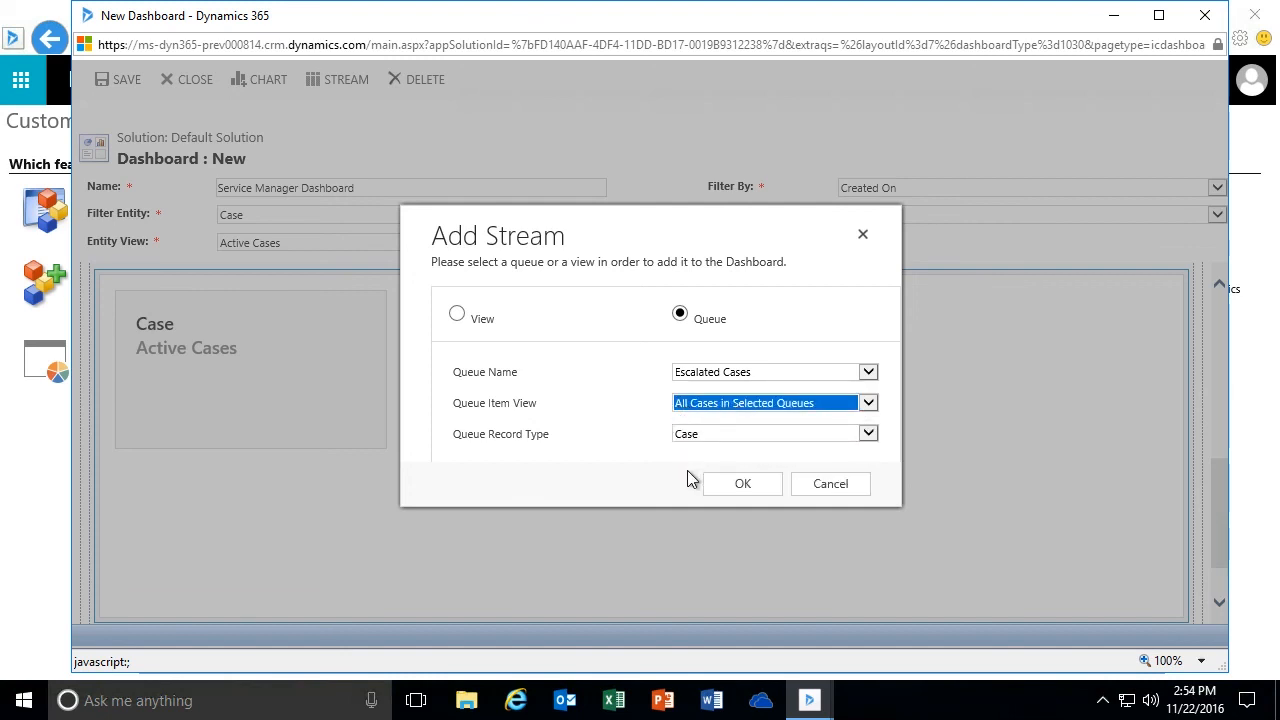
{"action": "left_click", "coordinate": [735, 485]}
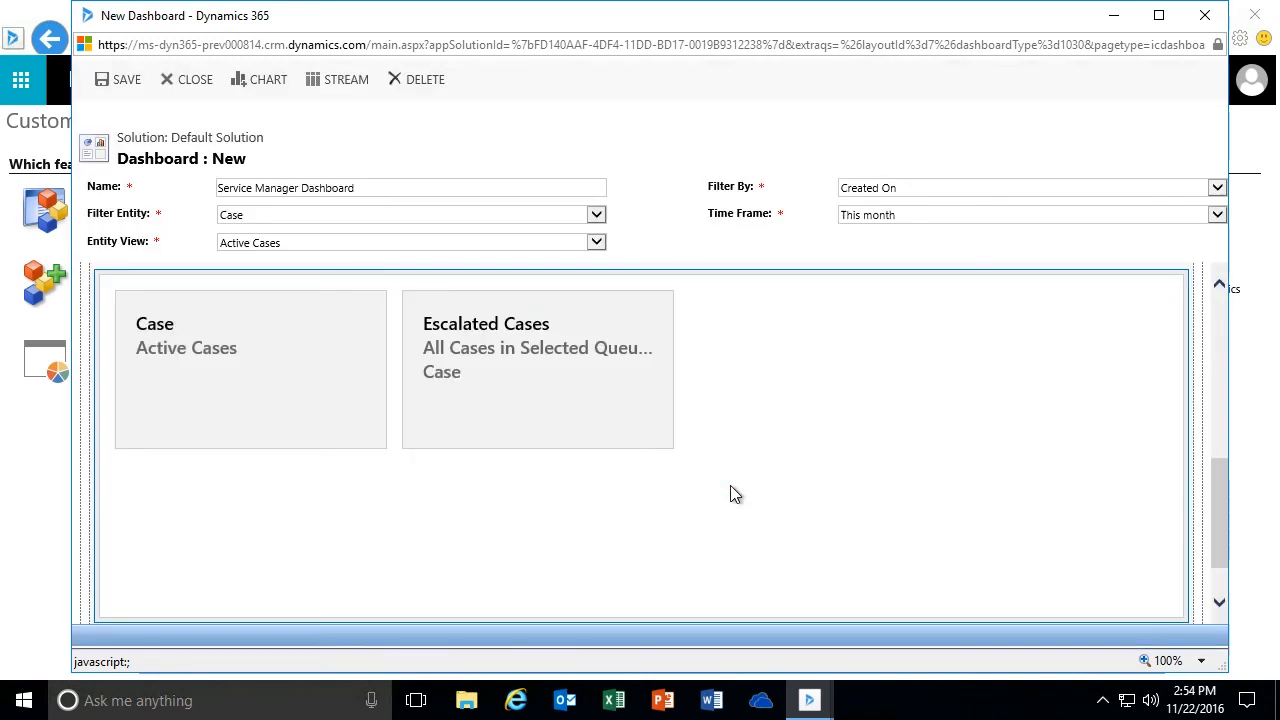
- Add a queue-based stream for the Tier One Support queue, using the Cases Available to Work On view and the Case record type
{"action": "left_click", "coordinate": [770, 376]}
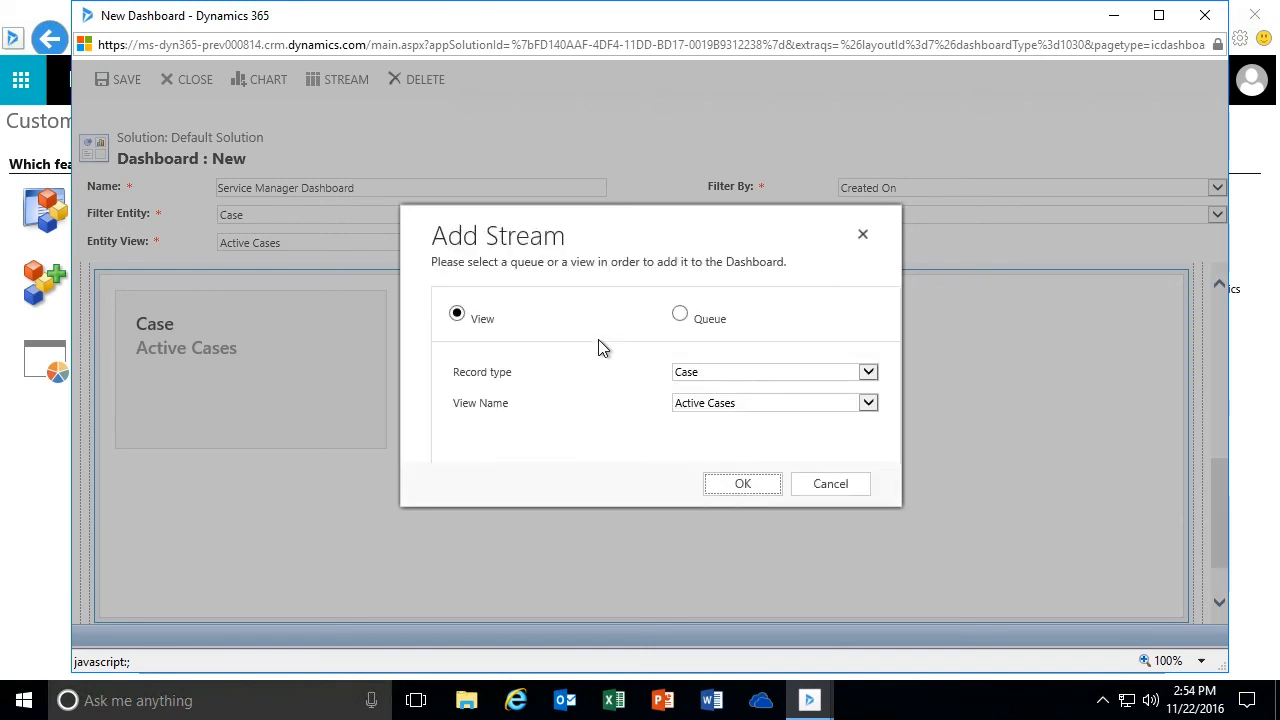
{"action": "left_click", "coordinate": [680, 315]}
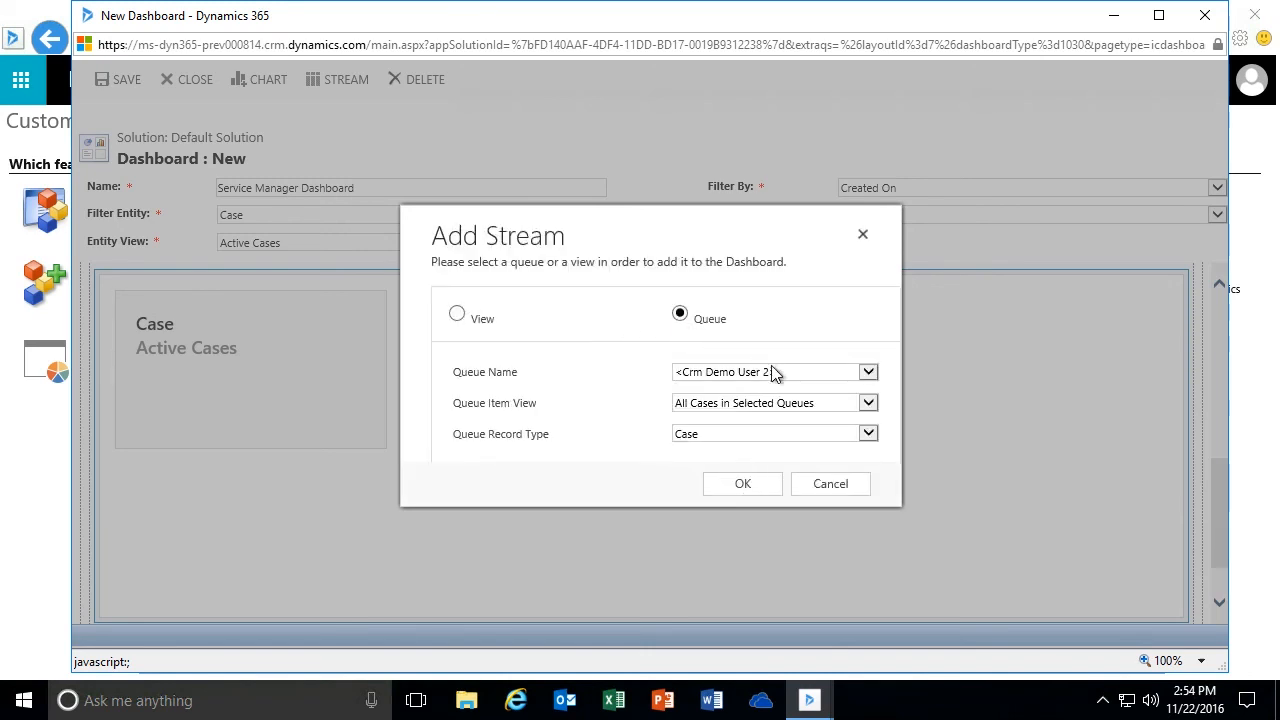
{"action": "left_click", "coordinate": [867, 373]}
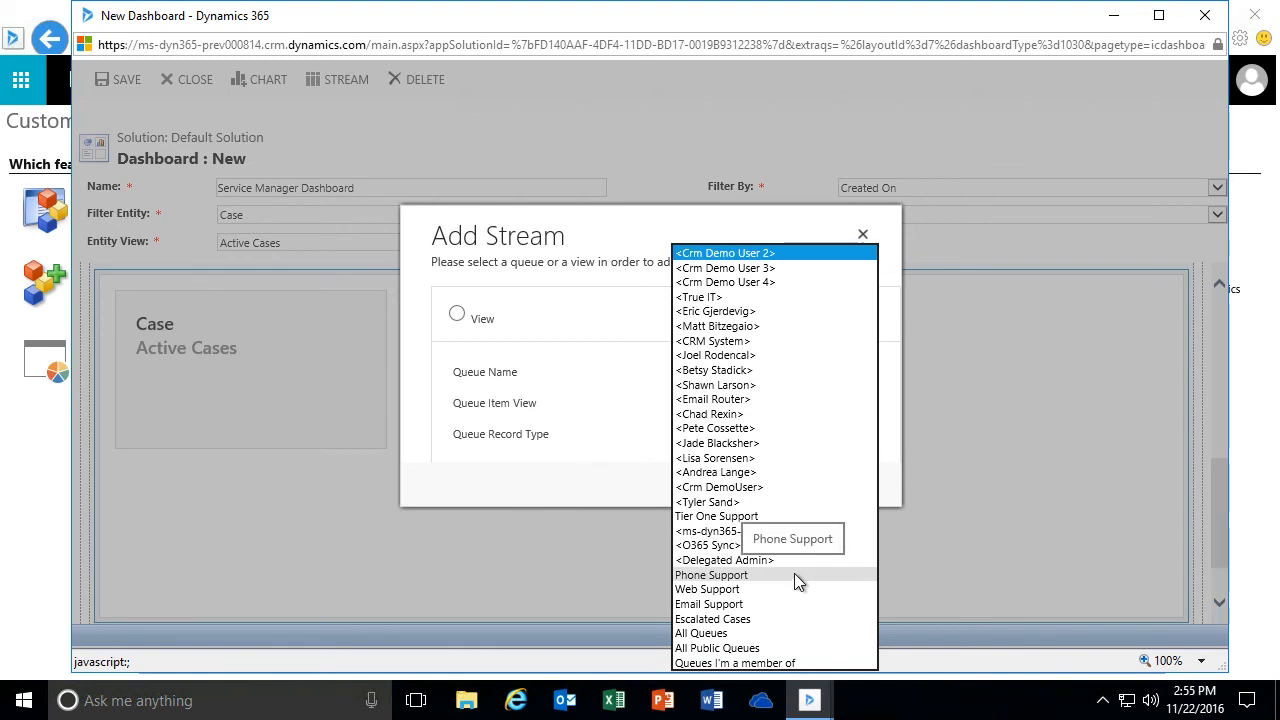
{"action": "left_click", "coordinate": [708, 516]}
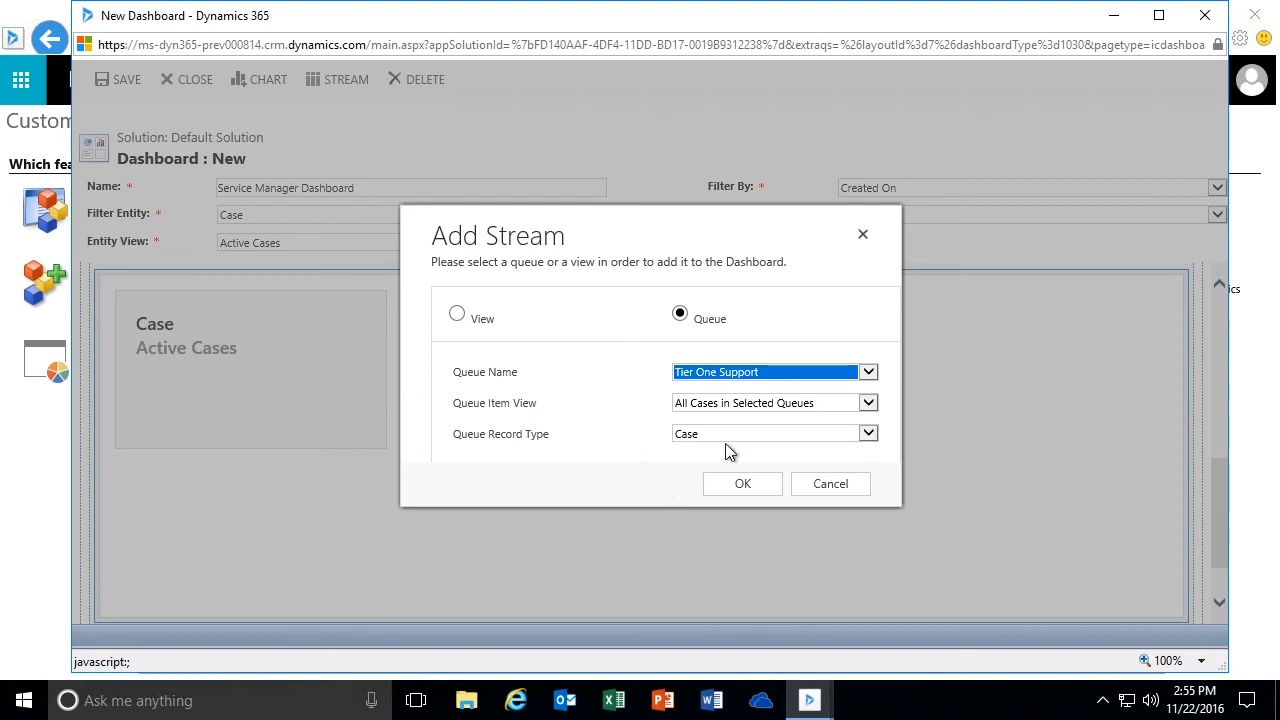
{"action": "left_click", "coordinate": [866, 404]}
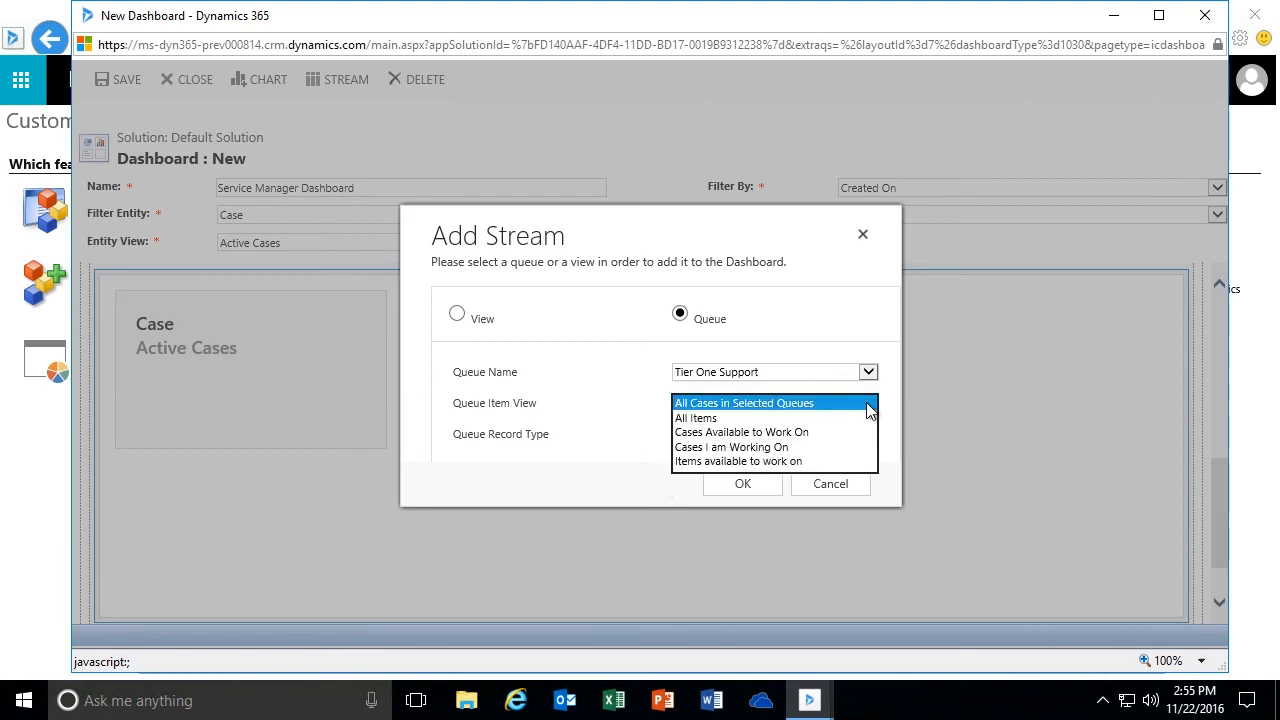
{"action": "left_click", "coordinate": [802, 431]}
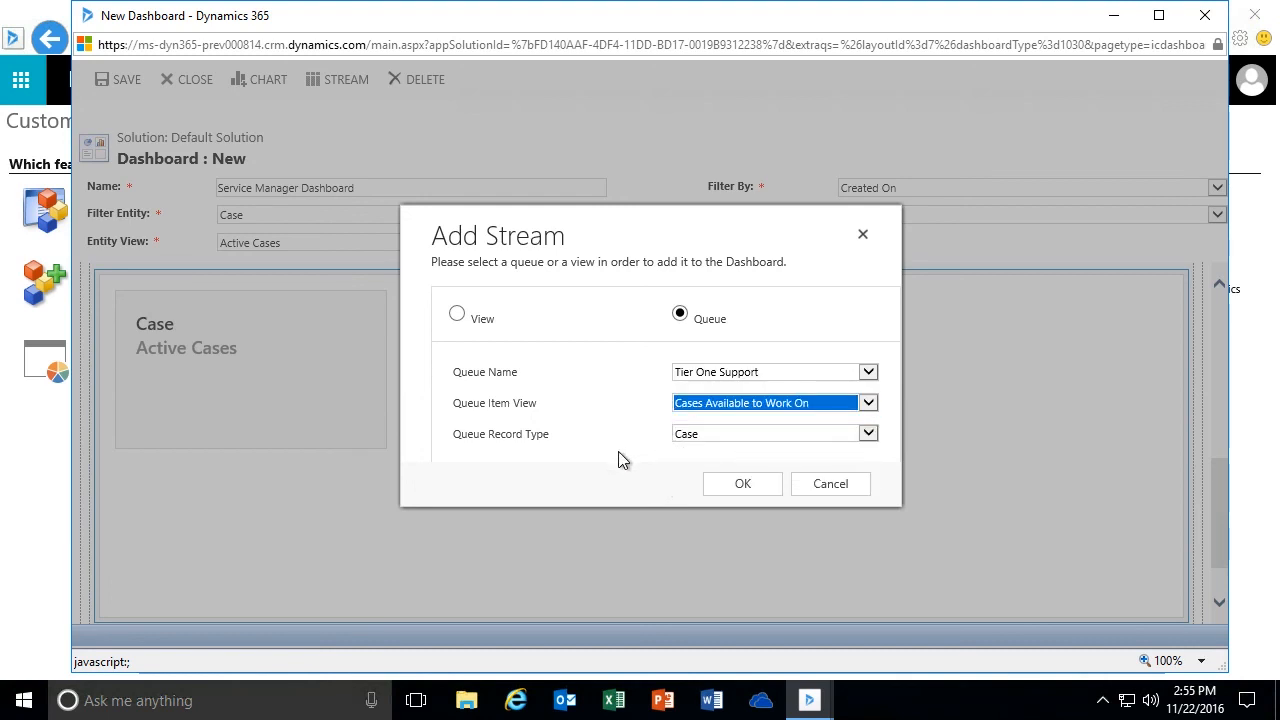
{"action": "left_click", "coordinate": [771, 436]}
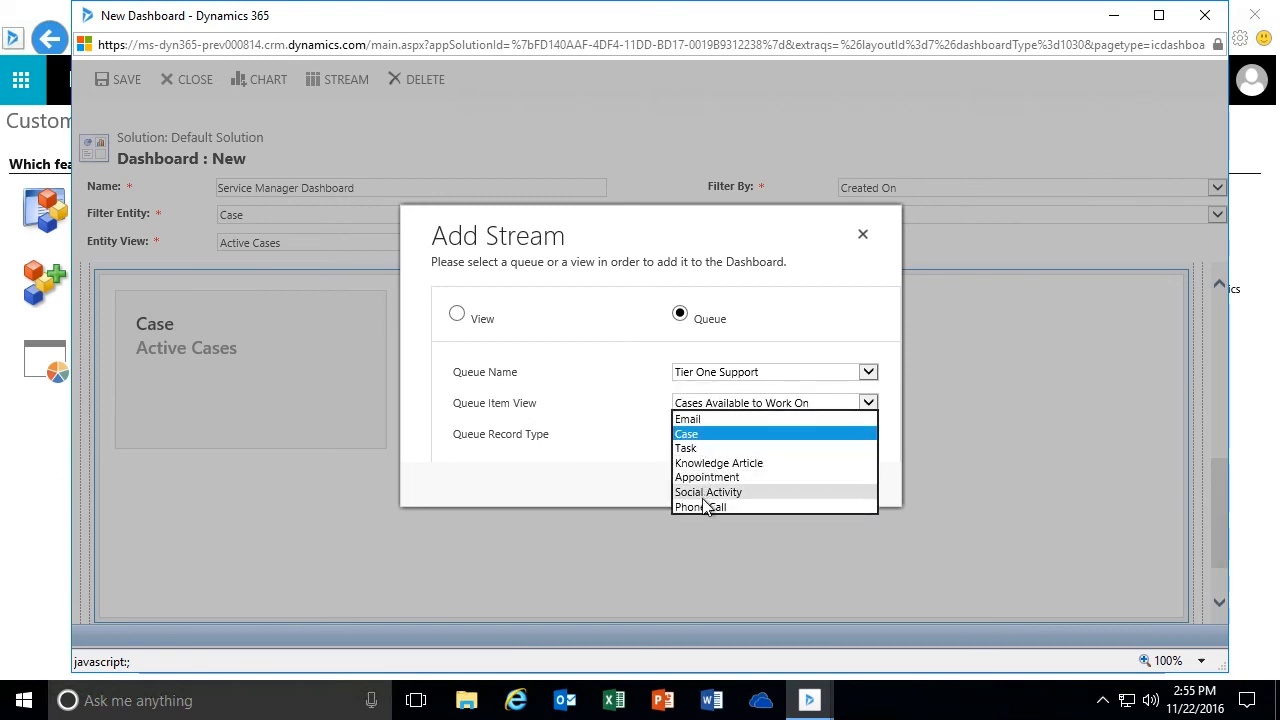
{"action": "left_click", "coordinate": [688, 435]}
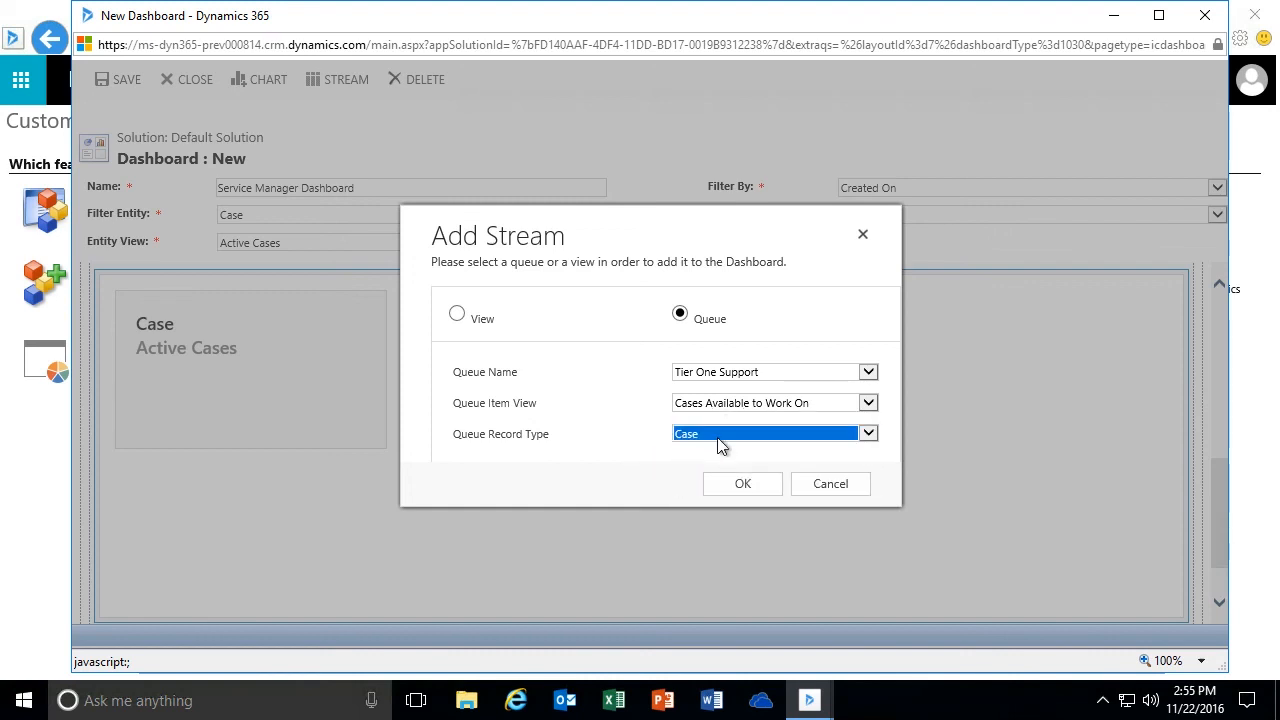
{"action": "left_click", "coordinate": [737, 488]}
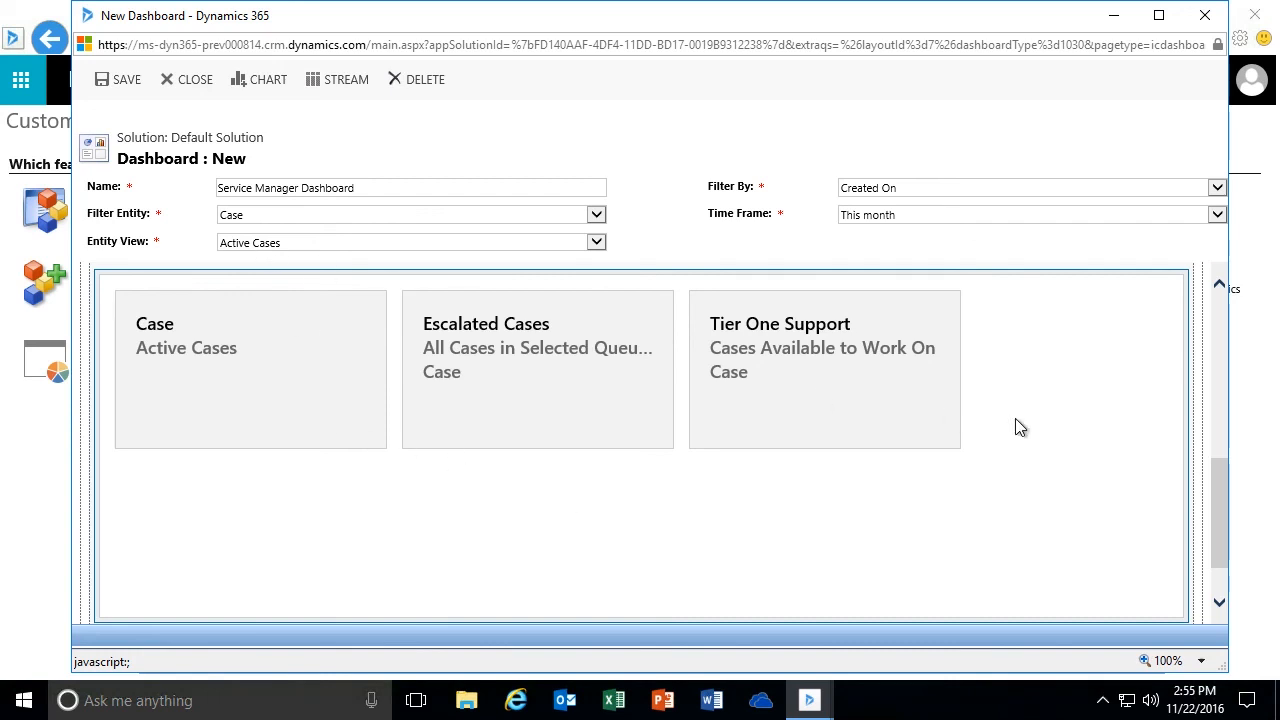
- Add a view-based stream with record type Knowledge Article and the Draft Articles Needs Review view
{"action": "left_click", "coordinate": [1036, 375]}
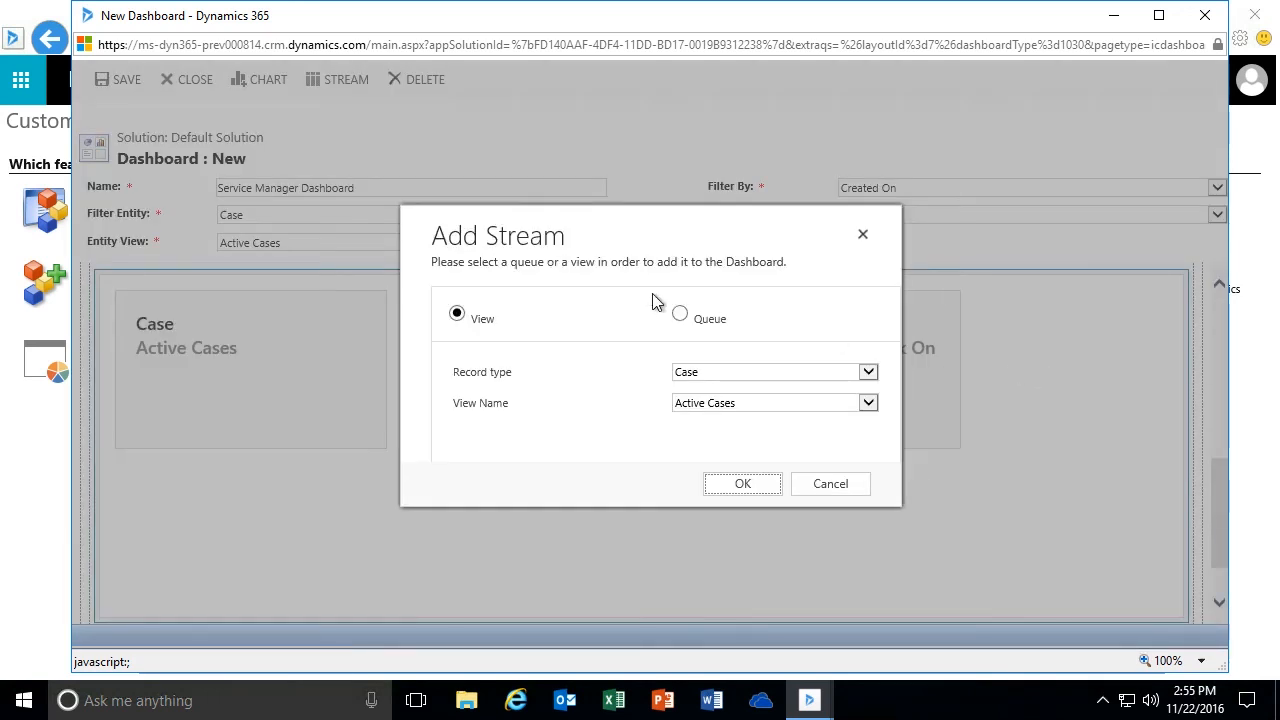
{"action": "left_click", "coordinate": [867, 373]}
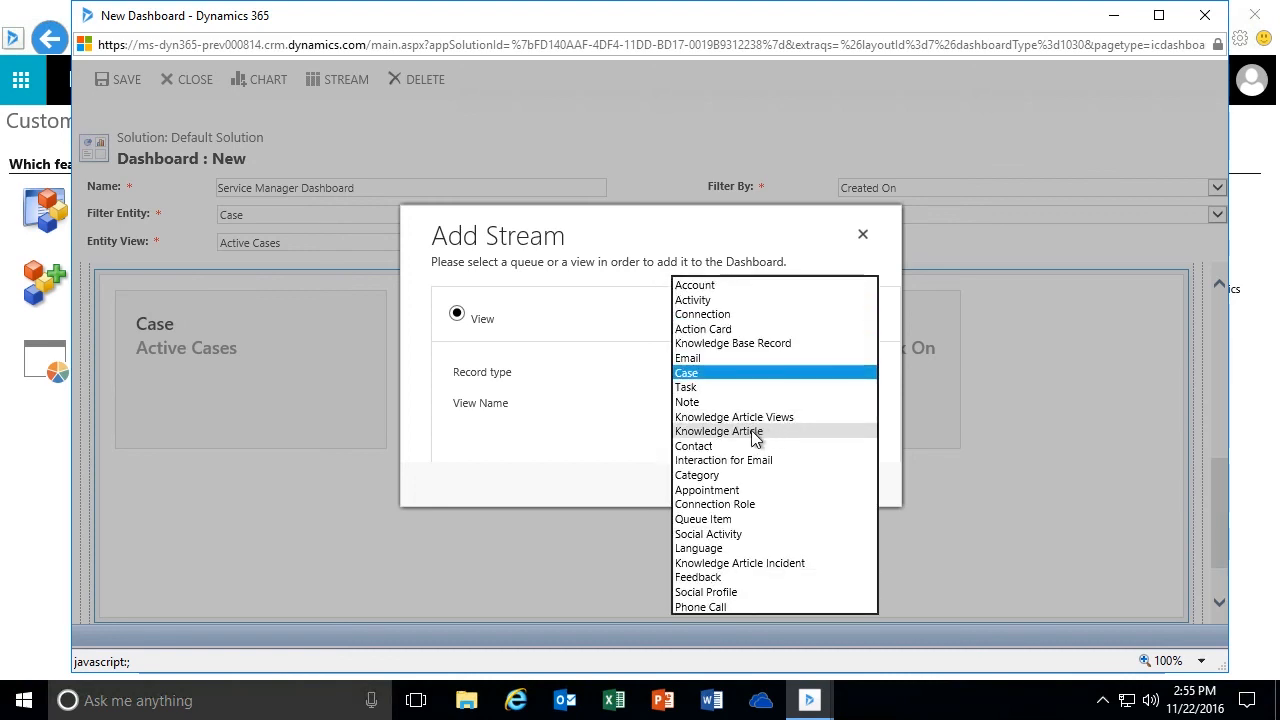
{"action": "left_click", "coordinate": [752, 432]}
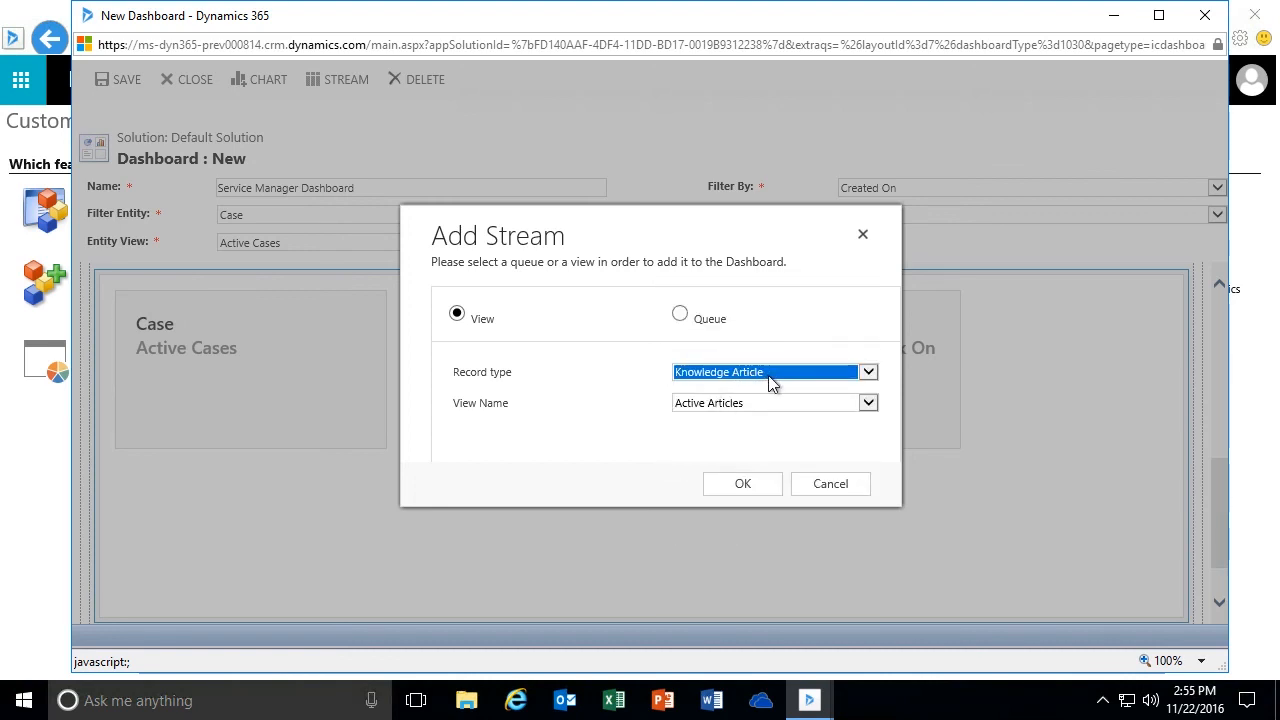
{"action": "left_click", "coordinate": [868, 404]}
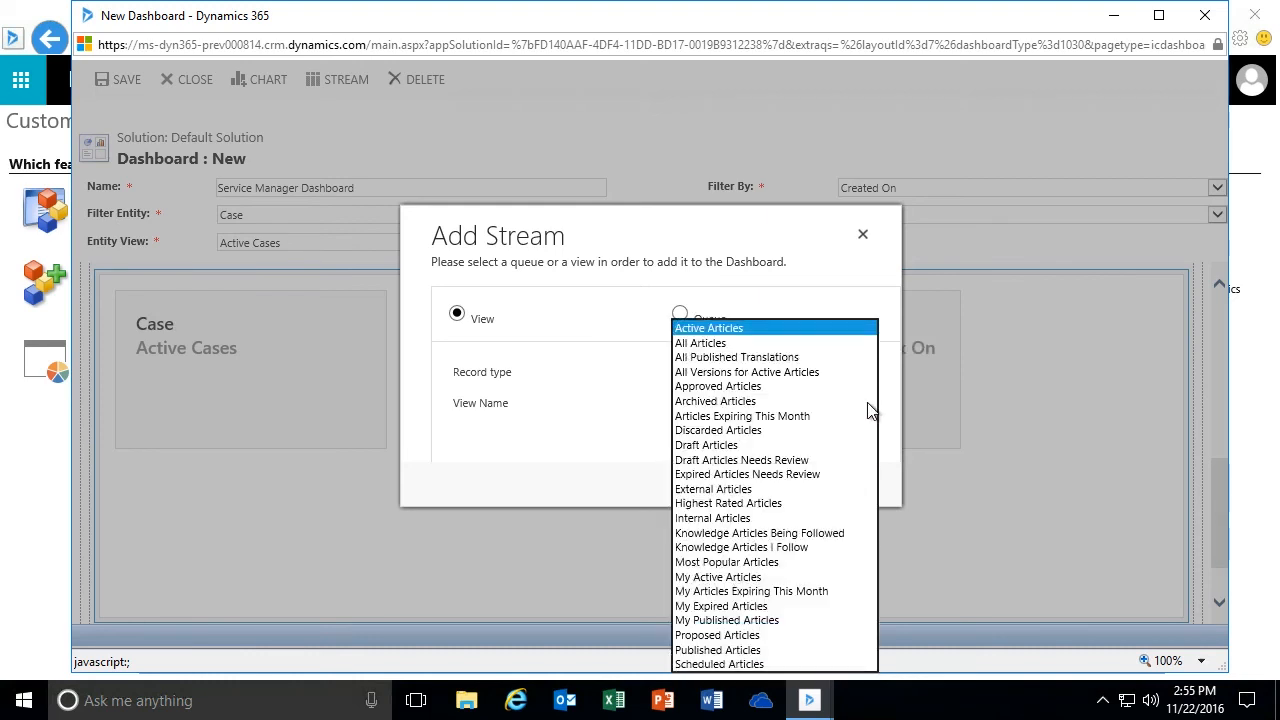
{"action": "left_click", "coordinate": [803, 461]}
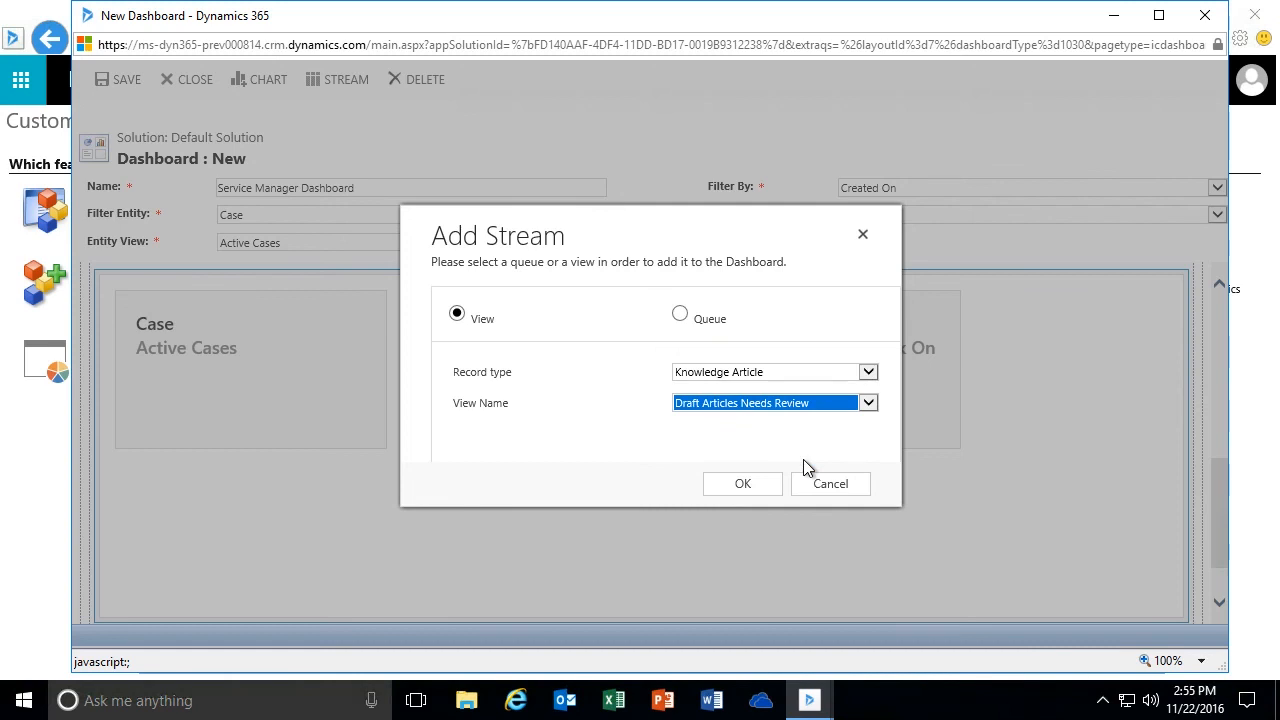
{"action": "left_click", "coordinate": [867, 403]}
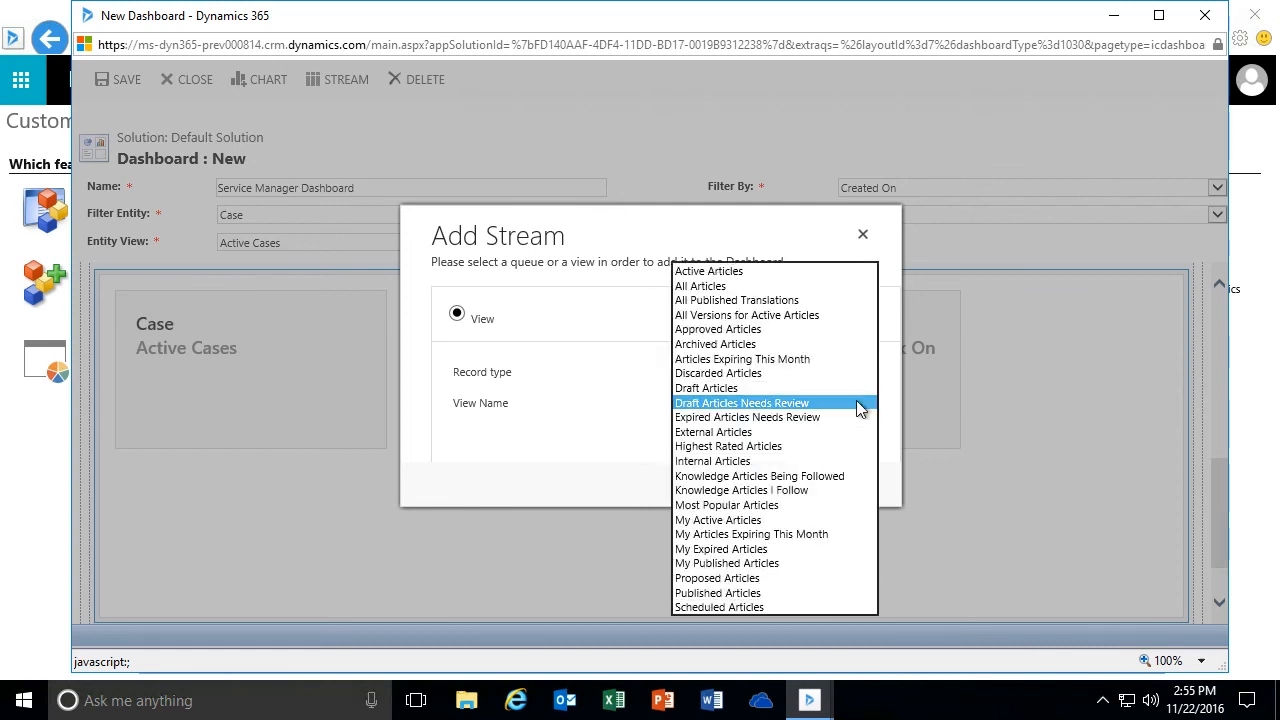
{"action": "left_click", "coordinate": [739, 406]}
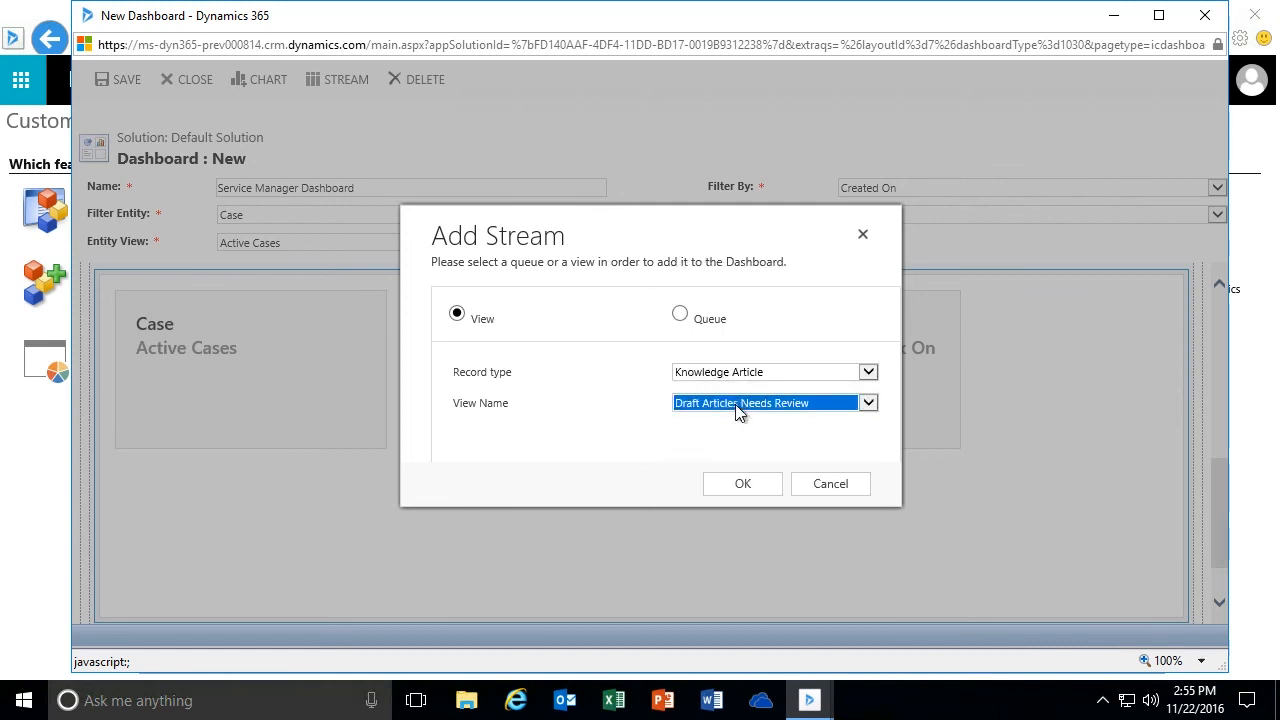
{"action": "left_click", "coordinate": [749, 488]}
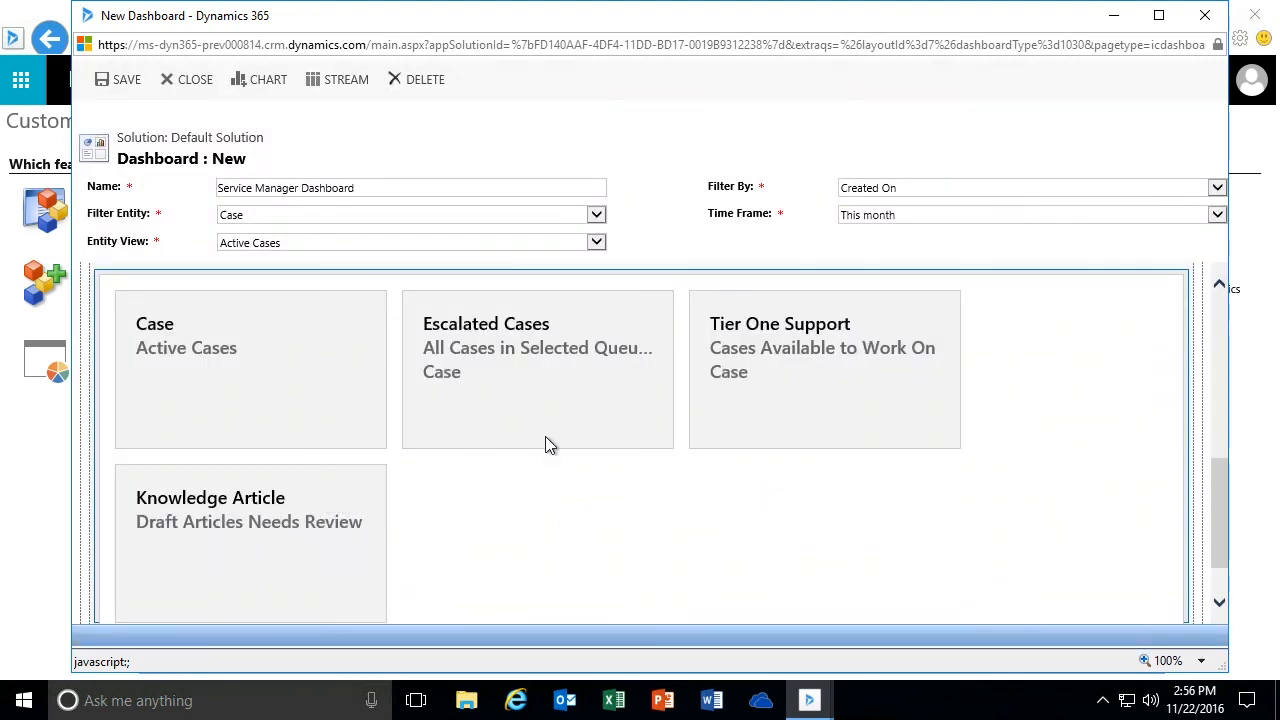
- Save the Service Manager Dashboard and close its editor window
{"action": "left_click_drag", "start_coordinate": [1213, 487], "coordinate": [1217, 322]}
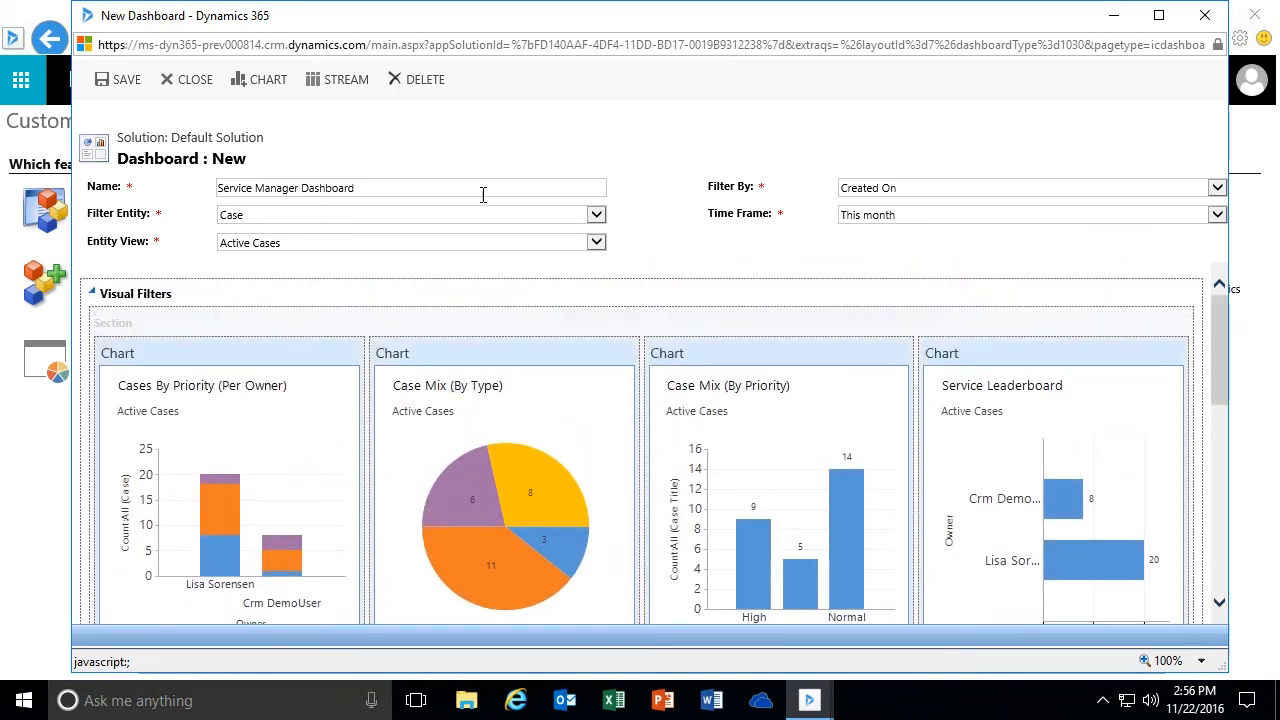
{"action": "left_click", "coordinate": [127, 80]}
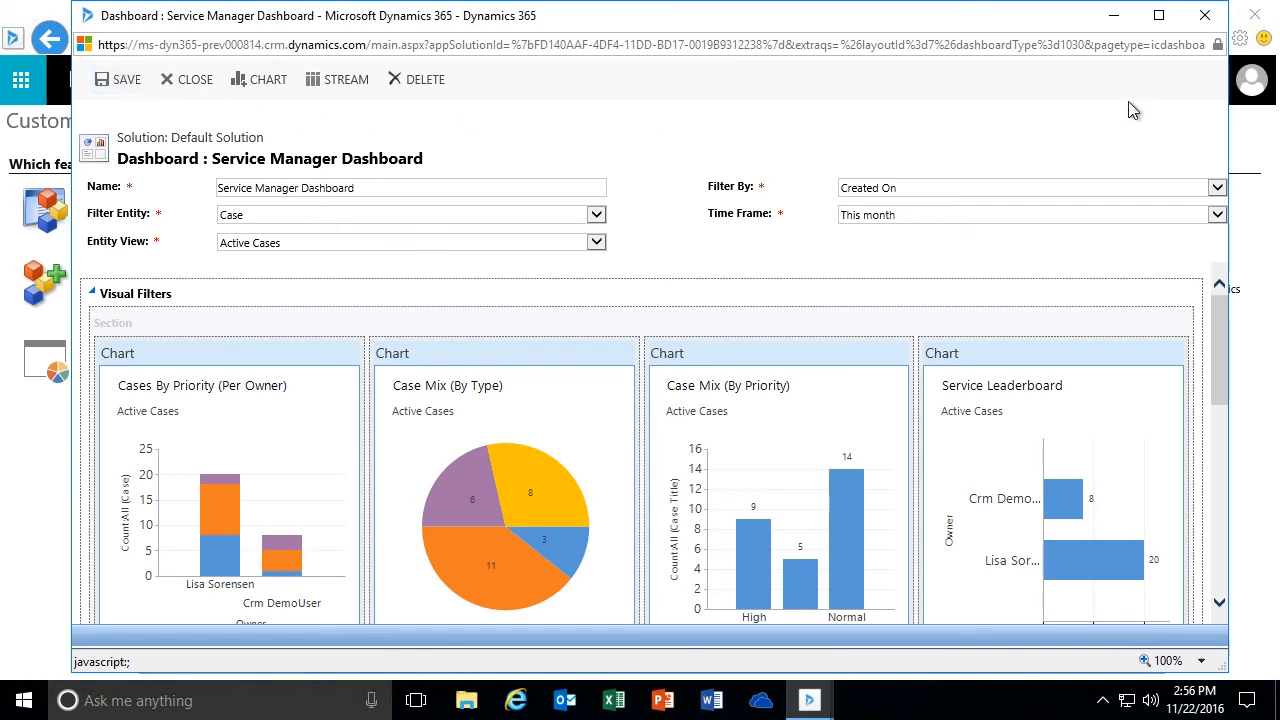
{"action": "left_click", "coordinate": [1205, 22]}
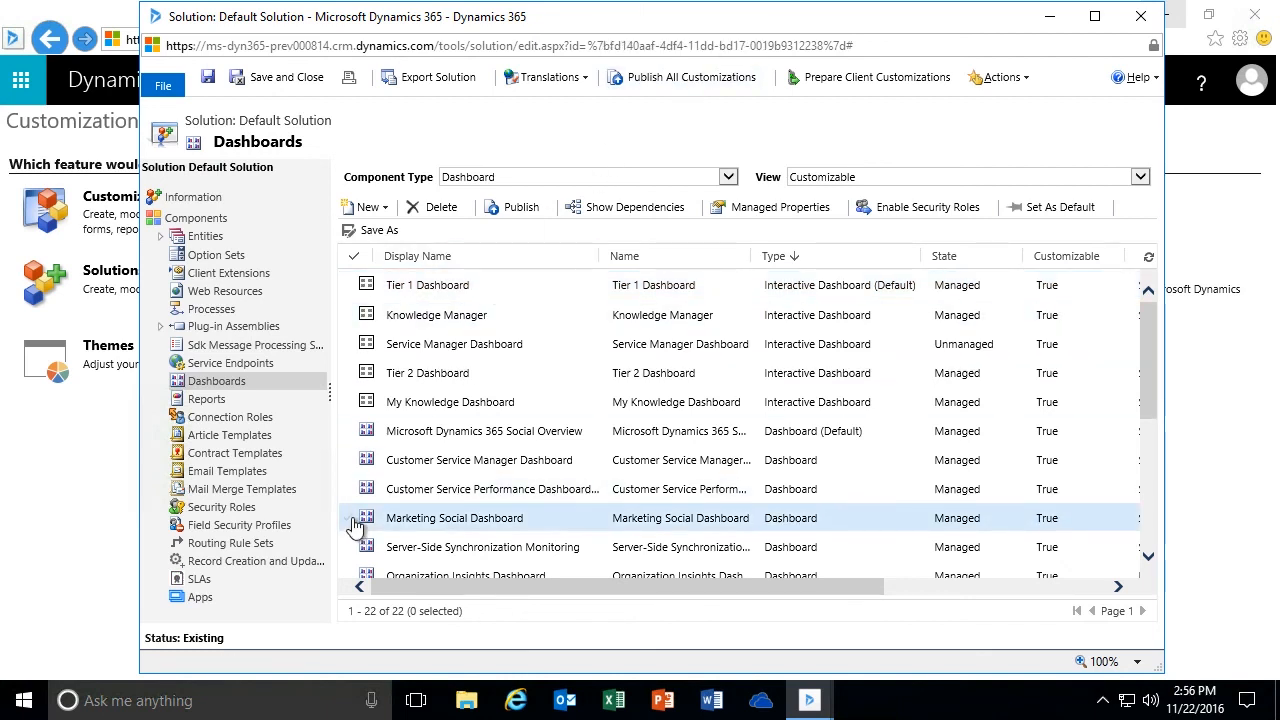
- Publish all customizations of the default solution and close the solution window
{"action": "left_click", "coordinate": [350, 348]}
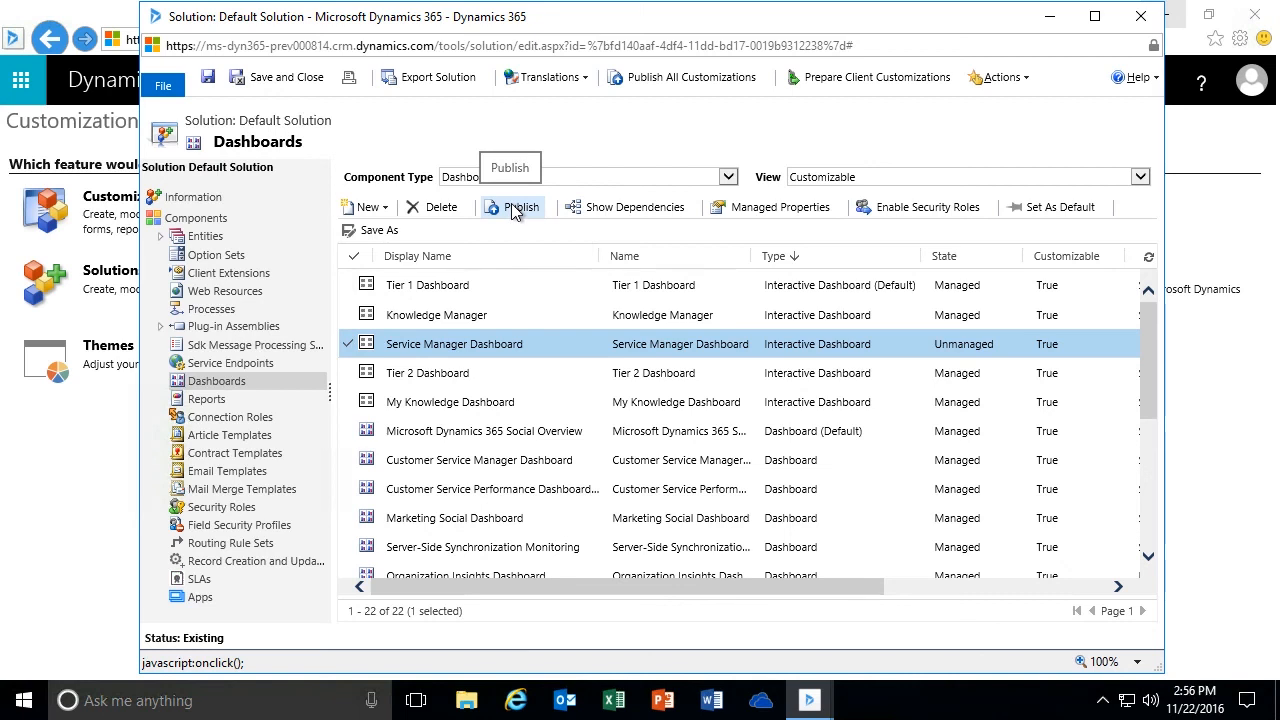
{"action": "left_click", "coordinate": [350, 345]}
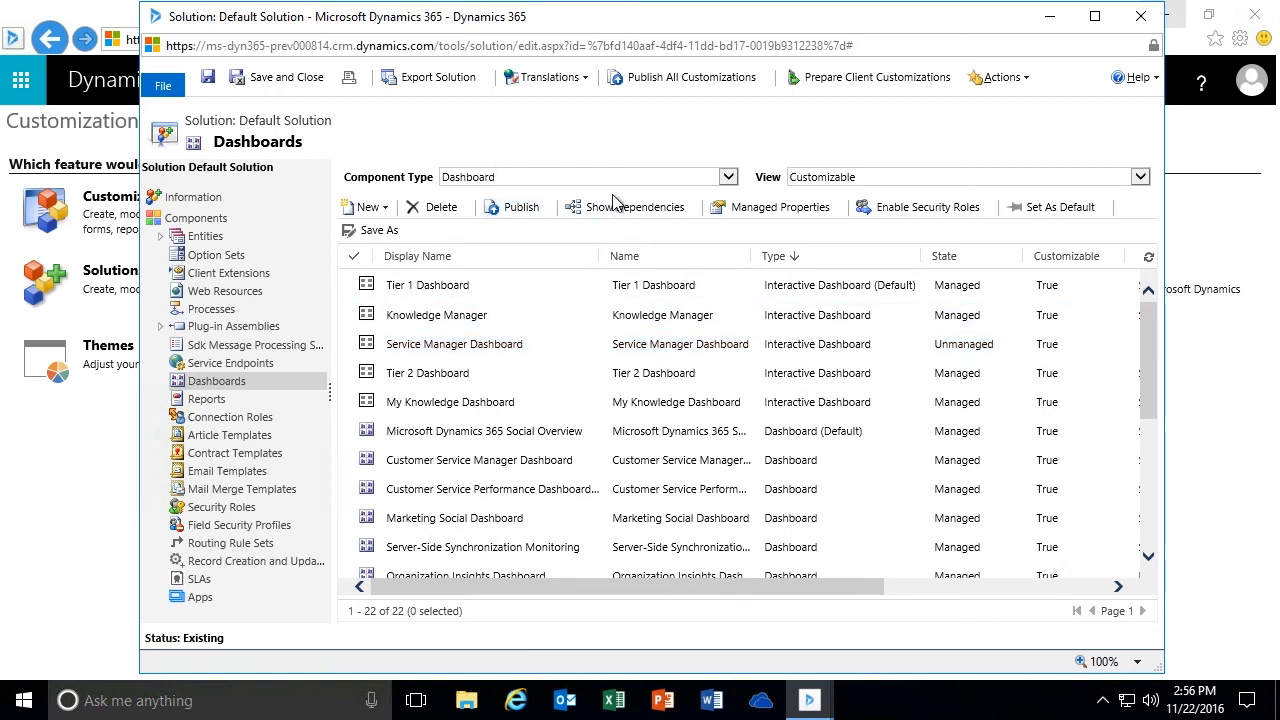
{"action": "left_click", "coordinate": [702, 80]}
{"action": "left_click", "coordinate": [1143, 19]}
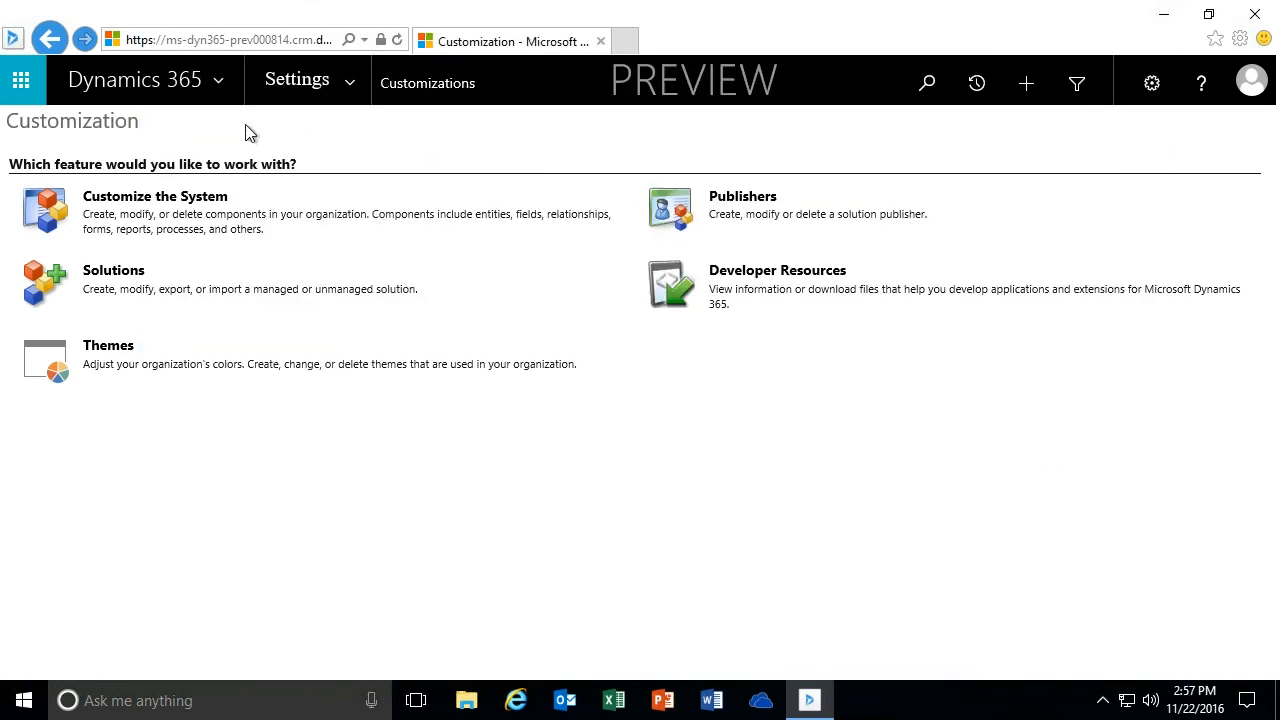
- Open the Interactive Service Hub and display the Service Manager Dashboard
{"action": "left_click", "coordinate": [351, 86]}
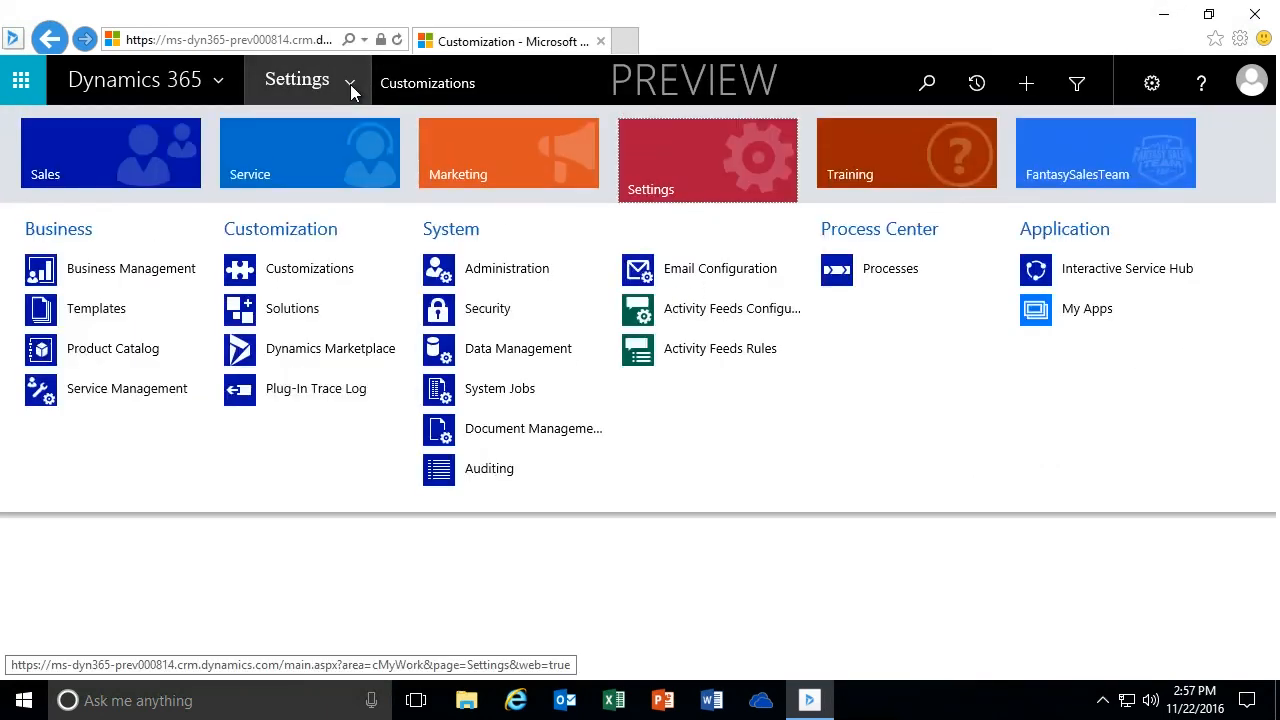
{"action": "left_click", "coordinate": [1119, 276]}
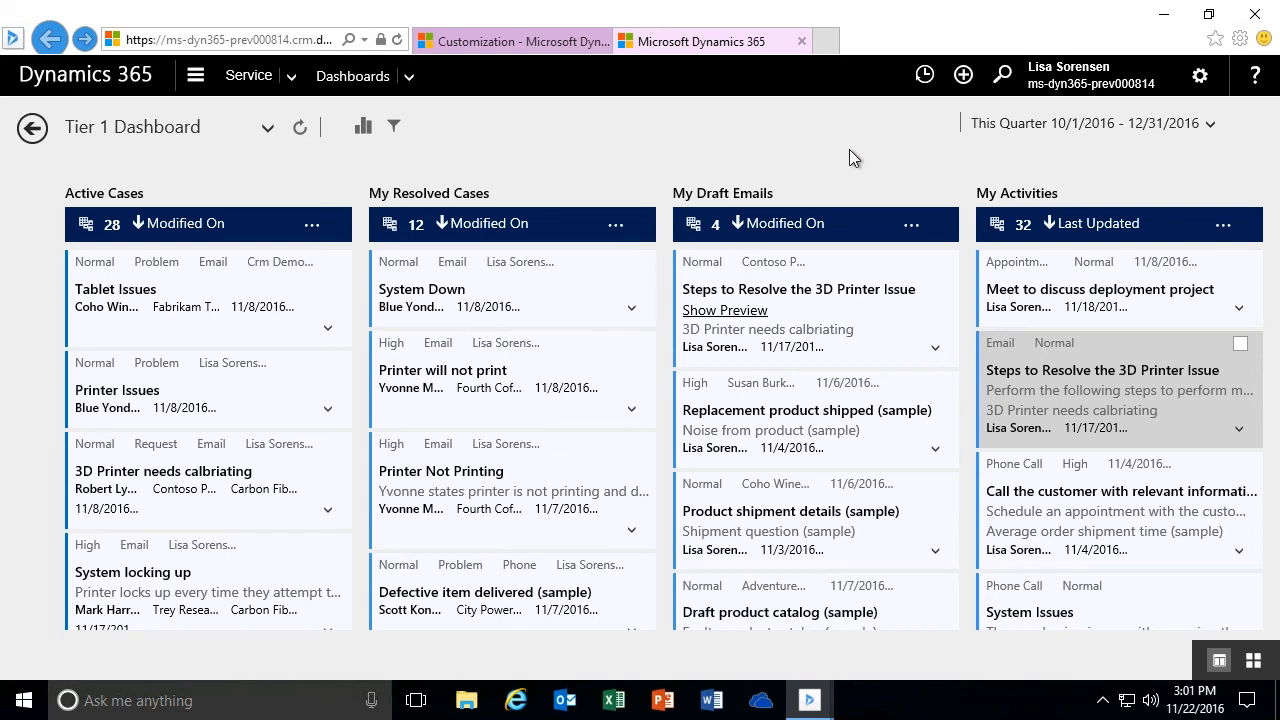
{"action": "left_click", "coordinate": [267, 133]}
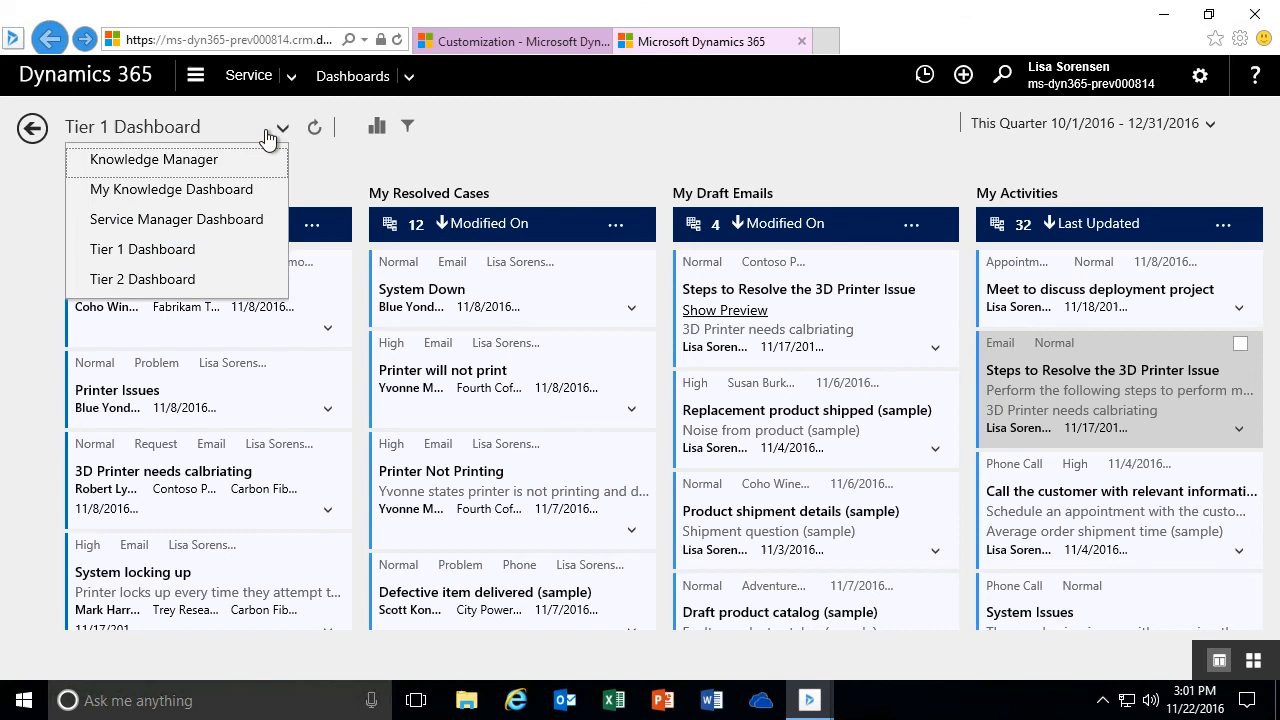
{"action": "left_click", "coordinate": [146, 228]}
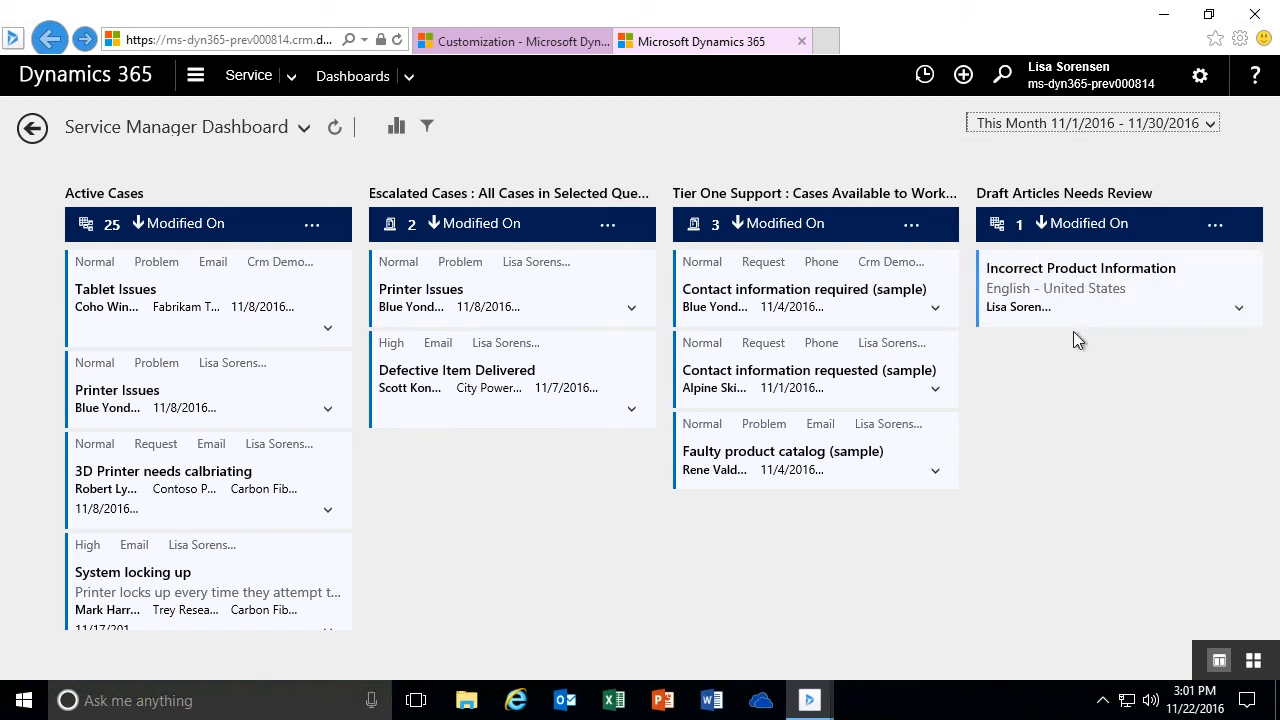
- Open the Service area's queues, dismiss the error report without sending it, and compare the Escalated Cases queue with its dashboard stream
{"action": "left_click", "coordinate": [560, 41]}
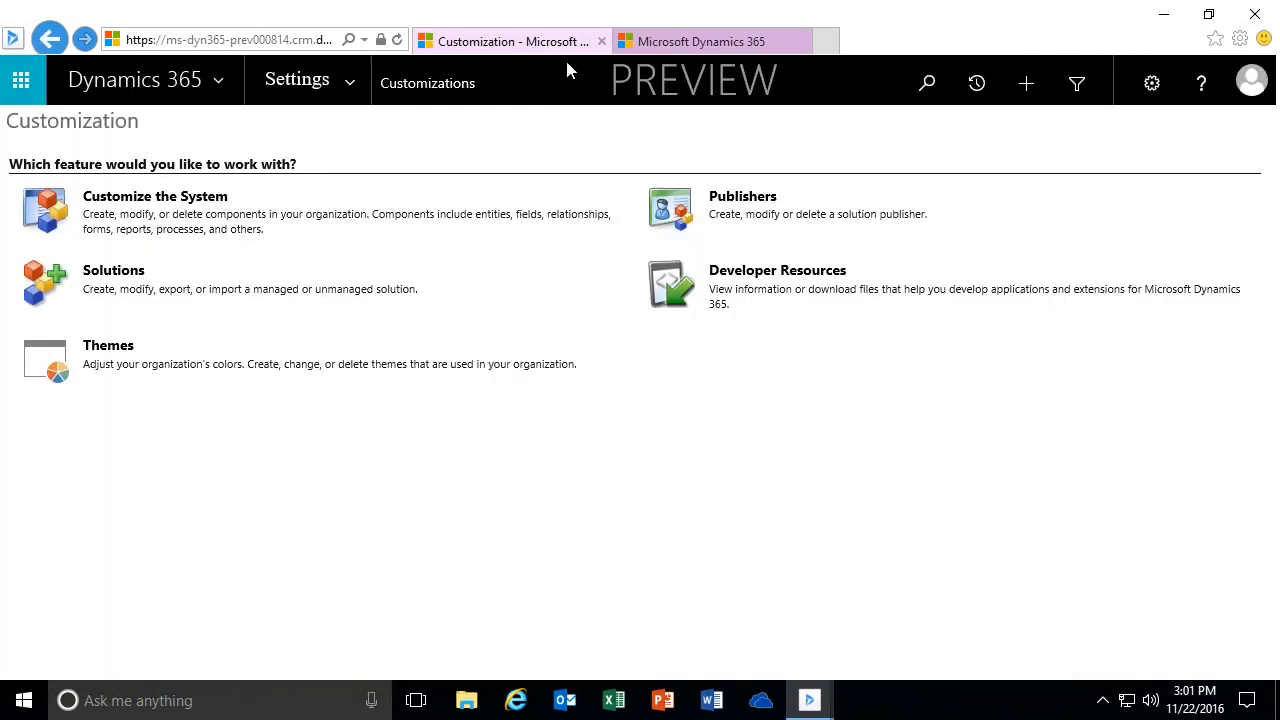
{"action": "left_click", "coordinate": [352, 87]}
{"action": "left_click", "coordinate": [314, 177]}
{"action": "left_click", "coordinate": [478, 353]}
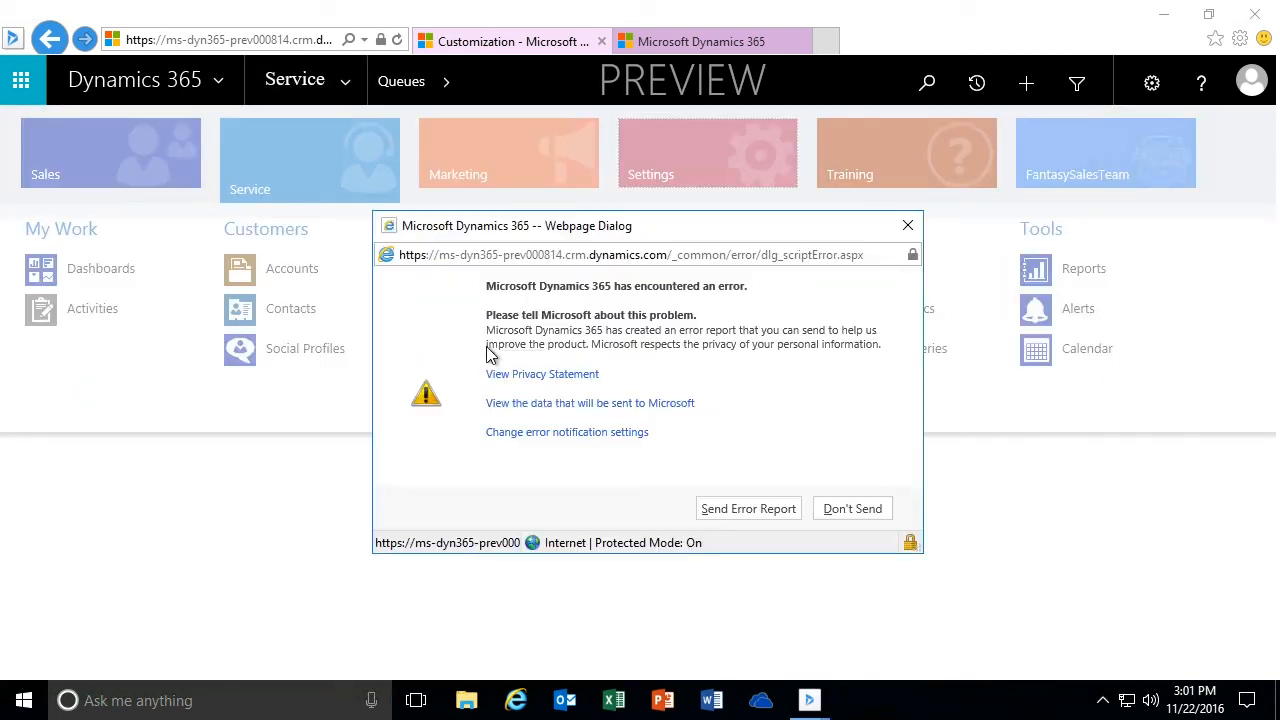
{"action": "left_click", "coordinate": [851, 509]}
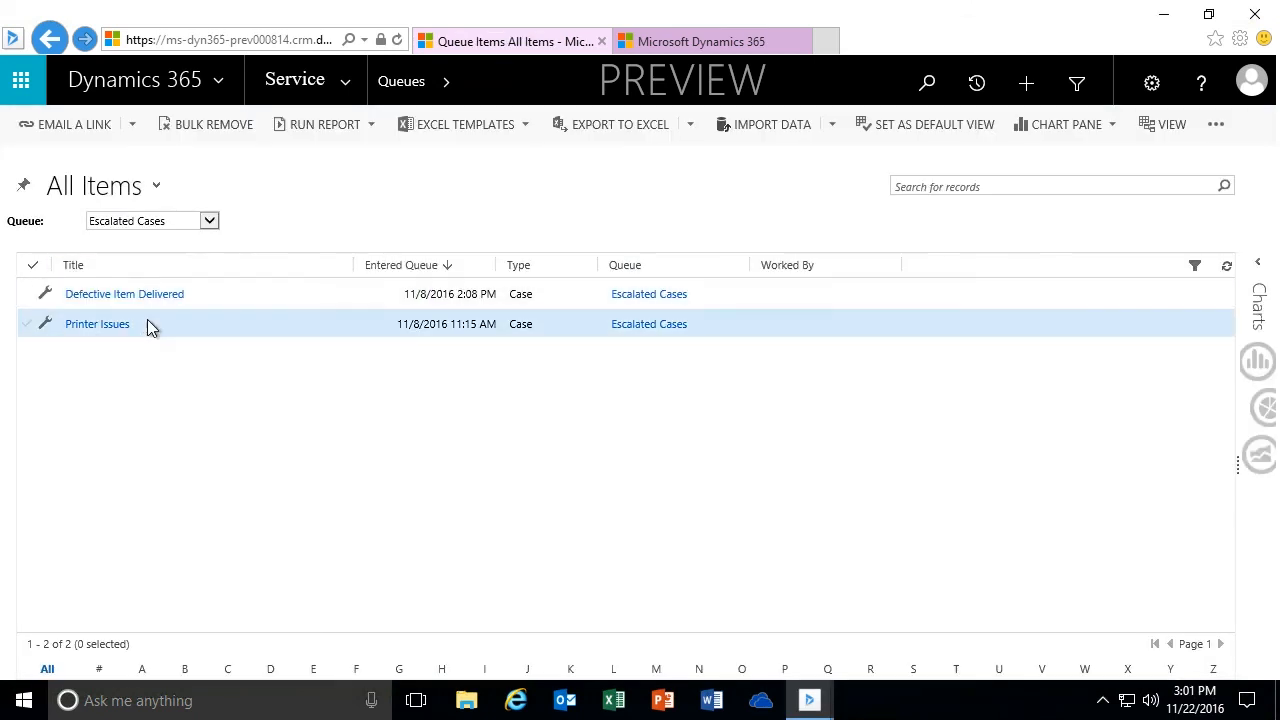
{"action": "left_click", "coordinate": [705, 42]}
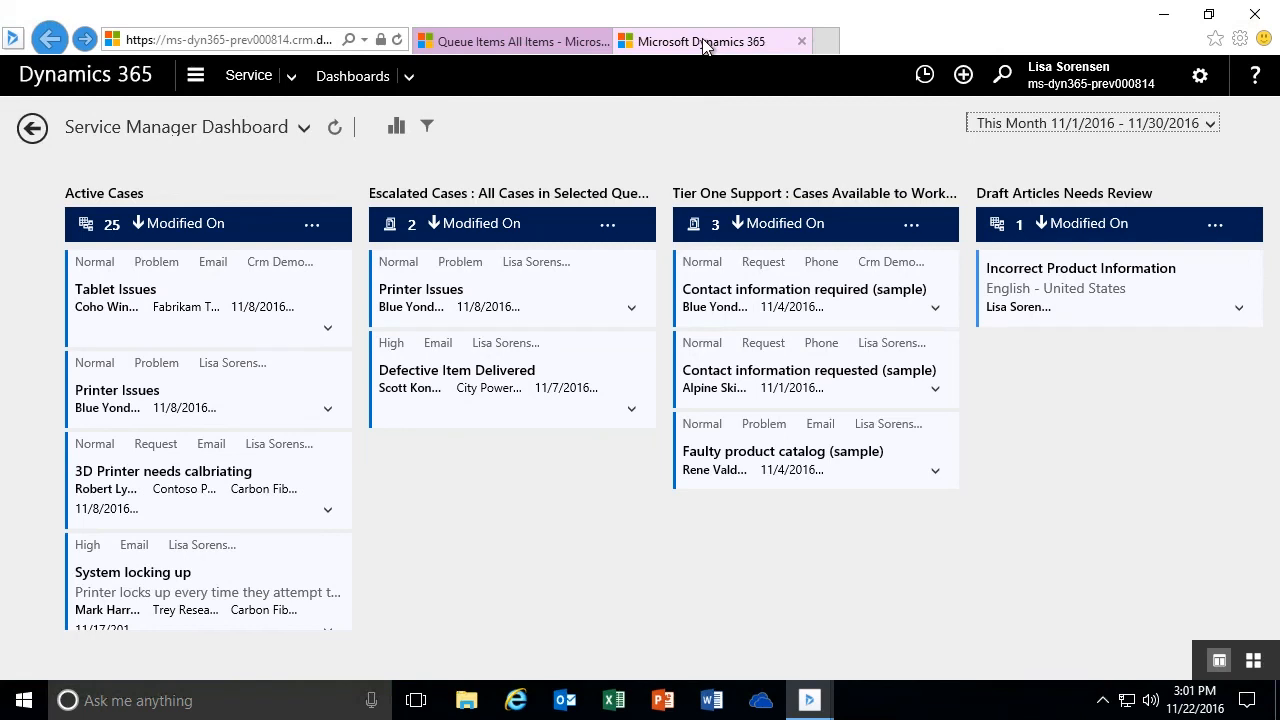
- Show the Tier One Support queue's items and compare them with the matching Service Manager Dashboard stream
{"action": "left_click", "coordinate": [545, 45]}
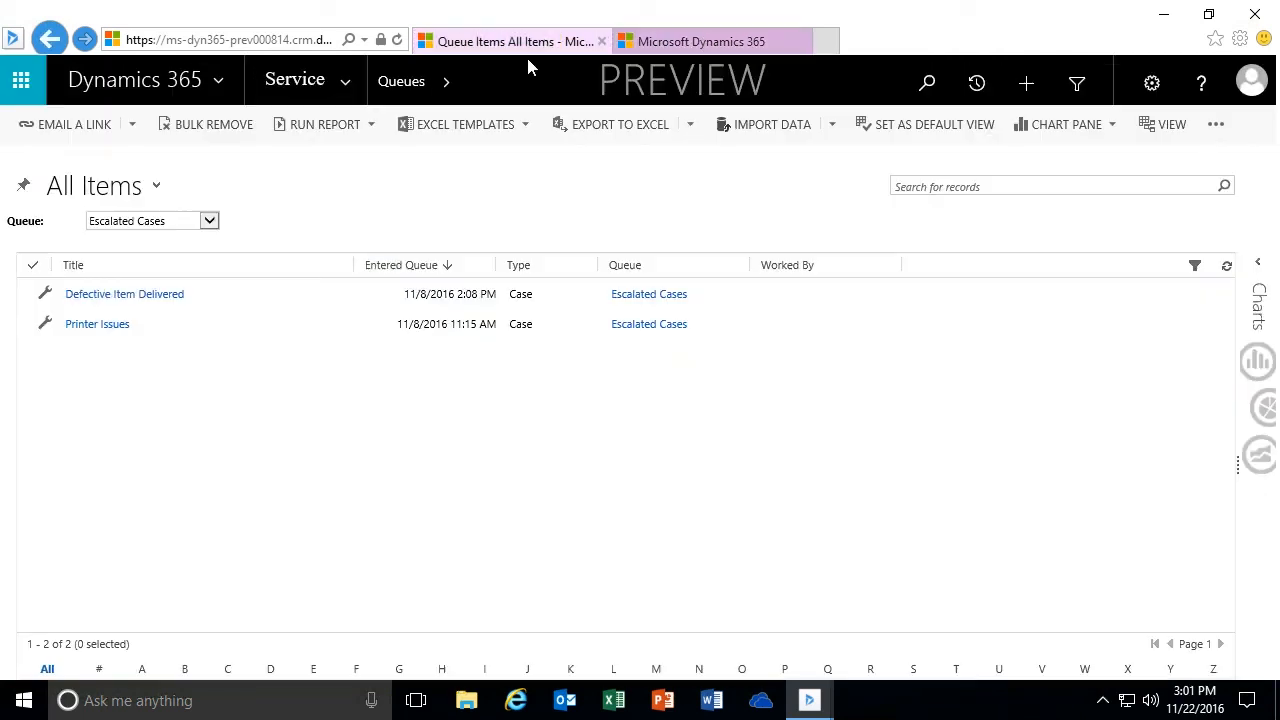
{"action": "left_click", "coordinate": [209, 221]}
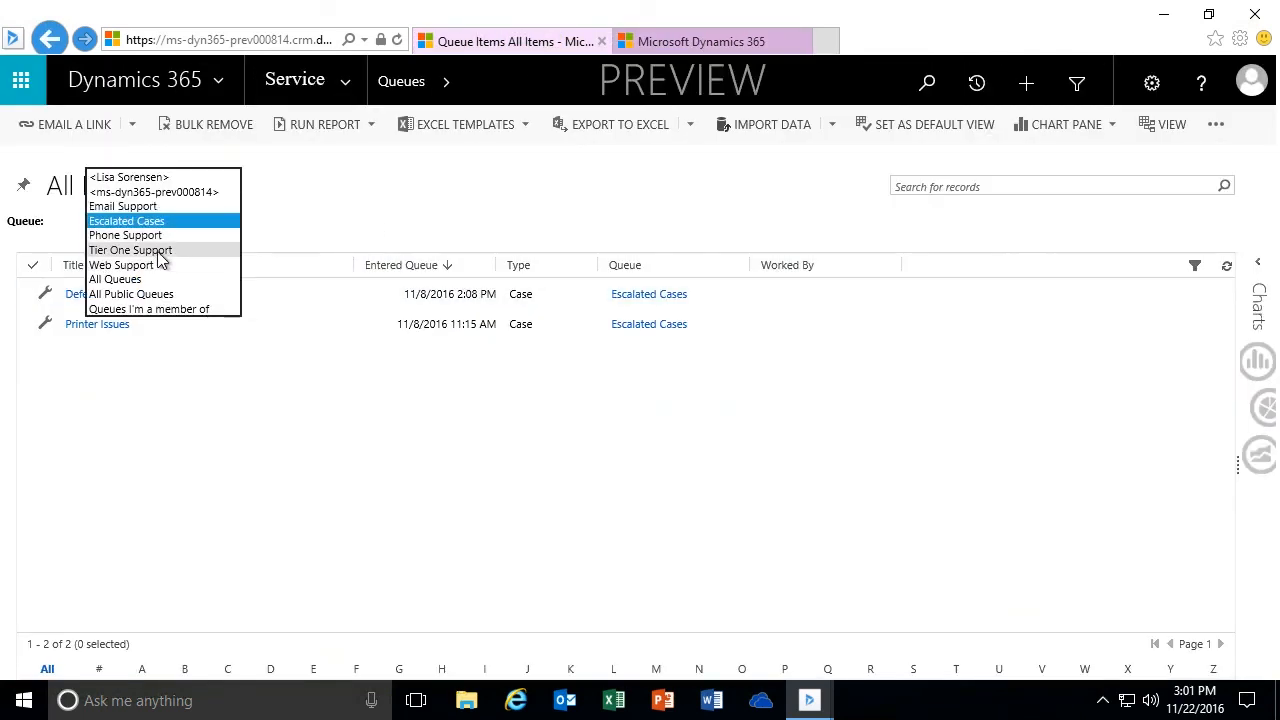
{"action": "left_click", "coordinate": [160, 250]}
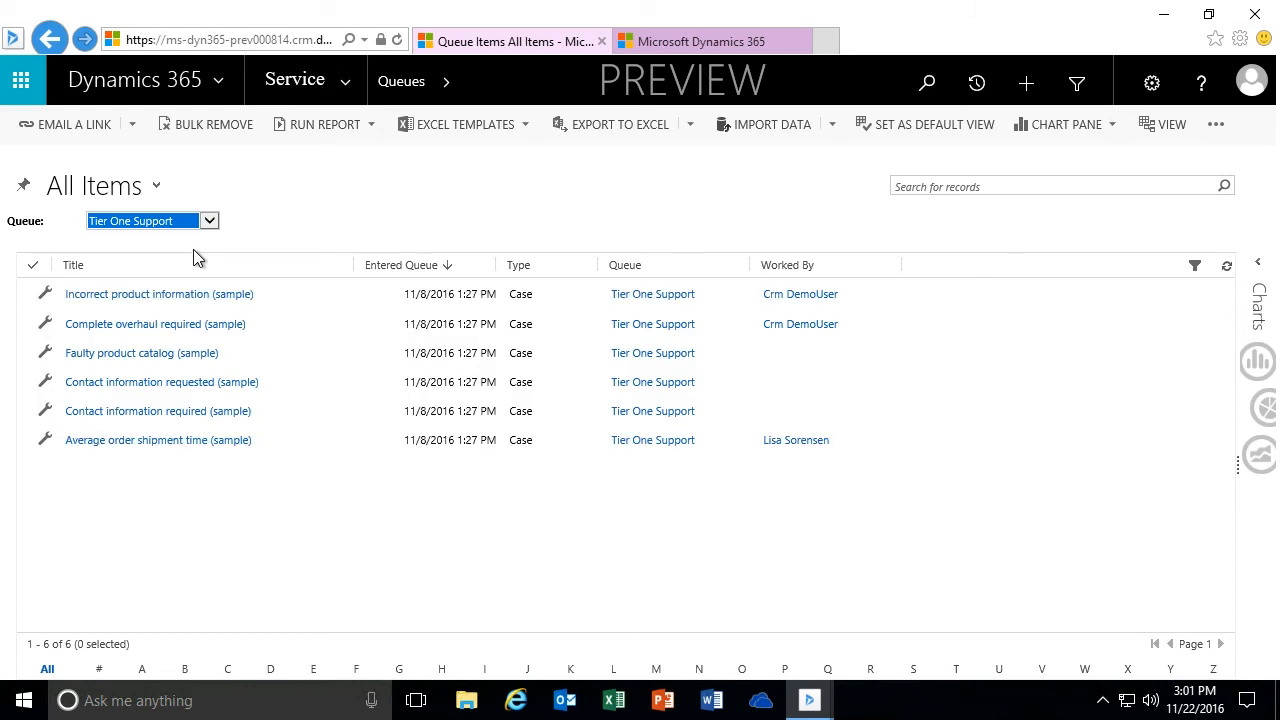
{"action": "left_click", "coordinate": [697, 41]}
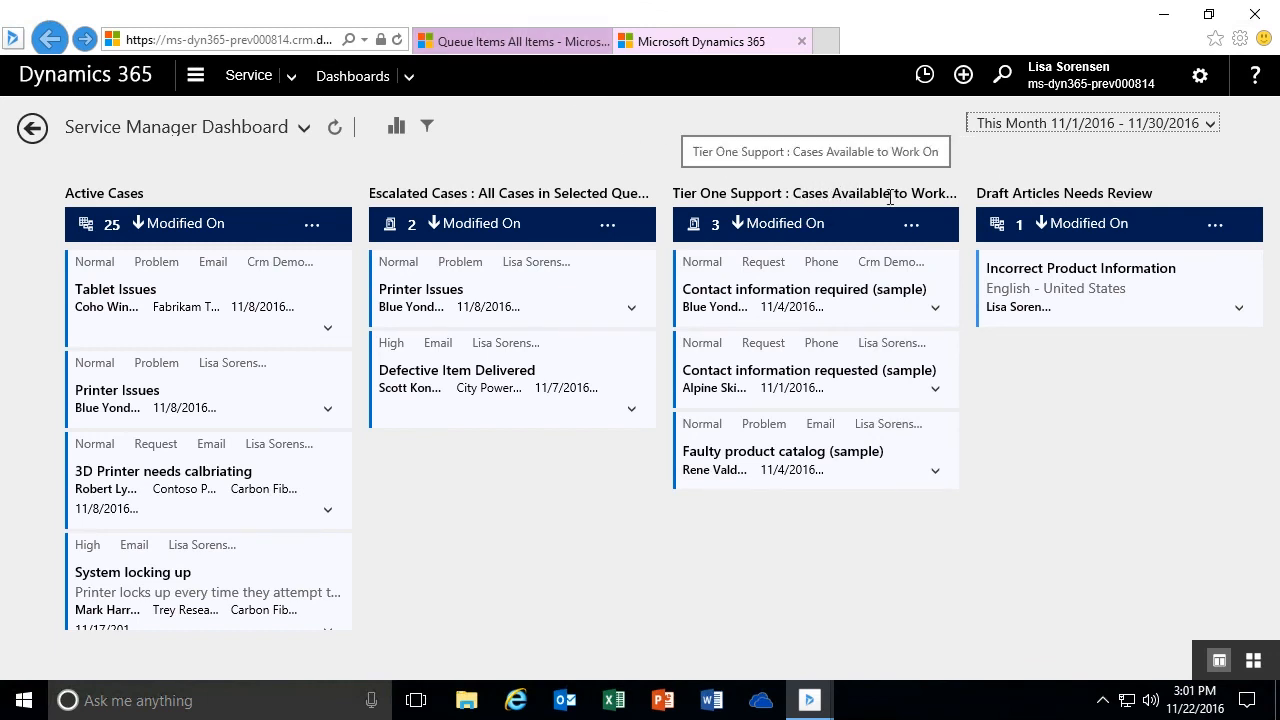
- Display the Tier One Support queue in the Cases Available to Work On view
{"action": "left_click", "coordinate": [500, 42]}
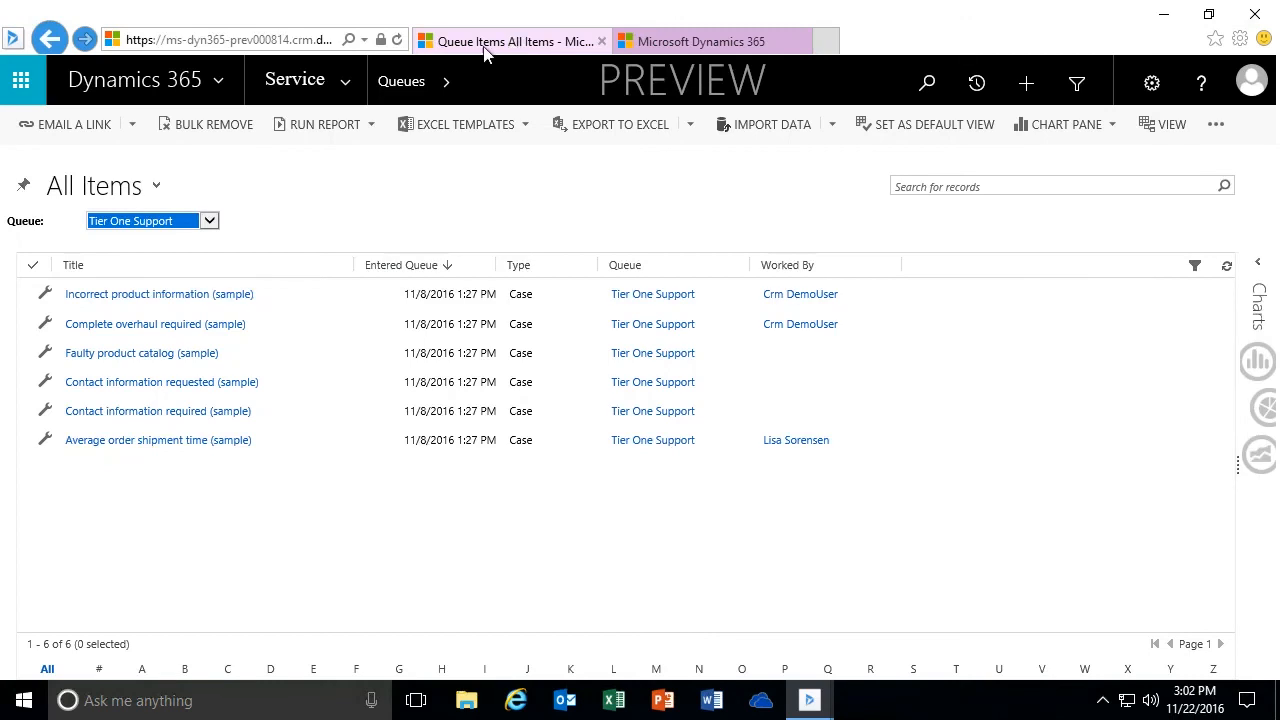
{"action": "left_click", "coordinate": [209, 221]}
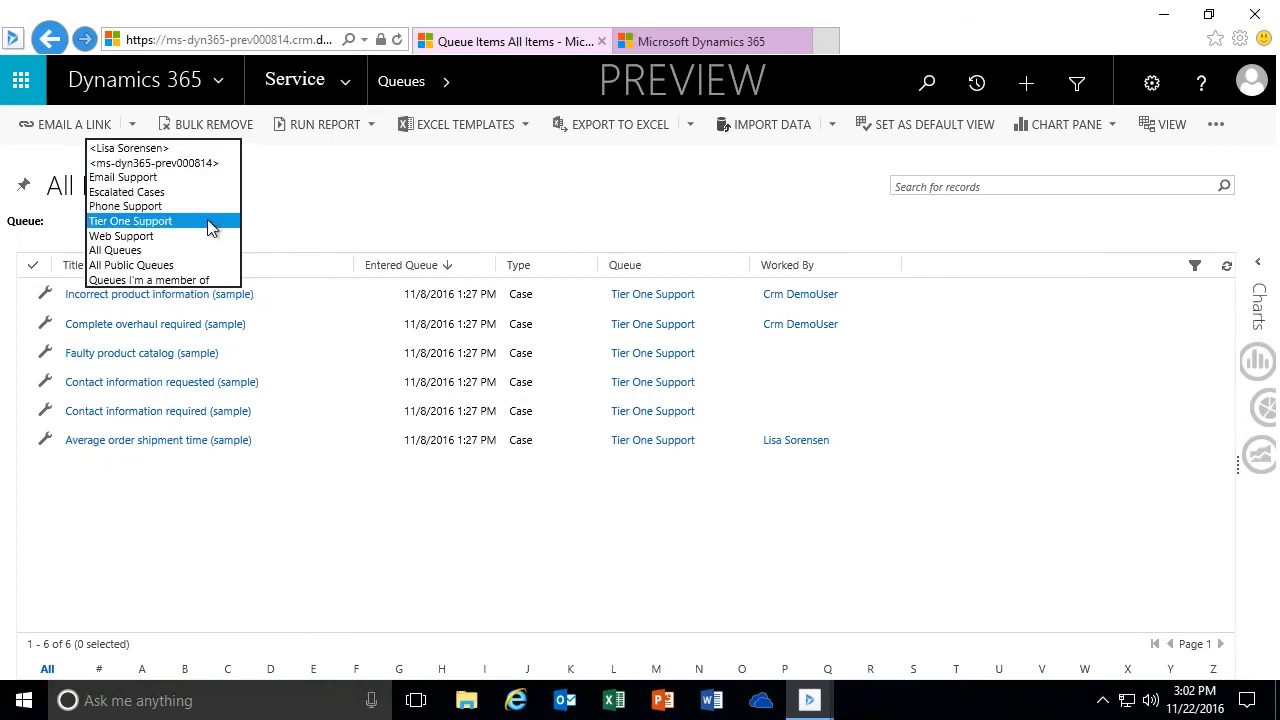
{"action": "left_click", "coordinate": [207, 220]}
{"action": "left_click", "coordinate": [156, 186]}
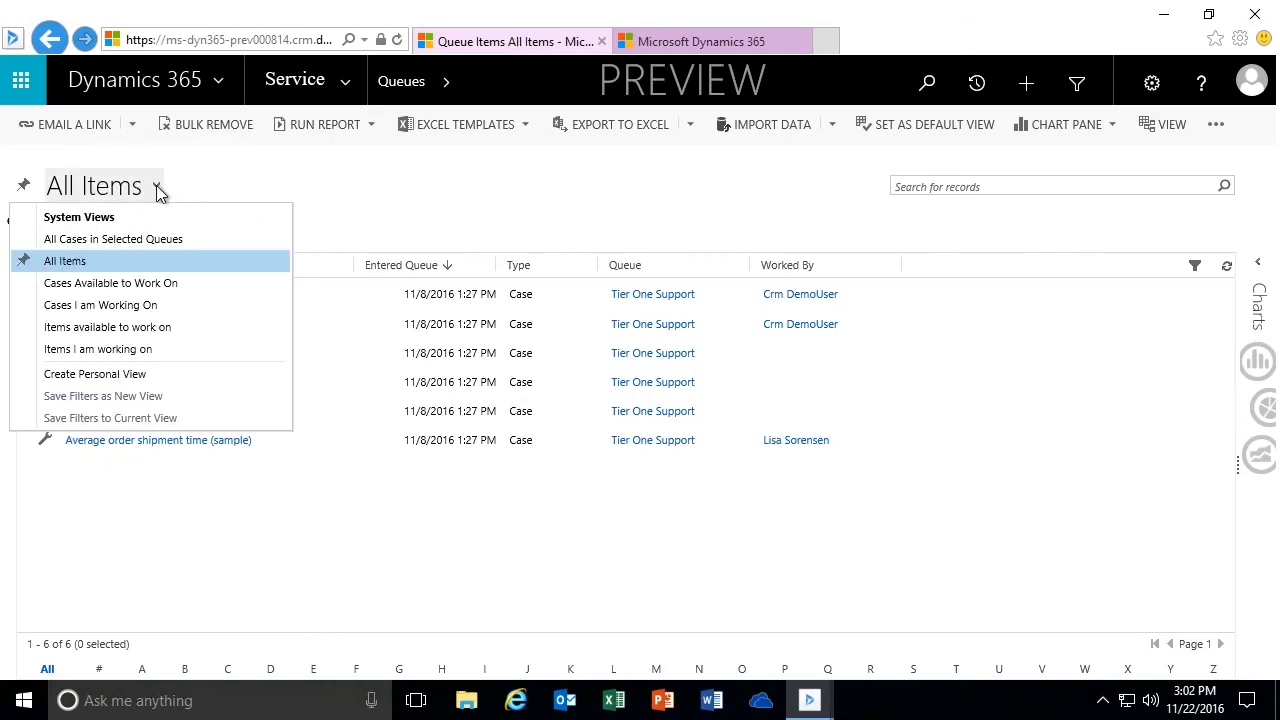
{"action": "left_click", "coordinate": [108, 285]}
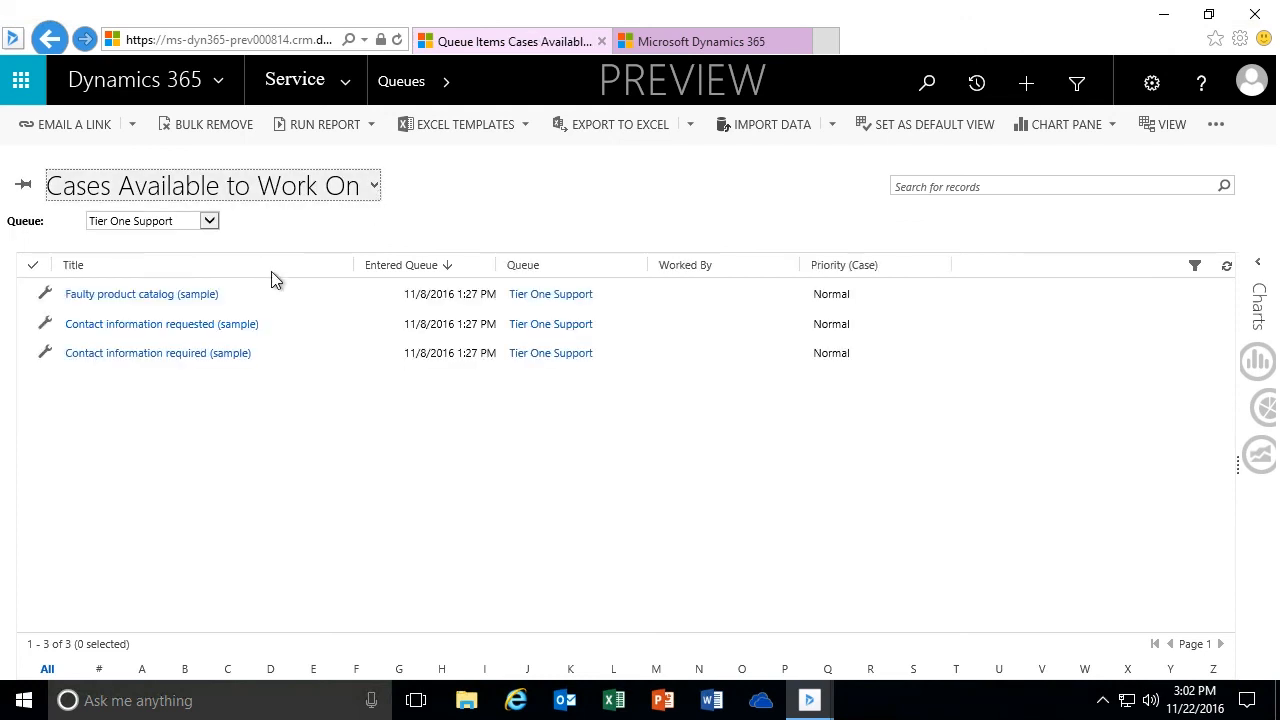
- Restore the queue list's All Items view and return to the Service Manager Dashboard
{"action": "left_click", "coordinate": [360, 190]}
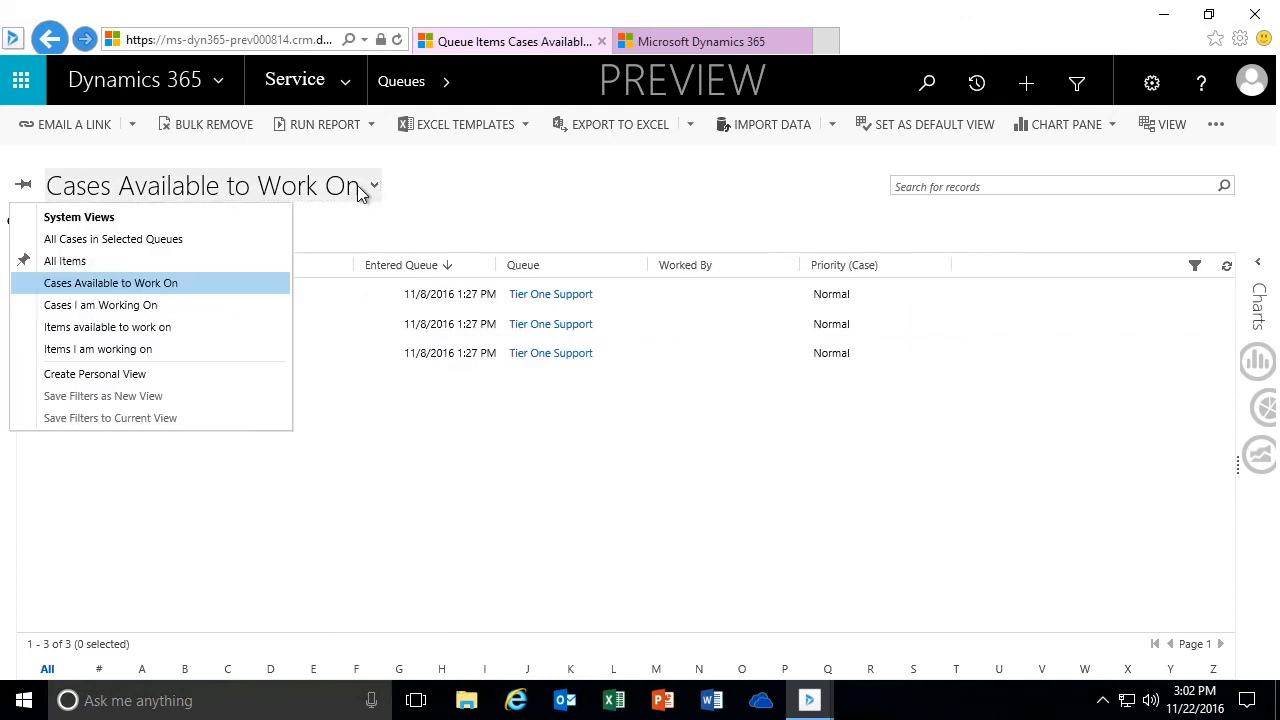
{"action": "left_click", "coordinate": [78, 262]}
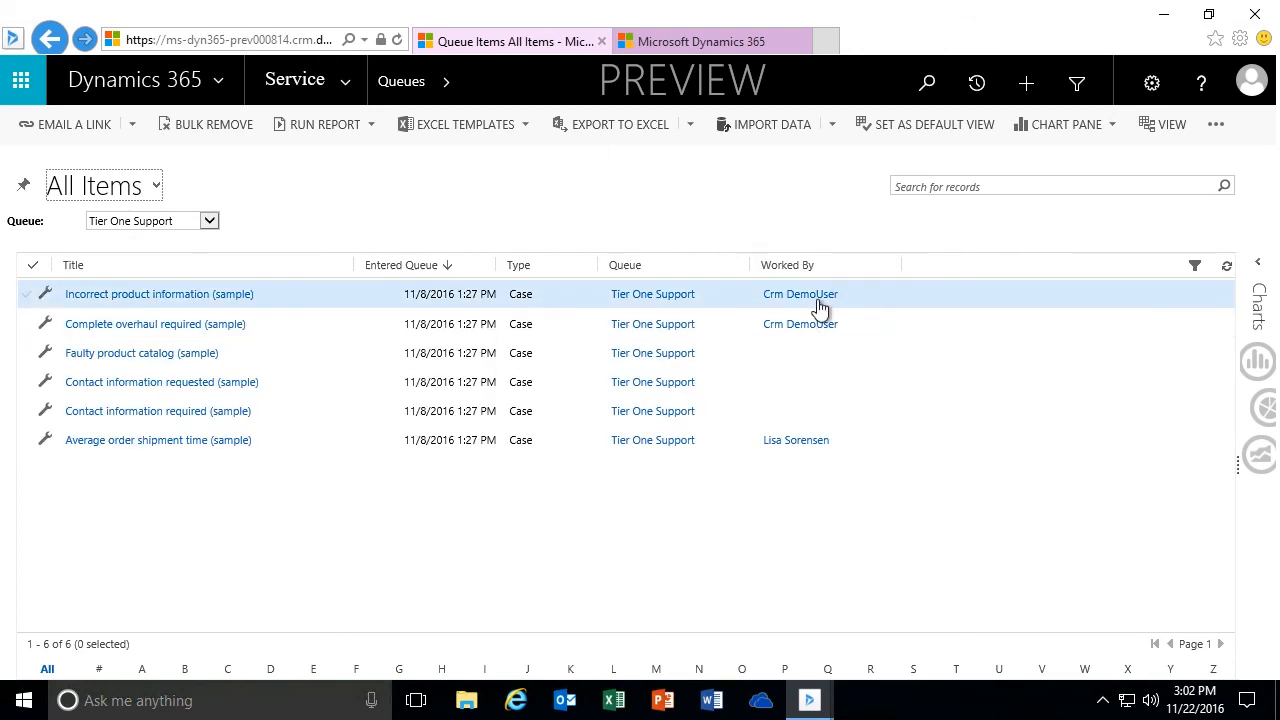
{"action": "left_click", "coordinate": [714, 44]}
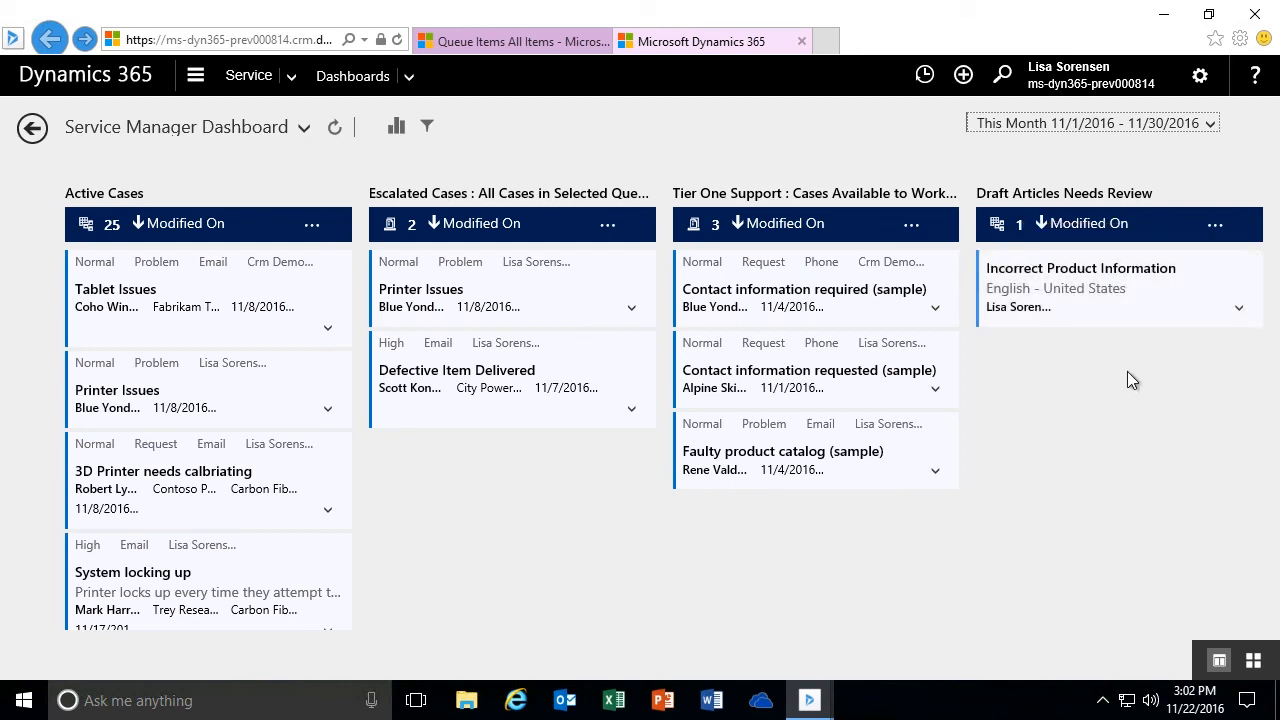
- Show the dashboard's visual filters, filter to the demo user's Normal-priority cases in Cases By Priority (Per Owner), and clear the filter
{"action": "left_click", "coordinate": [397, 130]}
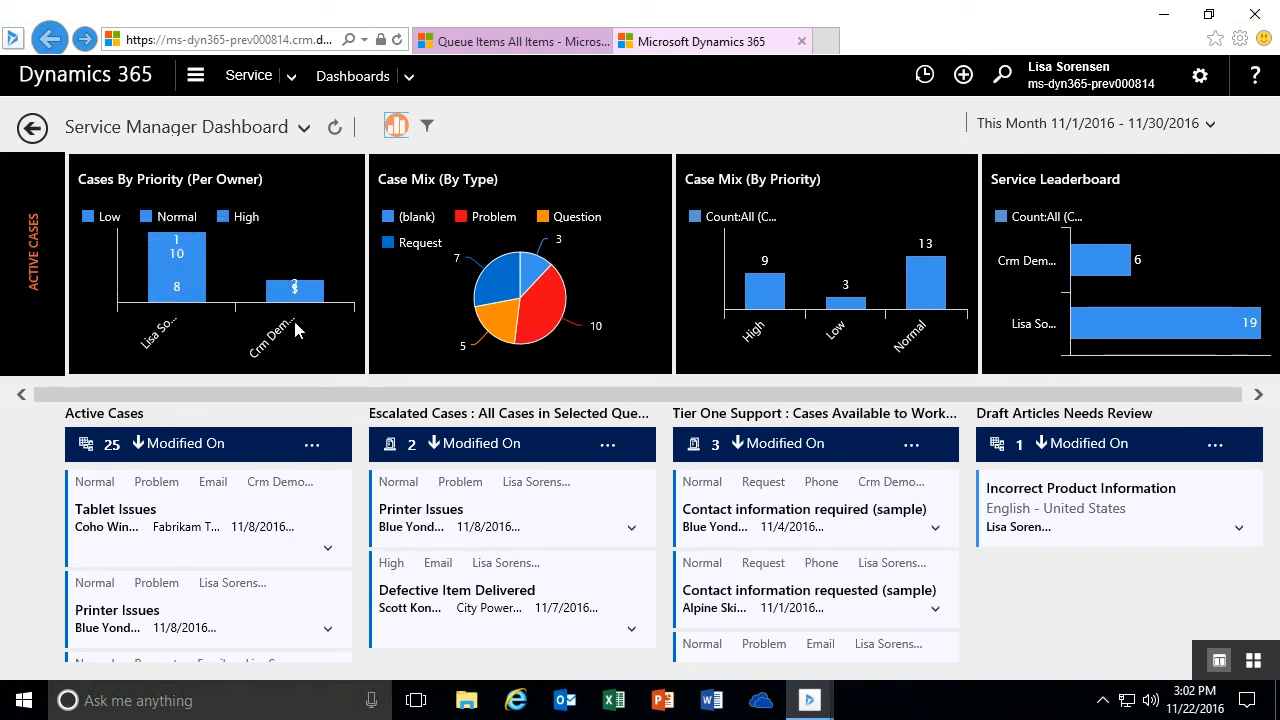
{"action": "mouse_move", "coordinate": [292, 293]}
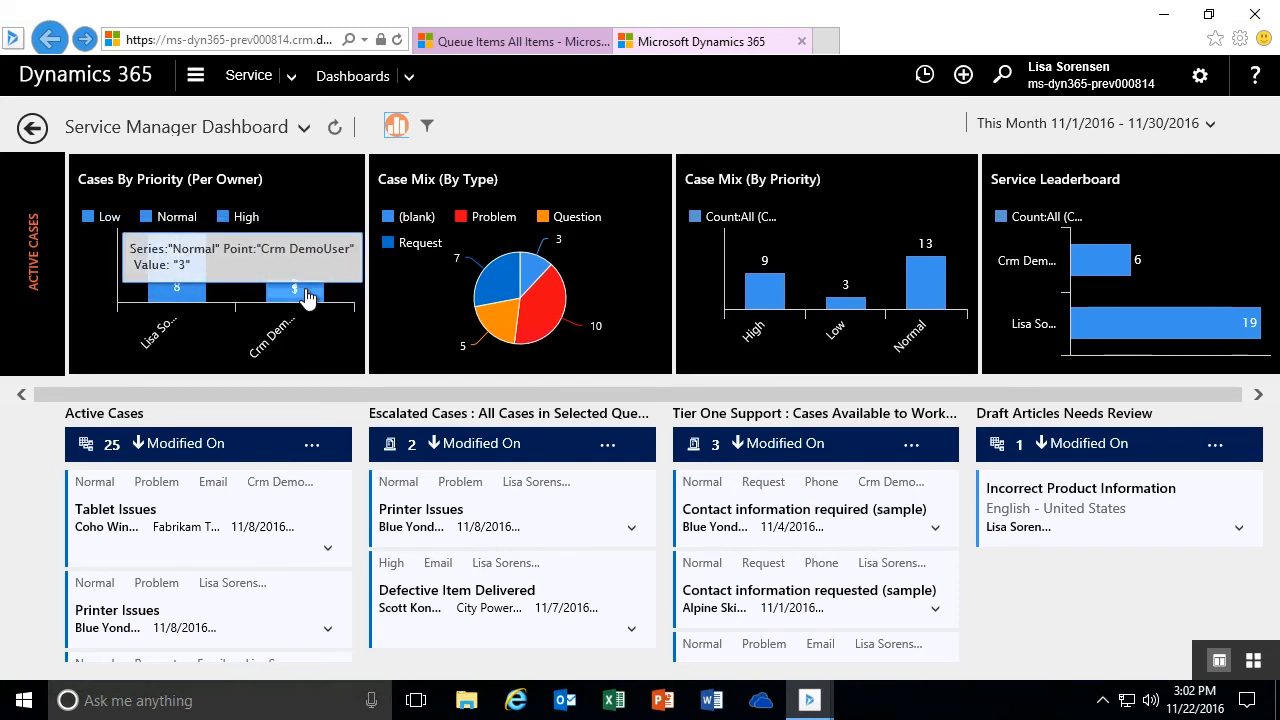
{"action": "left_click", "coordinate": [307, 297]}
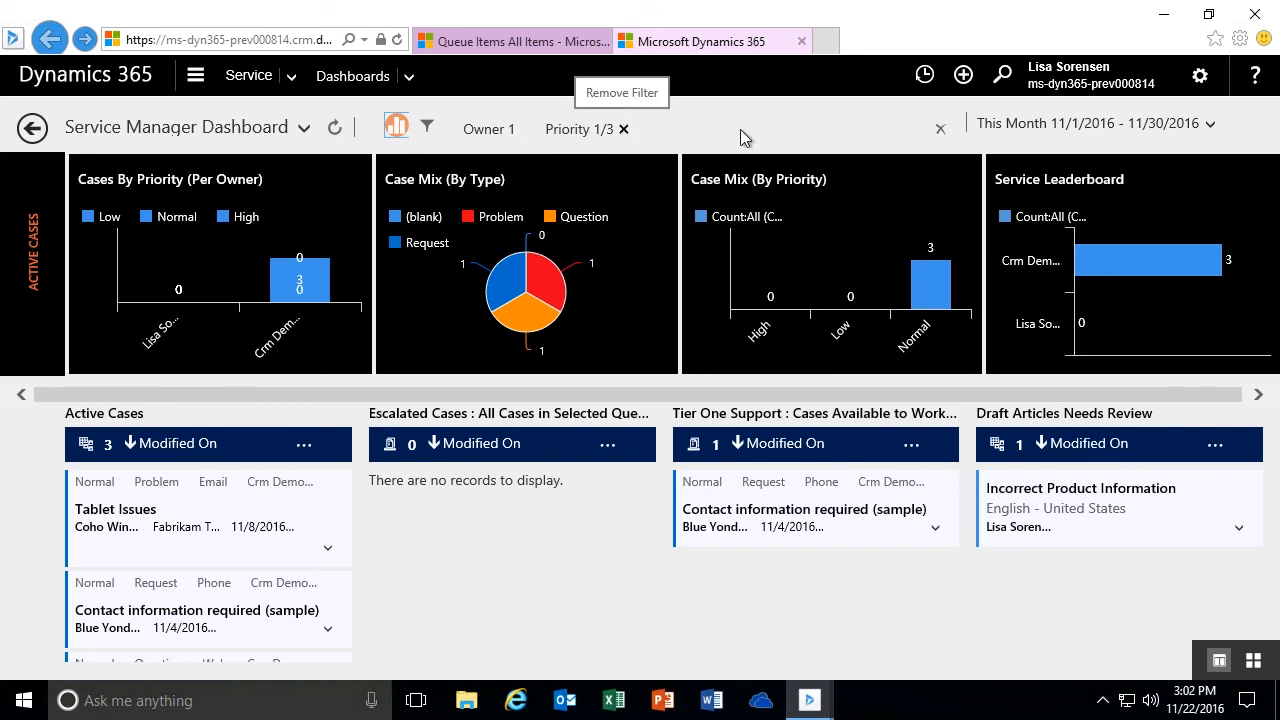
{"action": "left_click", "coordinate": [940, 128]}
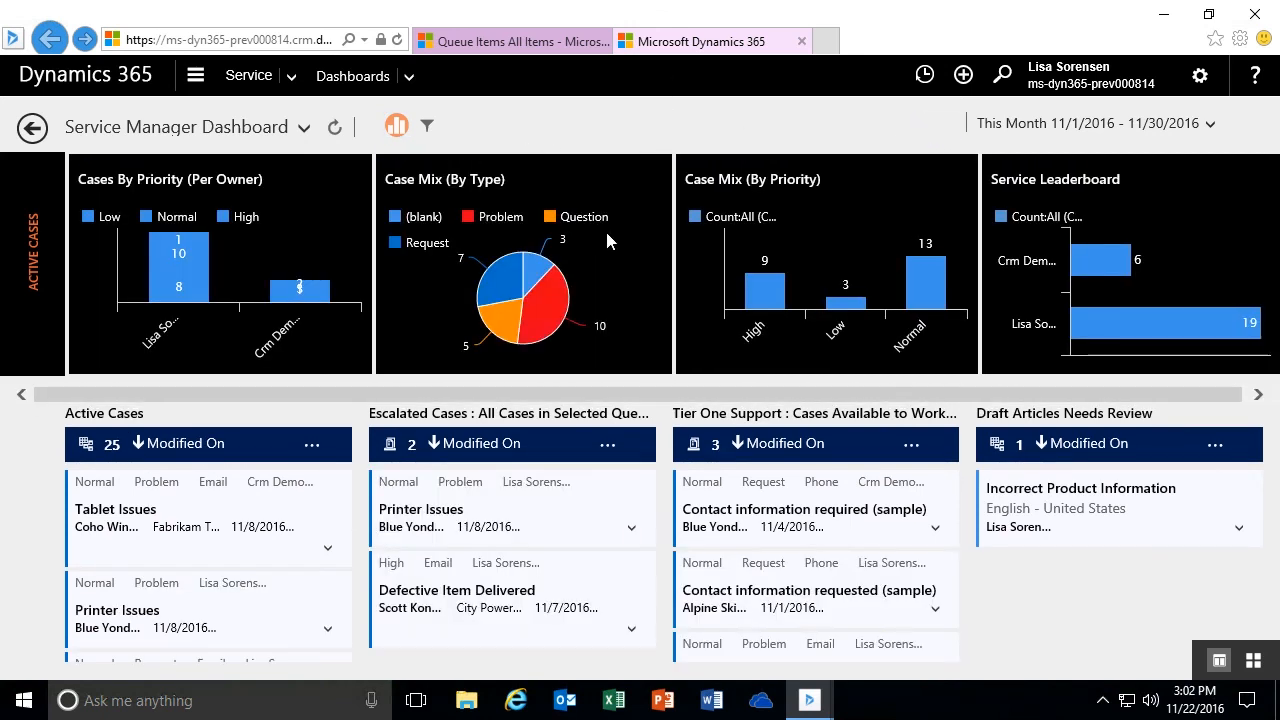
- Filter the dashboard to Problem cases using the Case Mix (By Type) chart, and clear the filter
{"action": "left_click", "coordinate": [550, 316]}
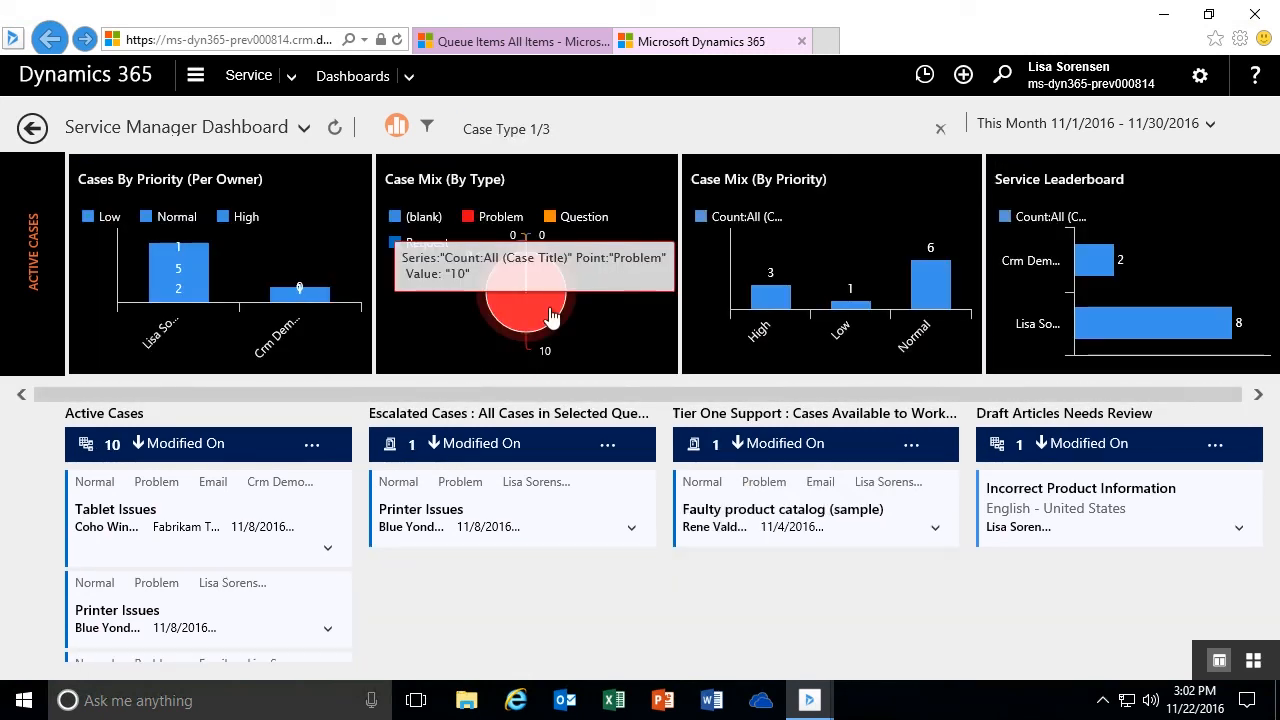
{"action": "left_click", "coordinate": [940, 131]}
- Filter the dashboard by each of the two case owners in turn using the Service Leaderboard chart, clearing the filter each time
{"action": "mouse_move", "coordinate": [1121, 302]}
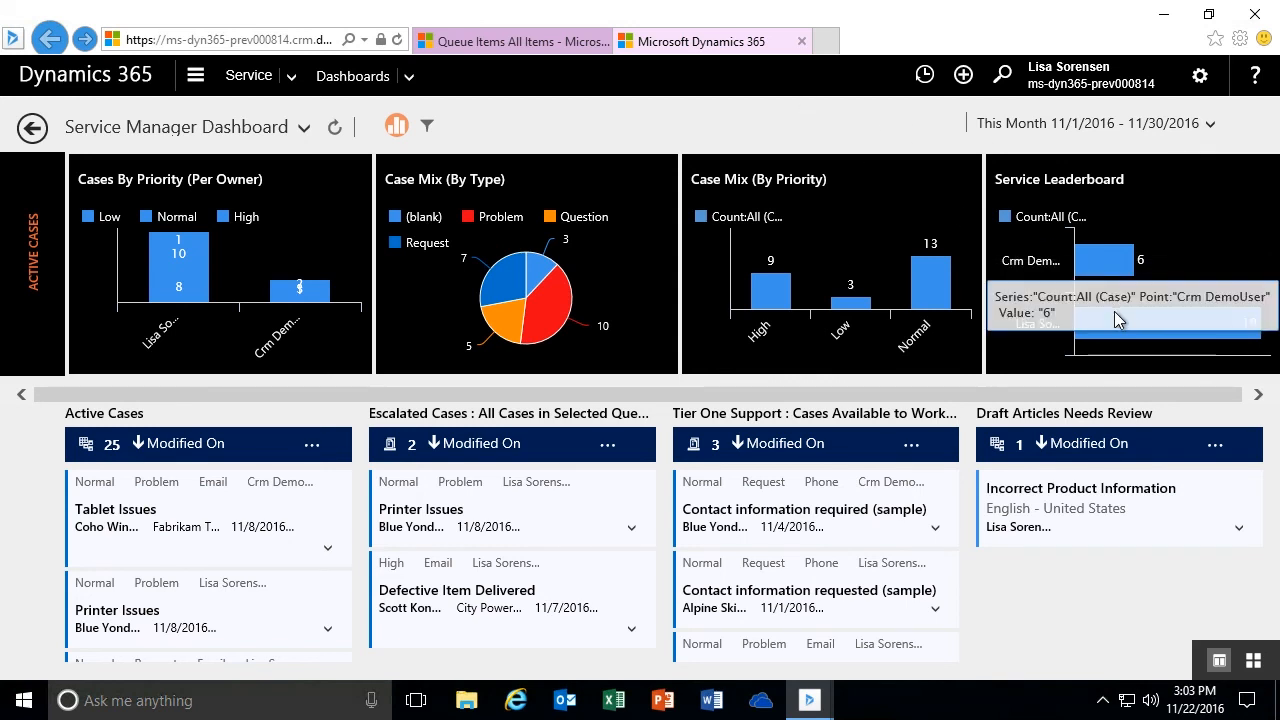
{"action": "left_click", "coordinate": [1100, 270]}
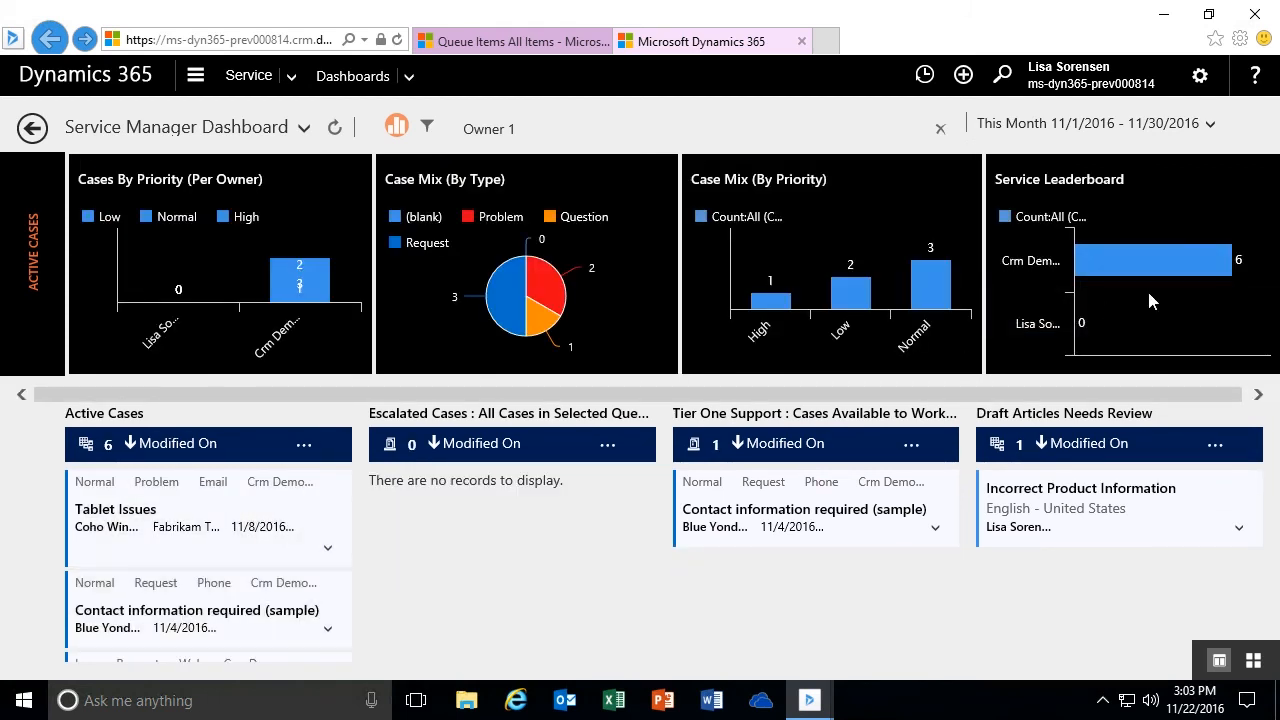
{"action": "left_click", "coordinate": [940, 128]}
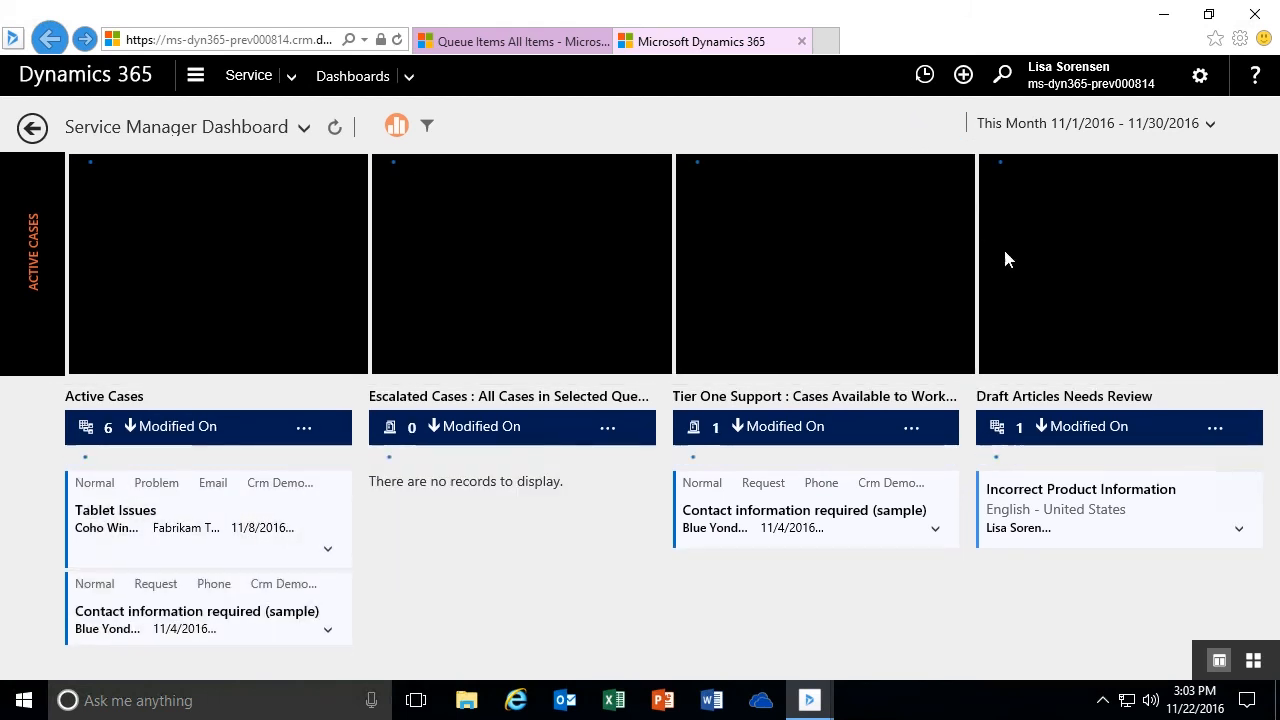
{"action": "left_click", "coordinate": [1158, 339]}
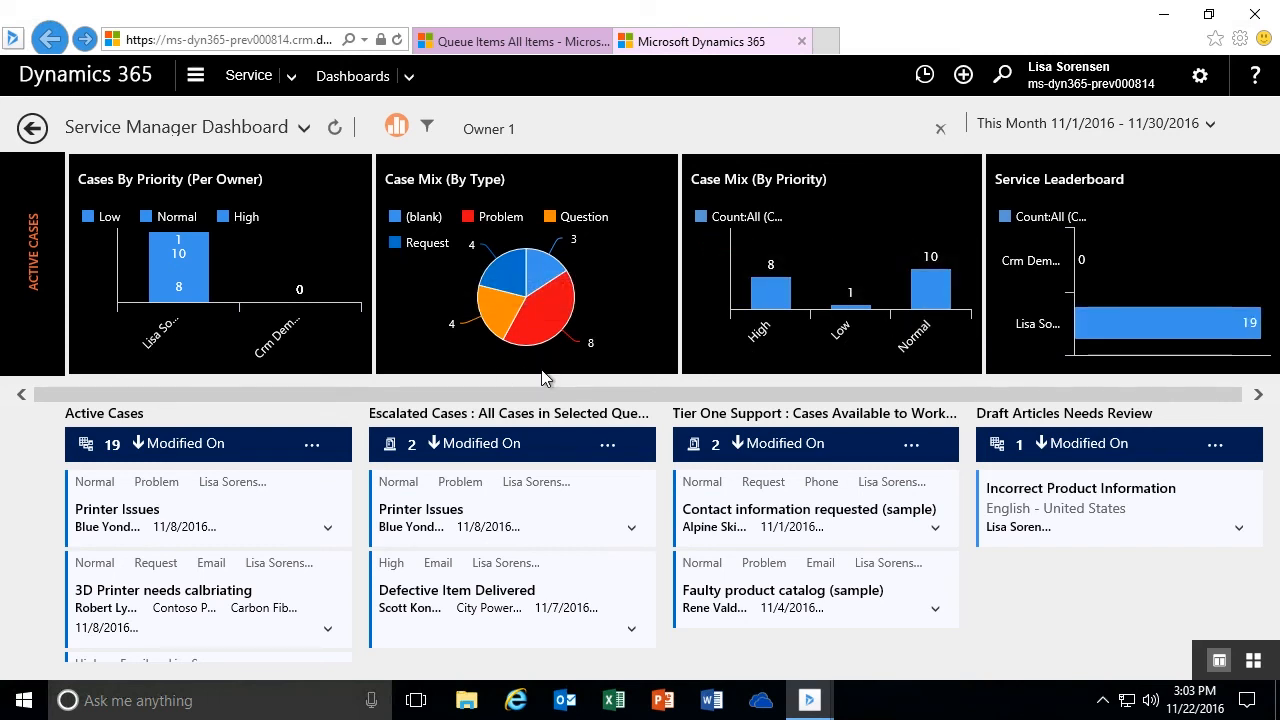
{"action": "mouse_move", "coordinate": [177, 255]}
{"action": "left_click", "coordinate": [940, 128]}
{"action": "left_click", "coordinate": [304, 127]}
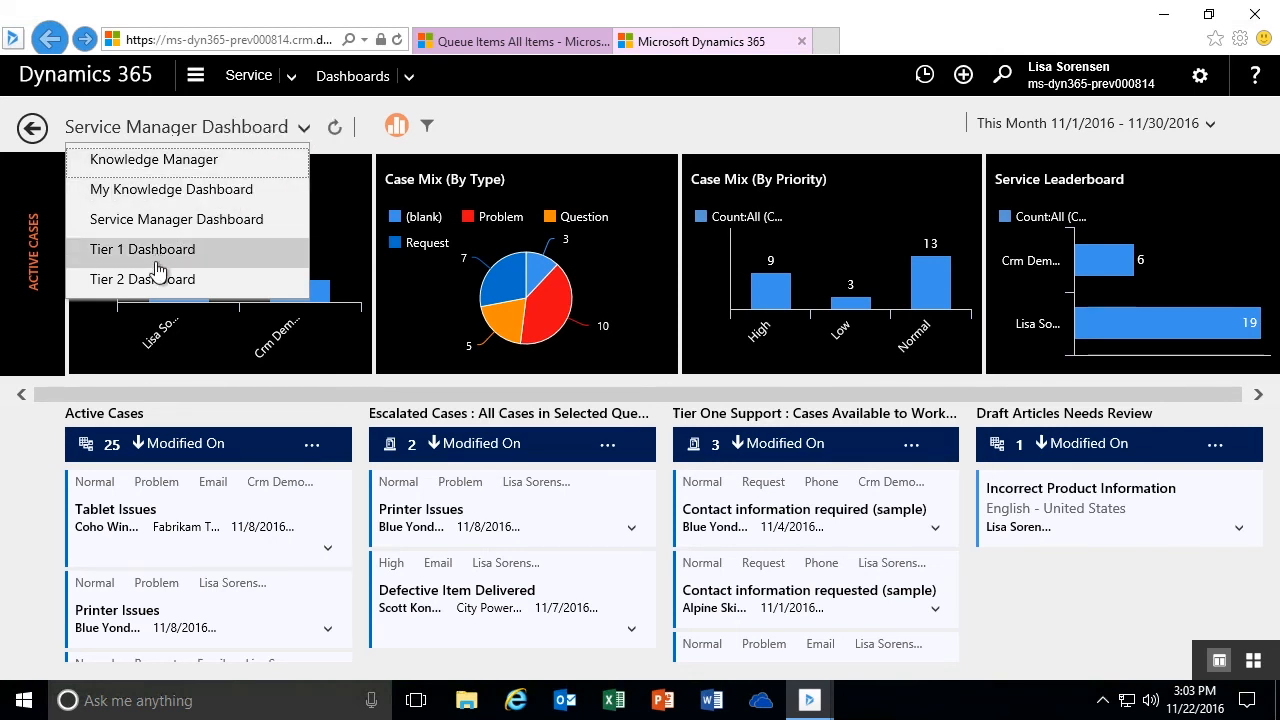
{"action": "left_click", "coordinate": [529, 128]}
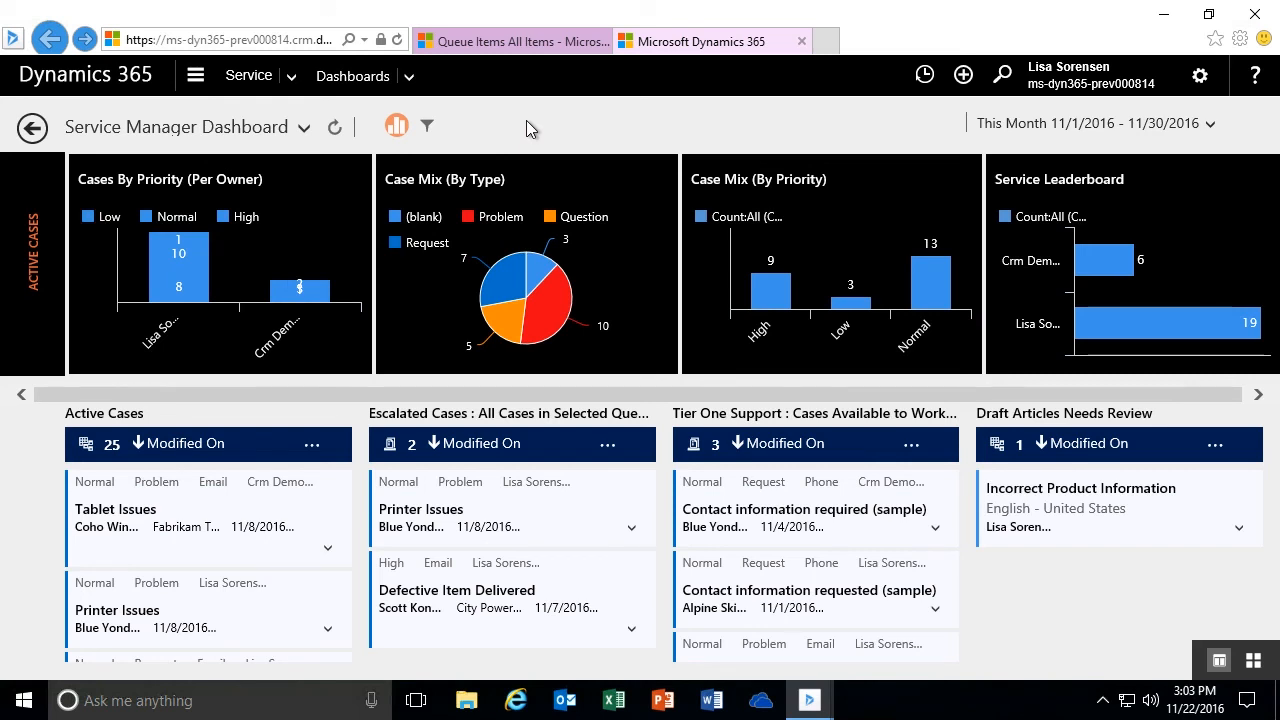
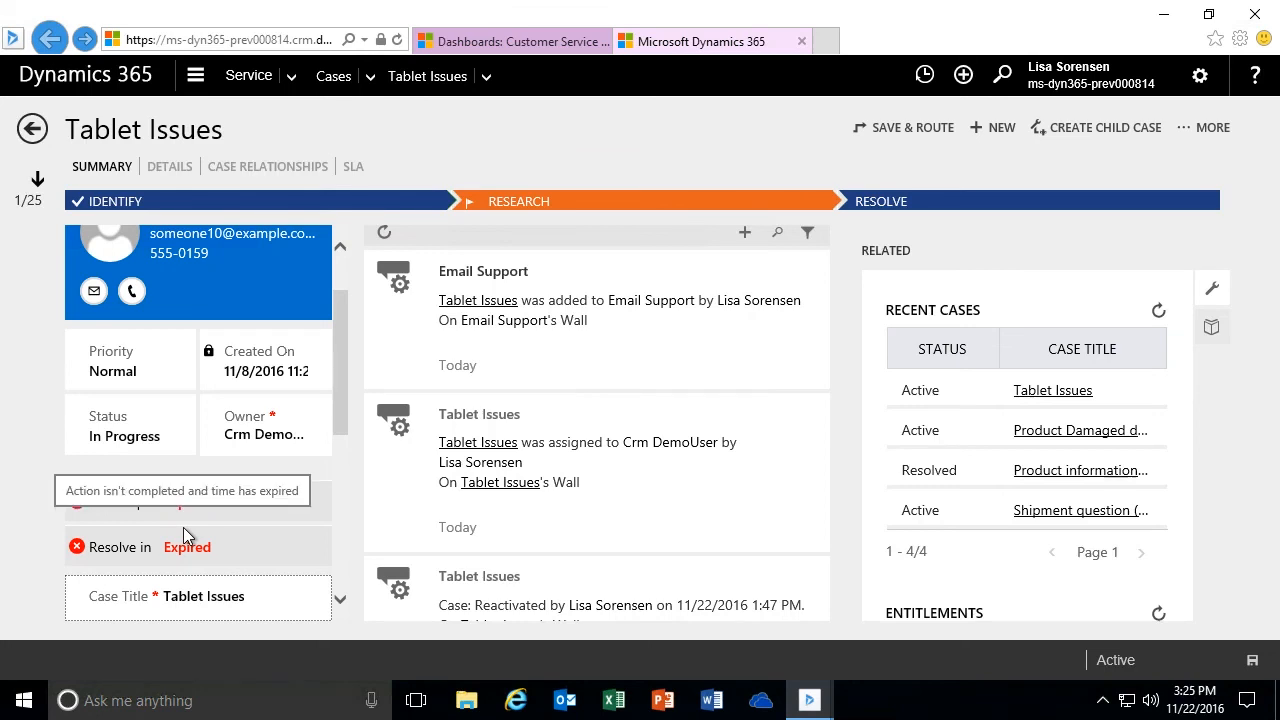
- Review the Tablet Issues case's SLA timers and SLA KPI instances, and return to the Service Manager Dashboard
{"action": "mouse_move", "coordinate": [259, 538]}
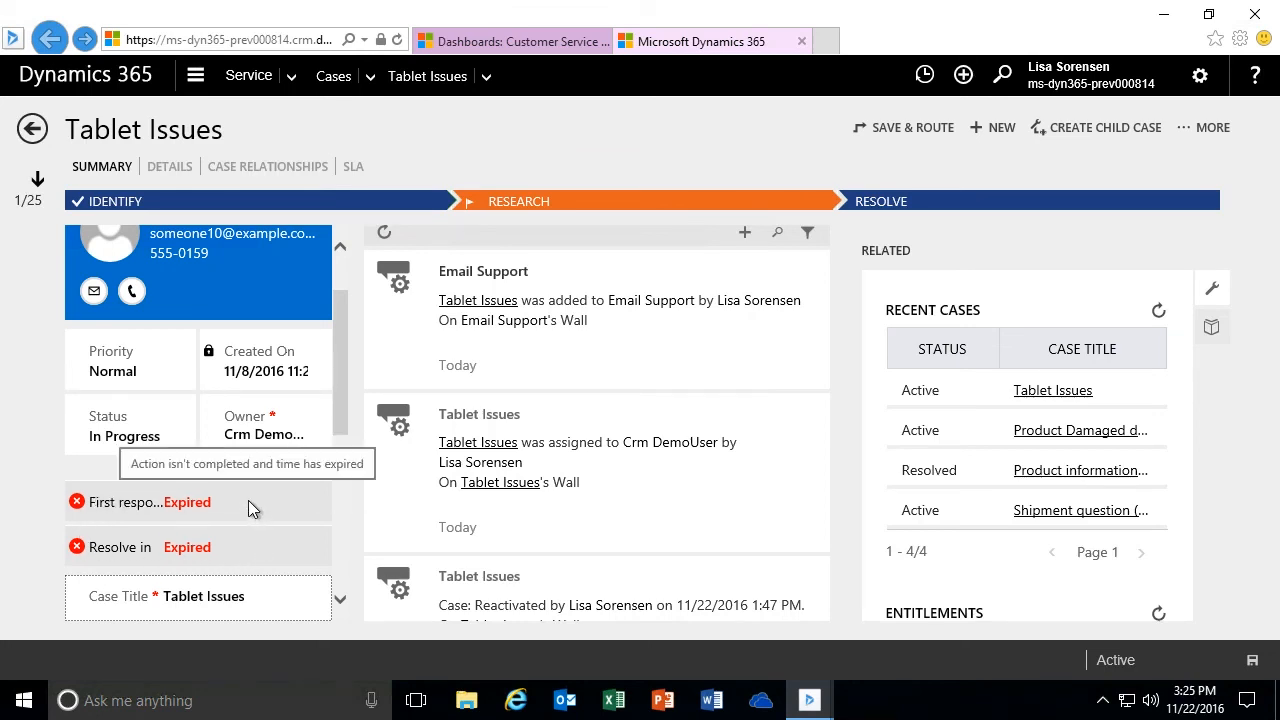
{"action": "left_click", "coordinate": [352, 169]}
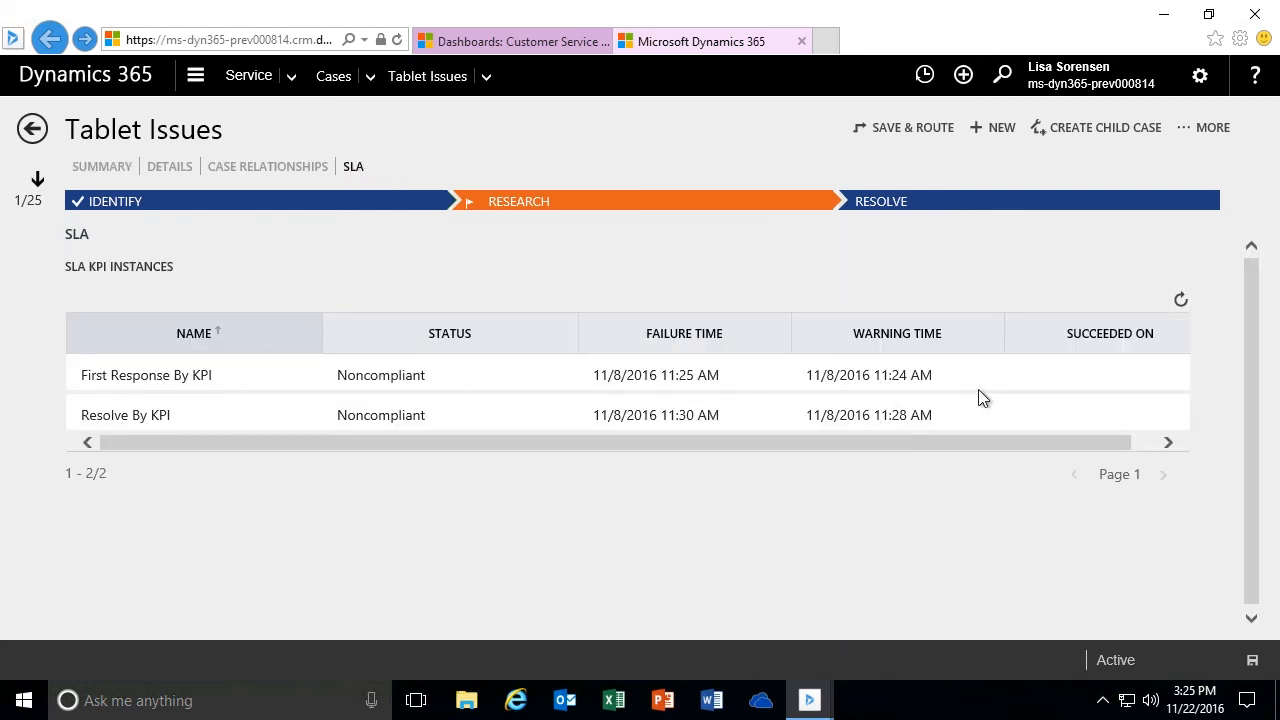
{"action": "left_click", "coordinate": [108, 447]}
{"action": "left_click", "coordinate": [106, 167]}
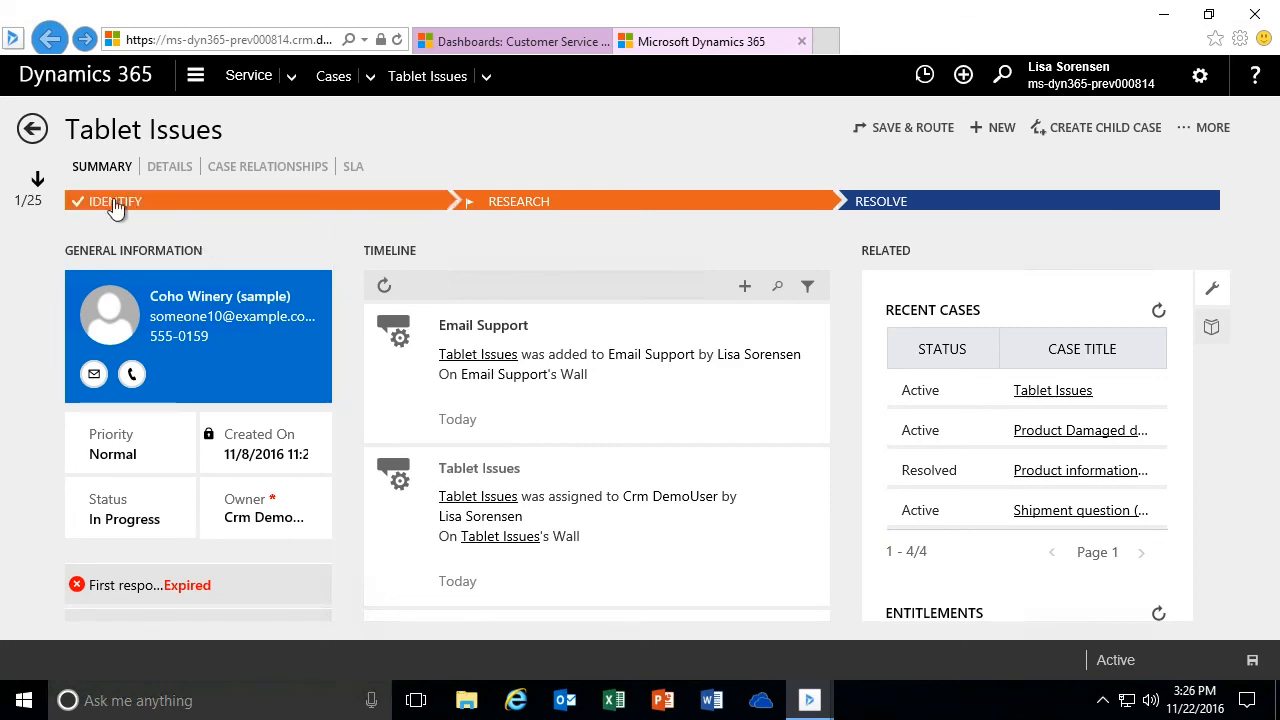
{"action": "left_click", "coordinate": [32, 128]}
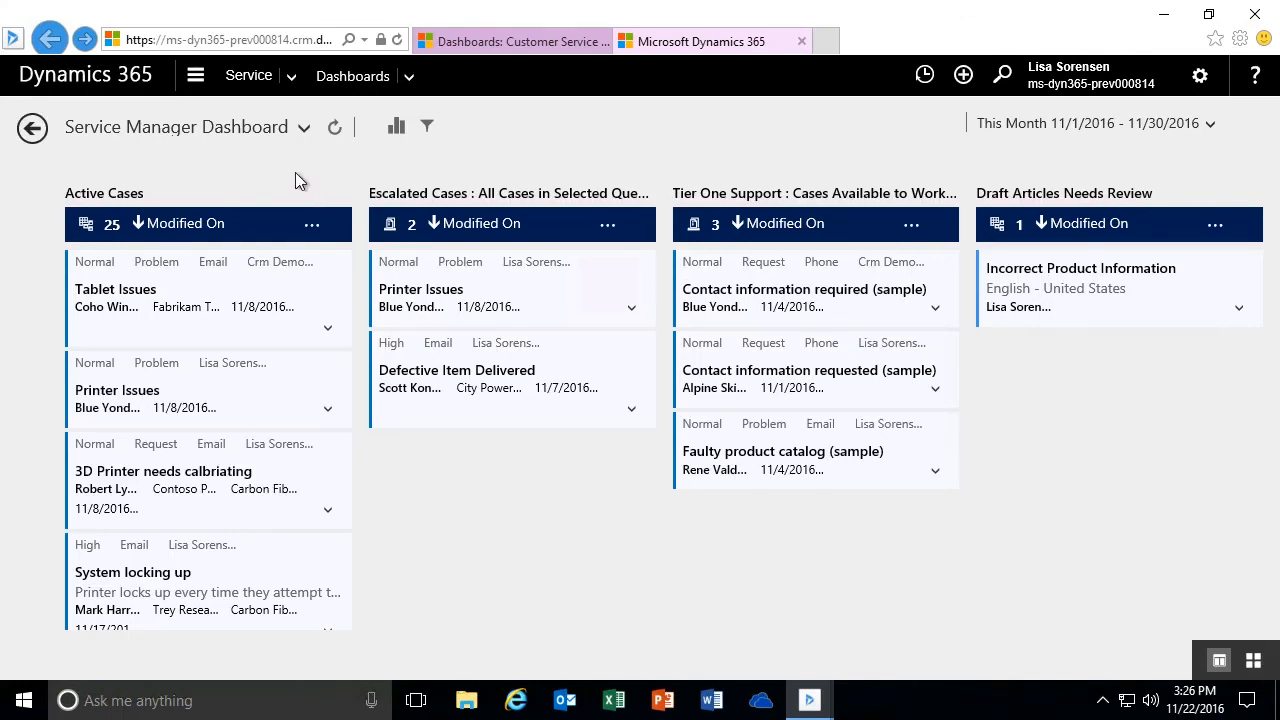
- Switch to the Knowledge Manager dashboard and sort its Most Popular Articles stream by Rating
{"action": "left_click", "coordinate": [304, 136]}
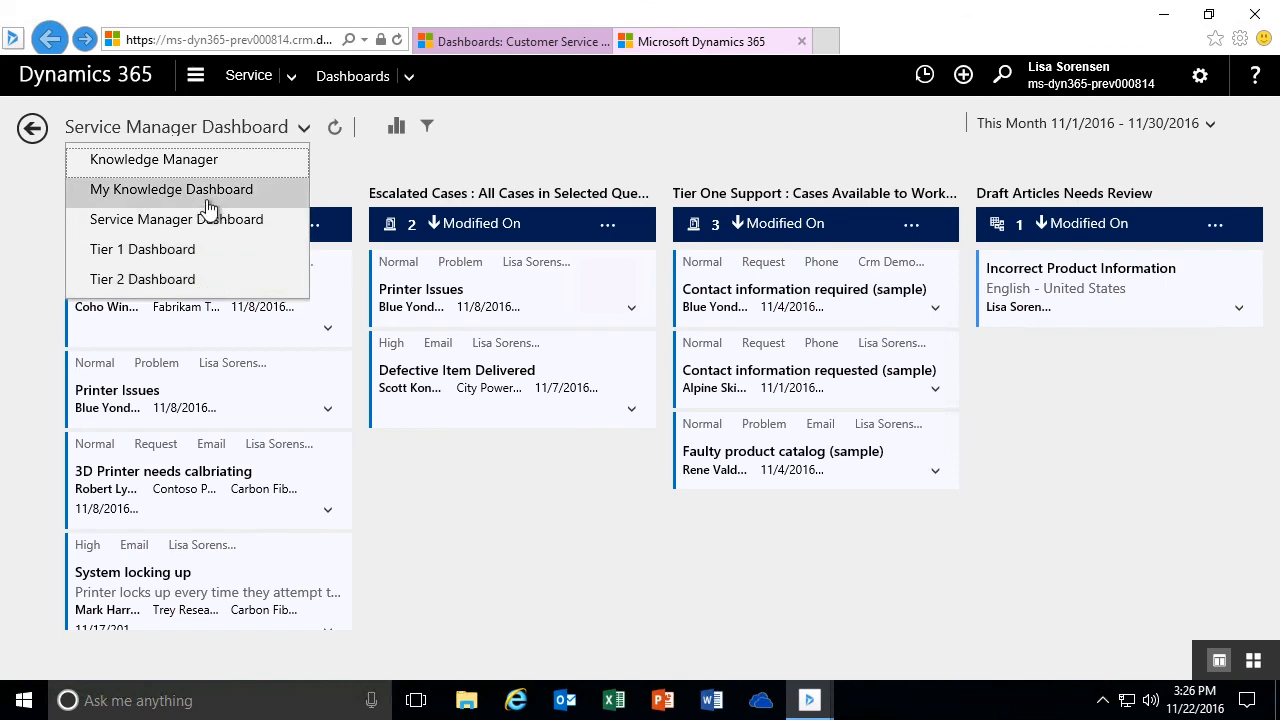
{"action": "left_click", "coordinate": [192, 163]}
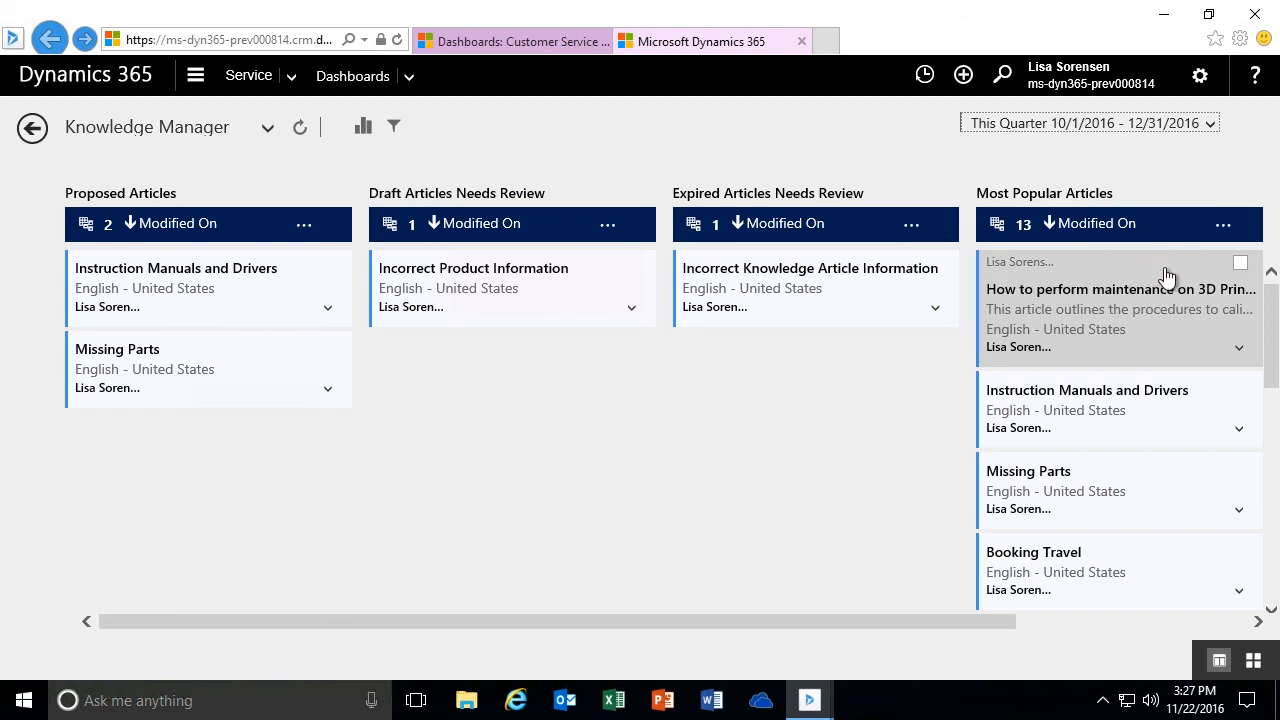
{"action": "left_click_drag", "start_coordinate": [1275, 310], "coordinate": [1276, 310]}
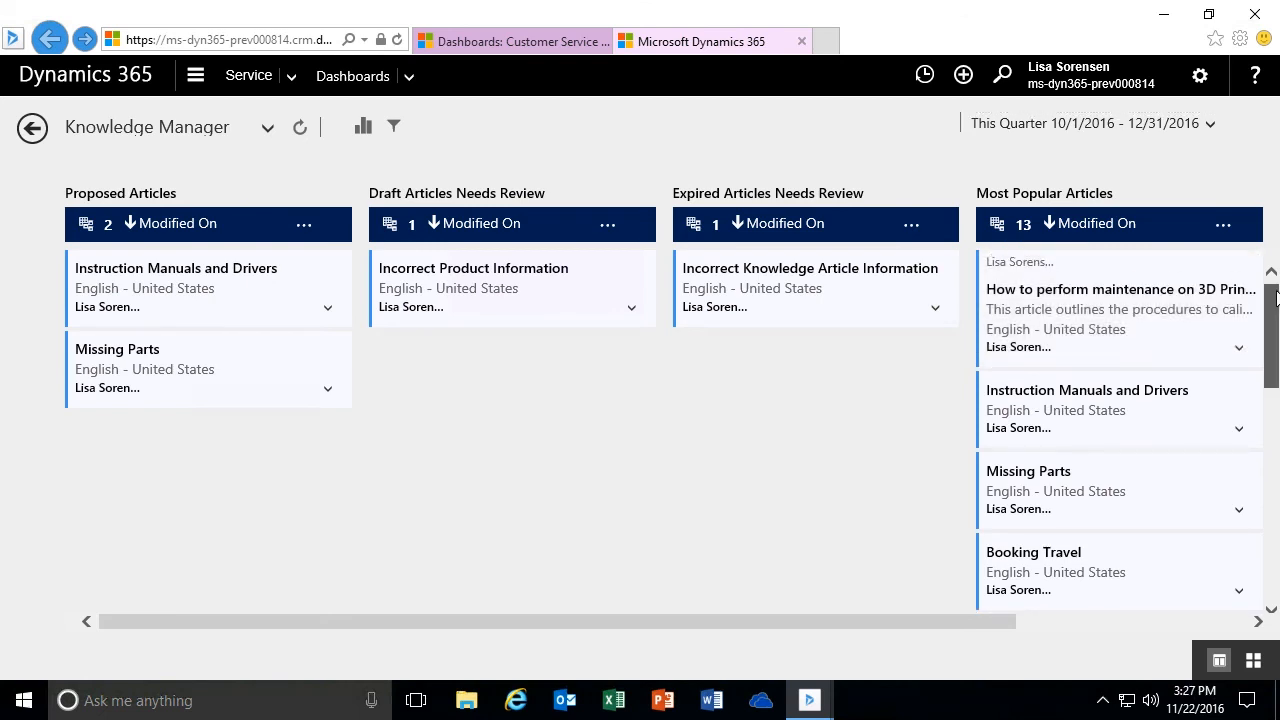
{"action": "left_click", "coordinate": [1222, 231]}
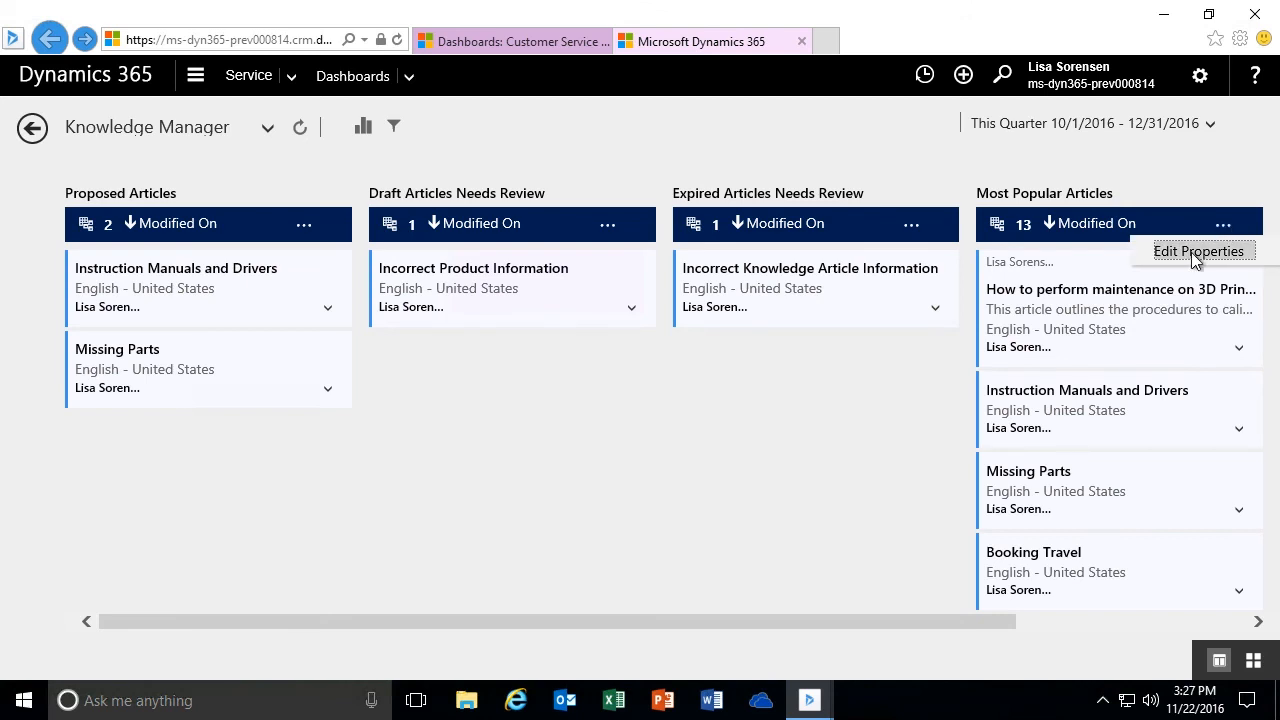
{"action": "left_click", "coordinate": [1191, 252]}
{"action": "left_click", "coordinate": [1239, 361]}
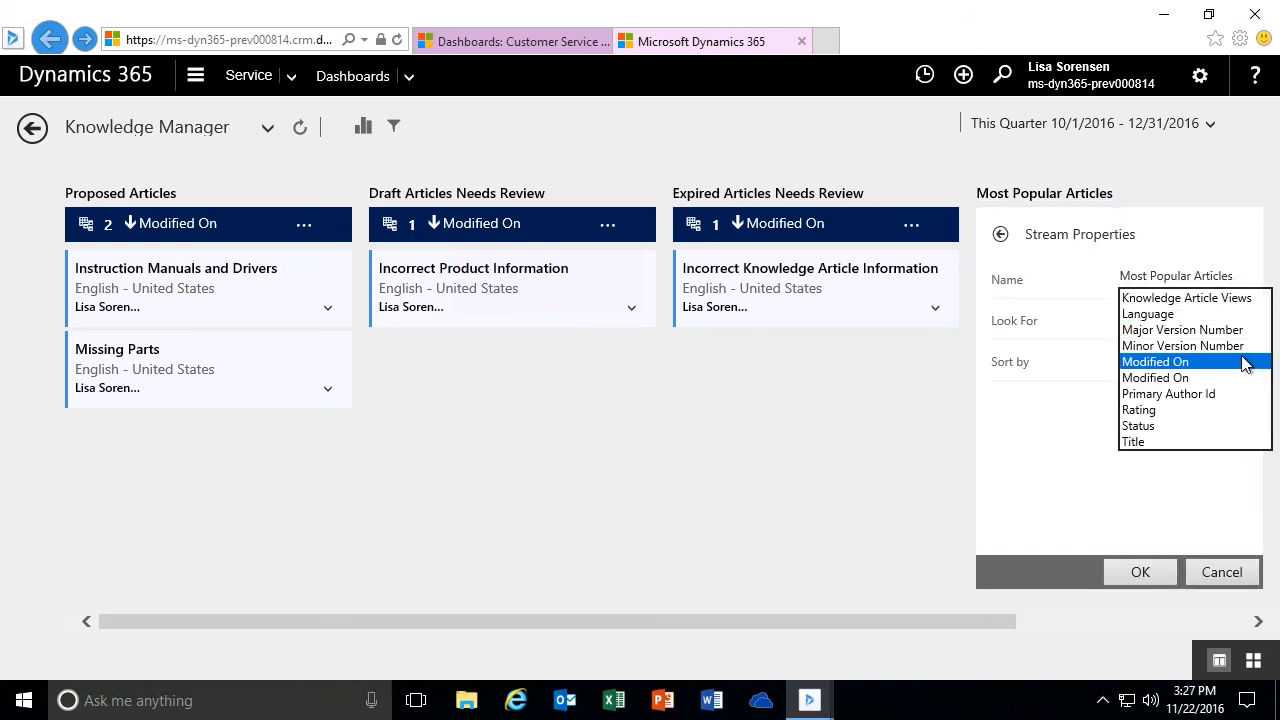
{"action": "left_click", "coordinate": [1166, 428]}
{"action": "left_click", "coordinate": [1155, 364]}
{"action": "left_click", "coordinate": [1150, 346]}
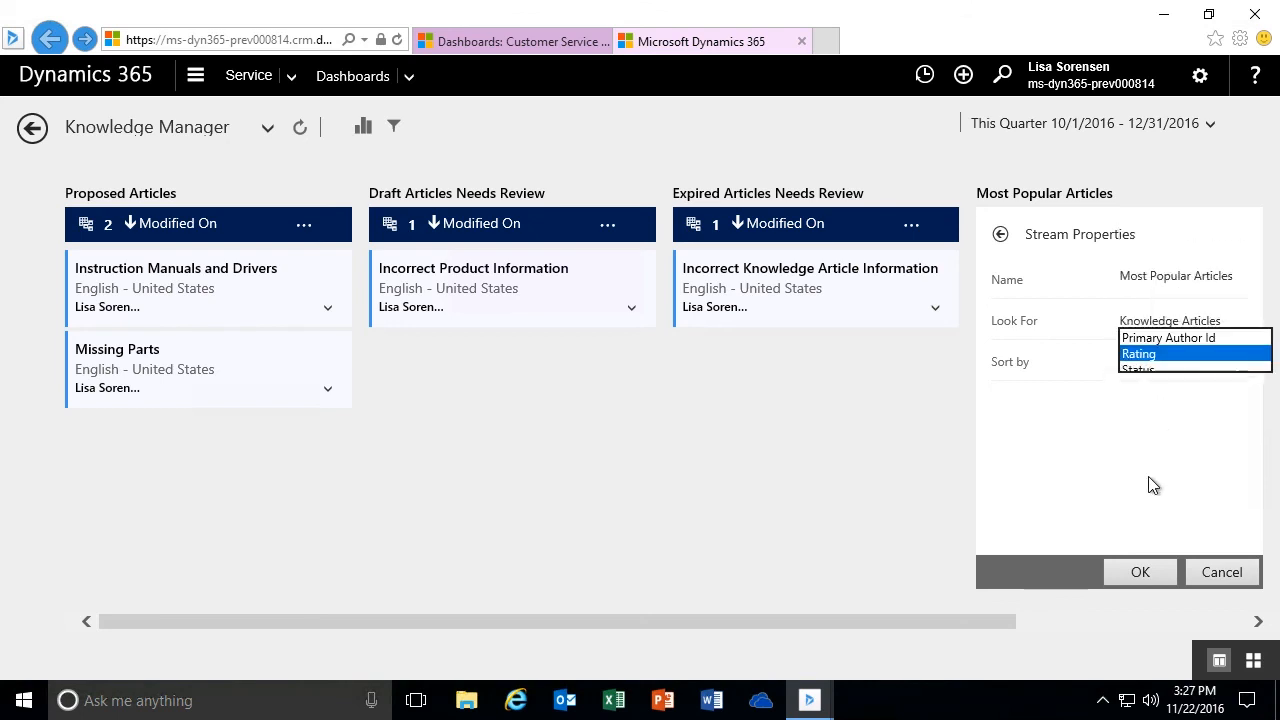
{"action": "left_click", "coordinate": [1138, 572]}
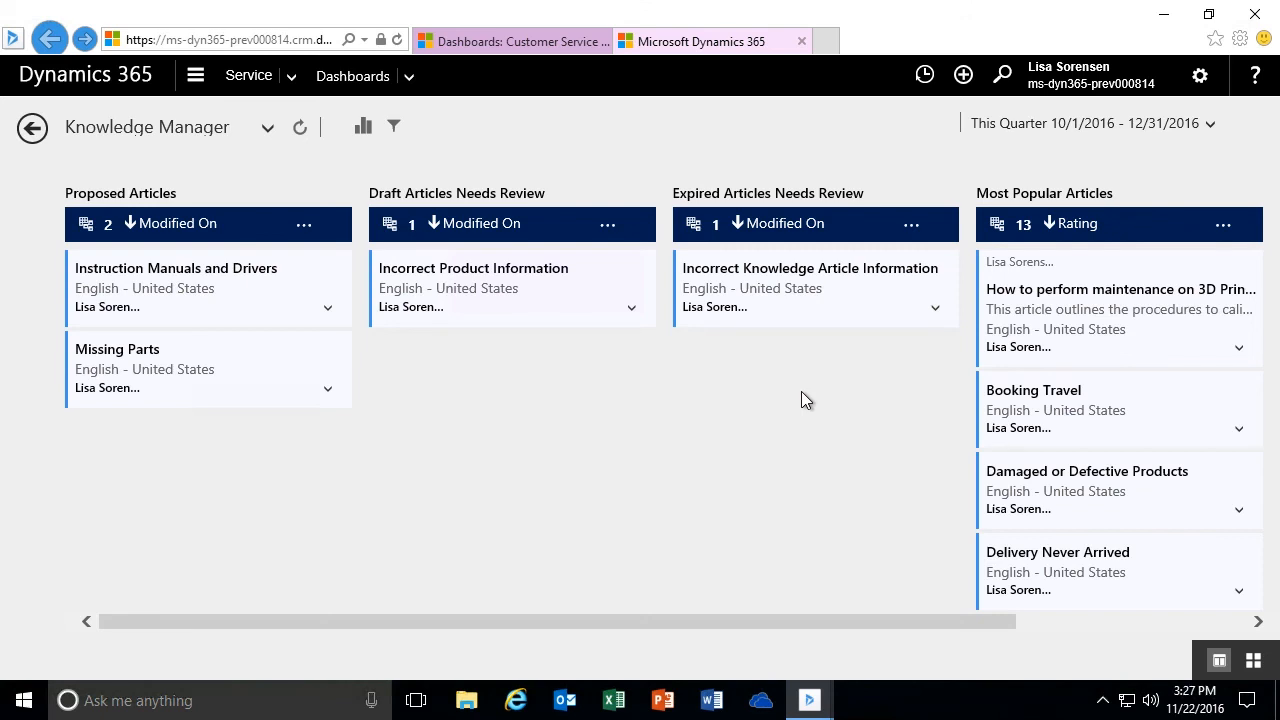
- Show the Knowledge Manager visual filters, filter to Proposed articles using the By Status Reason chart, and clear the filter
{"action": "left_click", "coordinate": [361, 131]}
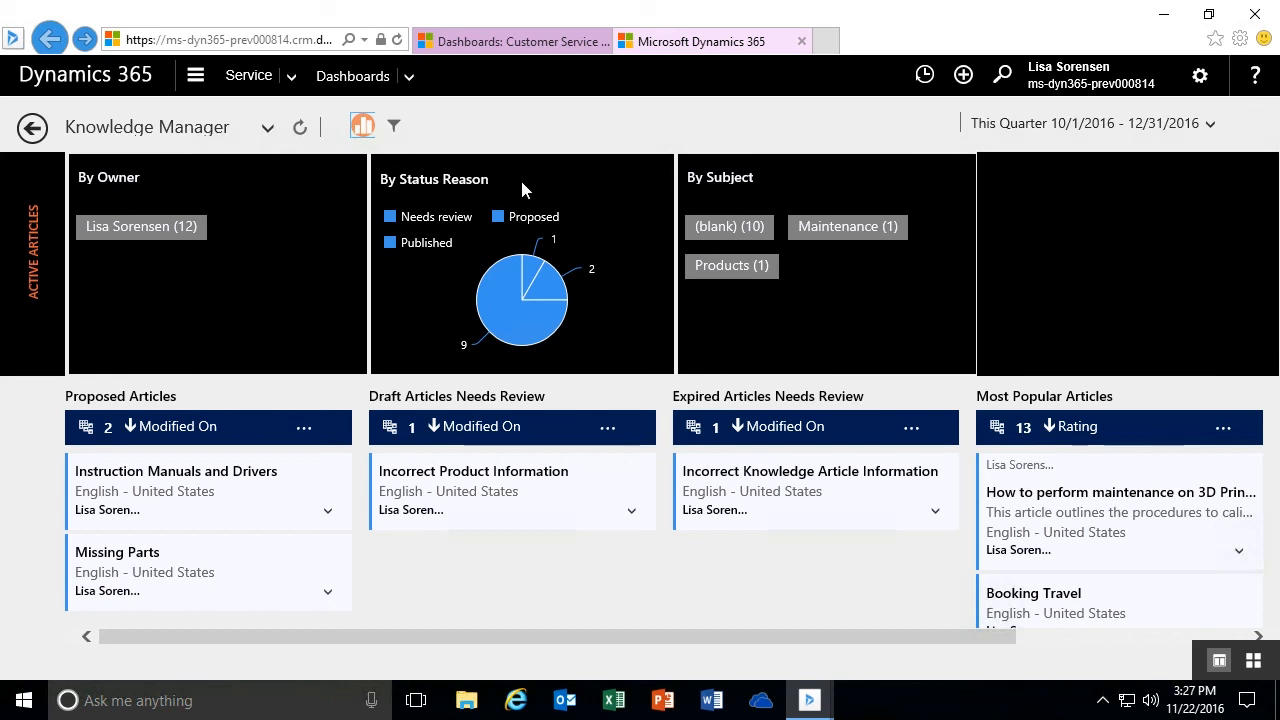
{"action": "mouse_move", "coordinate": [550, 292]}
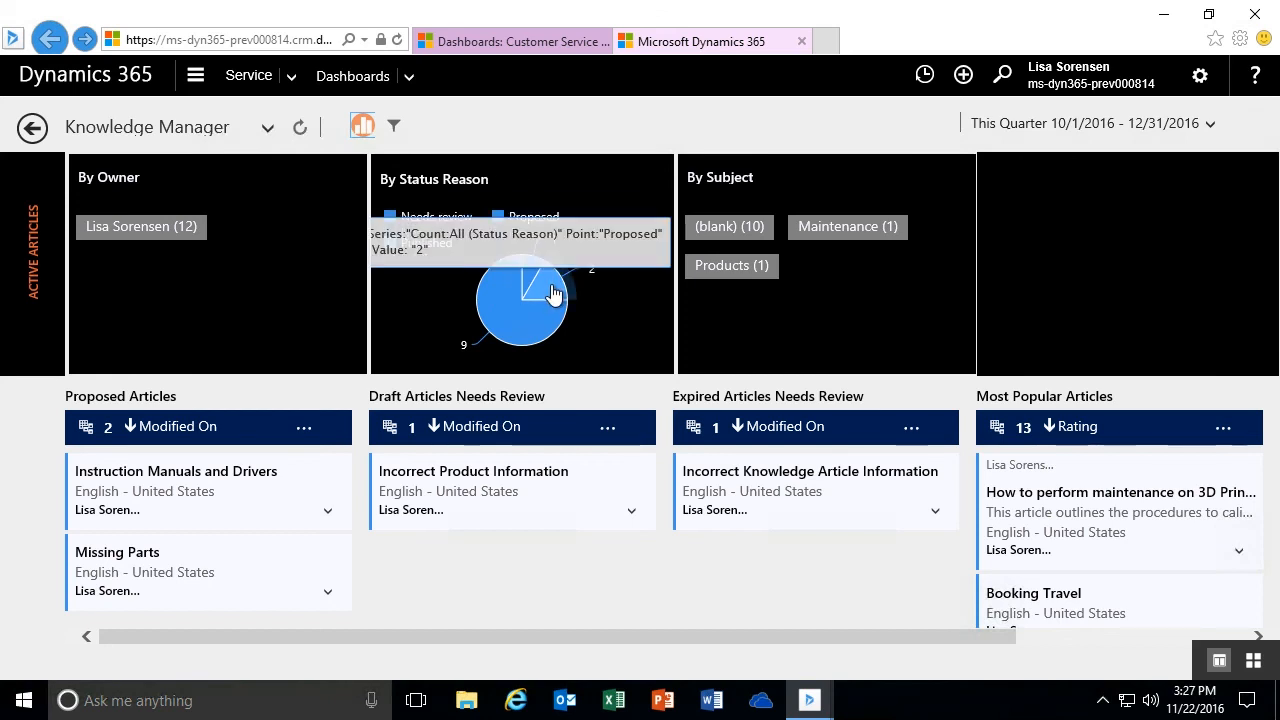
{"action": "left_click", "coordinate": [551, 291]}
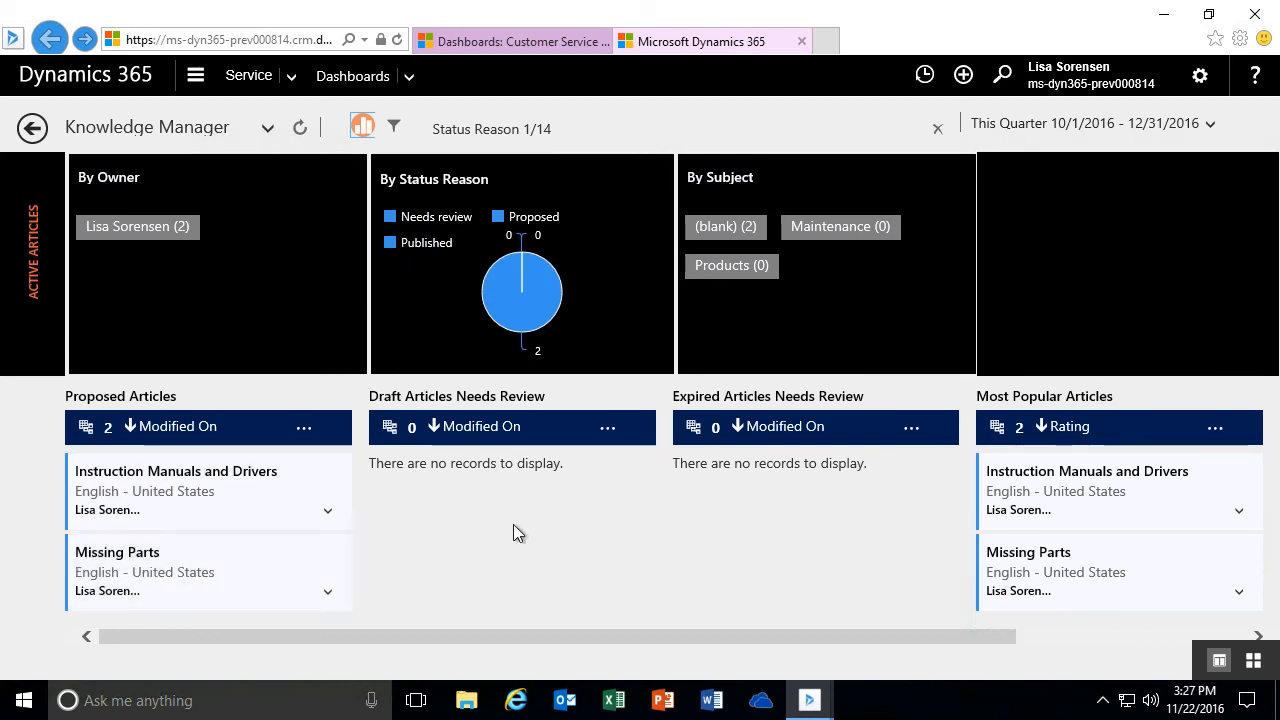
{"action": "left_click", "coordinate": [936, 133]}
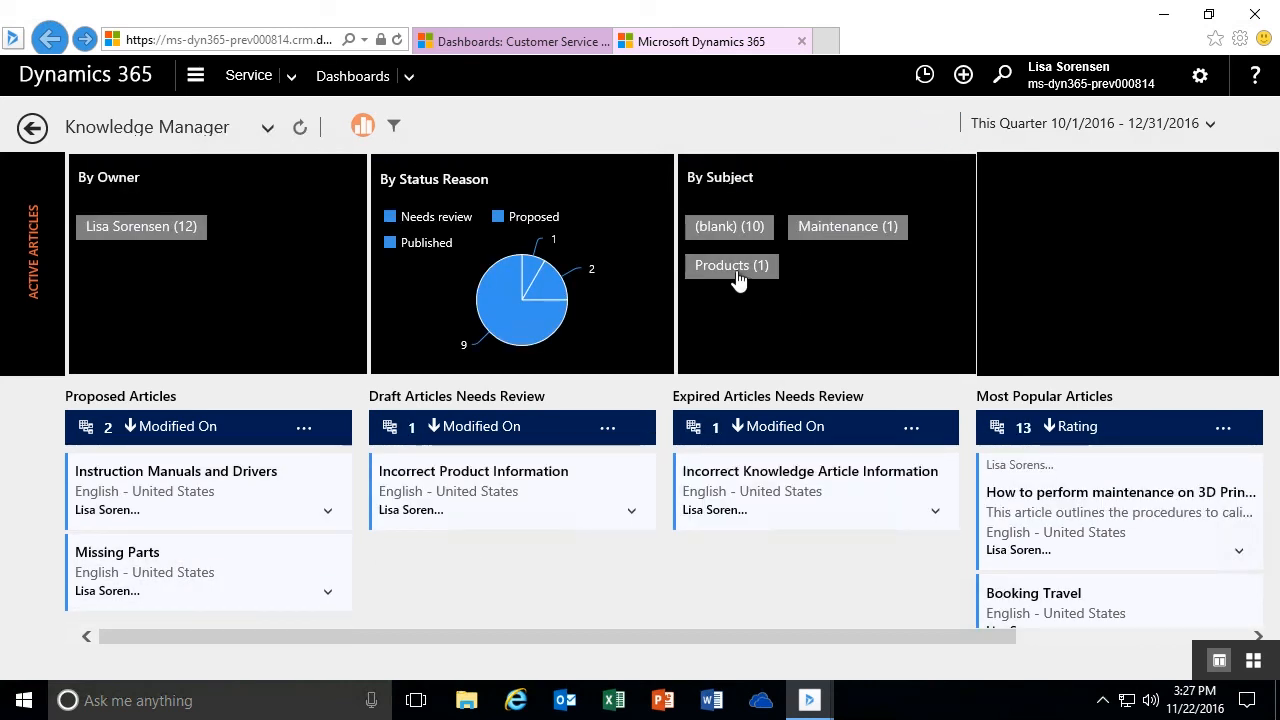
- Filter the articles by the Products and Maintenance subjects in turn, clearing each filter, and hide the visual filters
{"action": "left_click", "coordinate": [728, 268]}
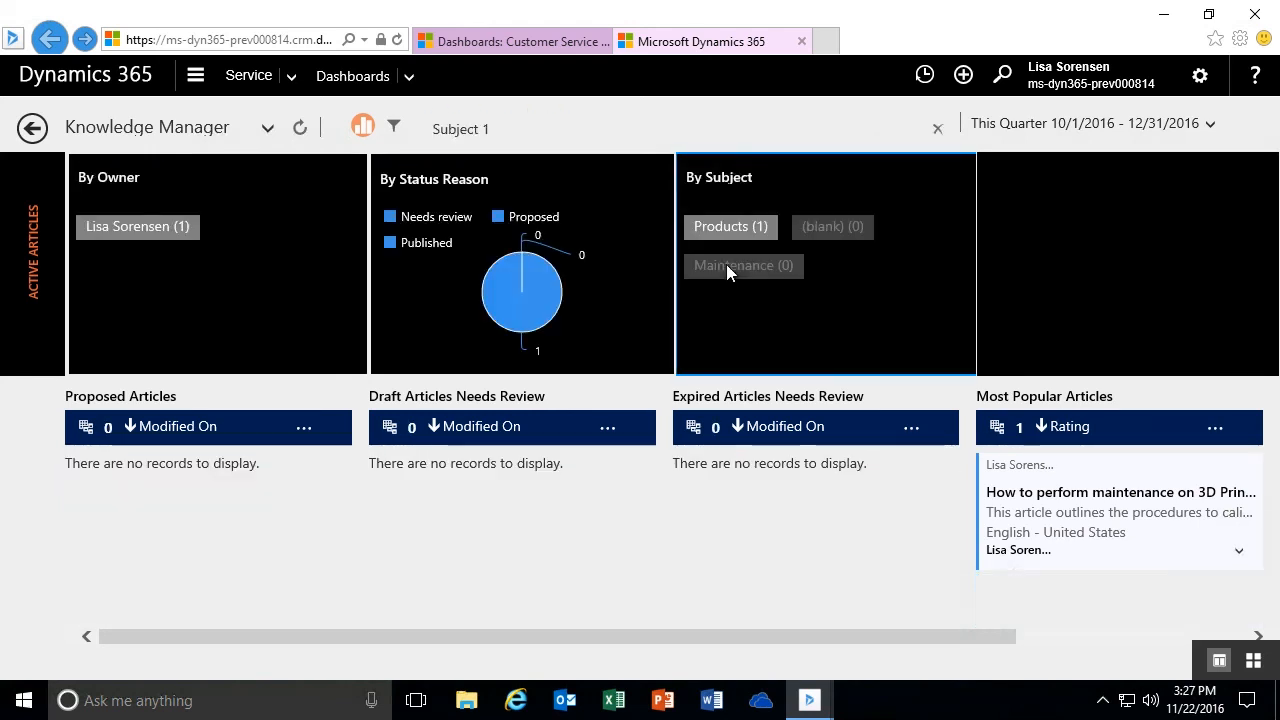
{"action": "left_click", "coordinate": [938, 130]}
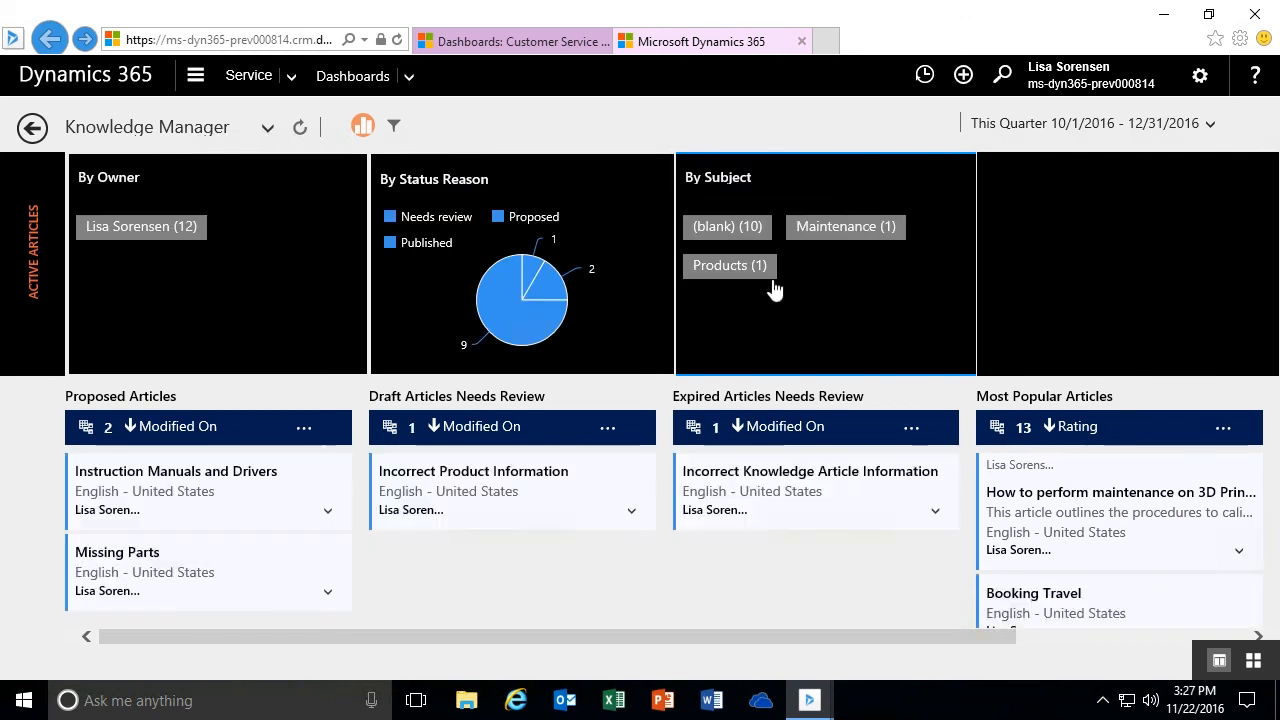
{"action": "left_click", "coordinate": [855, 226]}
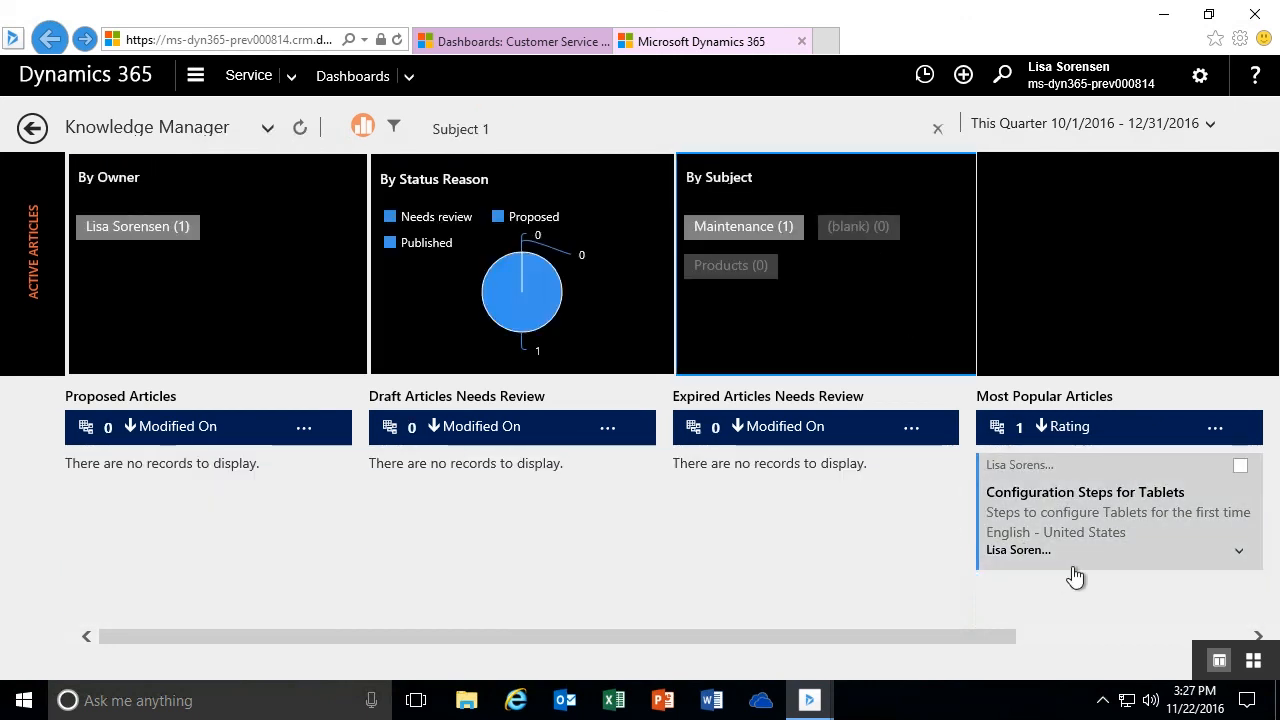
{"action": "left_click", "coordinate": [937, 130]}
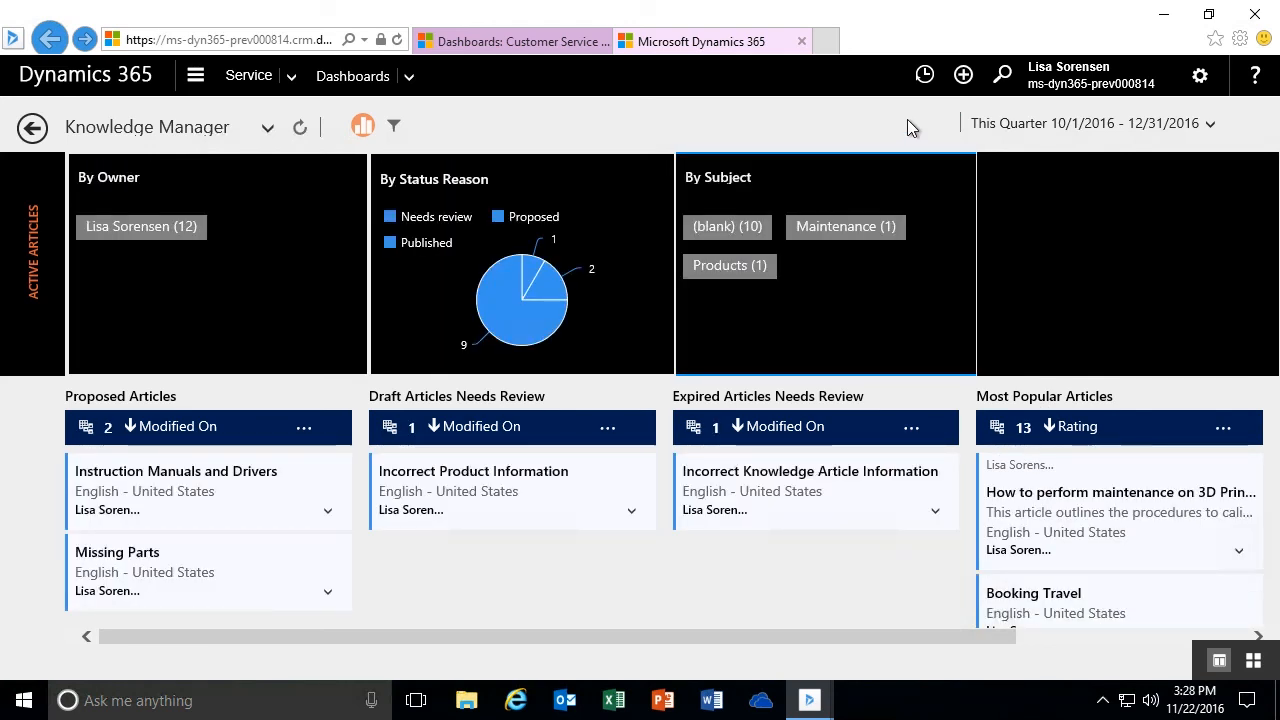
{"action": "left_click", "coordinate": [362, 125]}
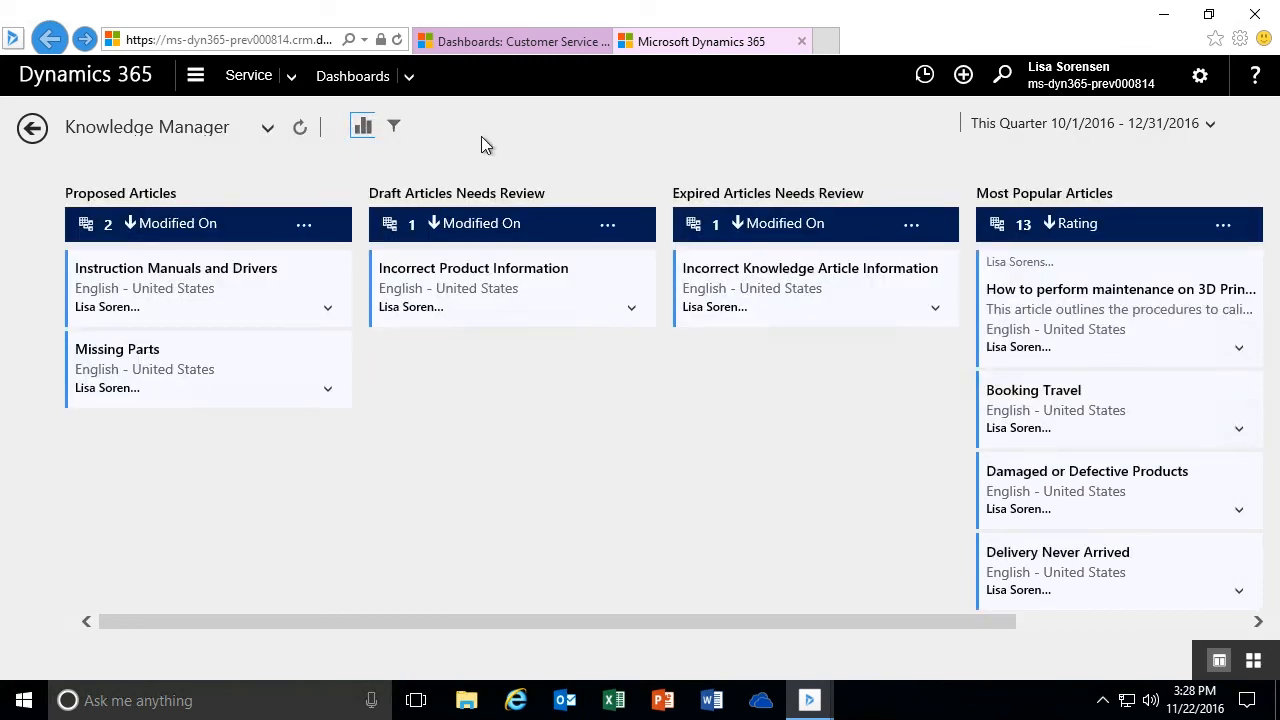
- Switch to My Knowledge Dashboard and examine its article stream, charts and tiles
{"action": "left_click", "coordinate": [268, 129]}
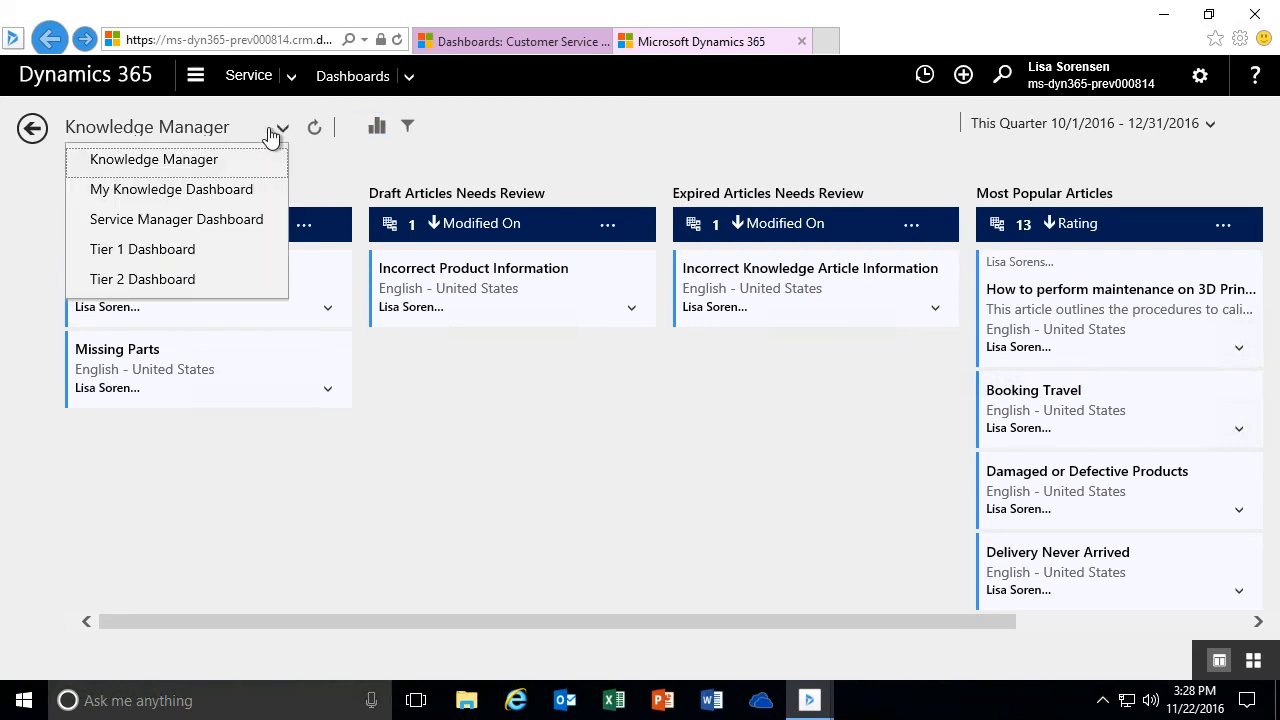
{"action": "left_click", "coordinate": [204, 192]}
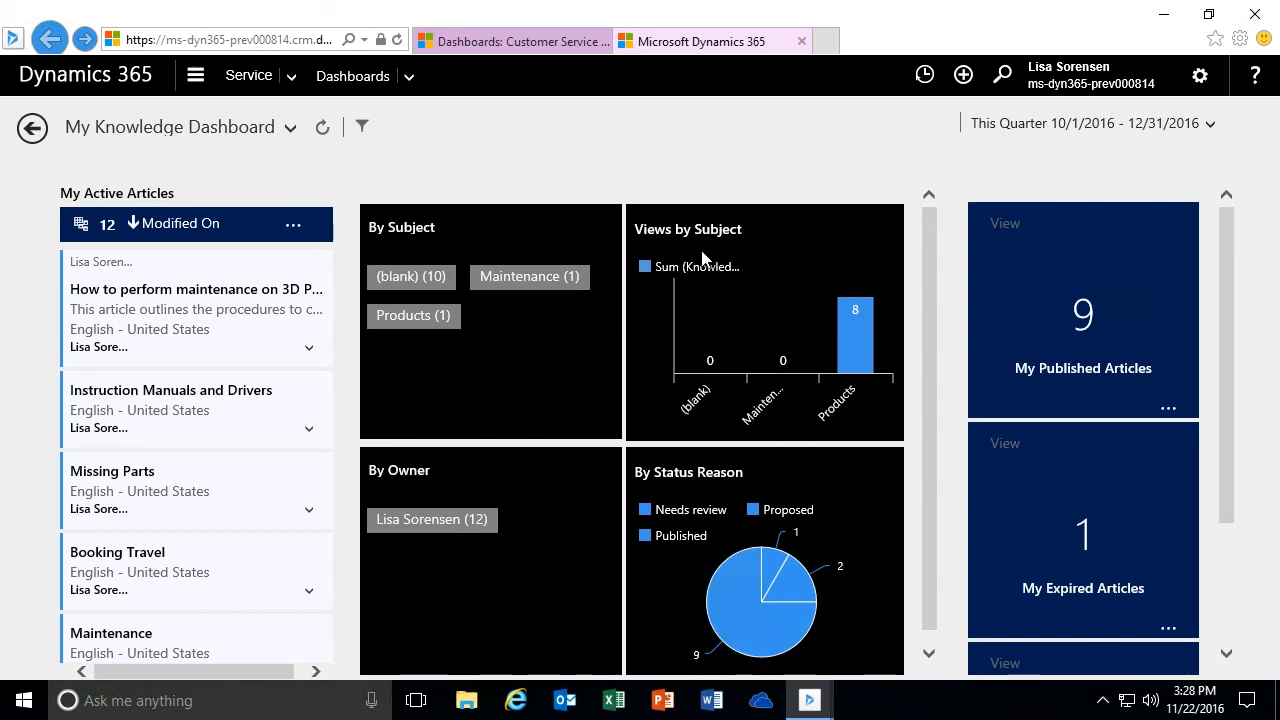
{"action": "left_click_drag", "start_coordinate": [934, 261], "coordinate": [921, 349]}
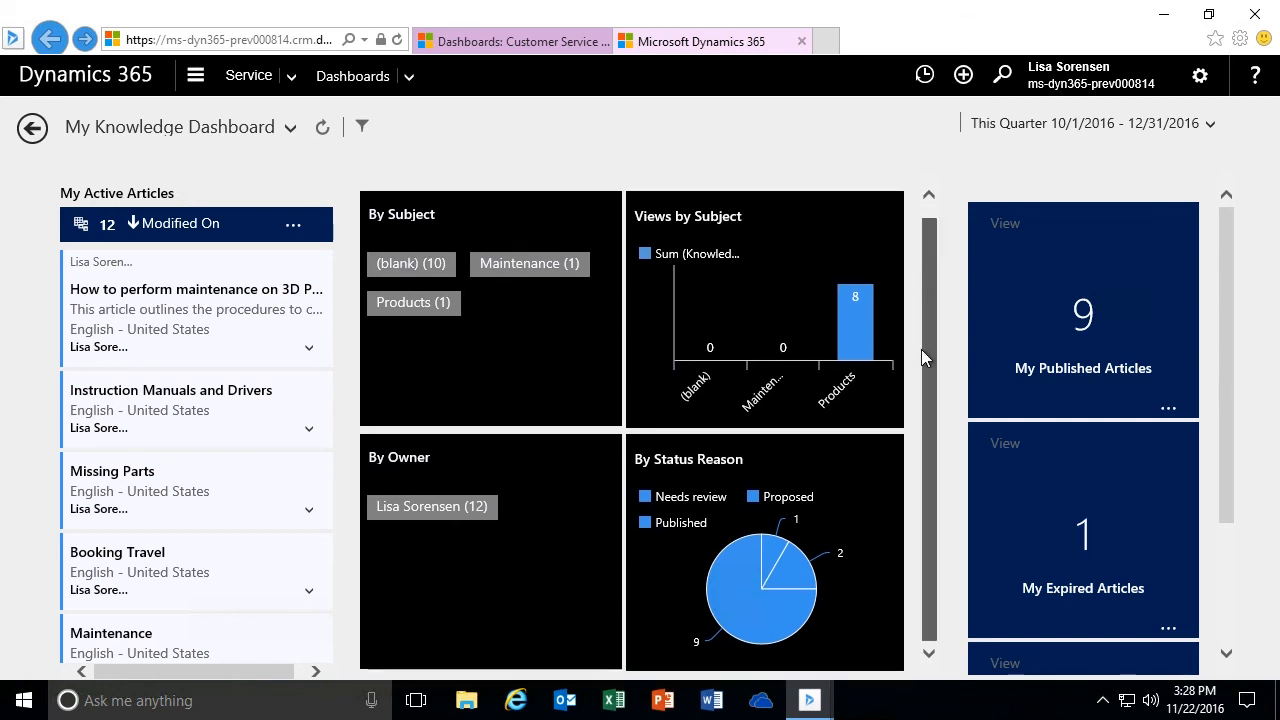
{"action": "left_click_drag", "start_coordinate": [1227, 263], "coordinate": [1242, 238]}
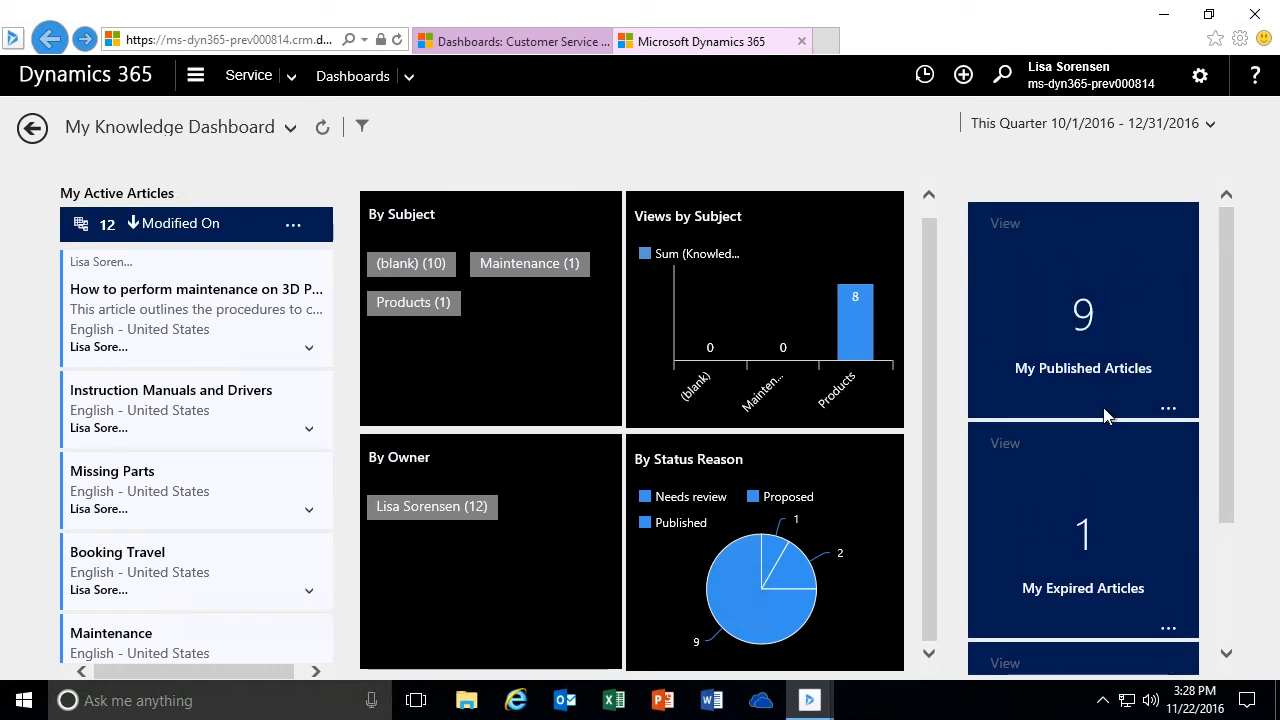
{"action": "left_click_drag", "start_coordinate": [1227, 368], "coordinate": [1216, 444]}
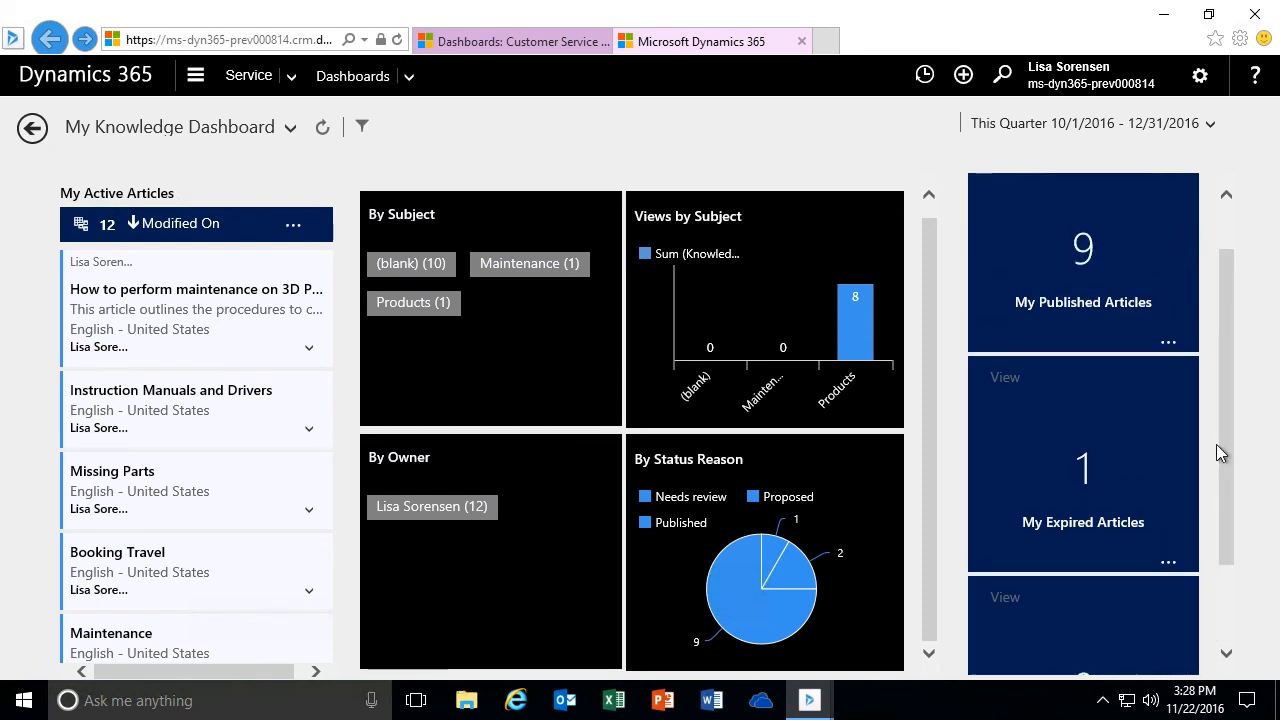
- Open the Incorrect Knowledge Article Information article from the My Expired Articles tile, and return to My Knowledge Dashboard
{"action": "left_click", "coordinate": [1115, 484]}
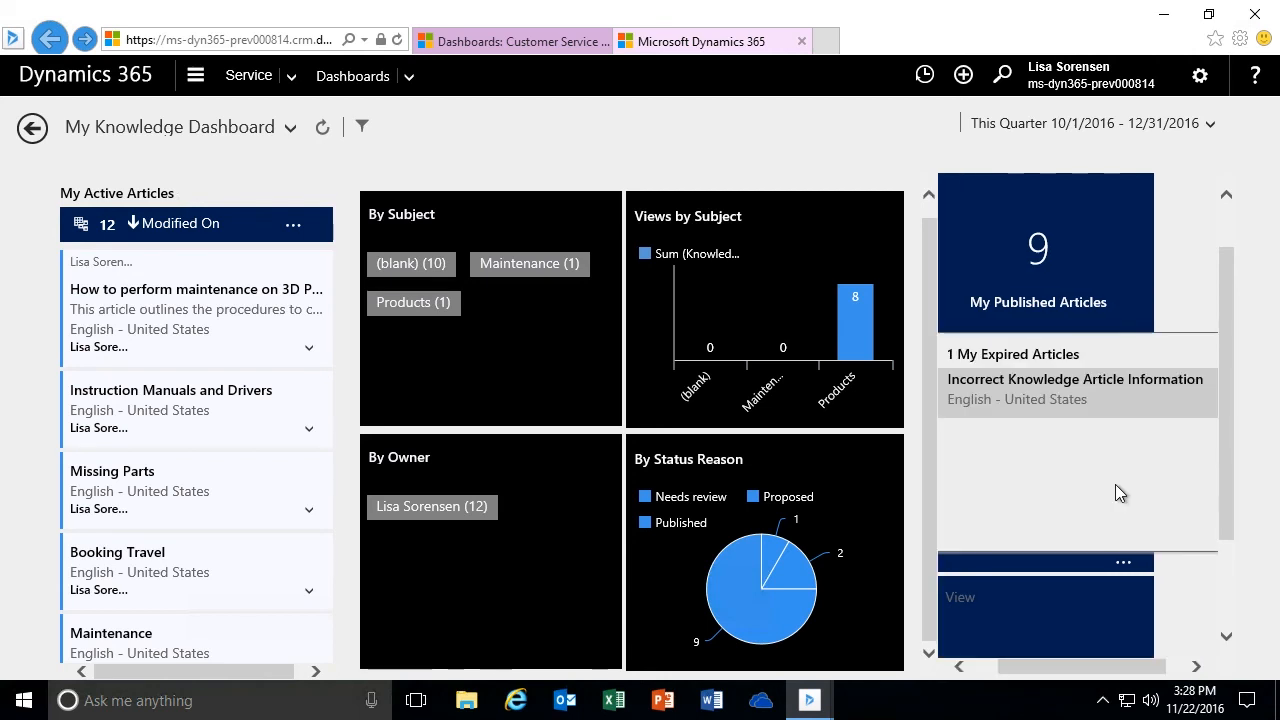
{"action": "left_click", "coordinate": [994, 388]}
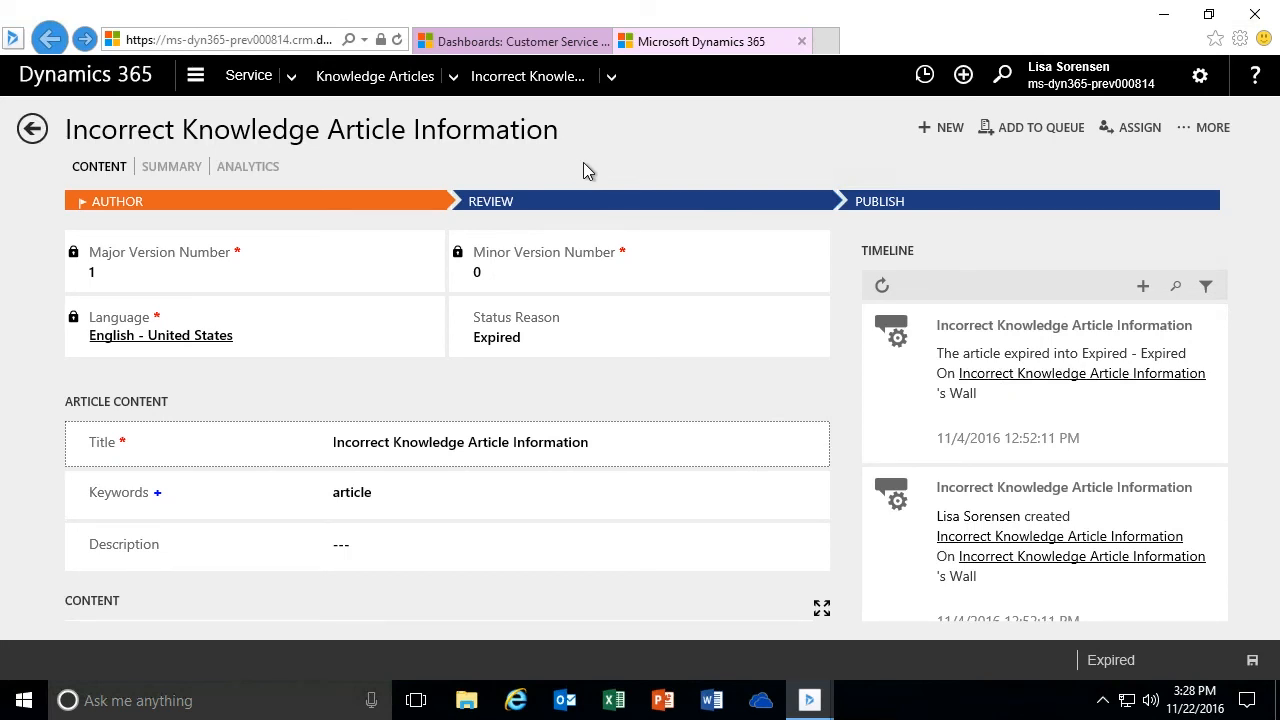
{"action": "left_click", "coordinate": [32, 128]}
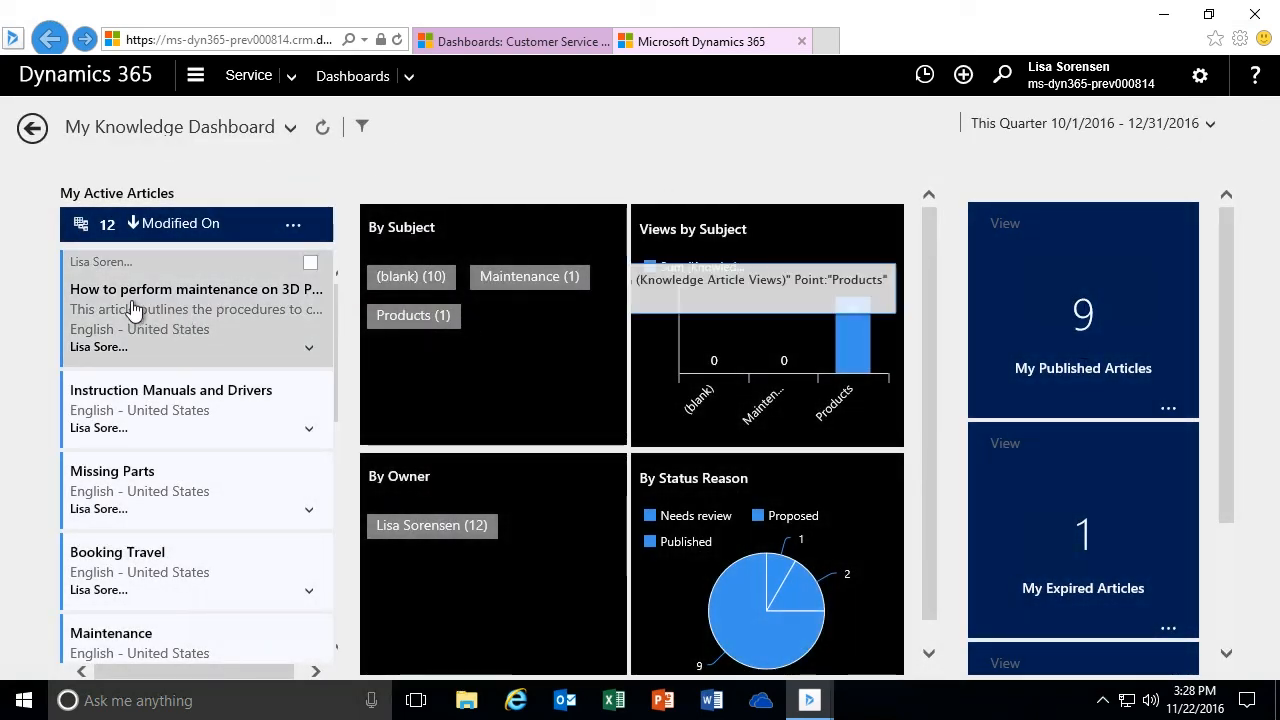
- From the Knowledge Manager dashboard, open the How to perform maintenance on 3D Printers article and examine its views, feedback and cases analytics
{"action": "left_click", "coordinate": [290, 127]}
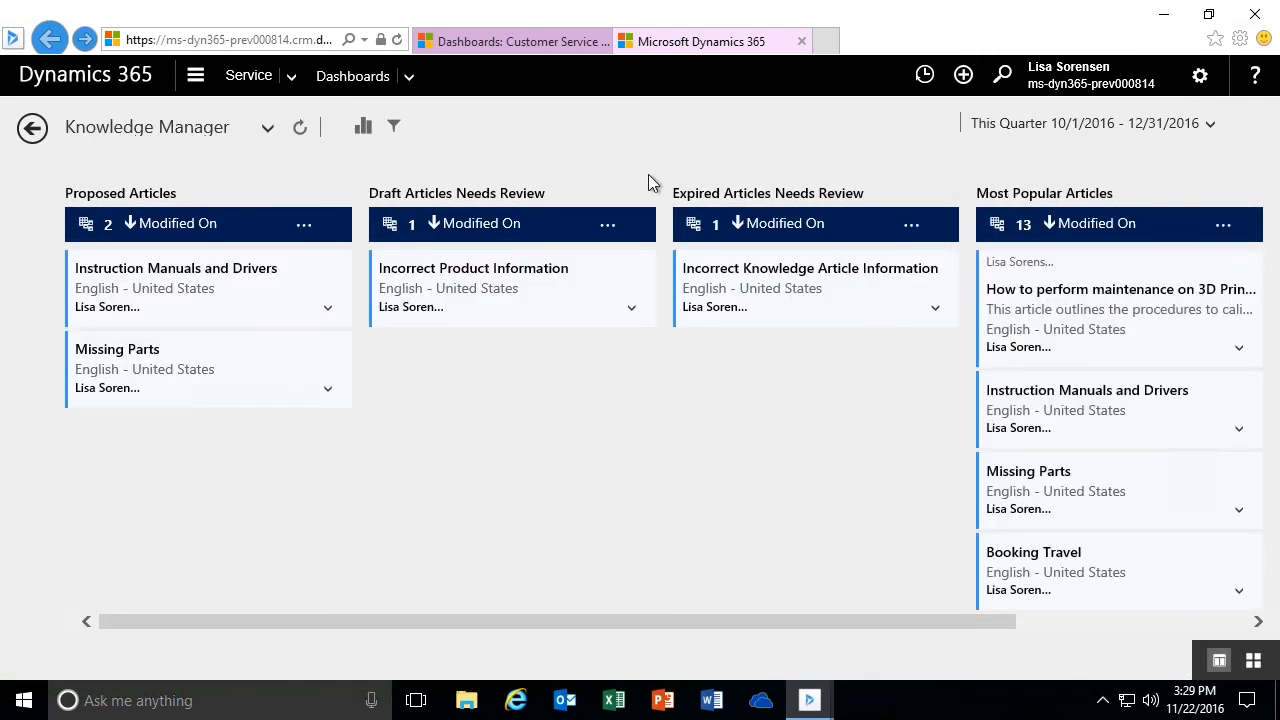
{"action": "mouse_move", "coordinate": [1274, 307]}
{"action": "left_mouse_down"}
{"action": "mouse_move", "coordinate": [1278, 511]}
{"action": "mouse_move", "coordinate": [1278, 307]}
{"action": "left_mouse_up"}
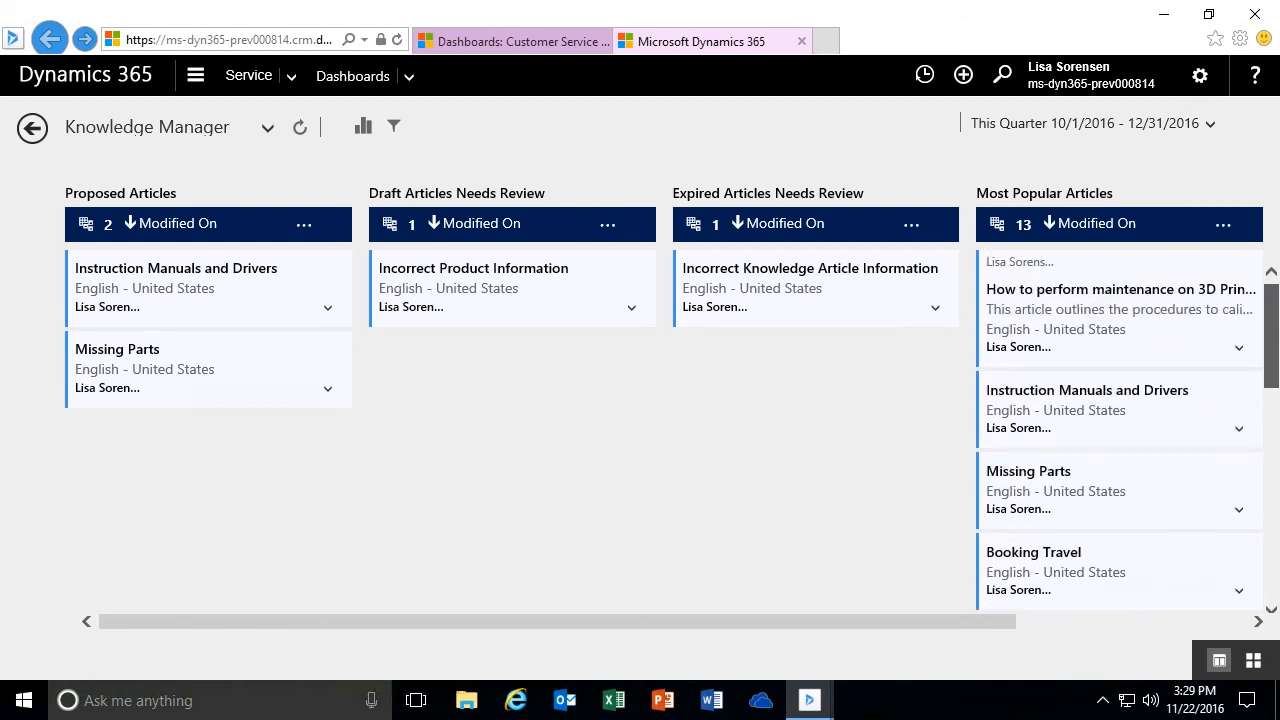
{"action": "left_click", "coordinate": [1072, 298]}
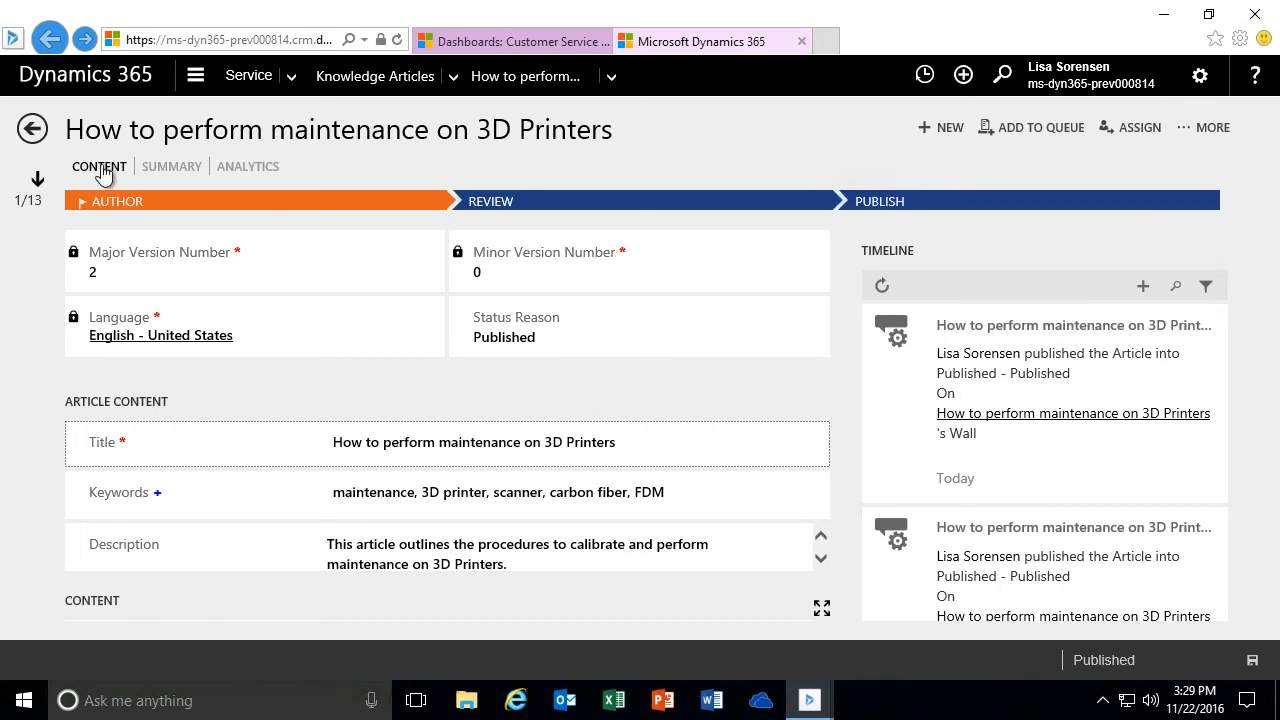
{"action": "left_click", "coordinate": [236, 168]}
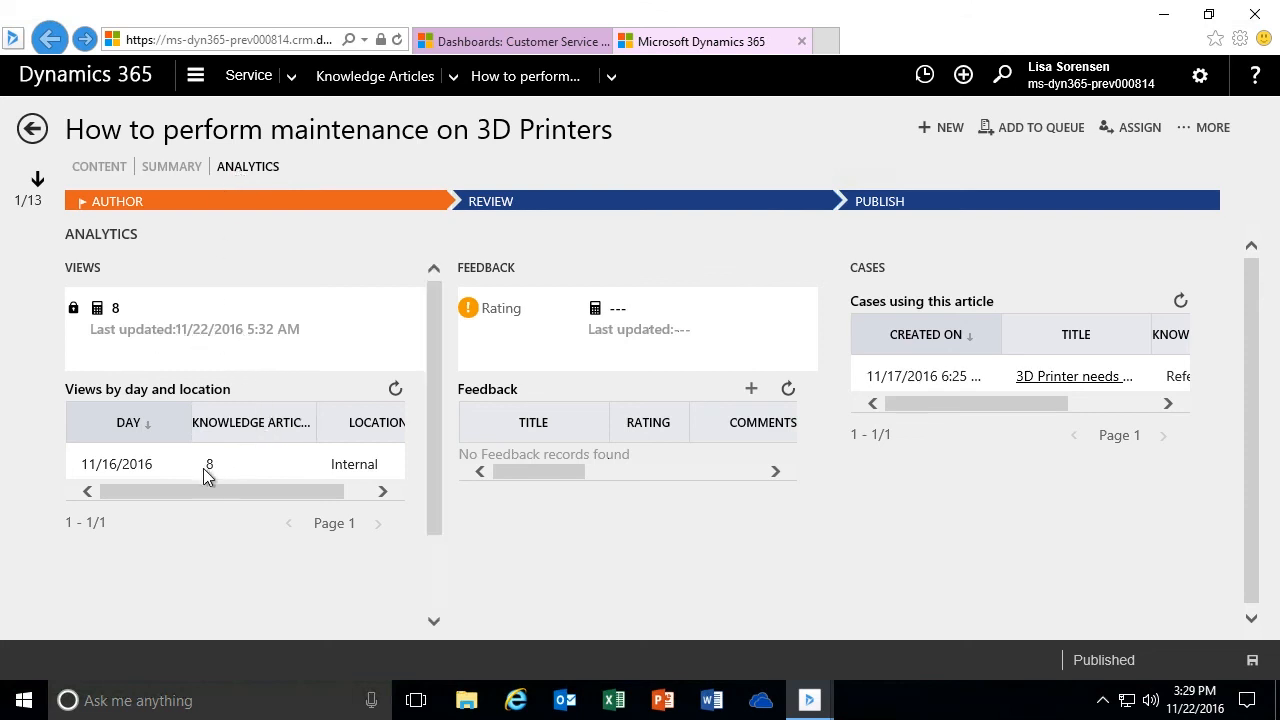
{"action": "mouse_move", "coordinate": [214, 490]}
{"action": "left_mouse_down"}
{"action": "mouse_move", "coordinate": [314, 494]}
{"action": "mouse_move", "coordinate": [234, 497]}
{"action": "left_mouse_up"}
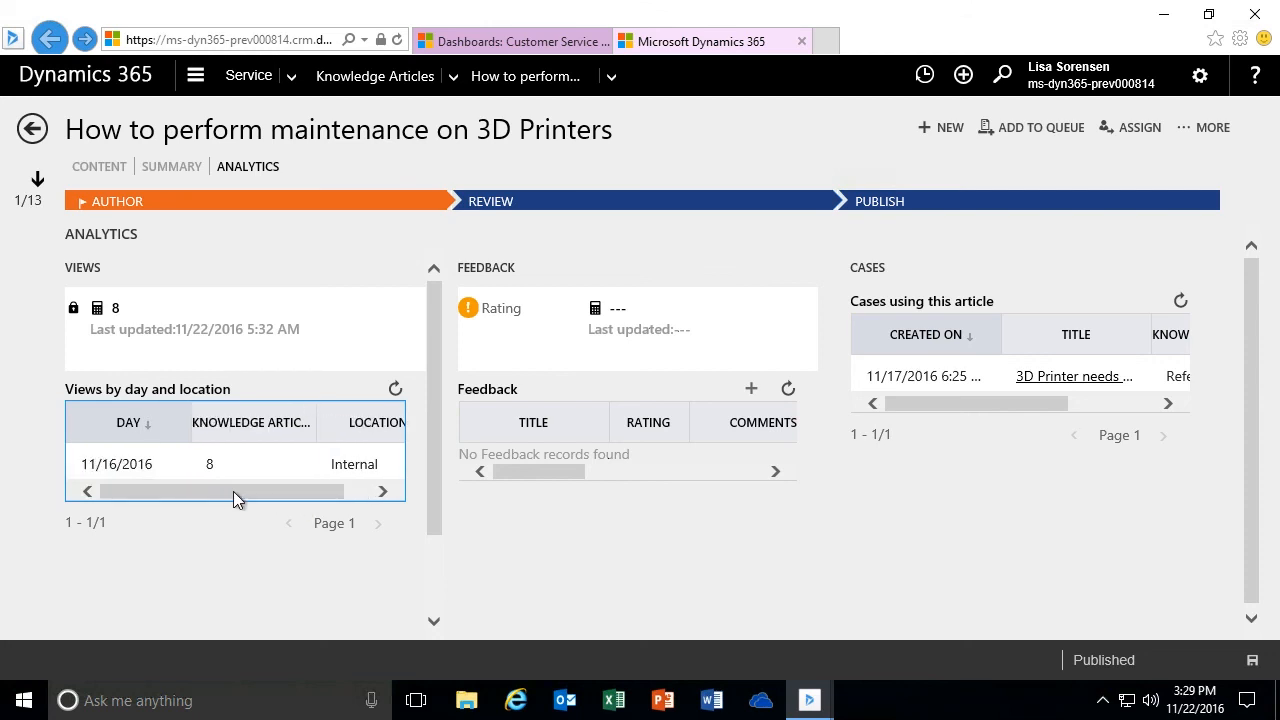
{"action": "left_click_drag", "start_coordinate": [923, 405], "coordinate": [874, 403]}
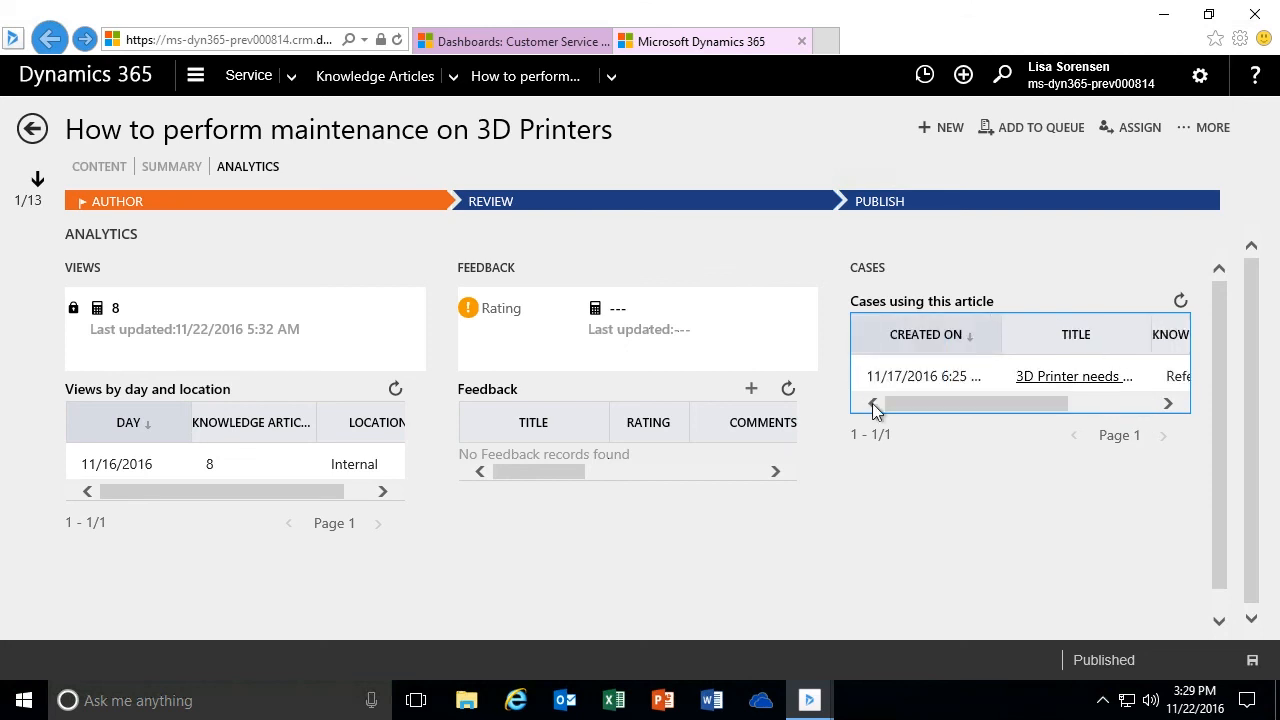
- Return to the Knowledge Manager dashboard and view its available time frame options
{"action": "left_click", "coordinate": [28, 128]}
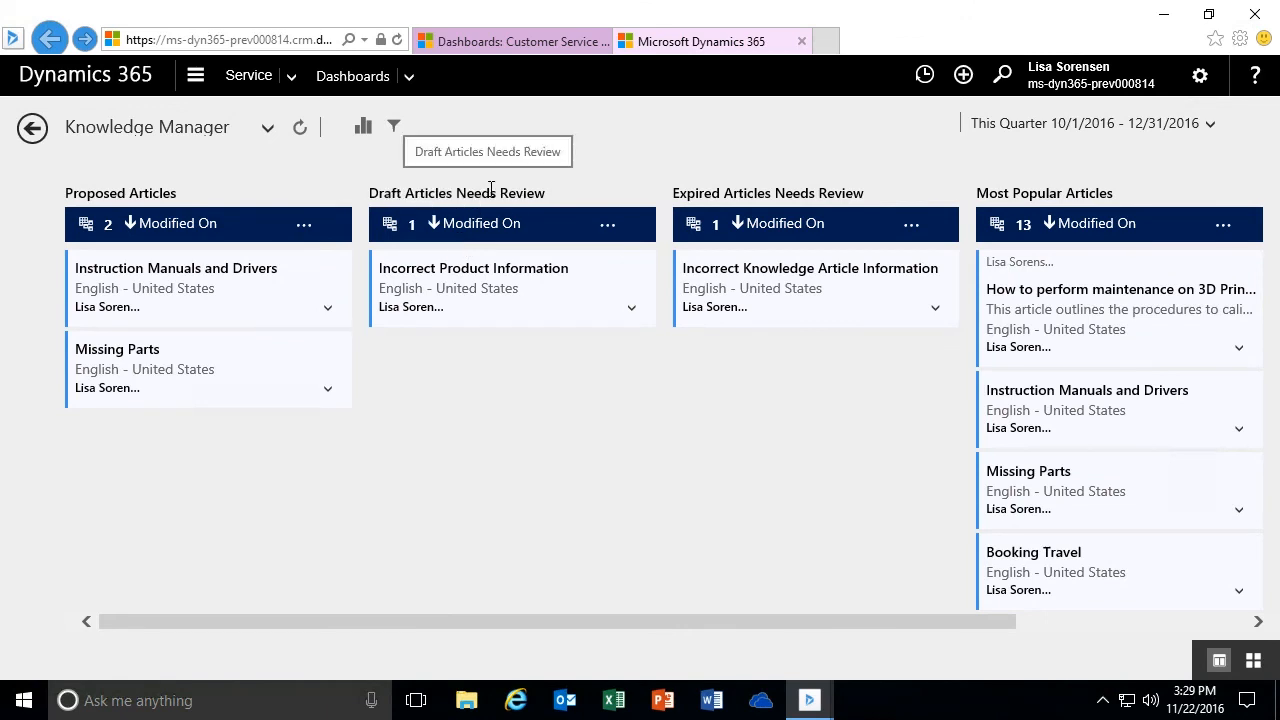
{"action": "left_click", "coordinate": [1210, 130]}
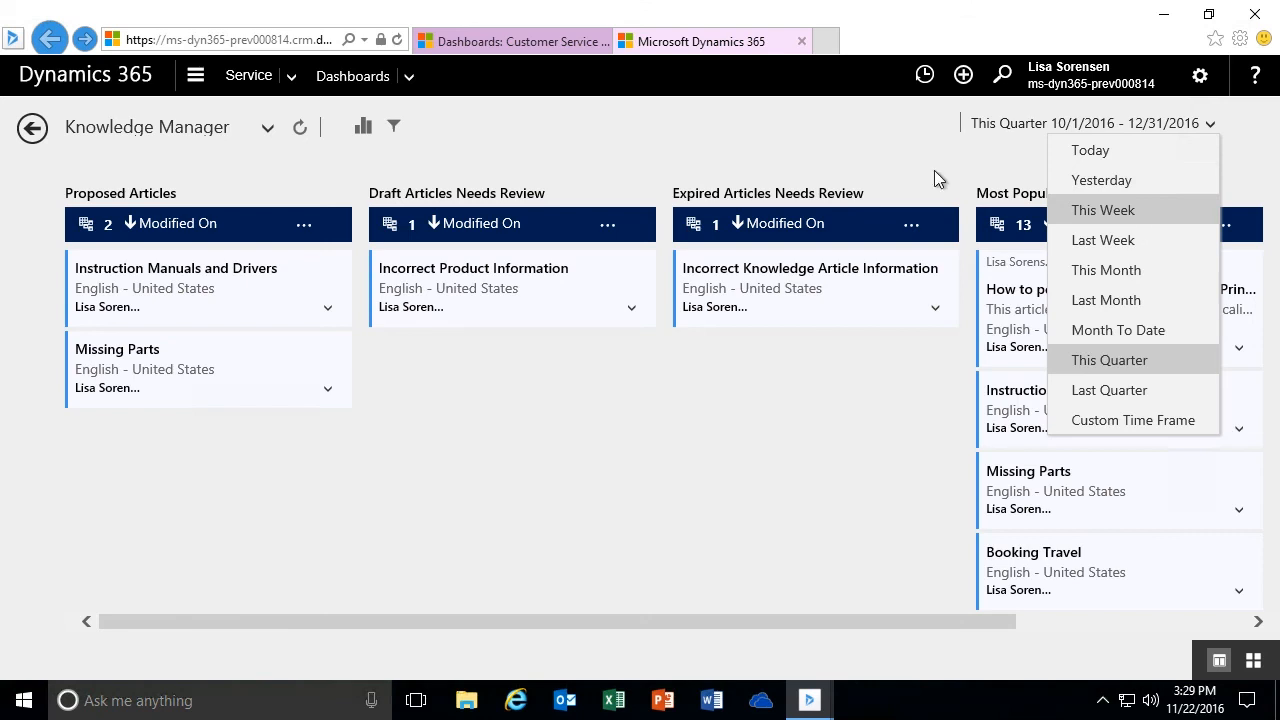
{"action": "left_click", "coordinate": [882, 163]}
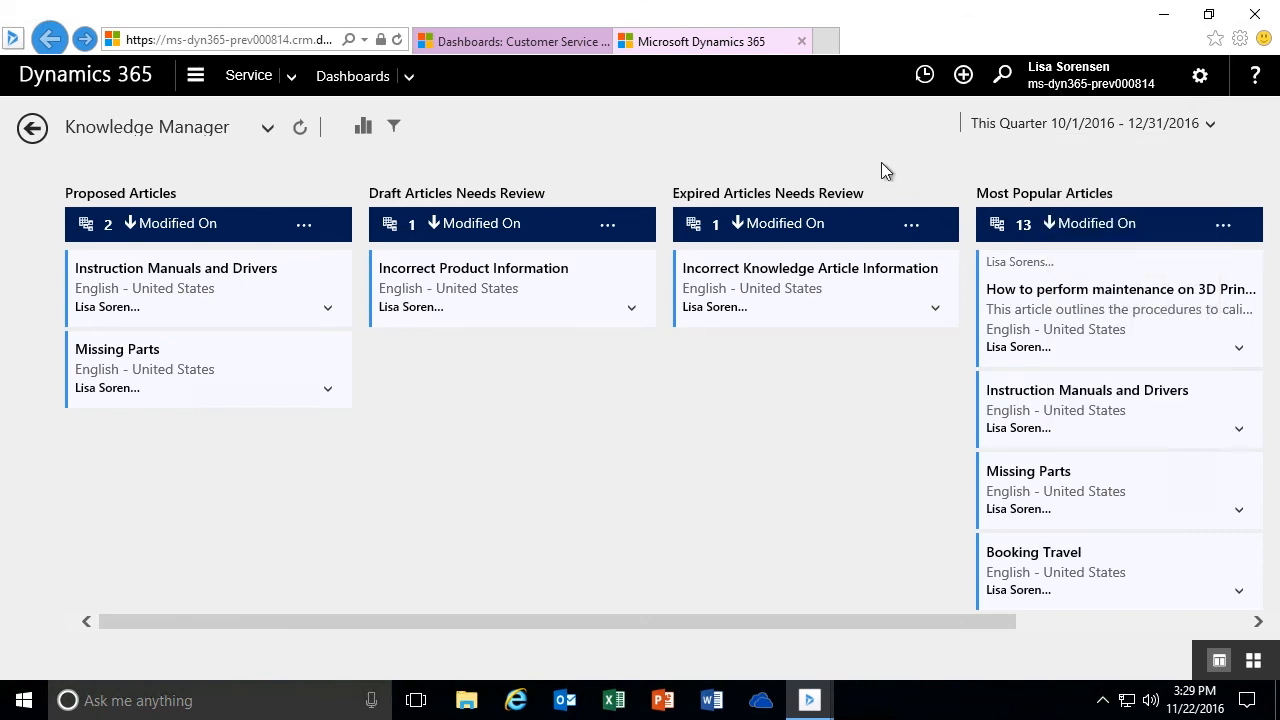